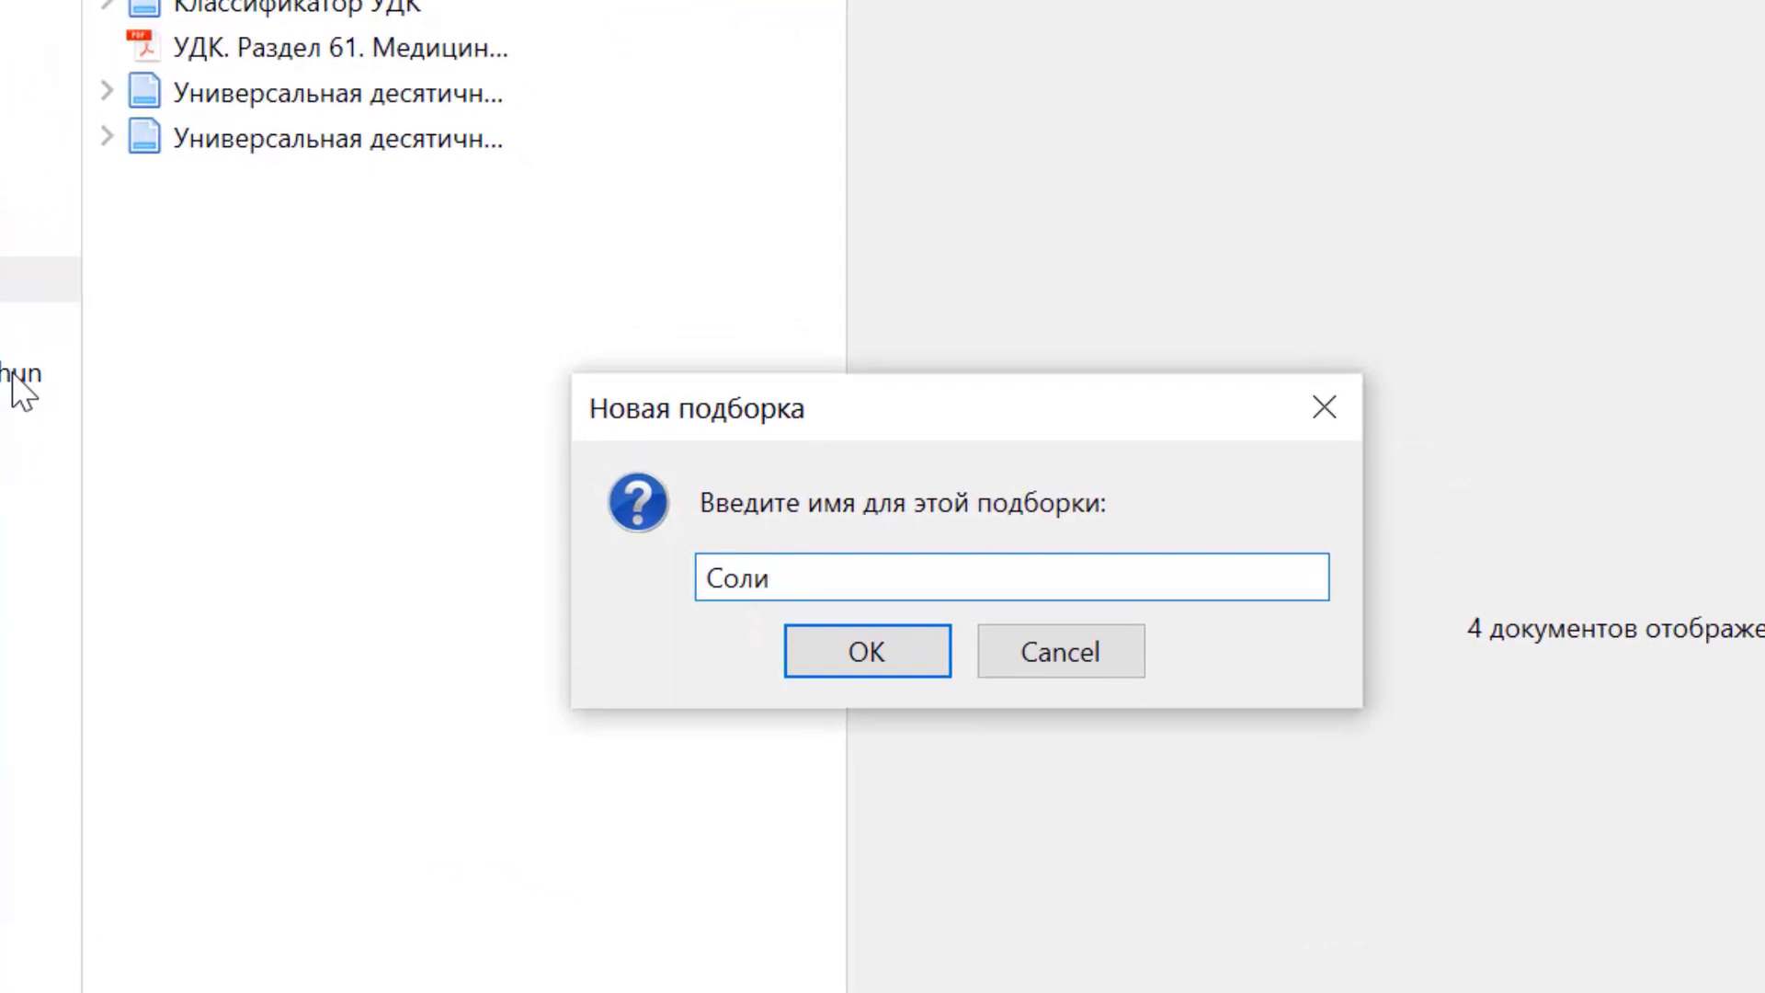
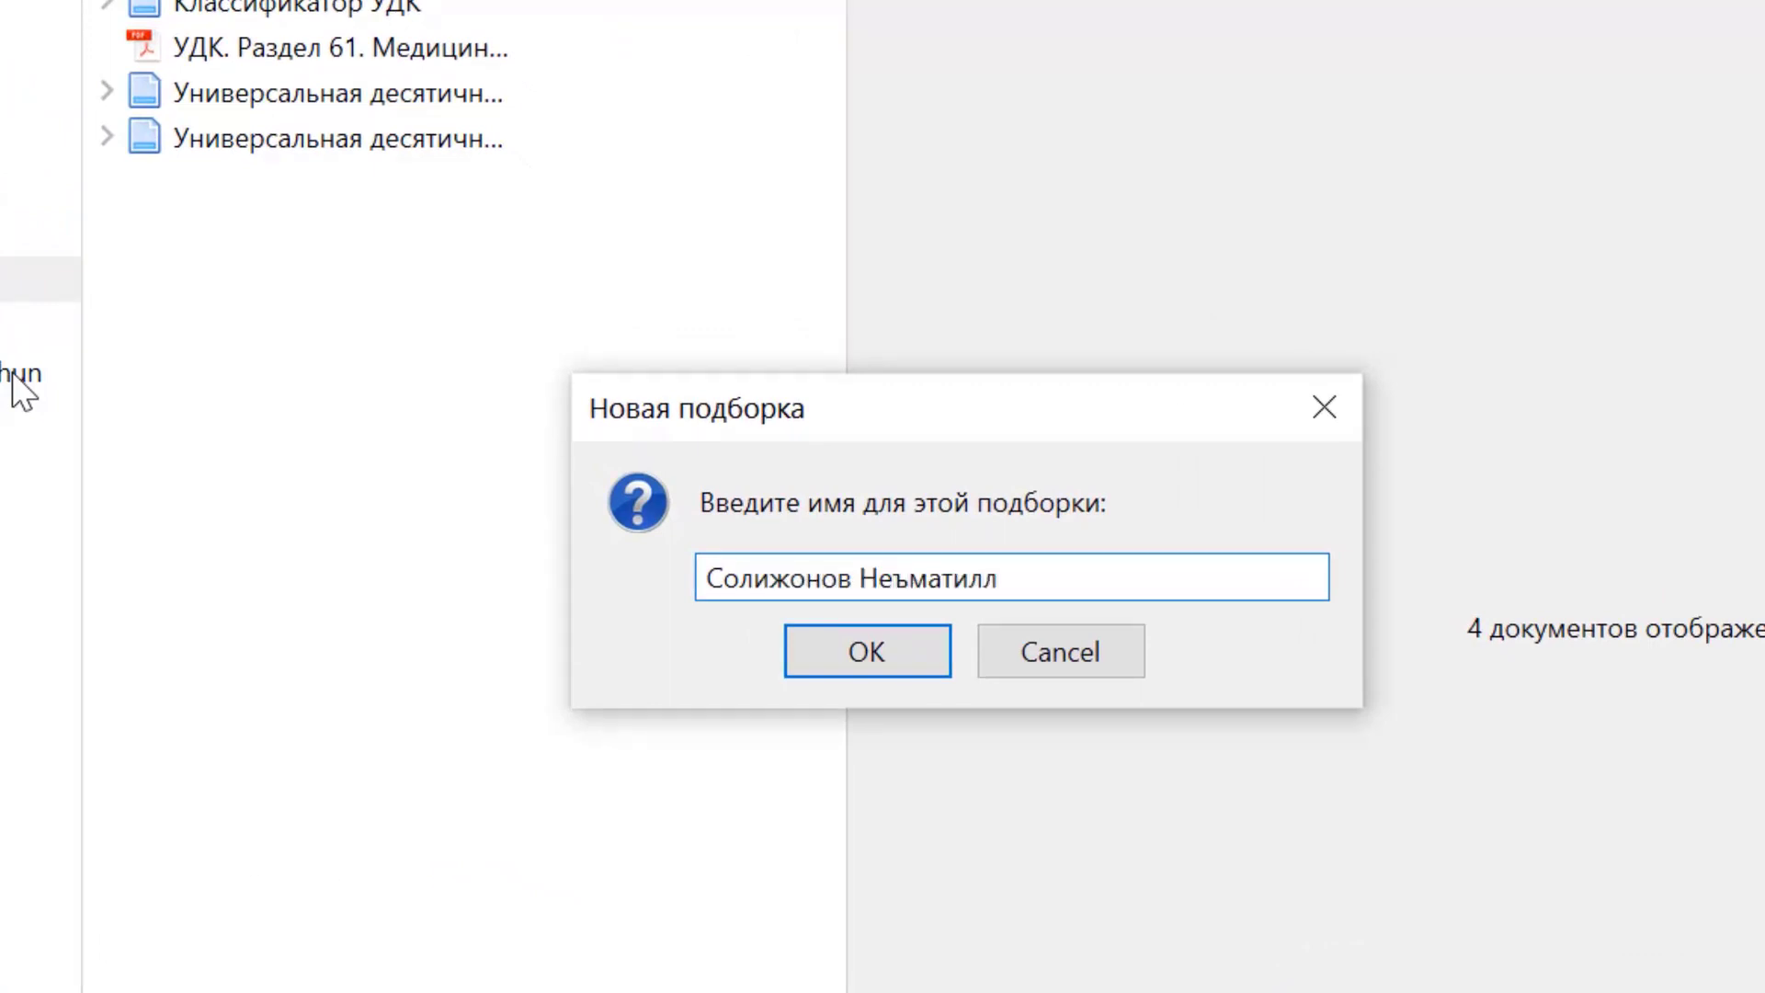
Name the new collection with the person's full name and confirm it.
key("Return")
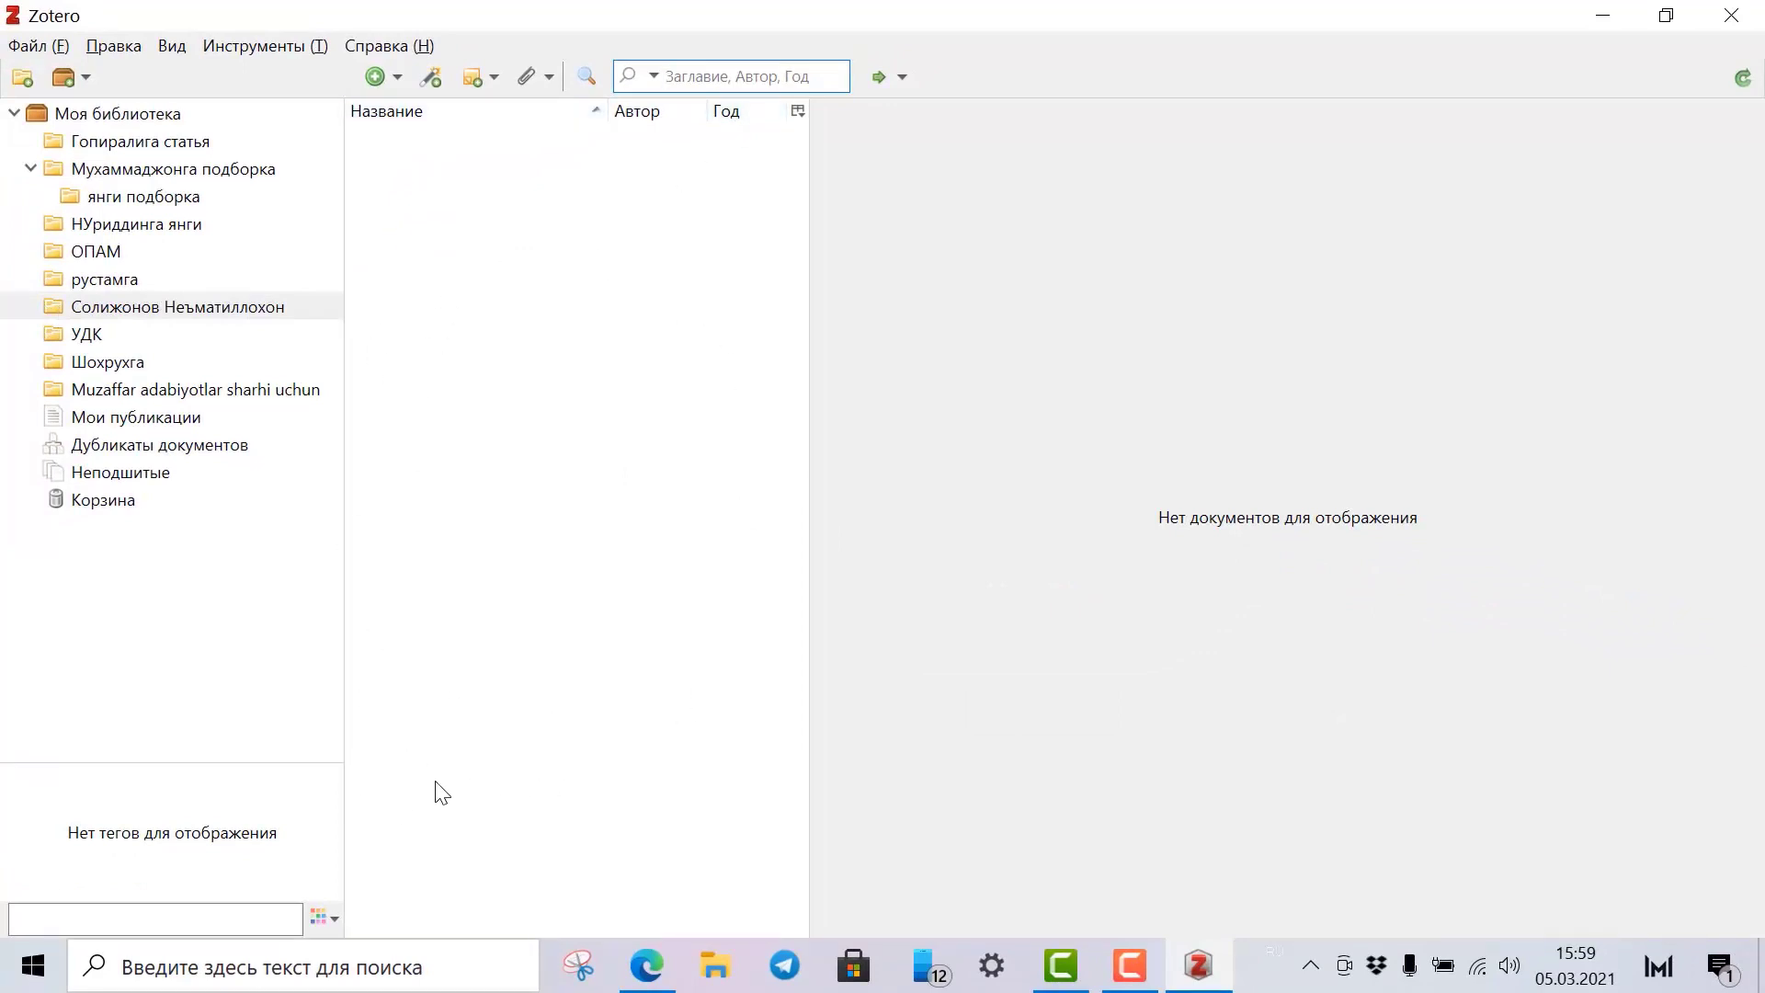
Minimize Zotero and open the PubMed website in Edge.
left_click(1601, 16)
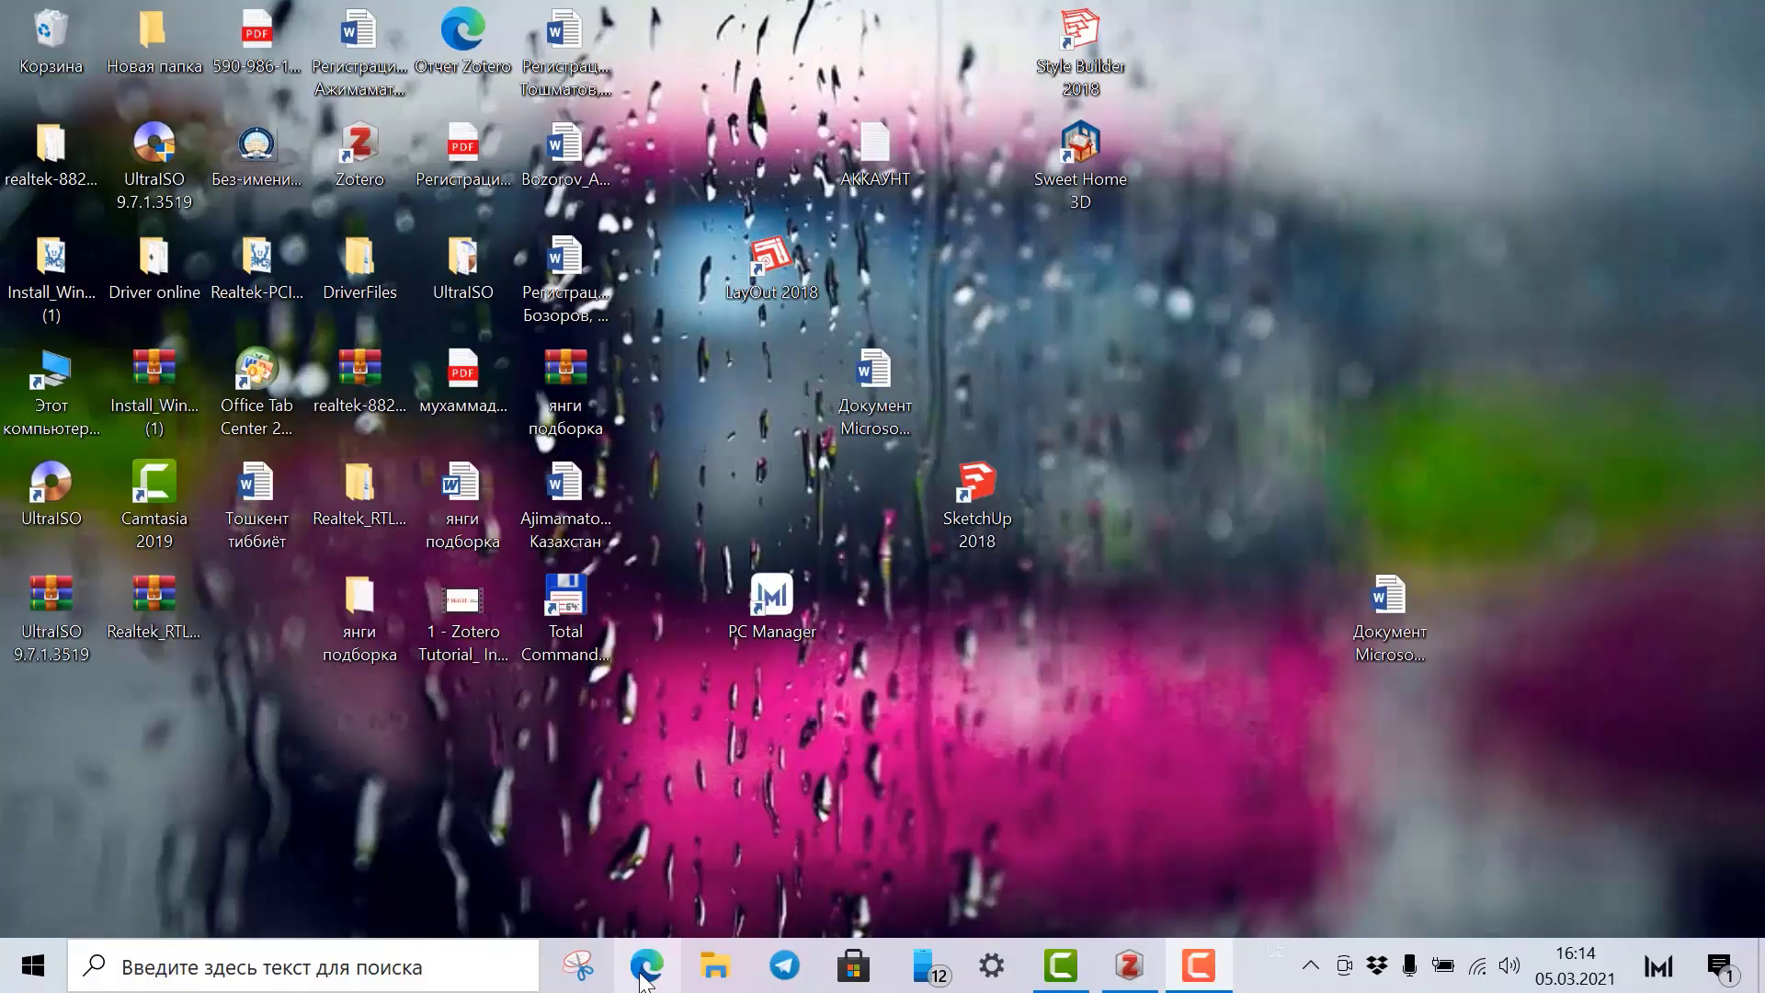
left_click(643, 976)
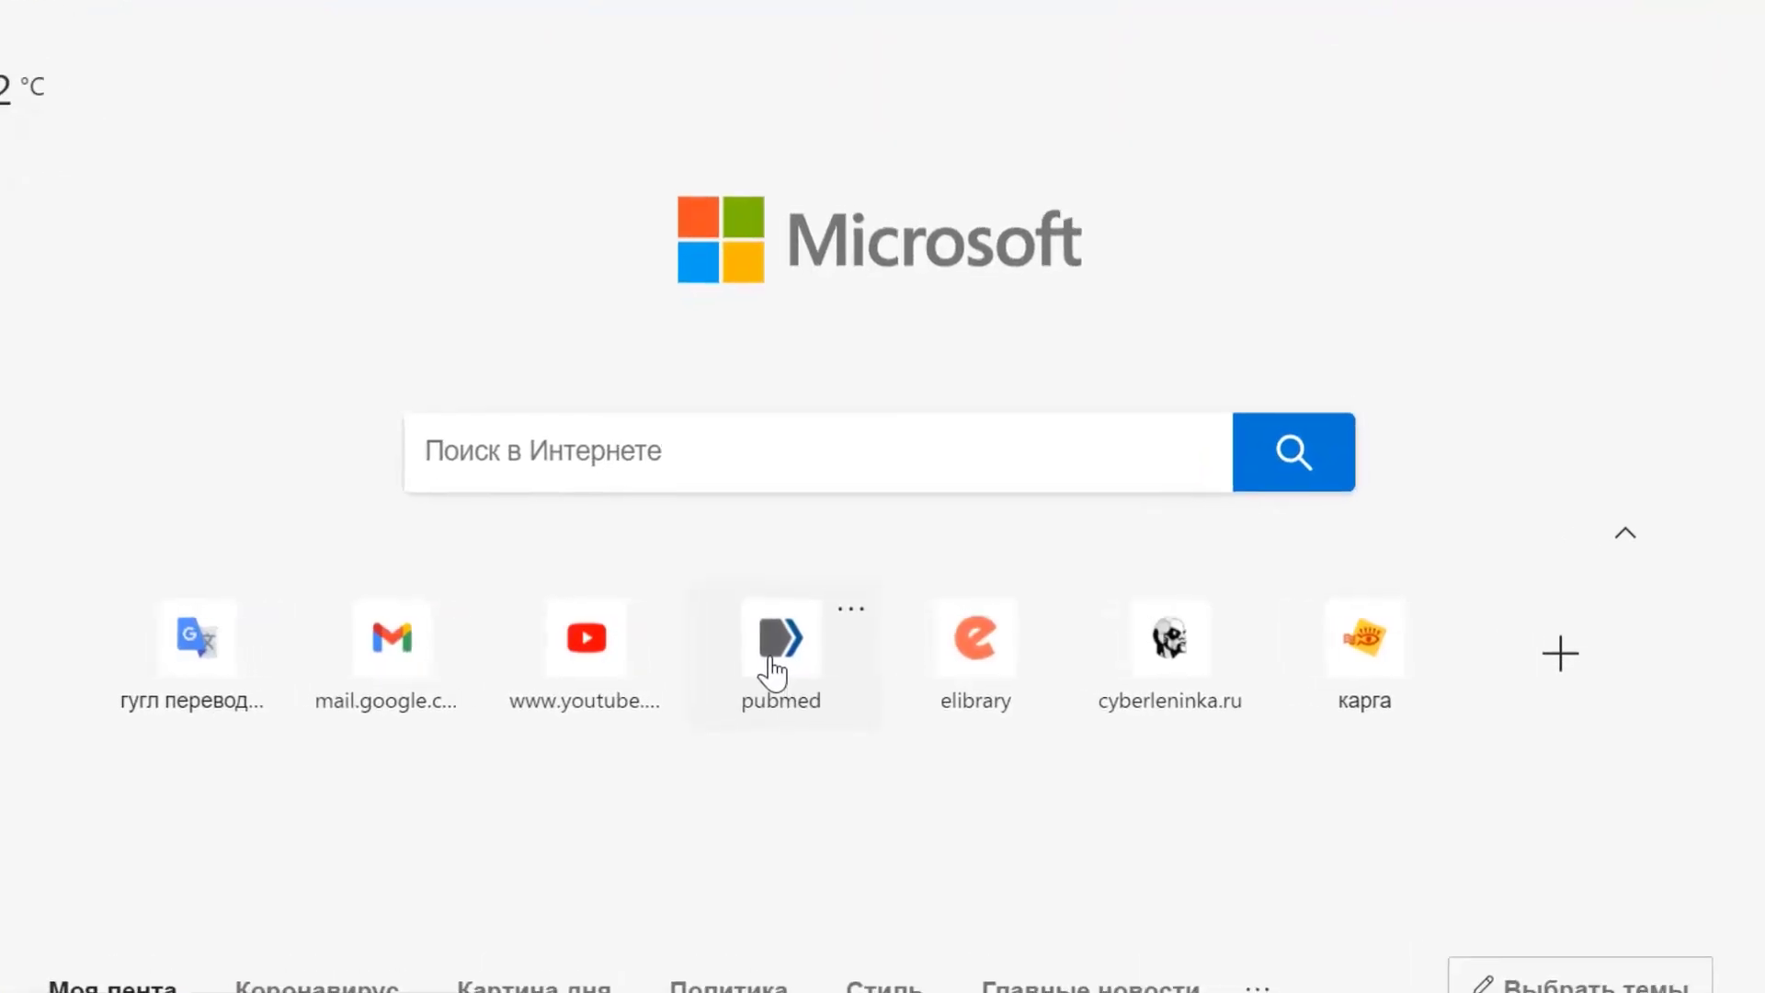
left_click(772, 643)
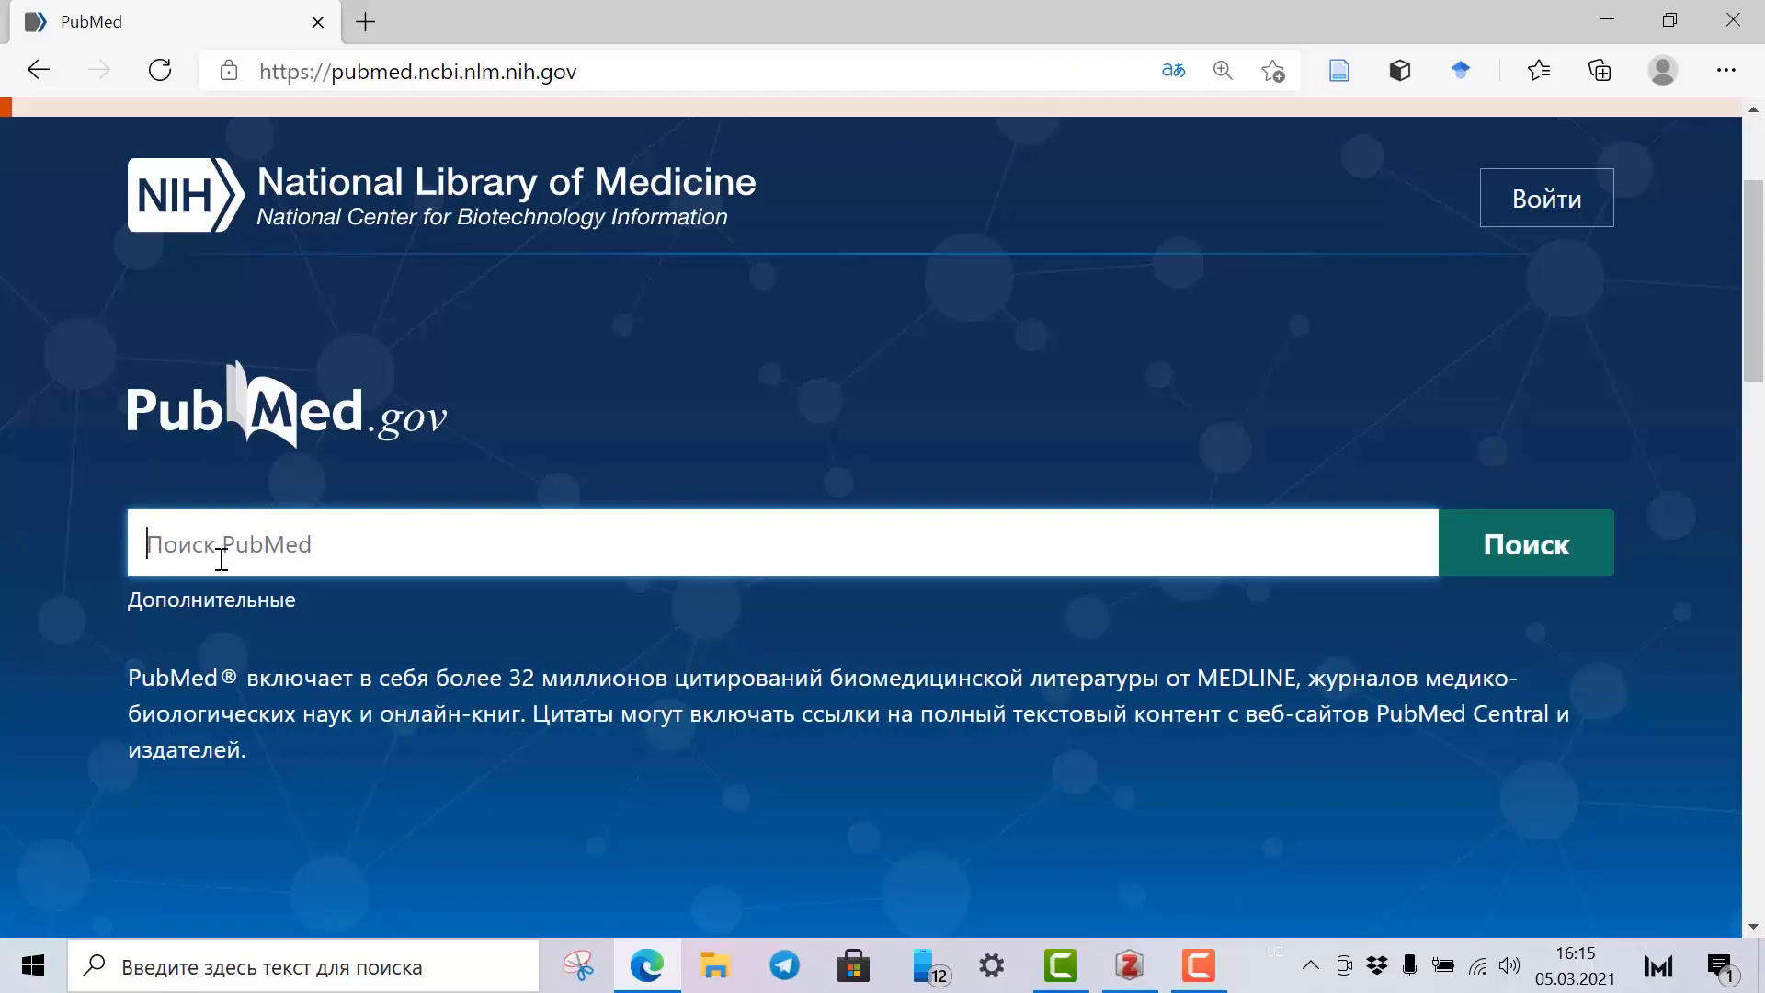
Search PubMed for 'neonatal pain syndrome'.
type("i")
key("BackSpace")
type("neonatal pain syndro")
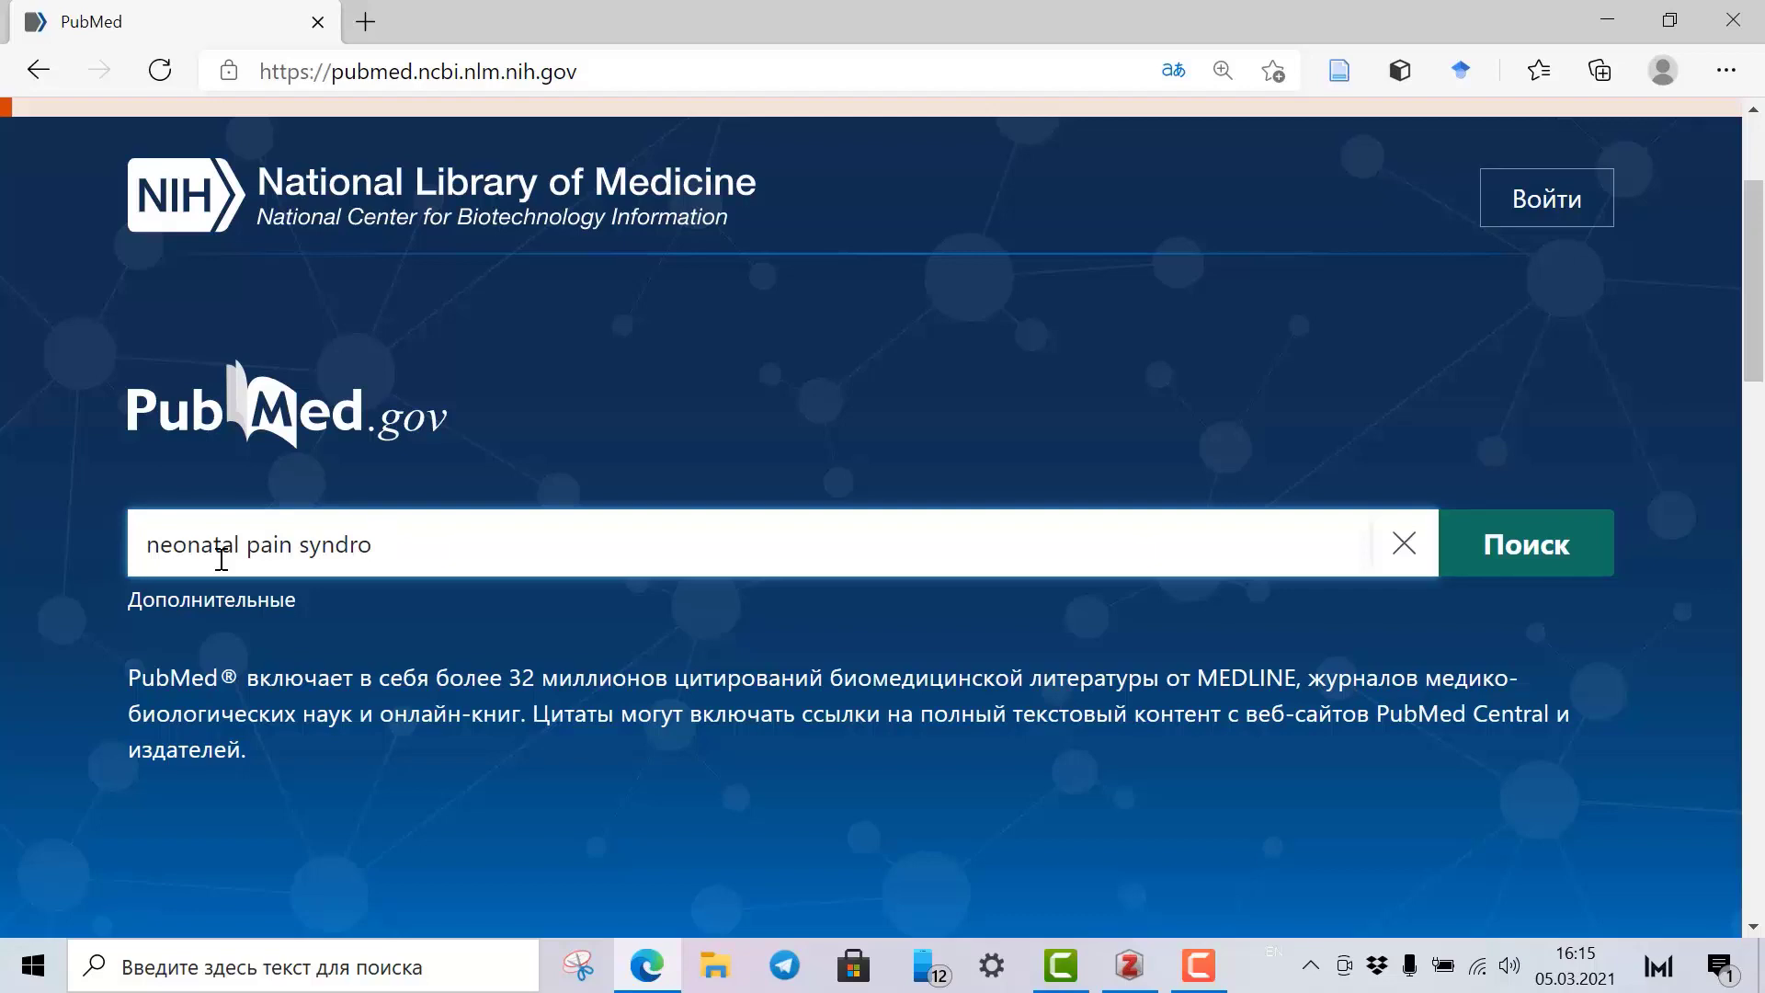
type("me")
key("Return")
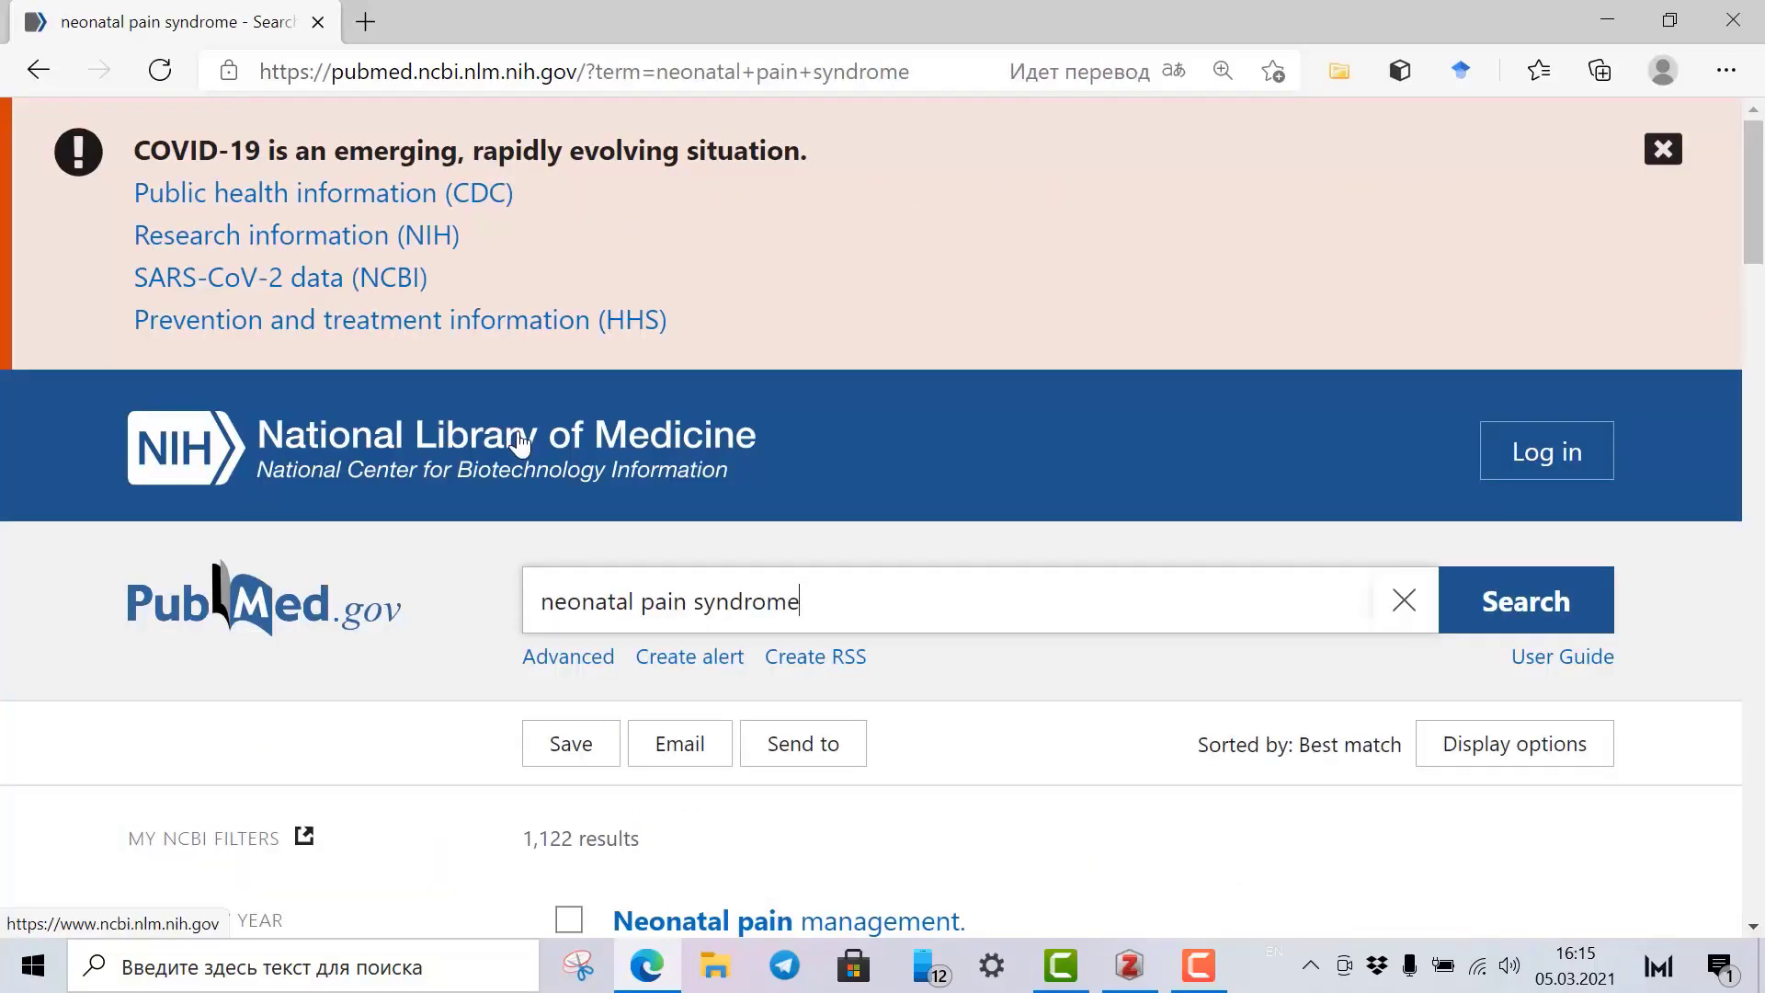
Filter the results to Free full text and Review articles.
scroll(520, 445, "down", 5)
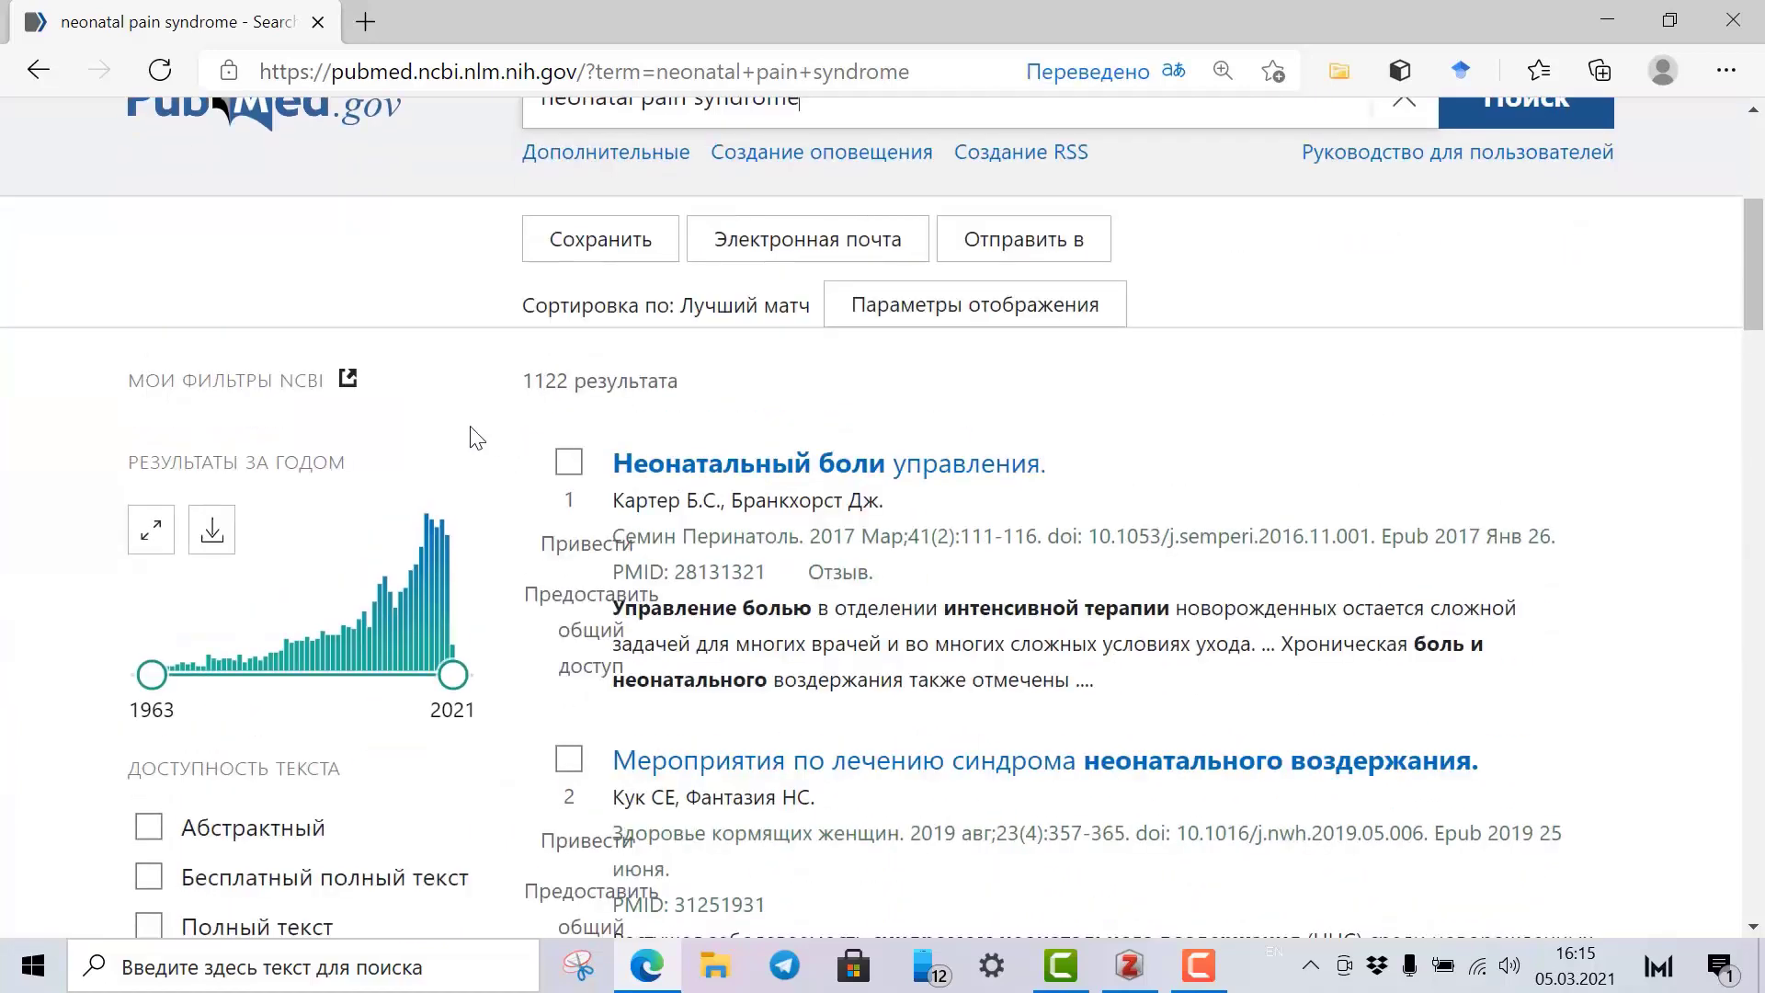
scroll(460, 442, "down", 3)
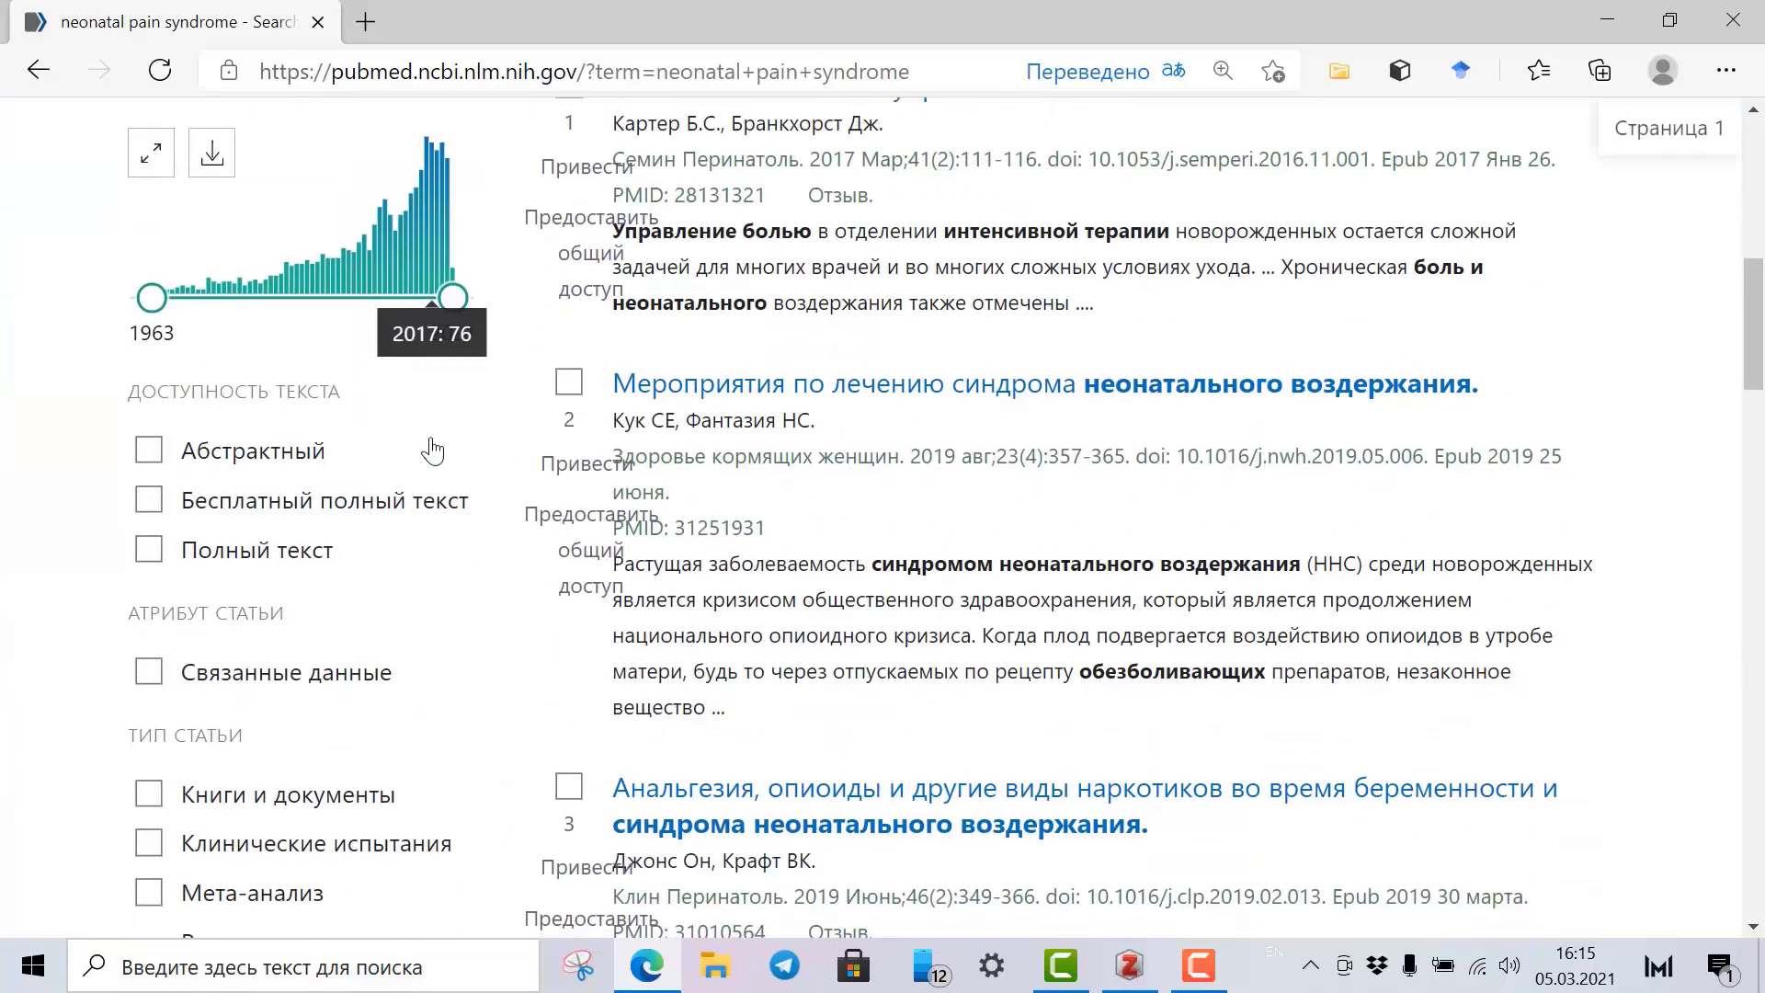
left_click(151, 510)
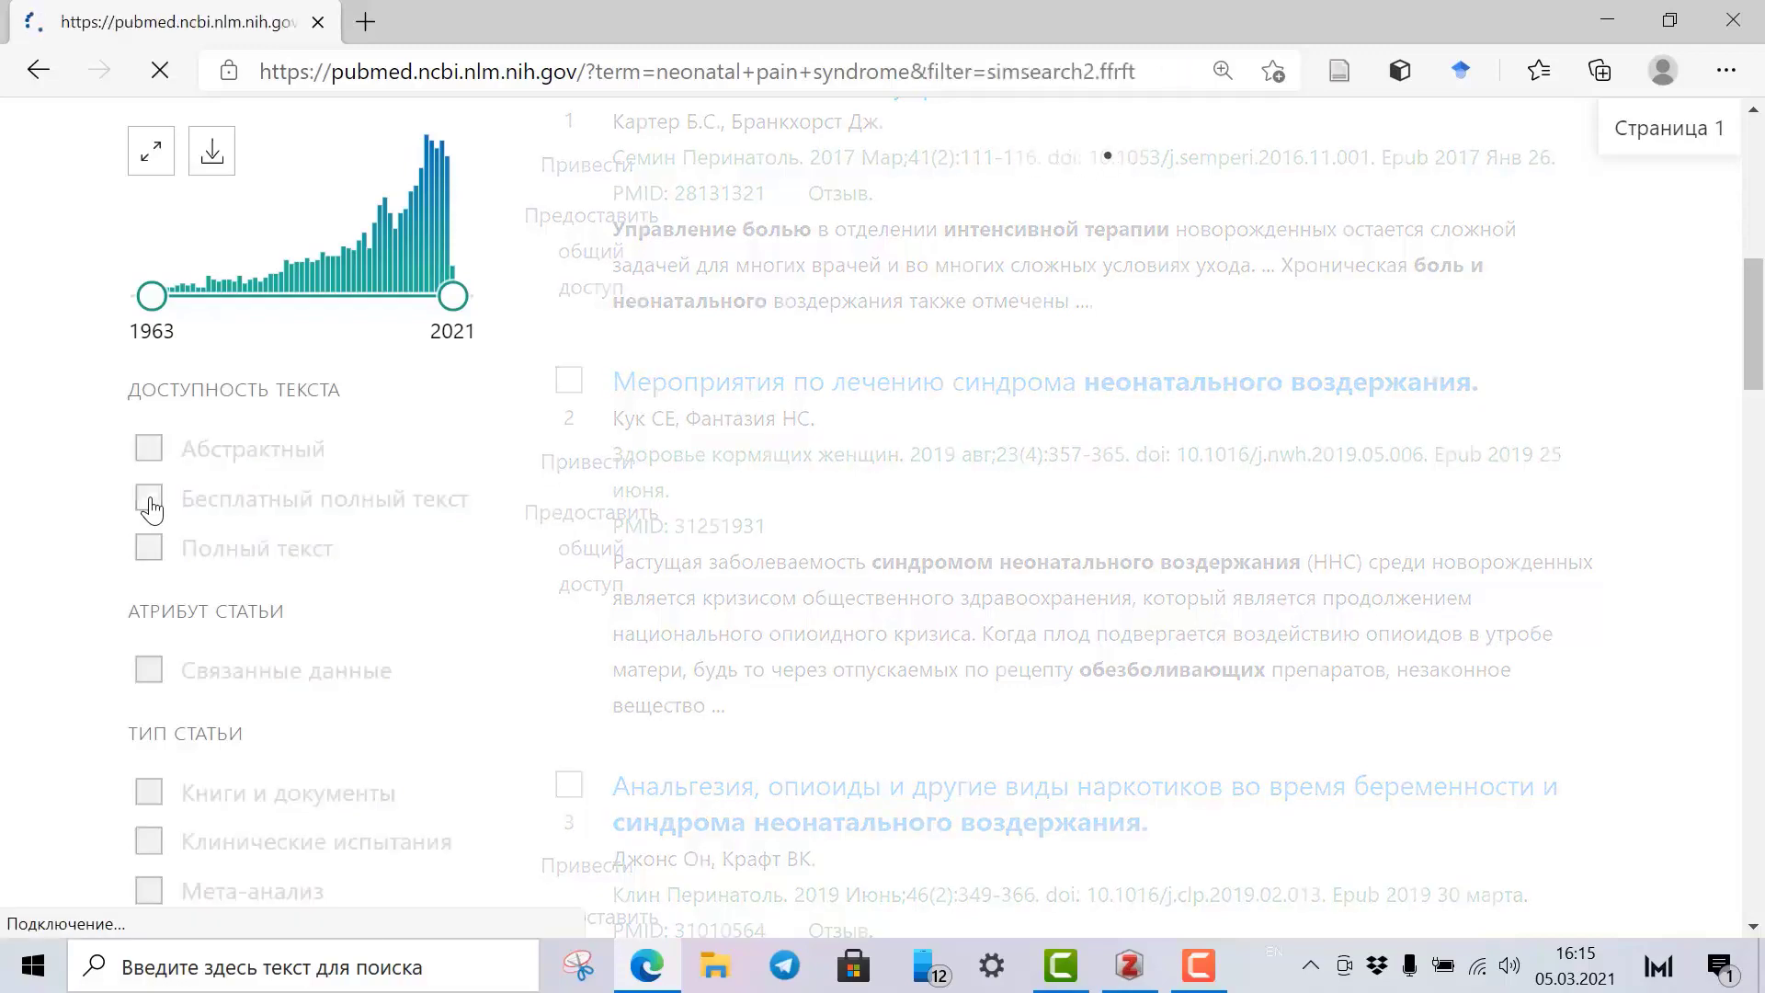
scroll(268, 594, "down", 10)
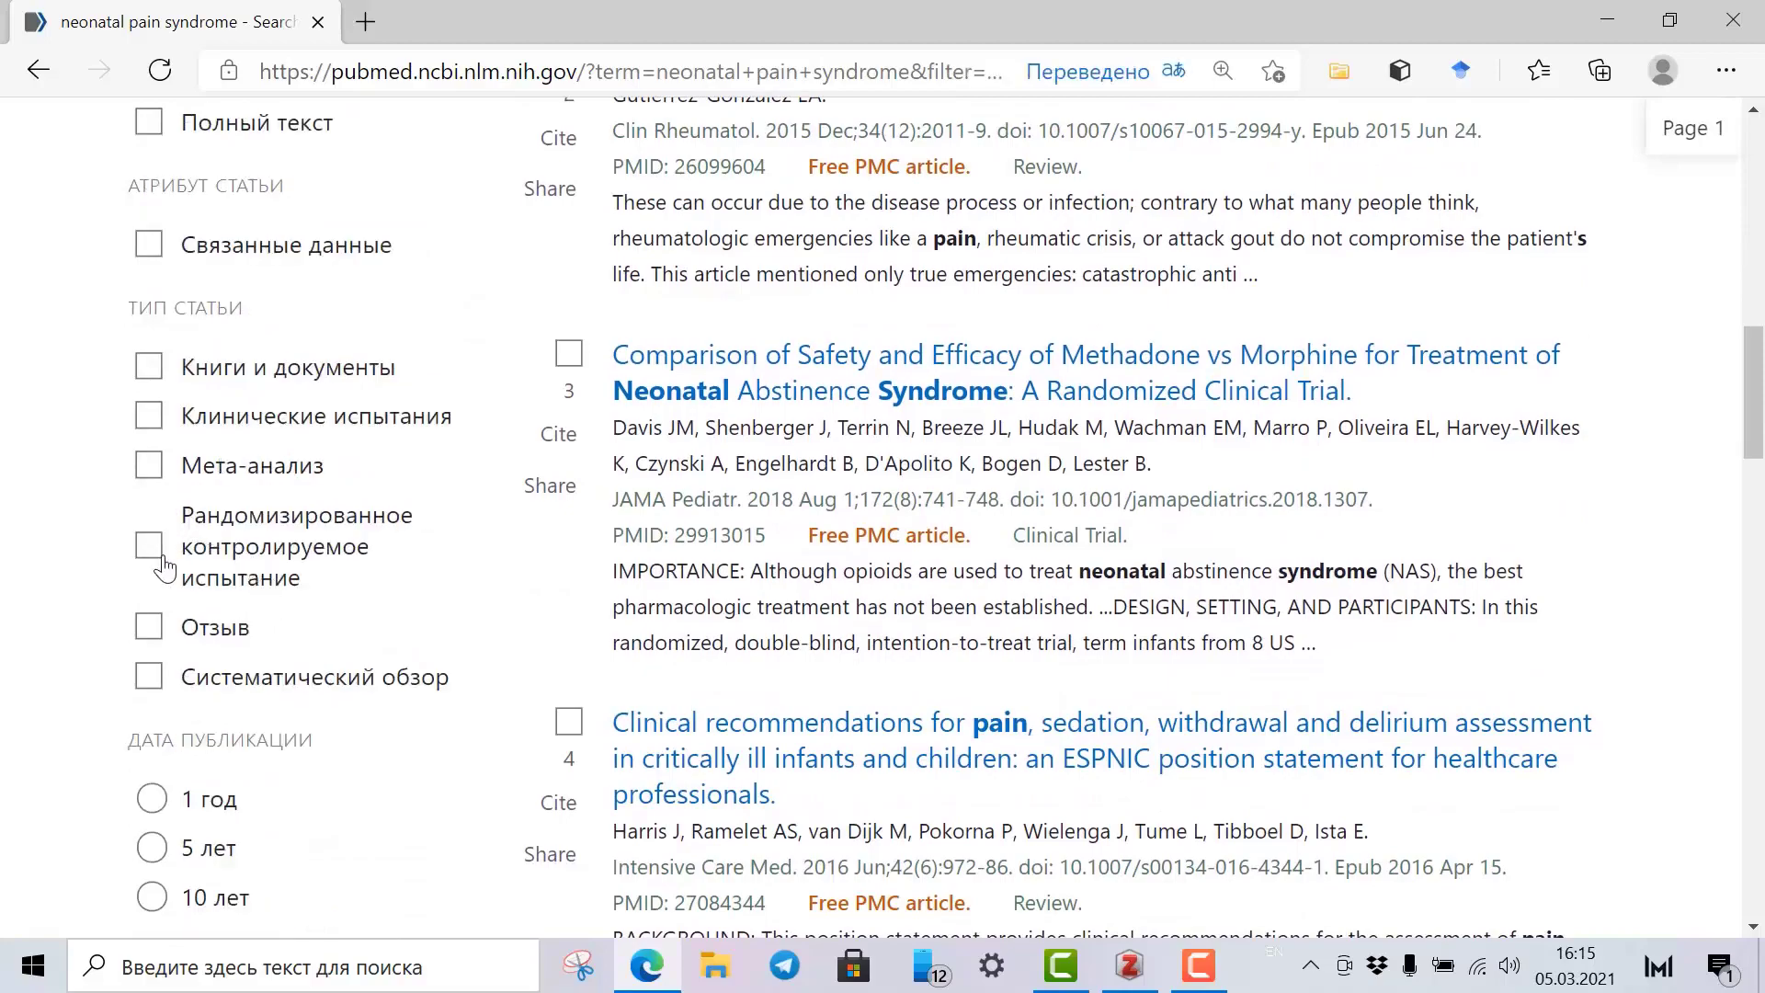
left_click(149, 630)
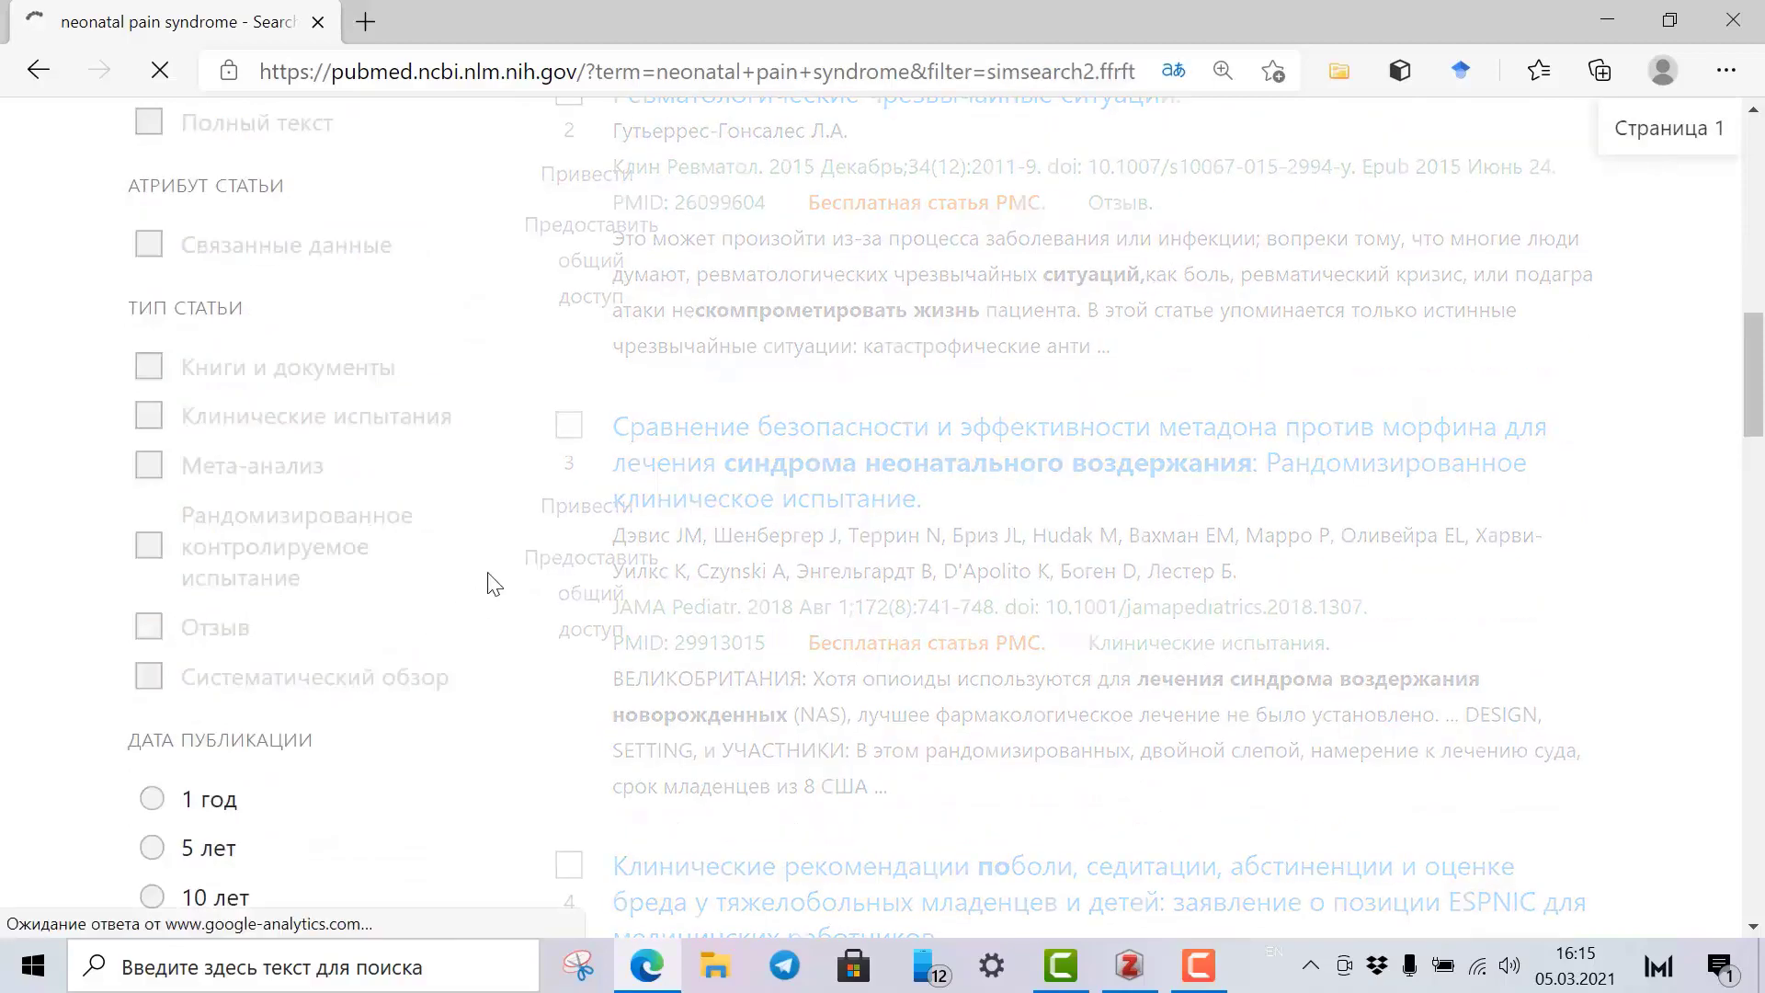
scroll(421, 571, "down", 10)
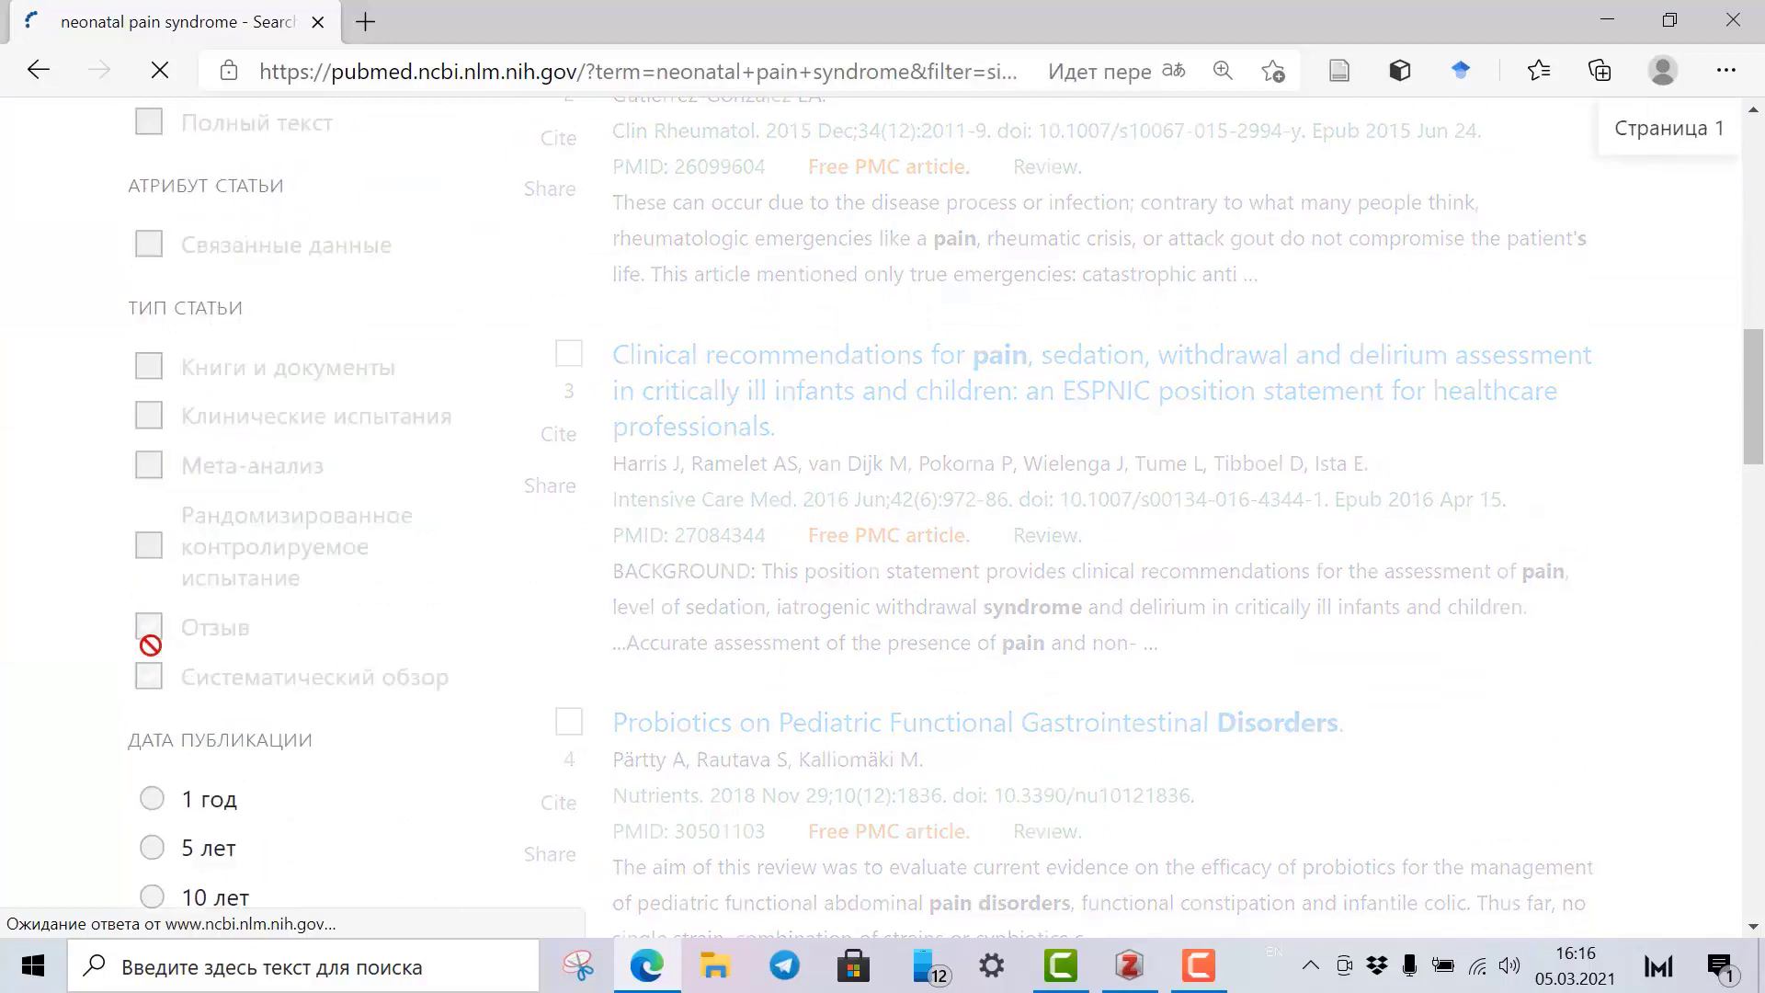
scroll(284, 587, "down", 10)
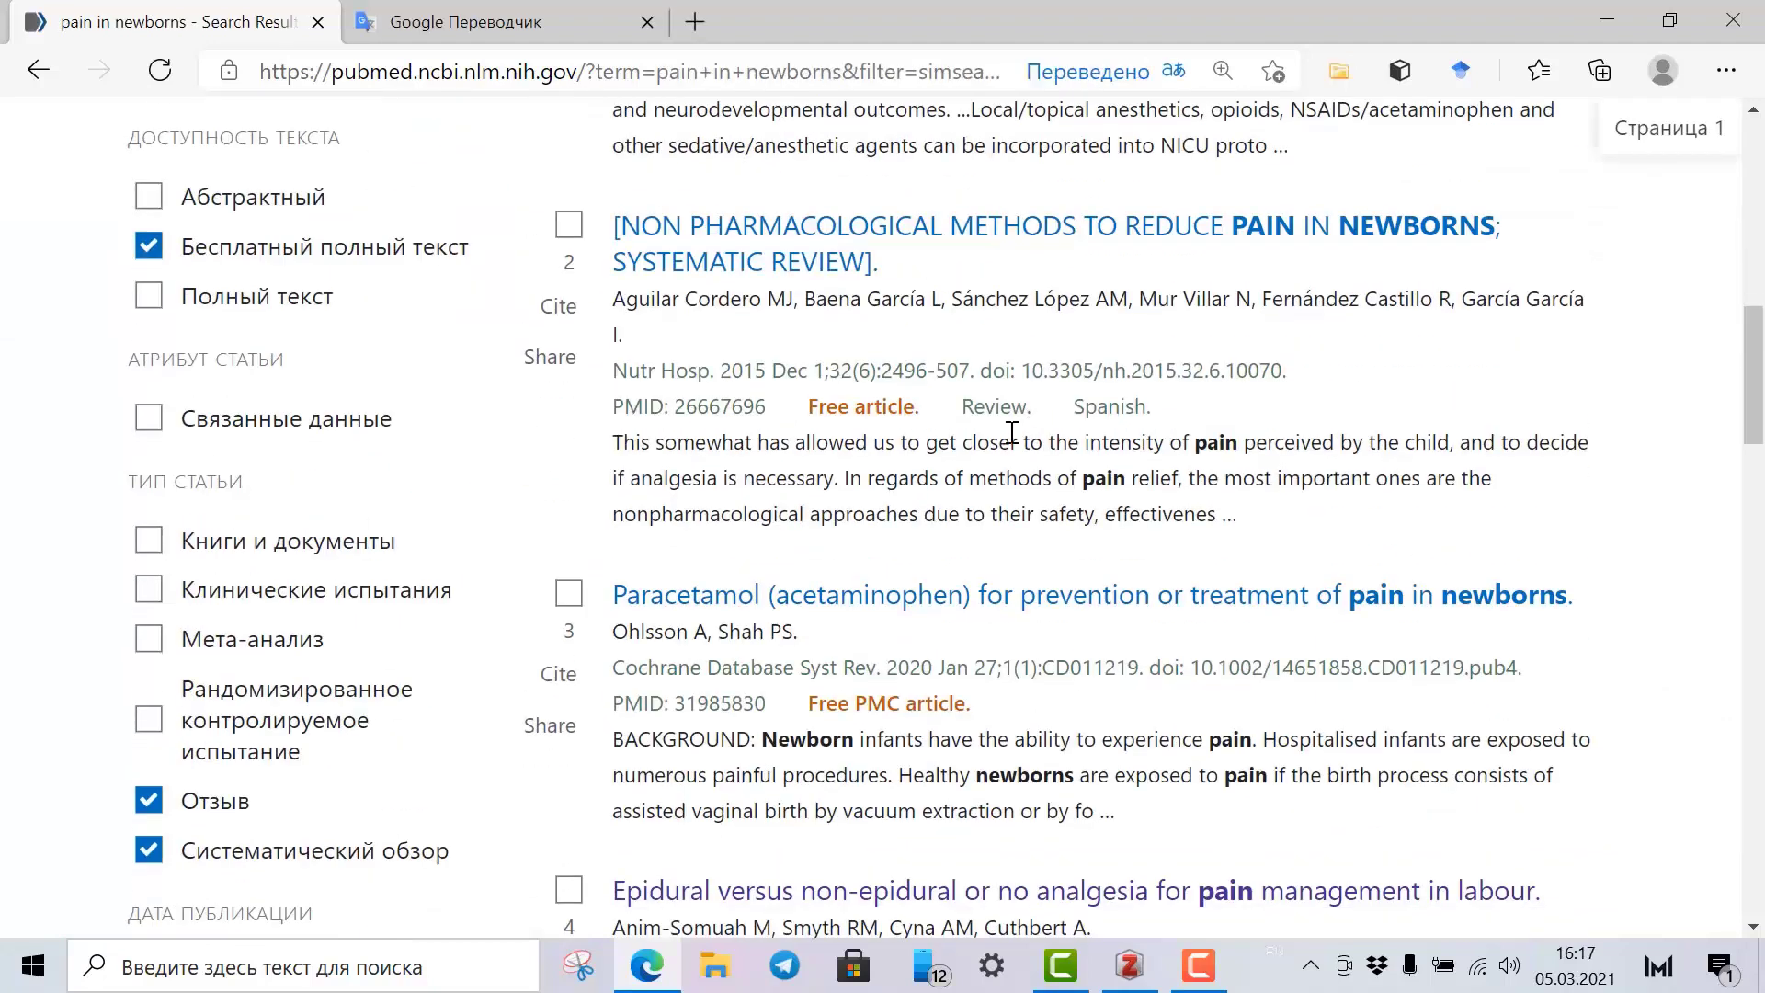
scroll(1005, 433, "down", 10)
scroll(1009, 596, "up", 15)
scroll(1009, 595, "up", 5)
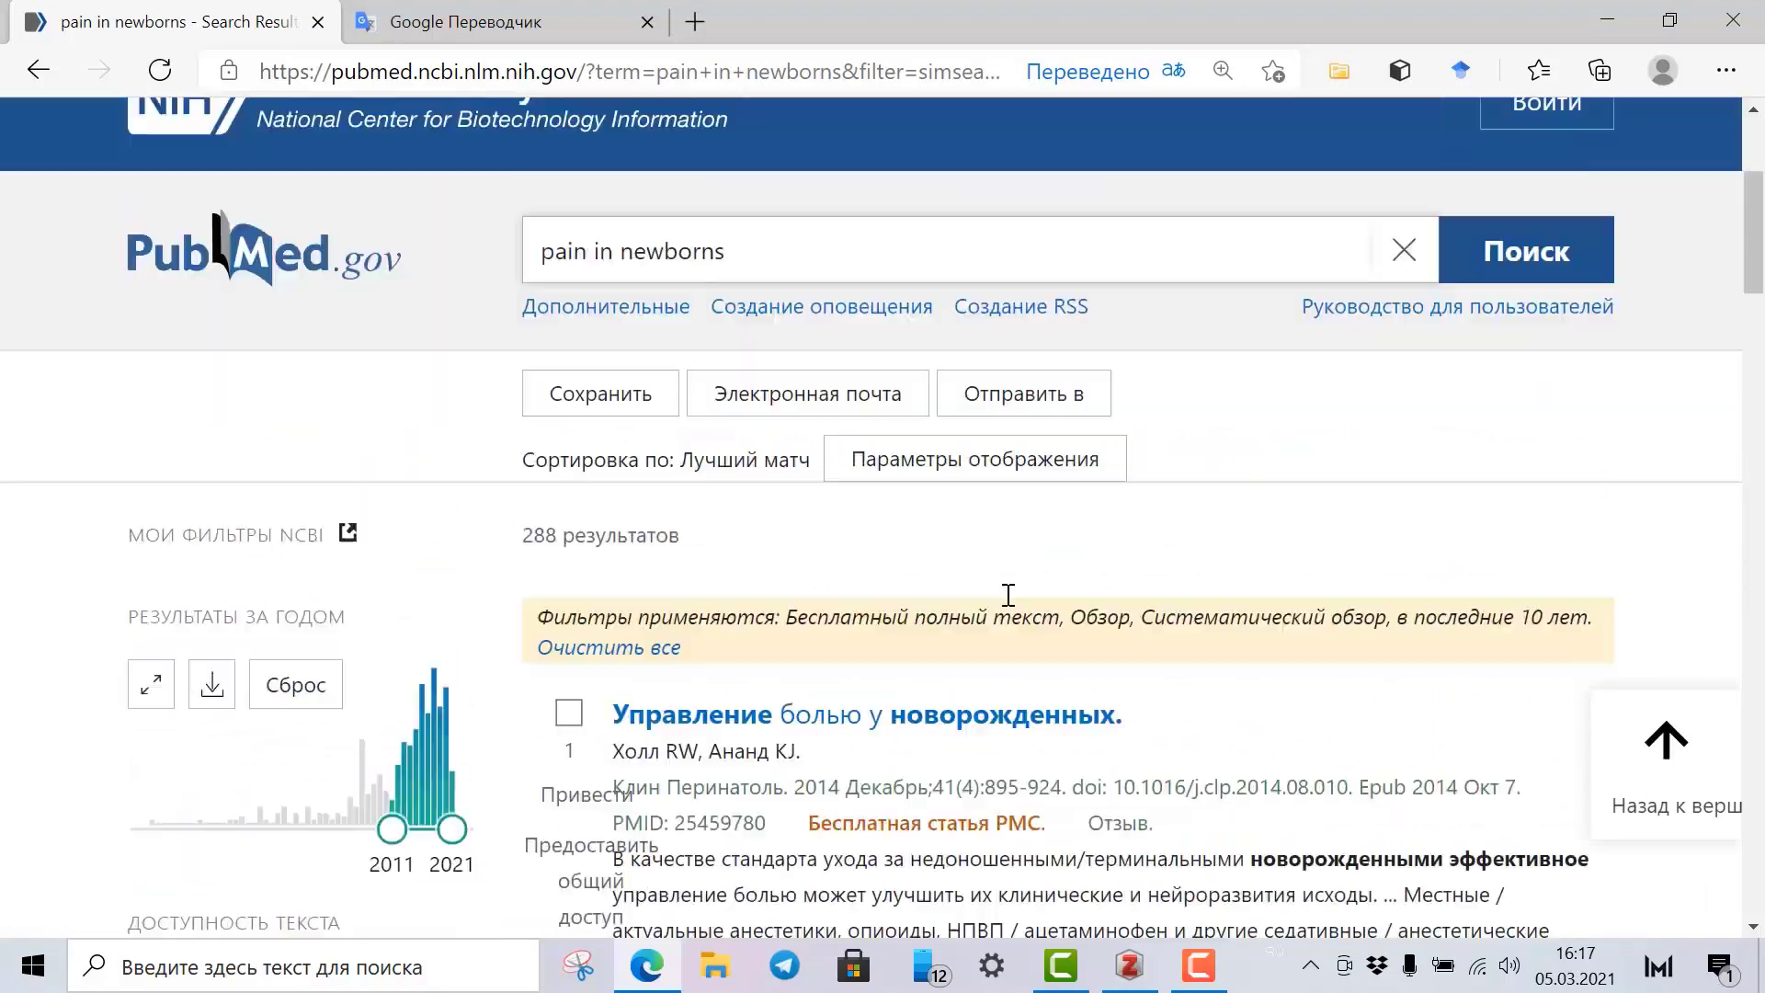
scroll(1009, 596, "down", 4)
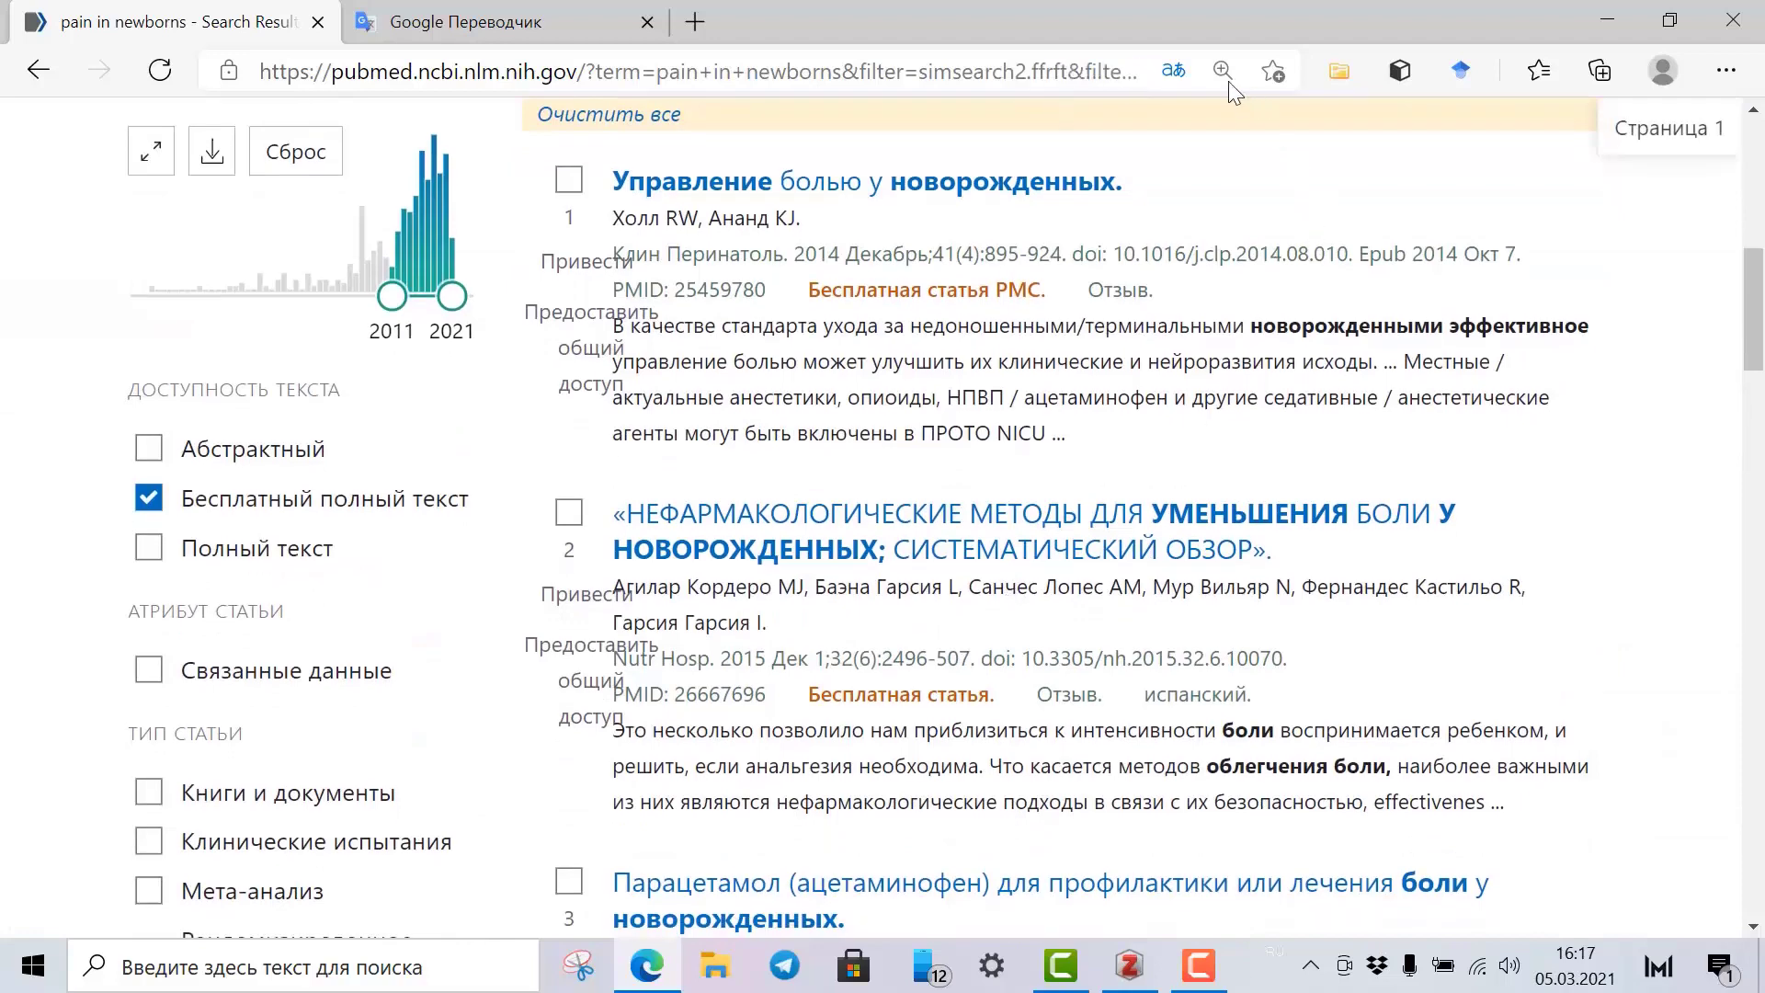
Switch the translated PubMed page back to its original English.
left_click(1174, 71)
left_click(1080, 334)
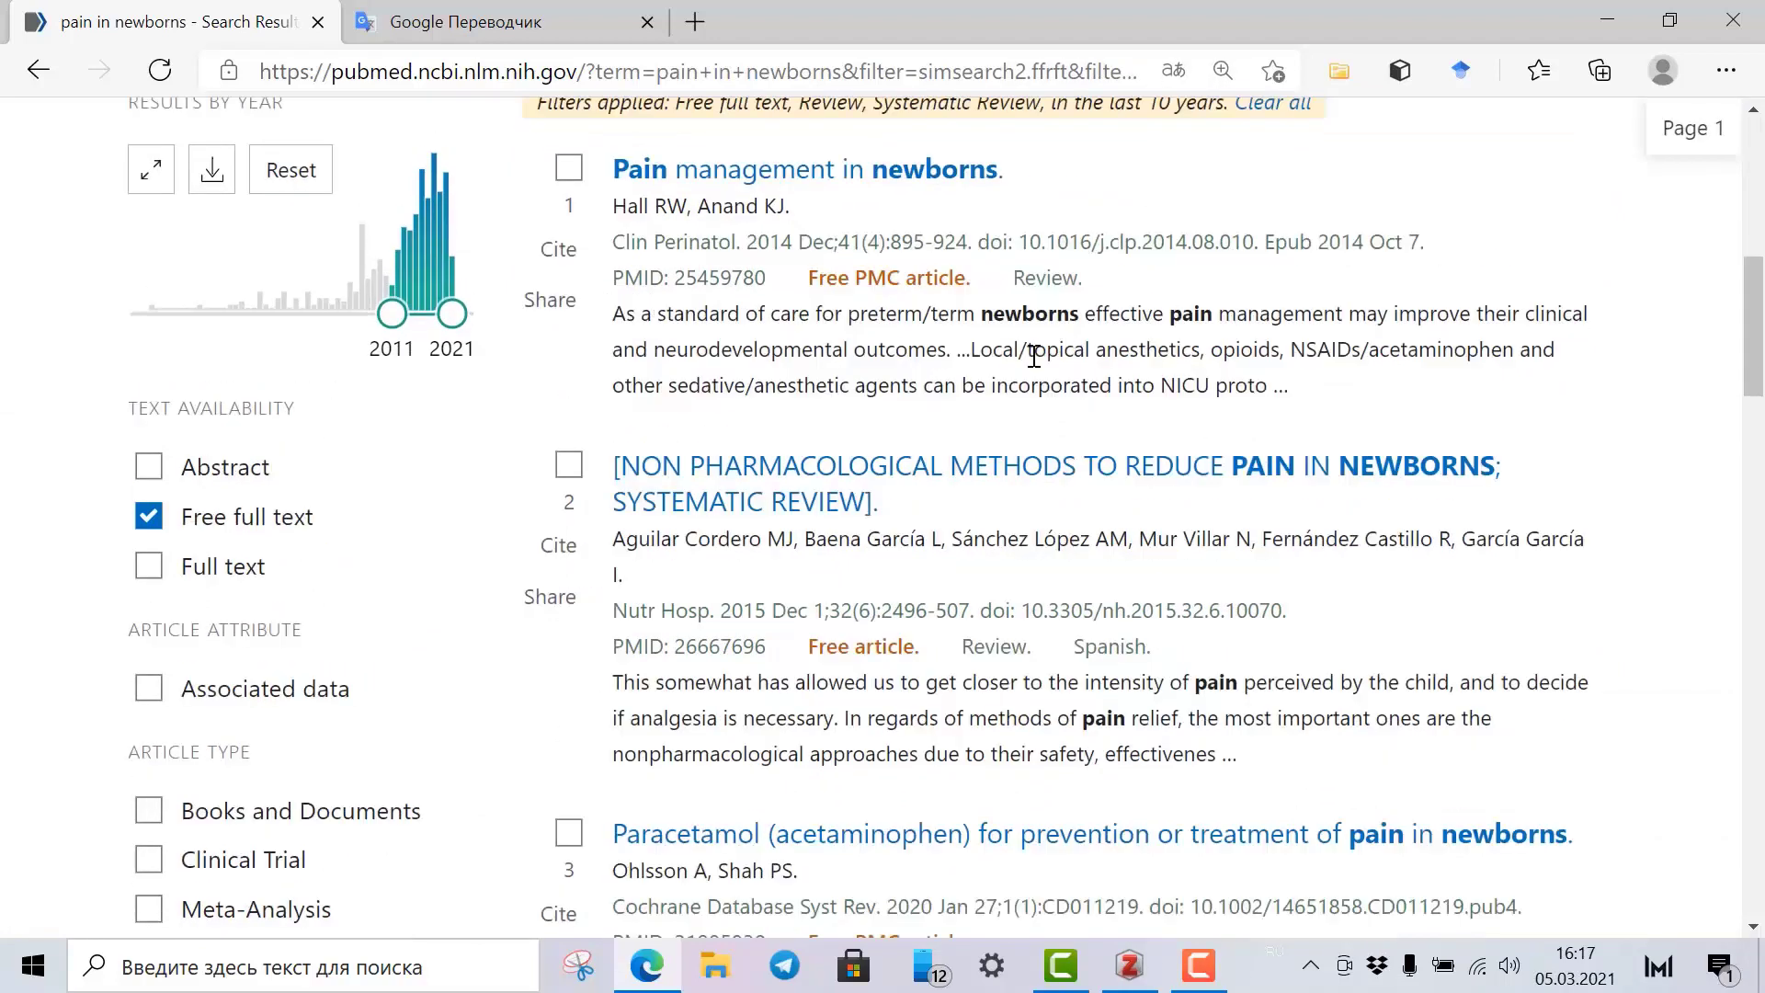
scroll(1029, 349, "up", 4)
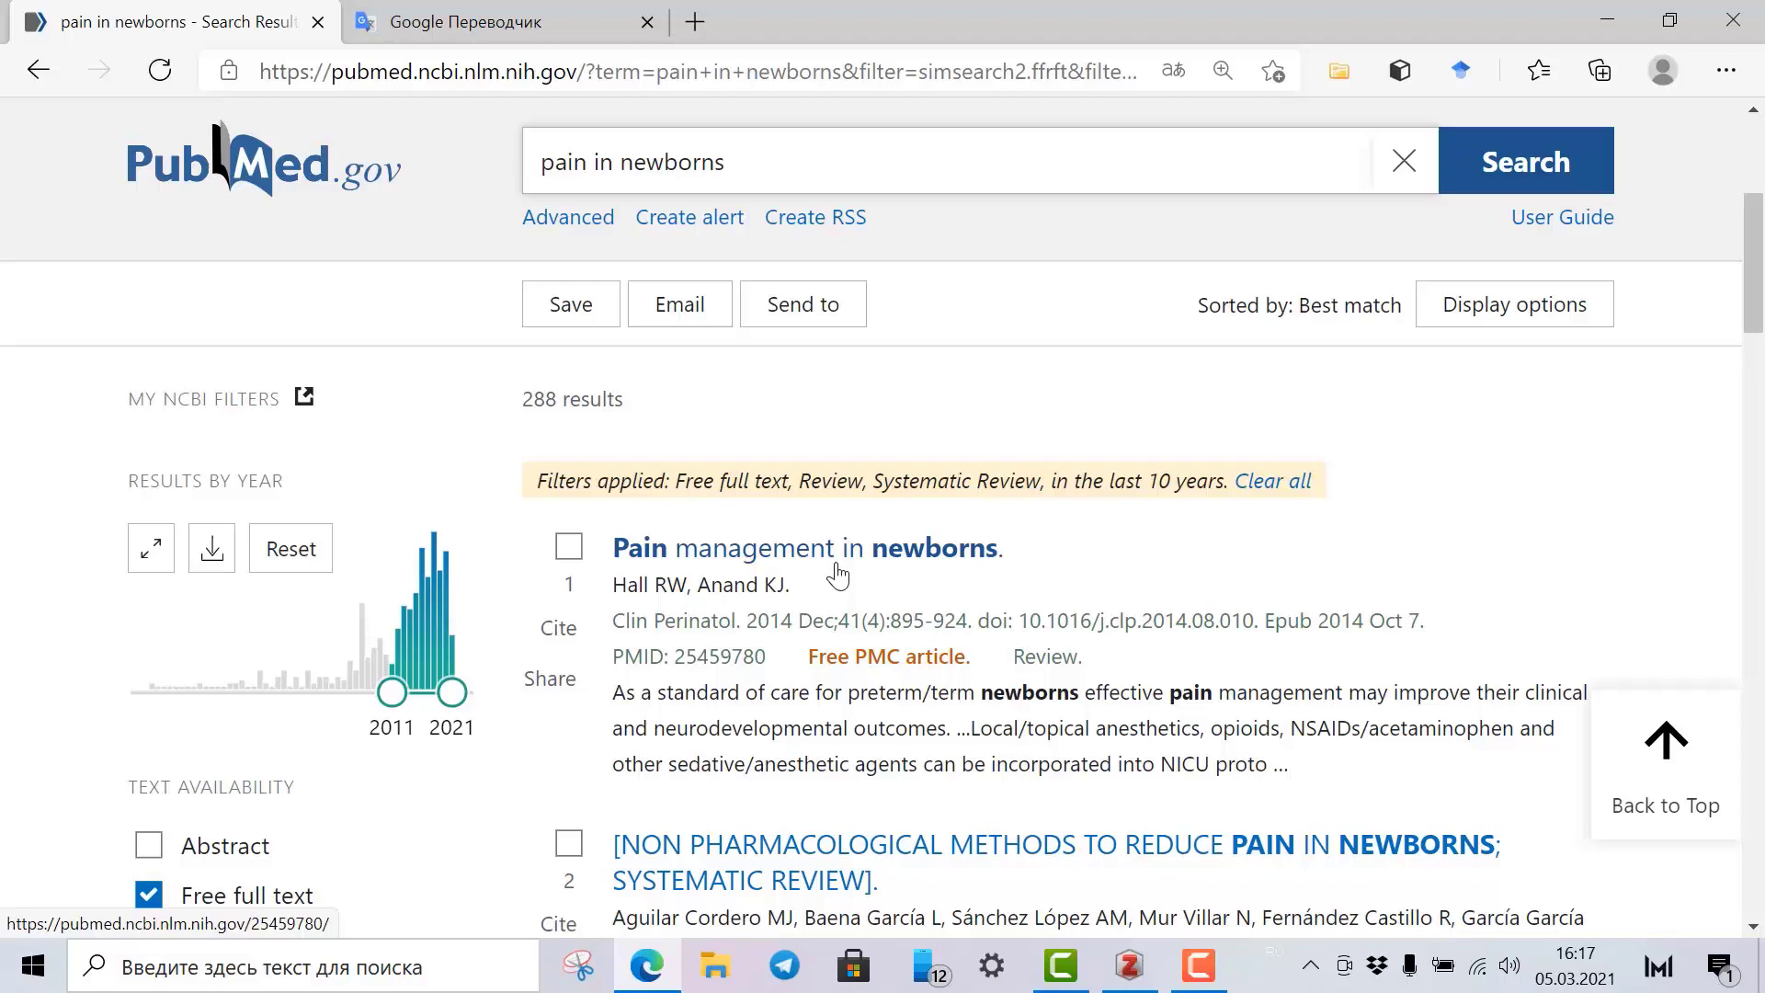
scroll(857, 530, "down", 1)
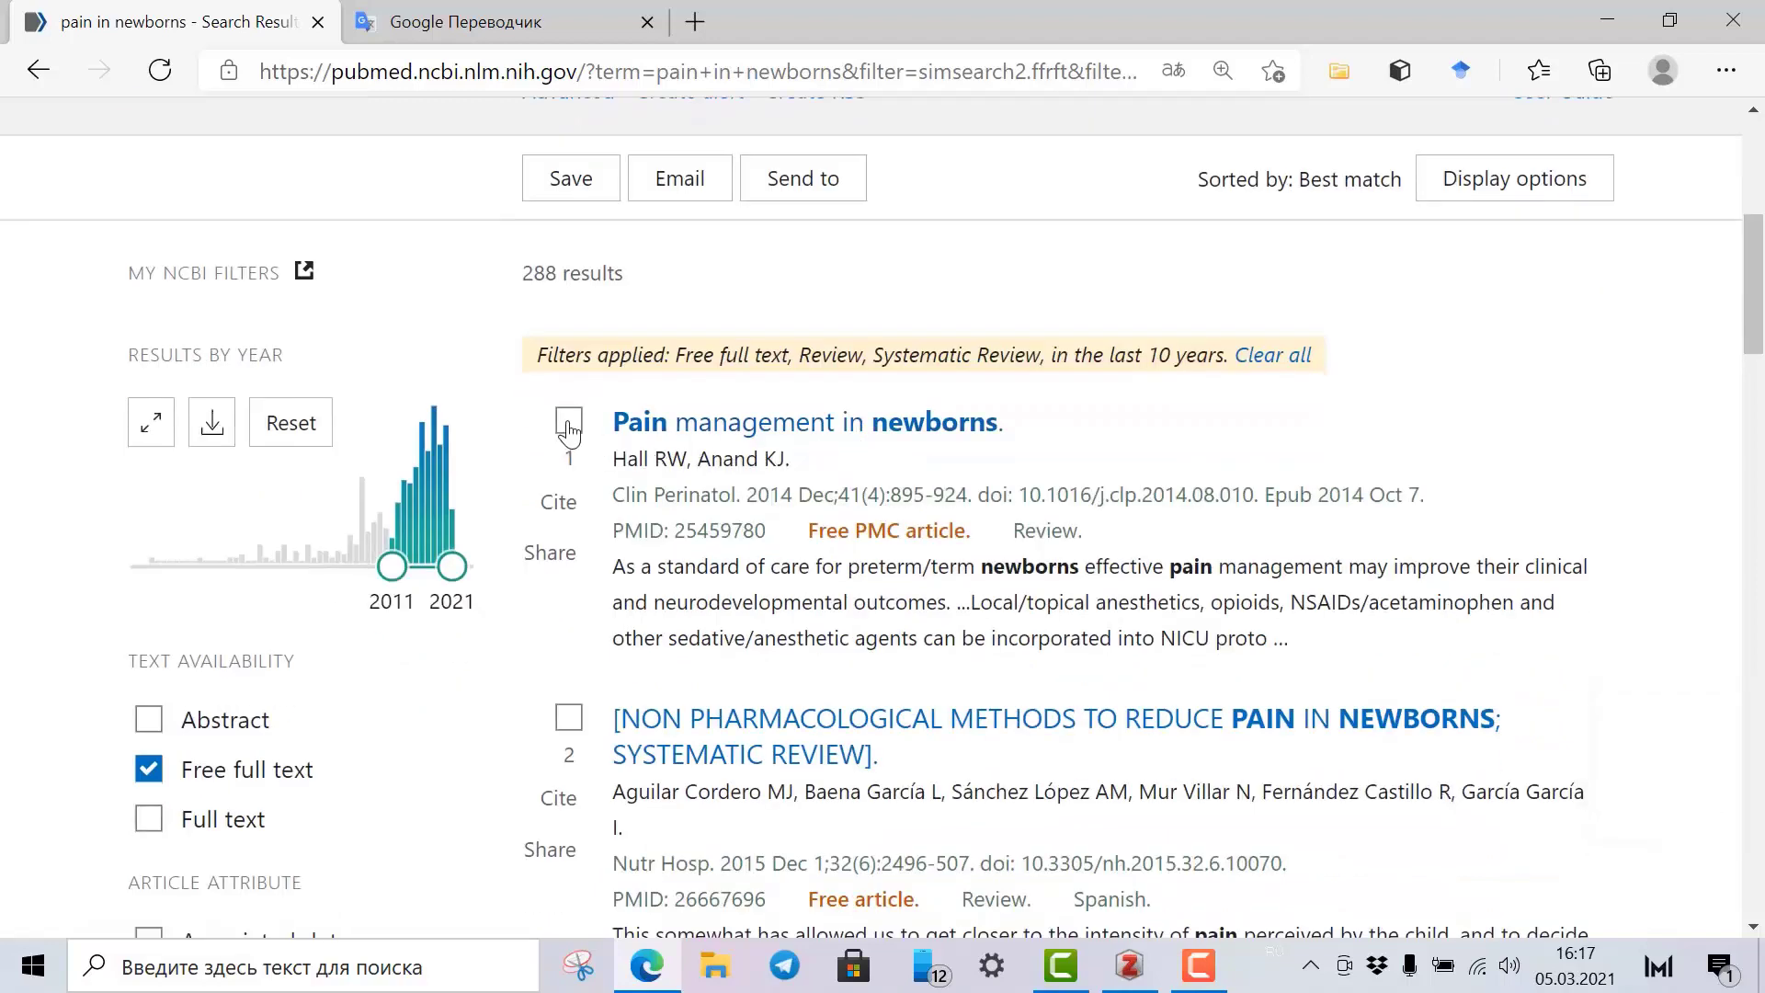
Tick results 1–5, from 'Pain management in newborns' to 'Defining pain in newborns'.
left_click(569, 424)
scroll(570, 597, "down", 1)
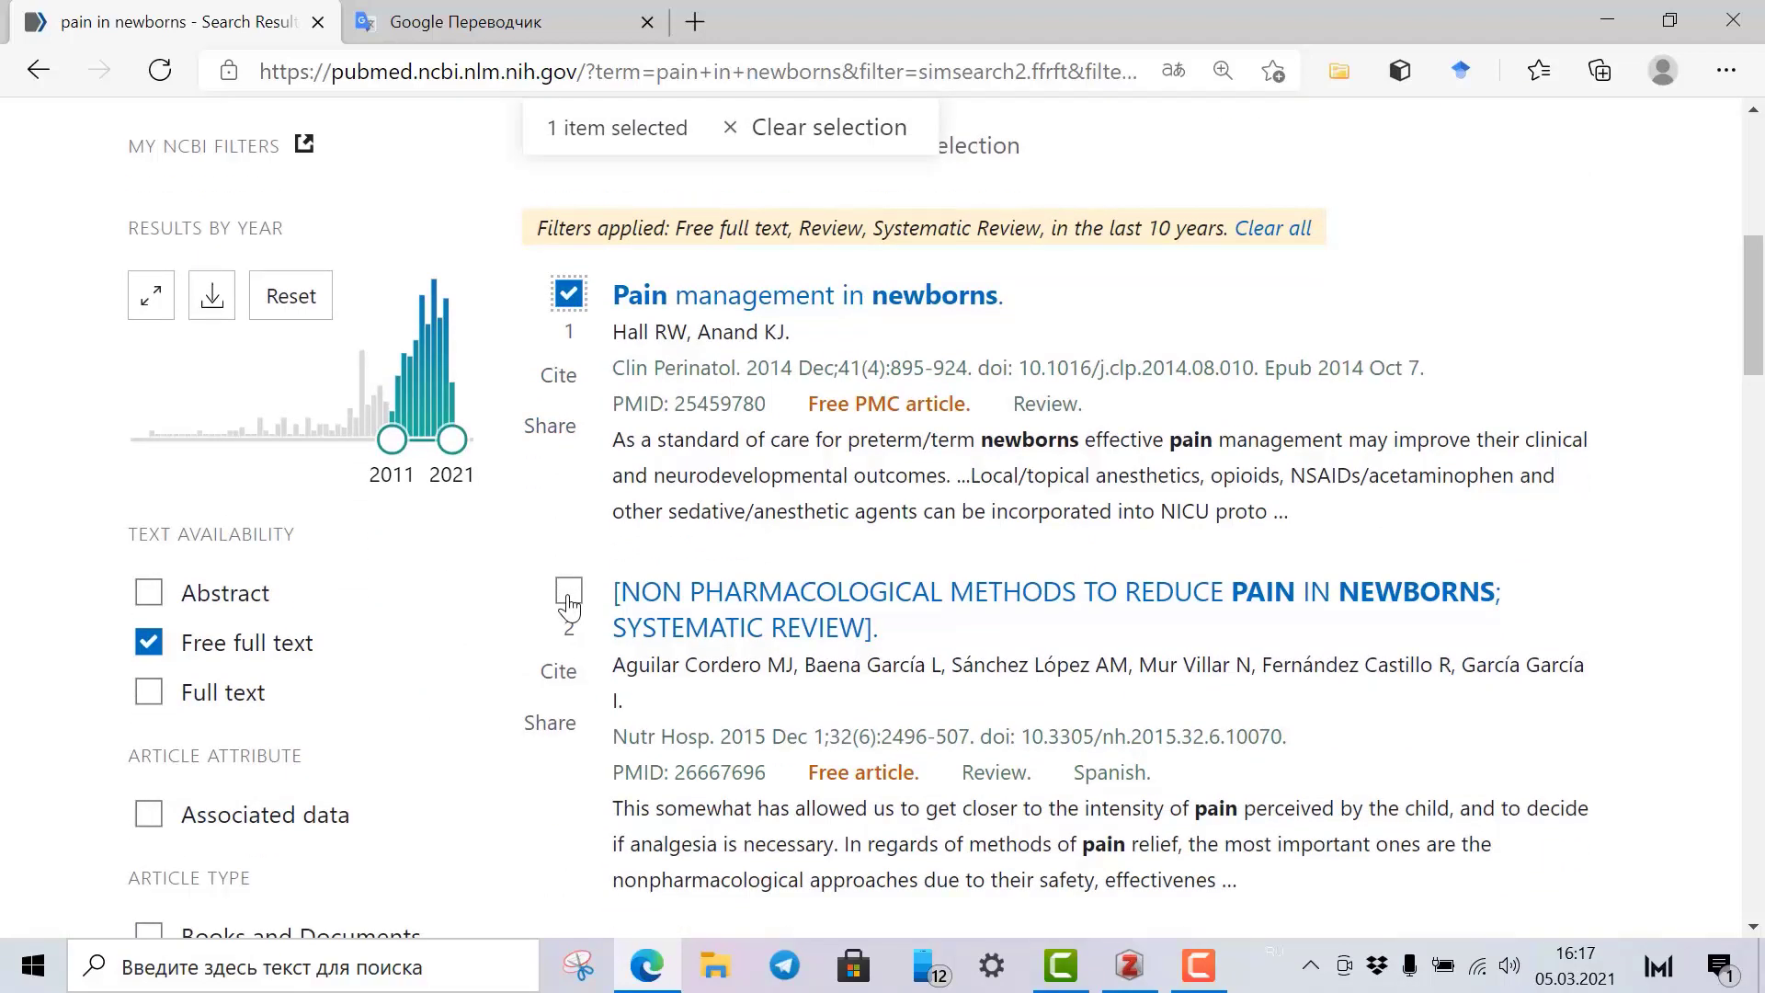
left_click(569, 593)
scroll(667, 565, "down", 4)
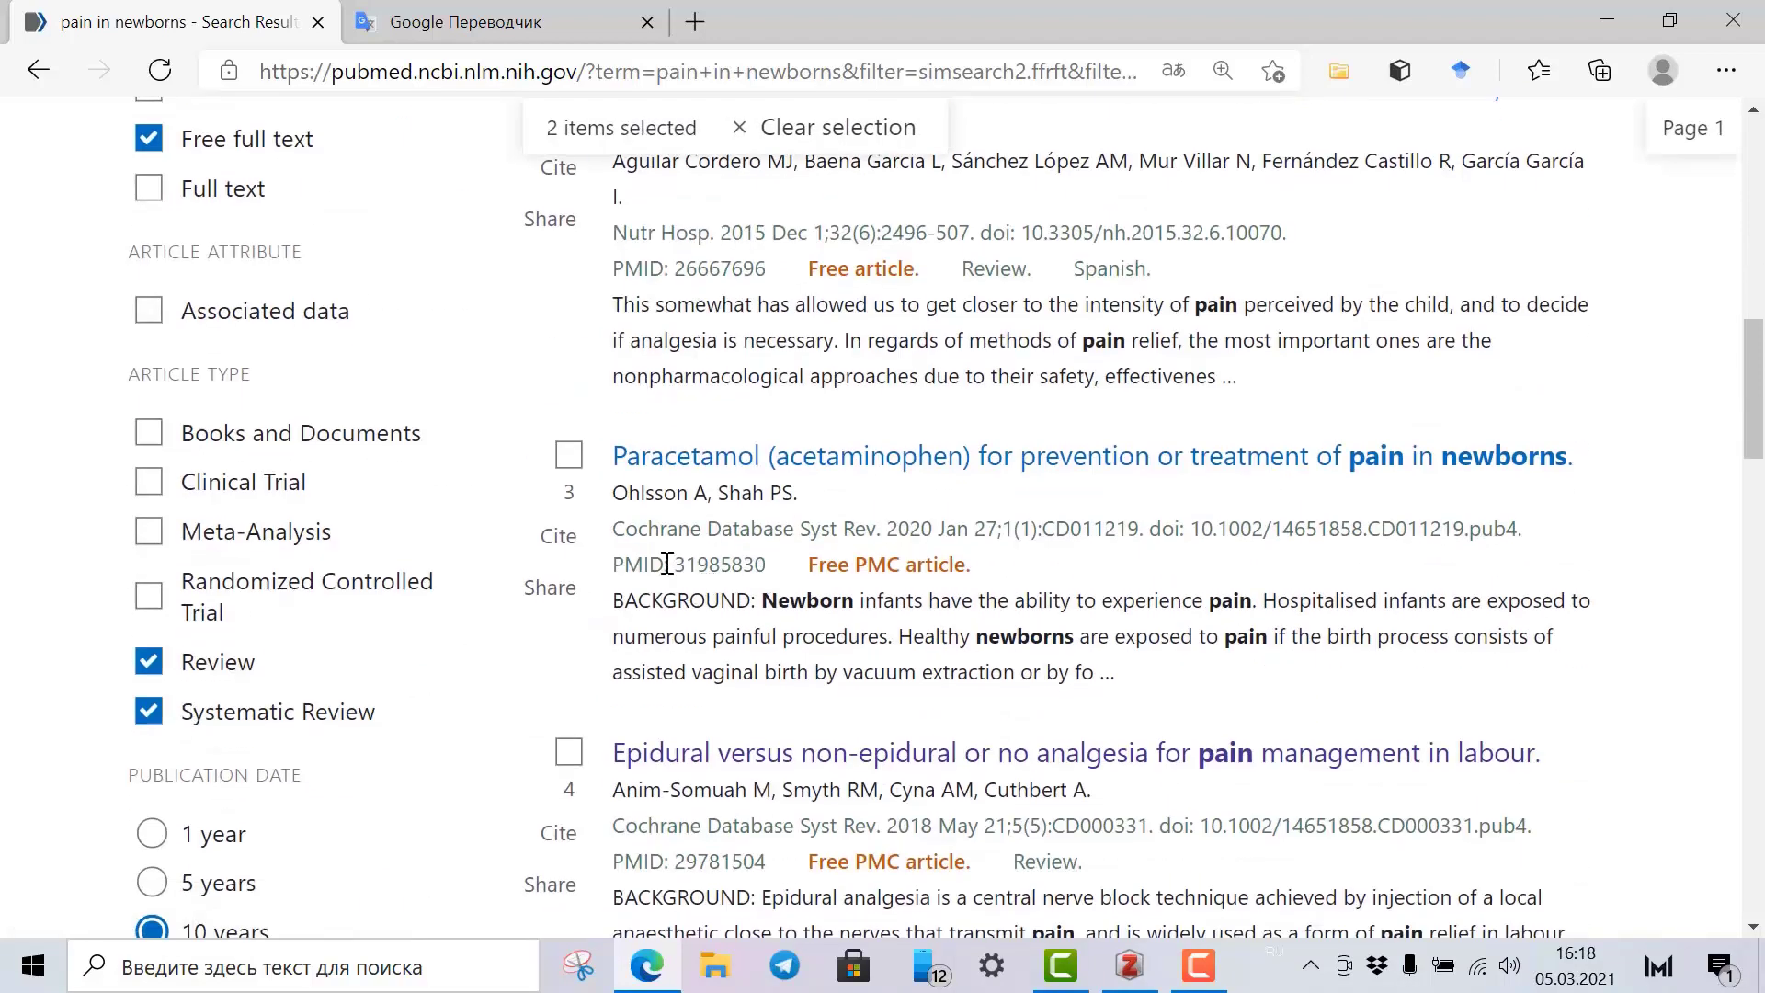
left_click(569, 455)
scroll(598, 488, "down", 2)
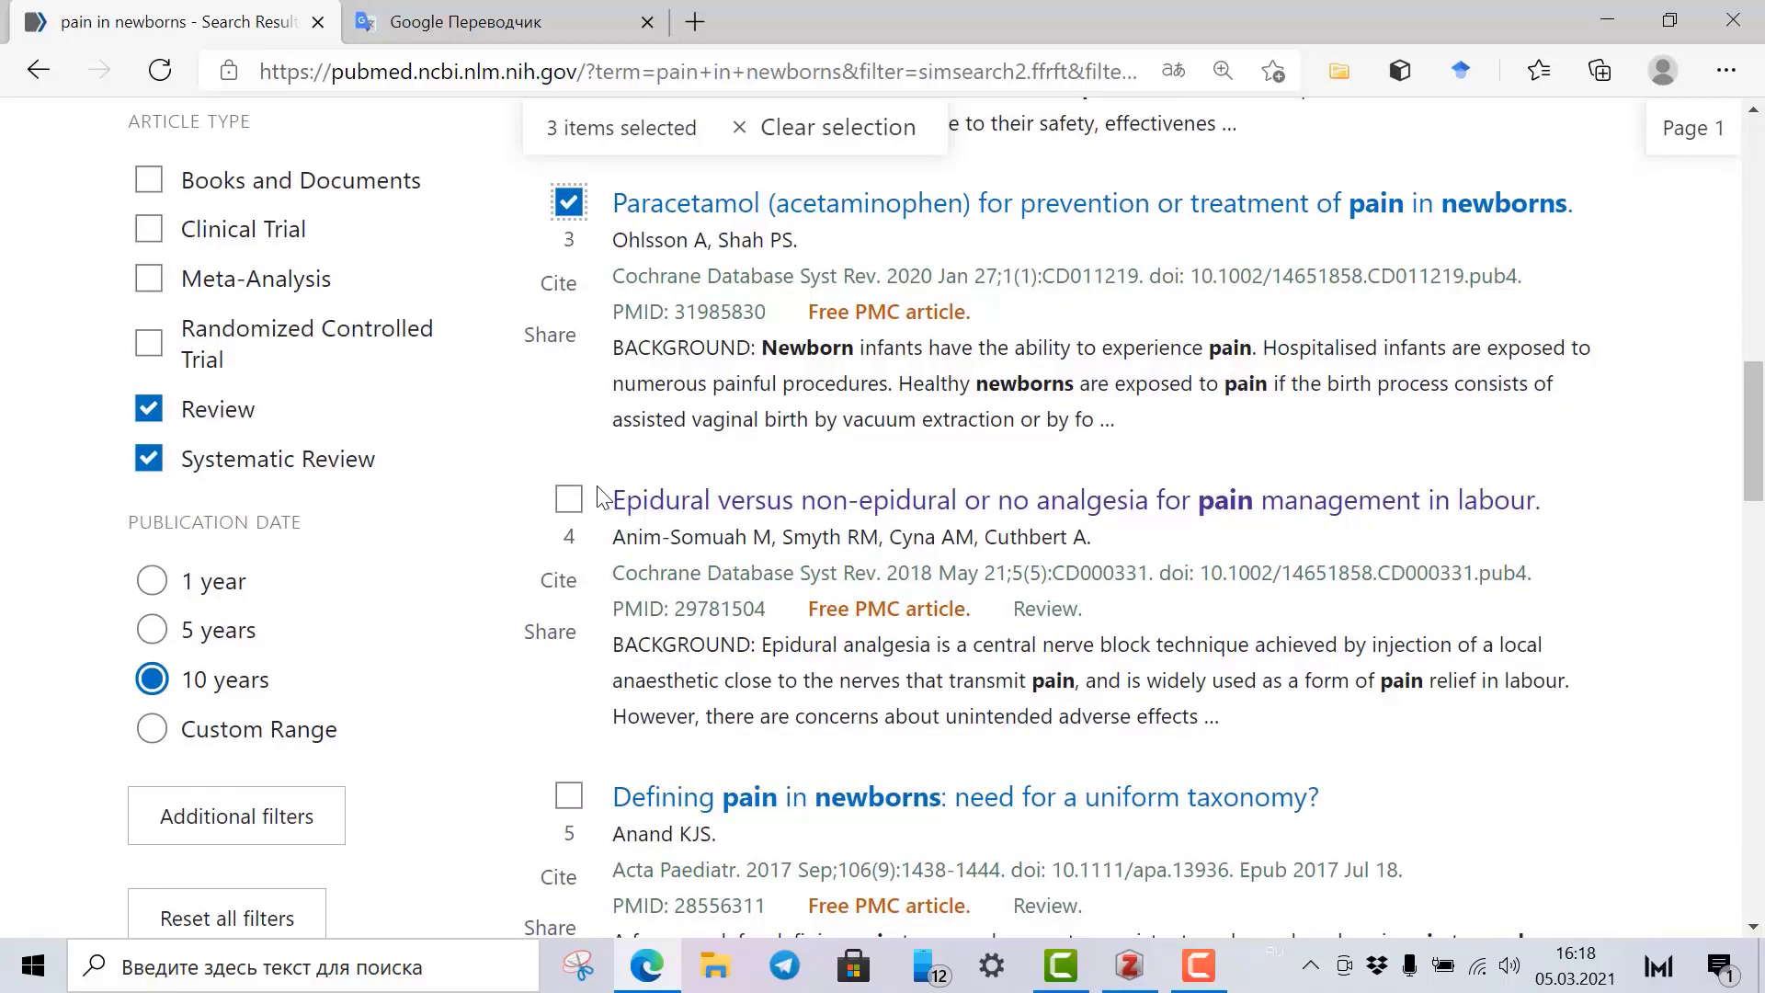
left_click(569, 500)
scroll(598, 478, "down", 3)
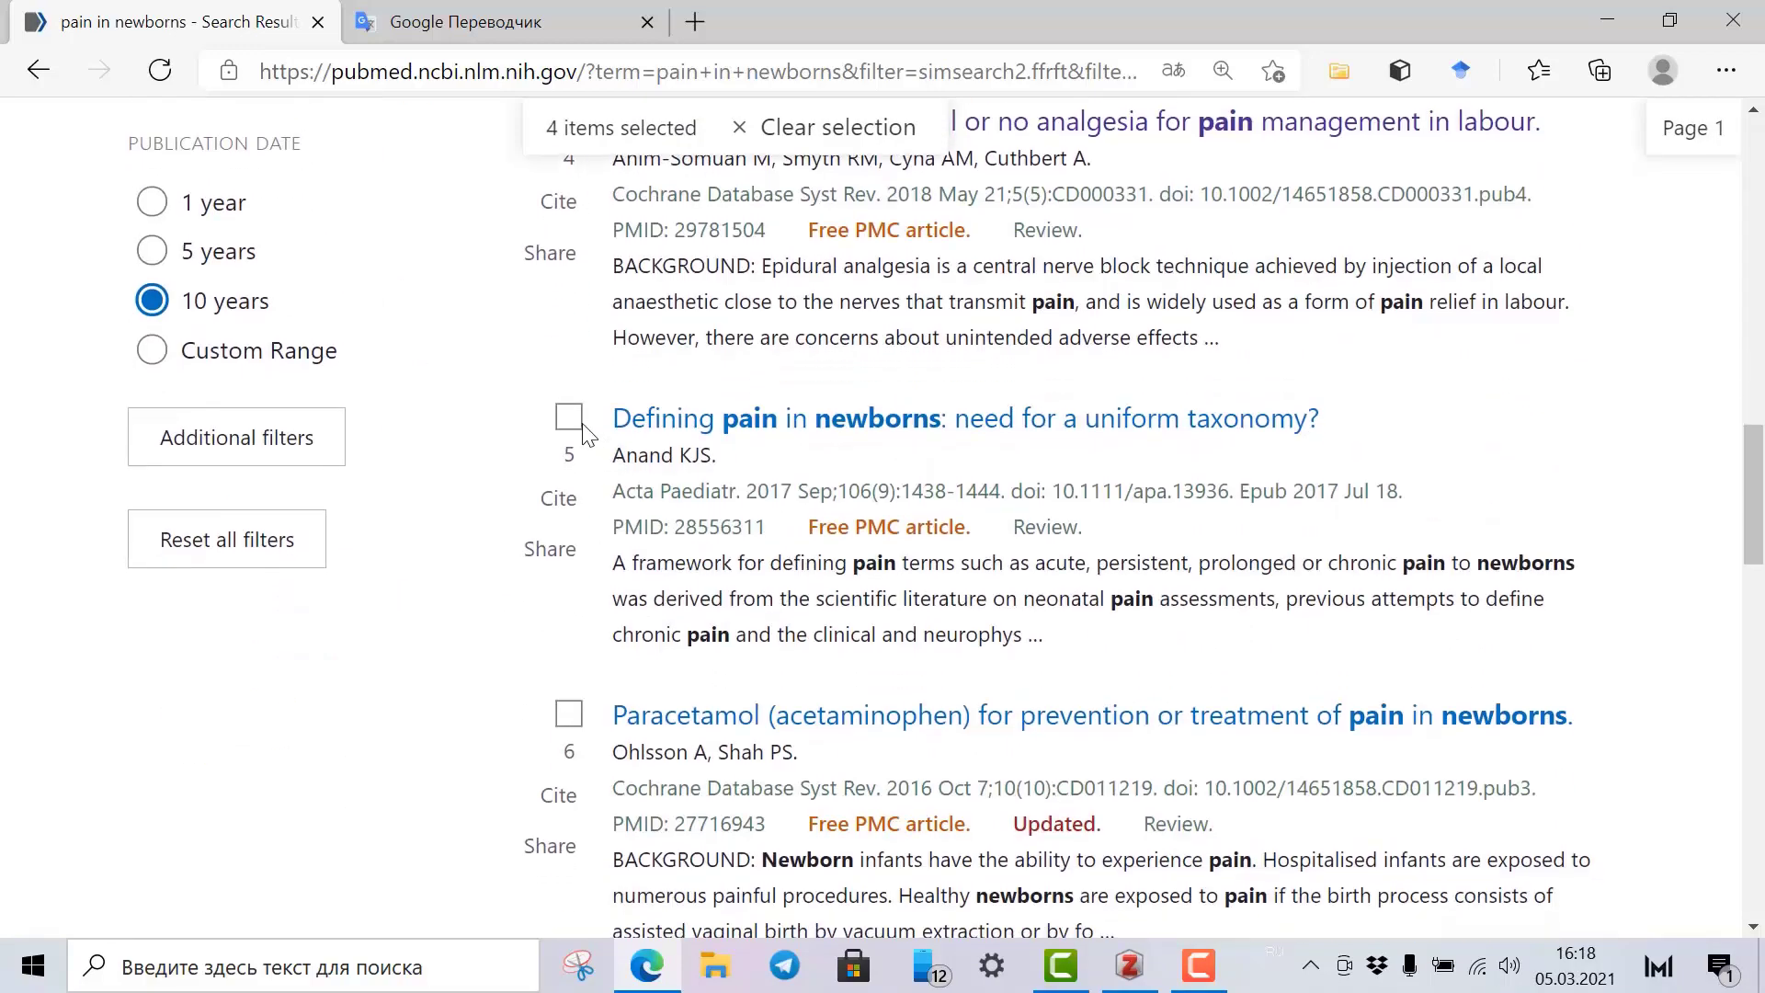
left_click(570, 418)
scroll(572, 505, "down", 2)
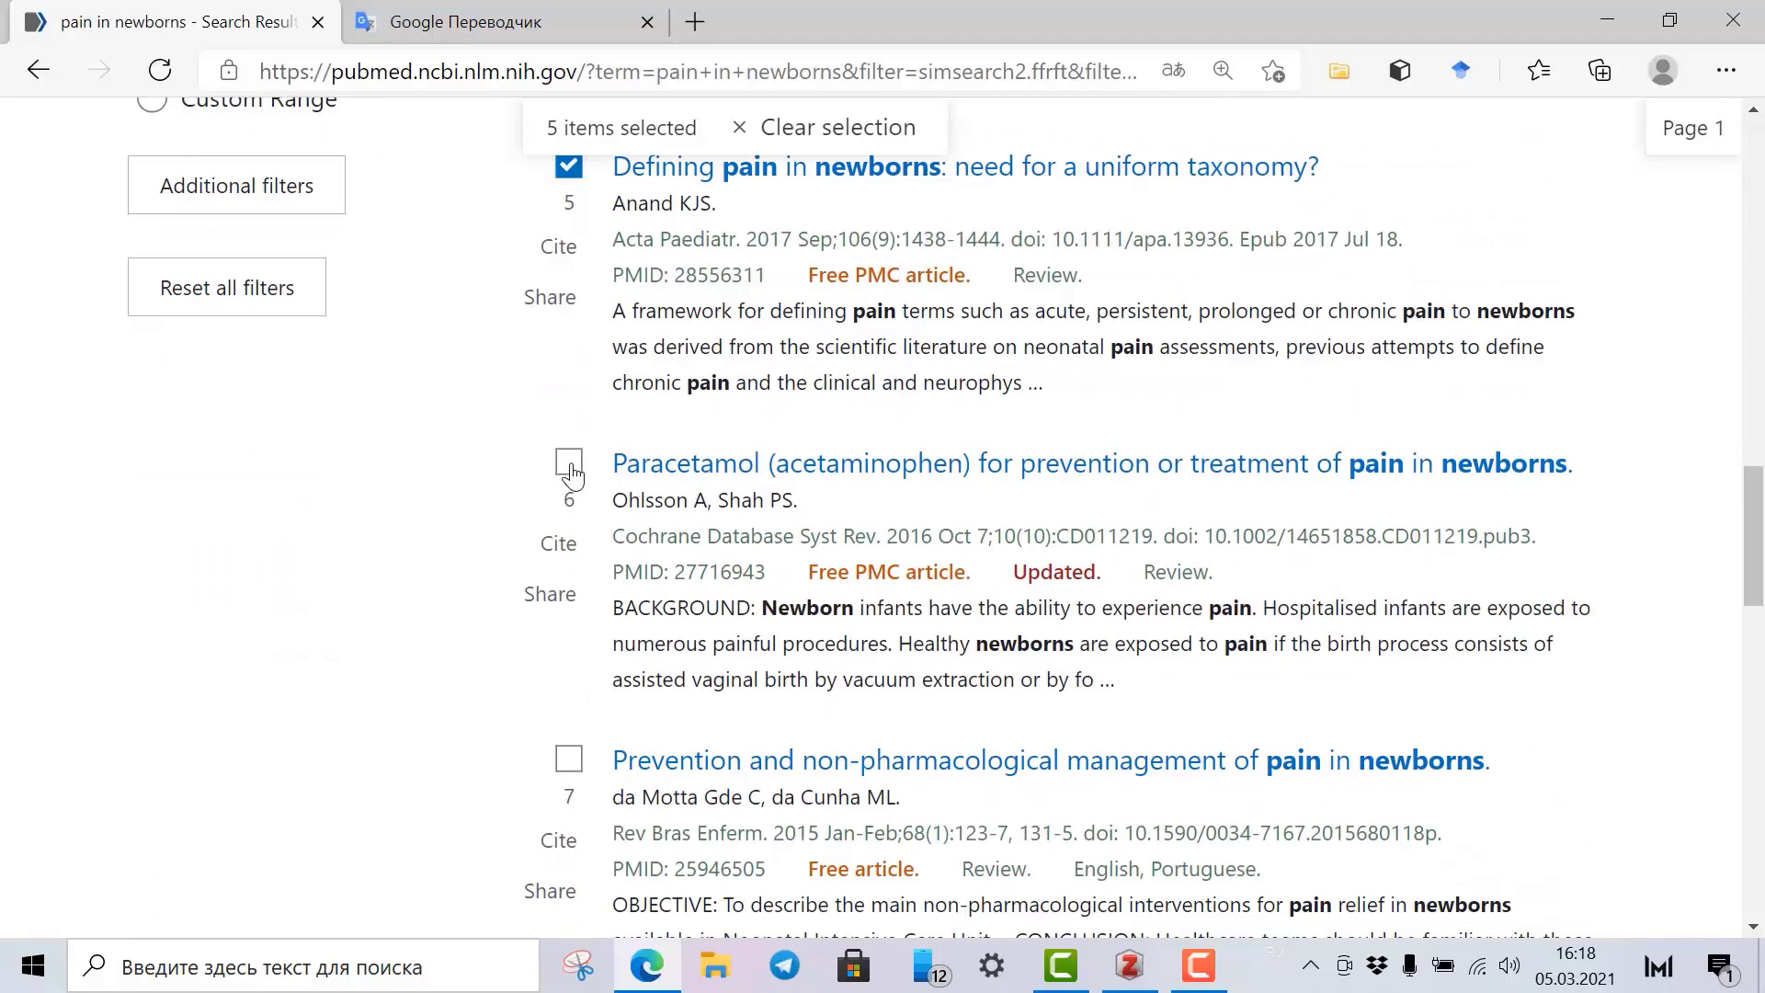
Tick results 6–10, from the 2016 paracetamol review to the ESPNIC recommendations.
left_click(570, 467)
scroll(571, 473, "down", 3)
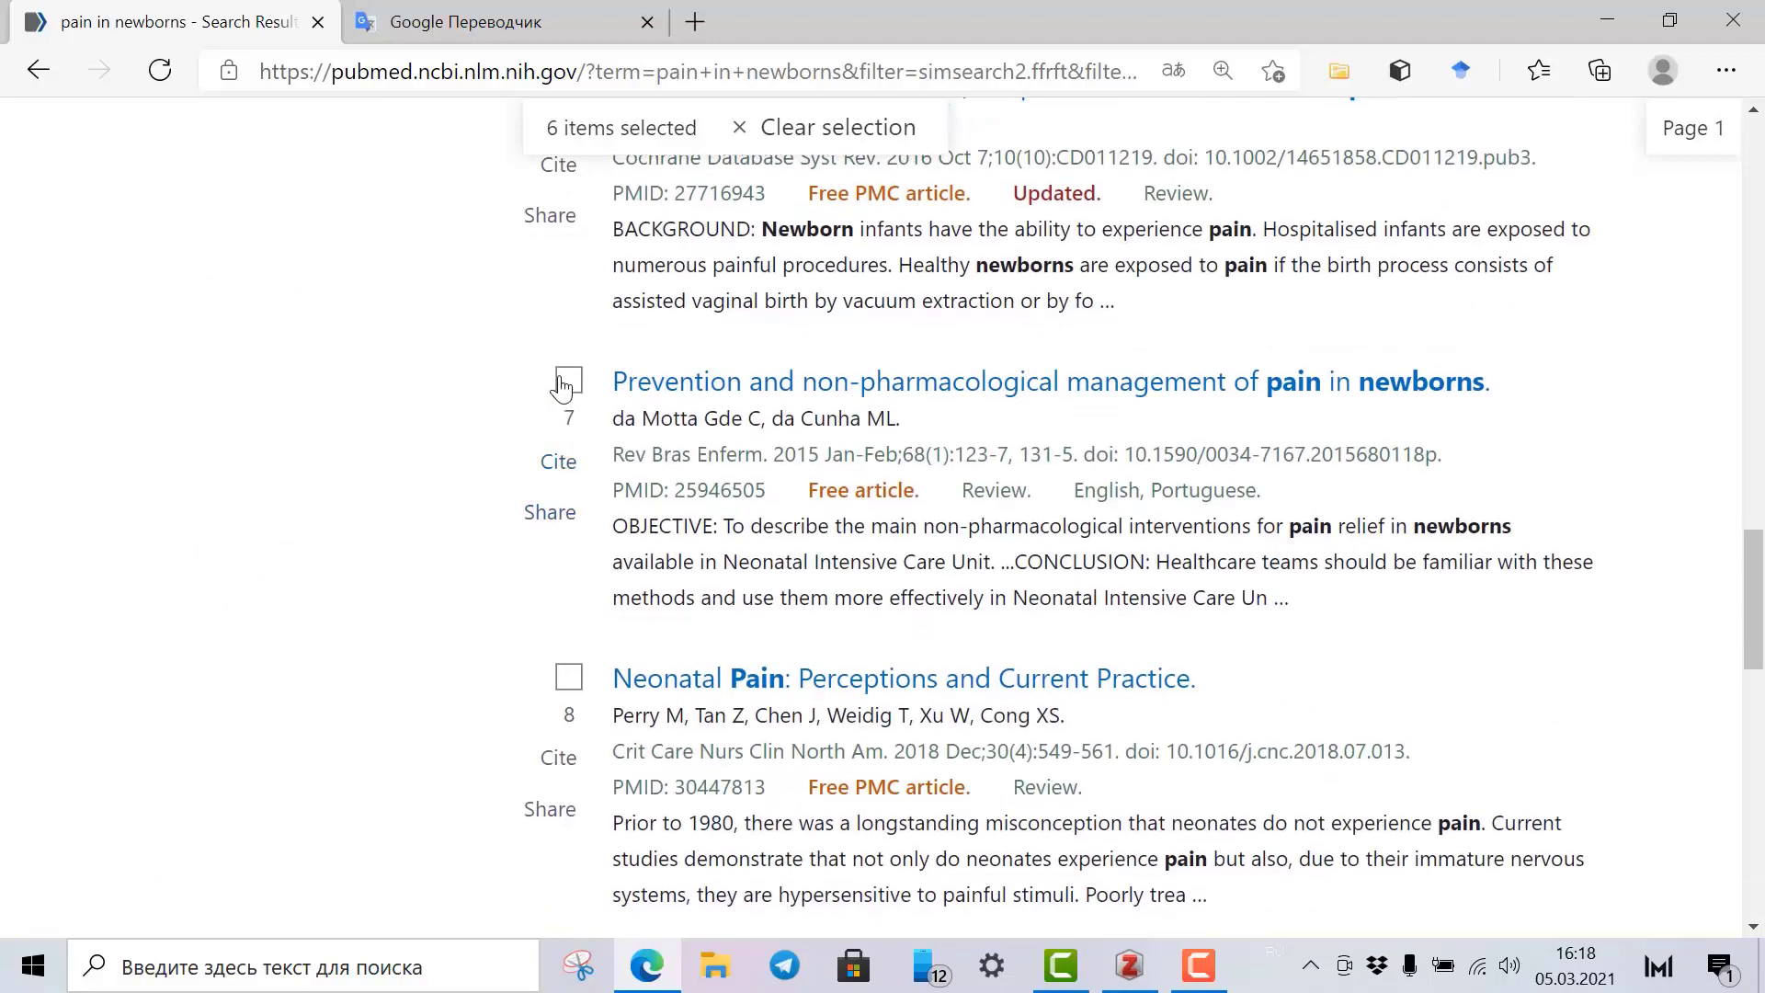
left_click(570, 380)
scroll(642, 599, "down", 2)
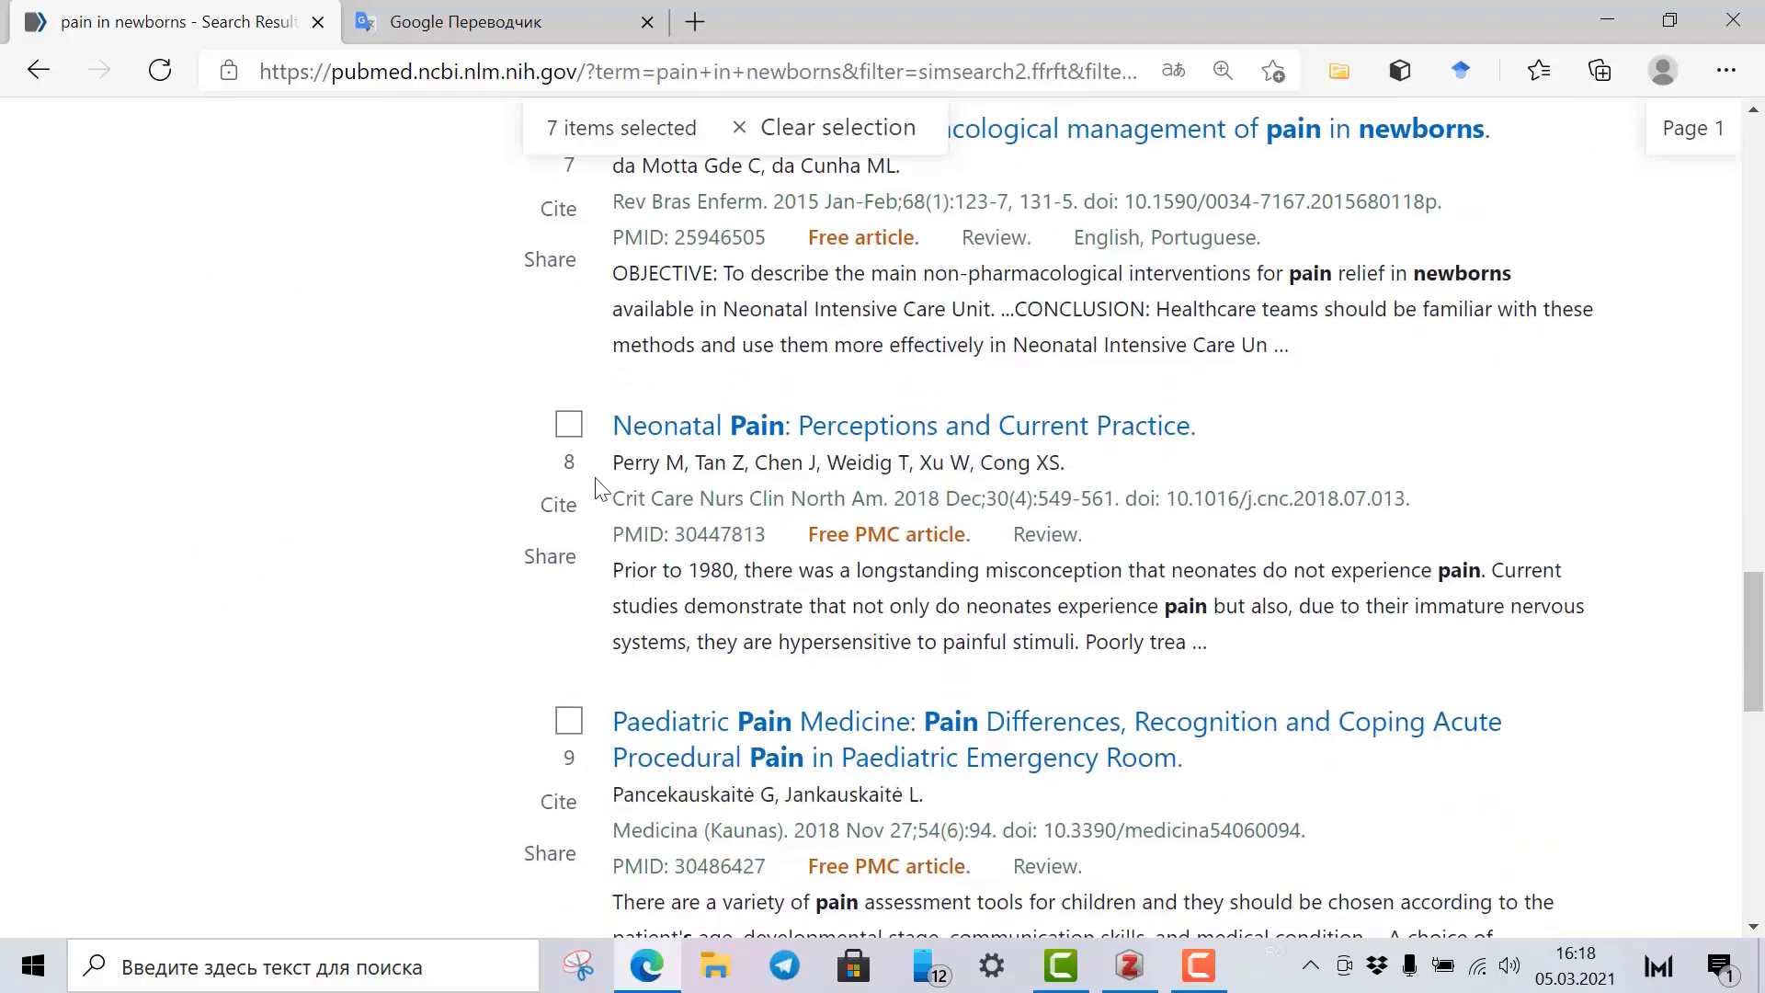
left_click(570, 424)
scroll(649, 576, "down", 2)
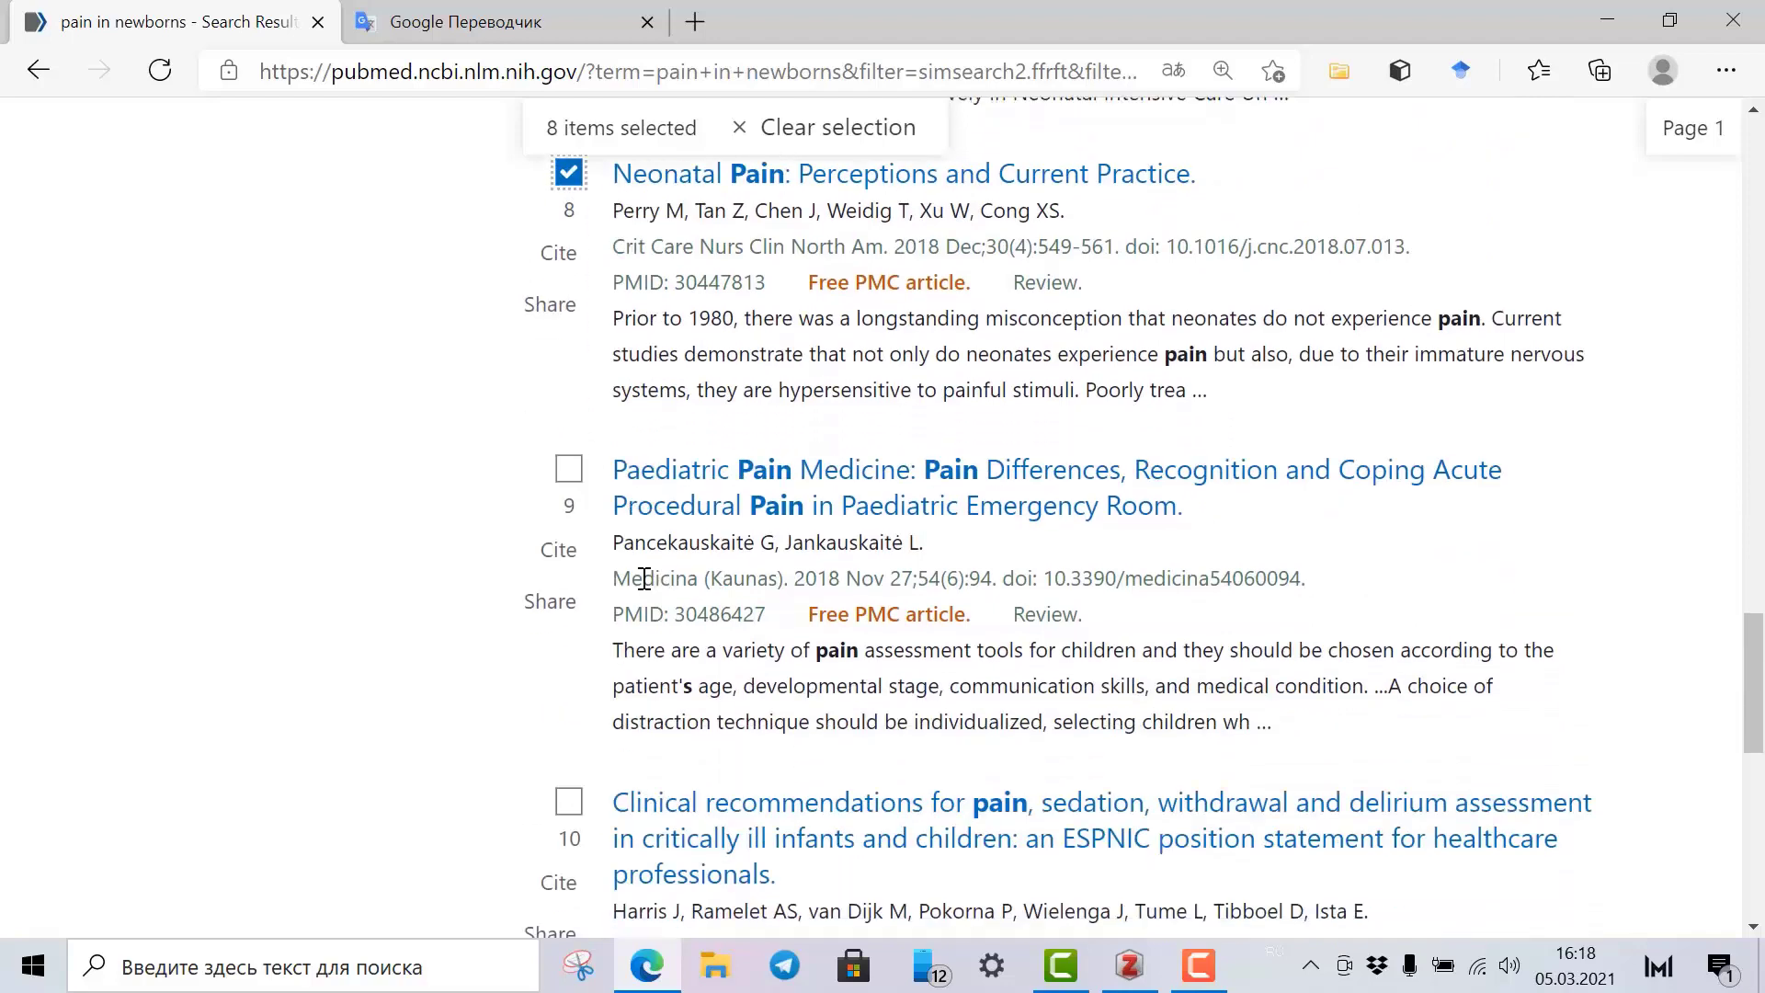
left_click(577, 476)
scroll(577, 478, "down", 3)
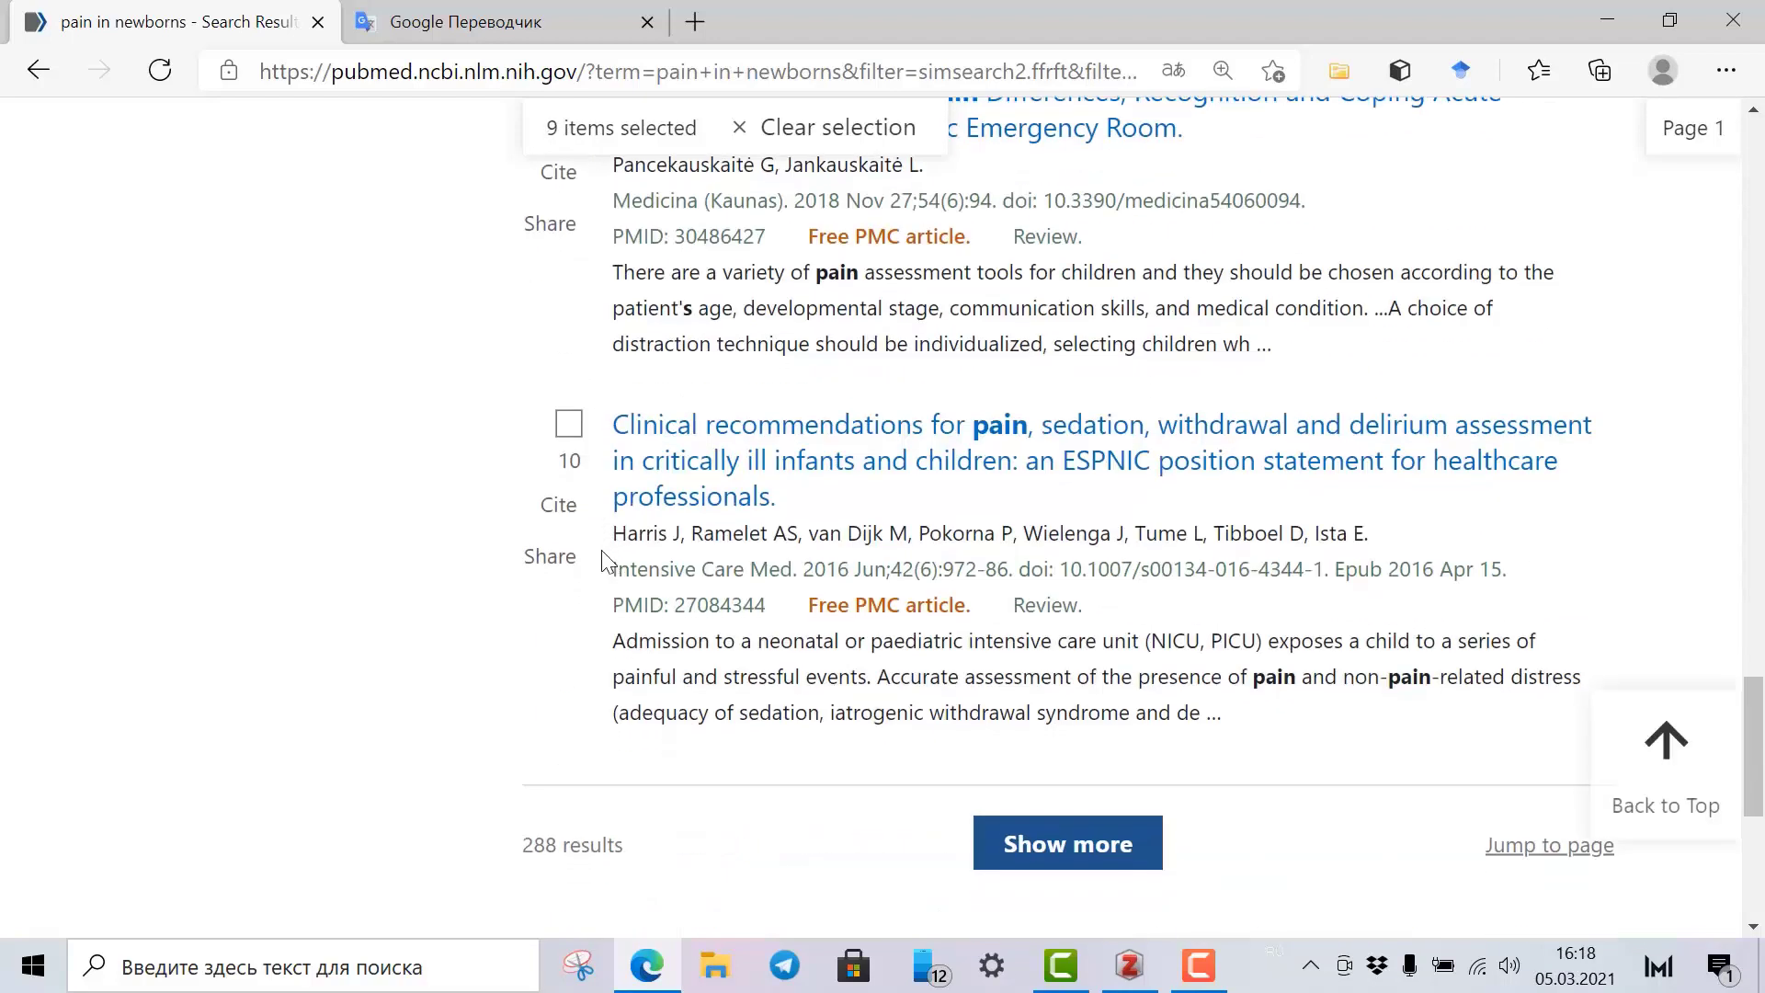
left_click(571, 430)
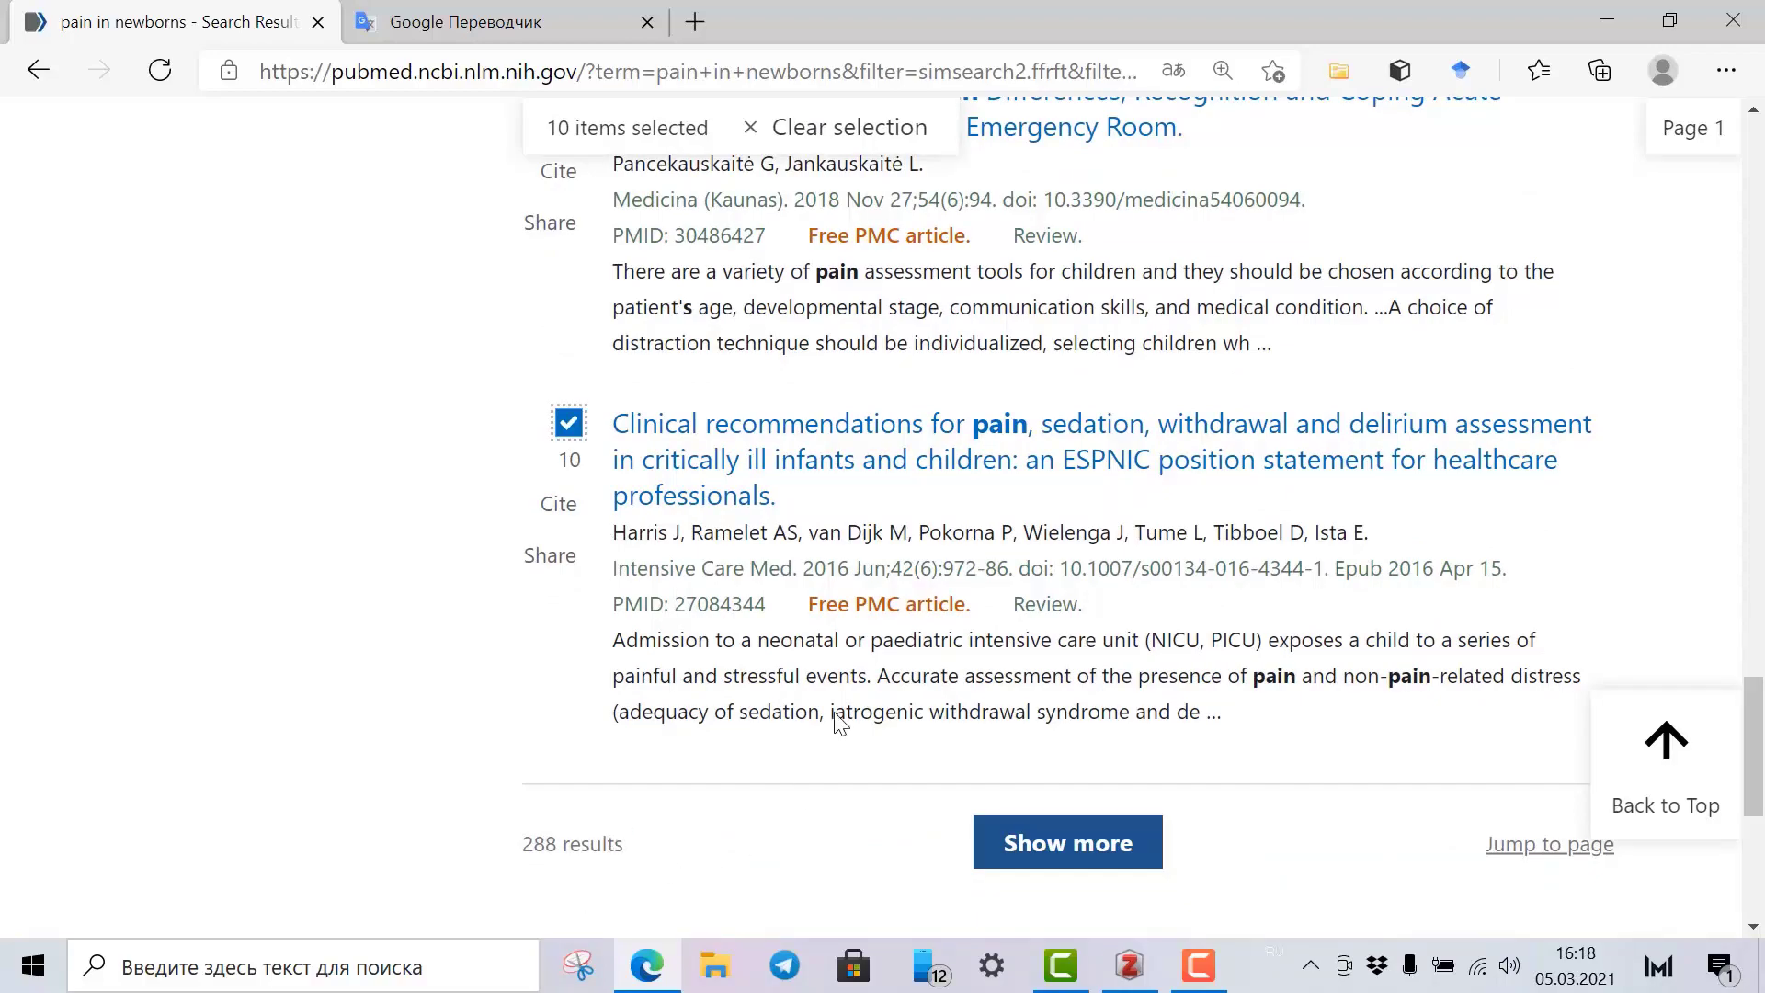
scroll(674, 519, "up", 15)
scroll(674, 515, "up", 6)
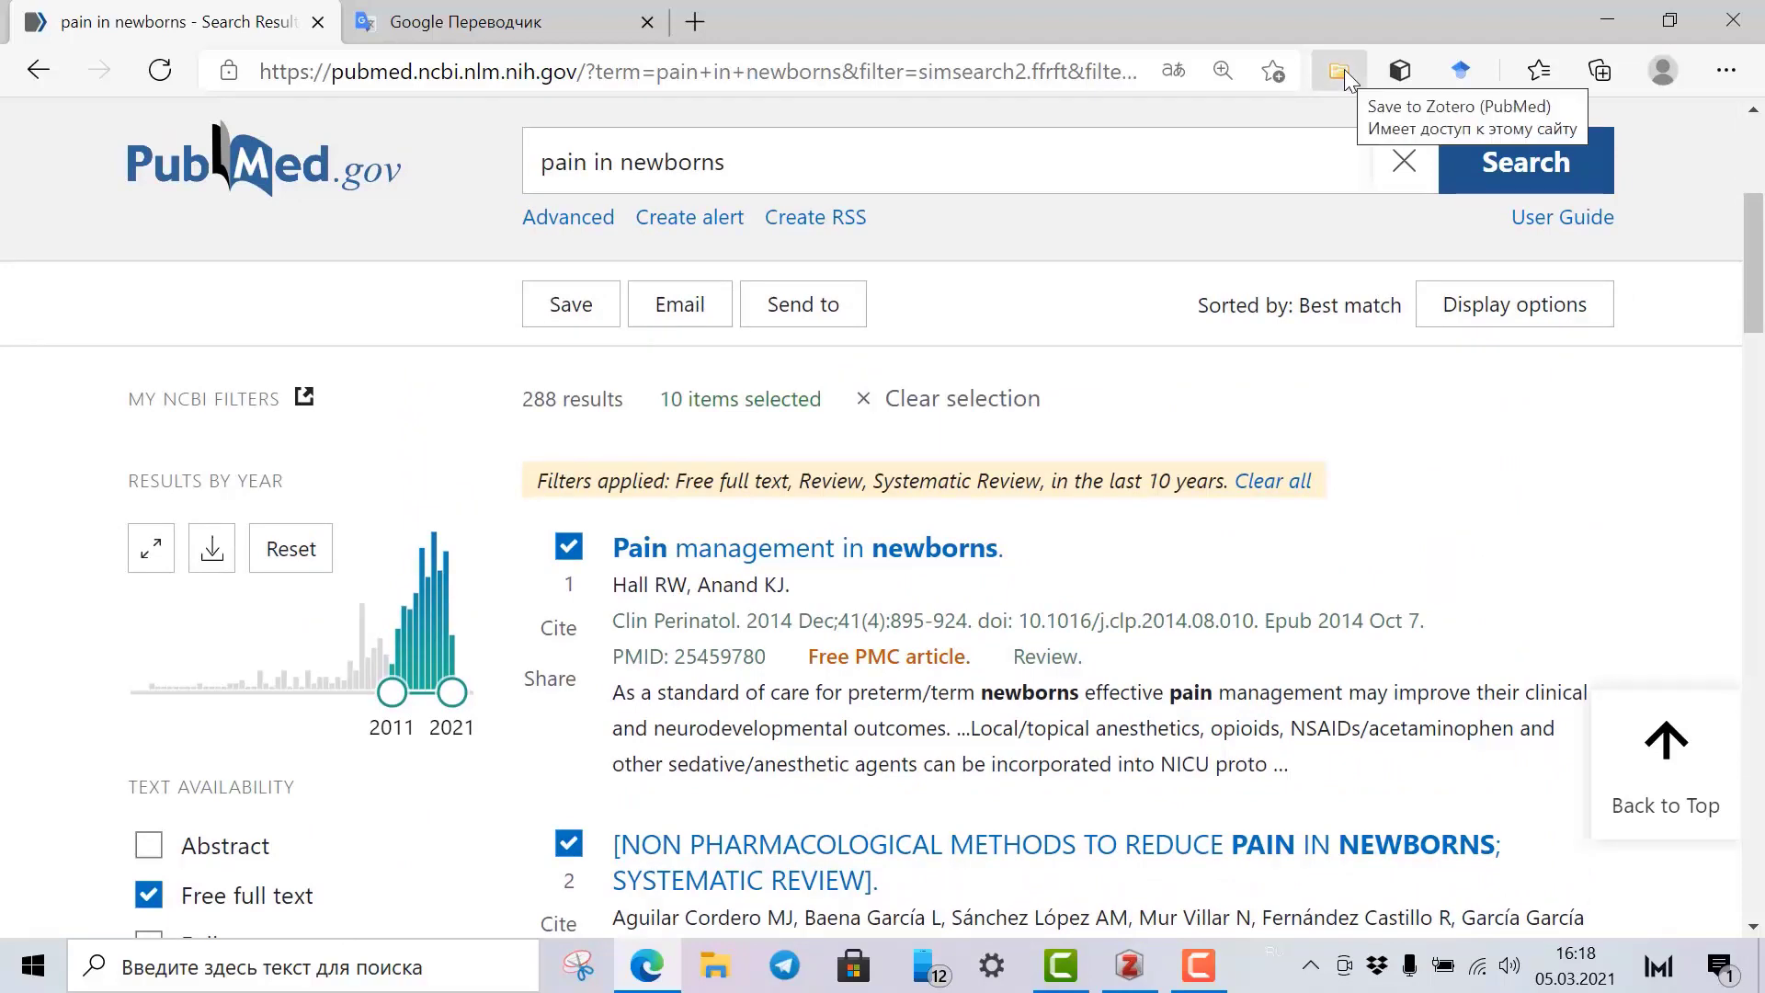
Save all ten selected results to Zotero via the connector and return to Zotero.
left_click(1341, 70)
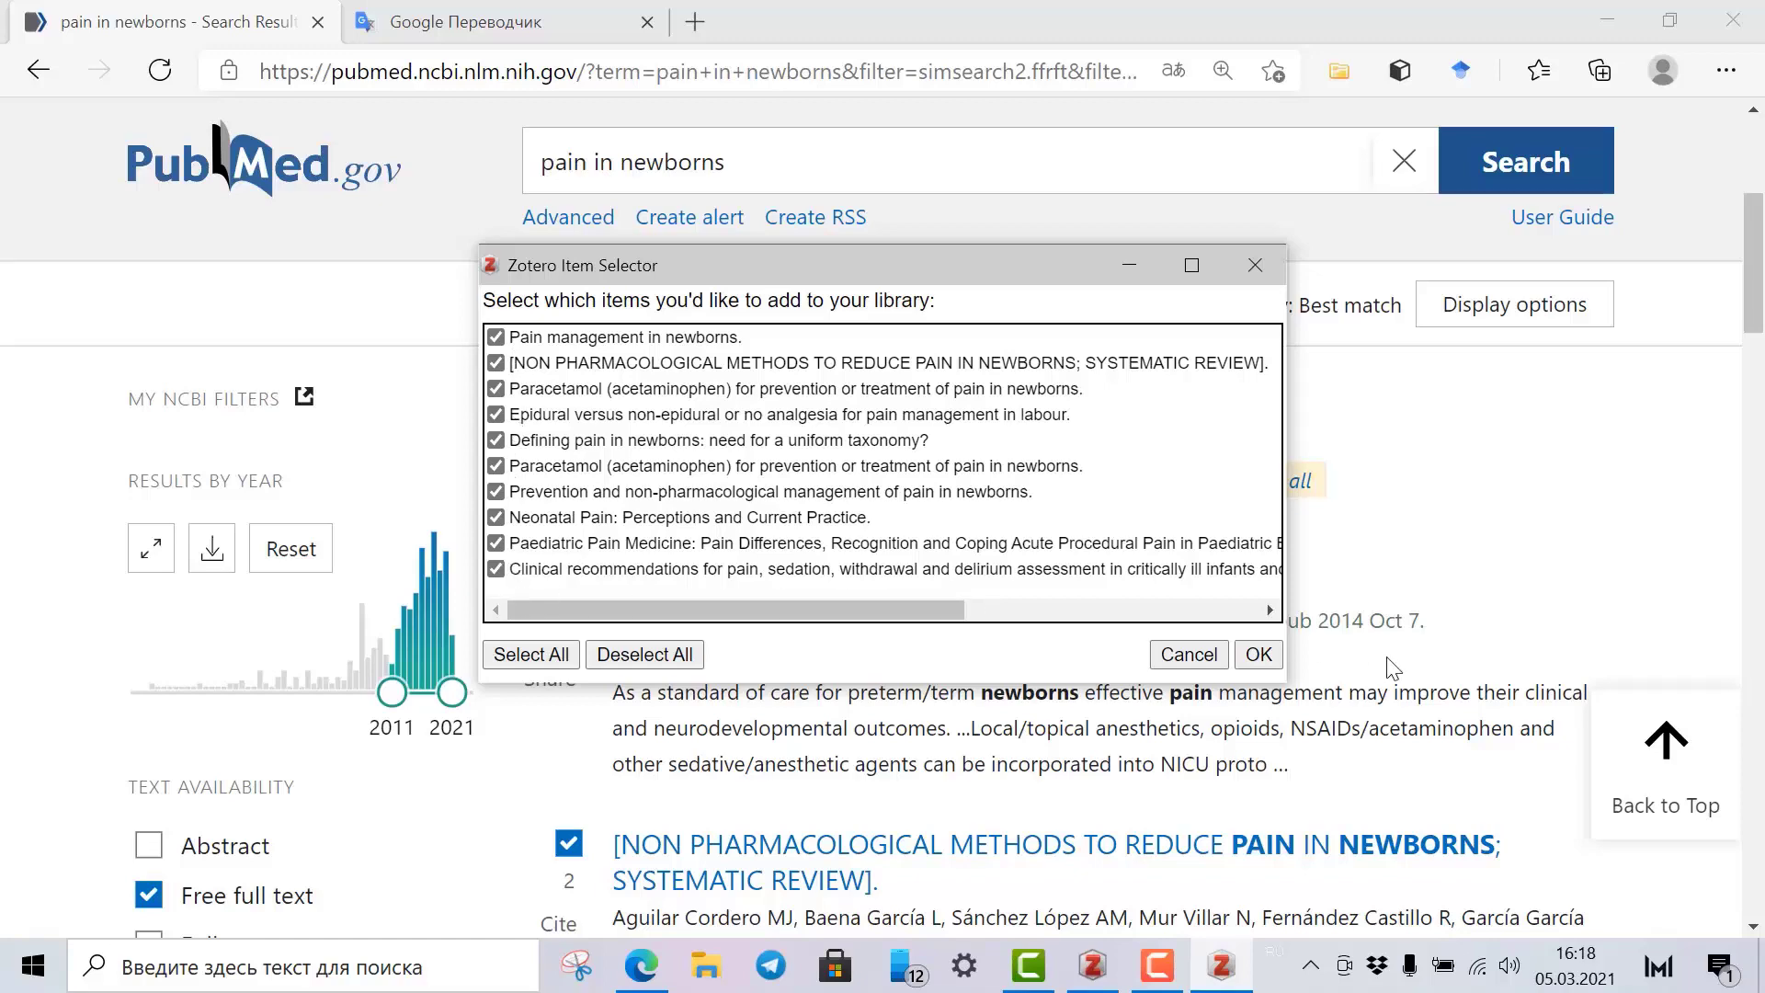
left_click(1257, 656)
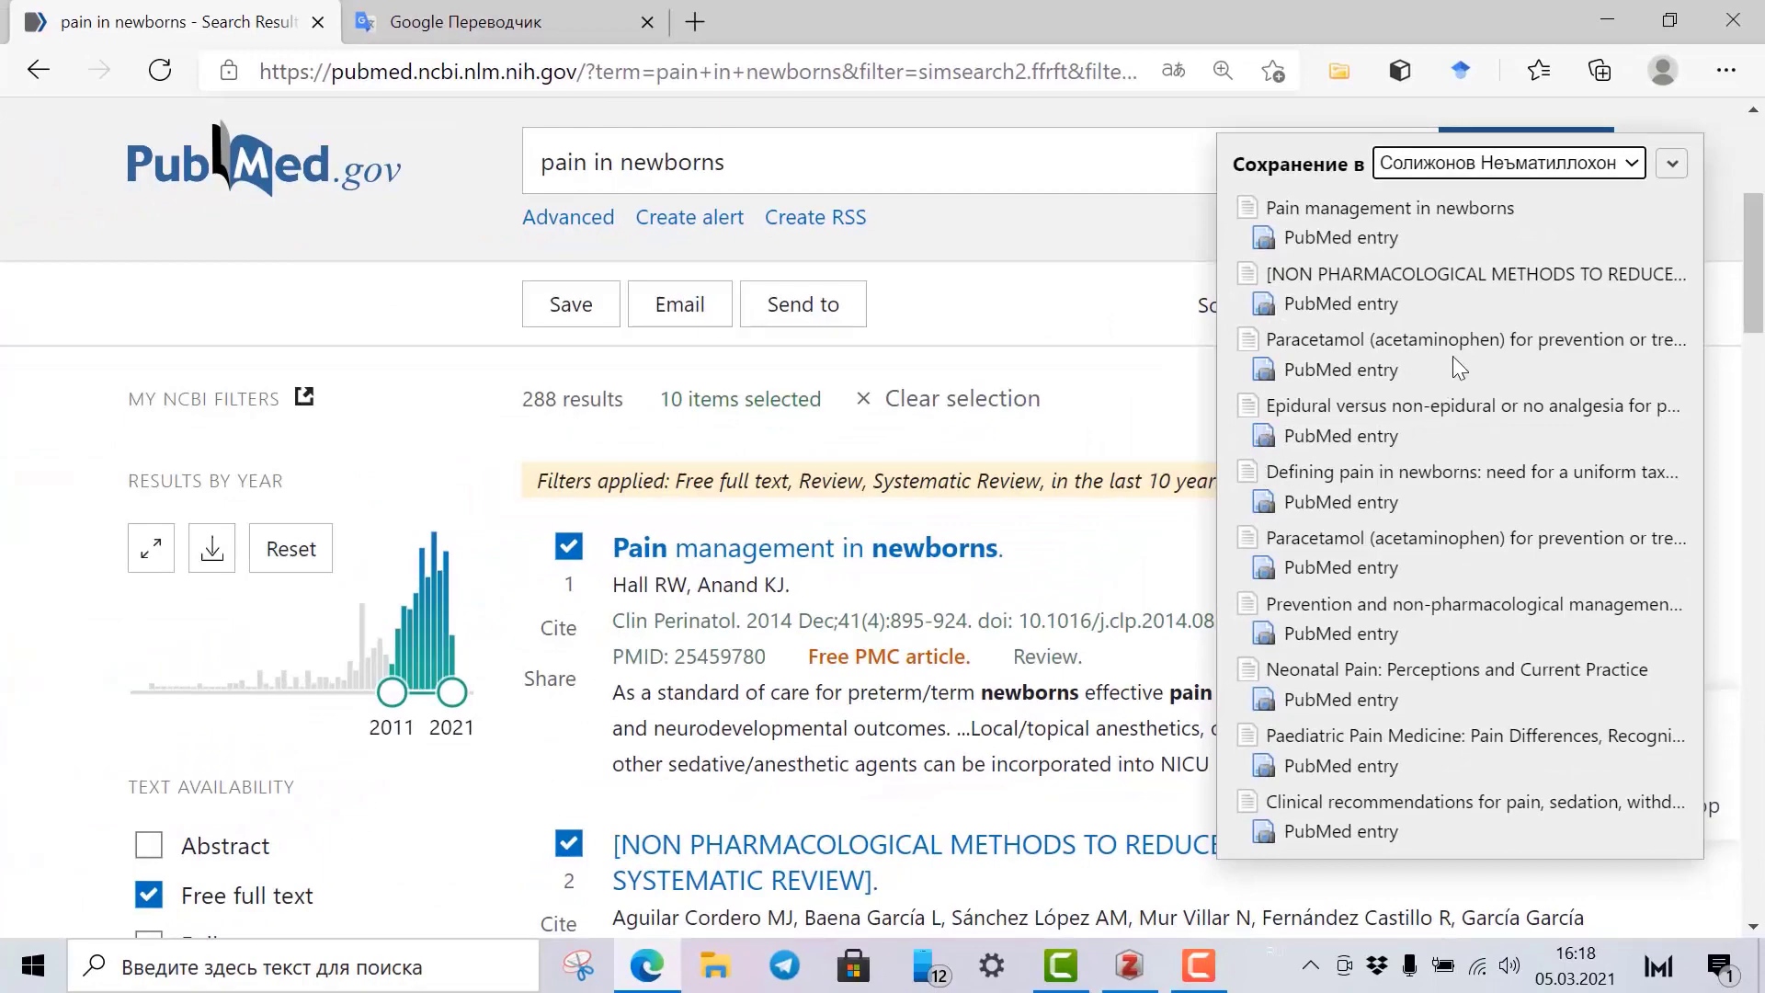
scroll(1450, 383, "down", 3)
scroll(1448, 401, "up", 3)
scroll(1452, 404, "up", 1)
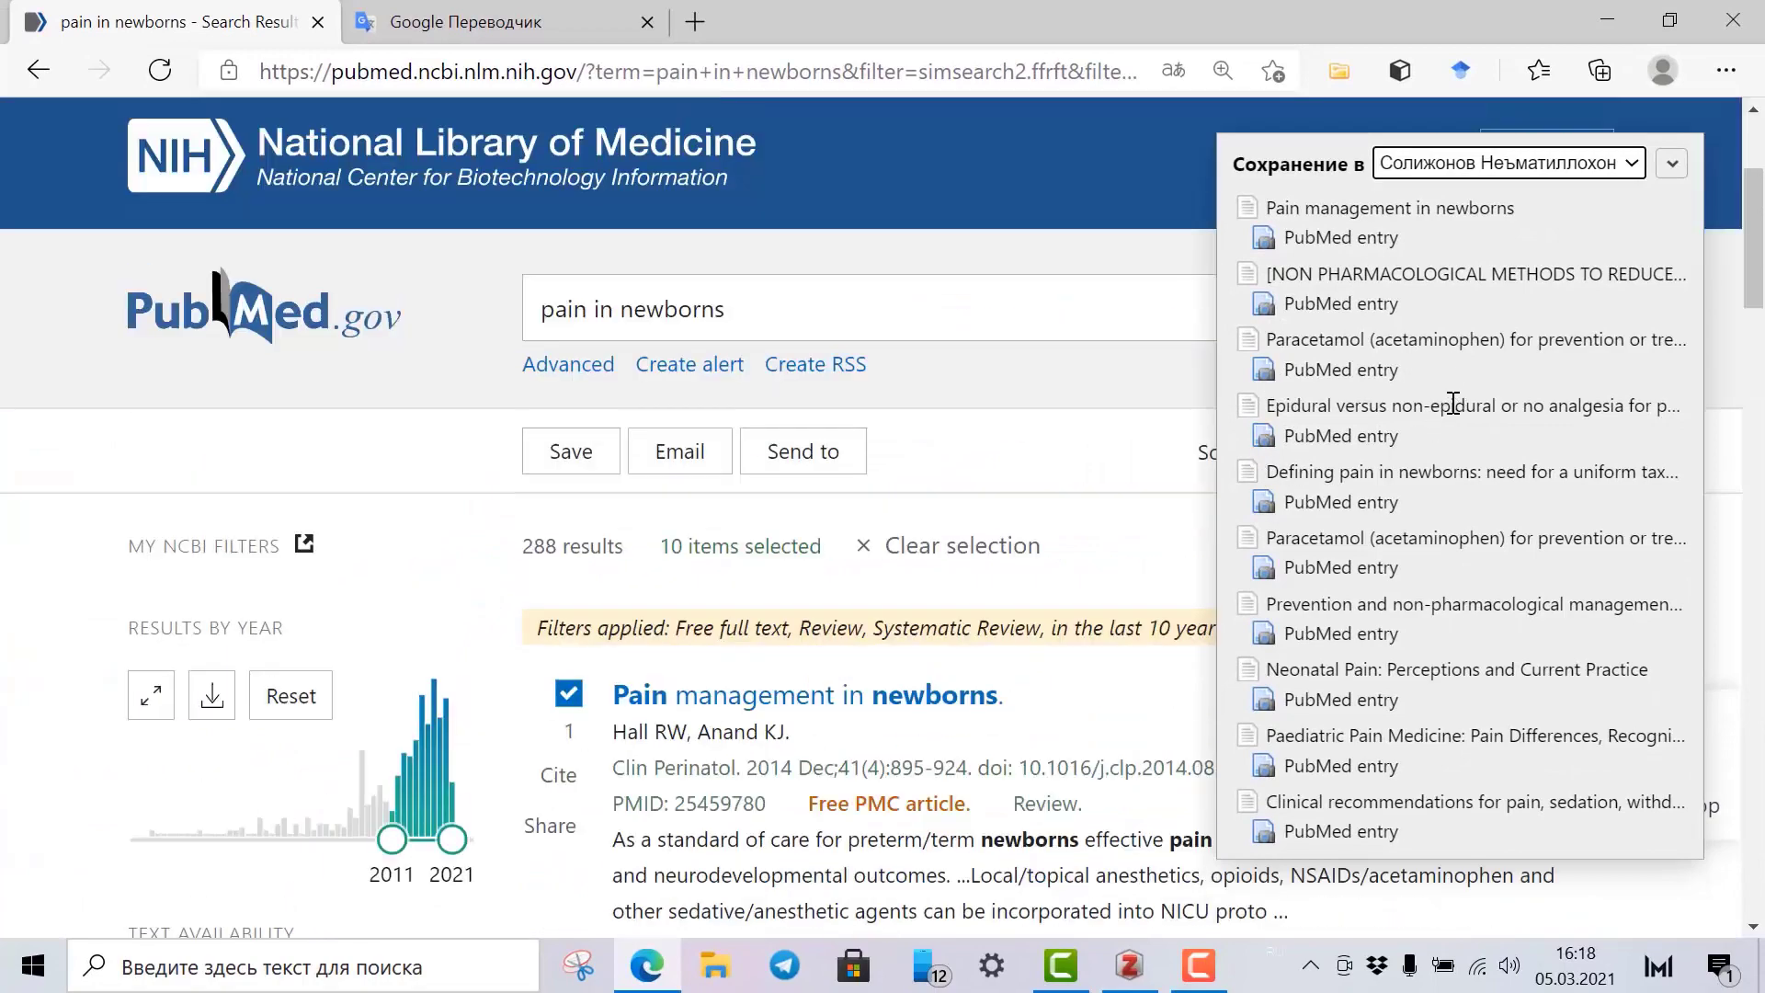
scroll(1453, 405, "down", 1)
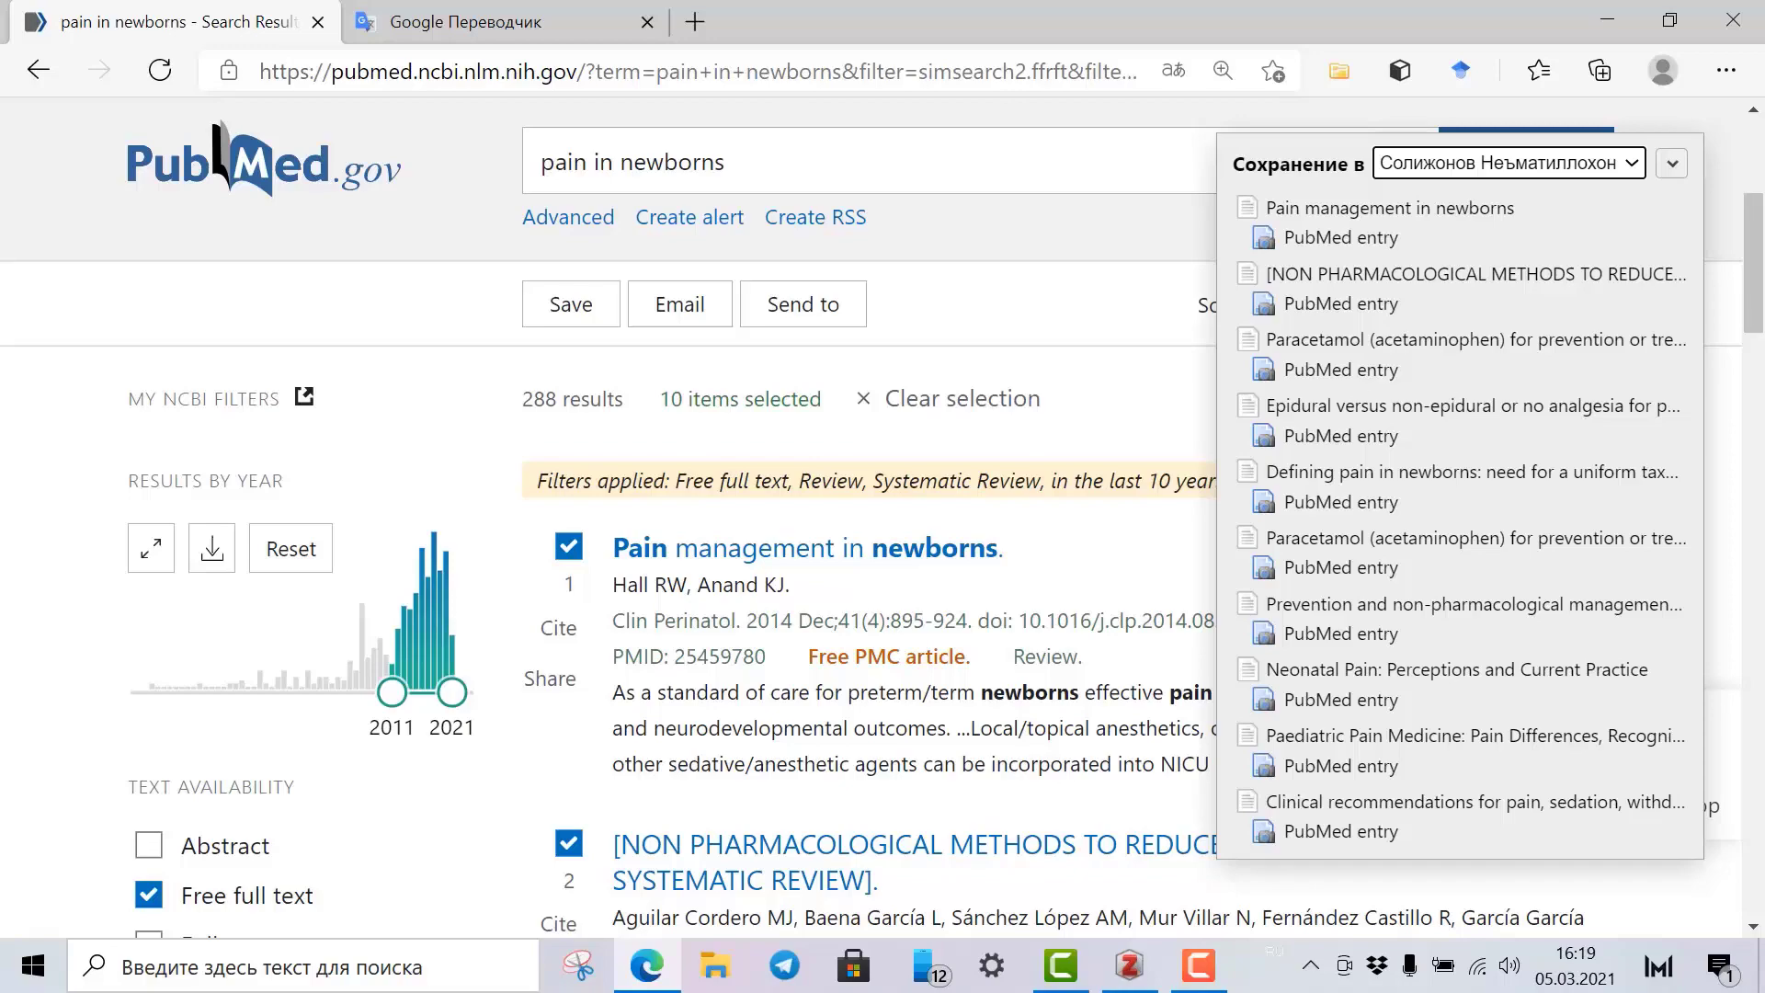
left_click(1125, 963)
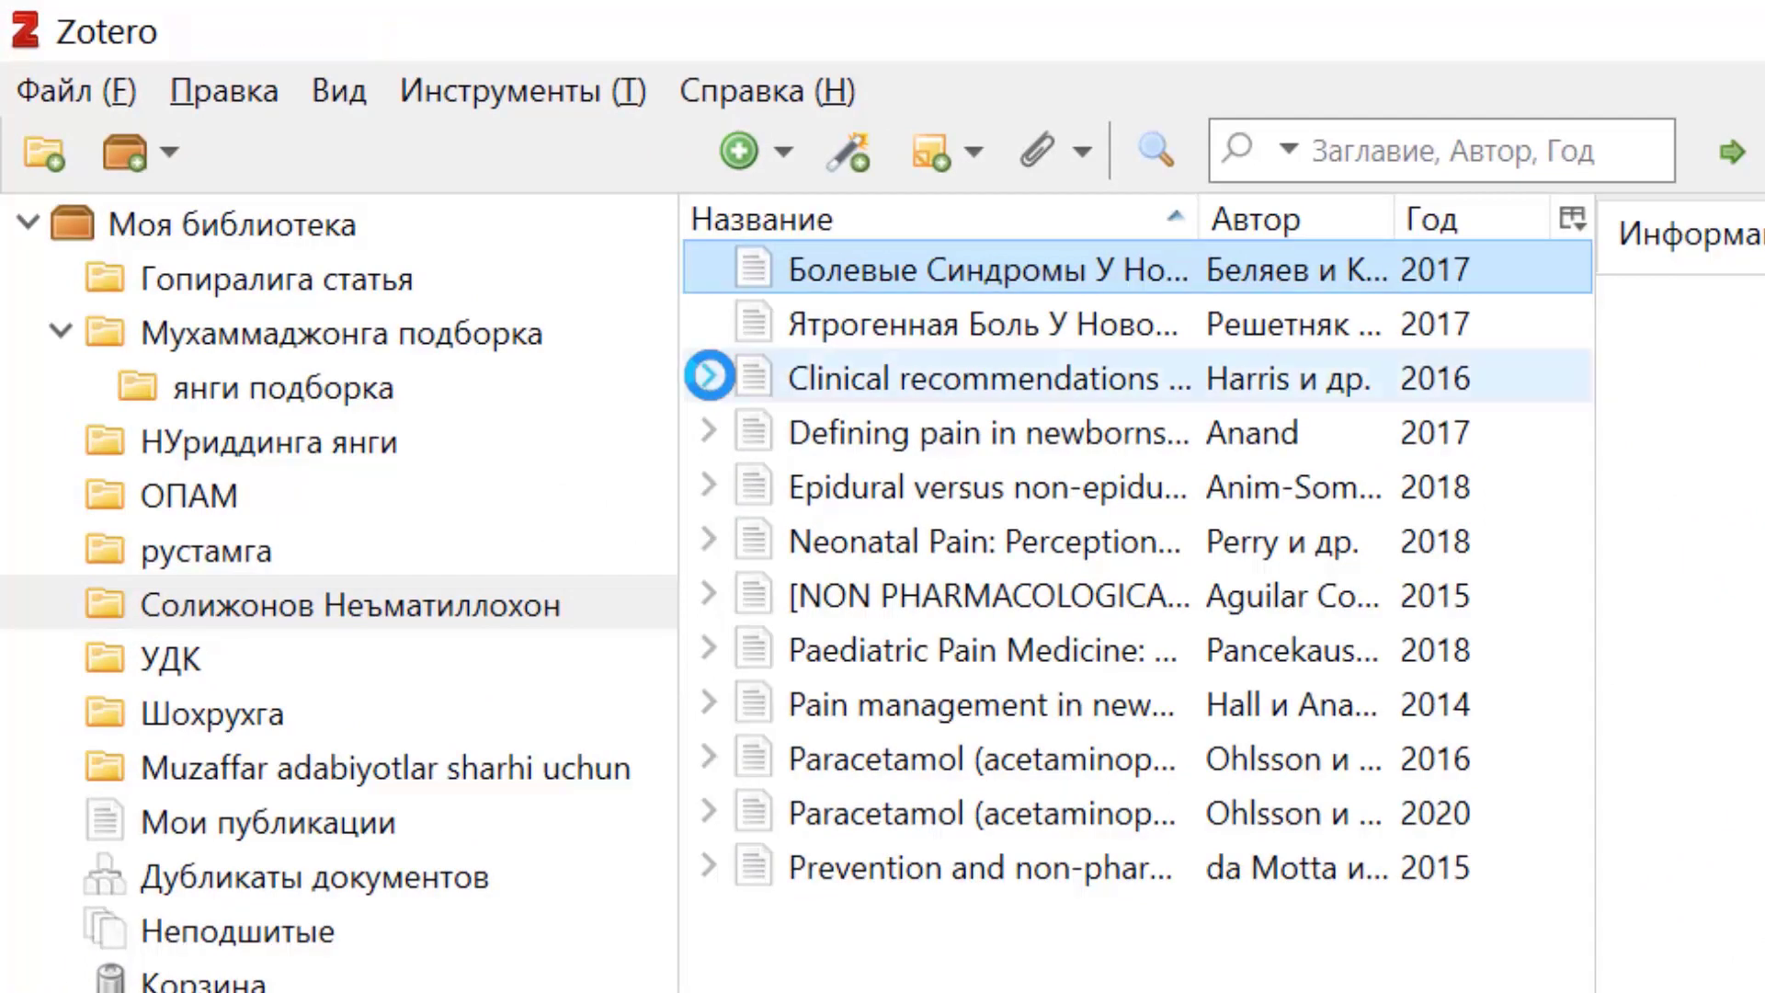
Expand the imported articles, from Clinical recommendations to the 2020 Paracetamol item, to show attachments.
left_click(709, 375)
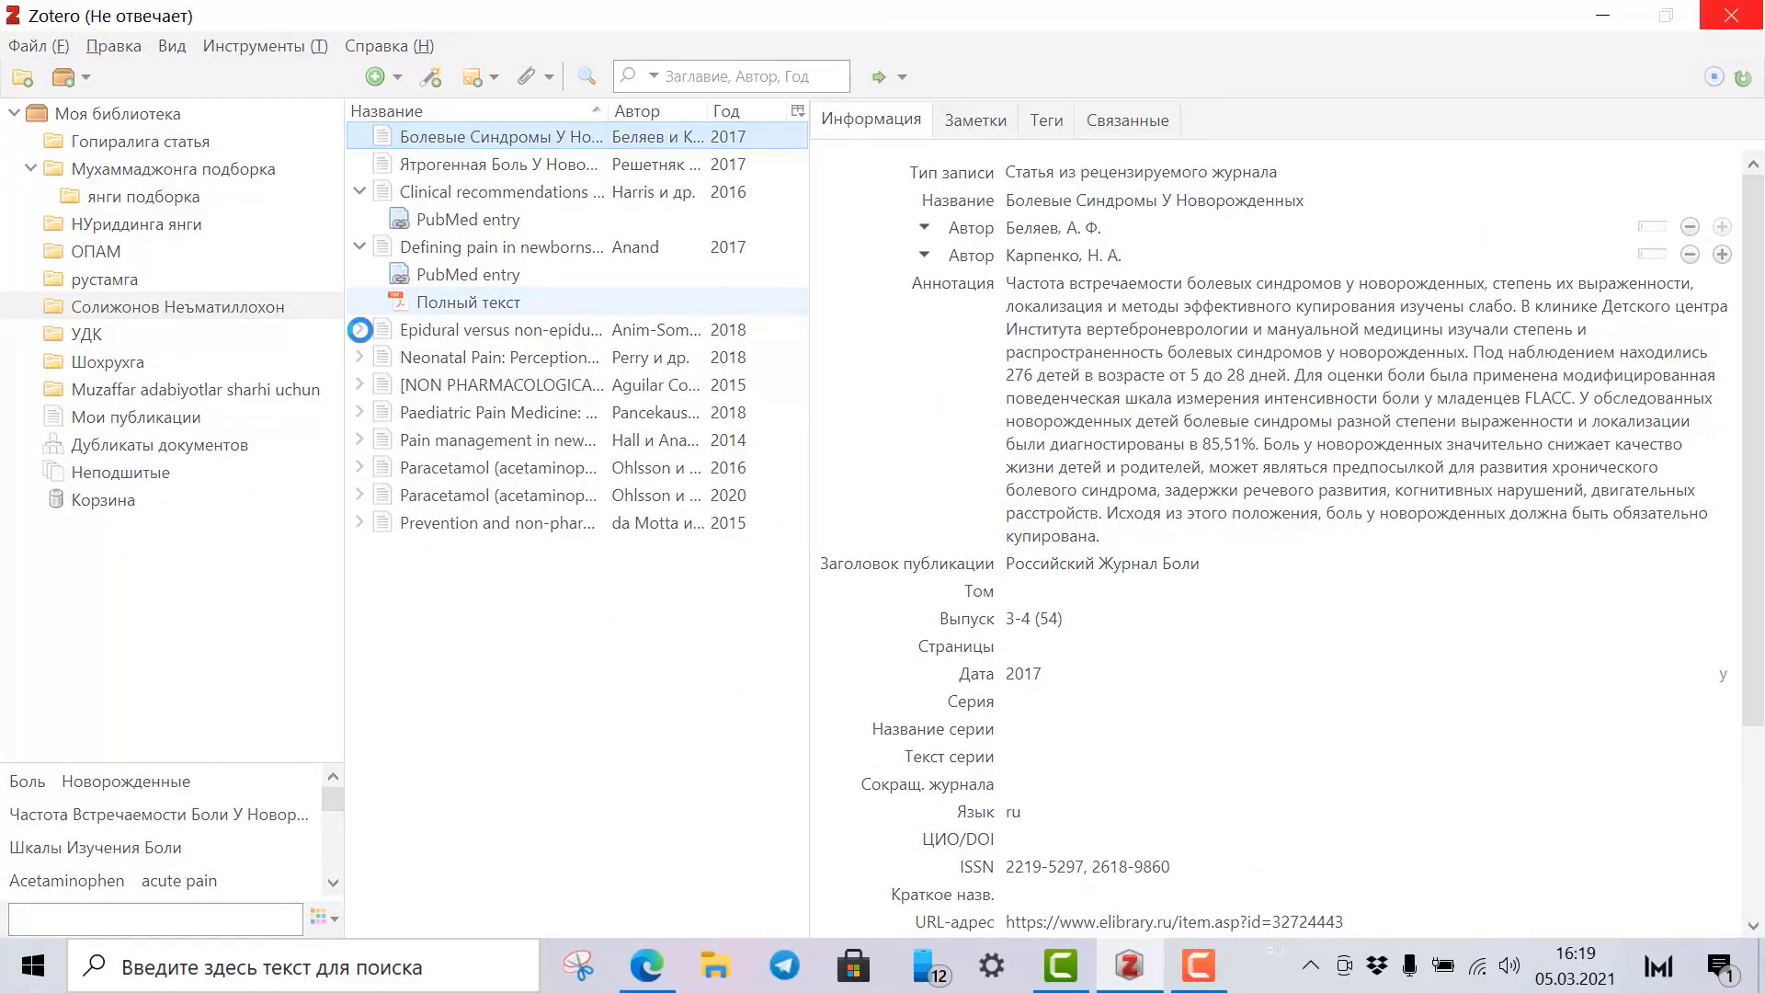
left_click(361, 329)
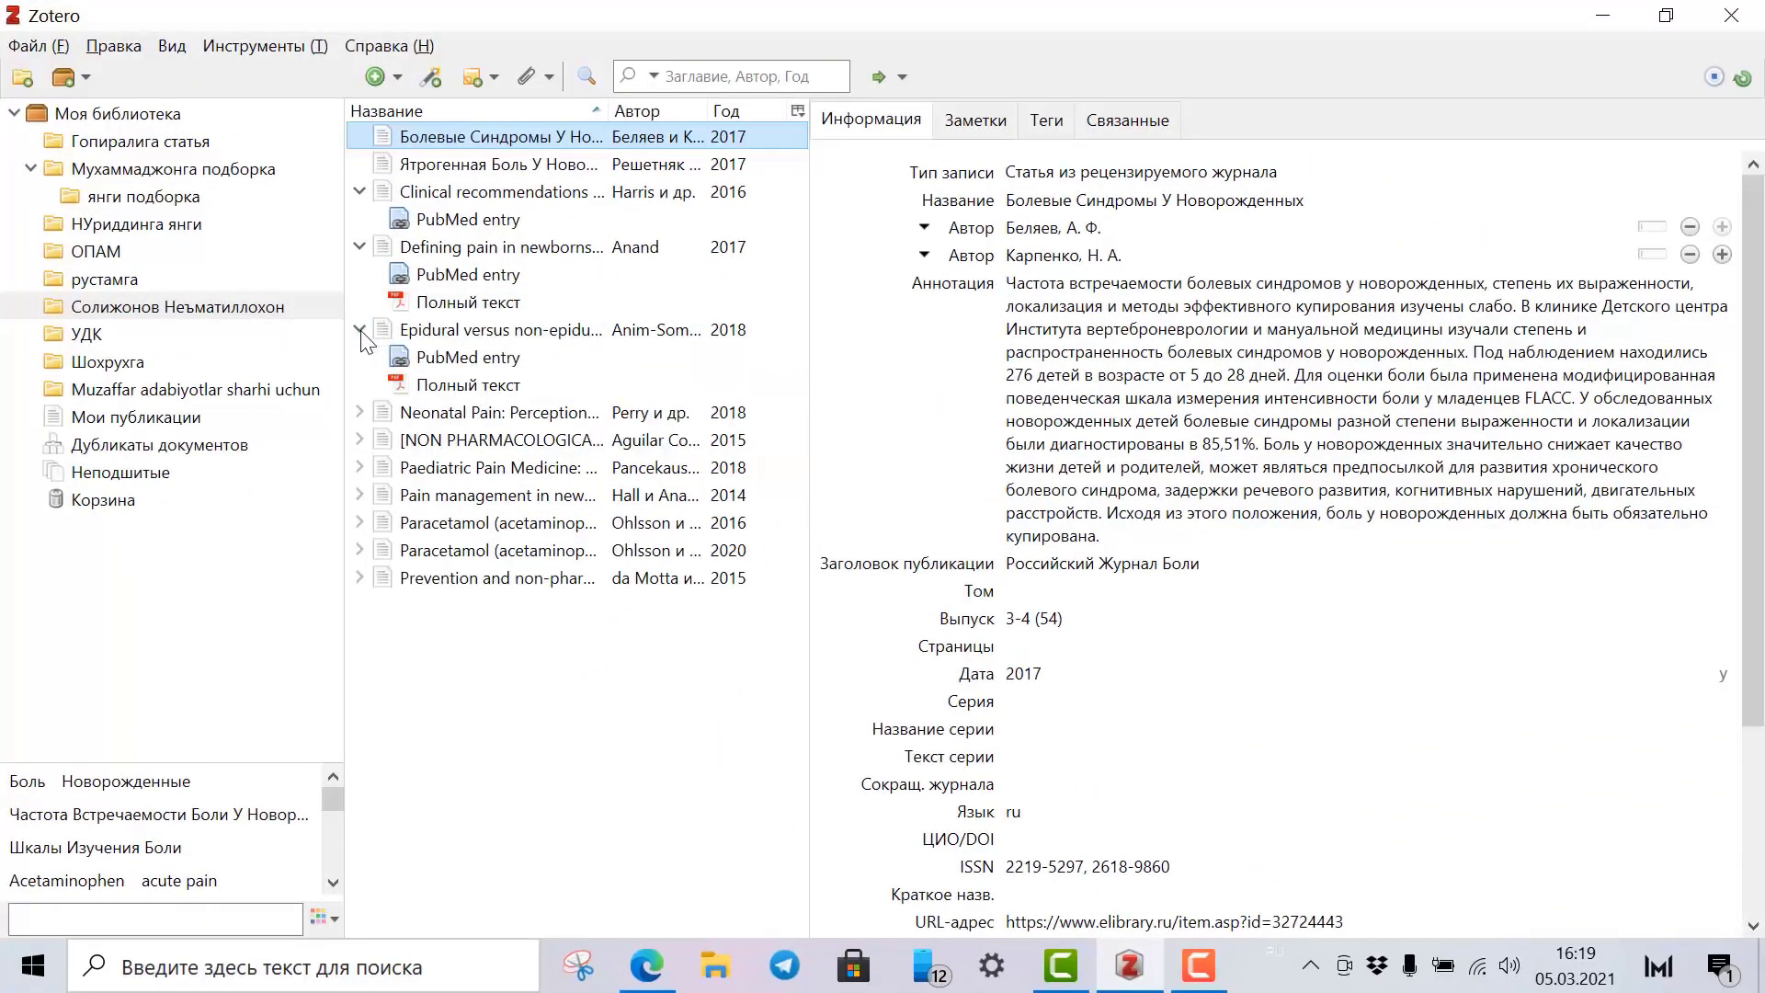
left_click(360, 412)
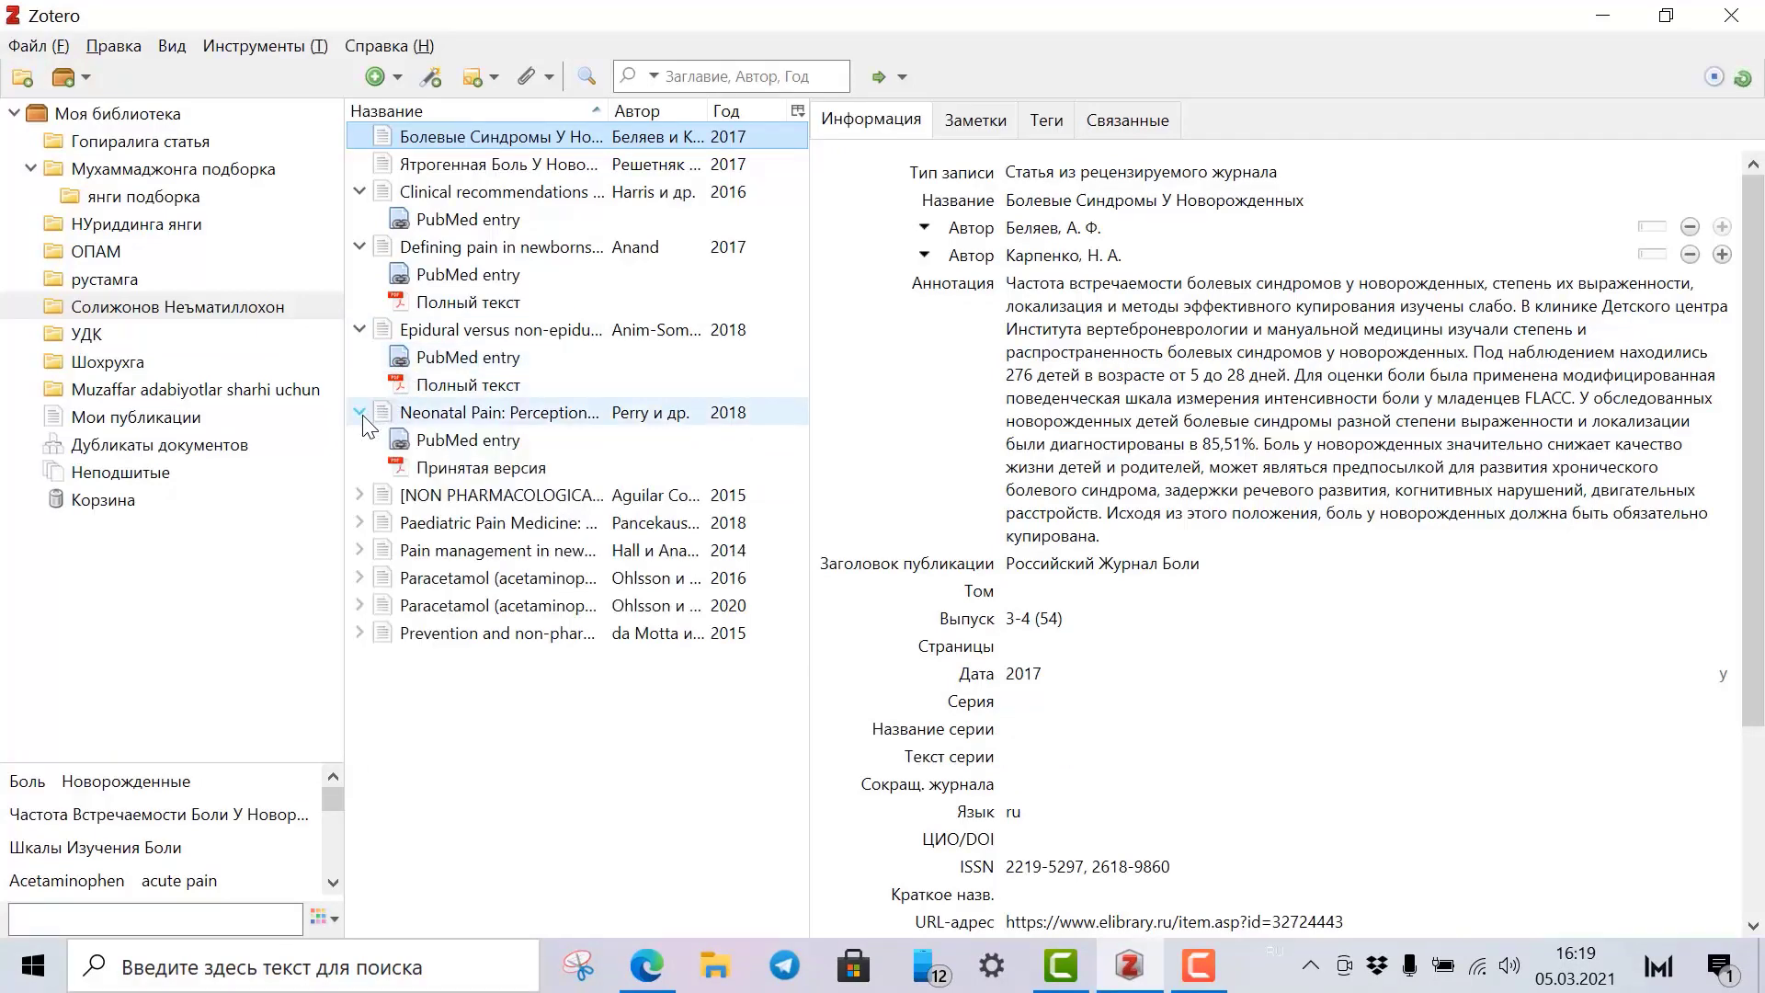
left_click(360, 494)
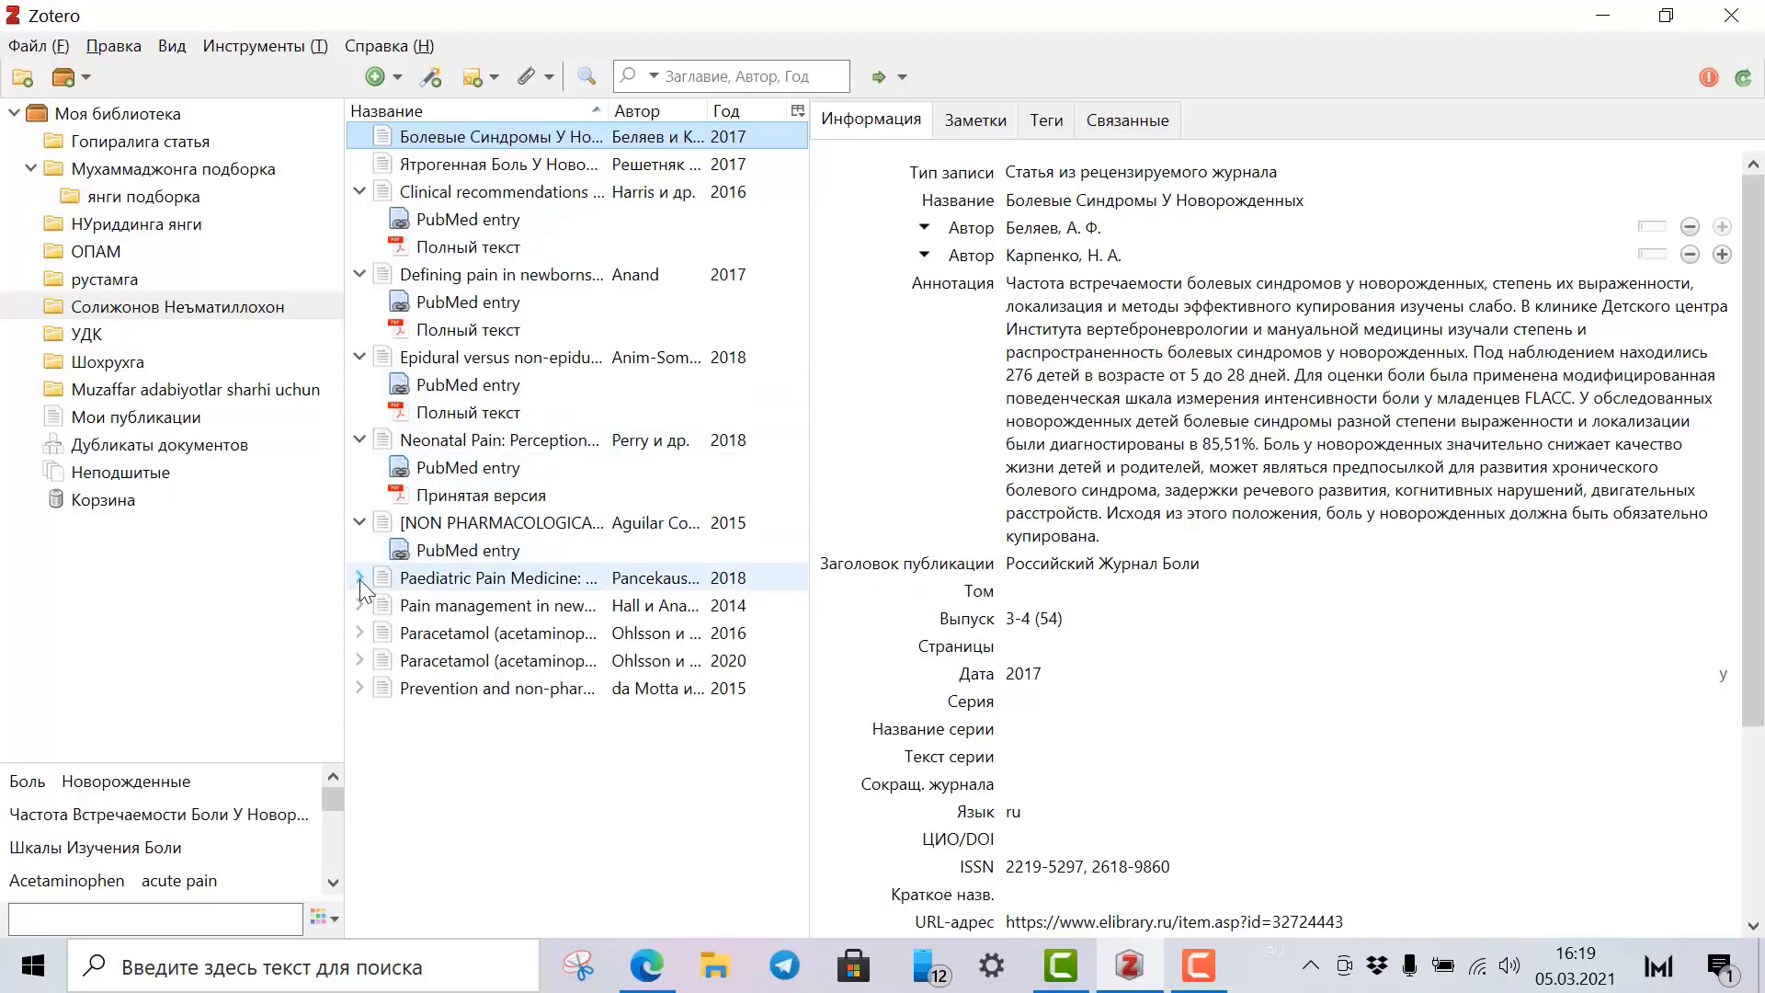
left_click(361, 577)
left_click(361, 660)
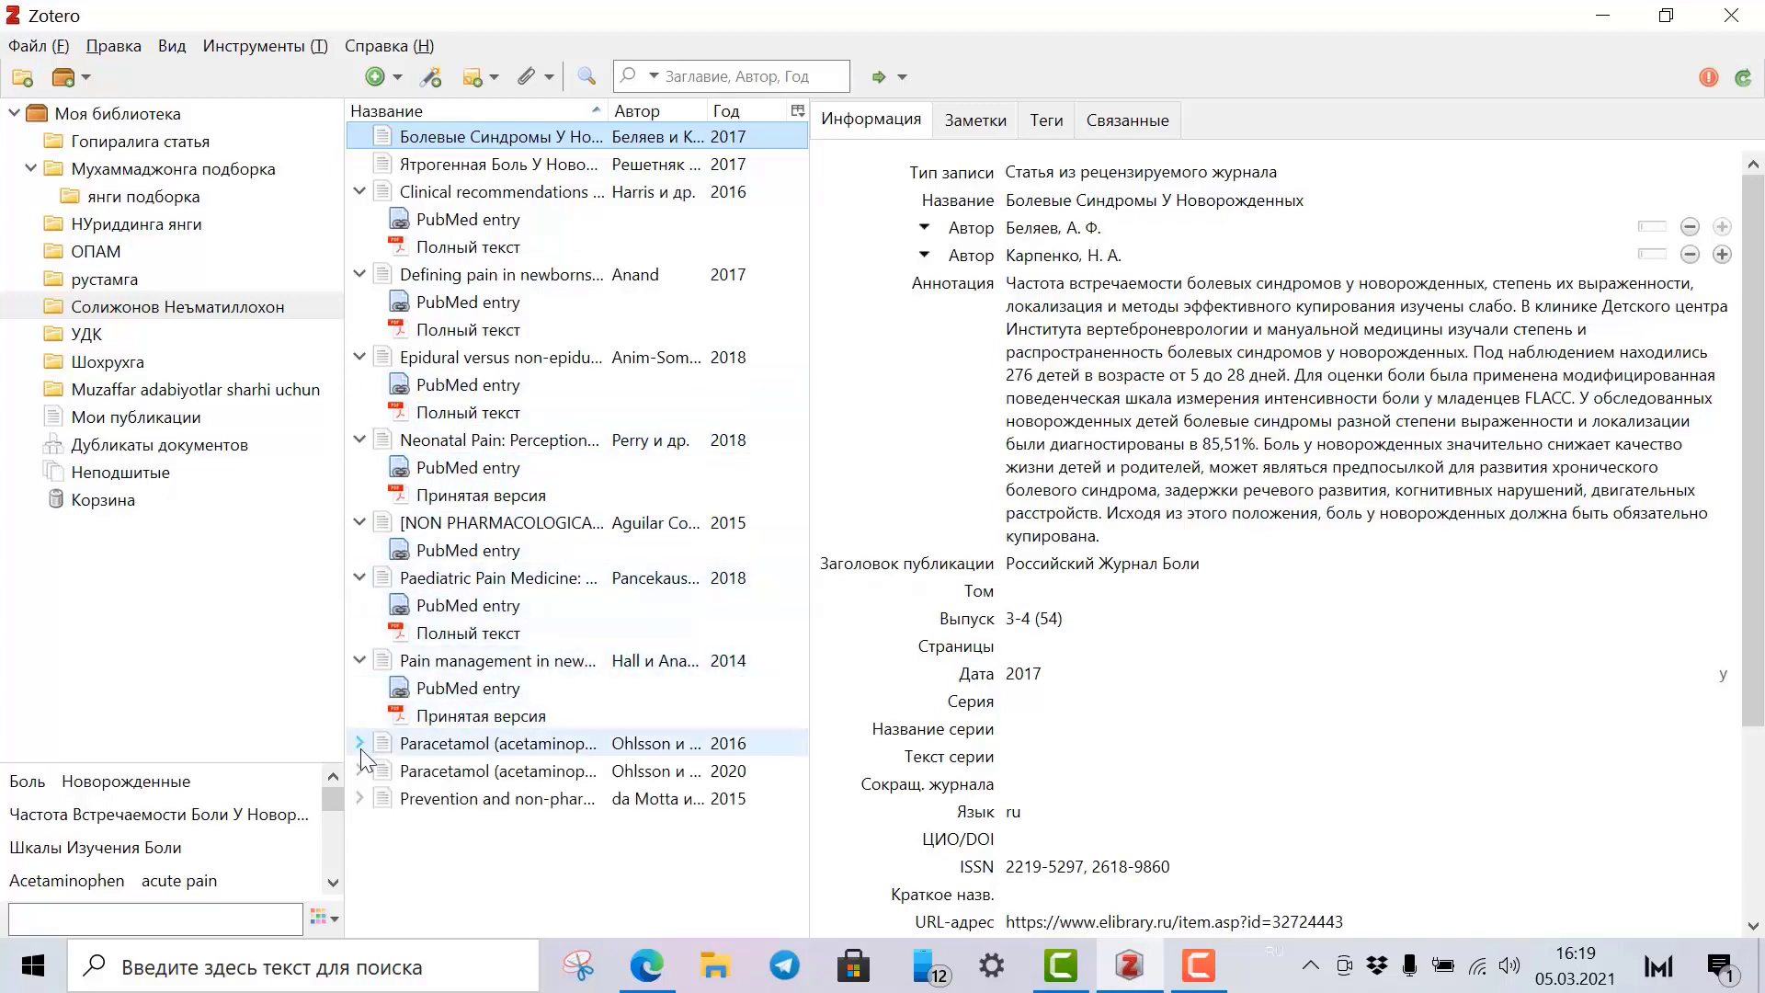
left_click(360, 743)
left_click(360, 826)
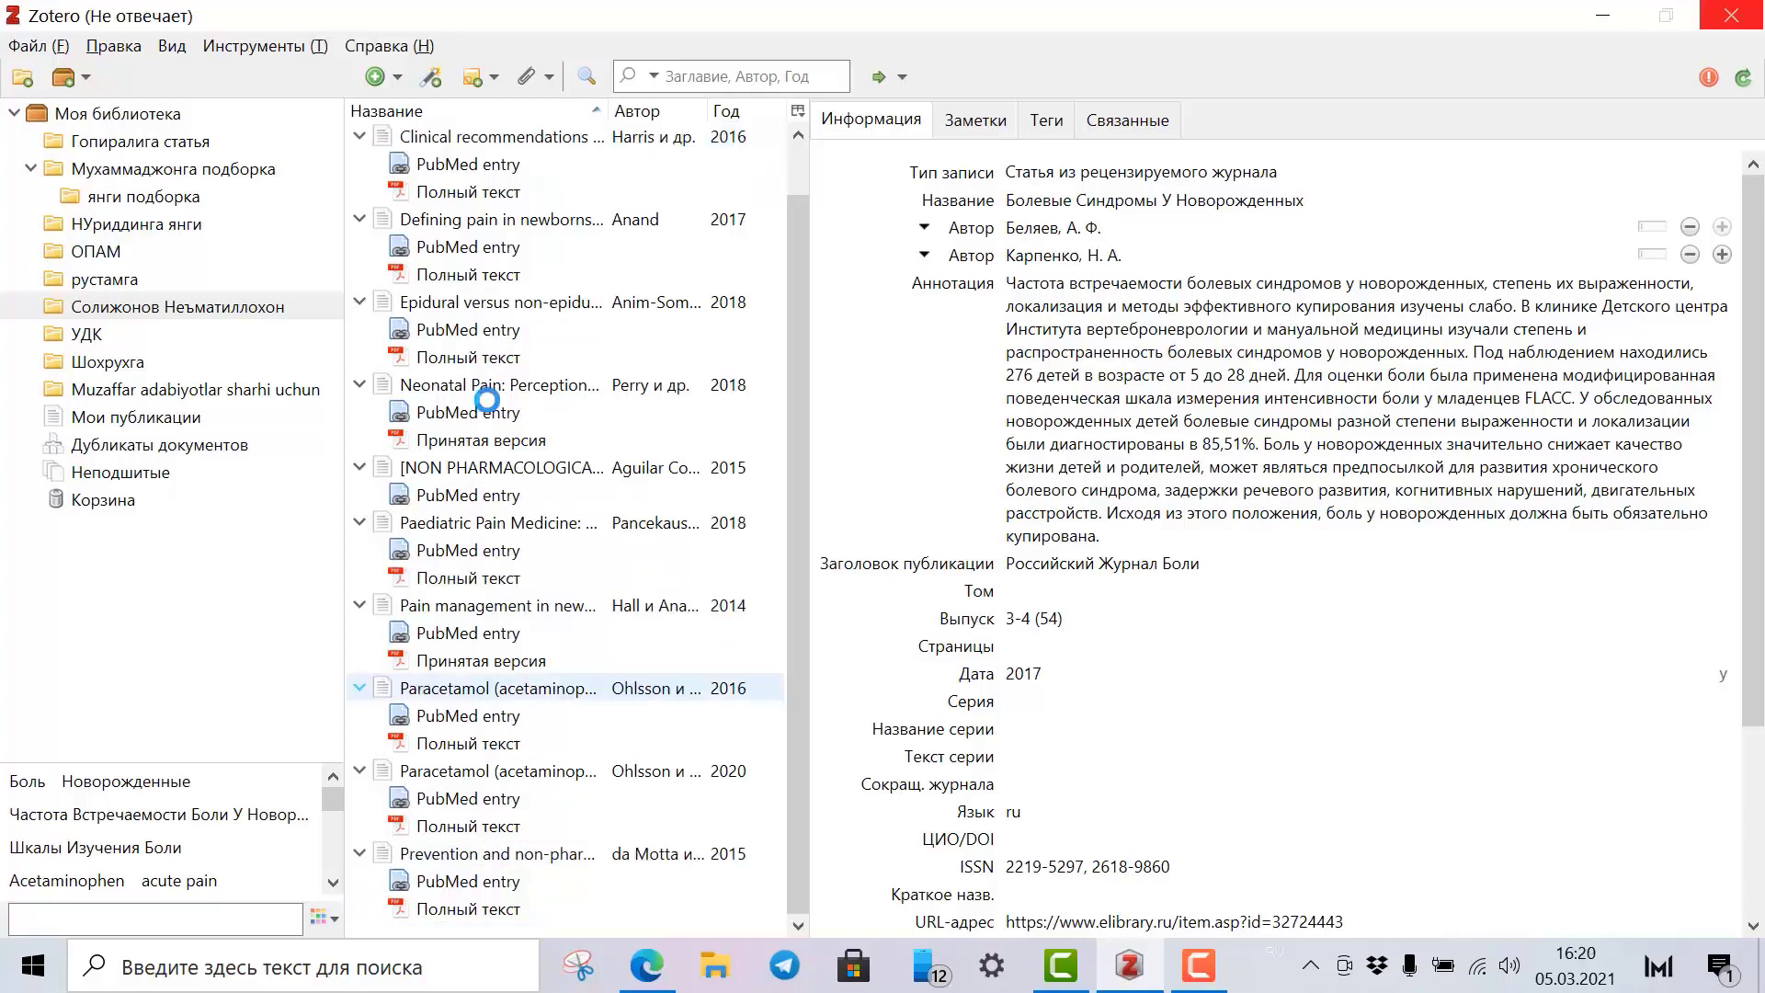
left_click(528, 385)
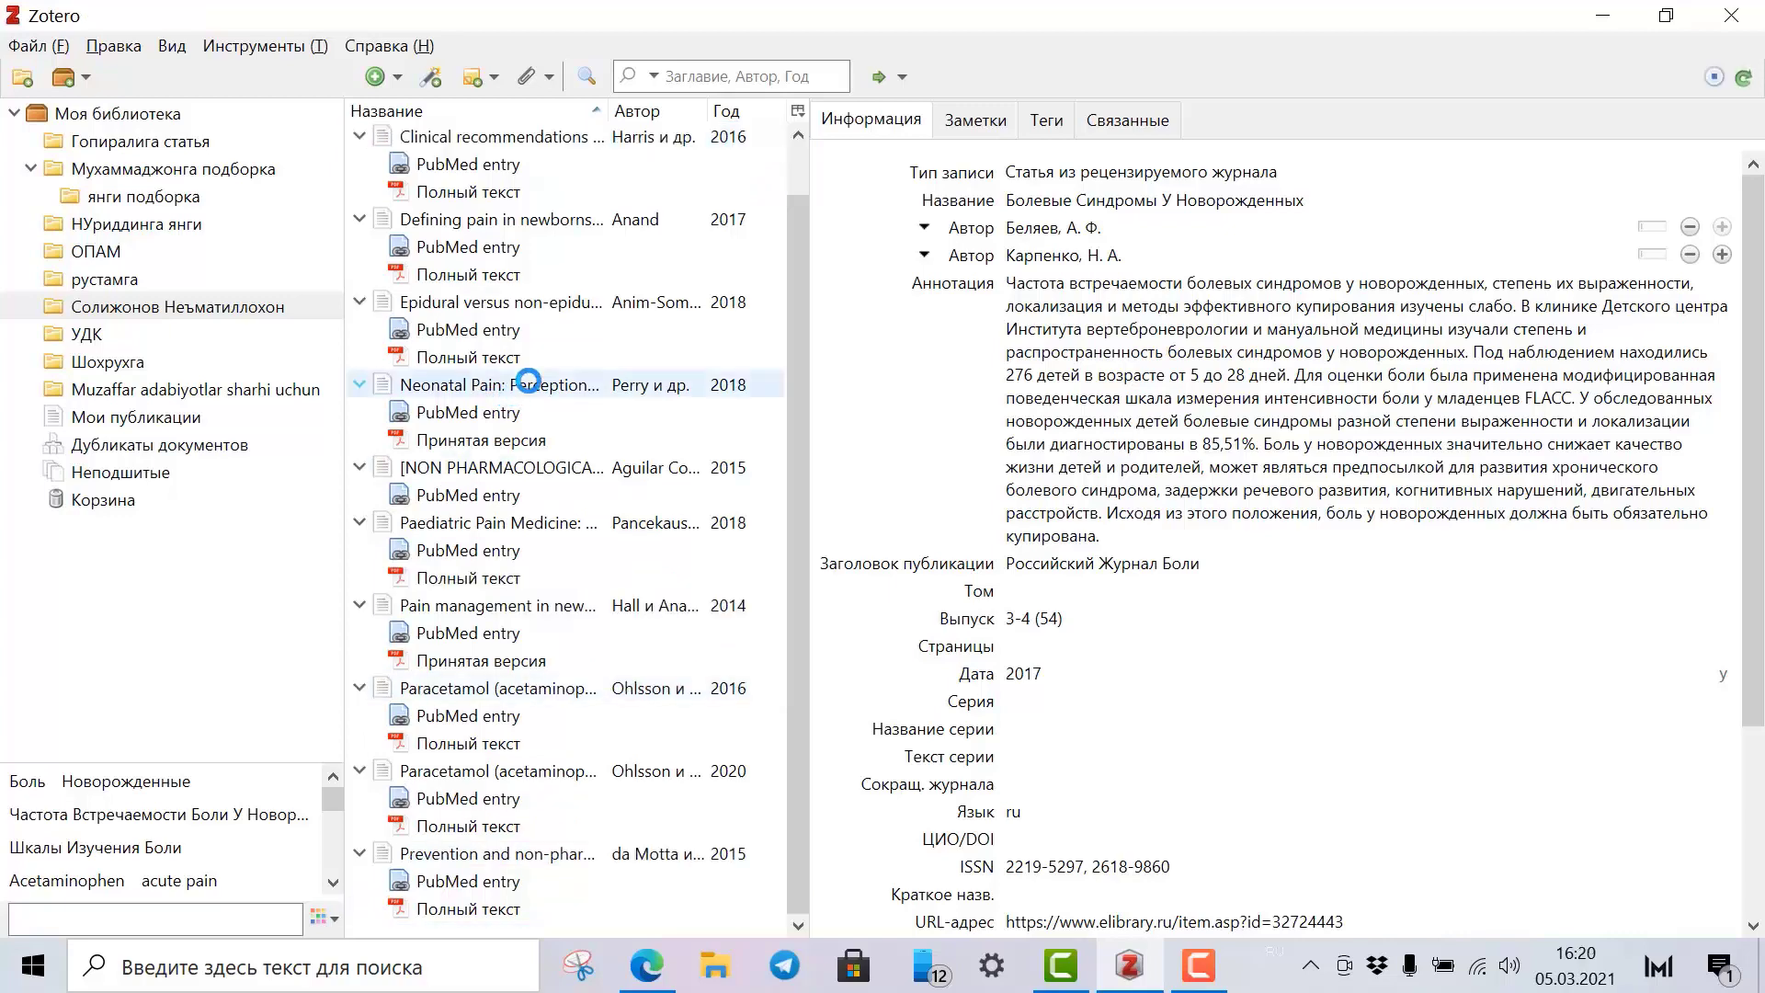
Untick results 9 and 10 and load the next PubMed results page.
left_click(641, 980)
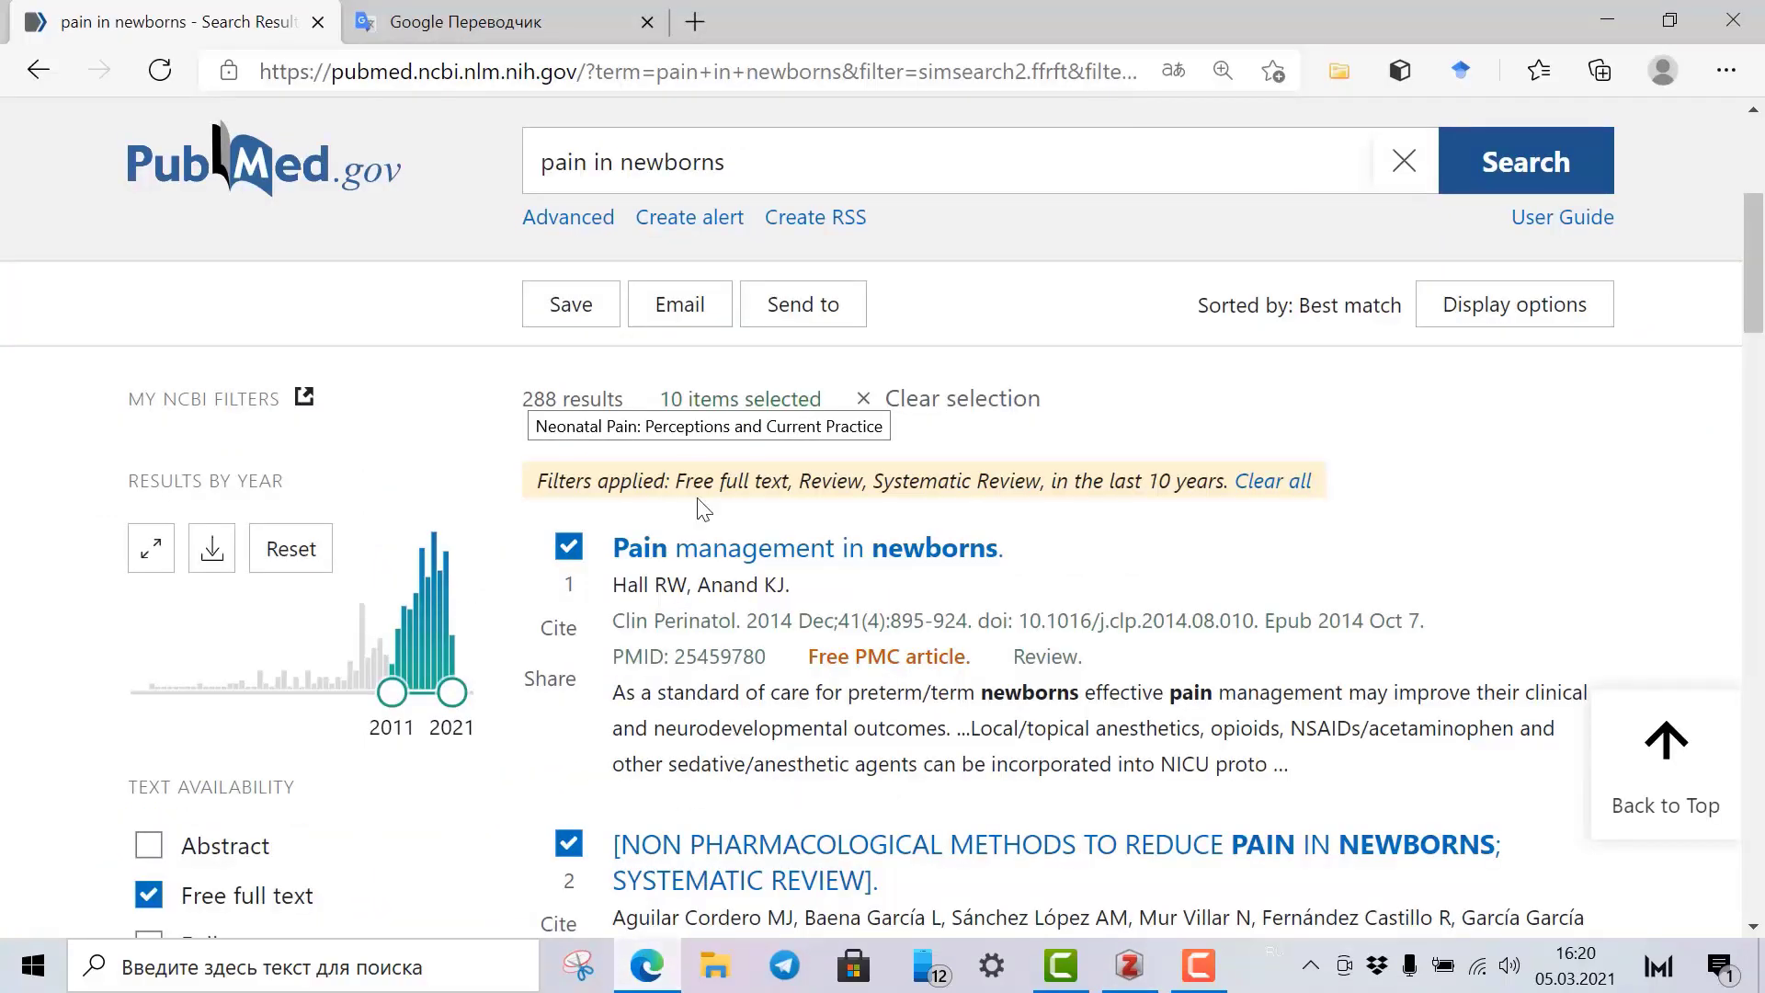
scroll(699, 505, "down", 15)
scroll(696, 487, "up", 11)
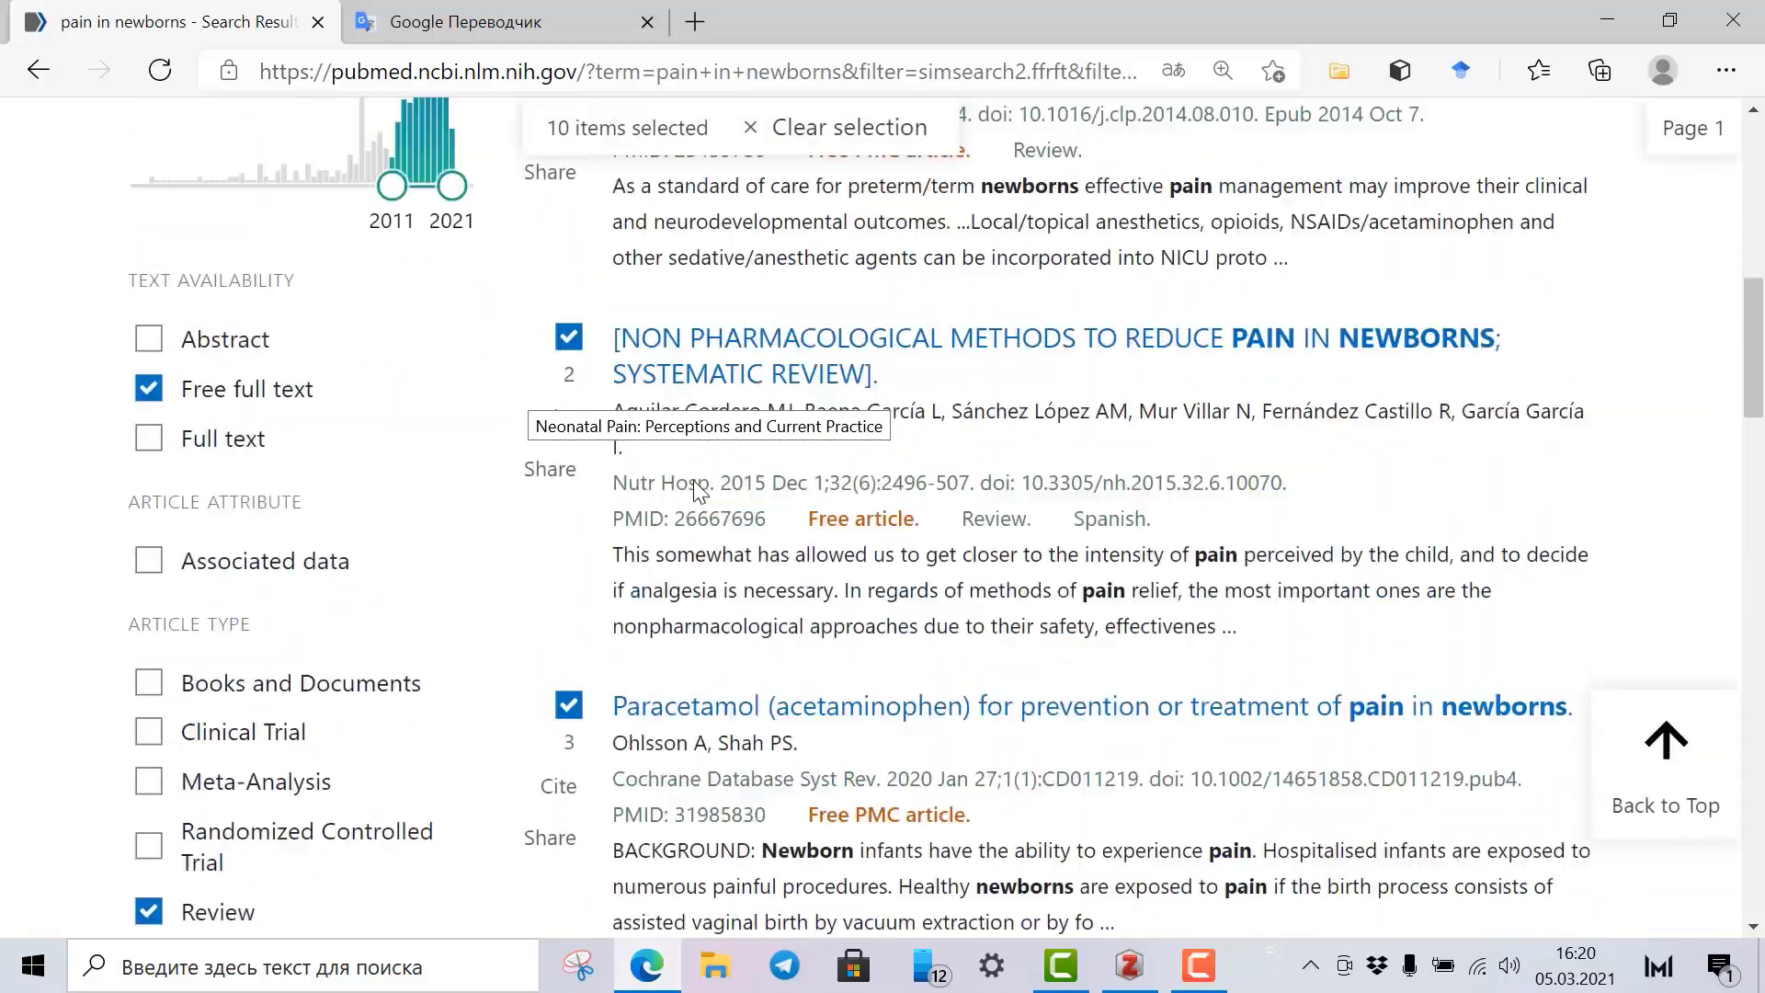
scroll(699, 488, "up", 10)
scroll(699, 488, "down", 13)
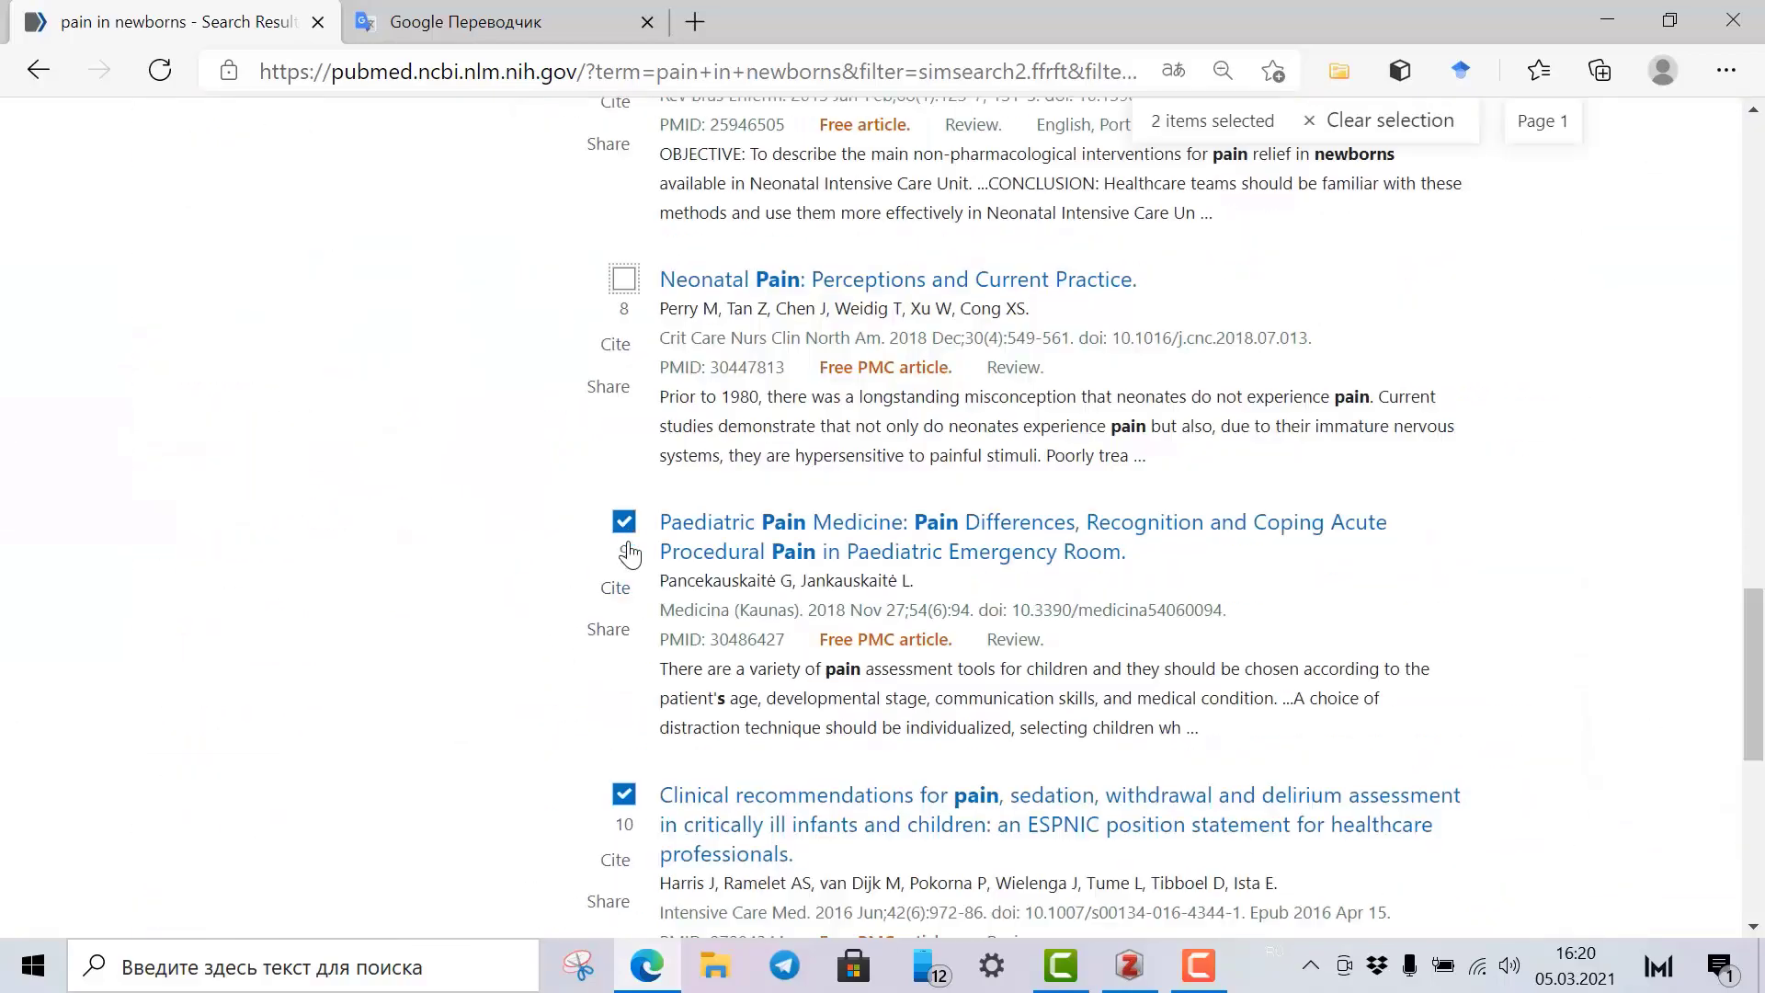
left_click(624, 523)
left_click(624, 794)
scroll(625, 736, "down", 8)
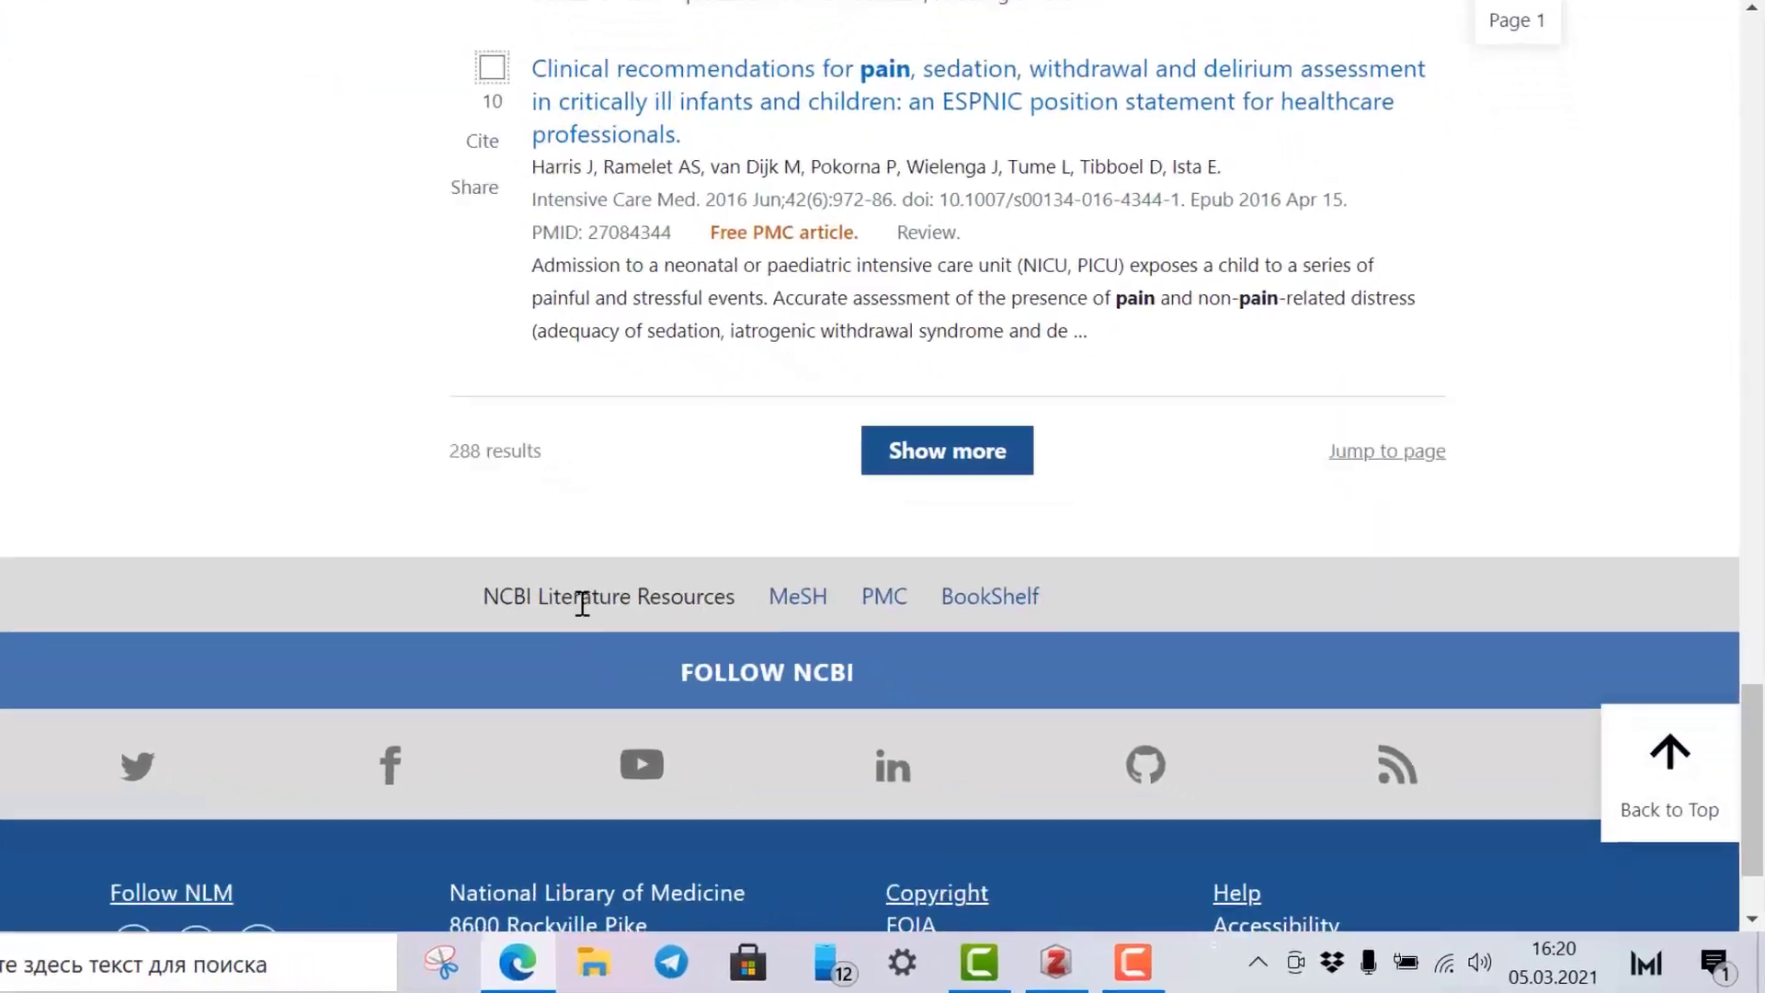
left_click(919, 455)
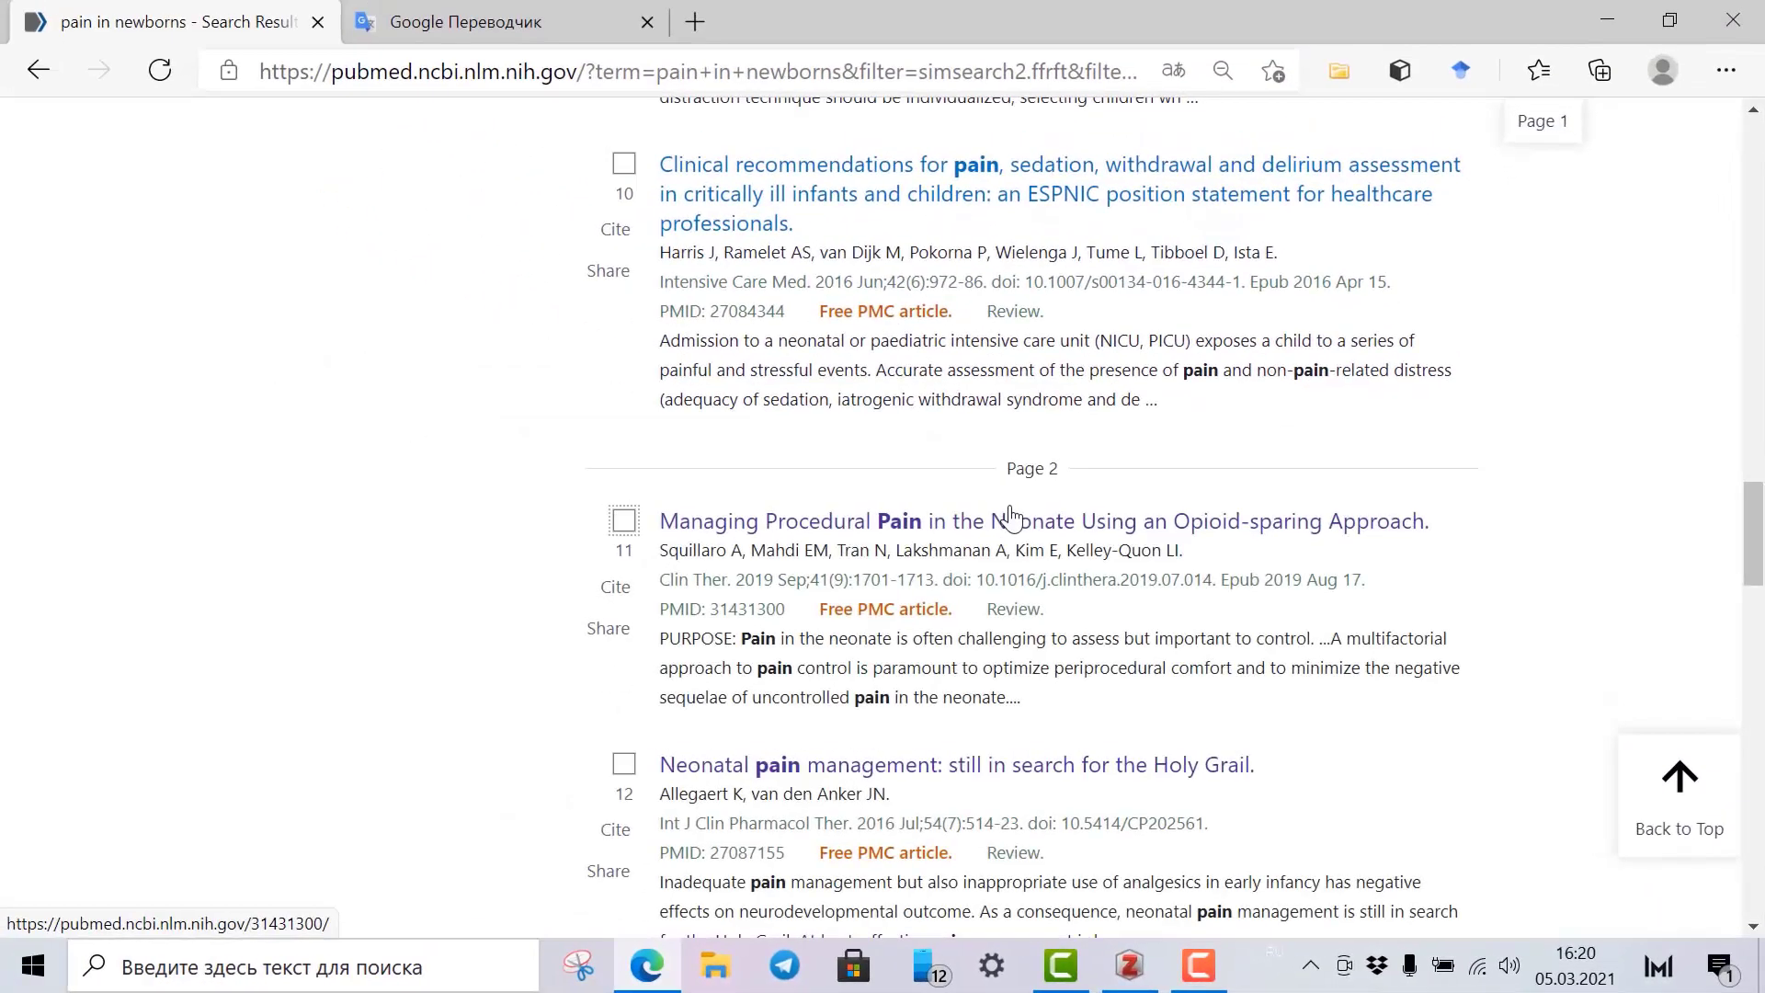
Tick results 11–15, from 'Managing Procedural Pain' to skin-to-skin care.
scroll(790, 515, "up", 10)
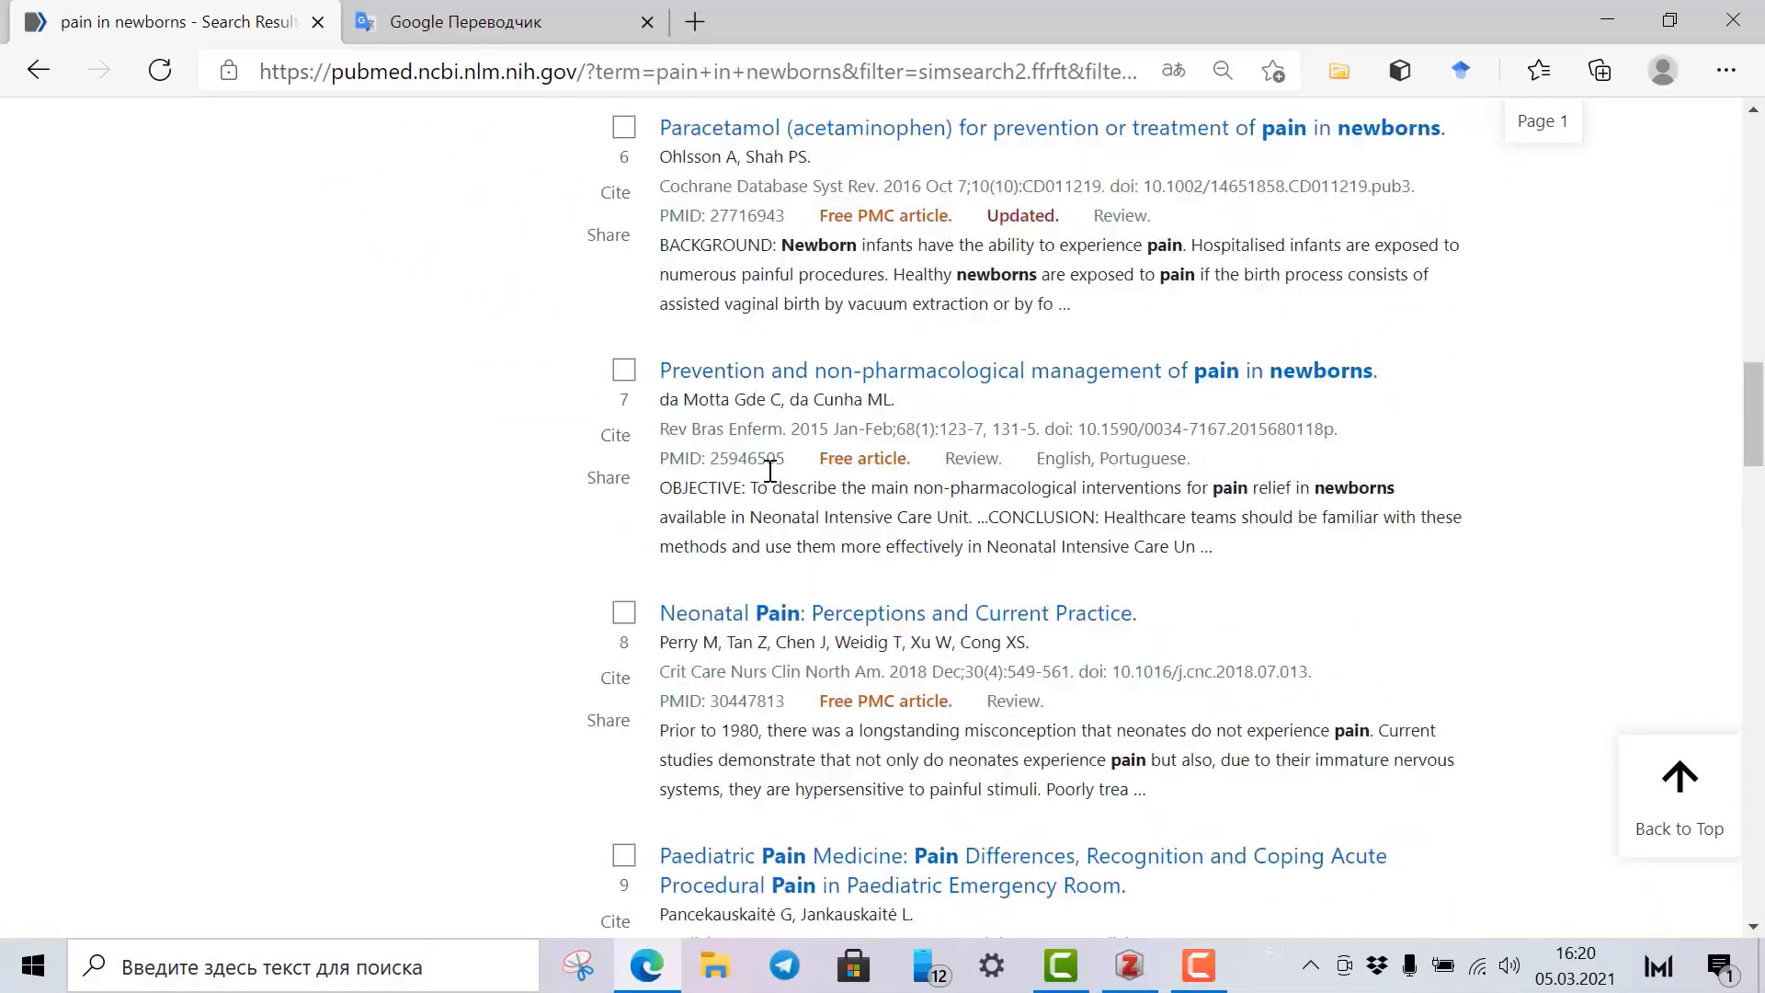
scroll(771, 471, "up", 10)
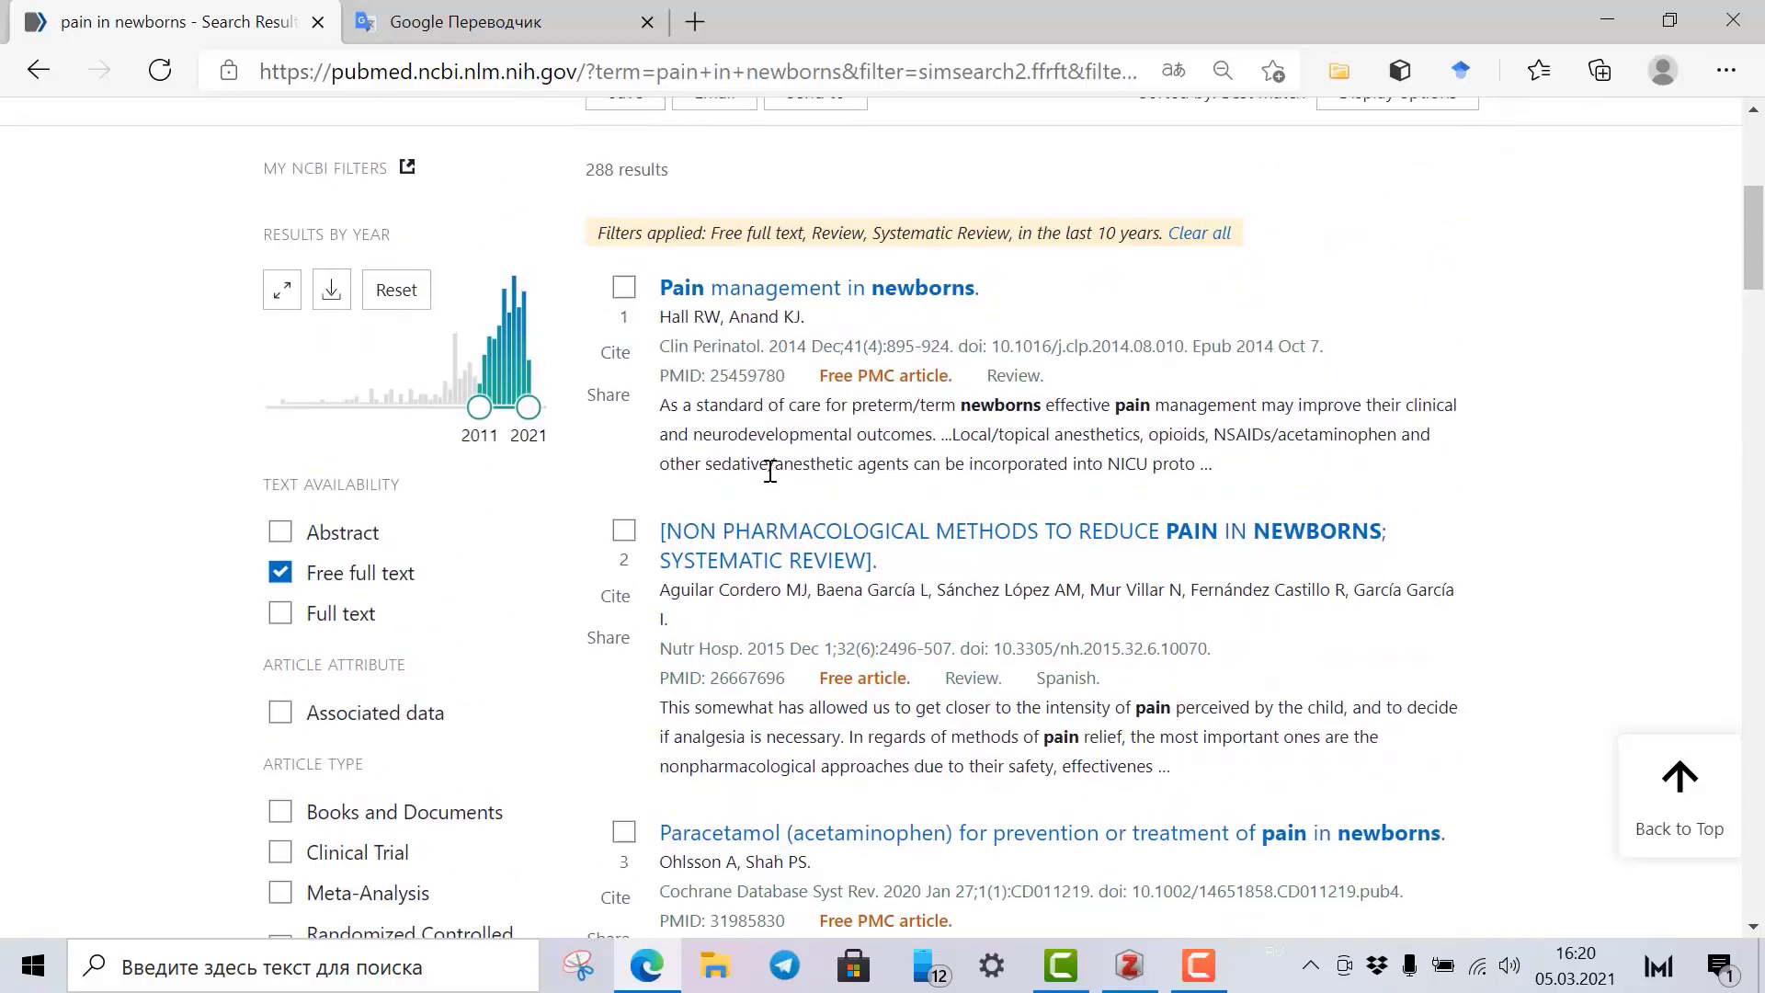
scroll(771, 471, "down", 20)
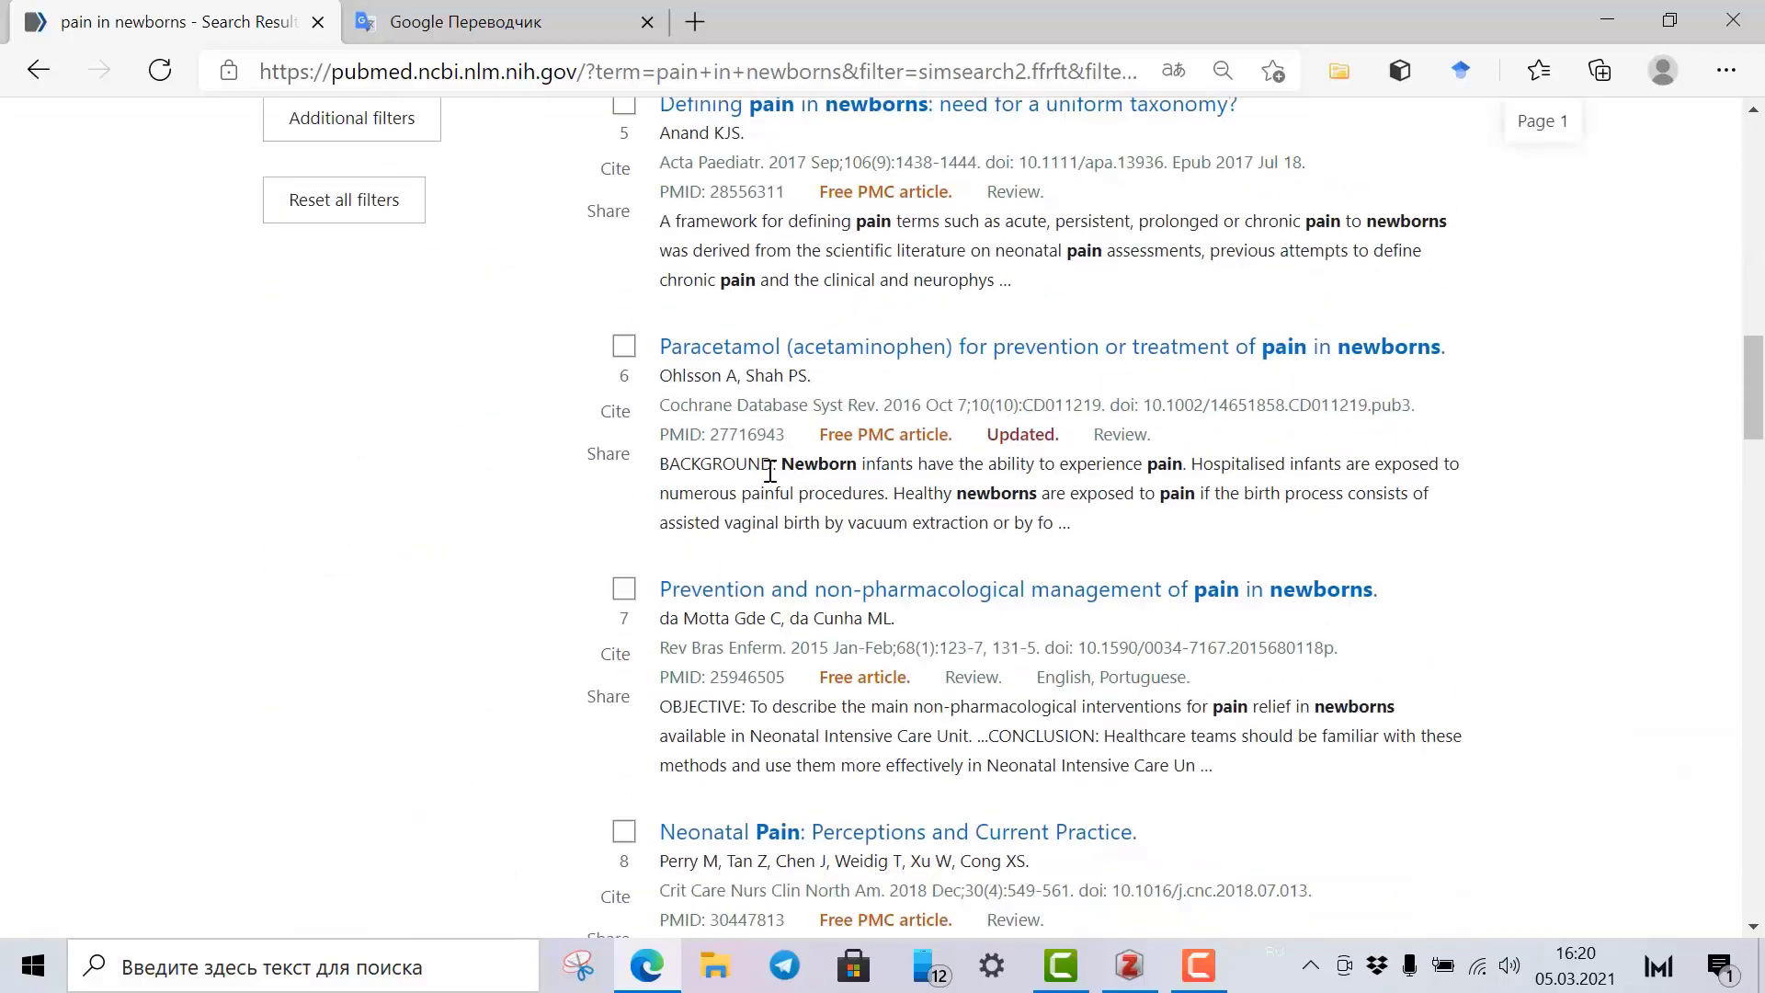
scroll(699, 433, "down", 3)
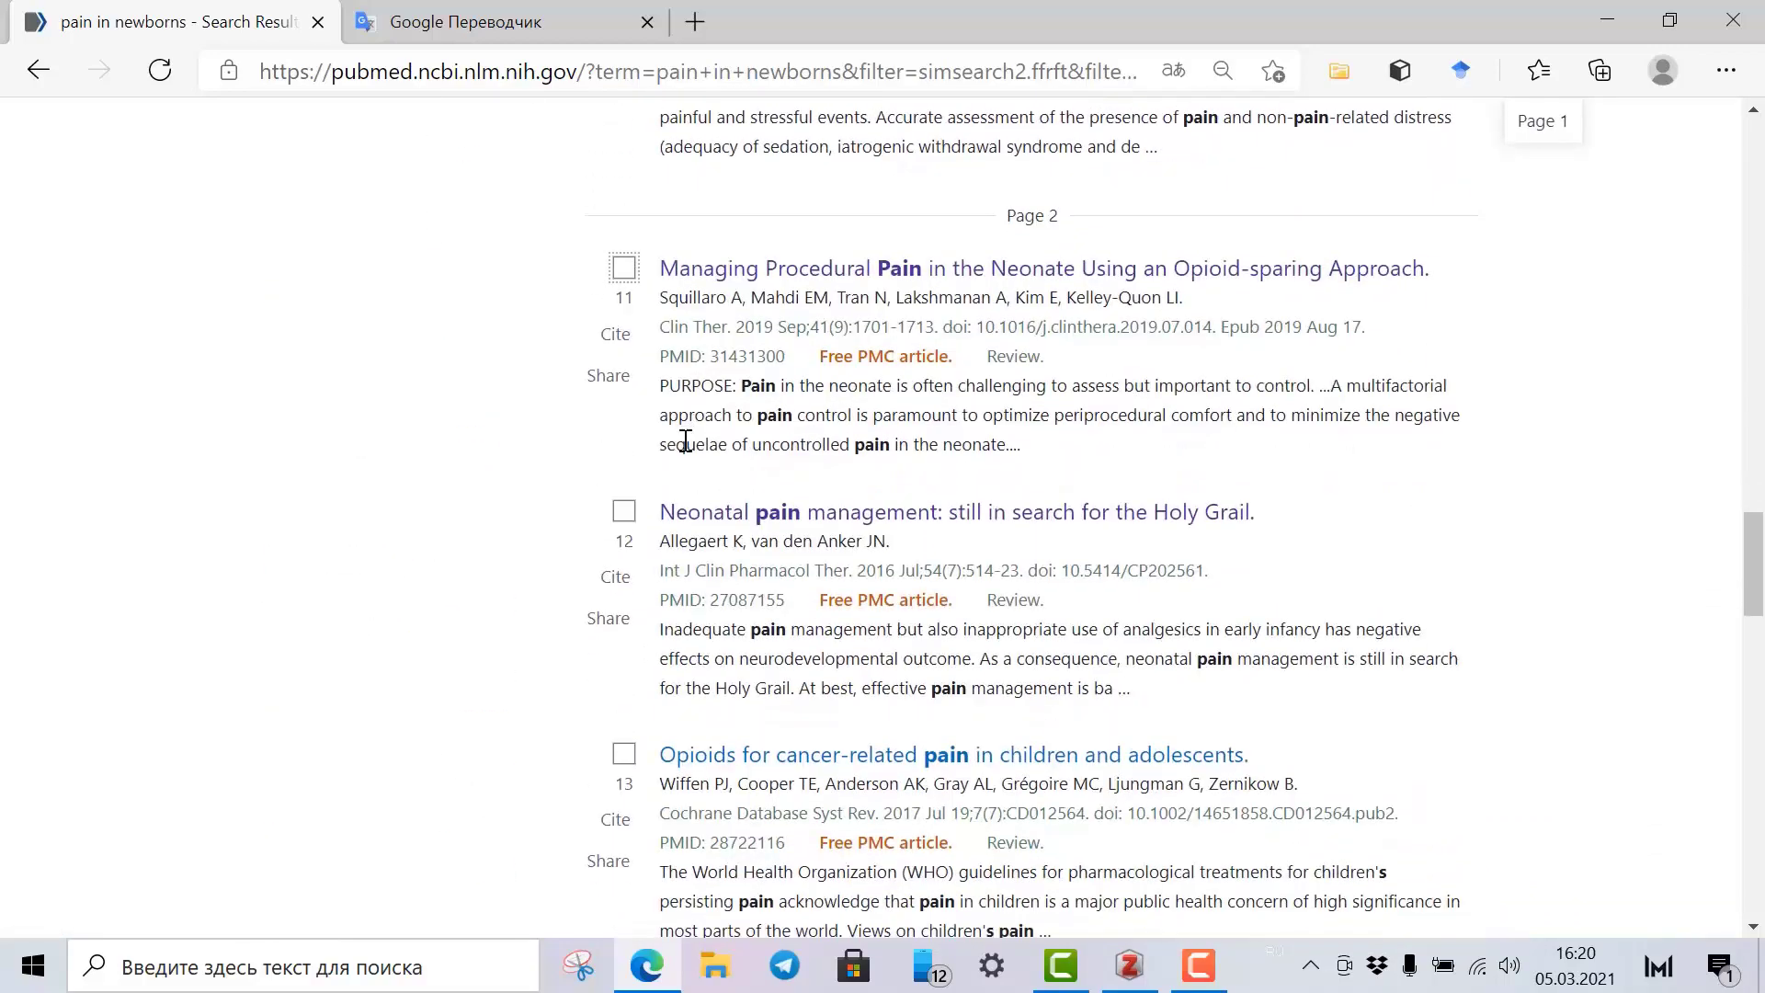
left_click(624, 269)
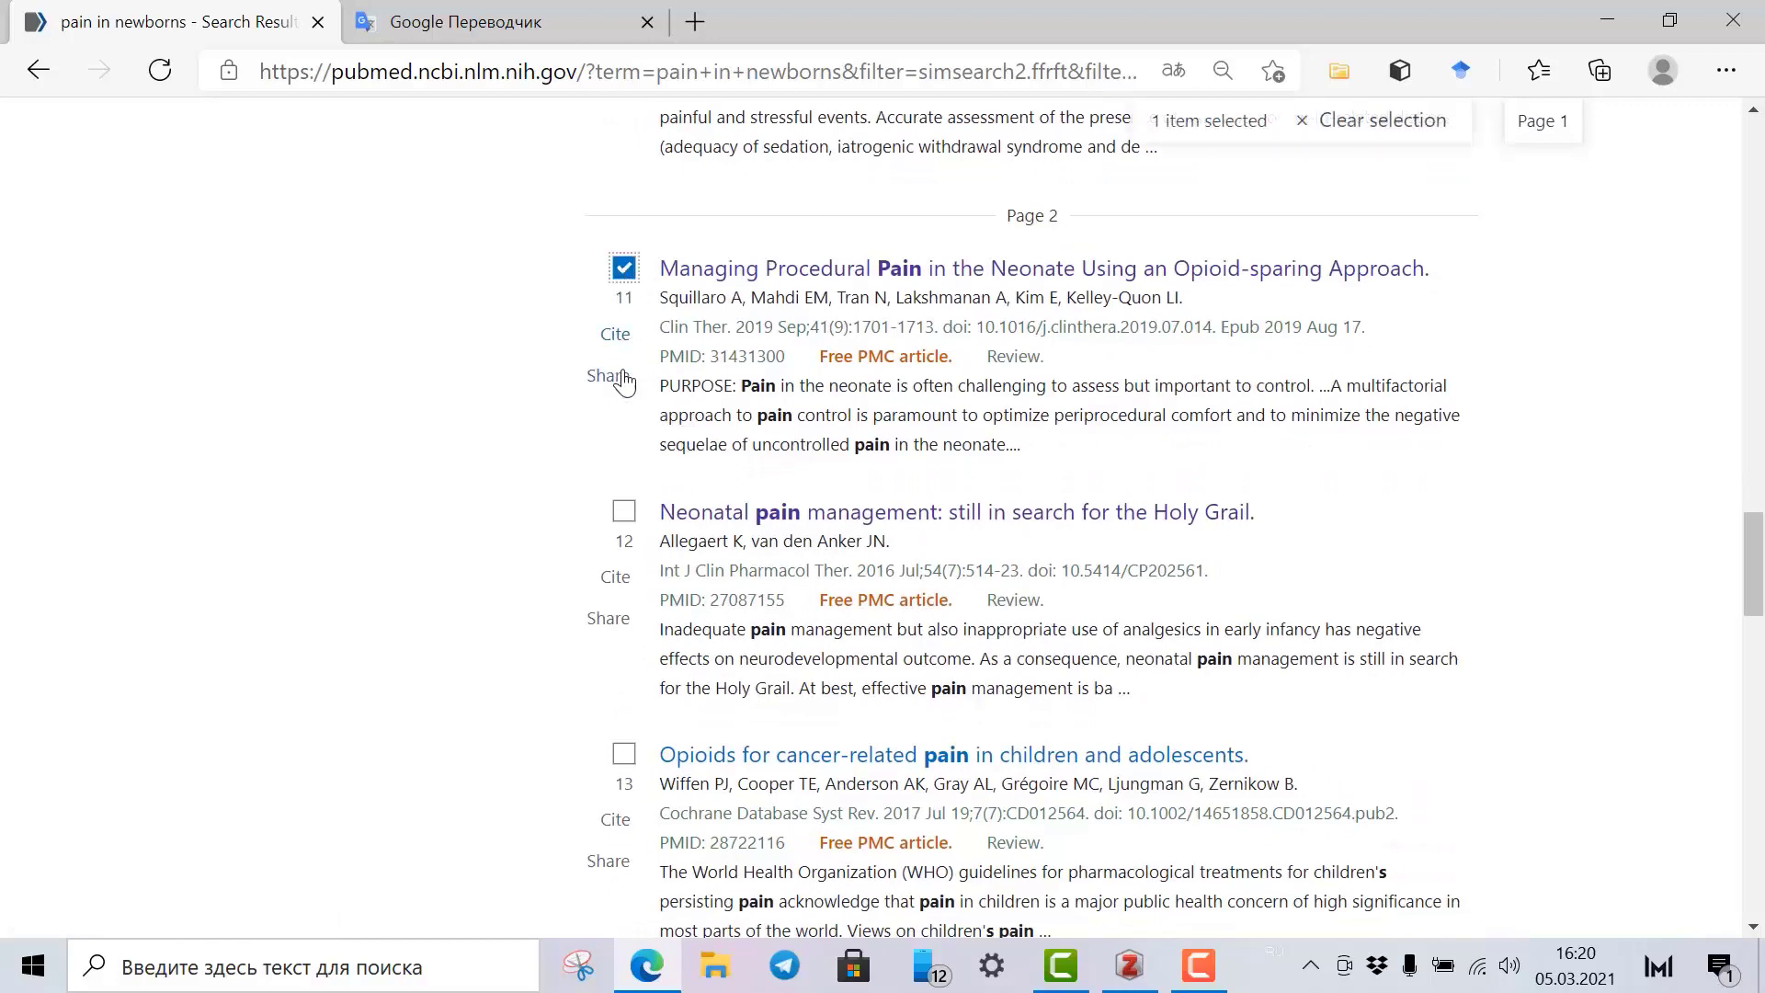
left_click(624, 515)
scroll(628, 588, "down", 2)
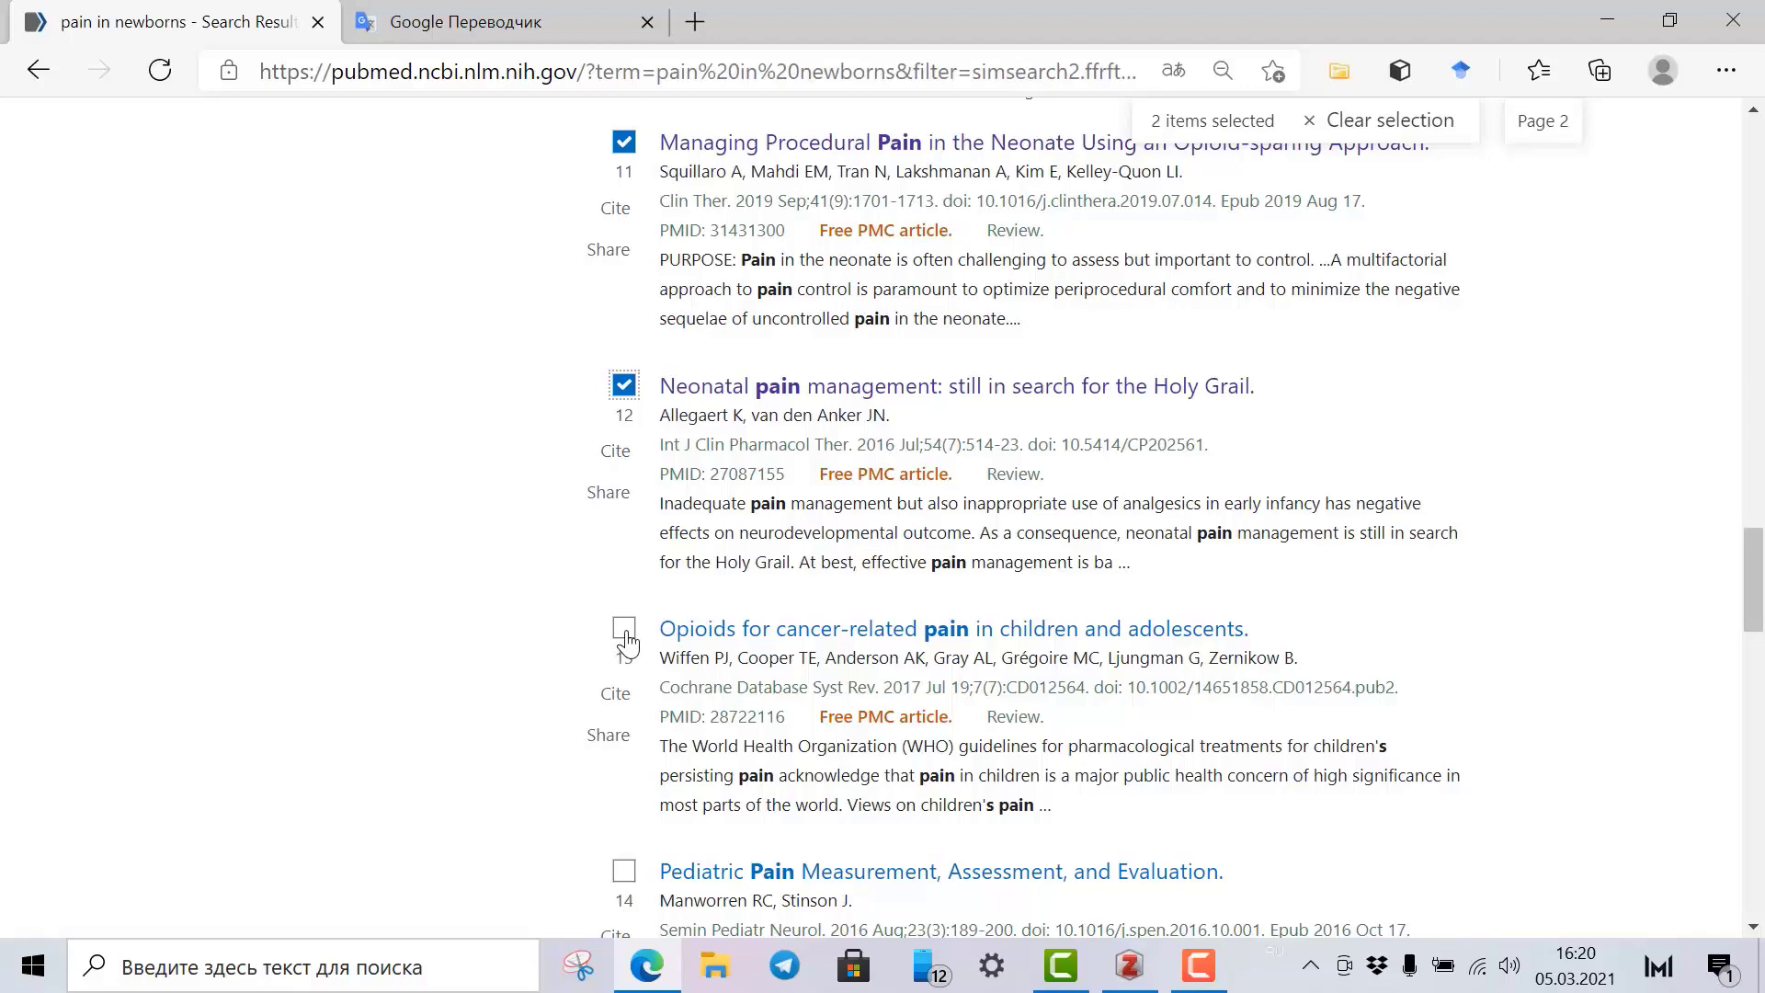
left_click(625, 634)
scroll(628, 634, "down", 3)
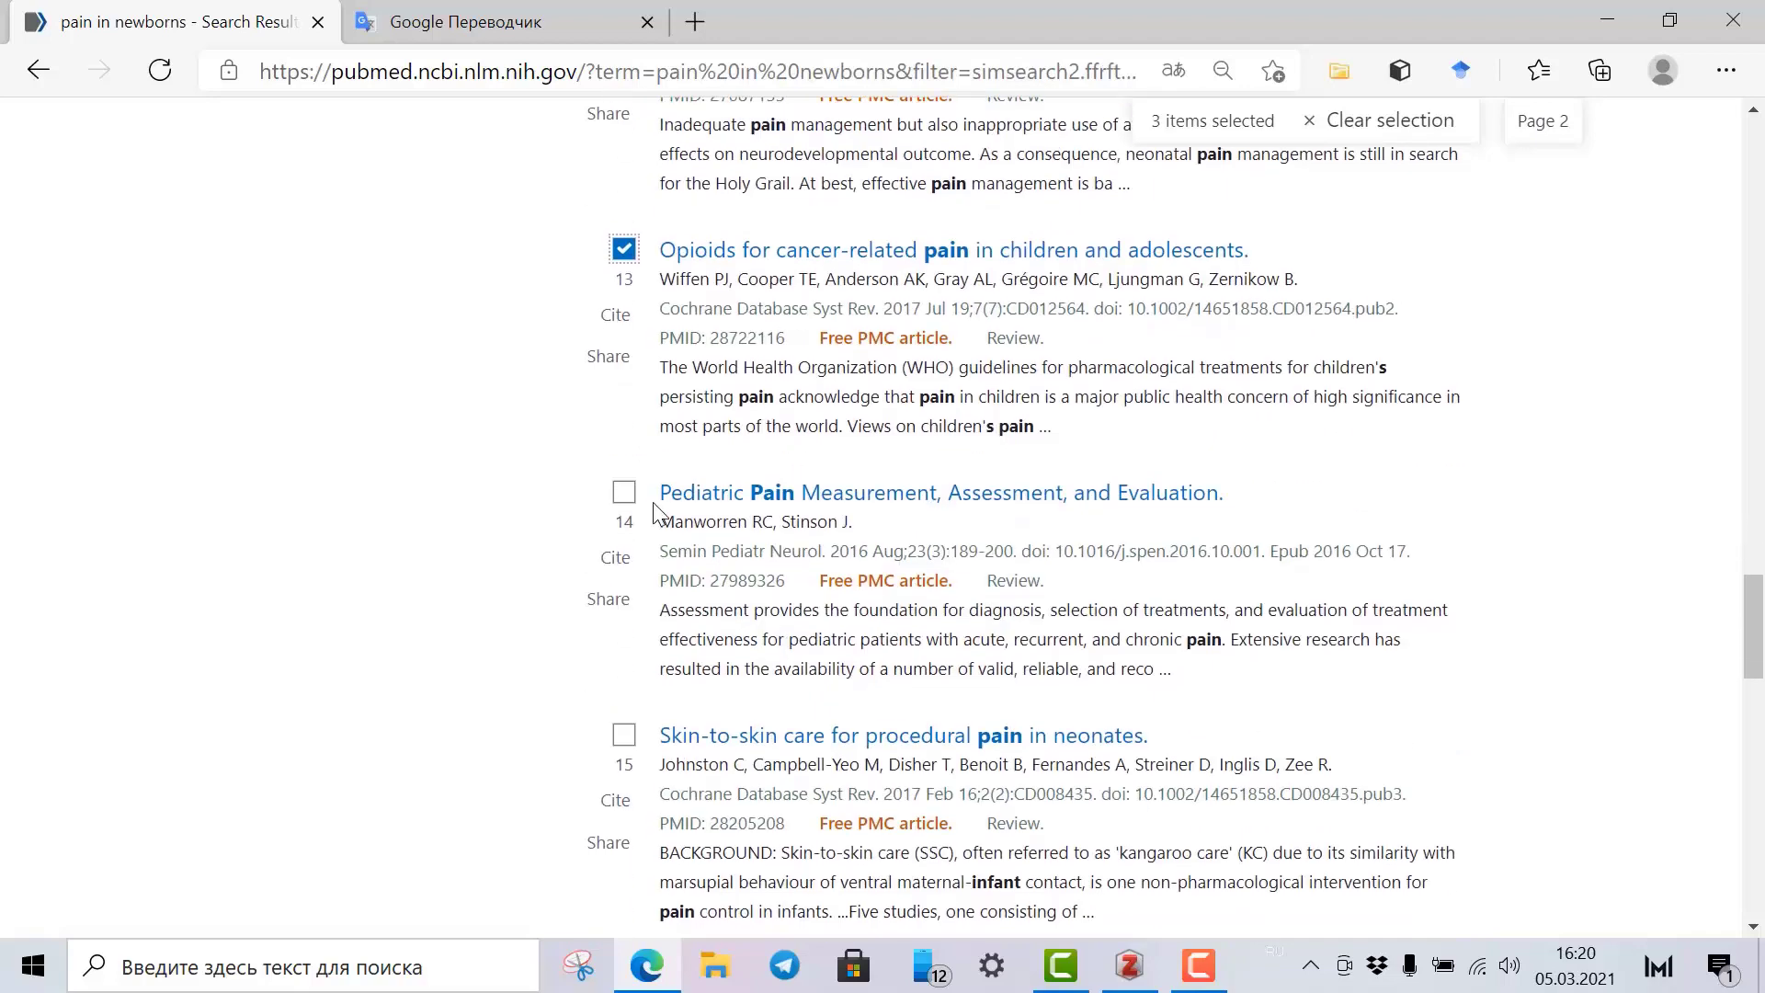
left_click(625, 493)
scroll(629, 501, "down", 1)
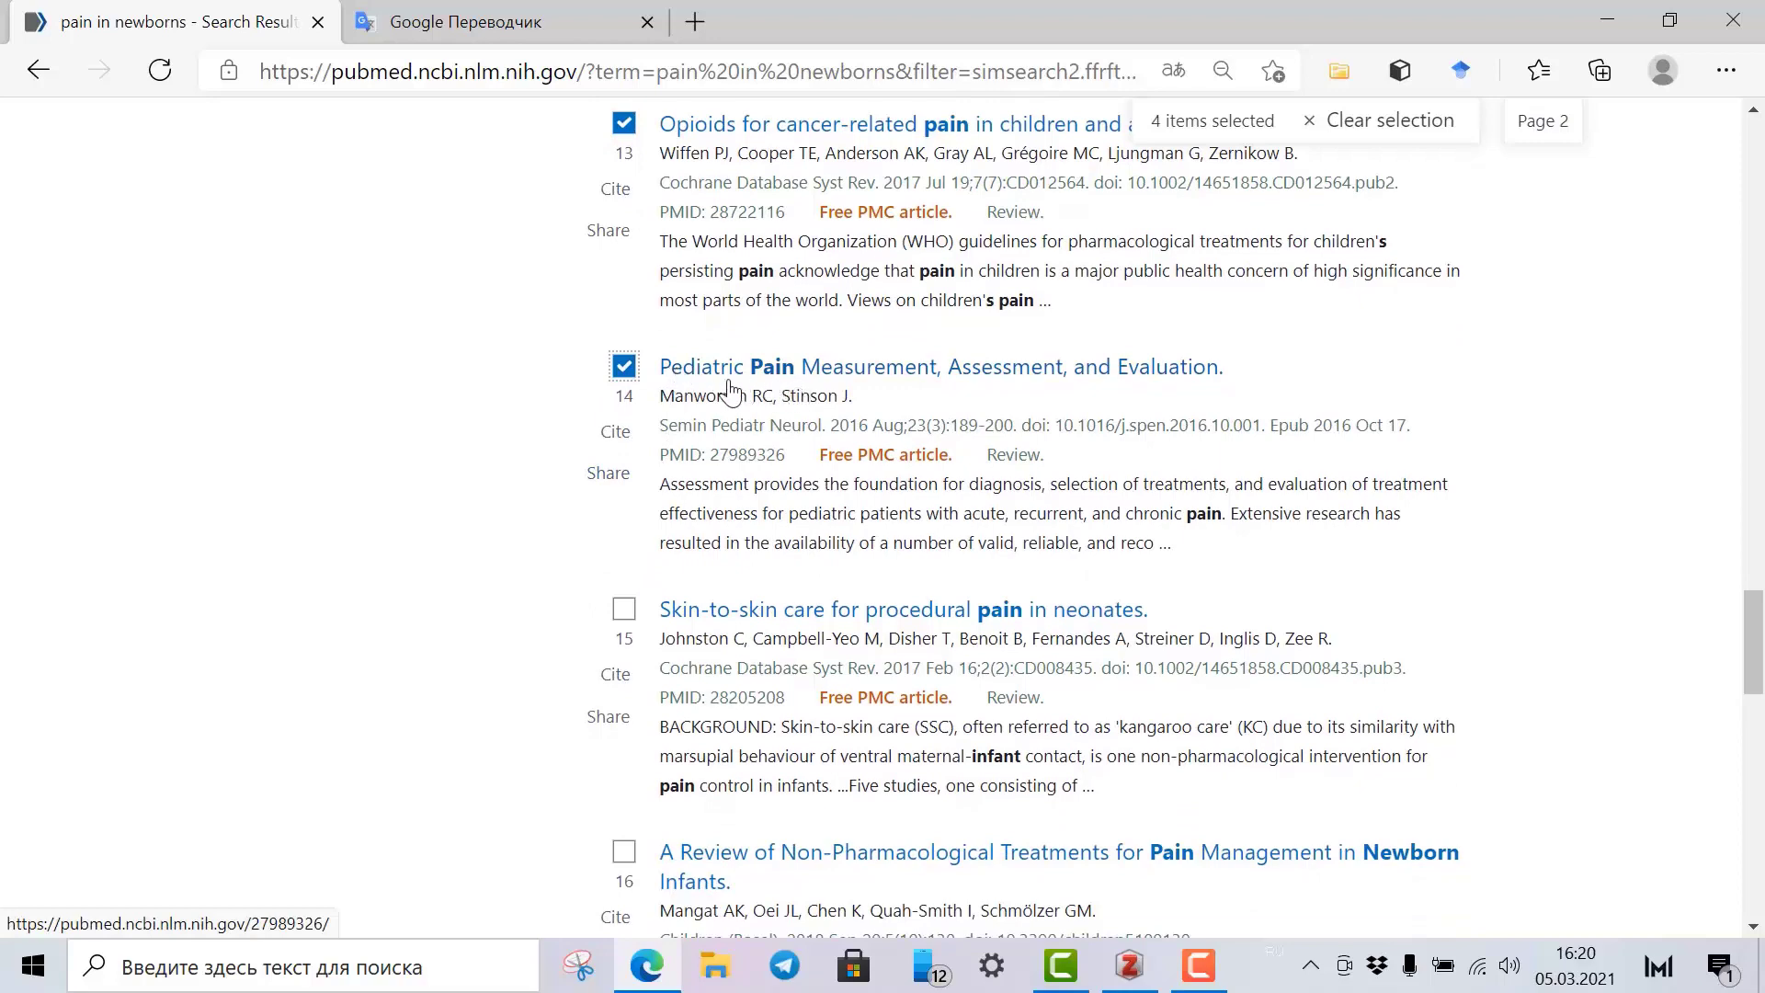
left_click(625, 614)
Tick results 16–18 and the Sweet Solutions meta-analysis, skipping Sickle cell disease.
scroll(626, 624, "down", 2)
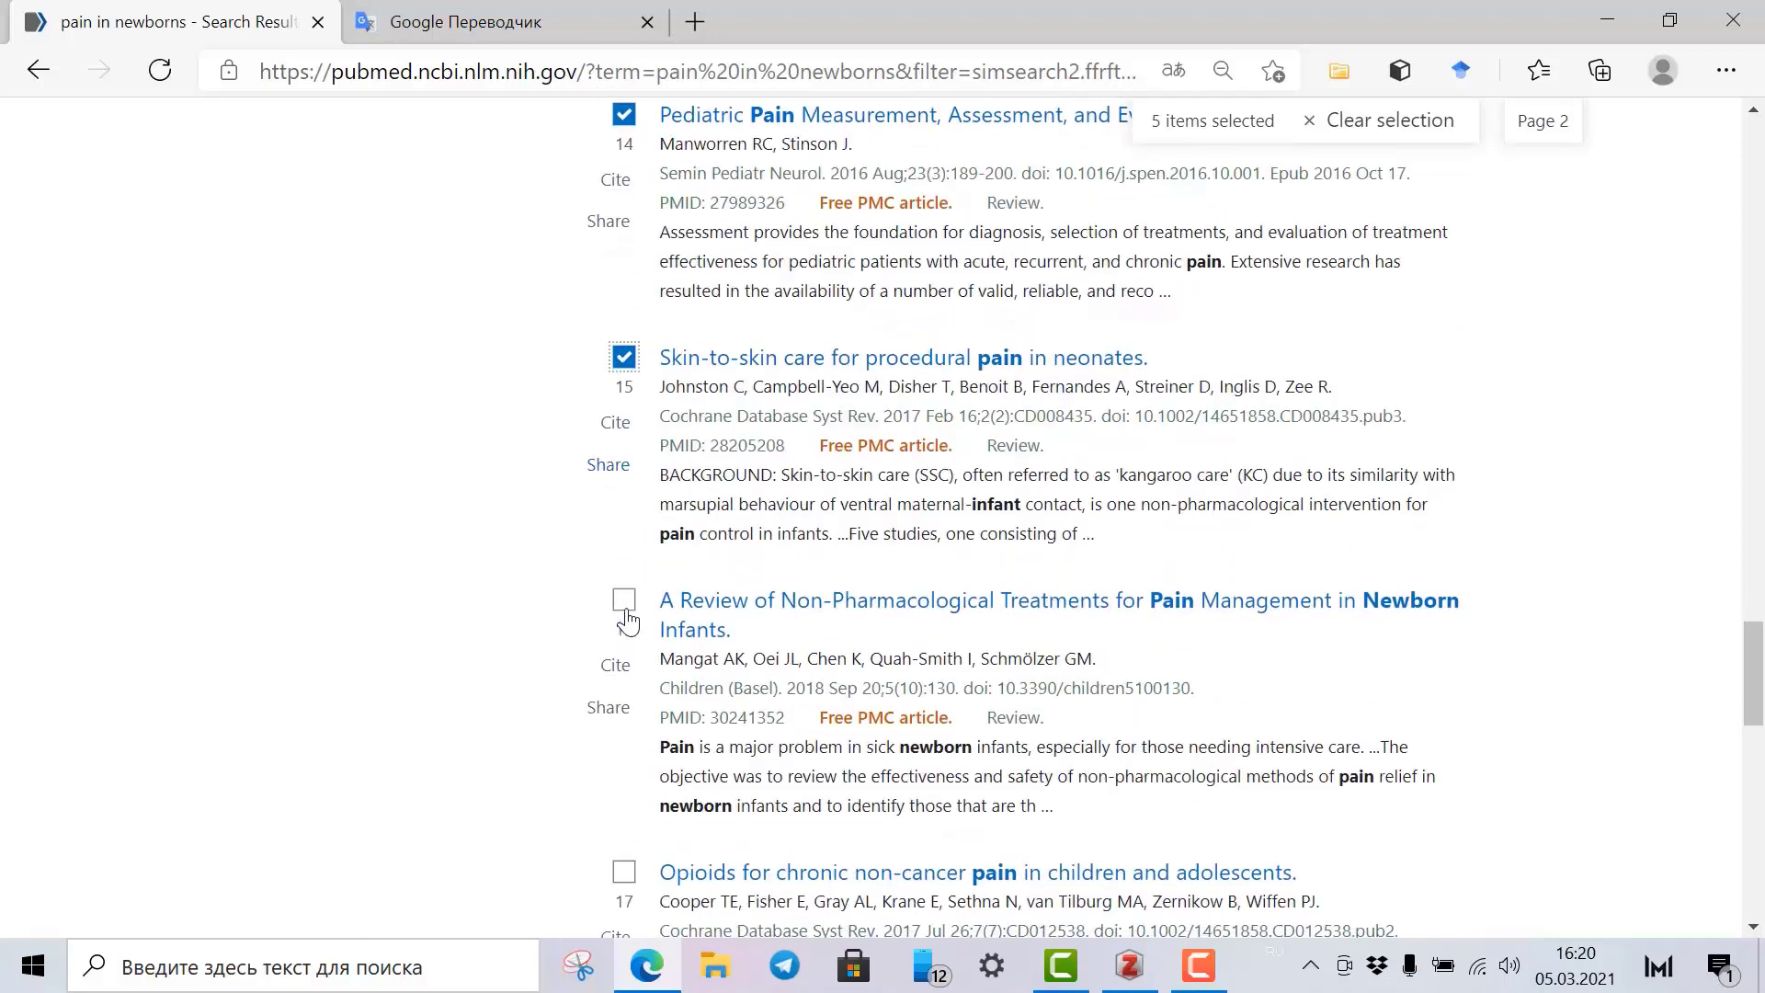
left_click(630, 602)
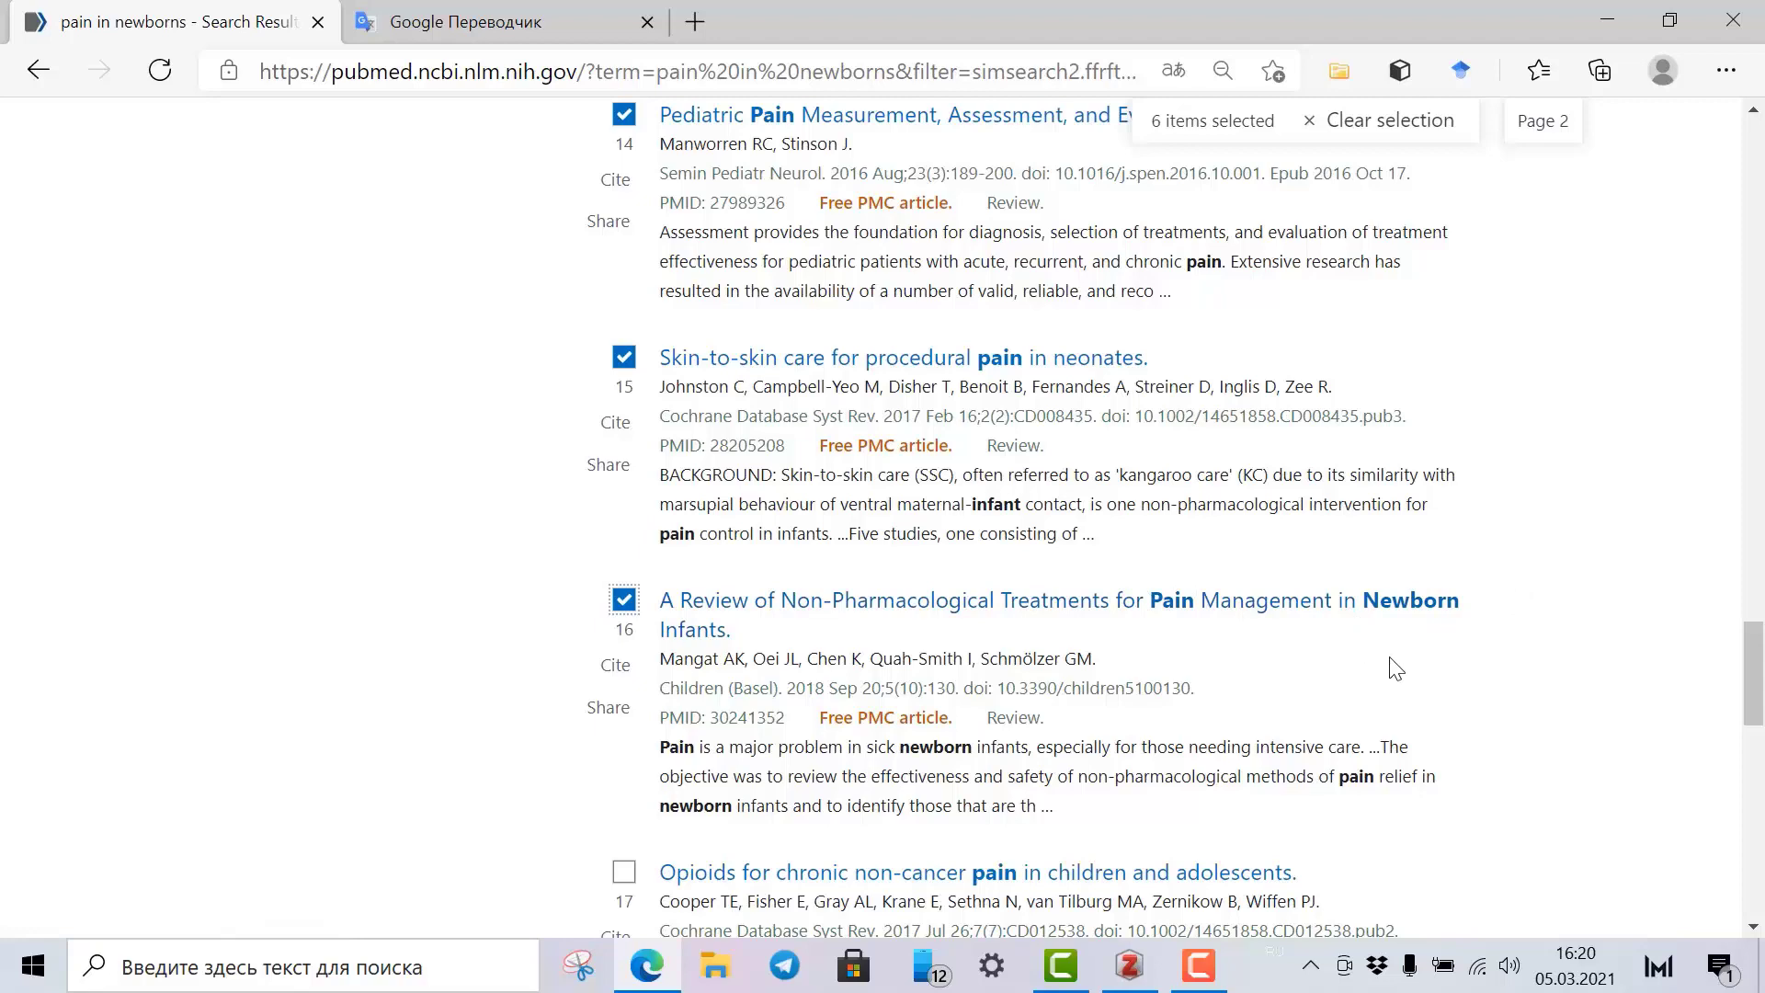
scroll(726, 694, "down", 3)
left_click(624, 619)
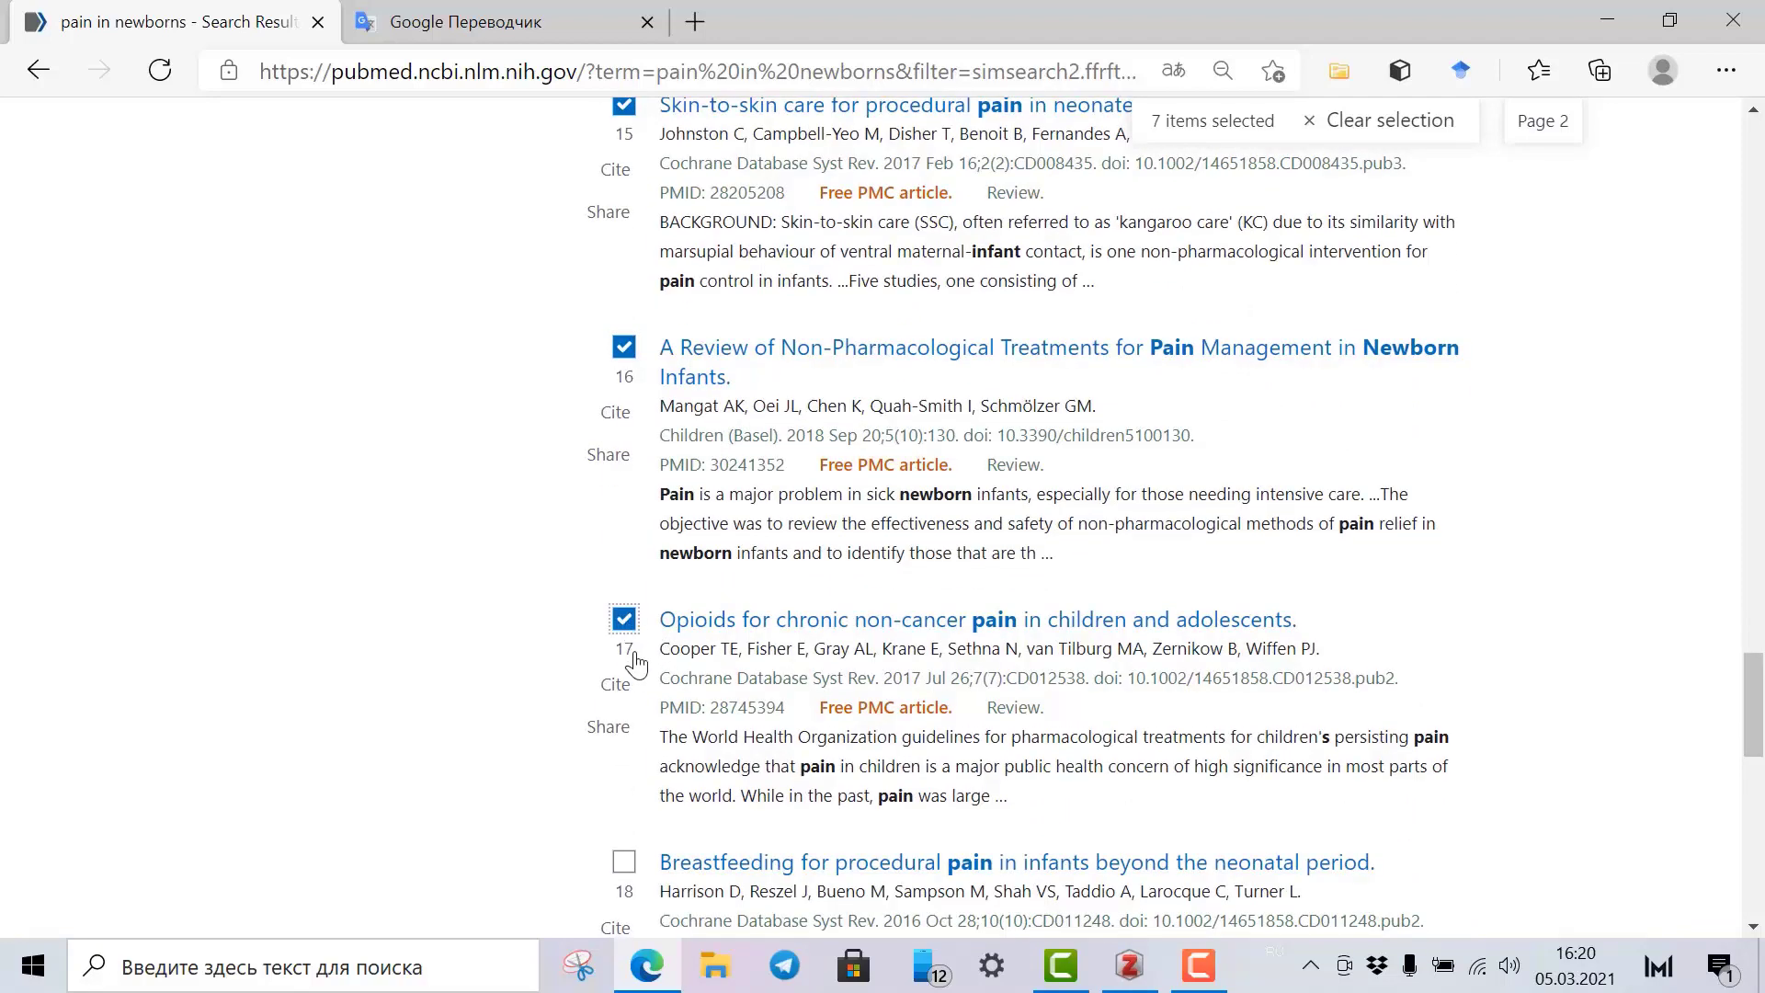
scroll(628, 643, "down", 3)
left_click(625, 614)
scroll(625, 589, "down", 7)
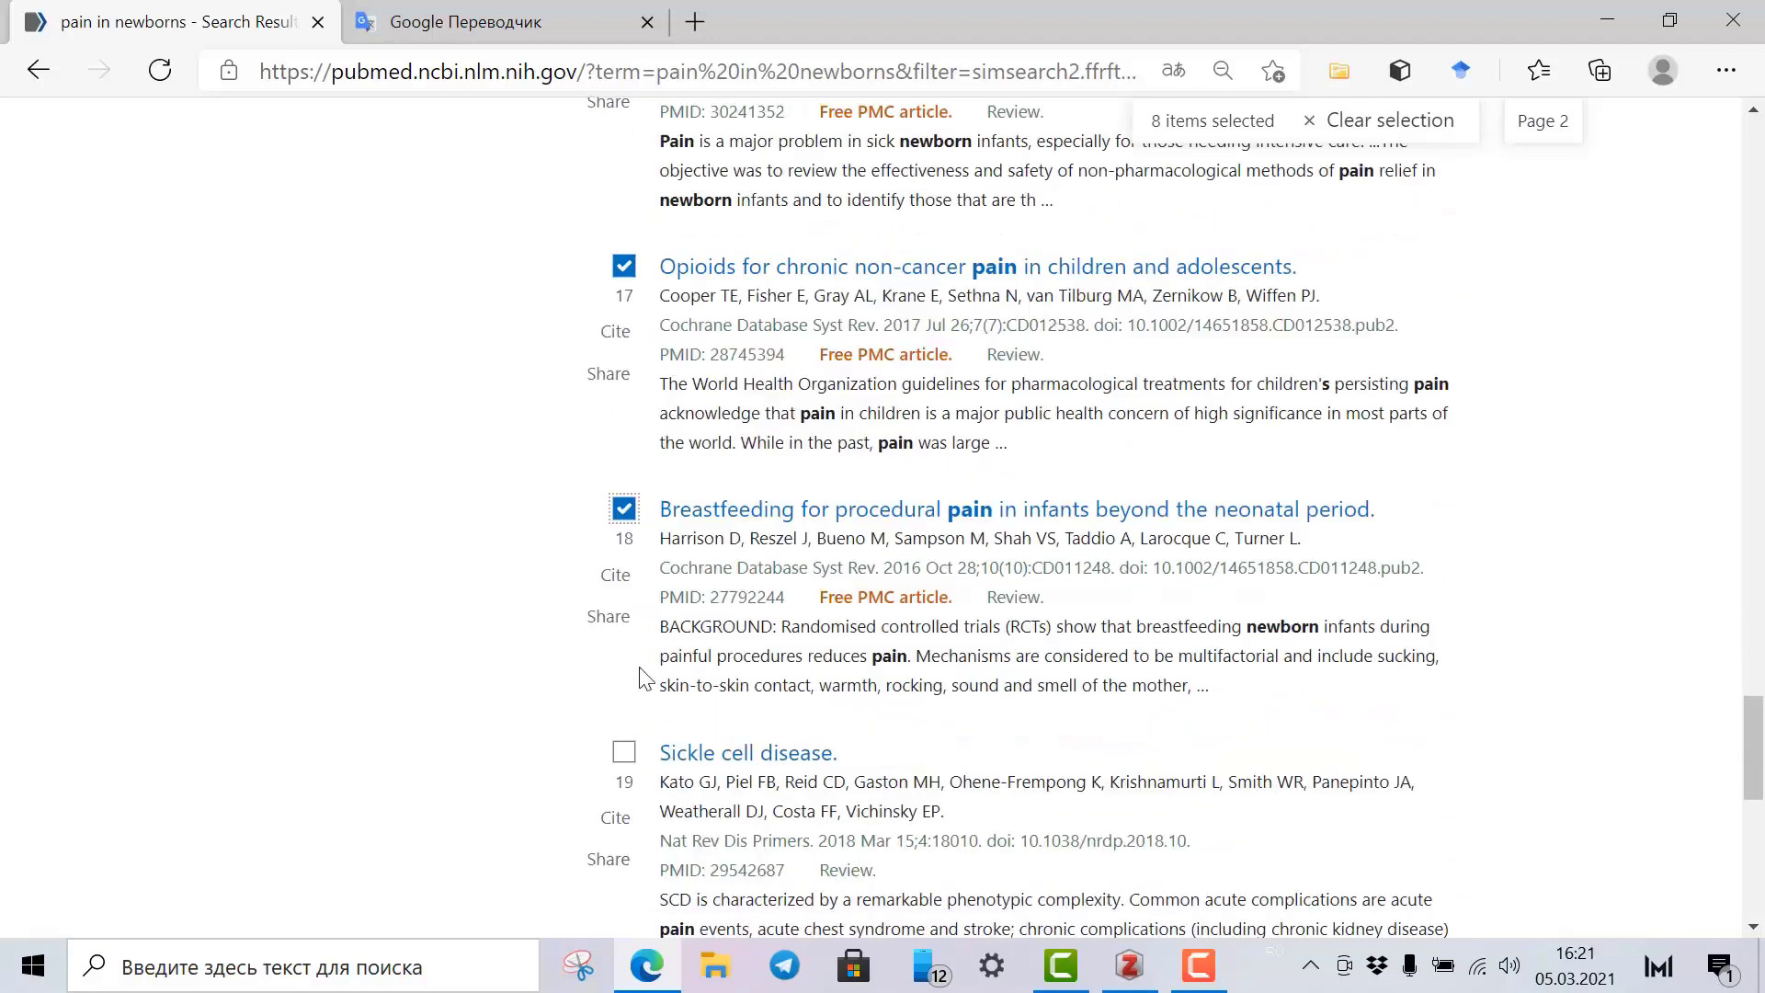
left_click(624, 493)
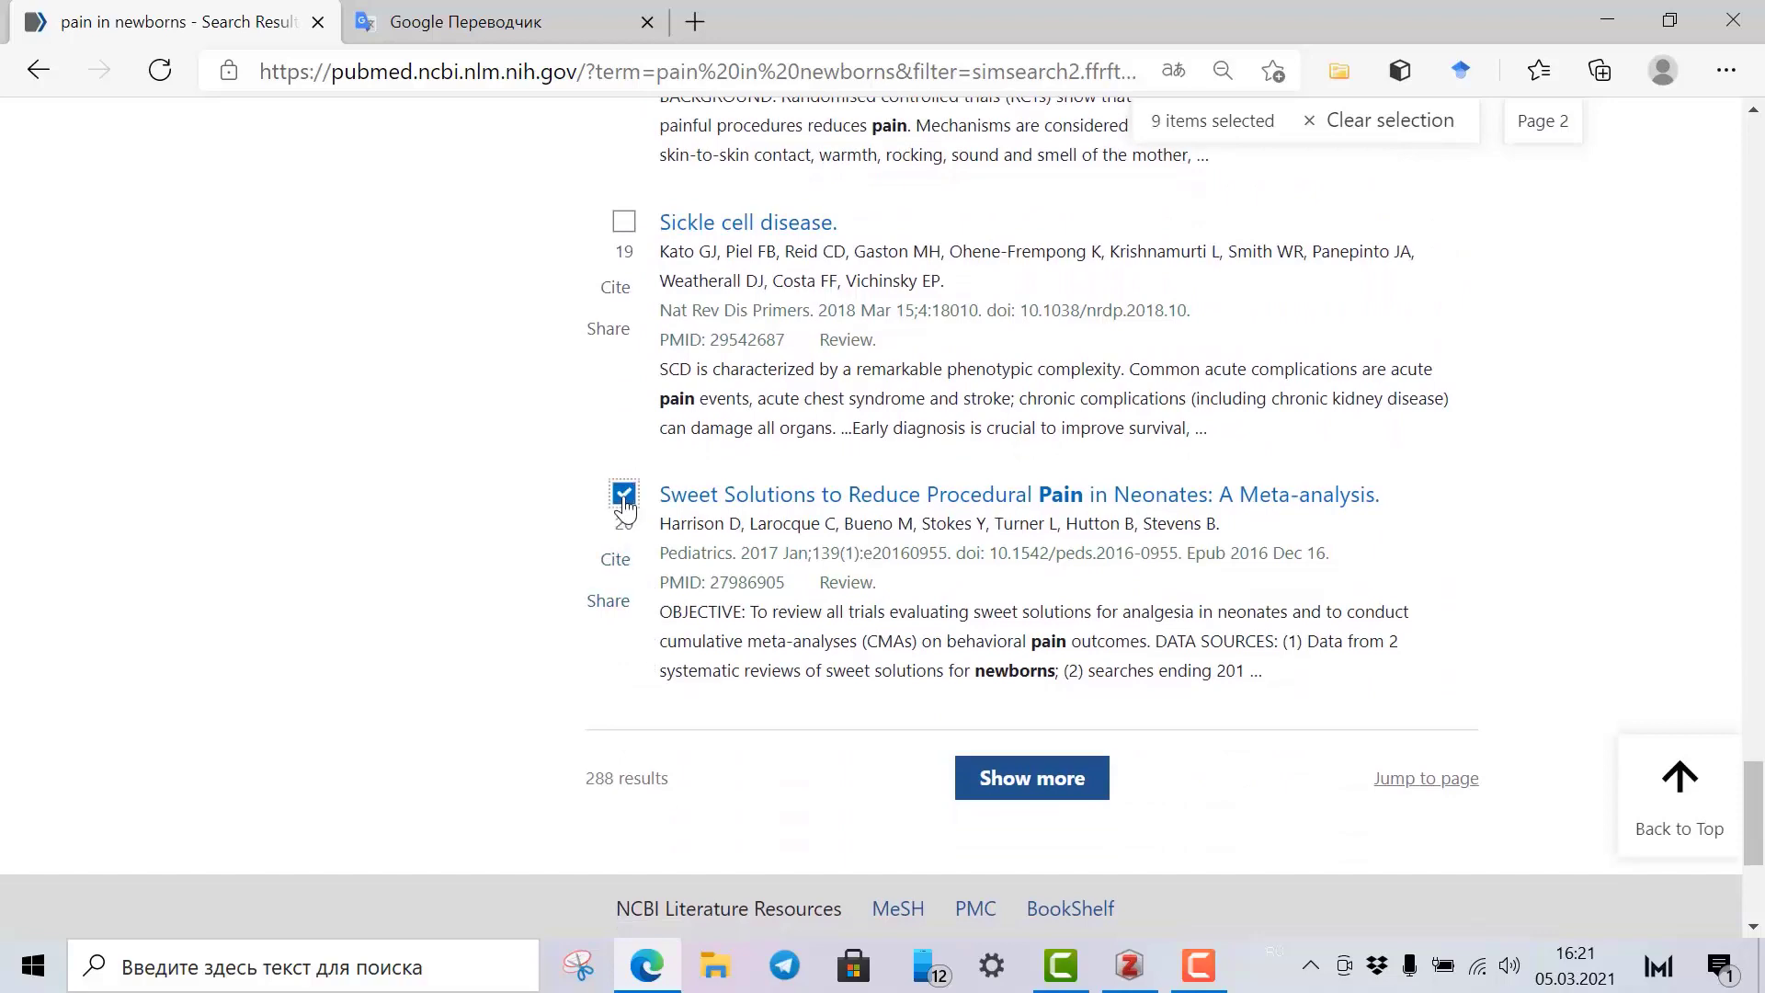
left_click(1338, 71)
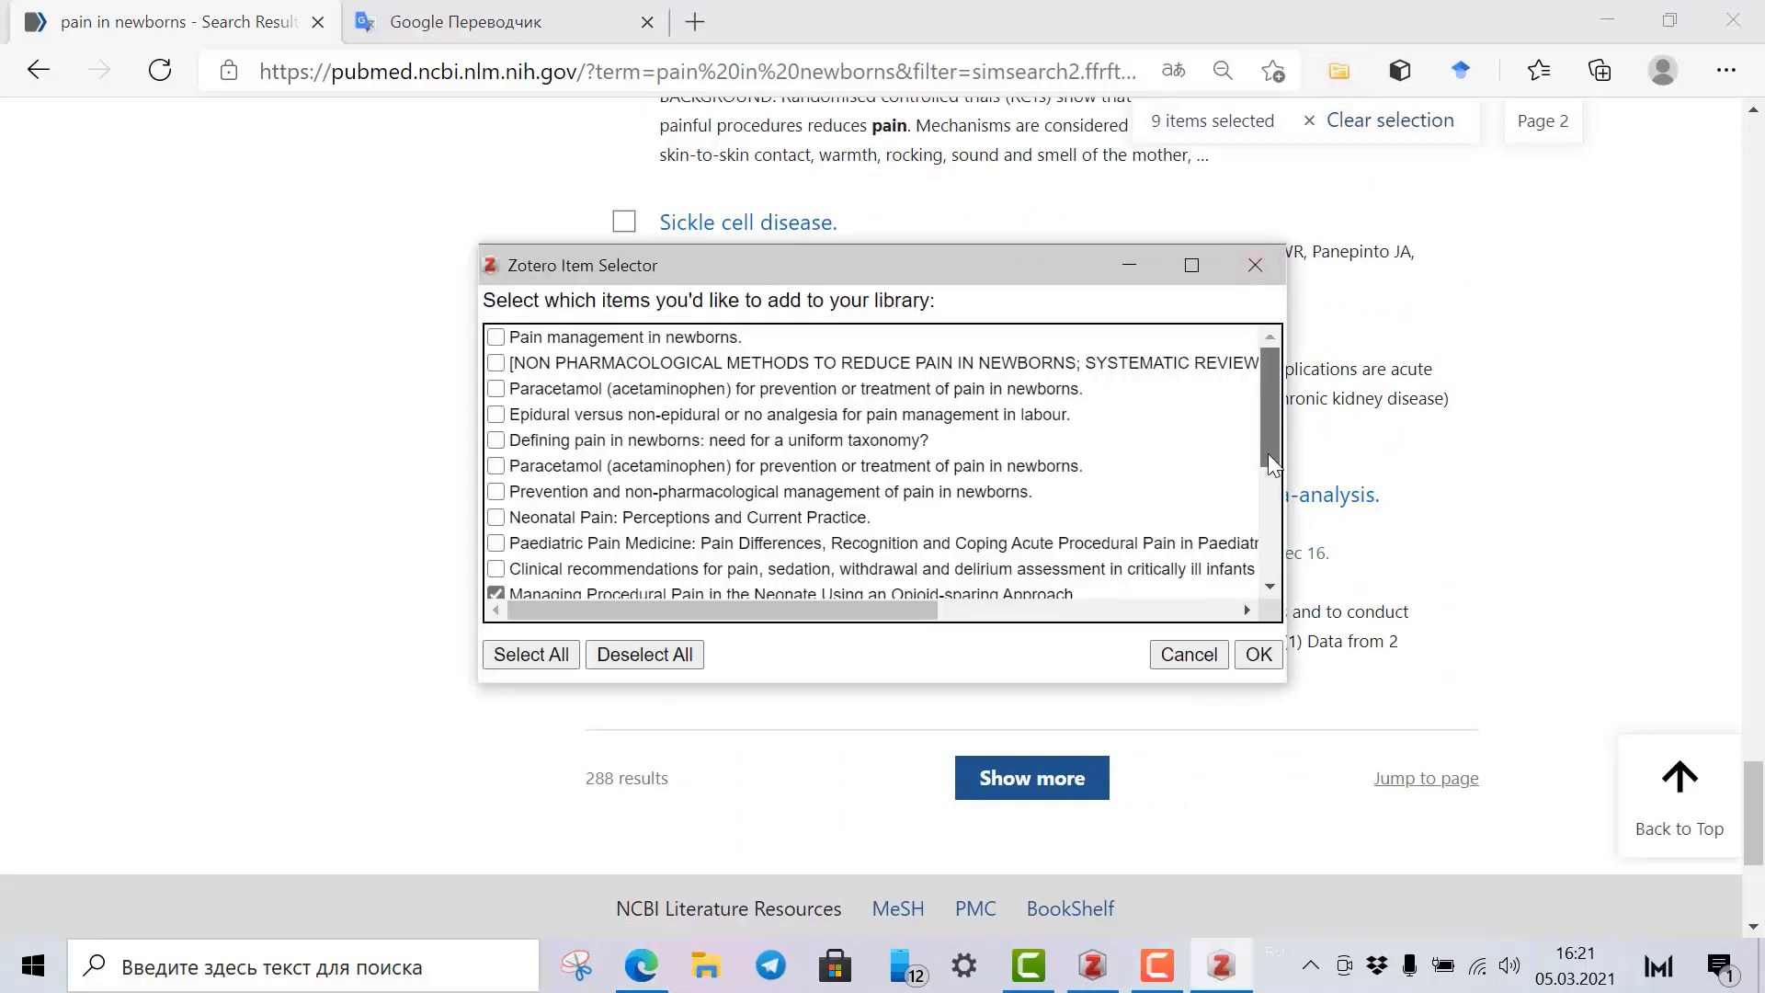
Review the chosen titles in the Item Selector and save them to Zotero.
left_click_drag(1267, 455, 1260, 590)
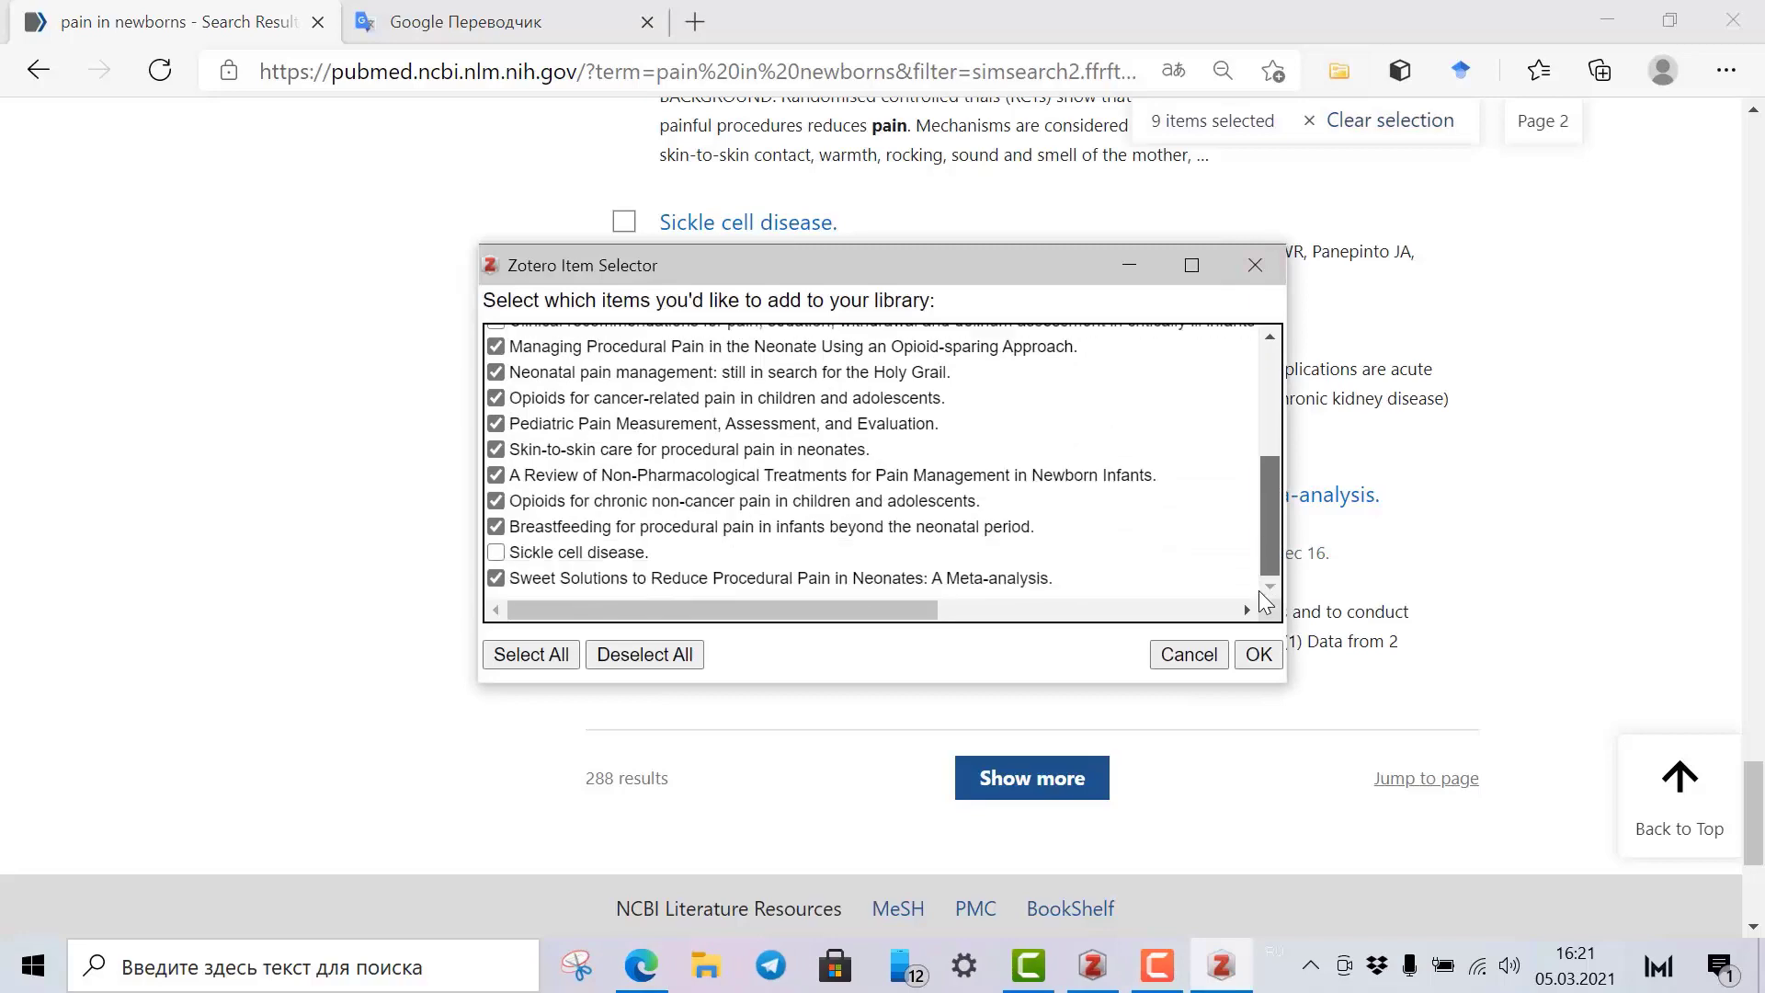
left_click(1259, 655)
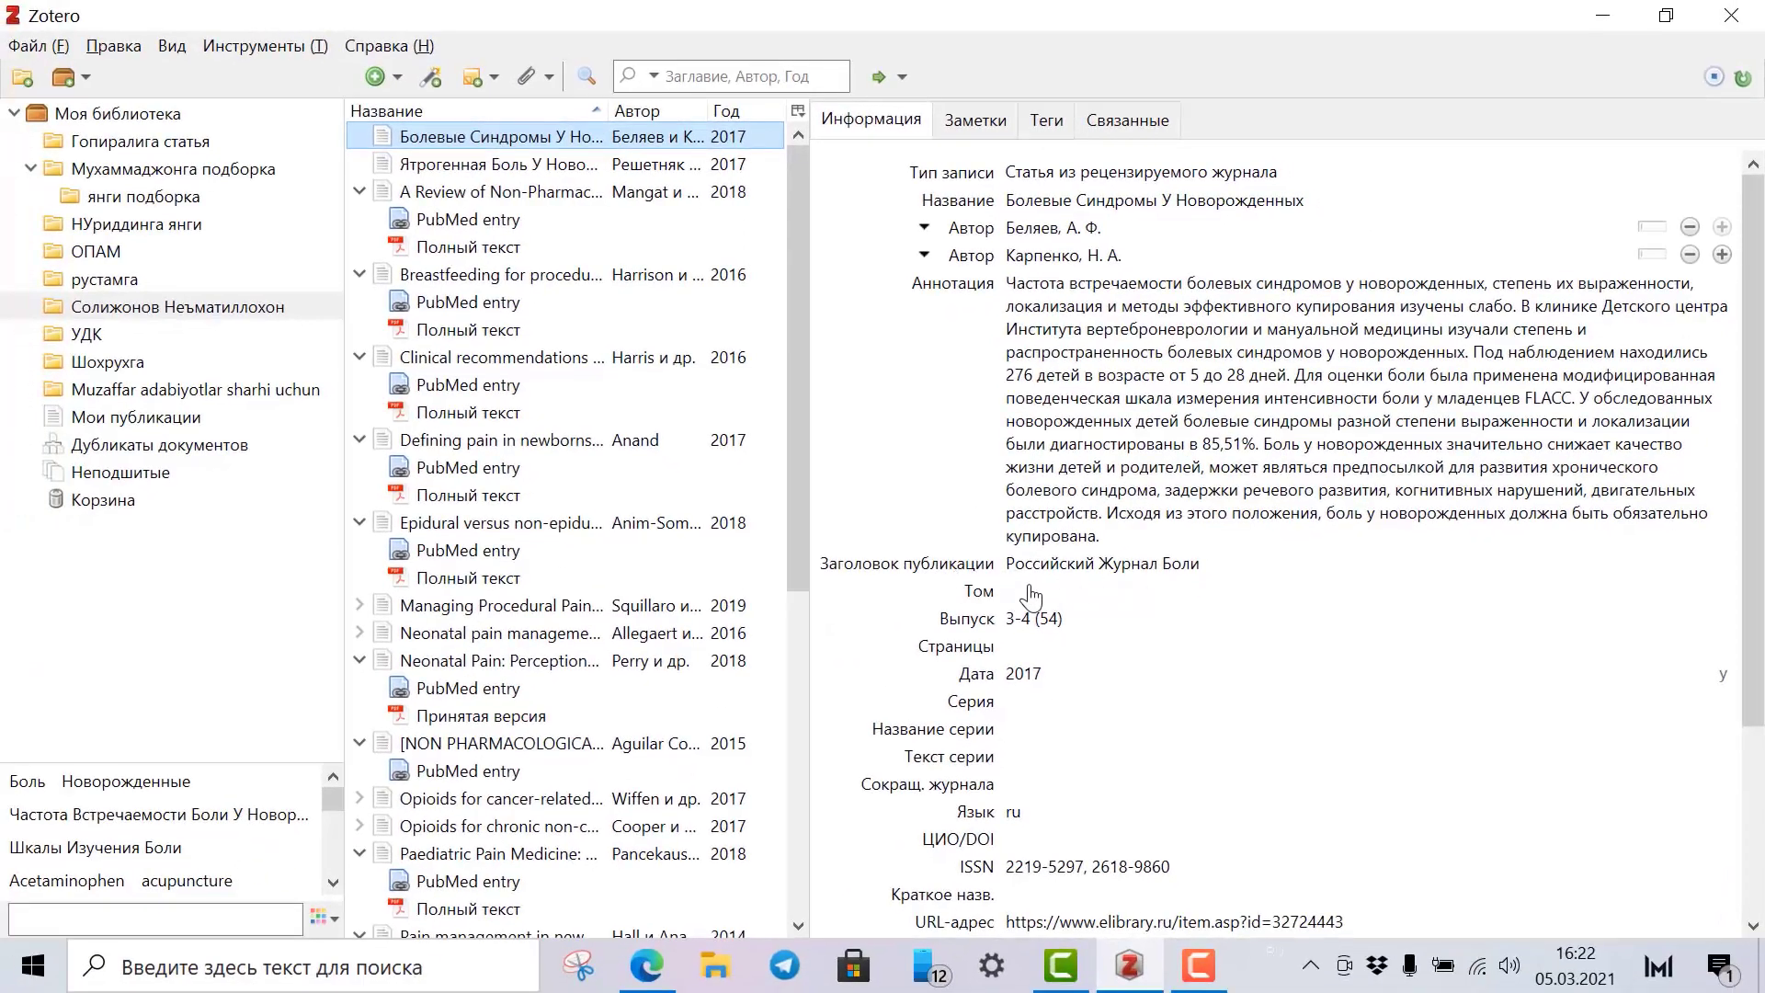
Collapse all items so the collection shows only its 21 parent articles.
scroll(1057, 882, "down", 3)
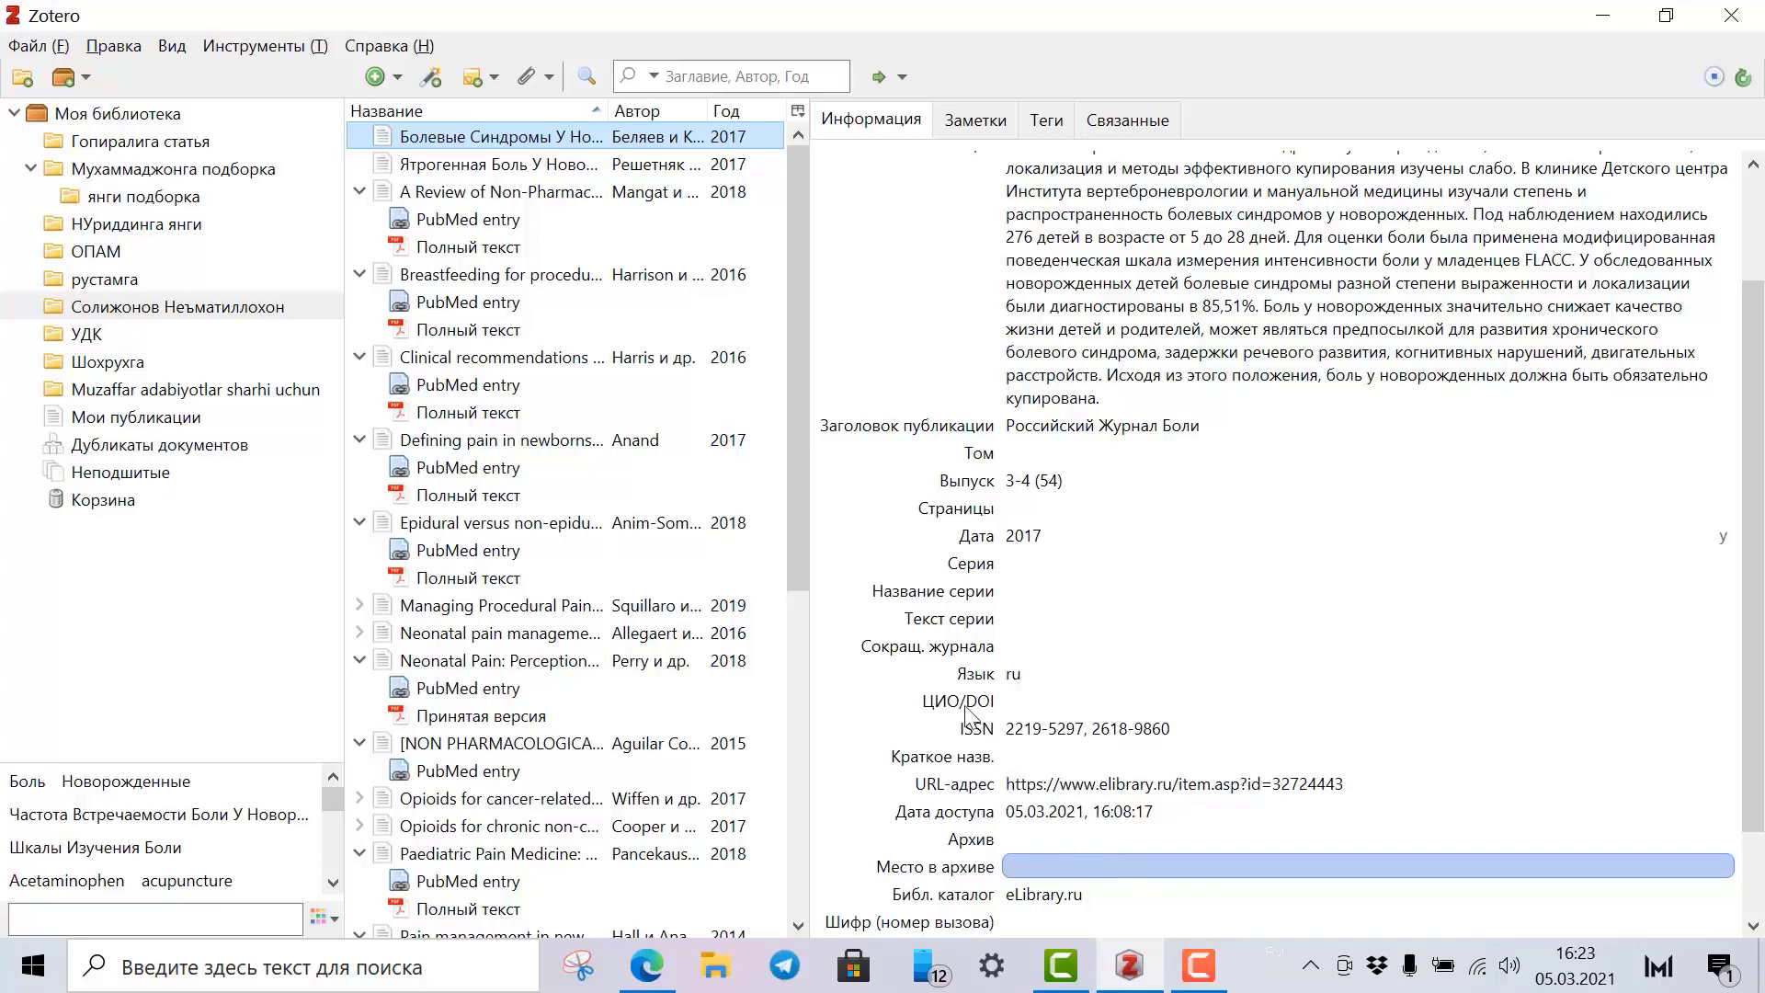
scroll(904, 931, "down", 3)
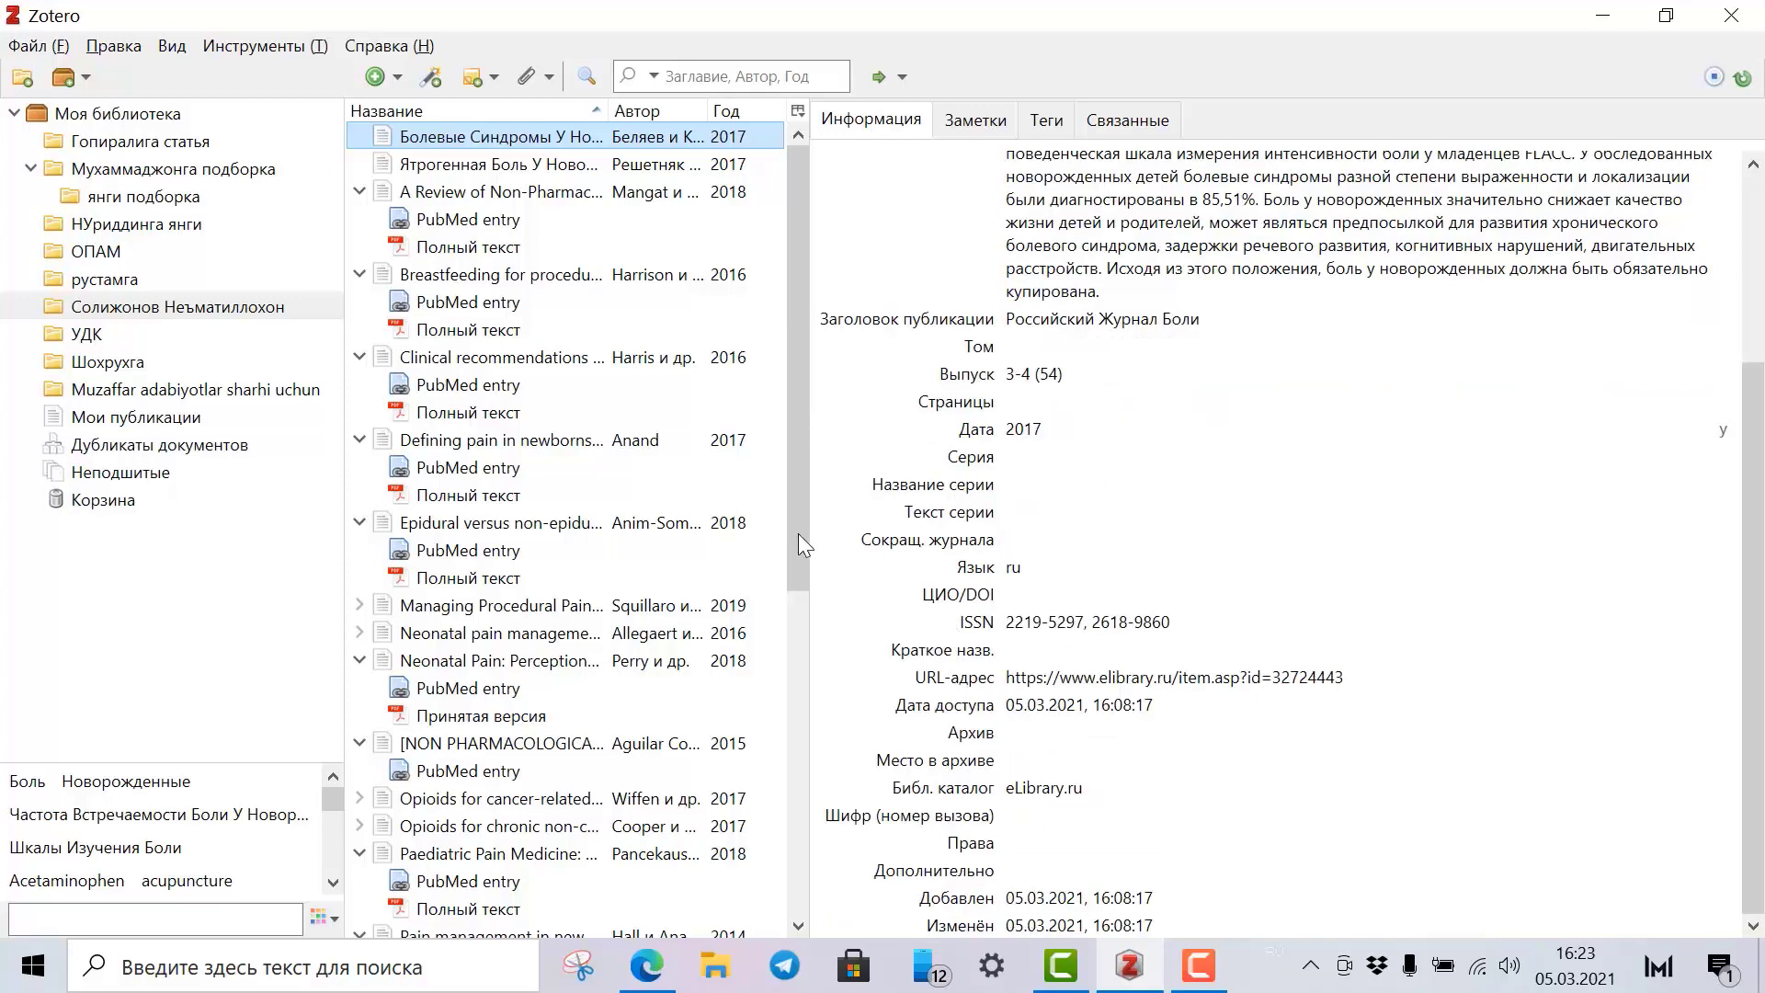
left_click_drag(798, 533, 789, 913)
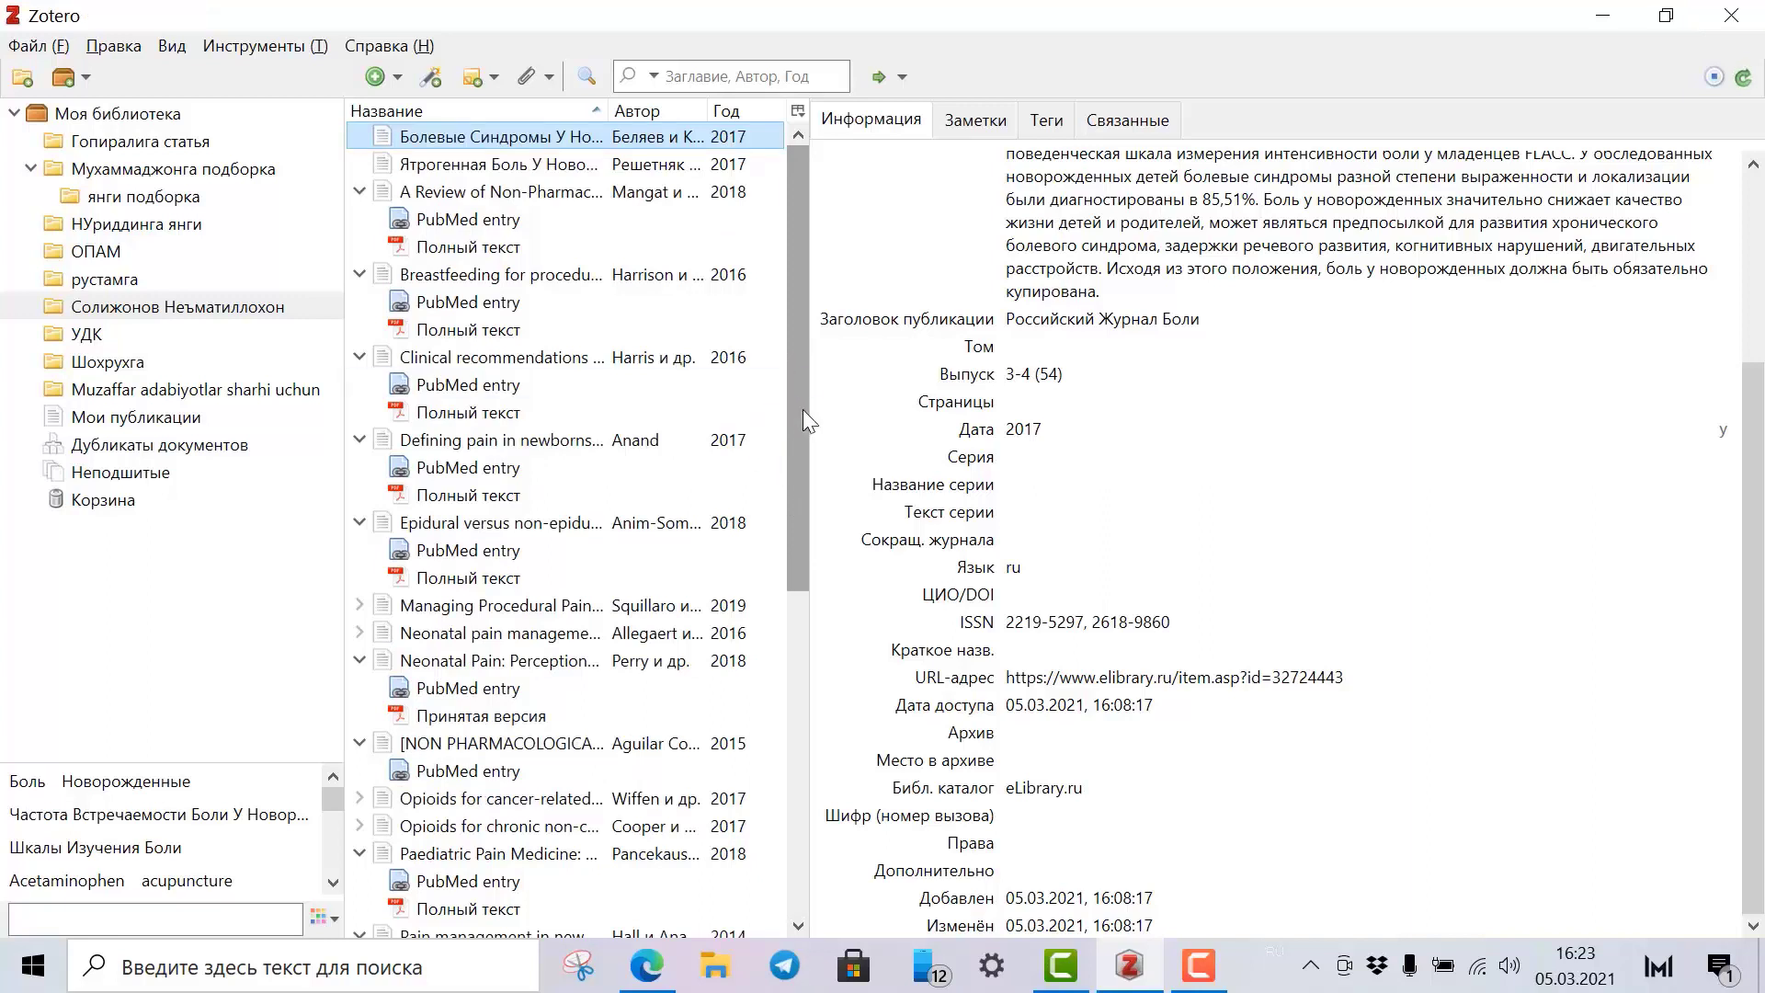
key("minus")
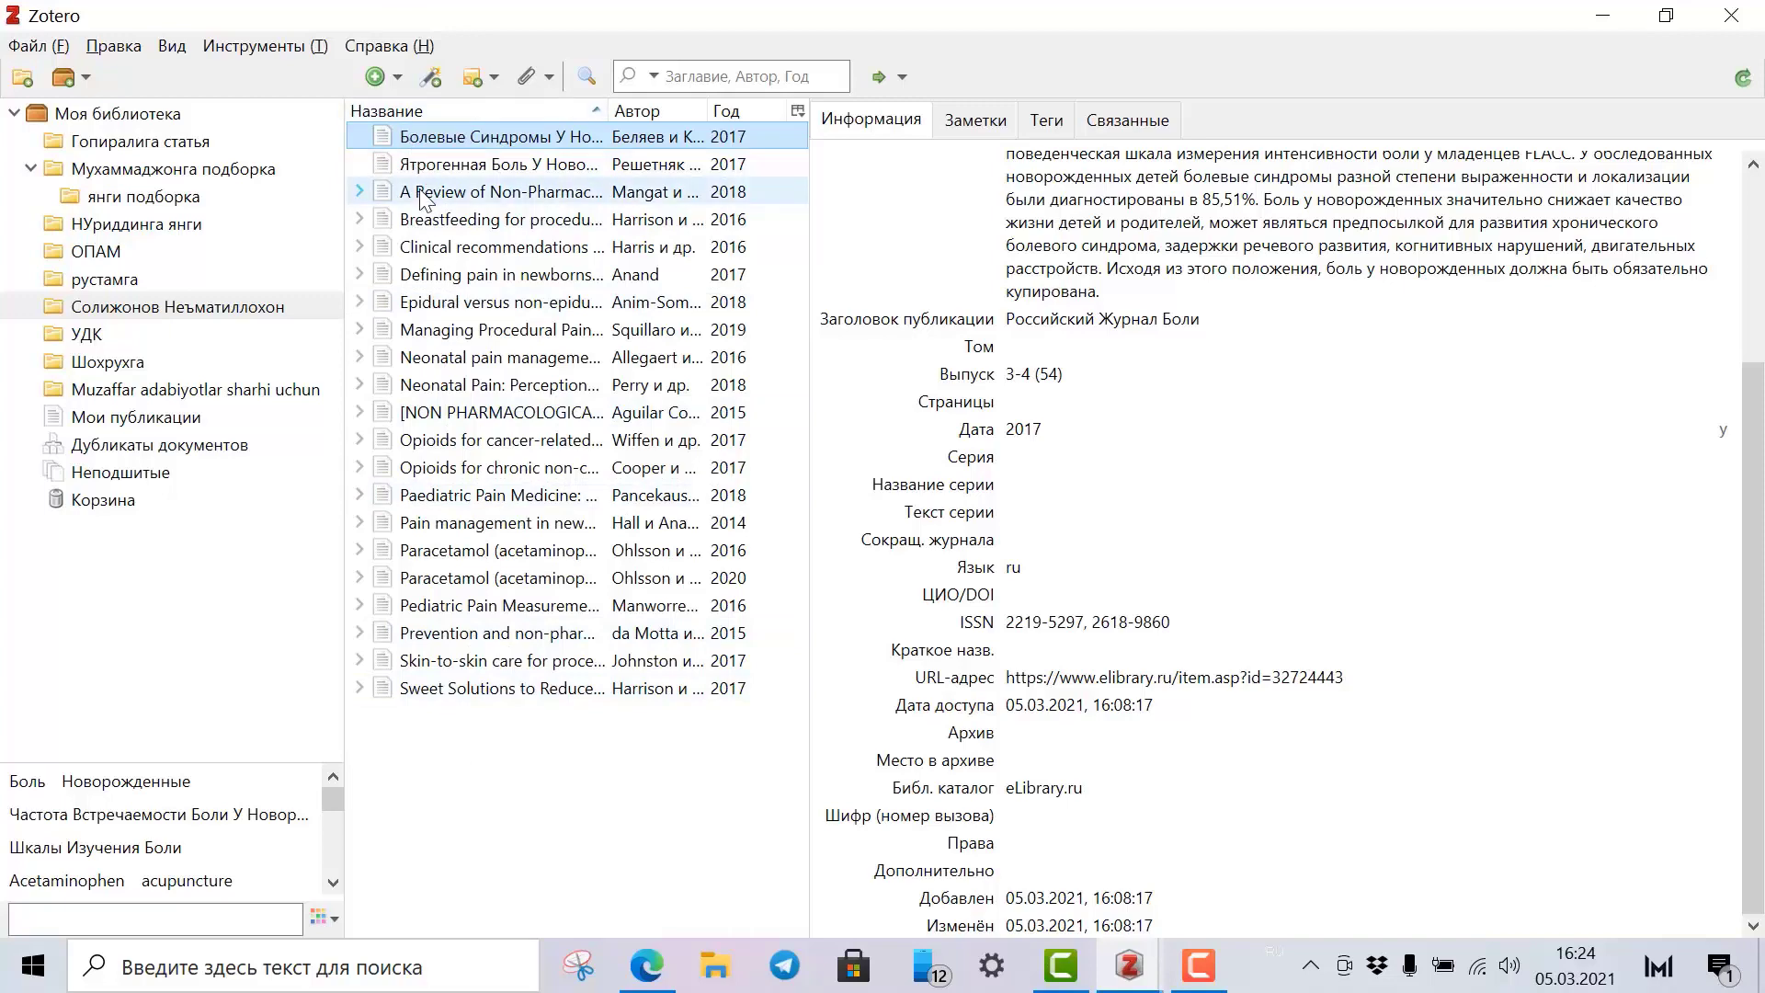
key("shift+Down")
key("shift+Down")
key("shift+Down")
key("shift+Down")
key("shift+Down")
key("shift+Down")
key("shift+Down")
key("shift+Down")
key("shift+Down")
key("shift+Down")
key("shift+Down")
key("shift+Down")
key("shift+Down")
key("shift+Down")
key("shift+Down")
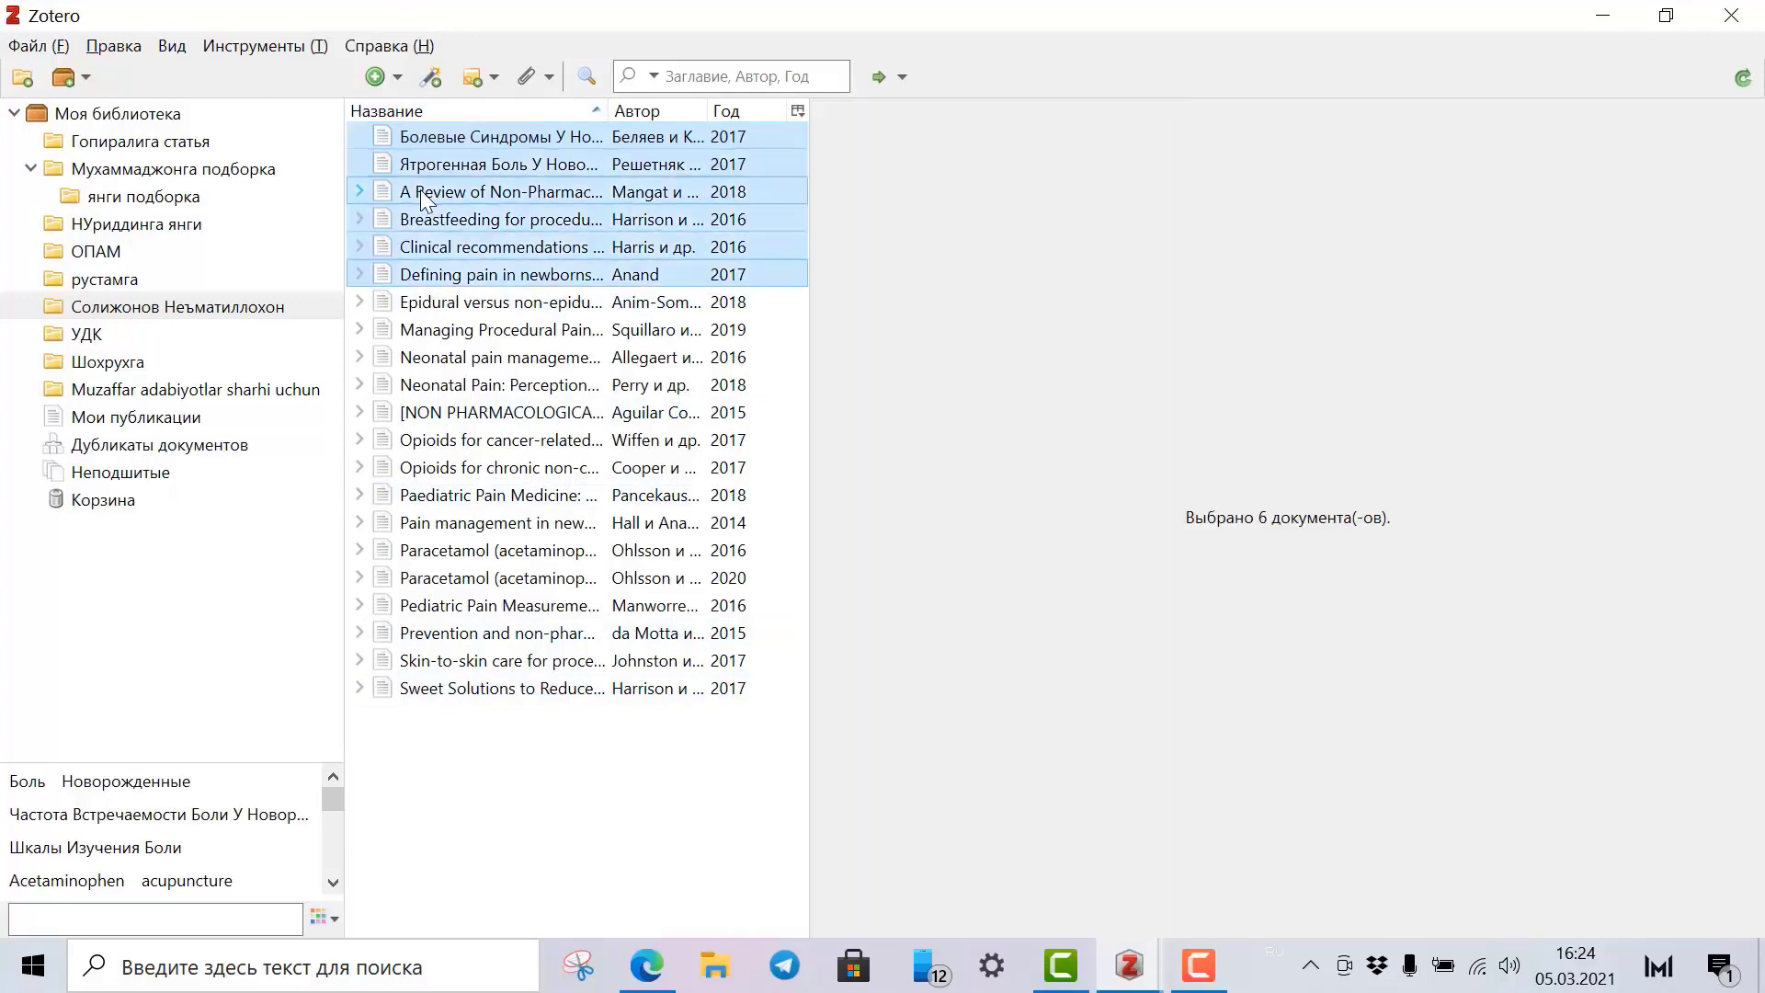
Select all 21 items and create a report with 'Создать отчет из документов...'.
key("shift+Down")
key("shift+Down")
key("shift+Down")
key("shift+Down")
key("shift+Down")
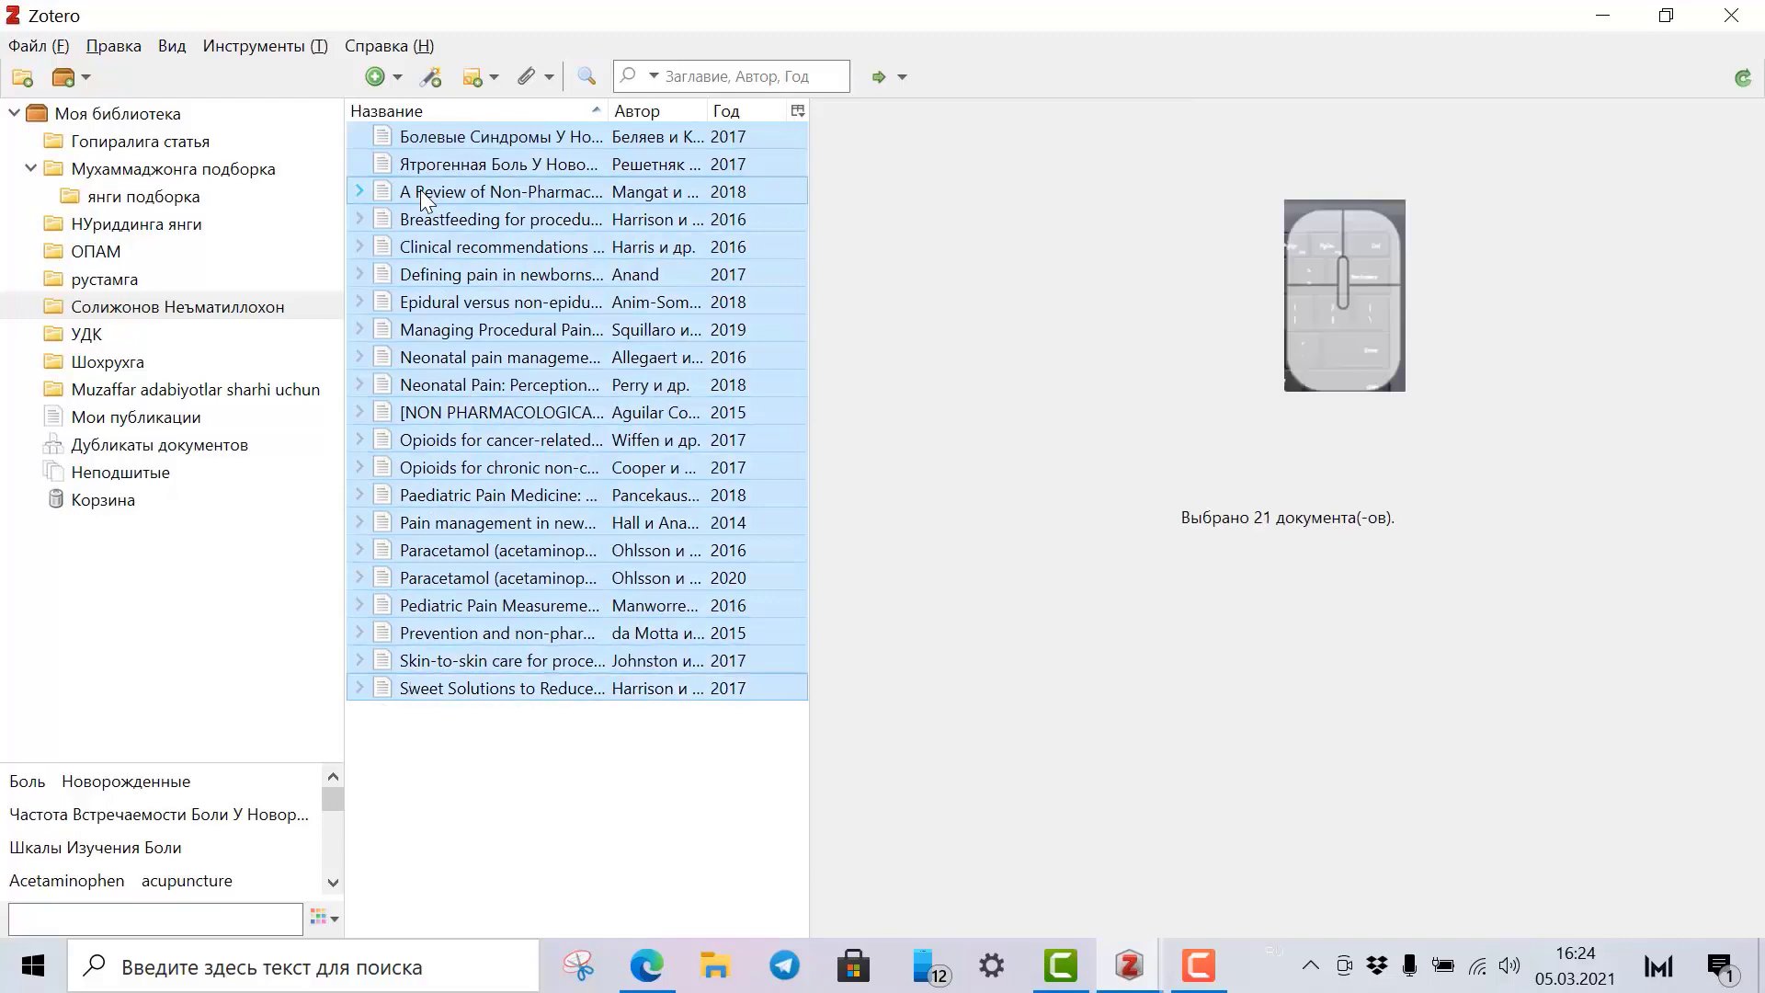
right_click(456, 168)
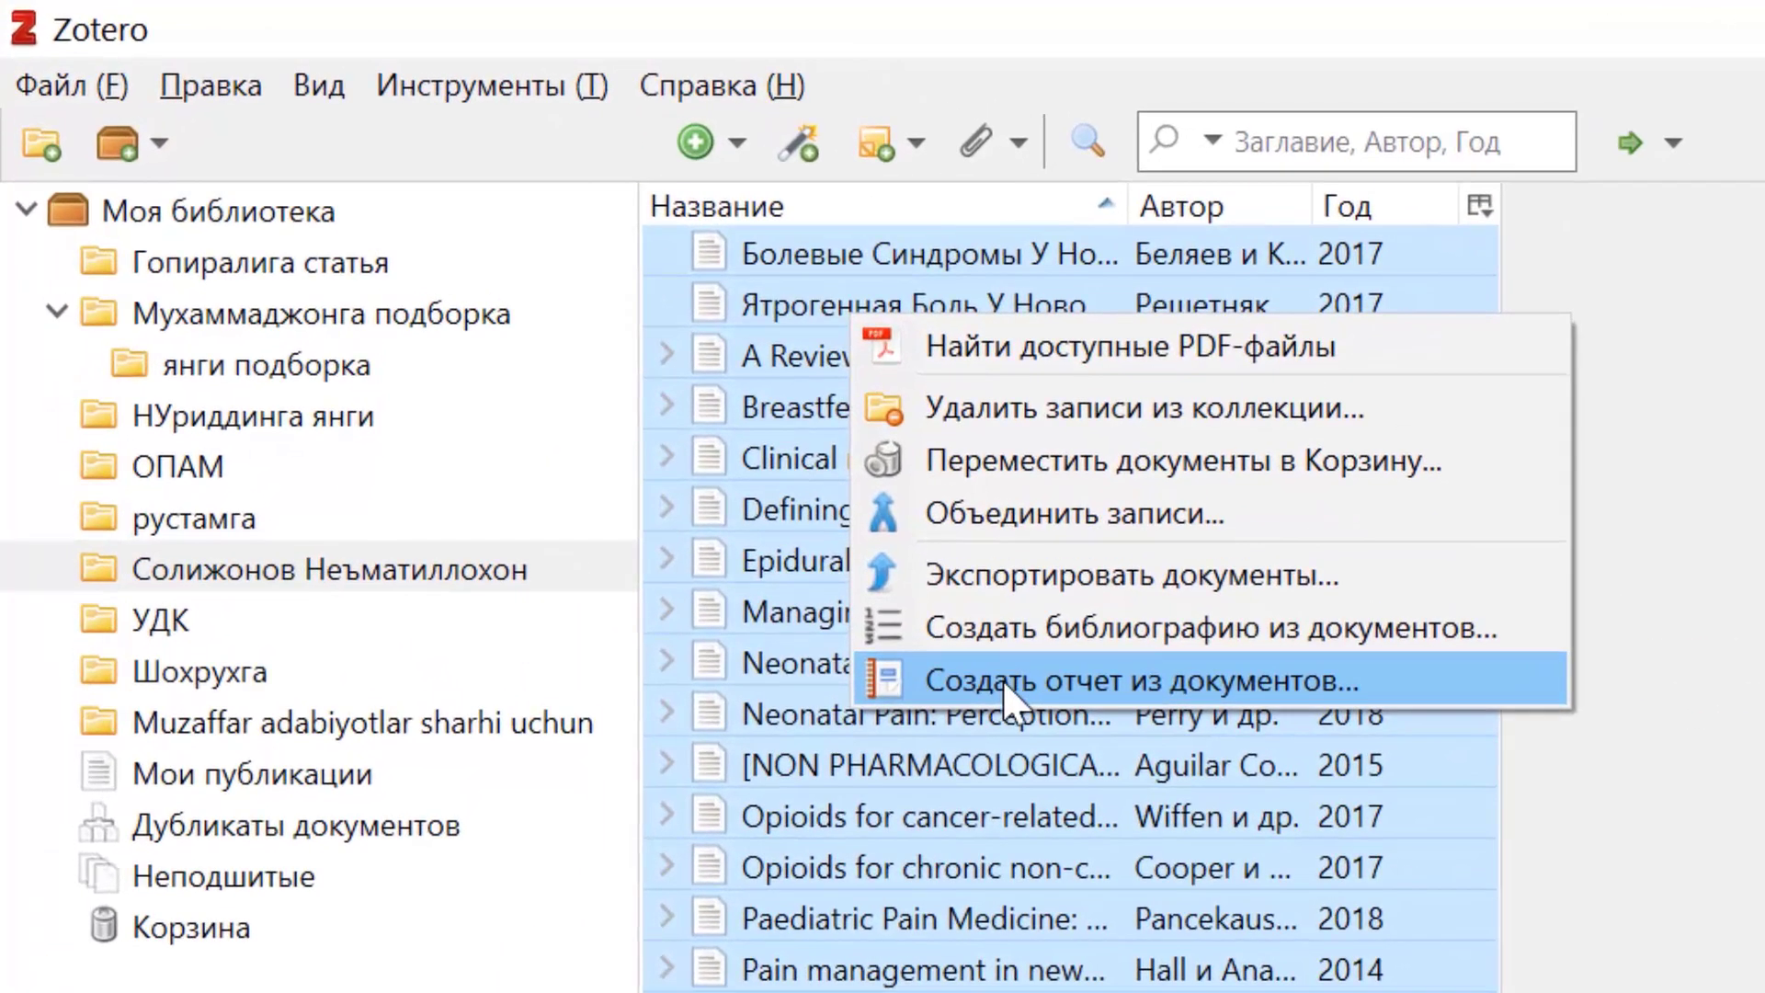
left_click(1005, 682)
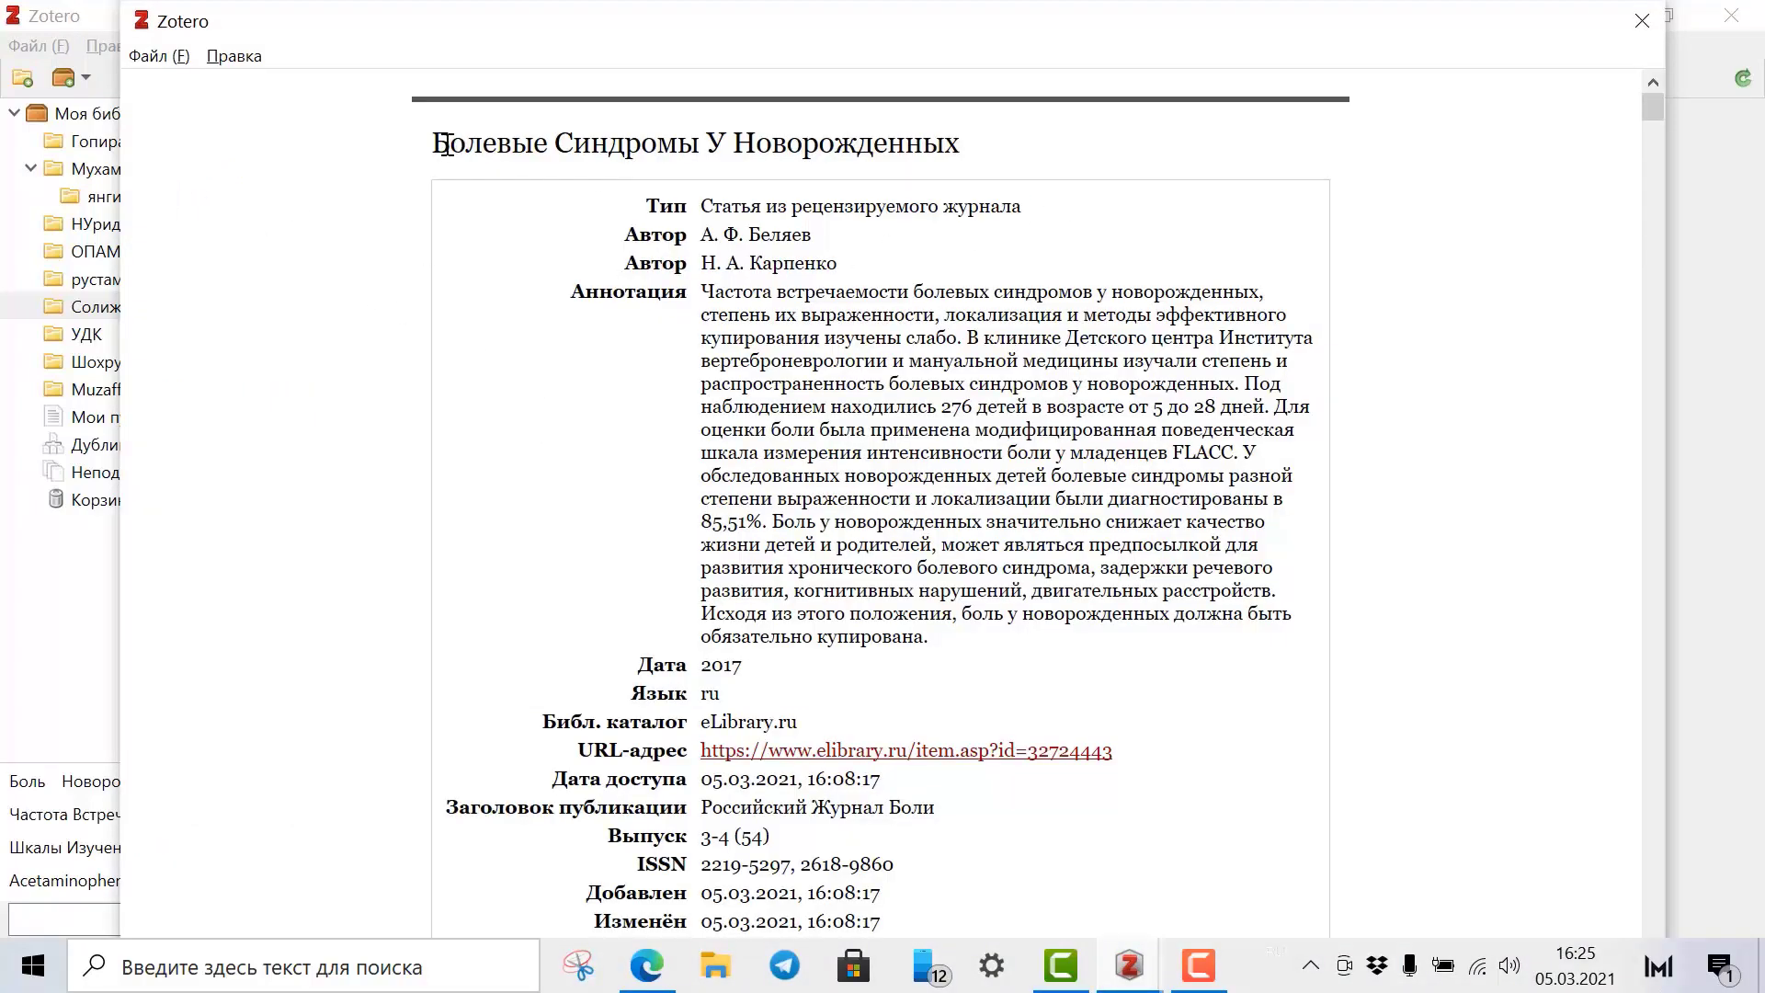
Scroll through the generated Zotero item report to review its entries.
left_click_drag(444, 145, 924, 150)
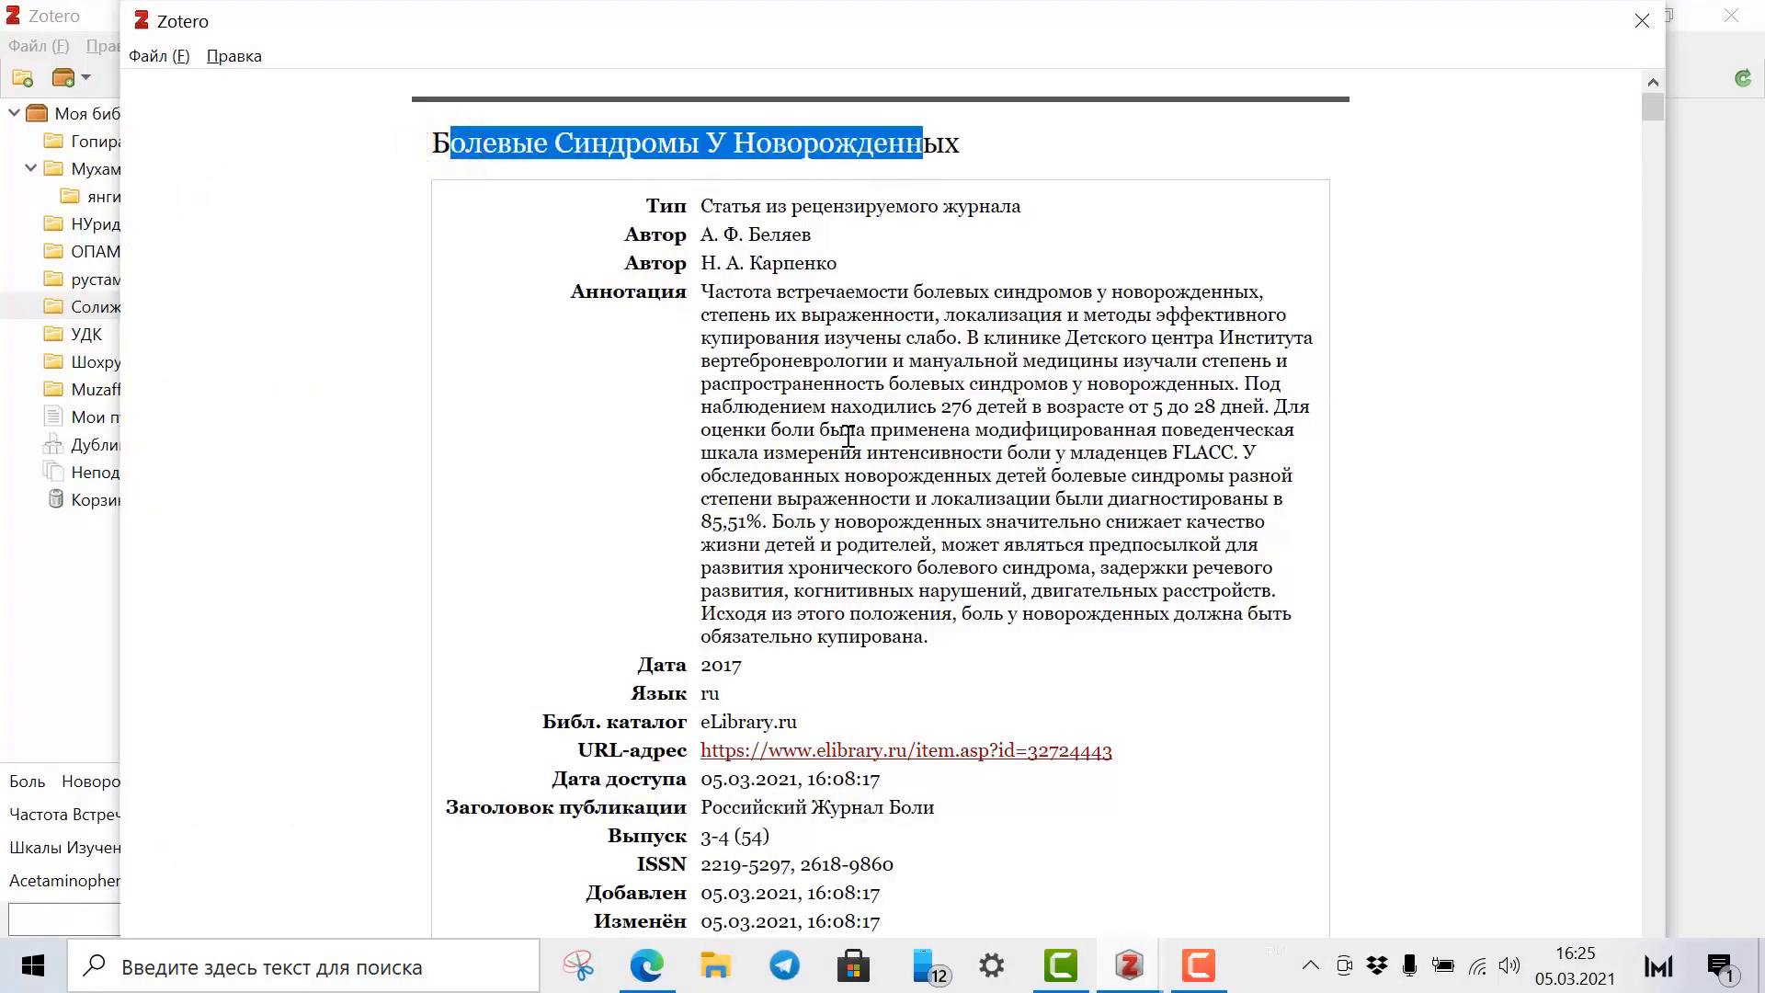
scroll(869, 509, "down", 5)
scroll(464, 457, "up", 6)
scroll(614, 579, "down", 8)
scroll(612, 566, "down", 5)
scroll(570, 386, "up", 2)
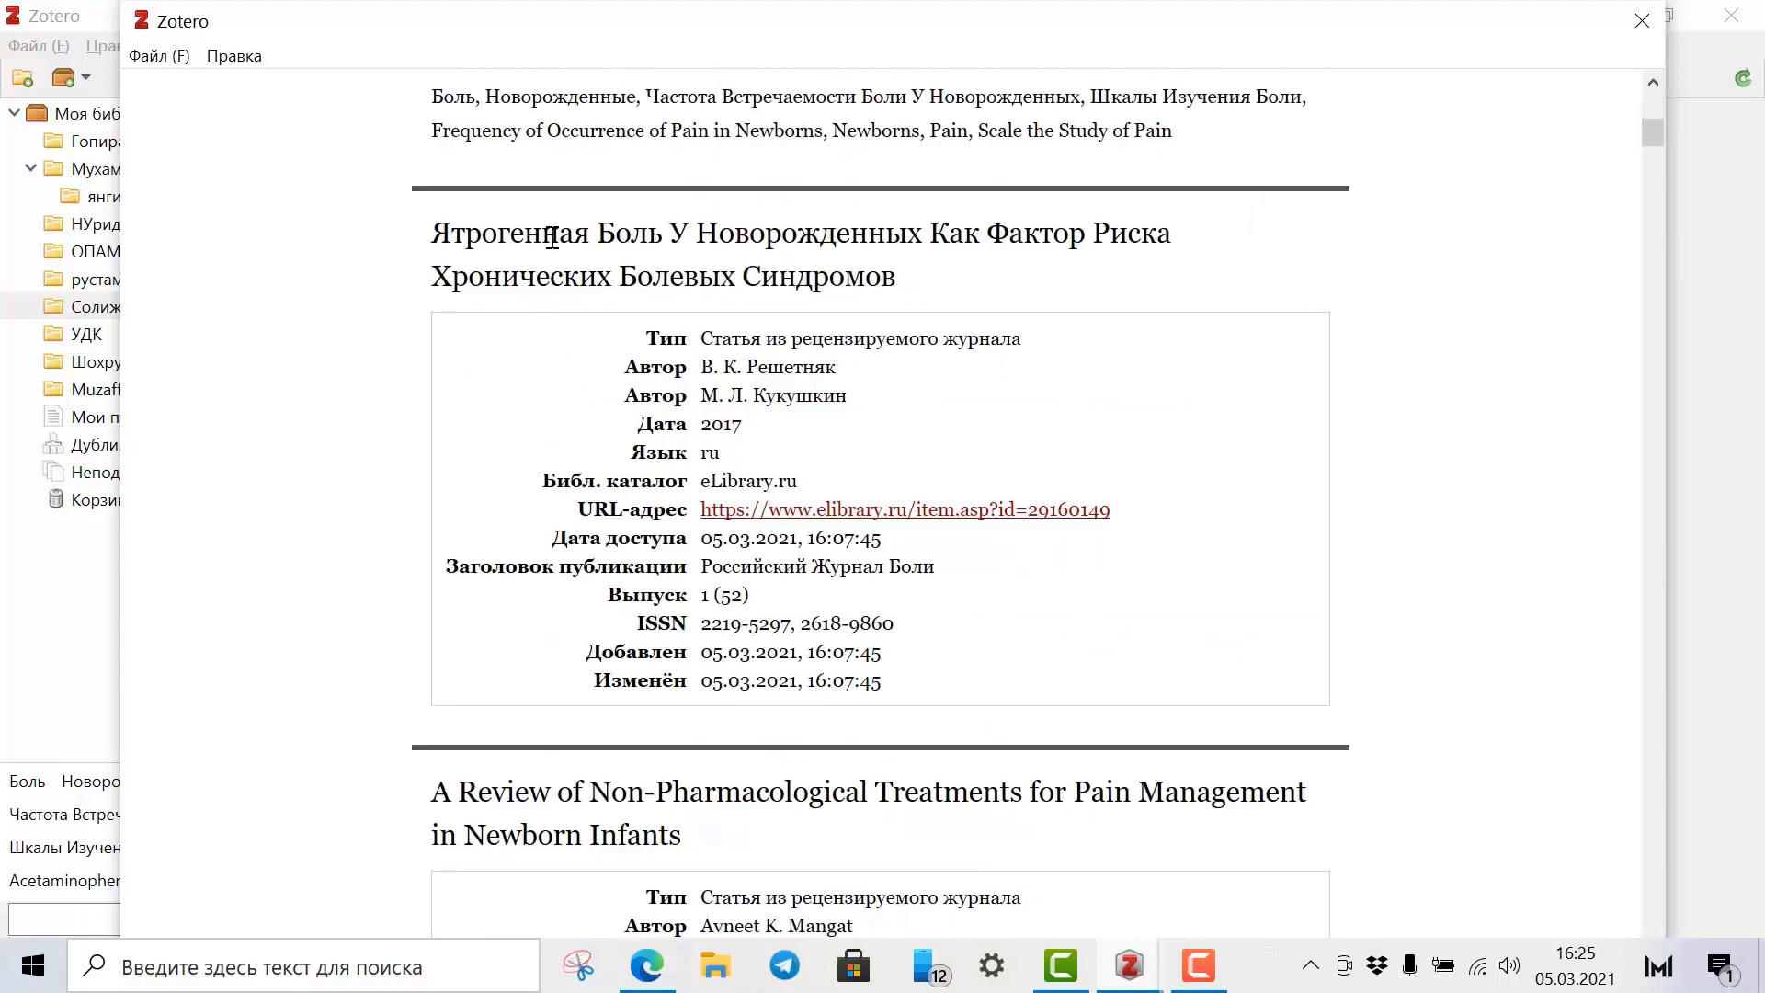
scroll(848, 631, "down", 20)
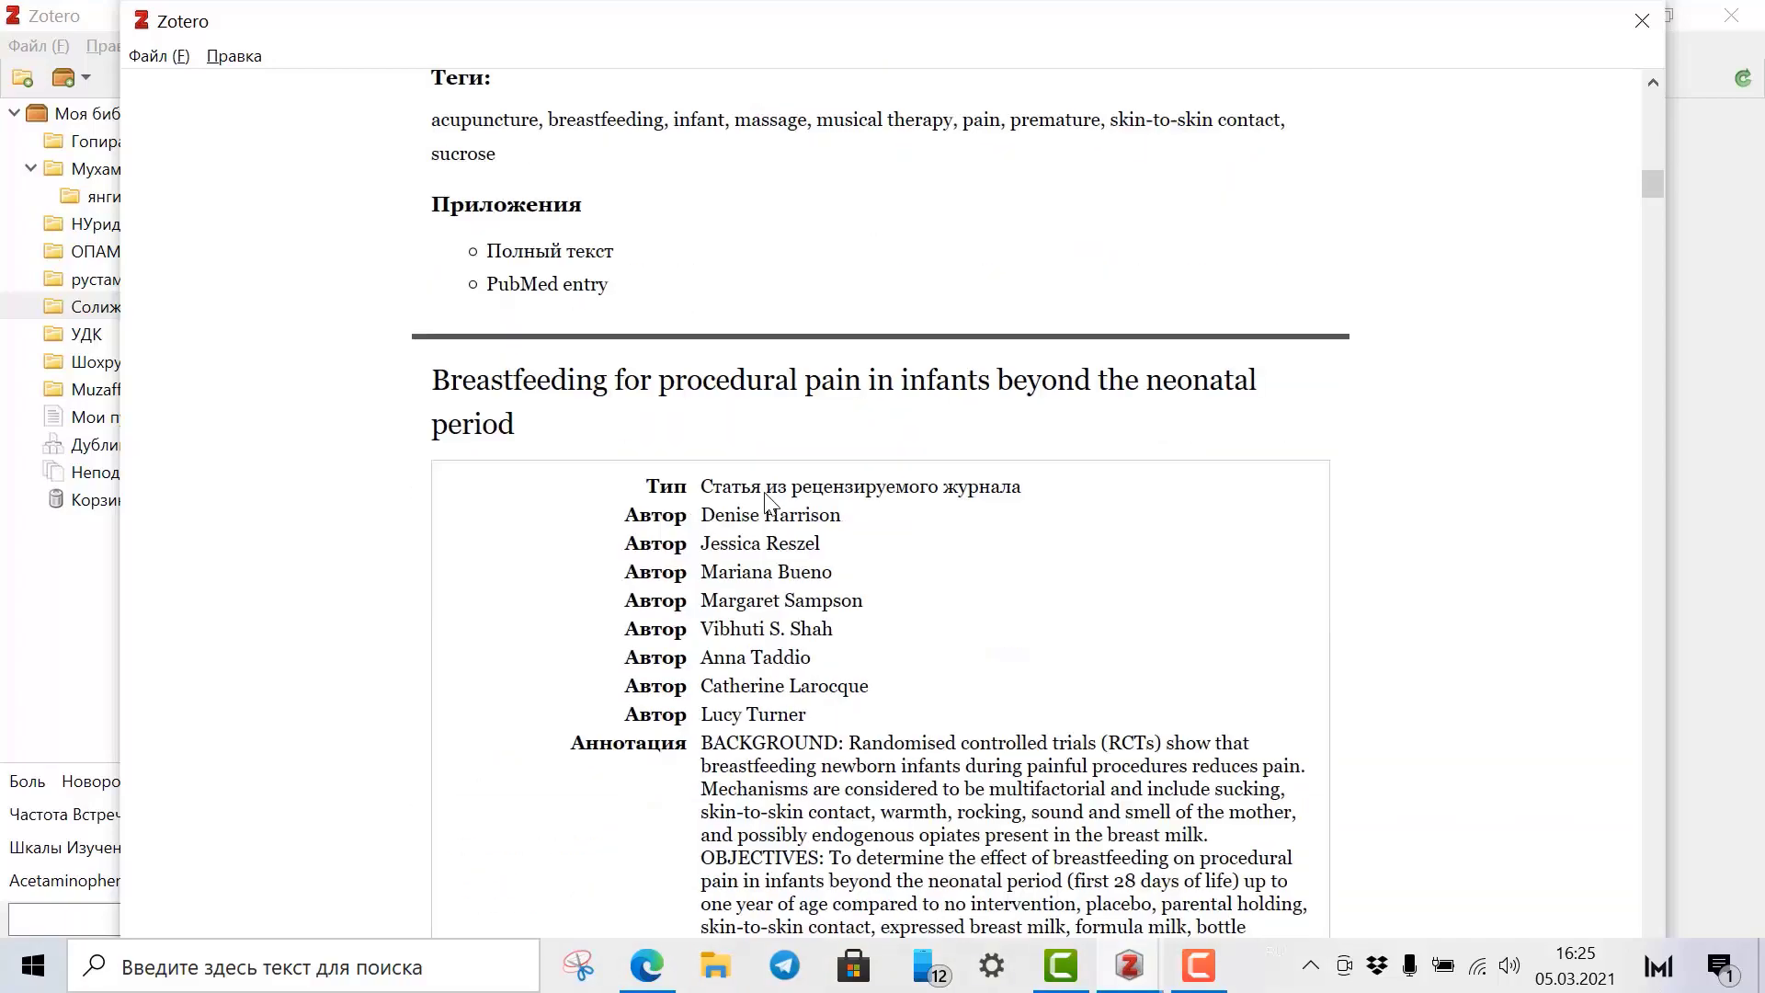
scroll(766, 493, "down", 15)
scroll(827, 533, "up", 8)
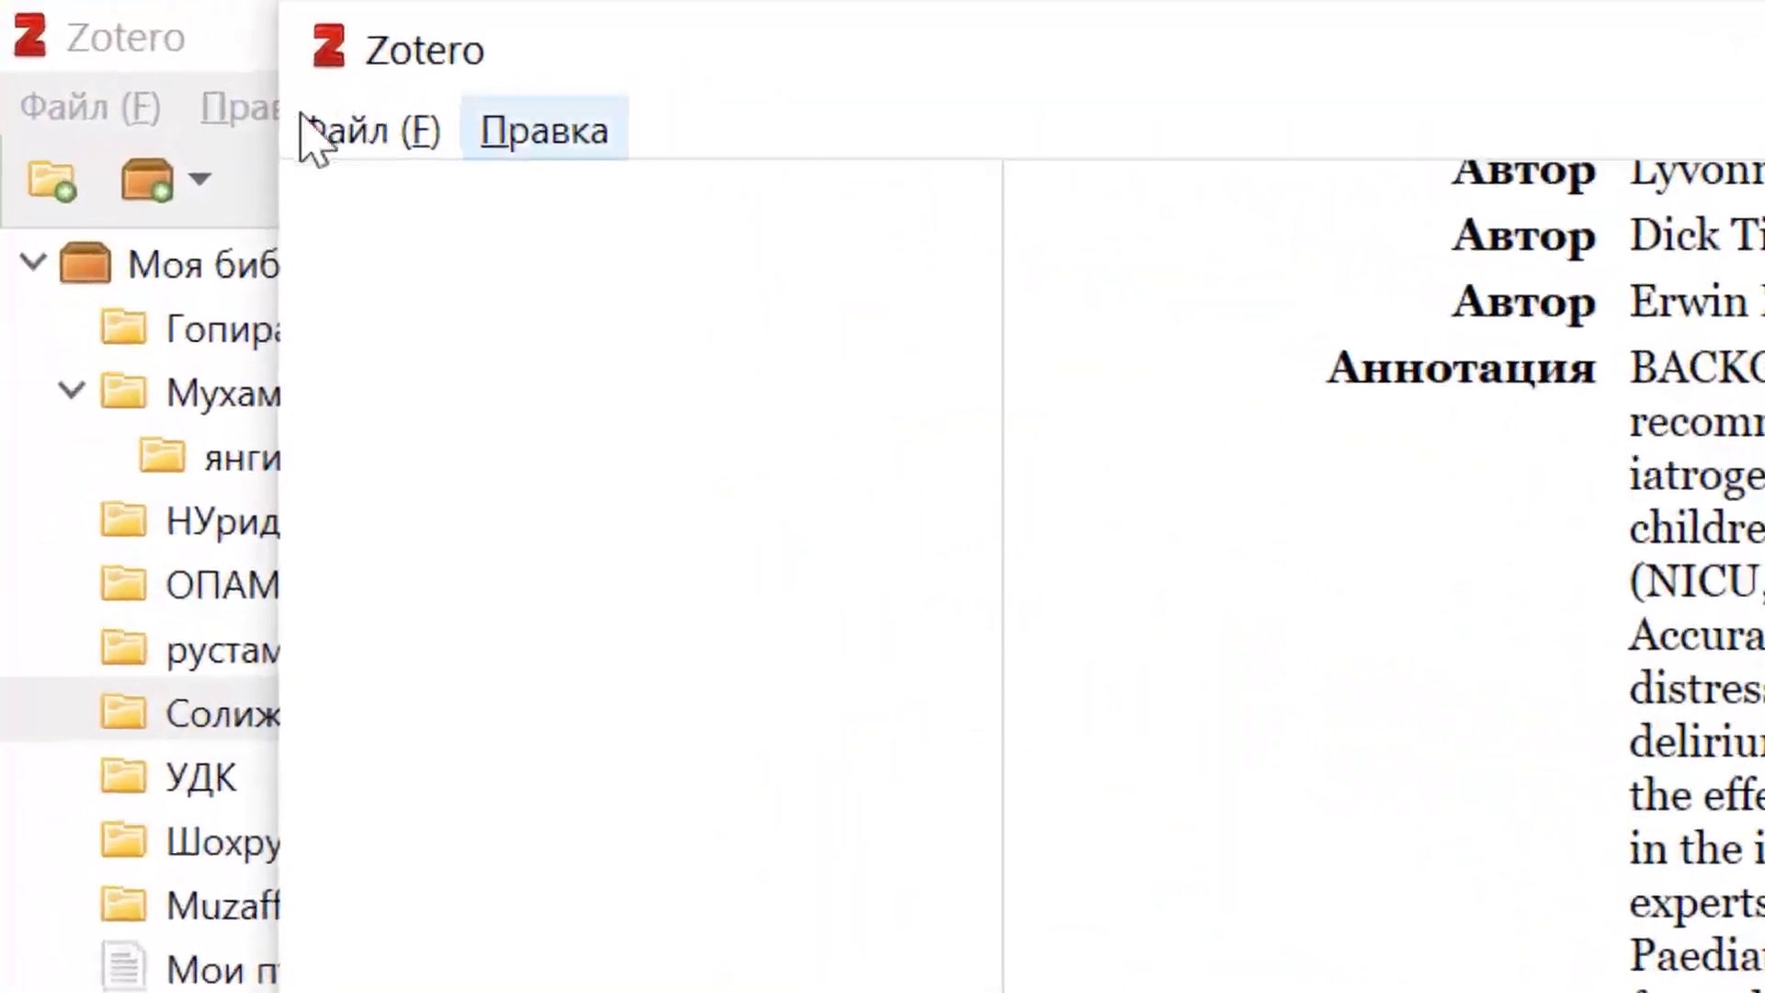
Save the report to the desktop as 'Отчет Zotero' plus the user's name, then close it.
left_click(317, 133)
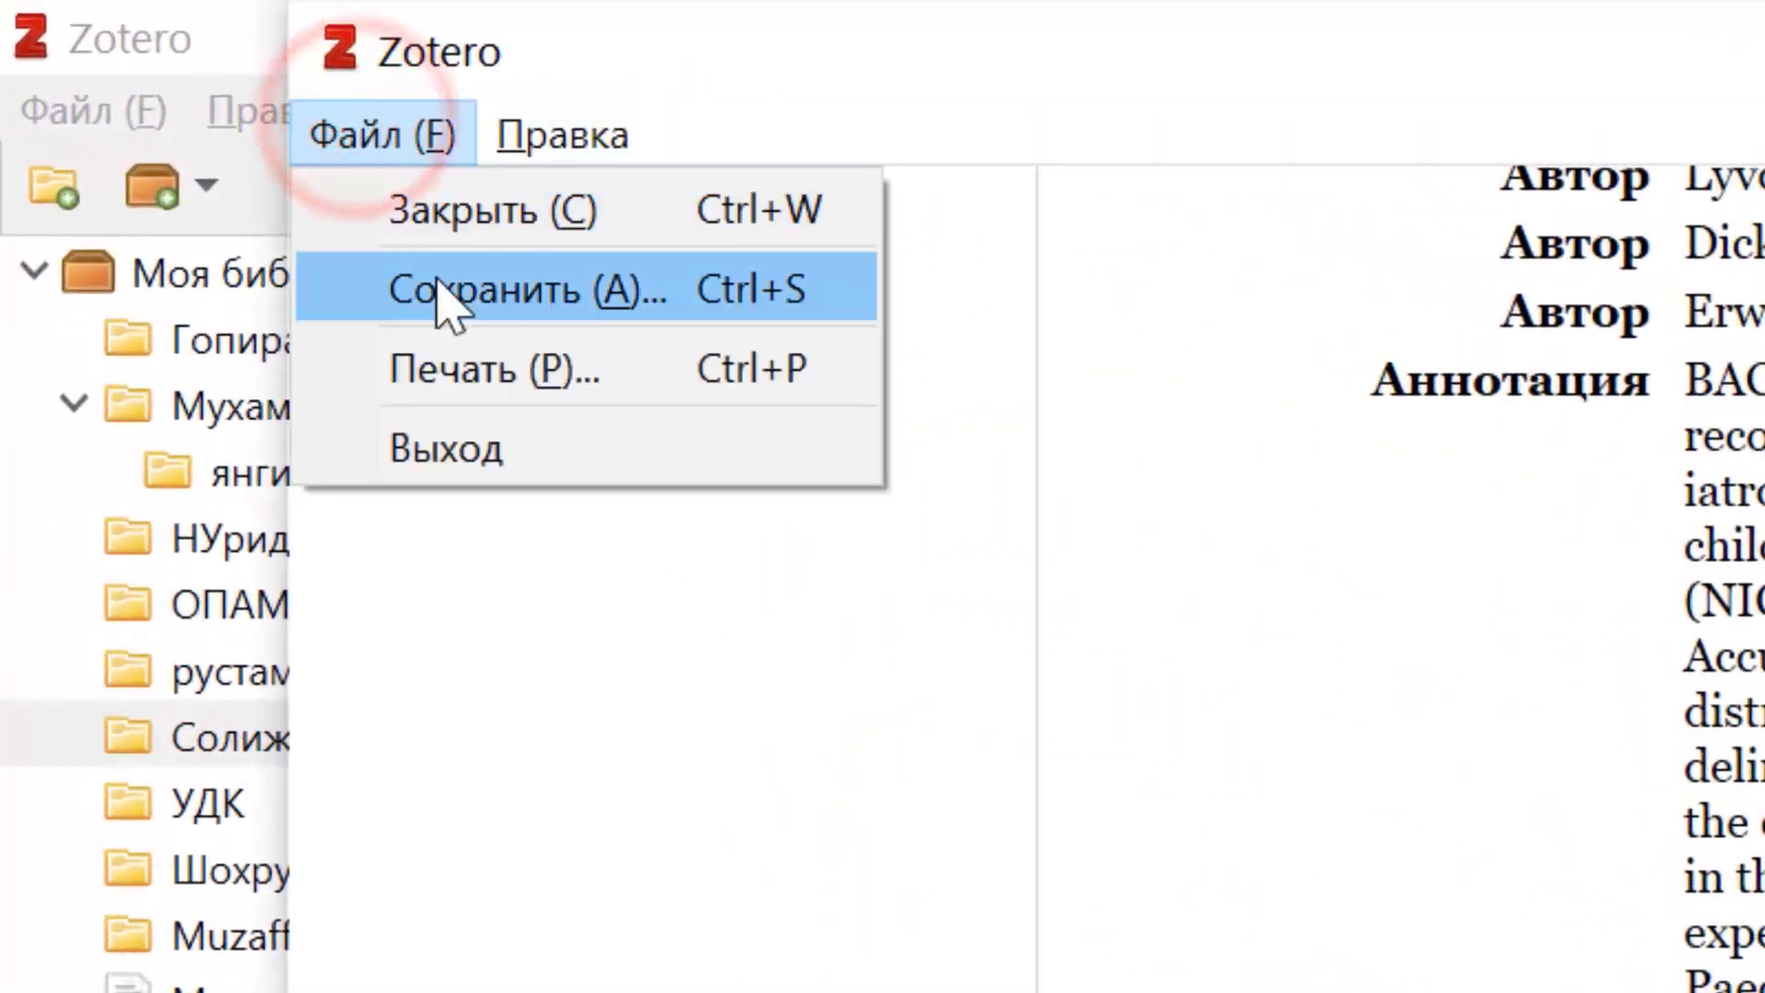
left_click(425, 274)
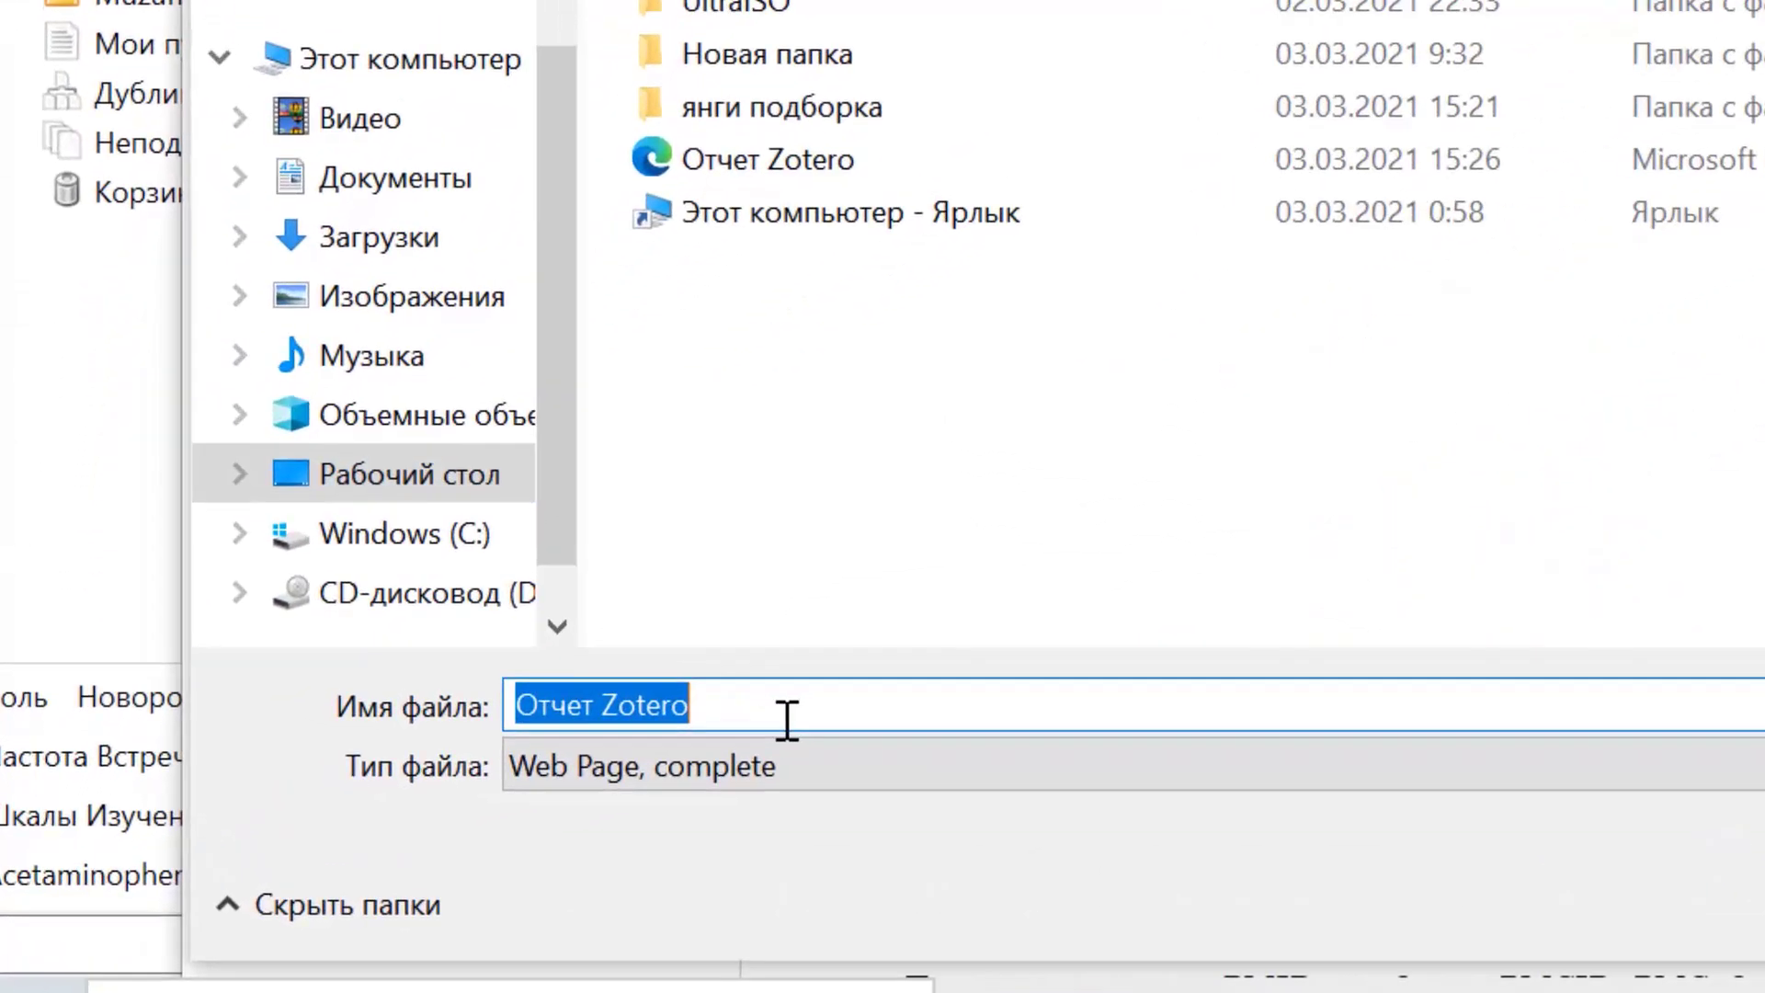
left_click(451, 786)
type("He")
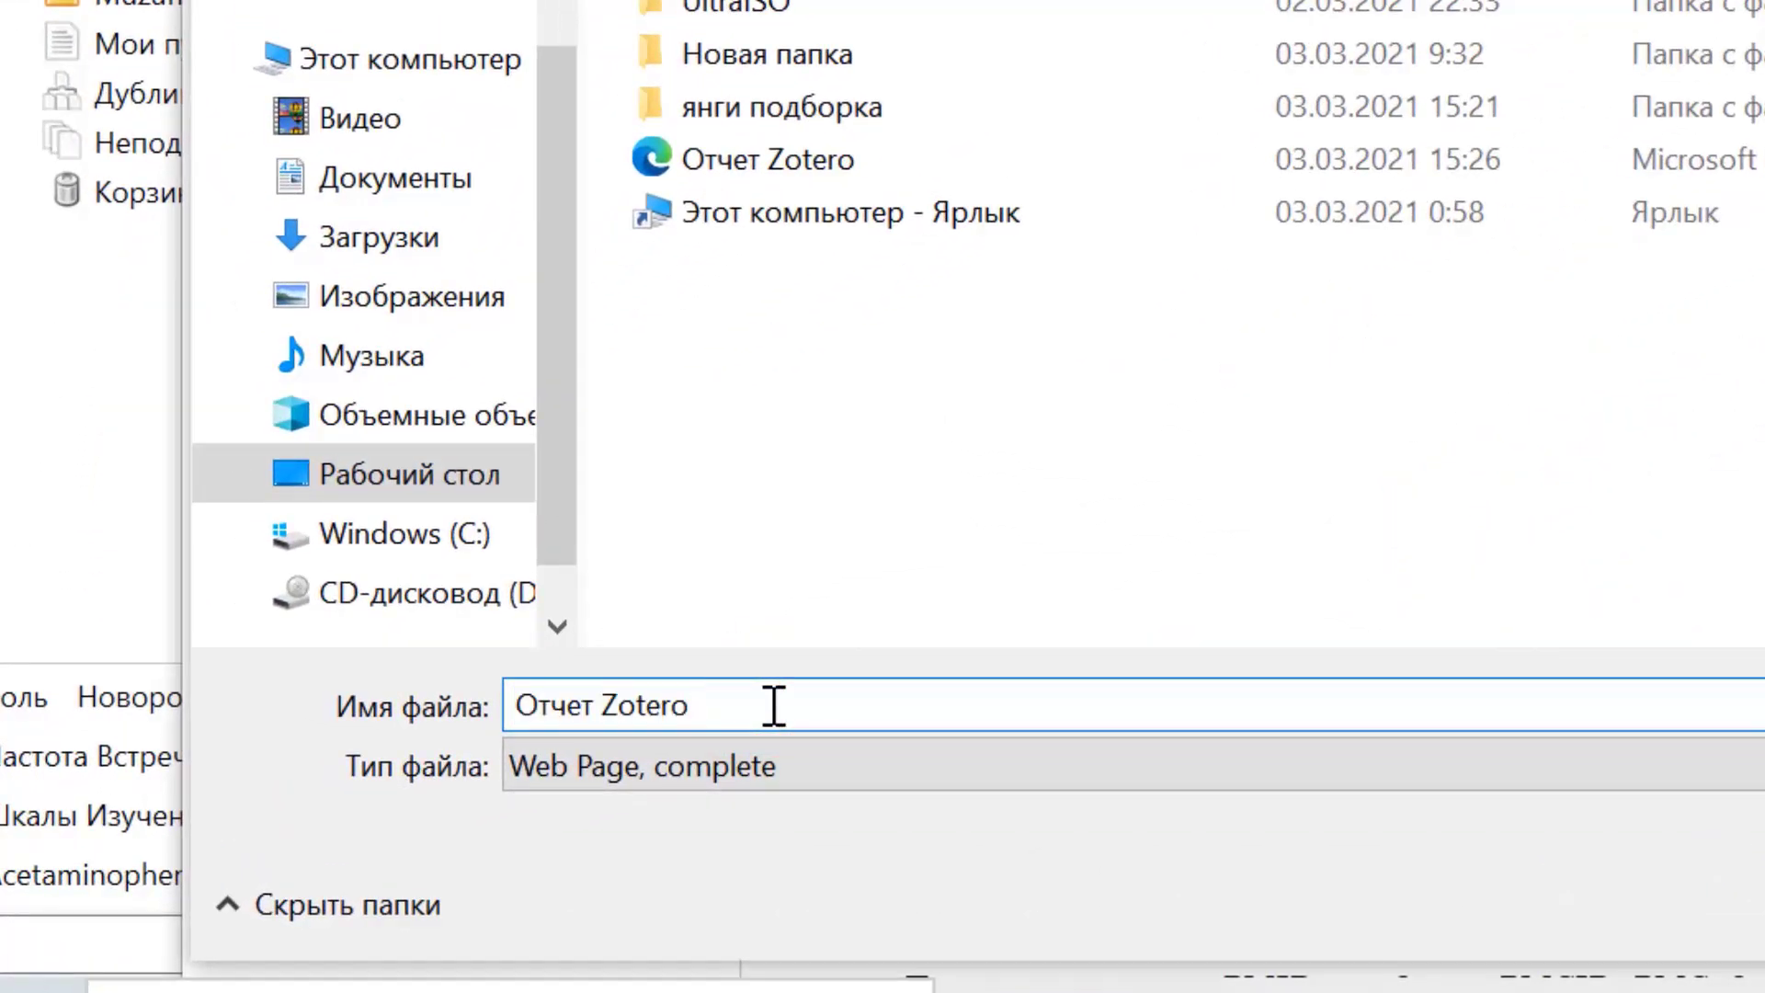
type("матиллохон")
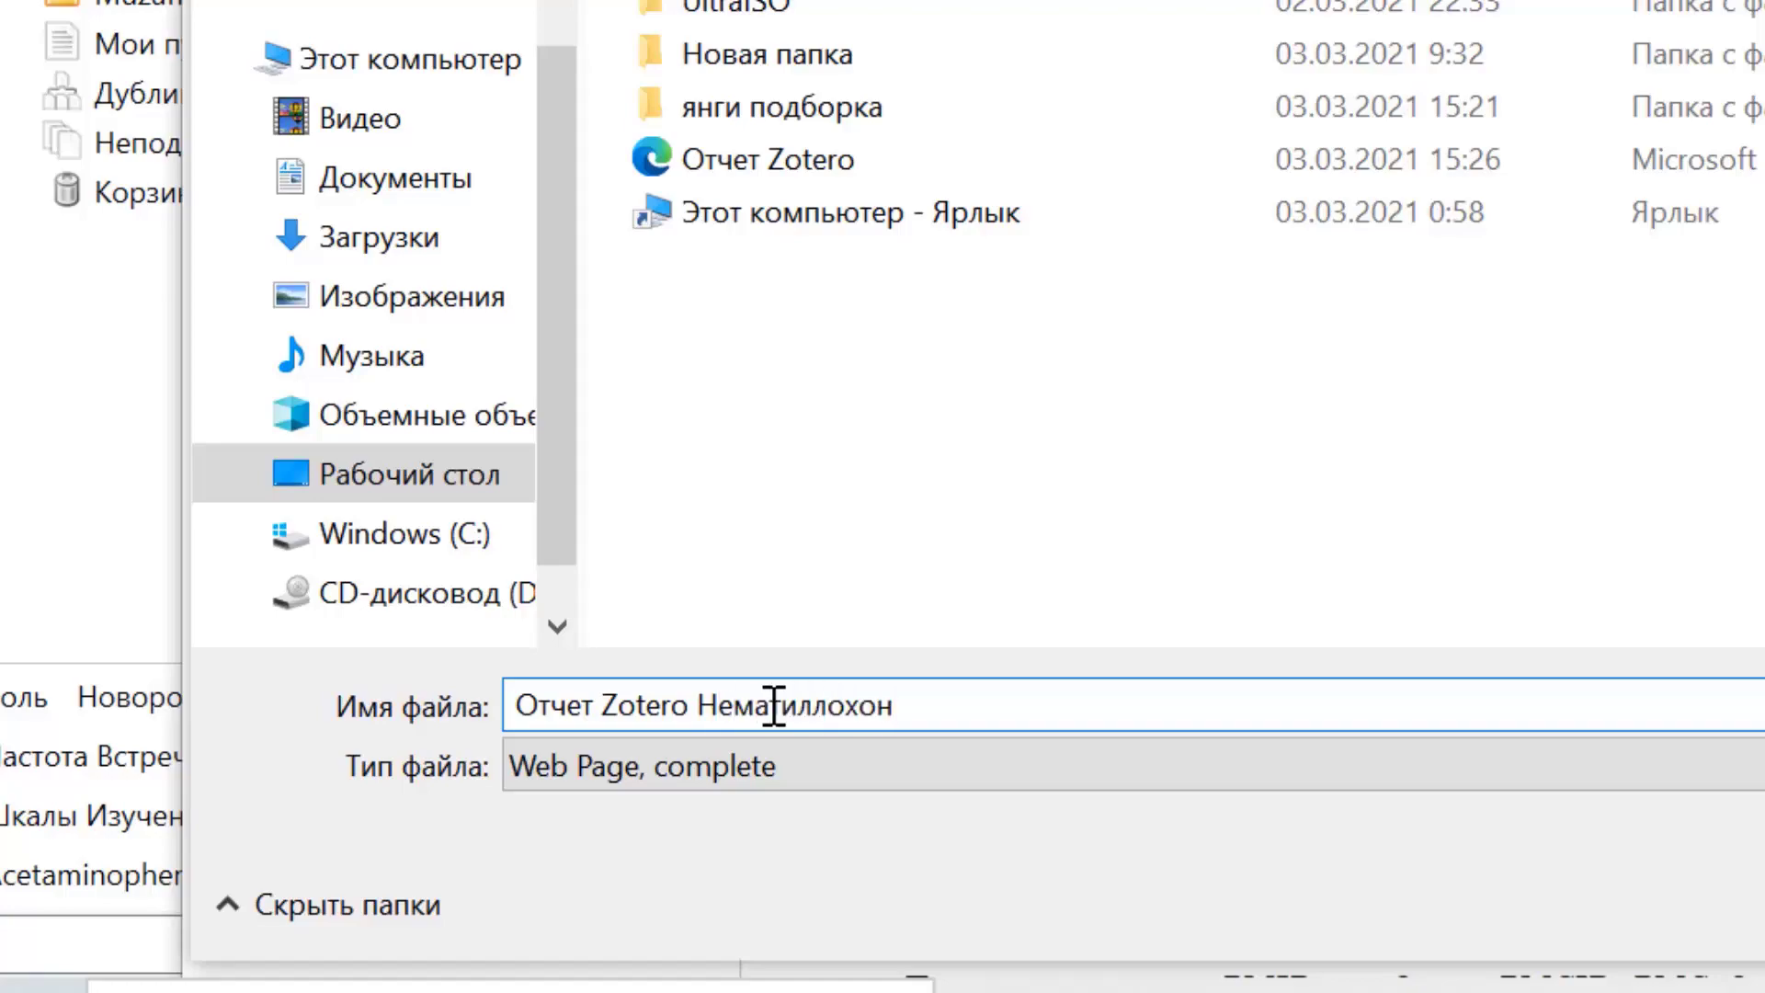
key("Return")
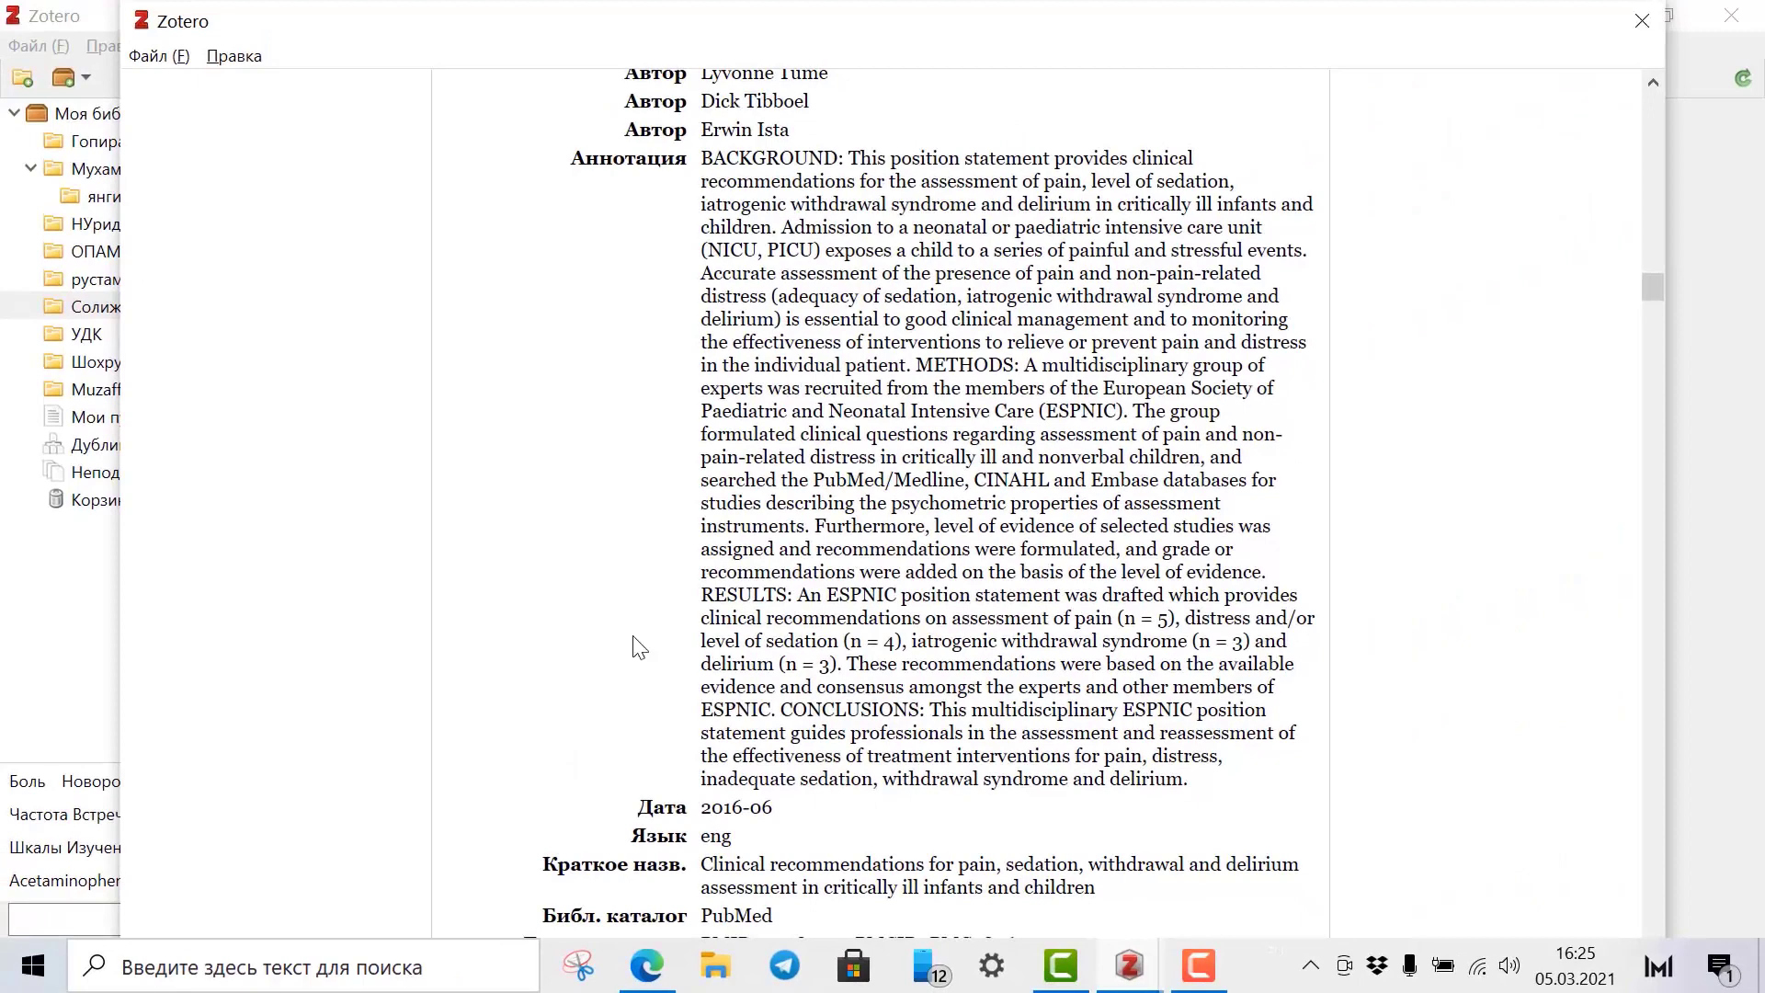
left_click(1641, 19)
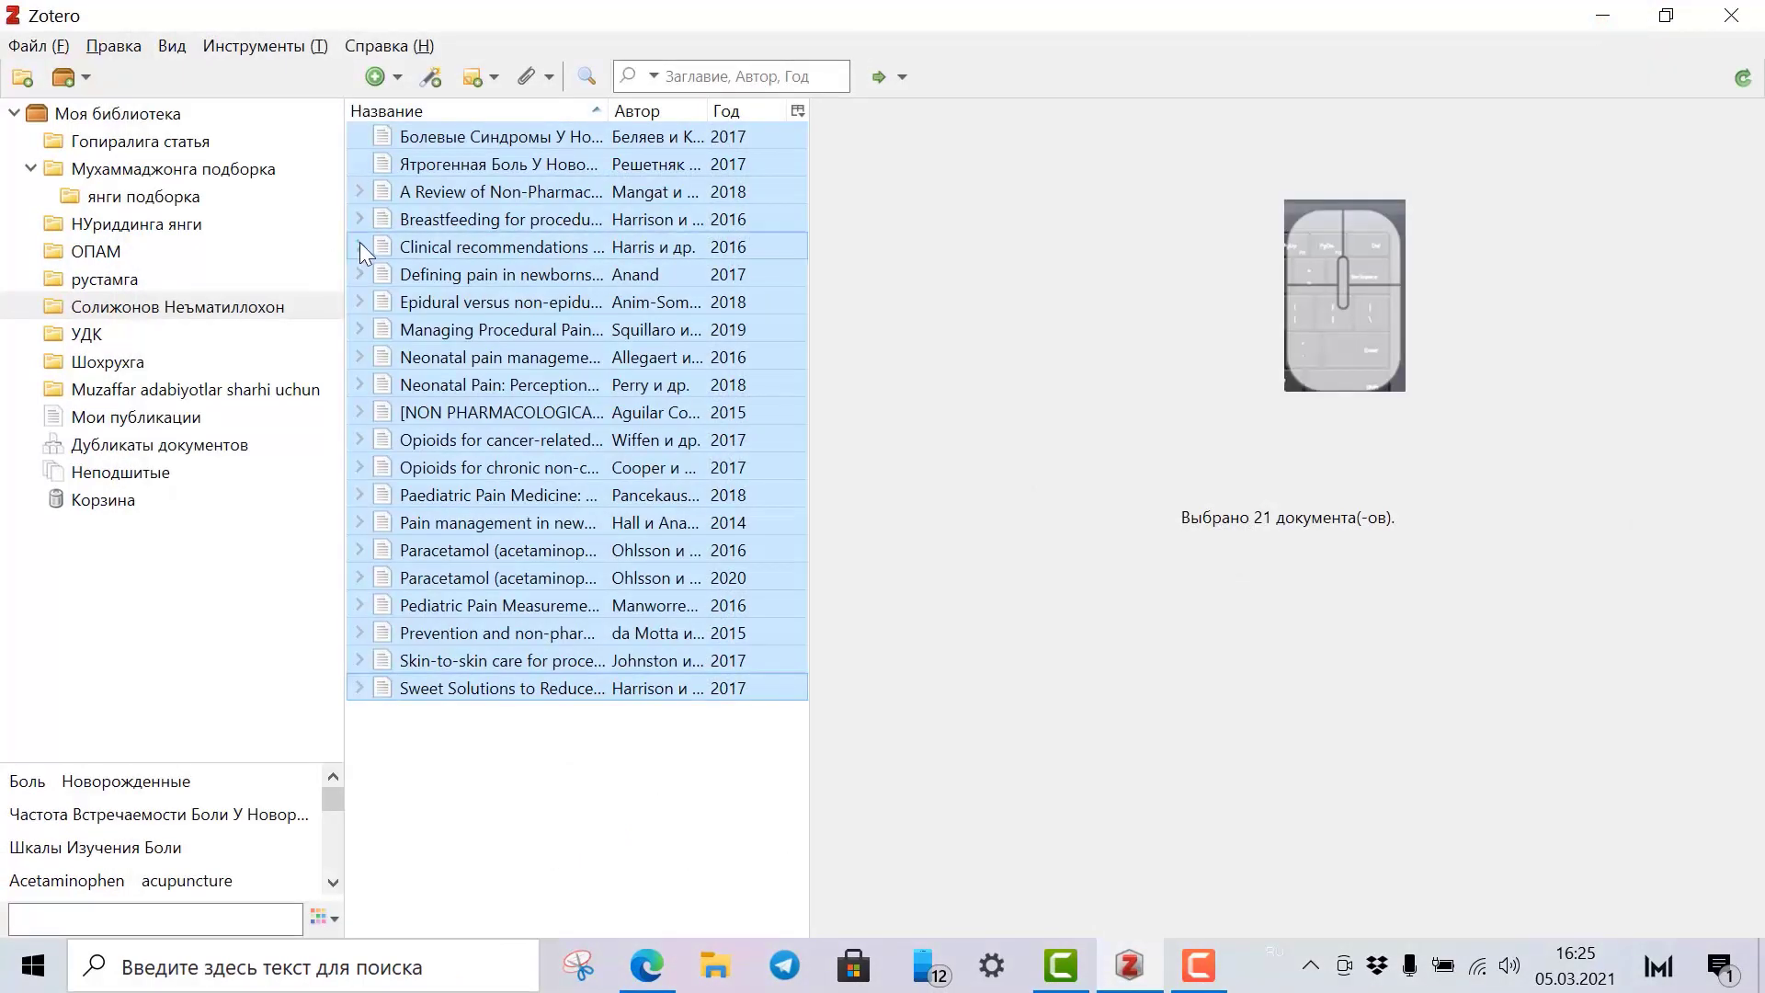
Create a bibliography from the 21 selected items in Russian GOST R 7.0.5-2008 style, output as RTF.
right_click(417, 243)
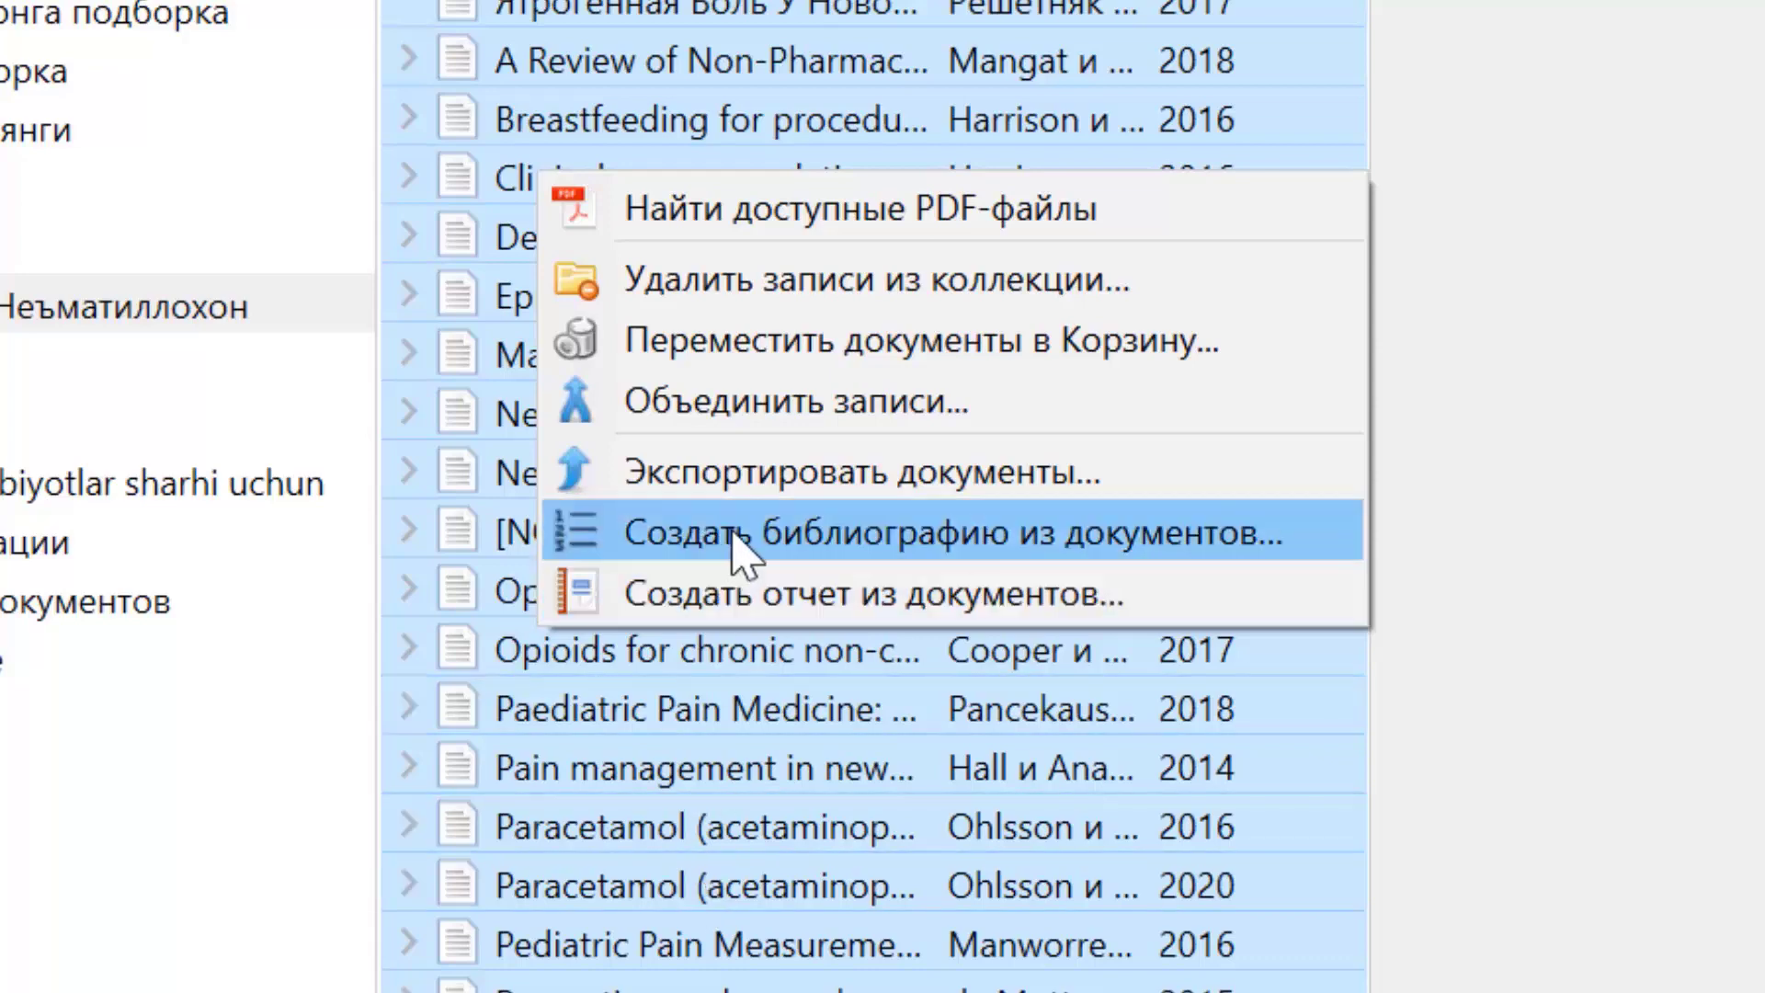
left_click(734, 533)
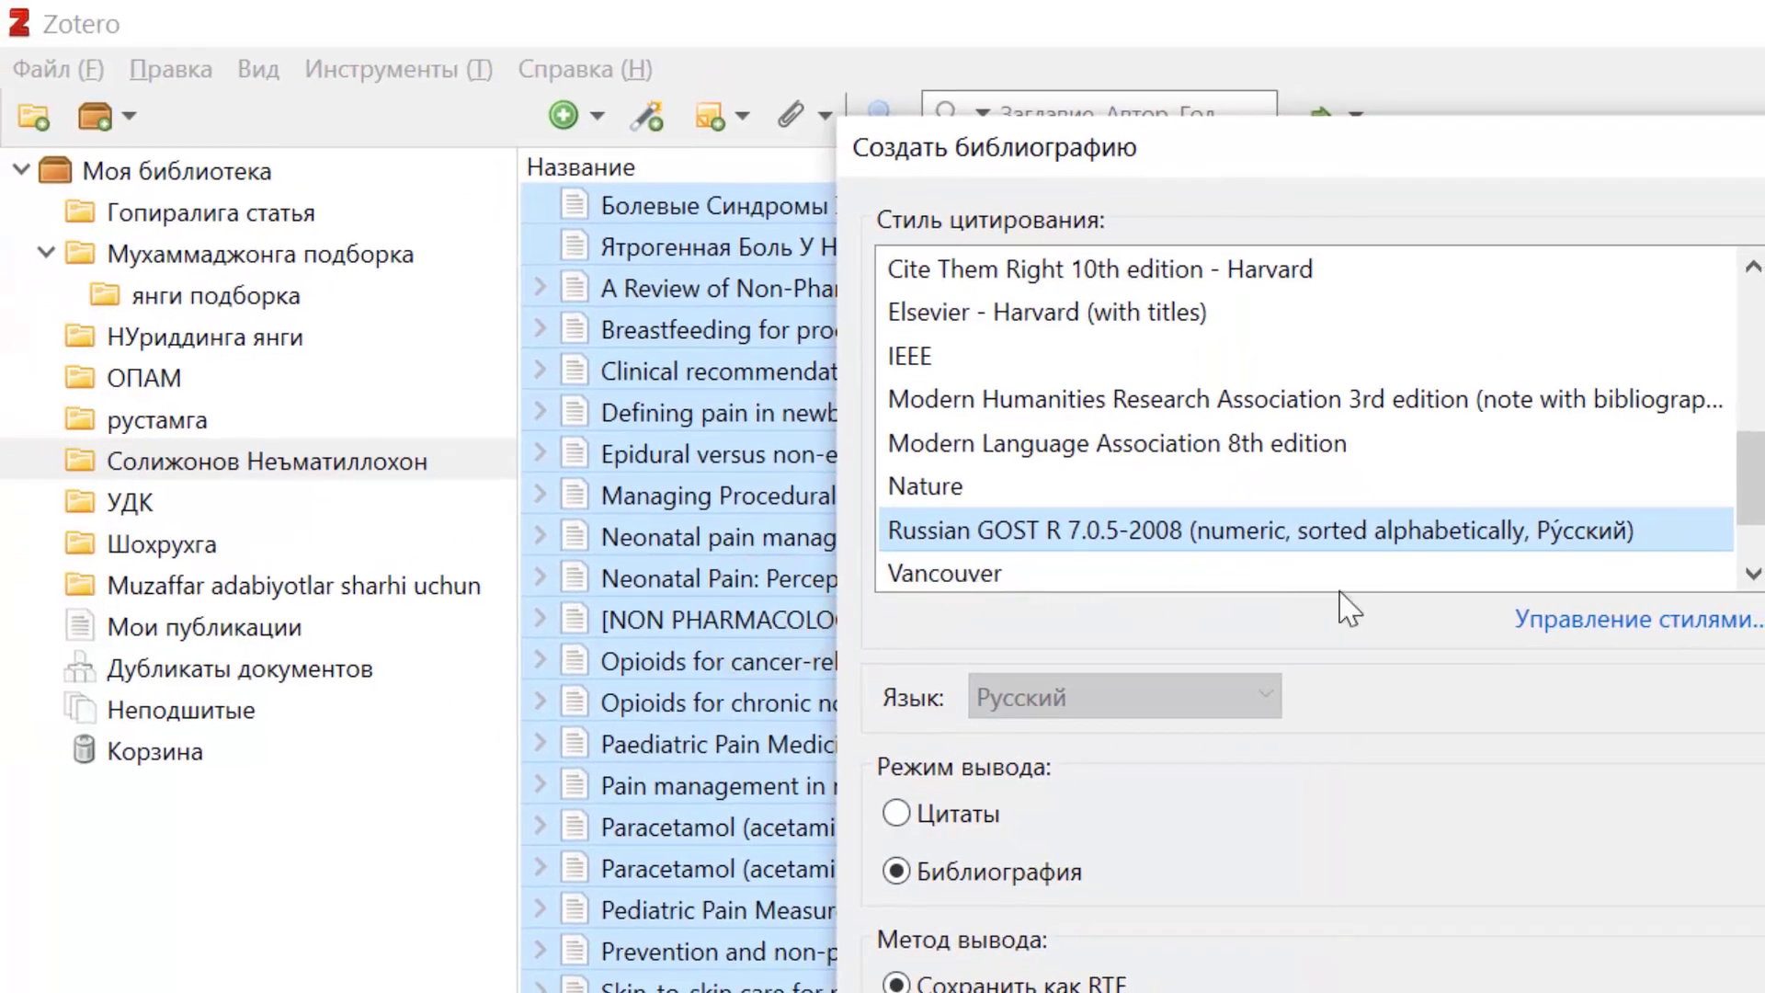
mouse_move(1752, 501)
left_mouse_down()
mouse_move(1756, 534)
mouse_move(1753, 358)
mouse_move(1758, 496)
left_mouse_up()
left_click(997, 539)
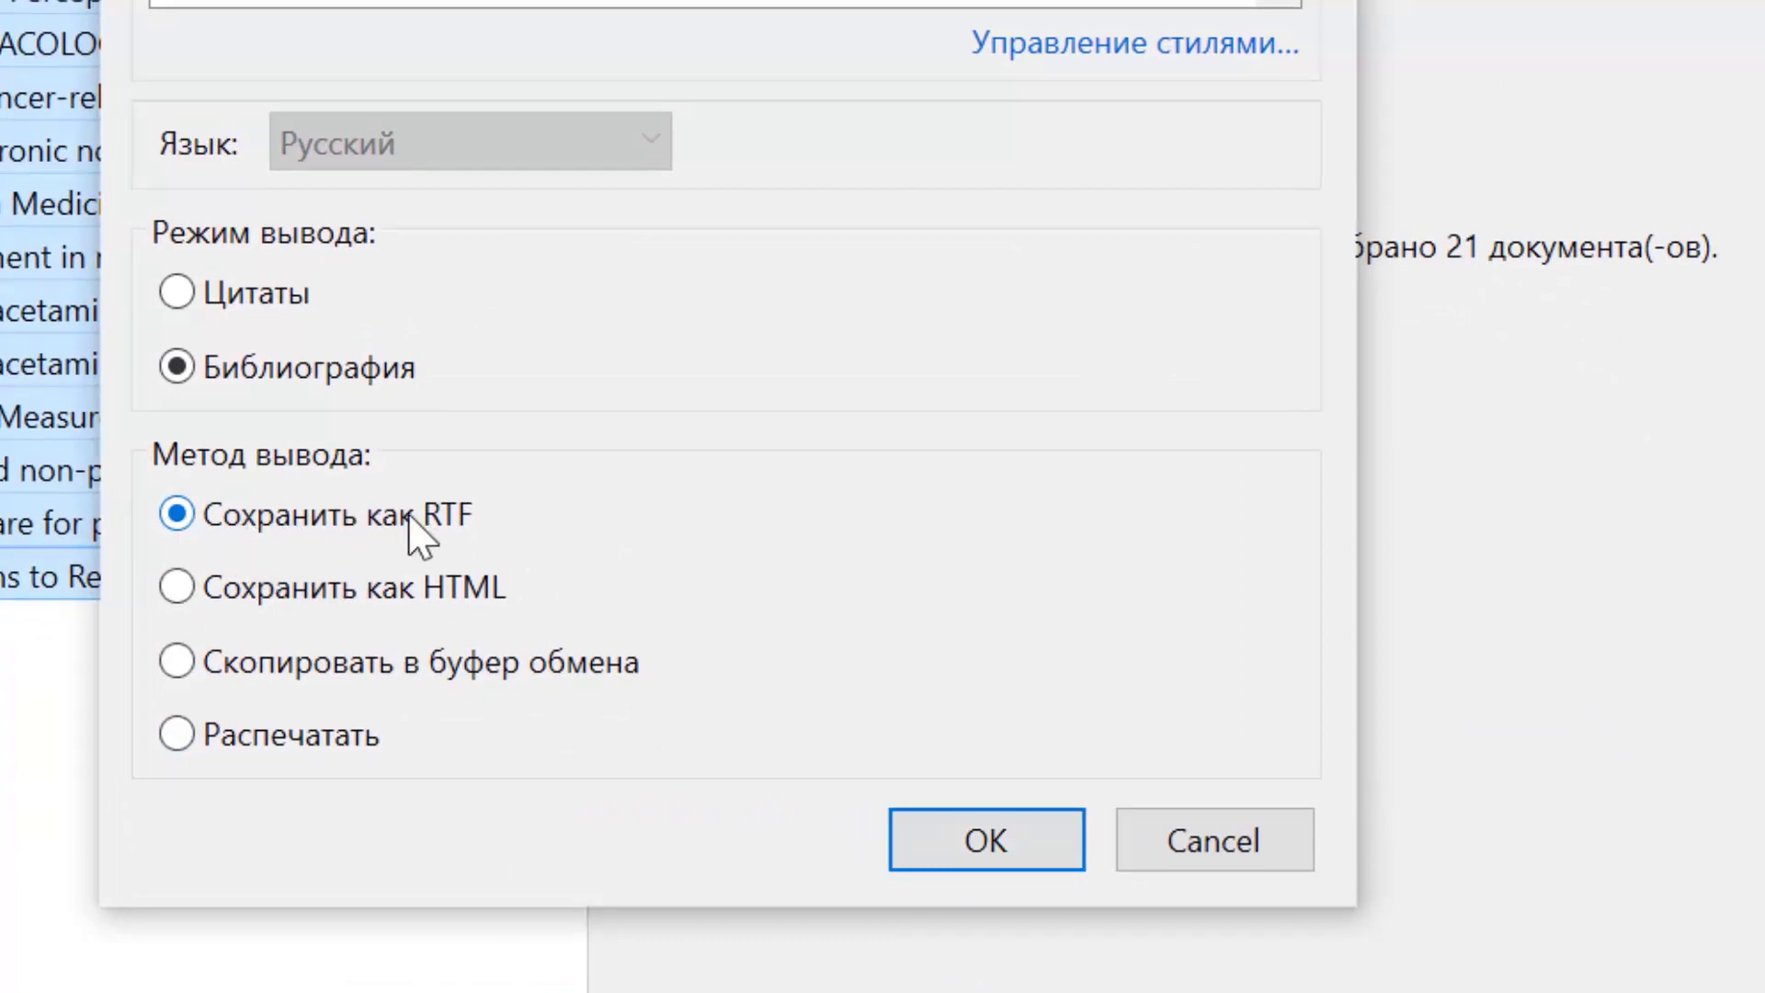
Save the bibliography RTF as 'Неназванная библиография' plus the user's name, then minimize Zotero and Edge.
left_click(987, 840)
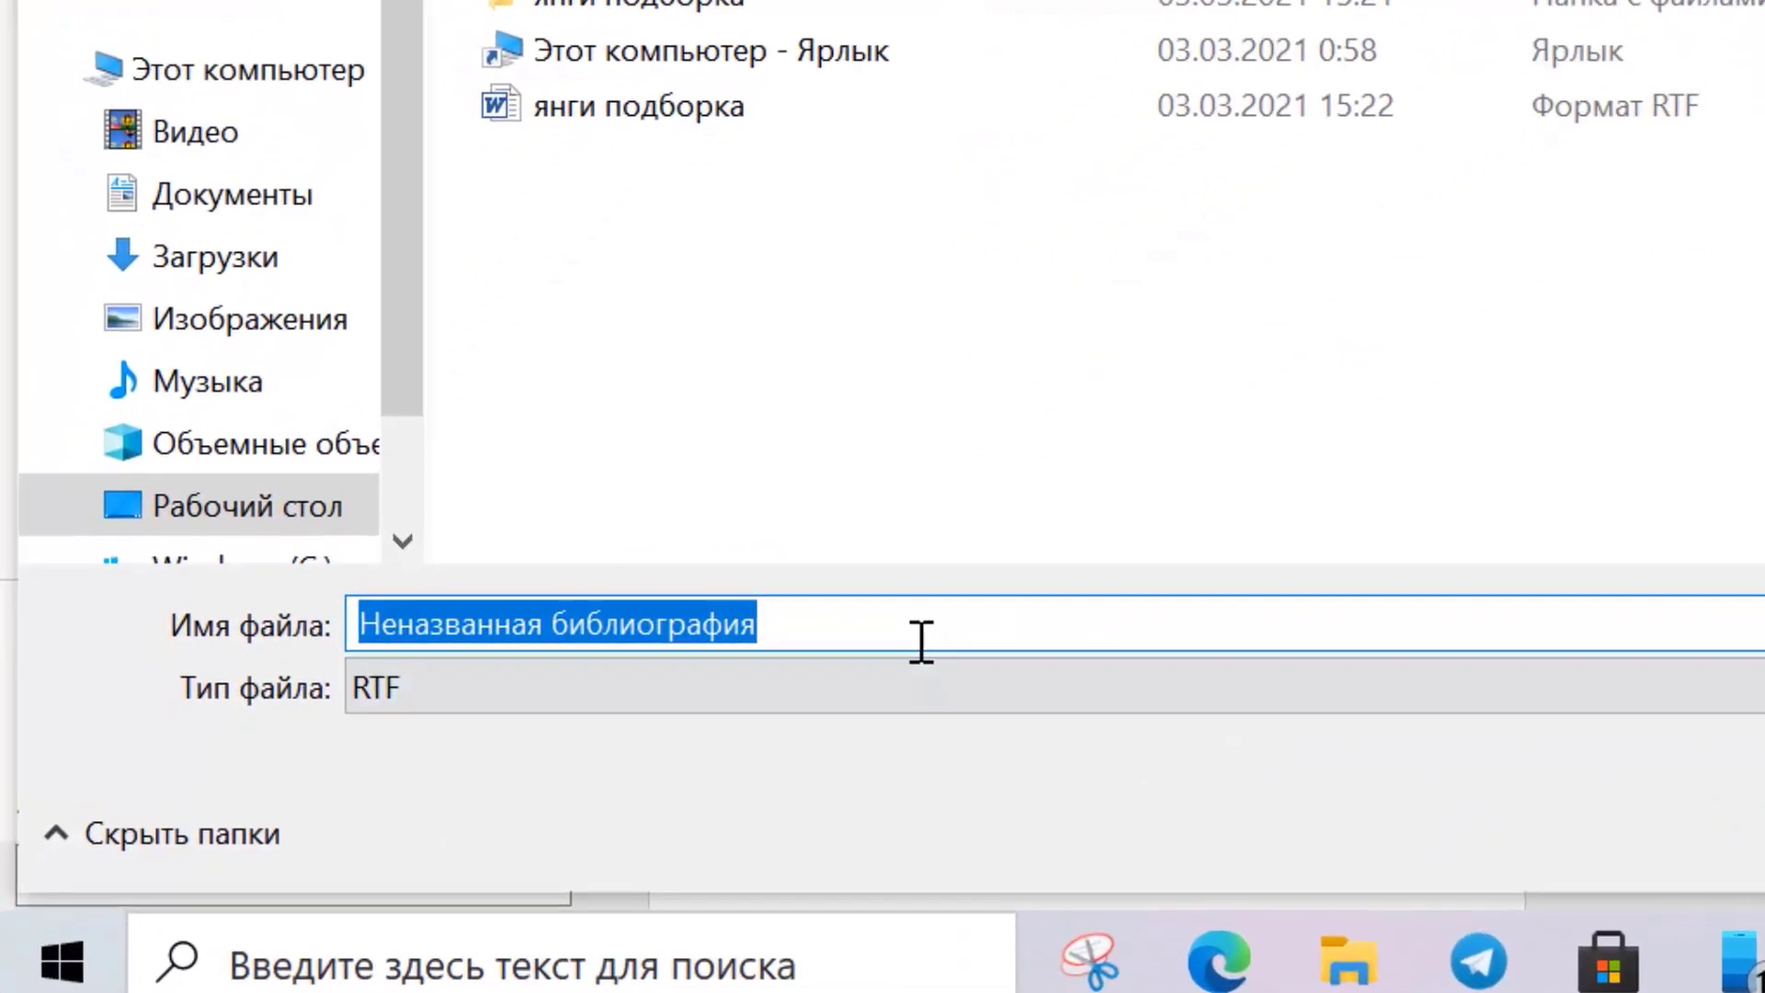
left_click(904, 632)
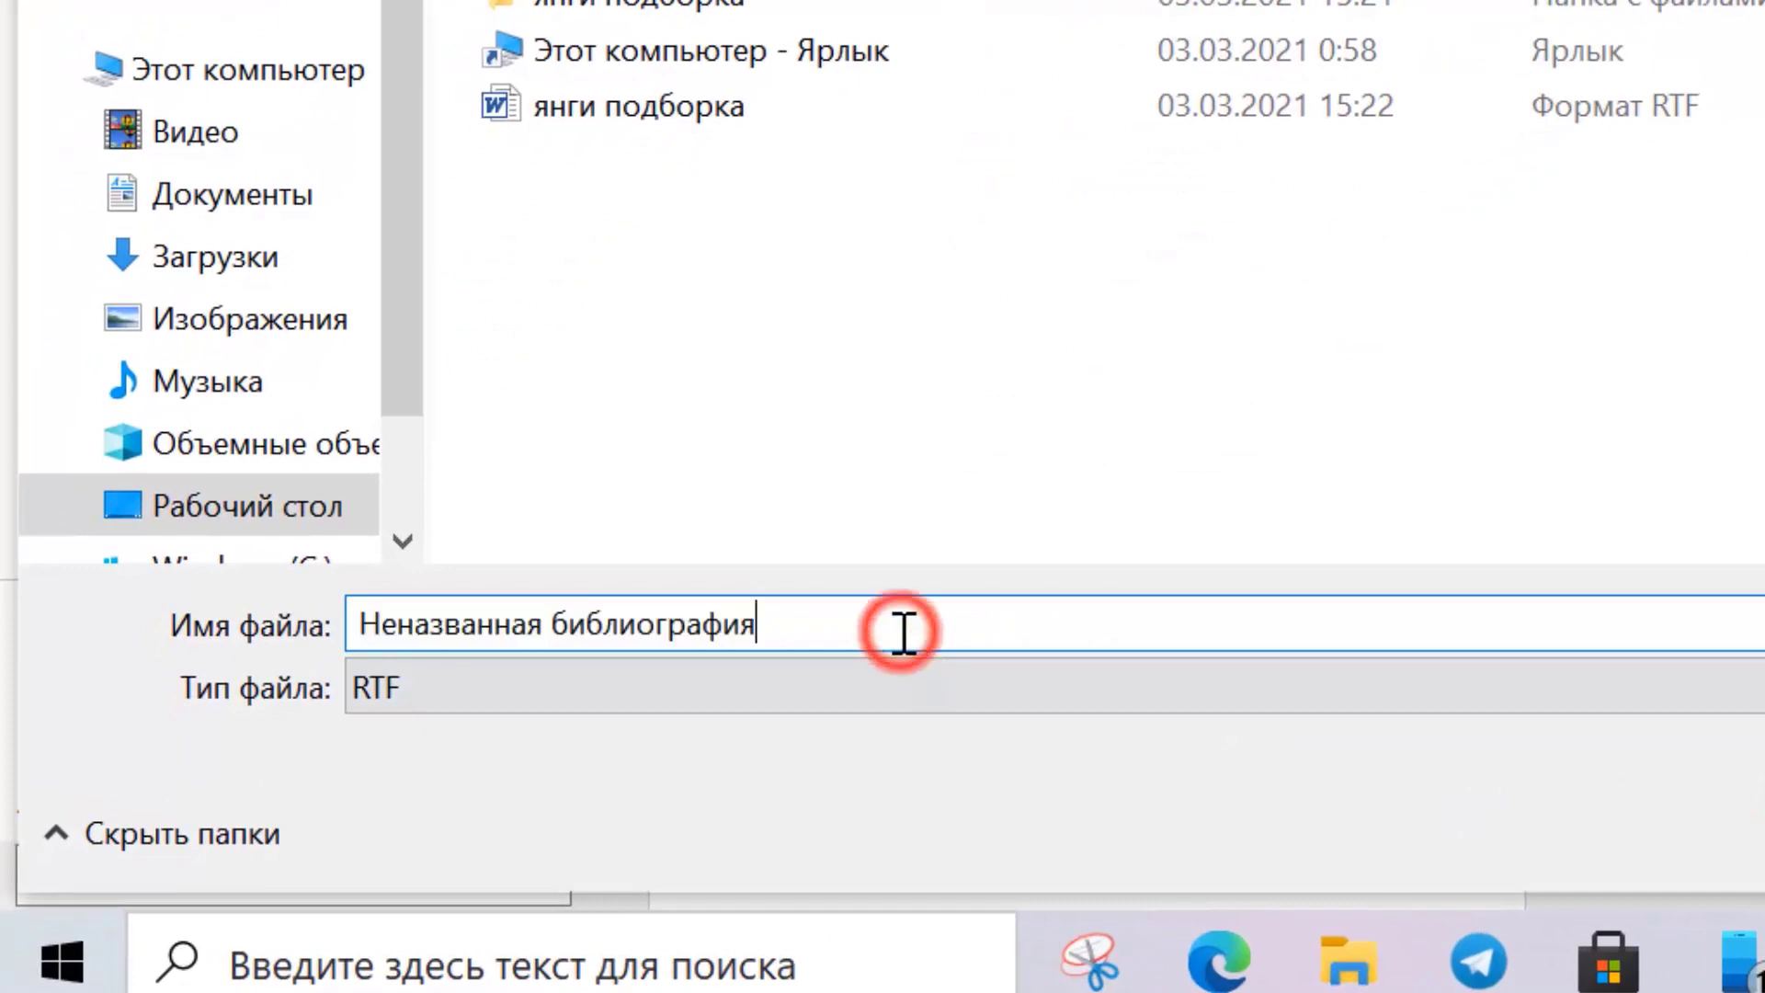
type("Неъматиллохон")
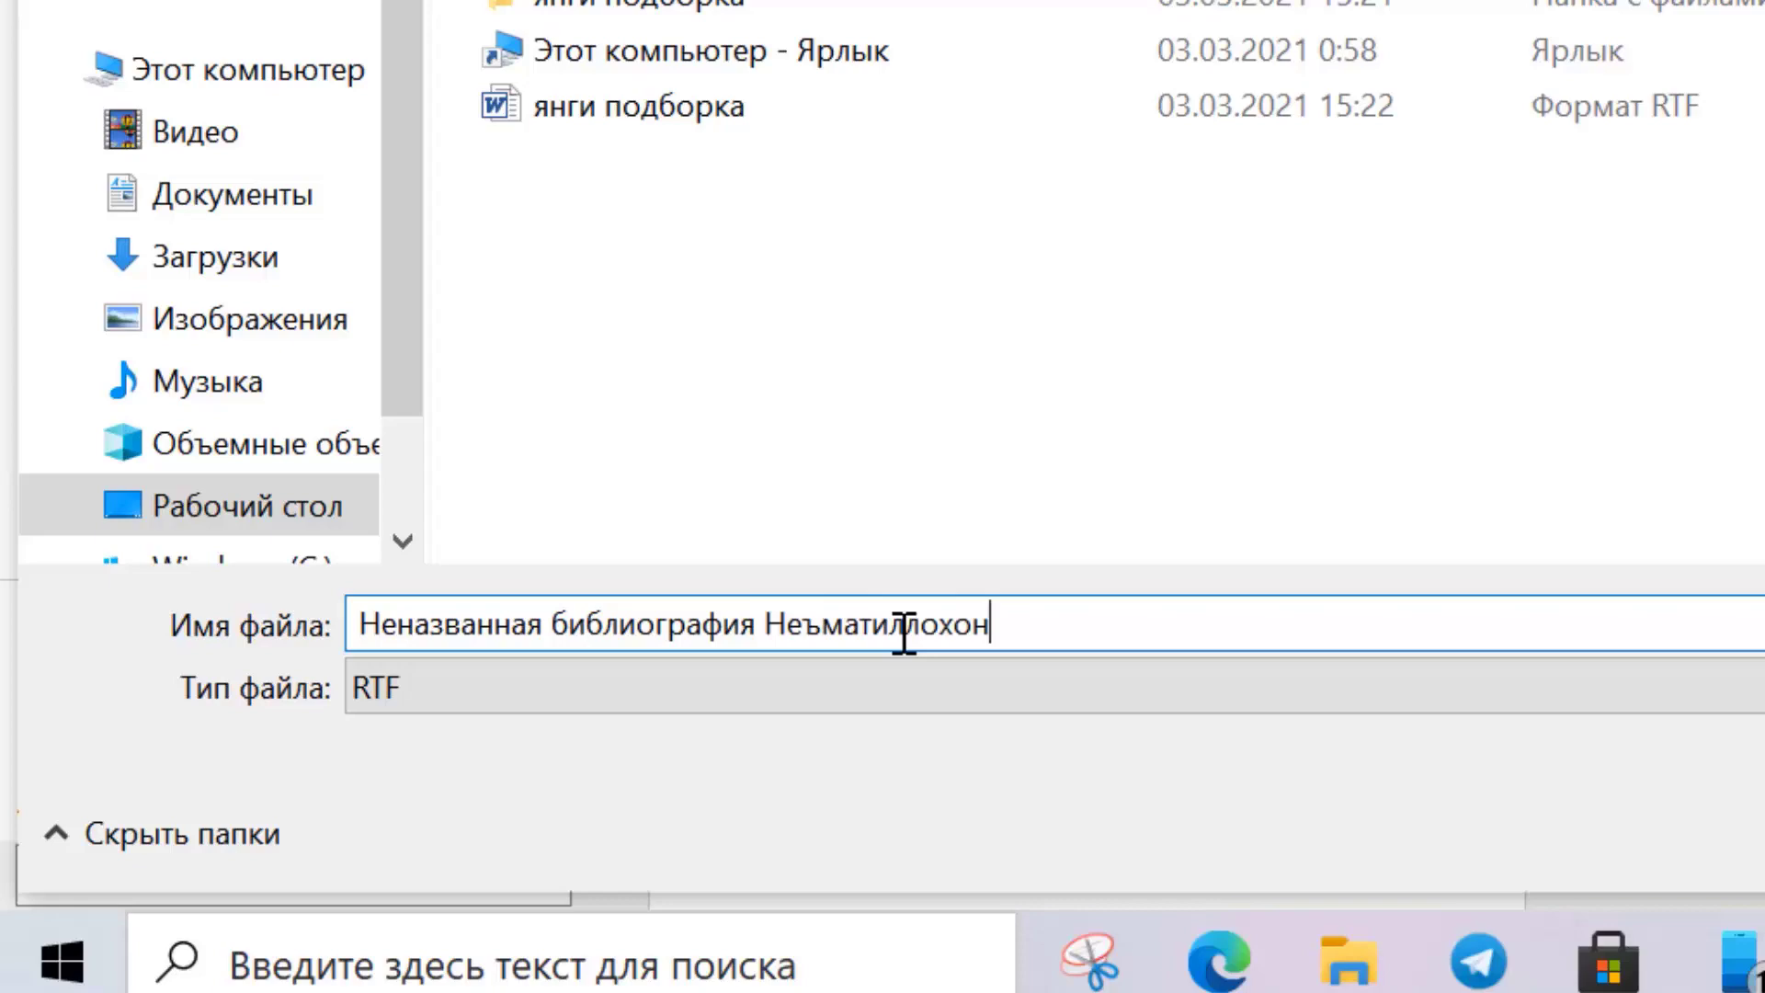
key("Return")
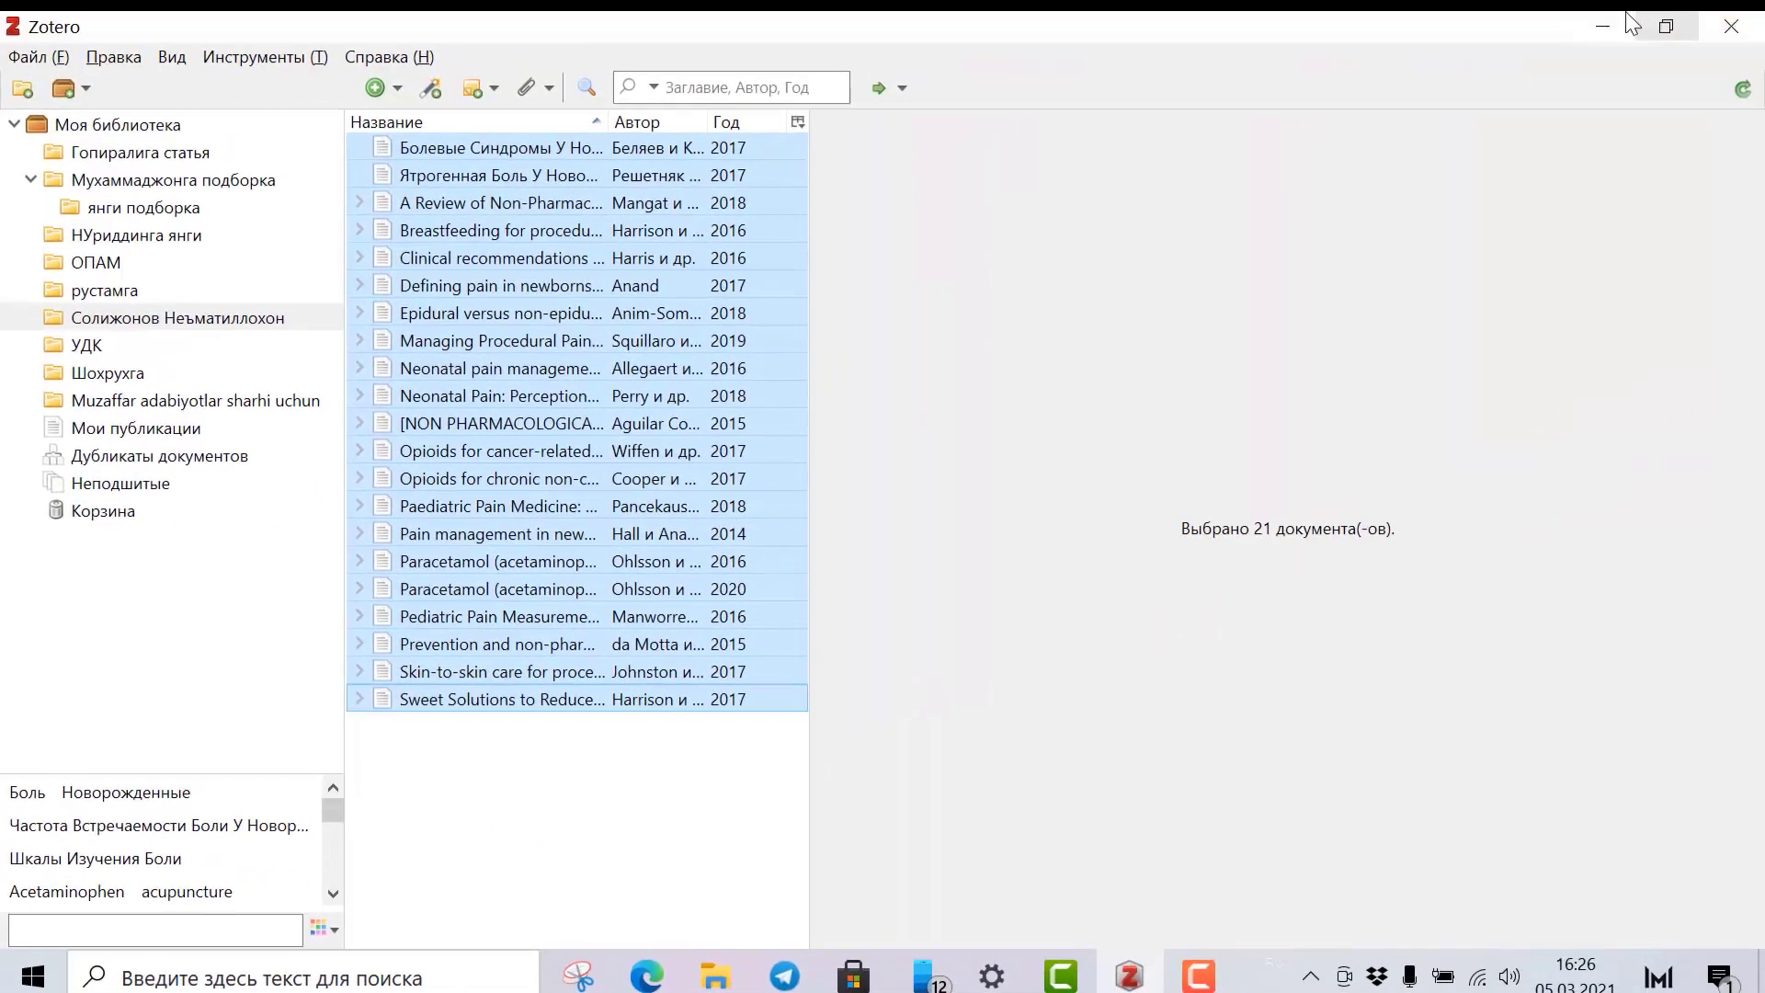
left_click(1603, 26)
left_click(1607, 30)
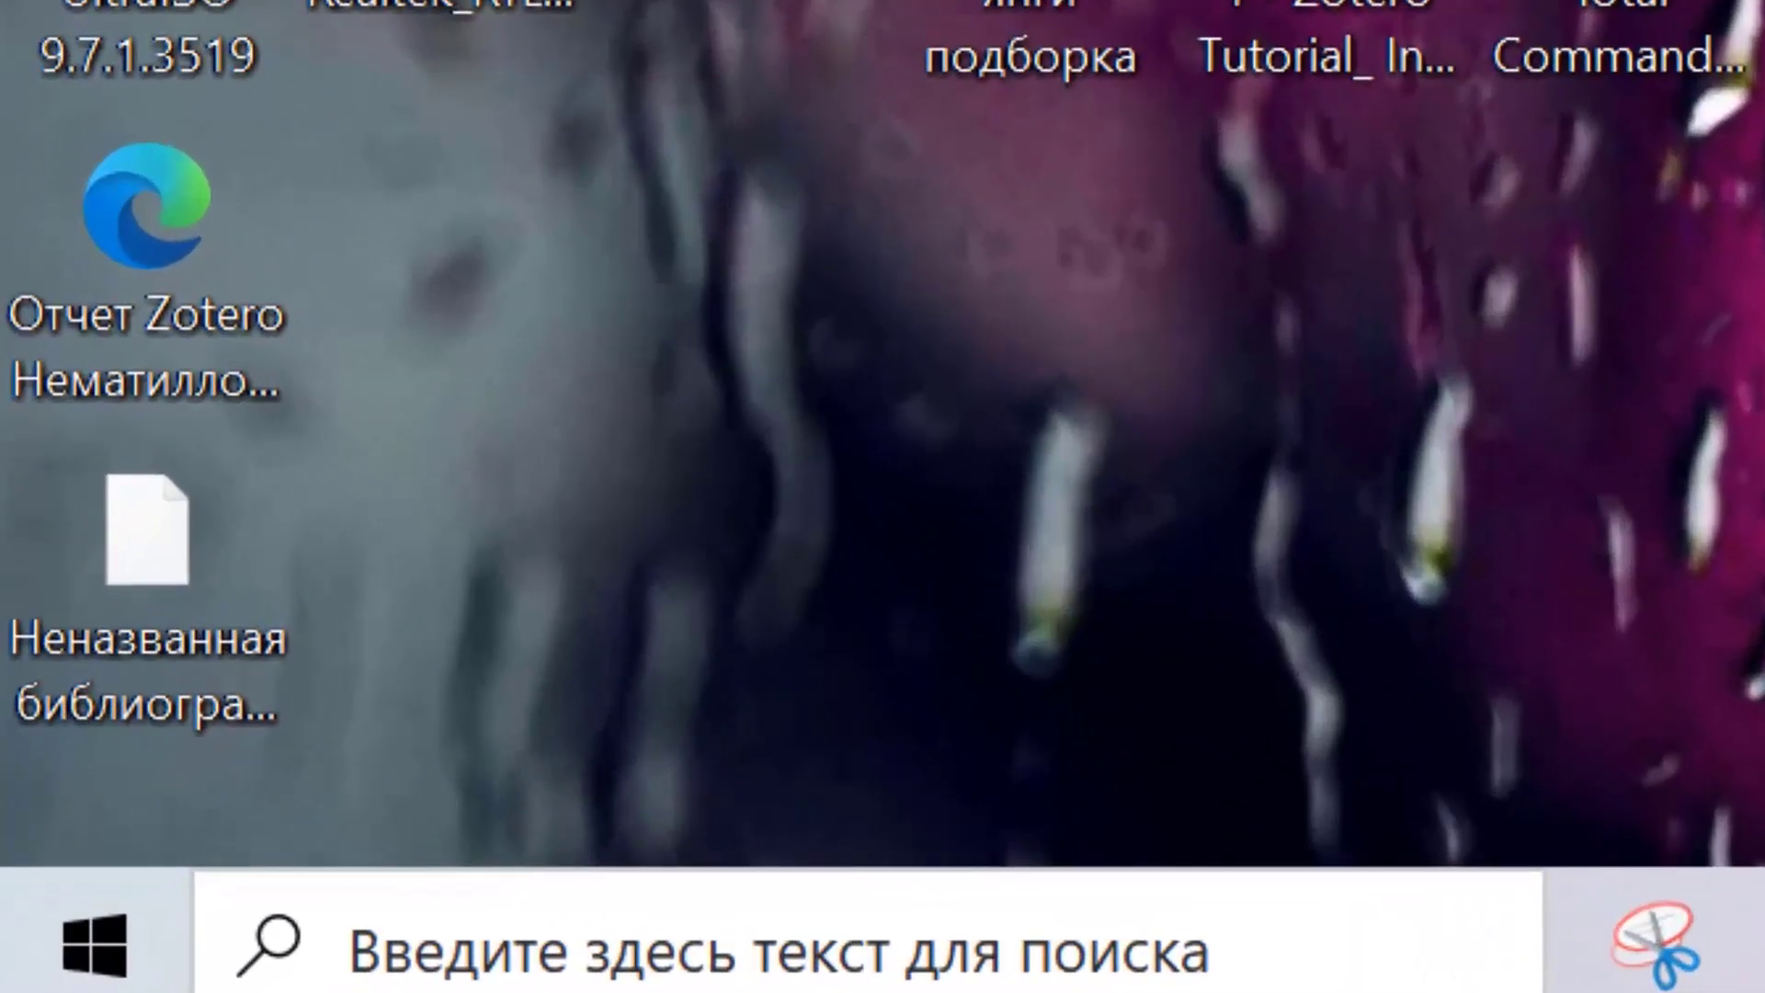
Open the saved bibliography RTF from the desktop in Microsoft Word.
left_click(116, 581)
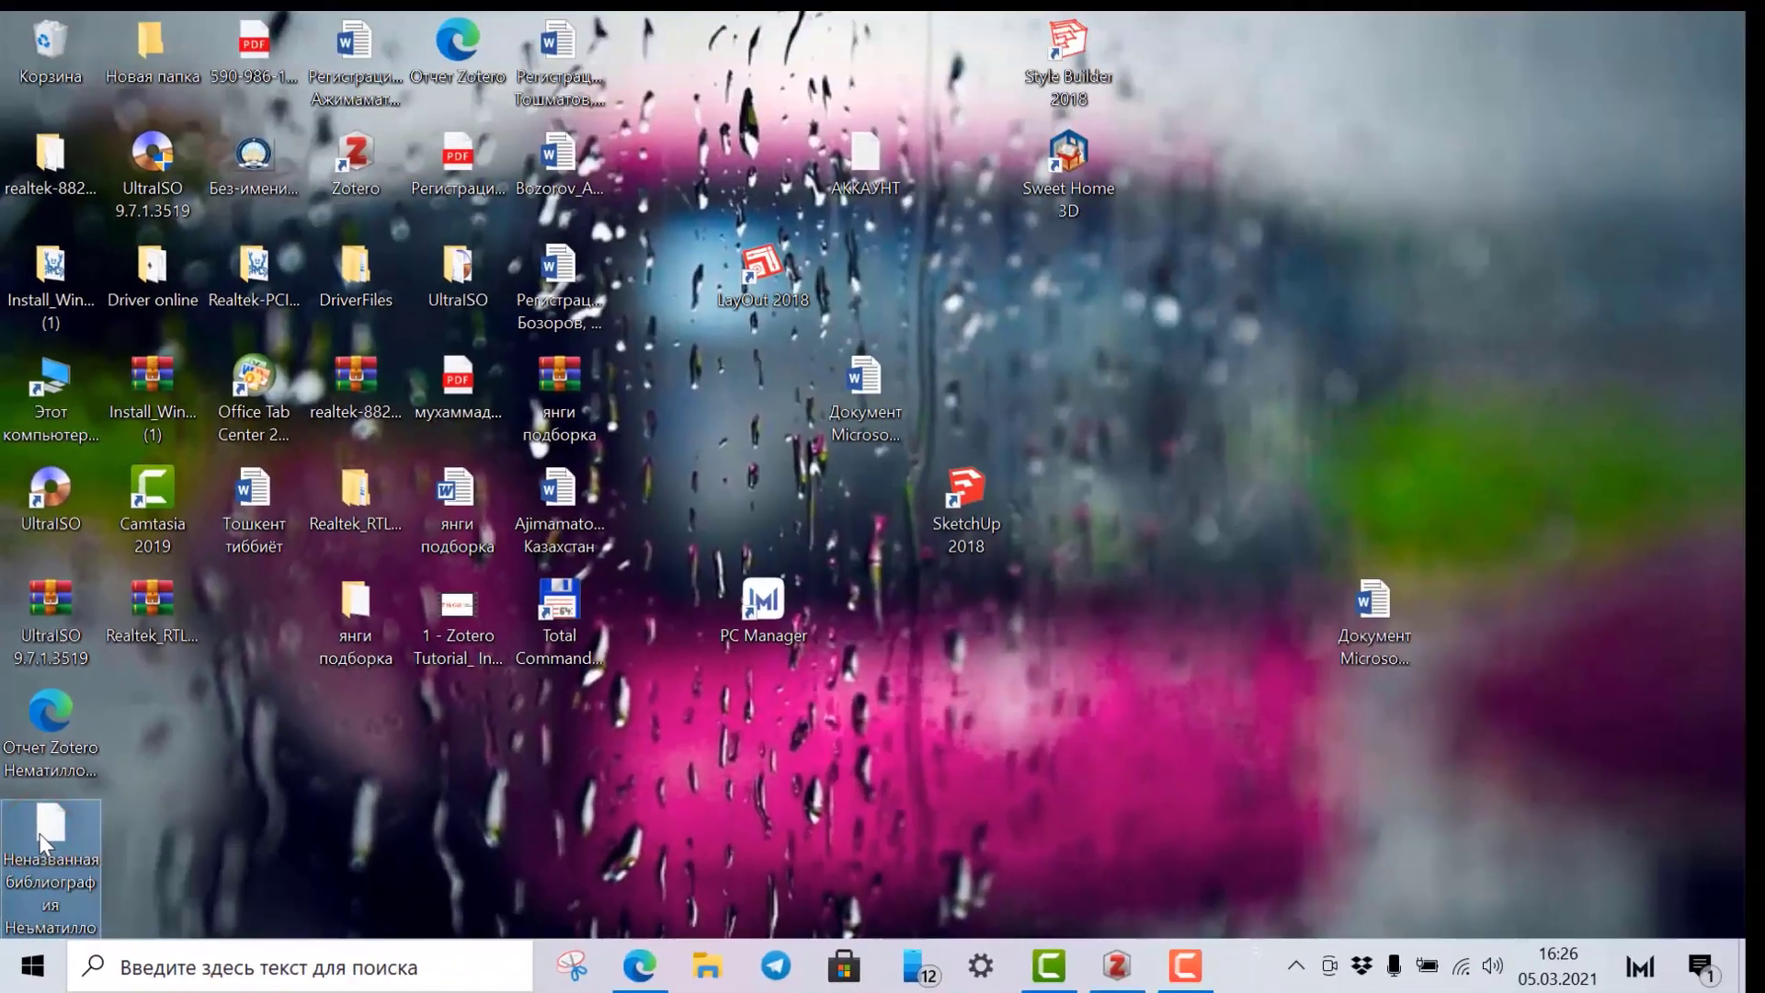
right_click(88, 699)
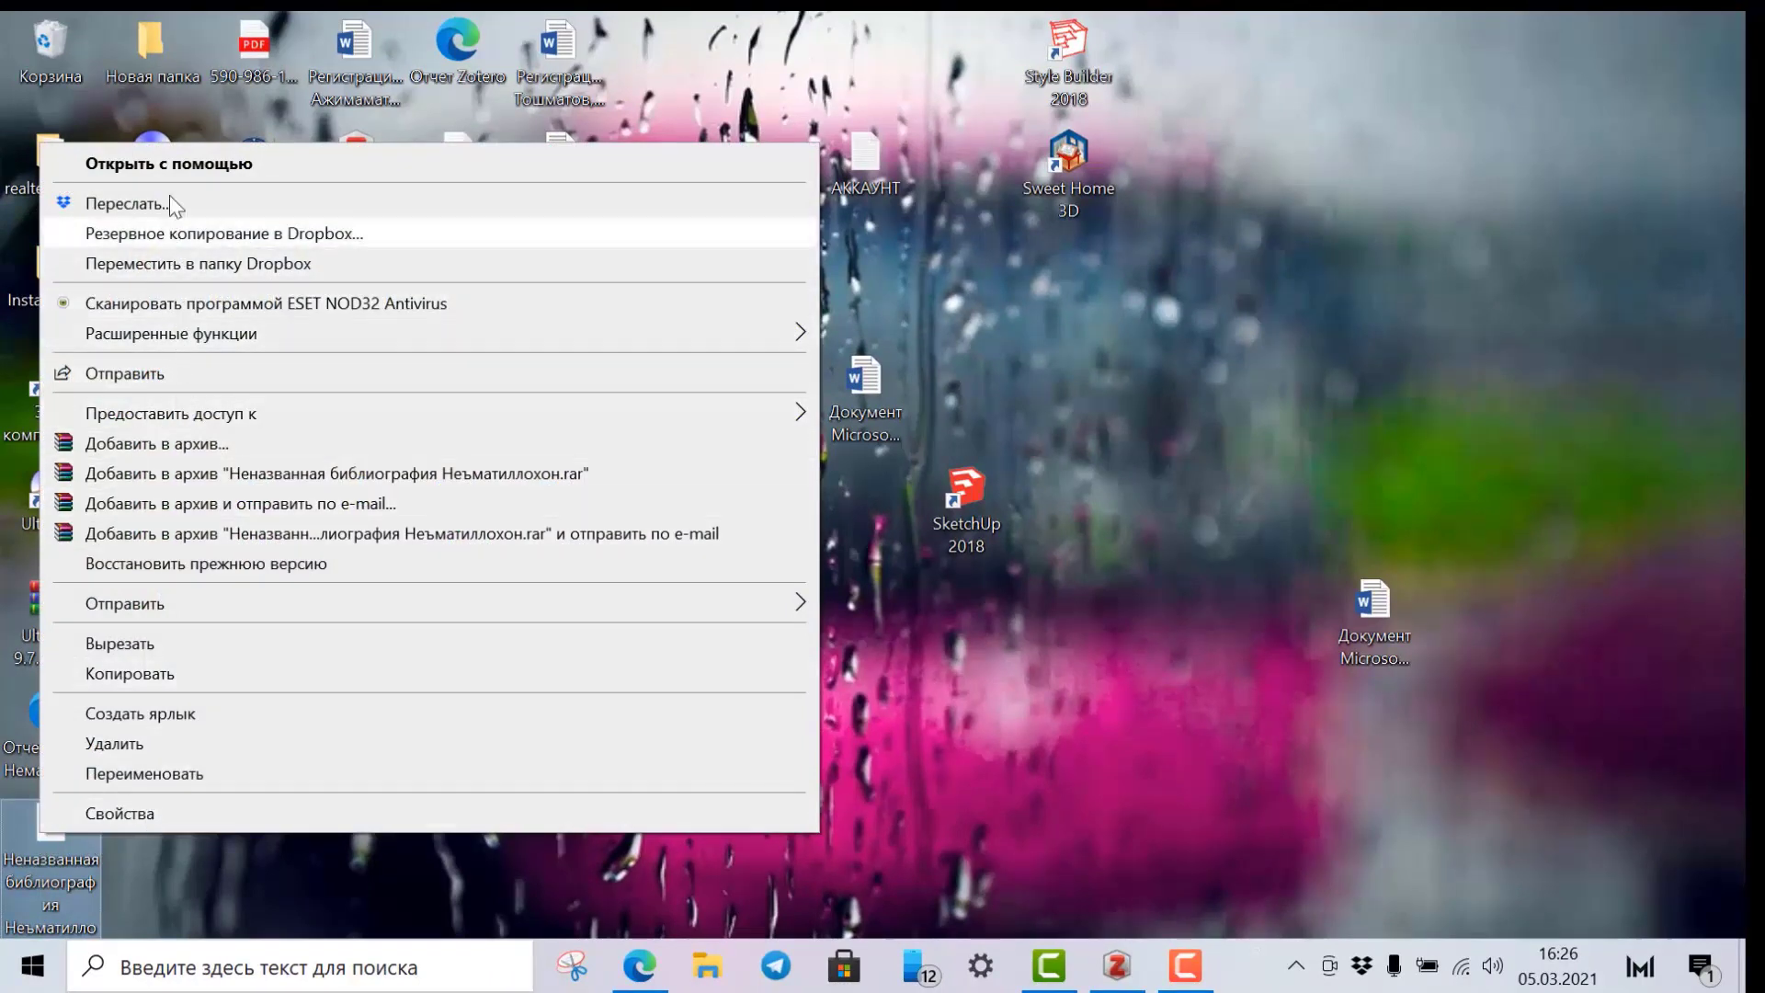
left_click(179, 164)
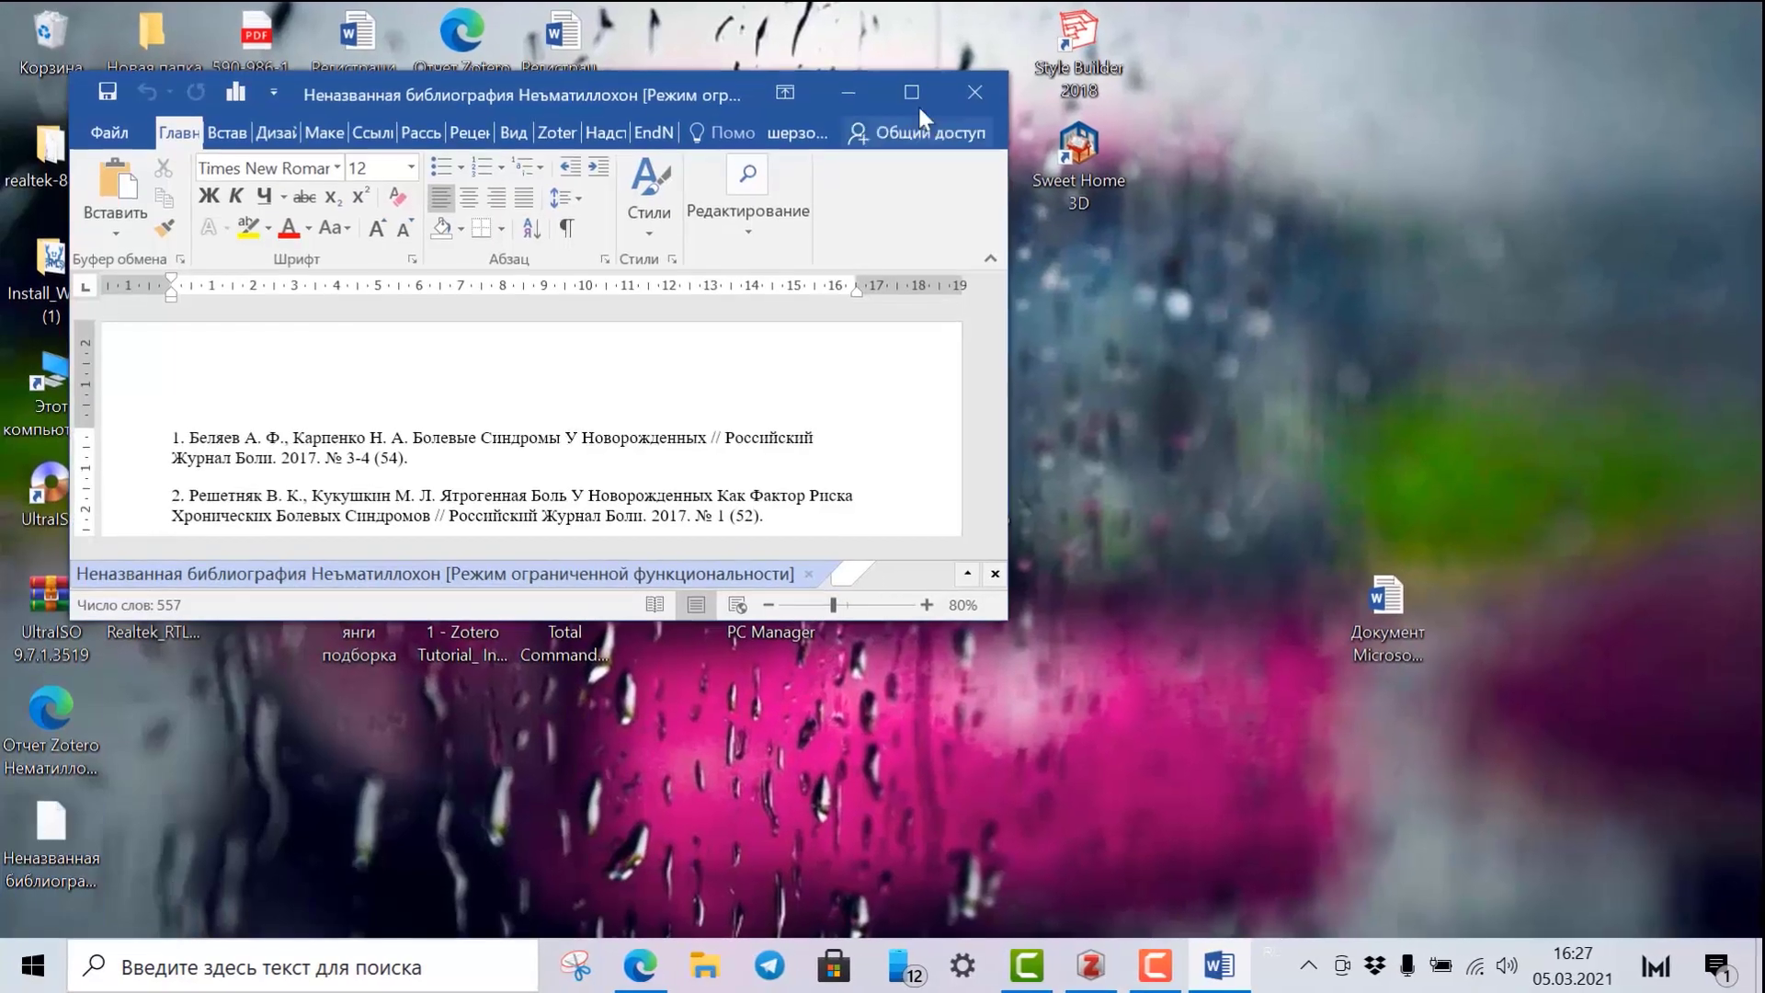
left_click(918, 86)
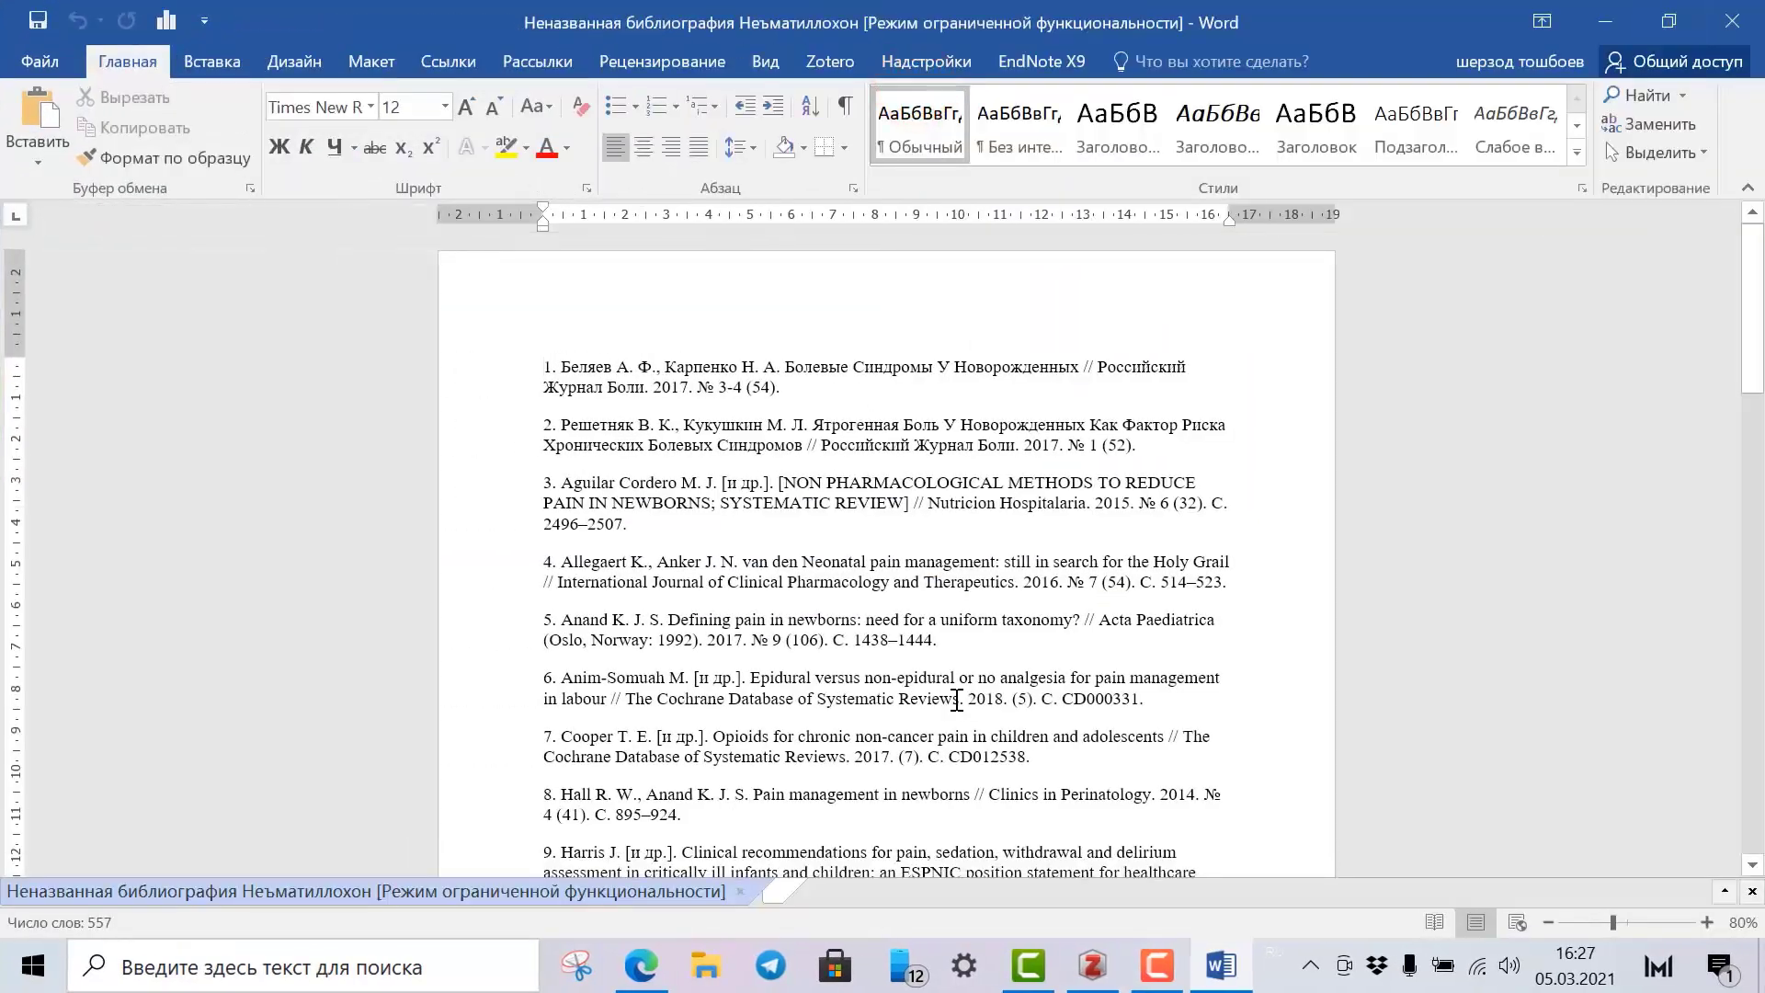
Justify the whole numbered reference list, then switch back to Zotero.
scroll(806, 715, "up", 3, "ctrl")
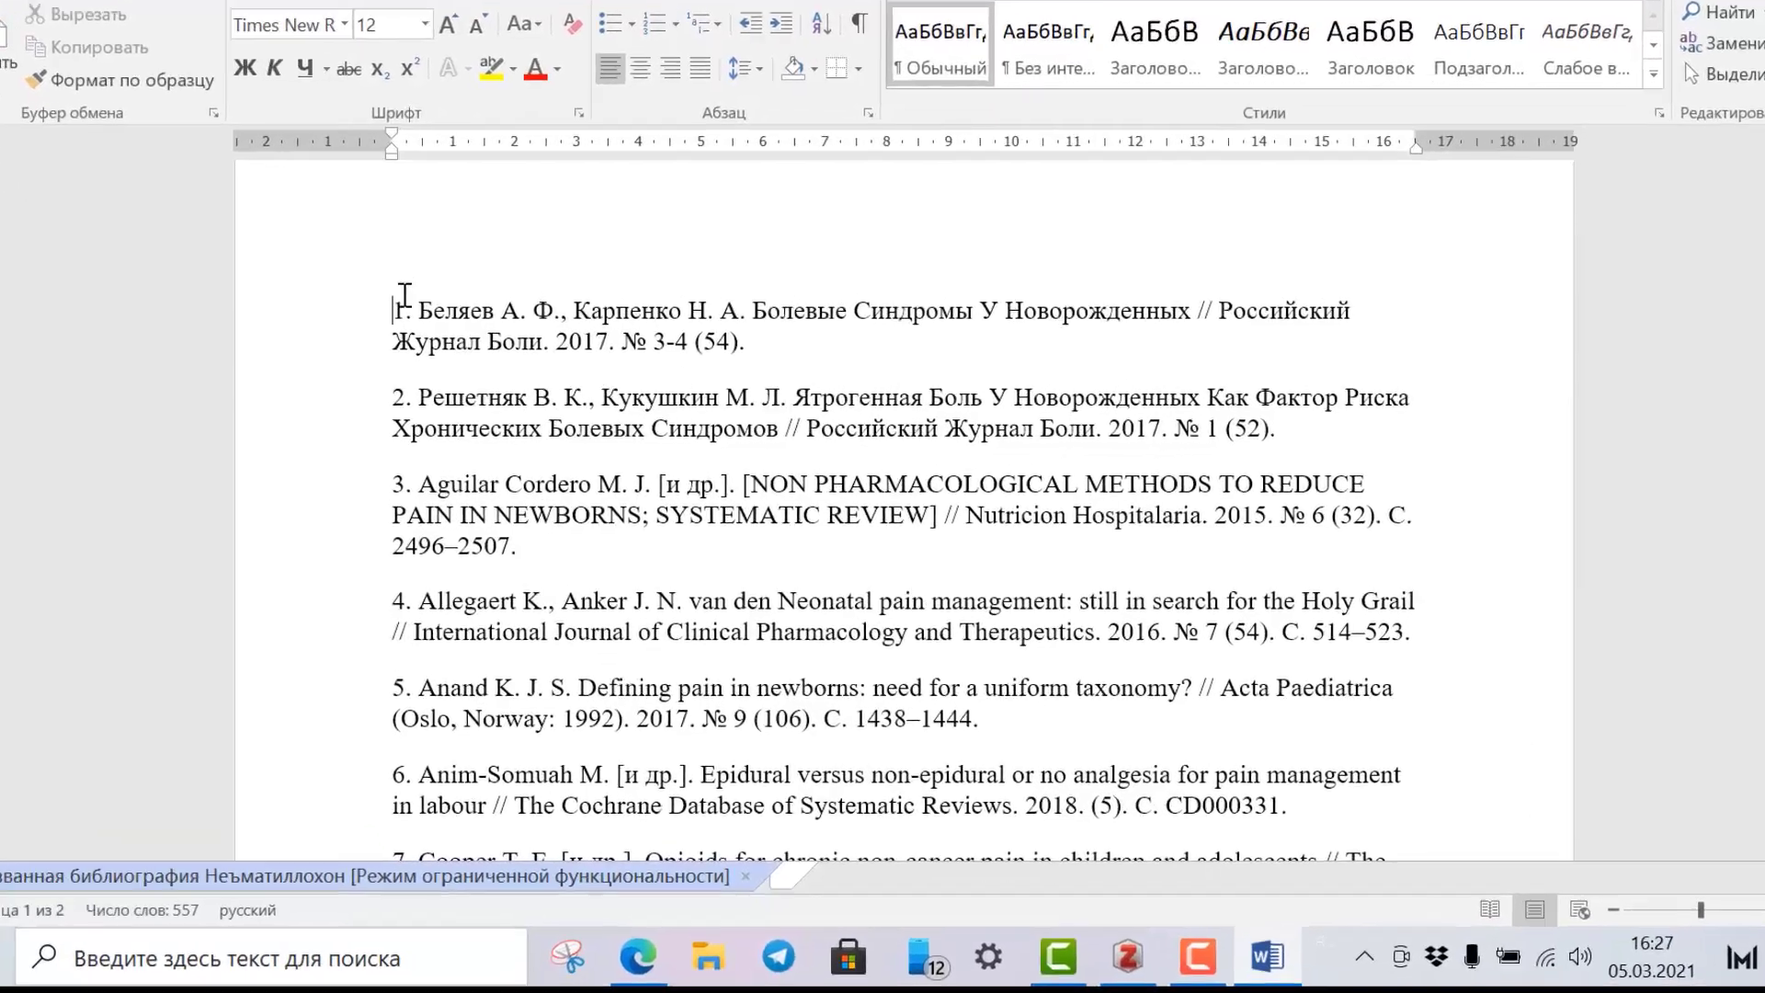
left_click_drag(415, 371, 465, 678)
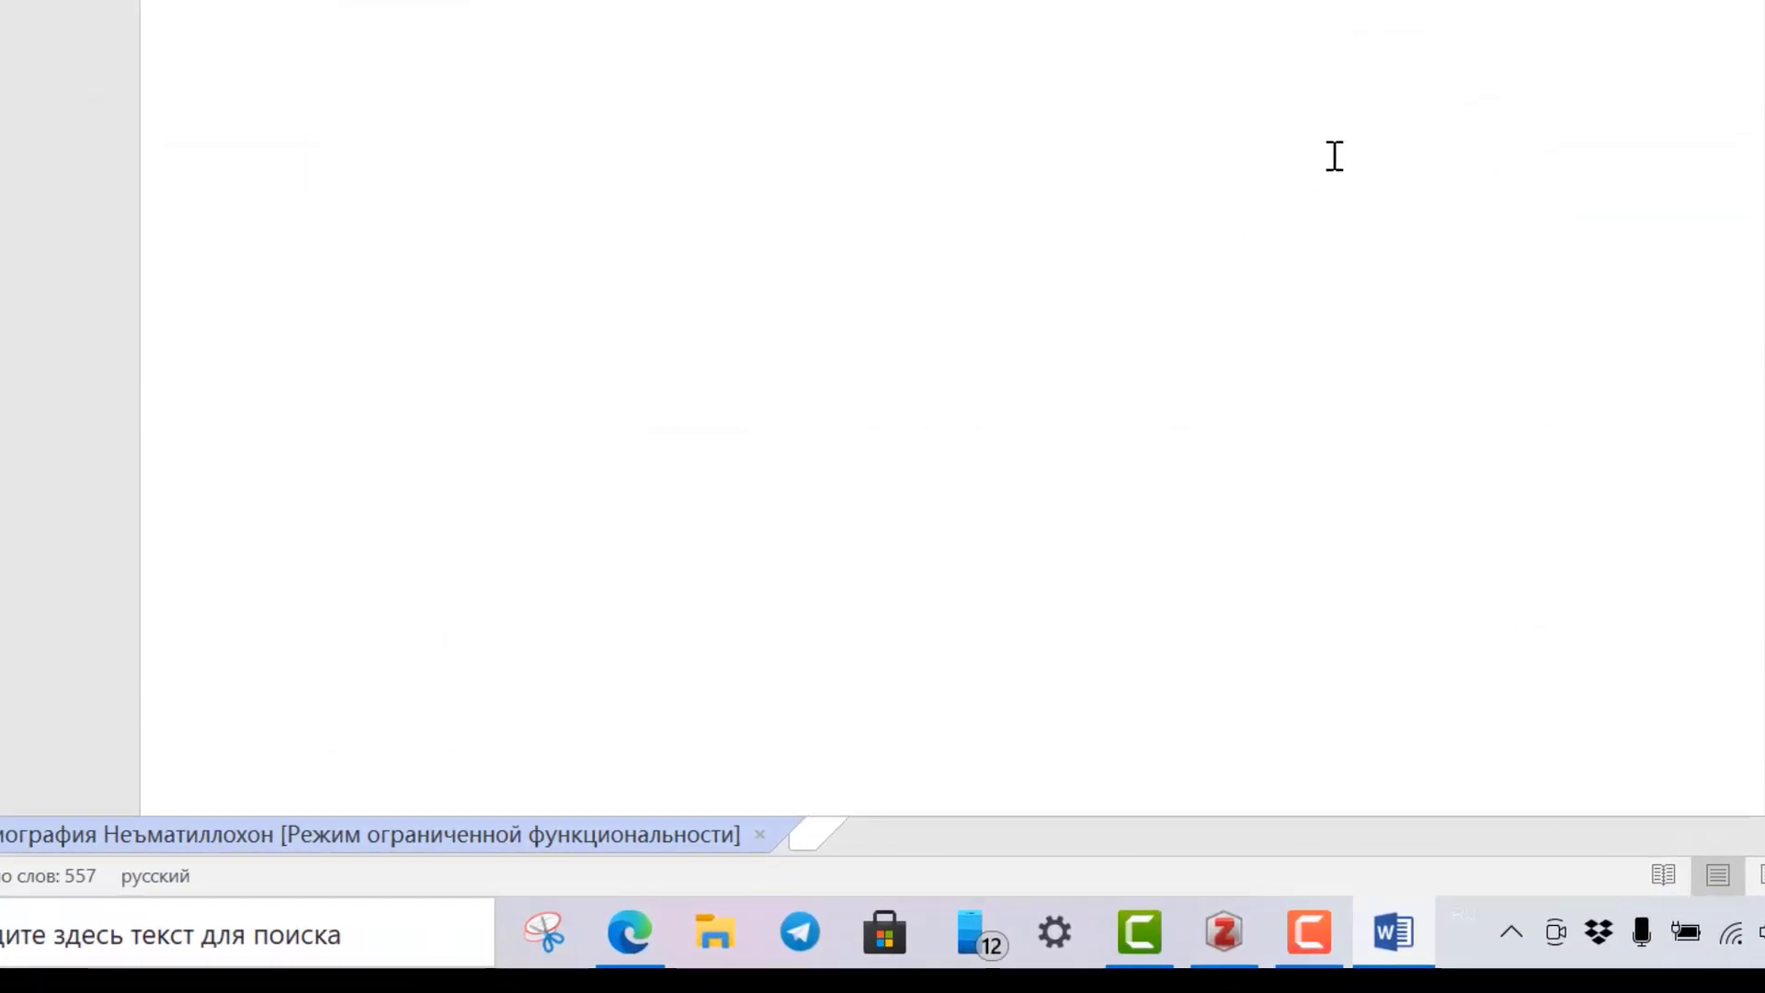
scroll(347, 552, "up", 12)
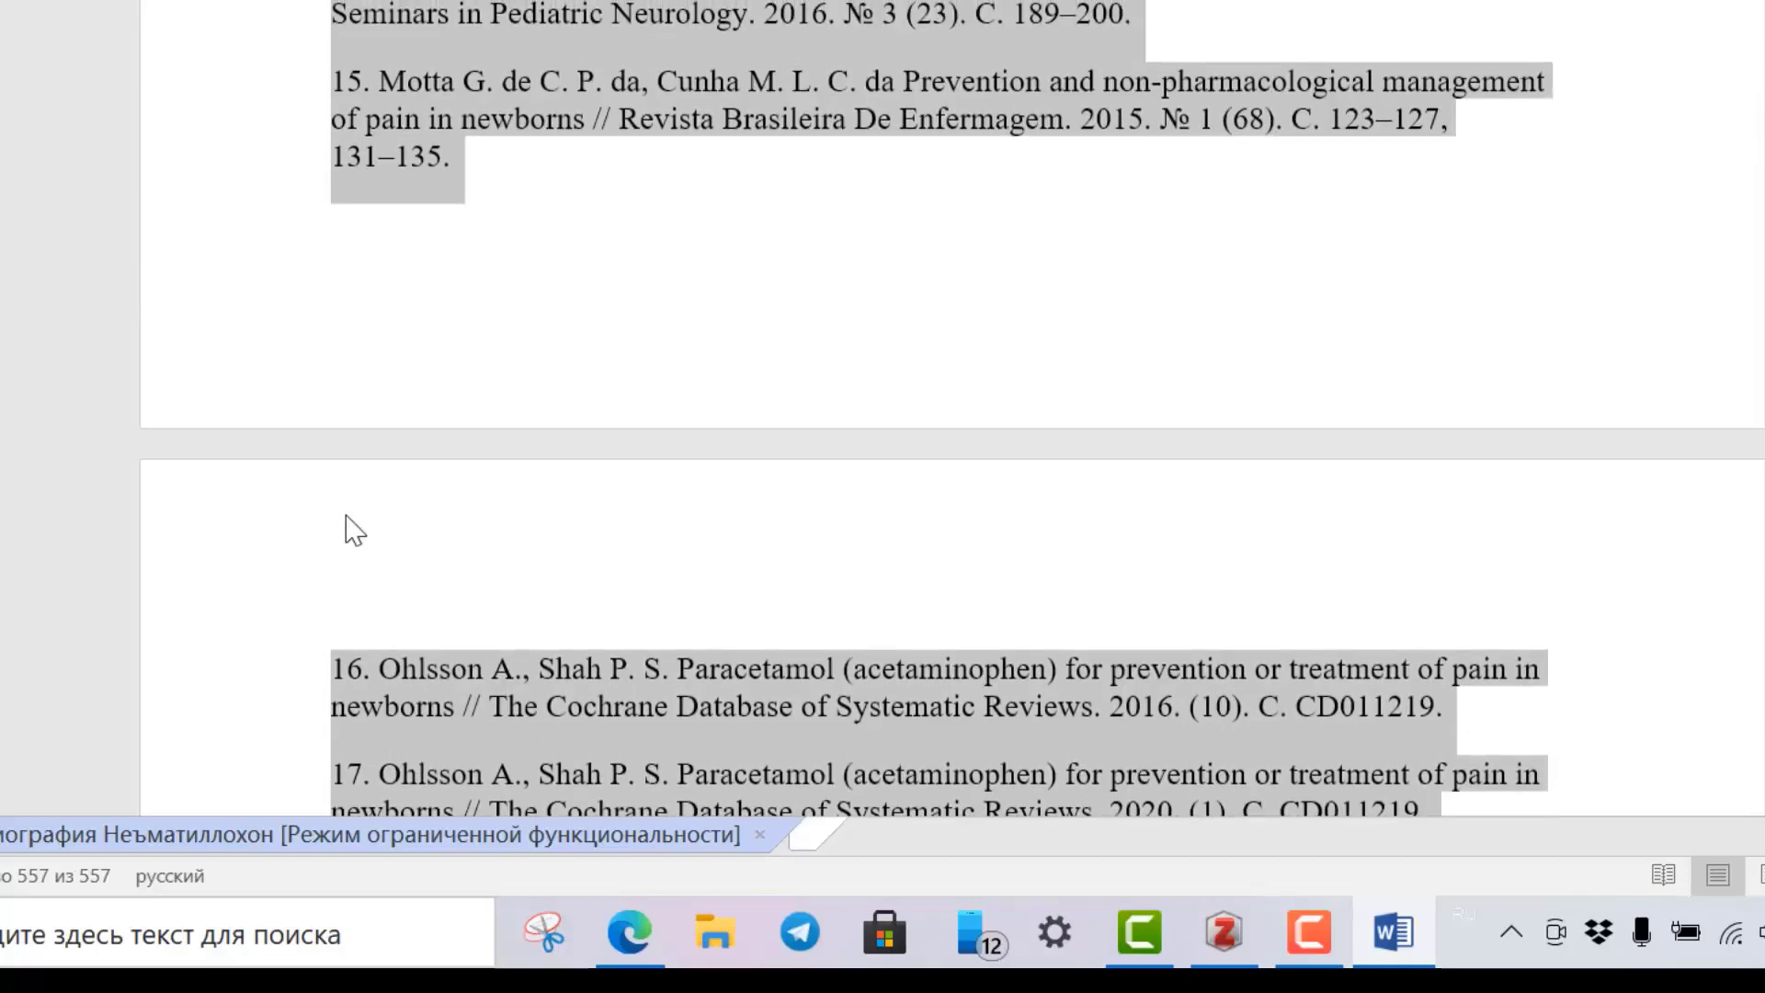
scroll(349, 532, "up", 5)
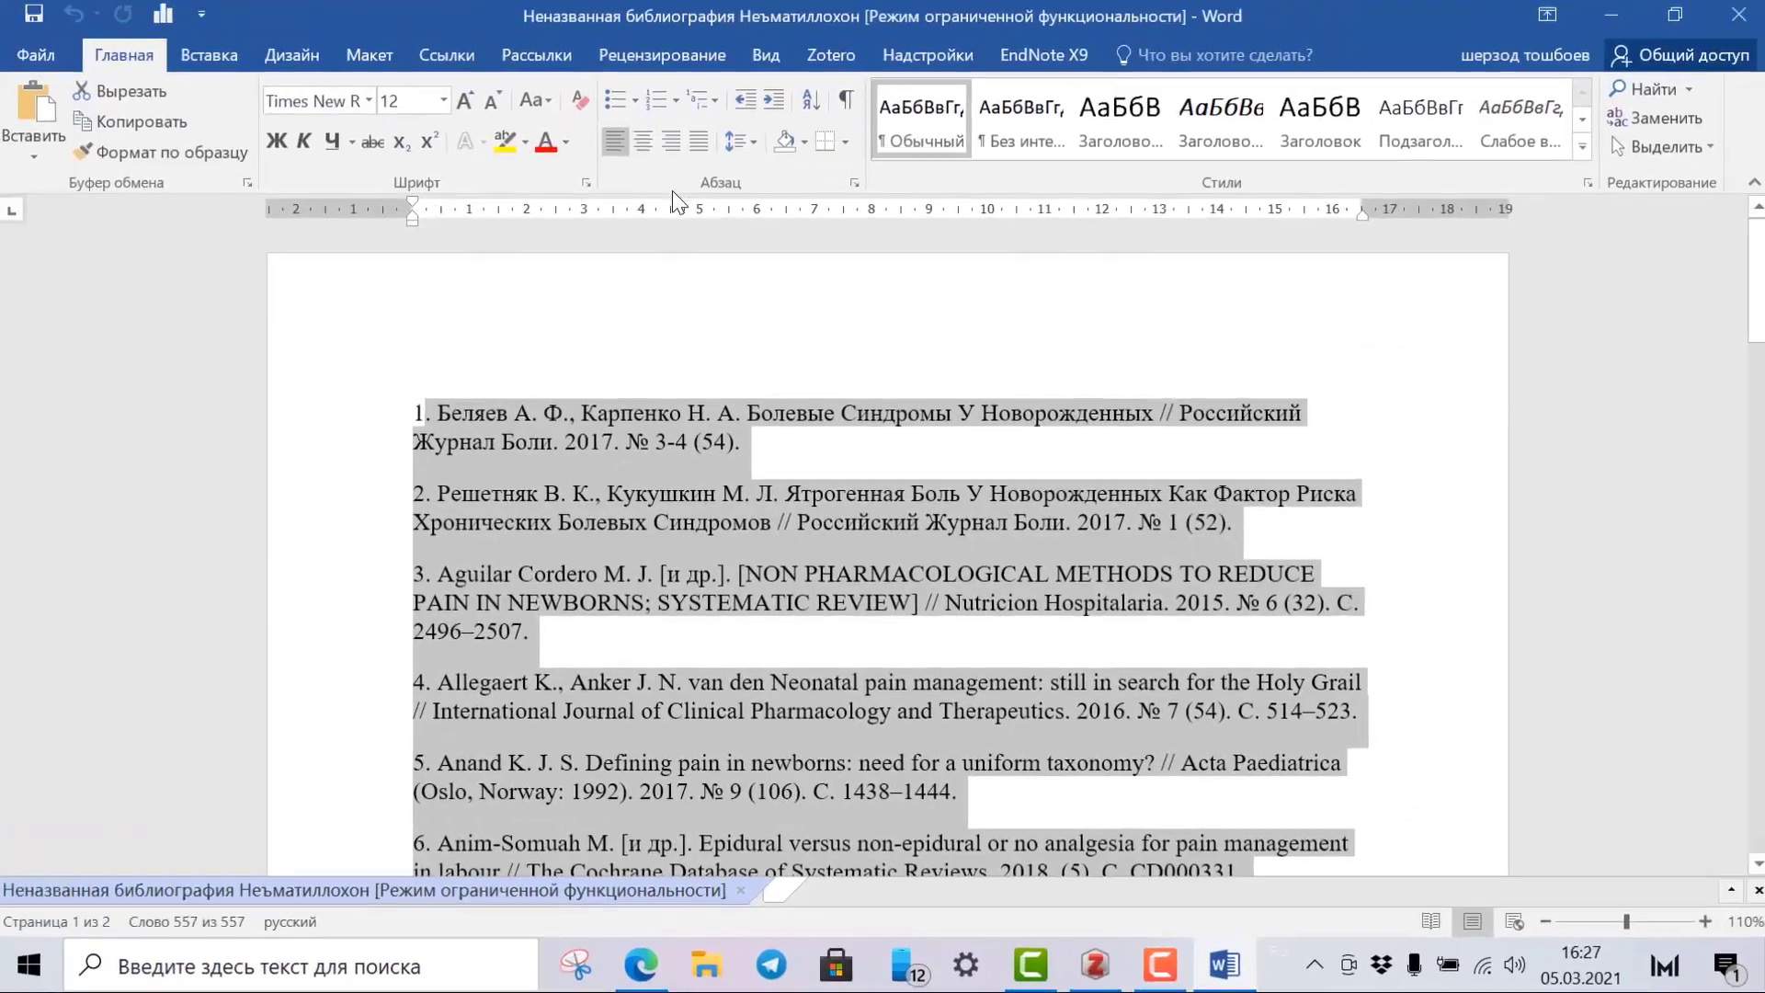
left_click(700, 145)
scroll(601, 543, "down", 10)
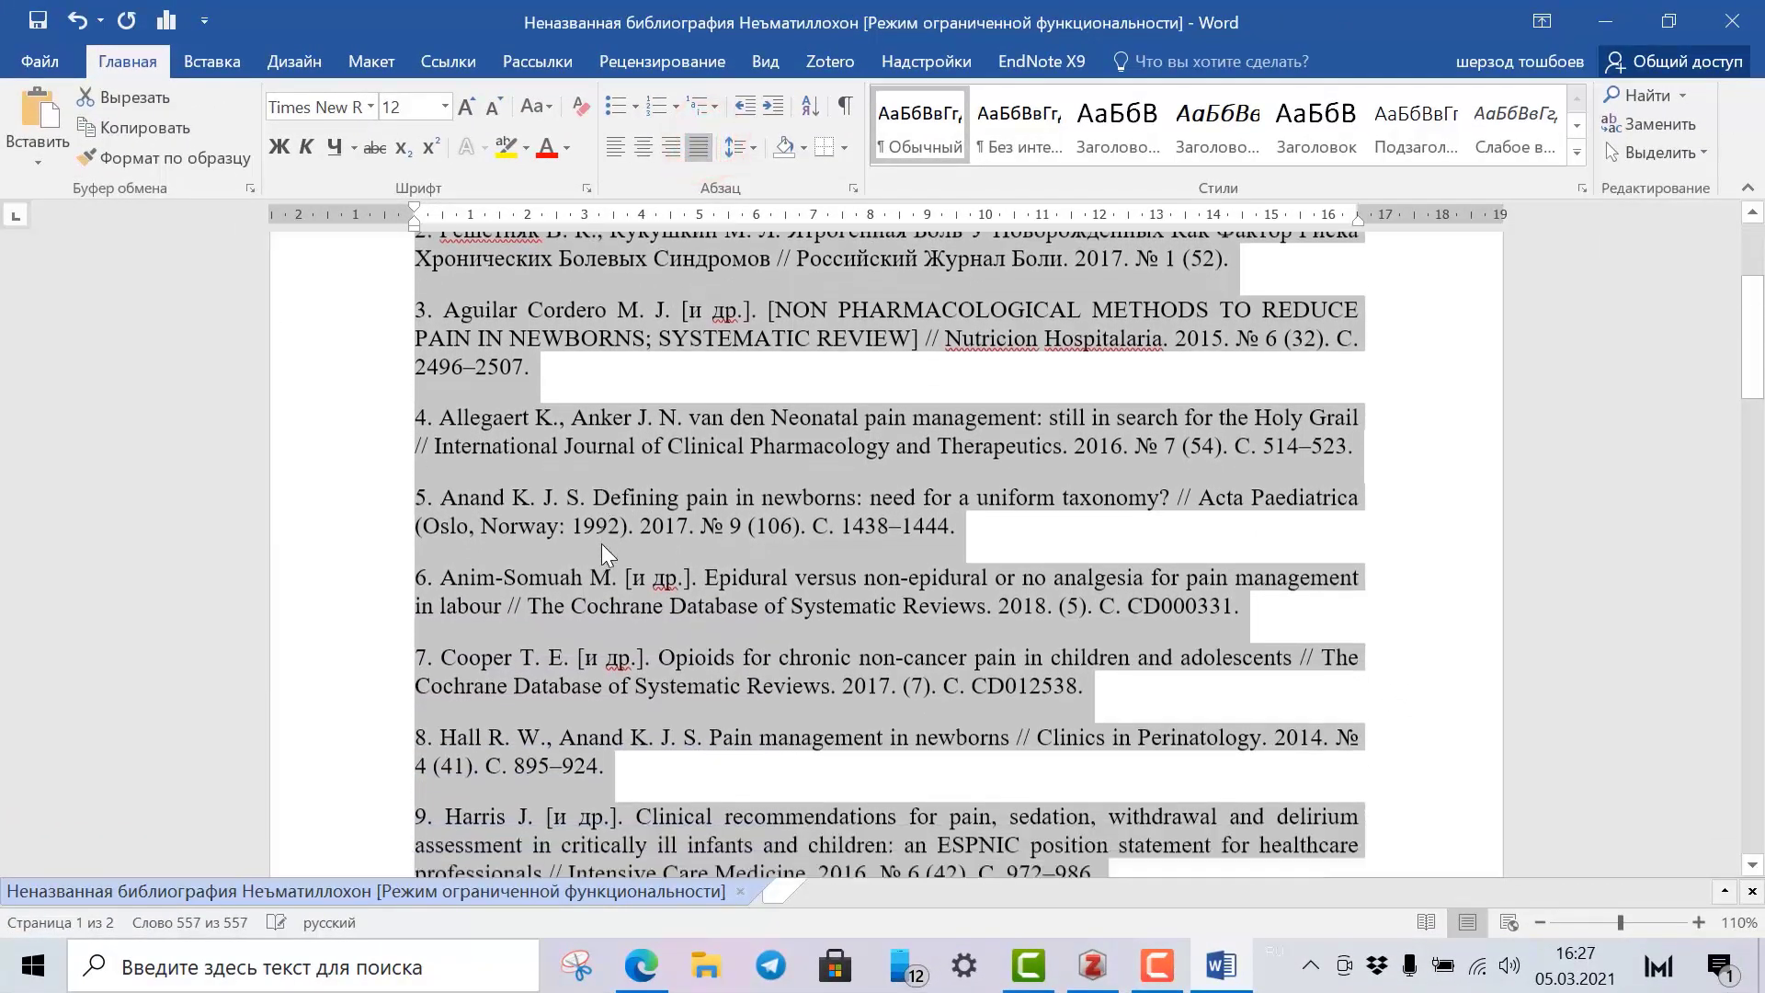
scroll(599, 538, "down", 3)
scroll(599, 538, "up", 13)
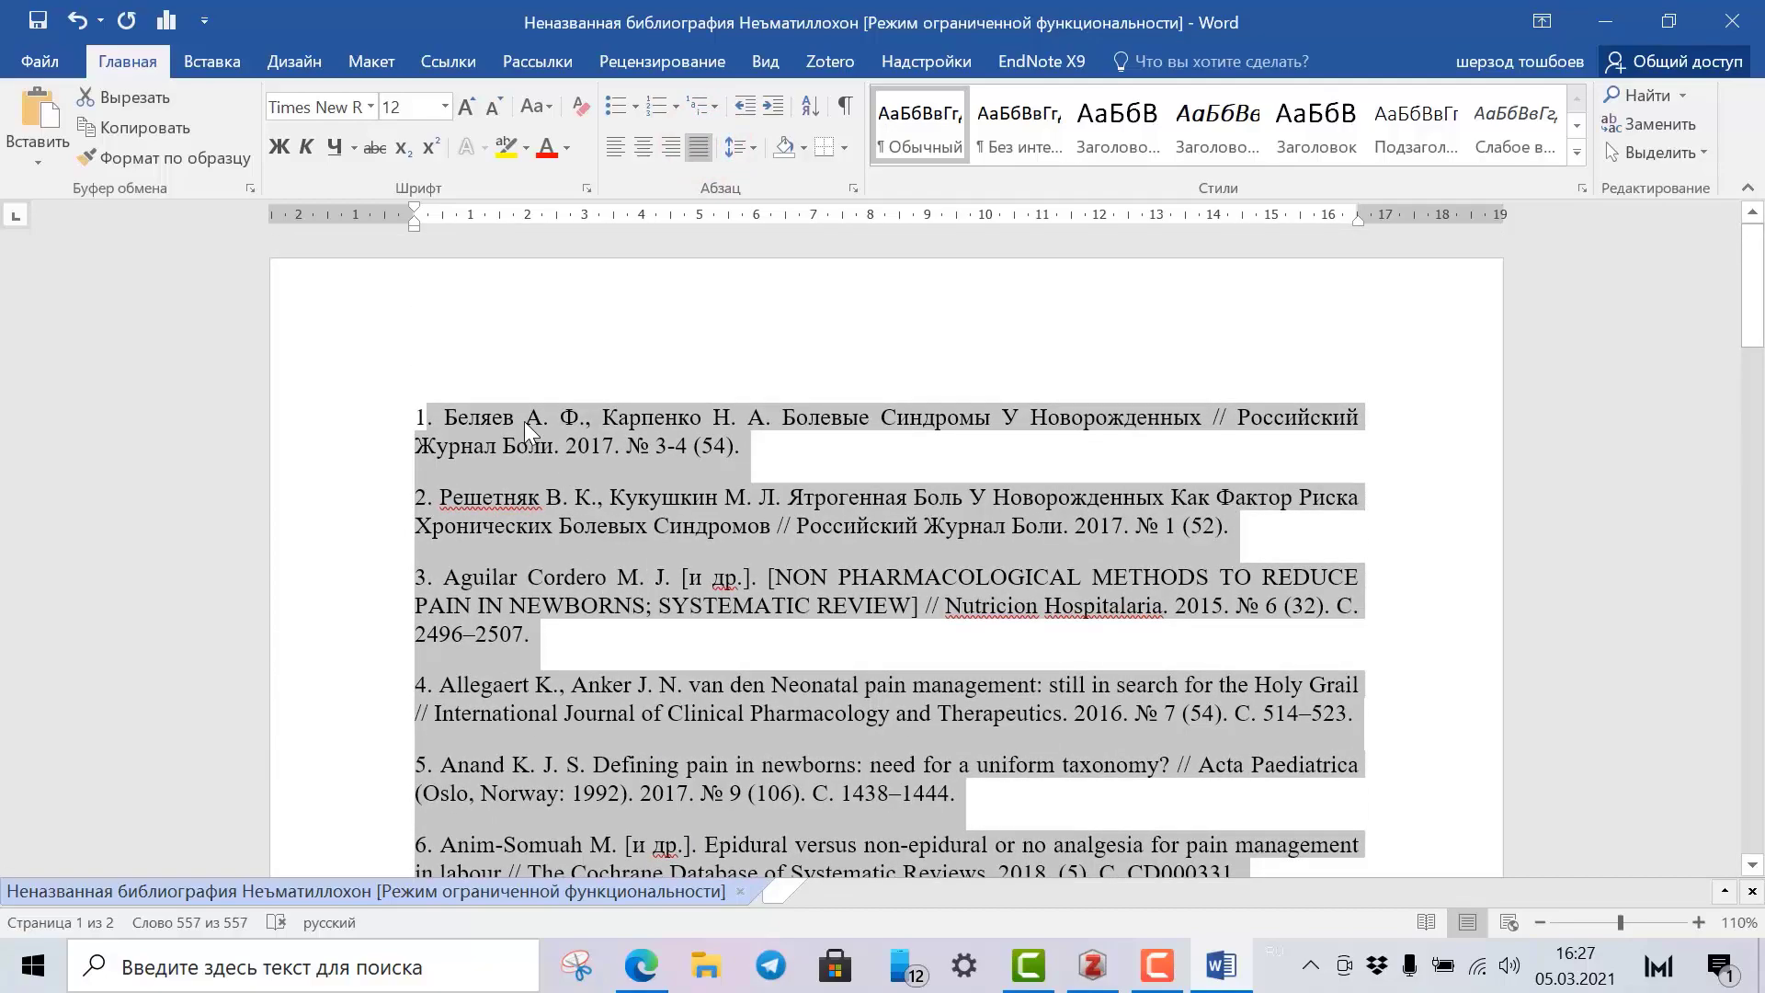
scroll(522, 441, "down", 10)
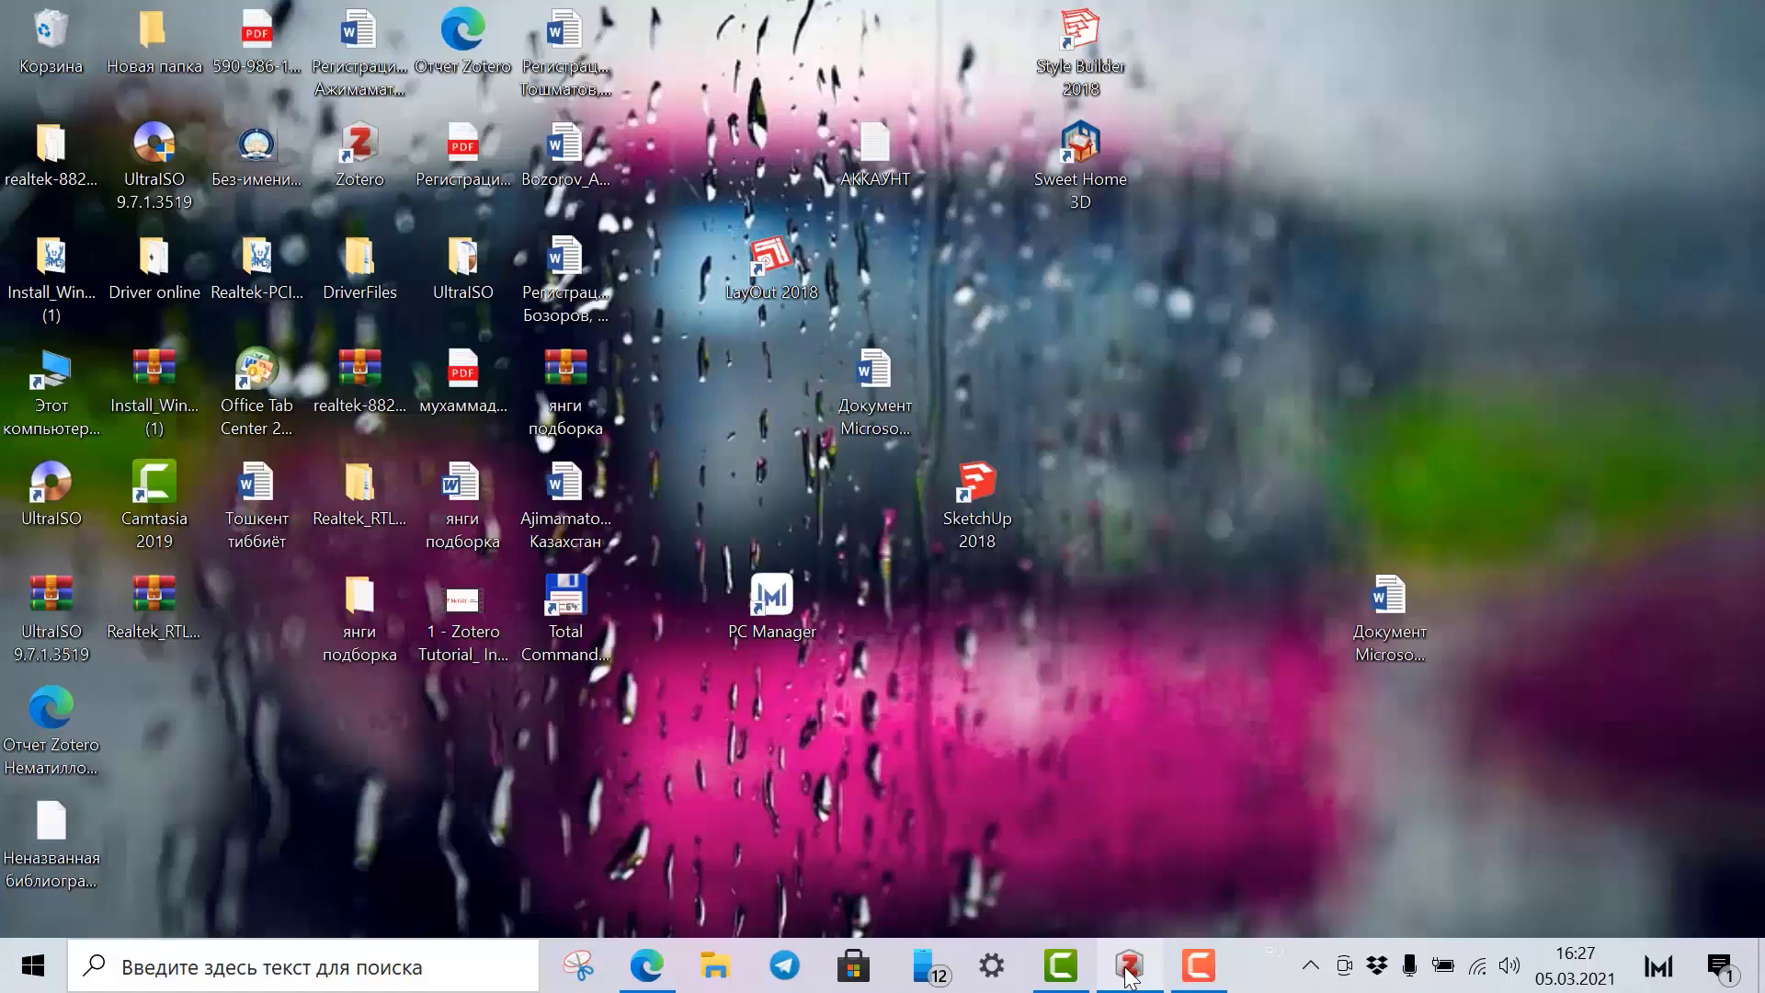
left_click(1128, 971)
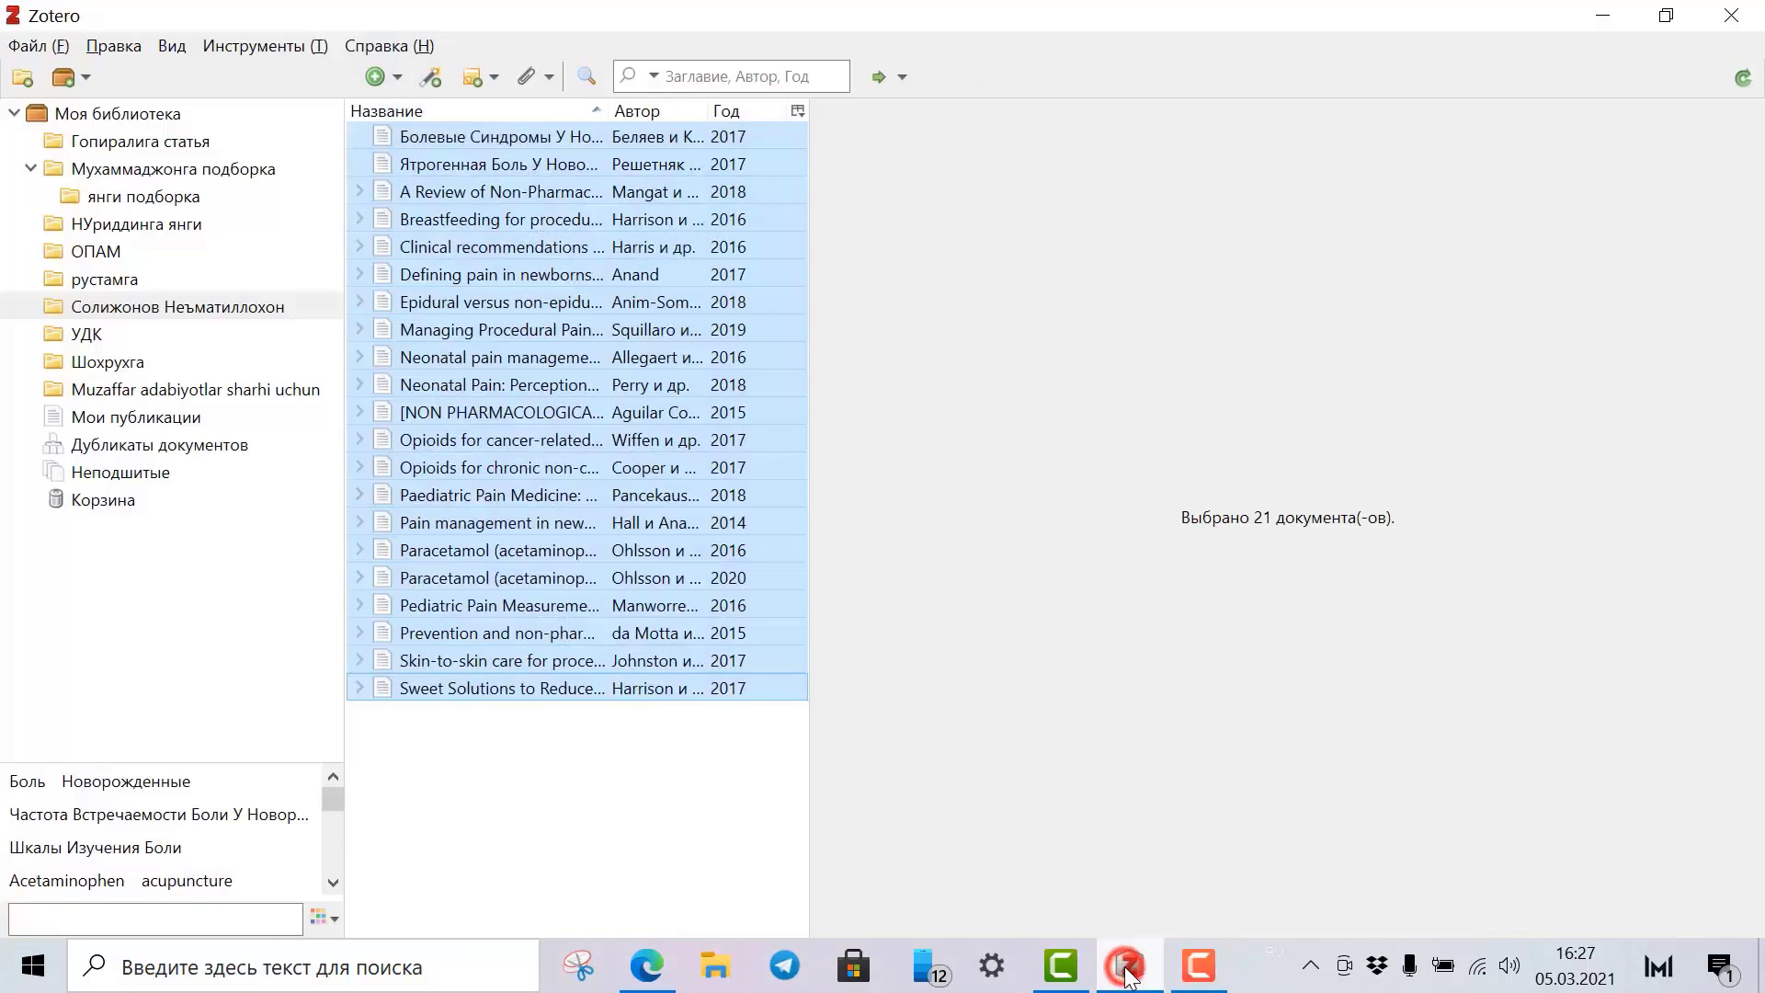
Export the 21 selected items as Zotero RDF with files, leaving notes out.
right_click(414, 139)
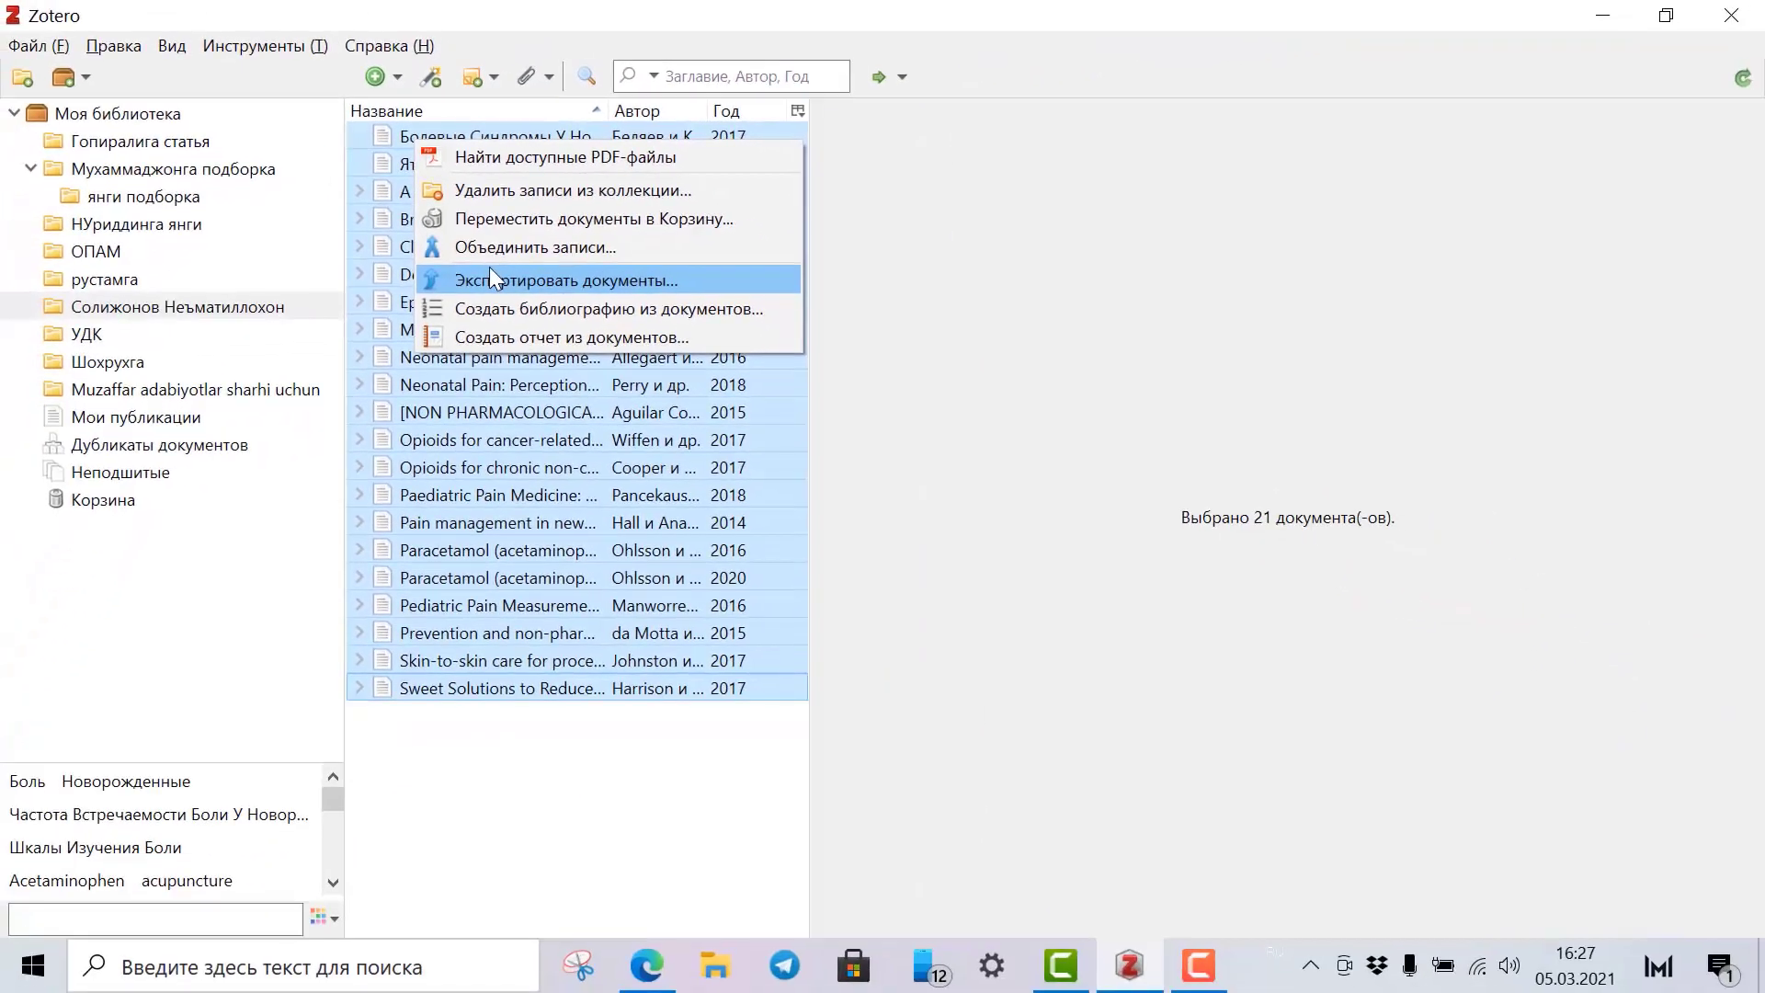
left_click(490, 271)
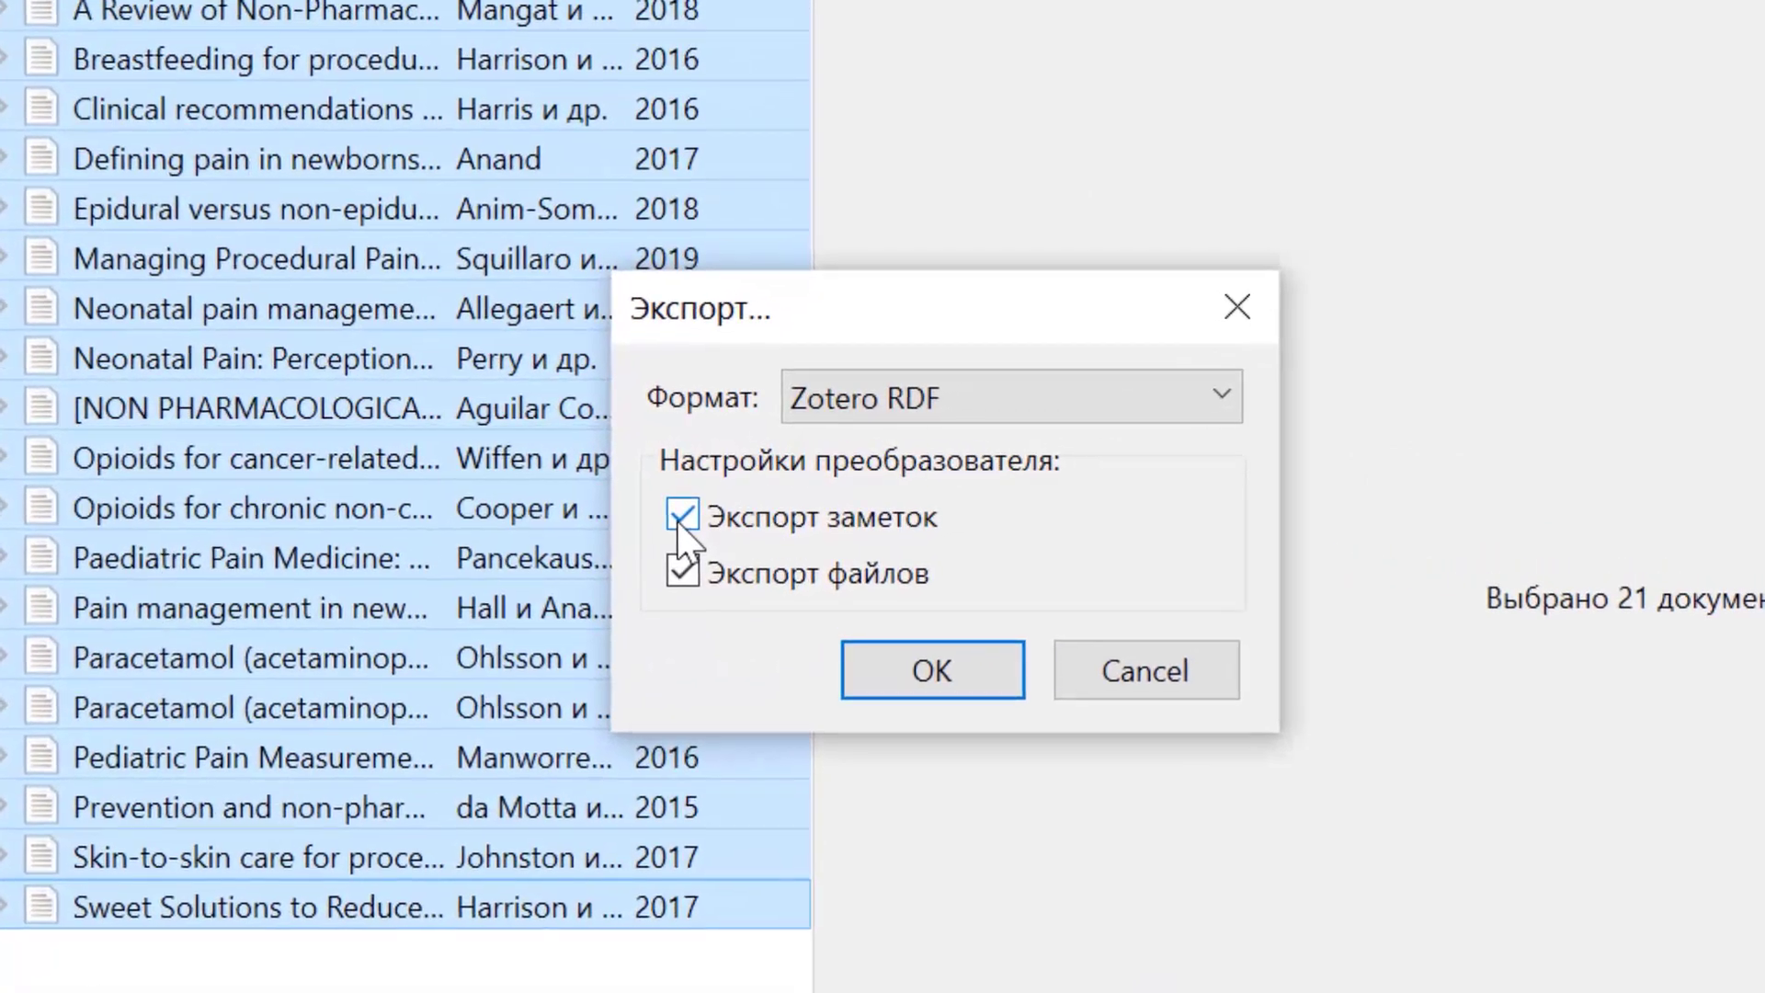
left_click(682, 516)
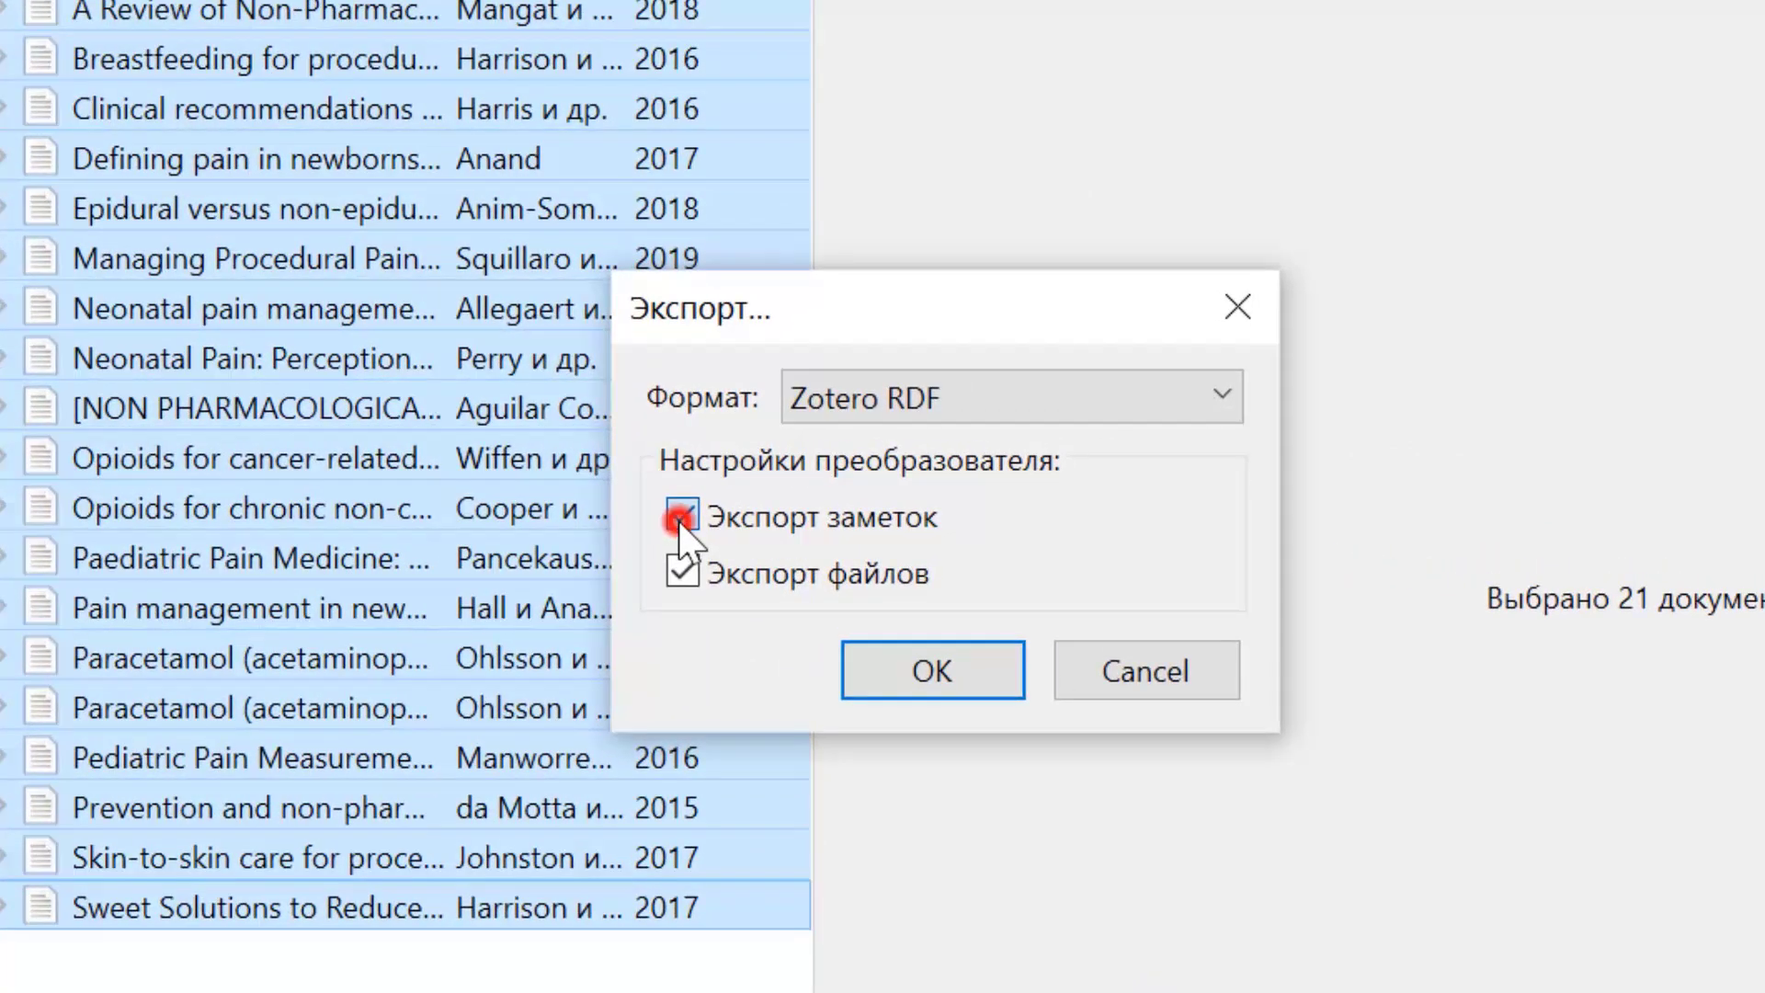
left_click(888, 665)
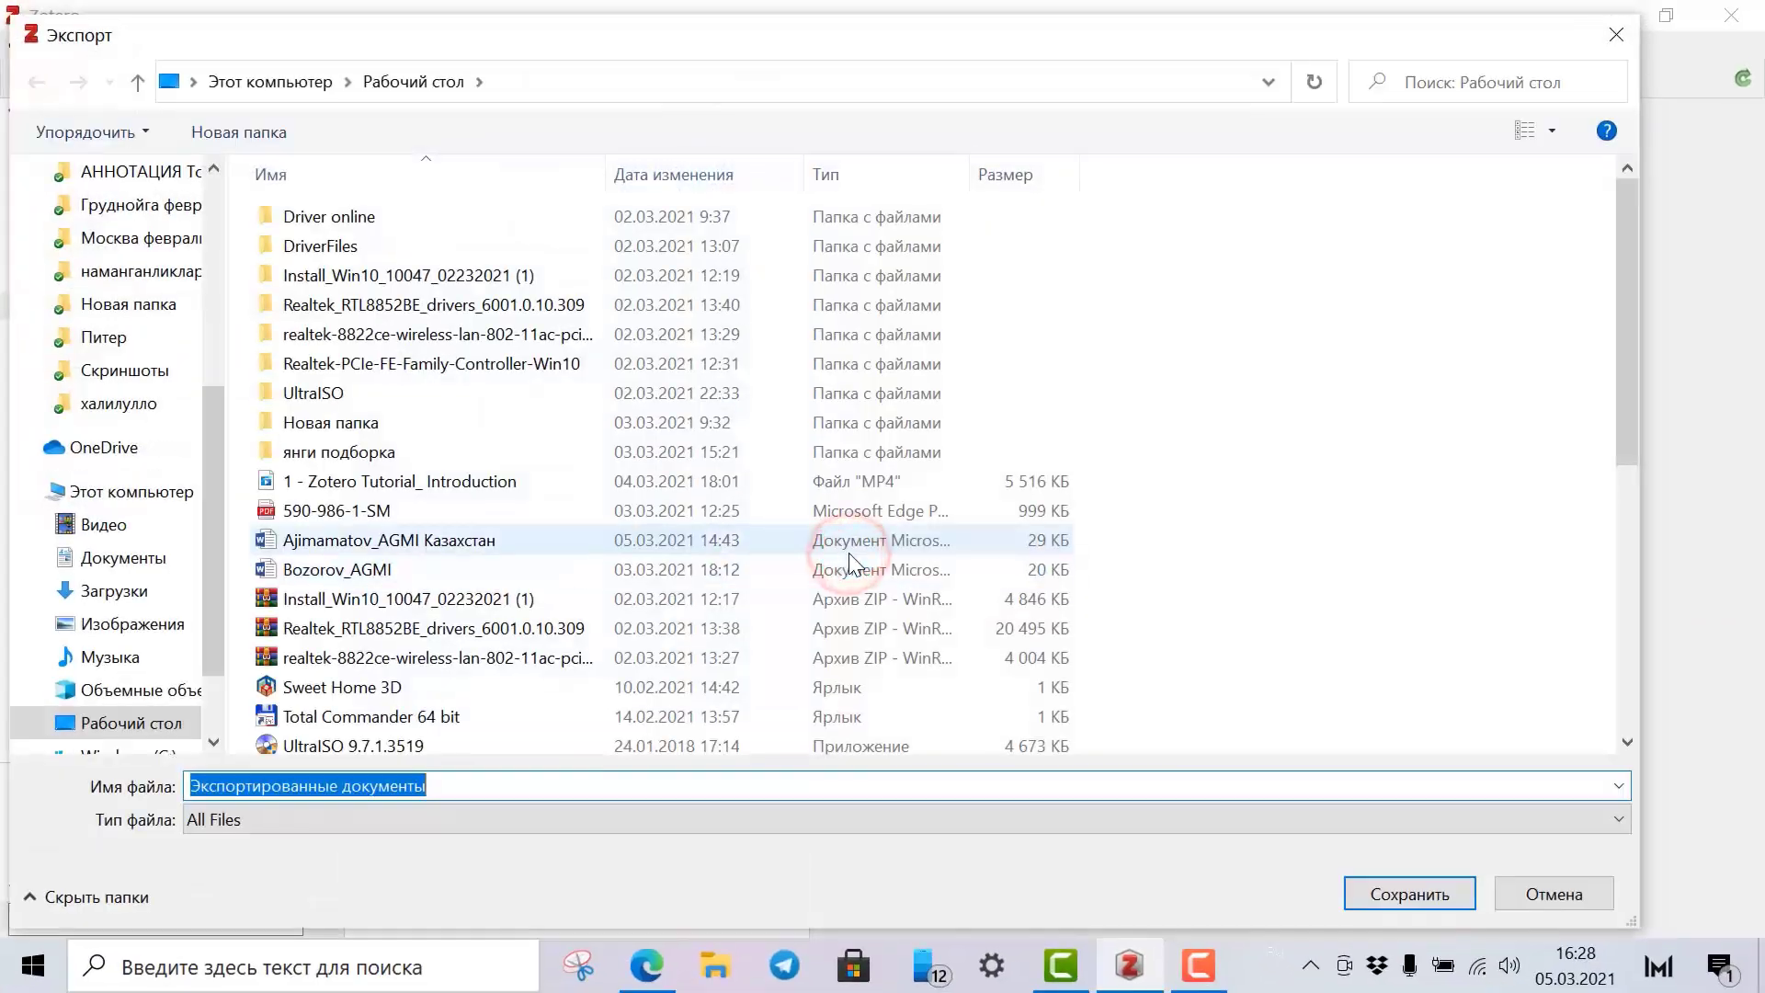
Save the export to the desktop as 'Экспортированные документы' plus the user's name, then minimize Zotero.
left_click(478, 784)
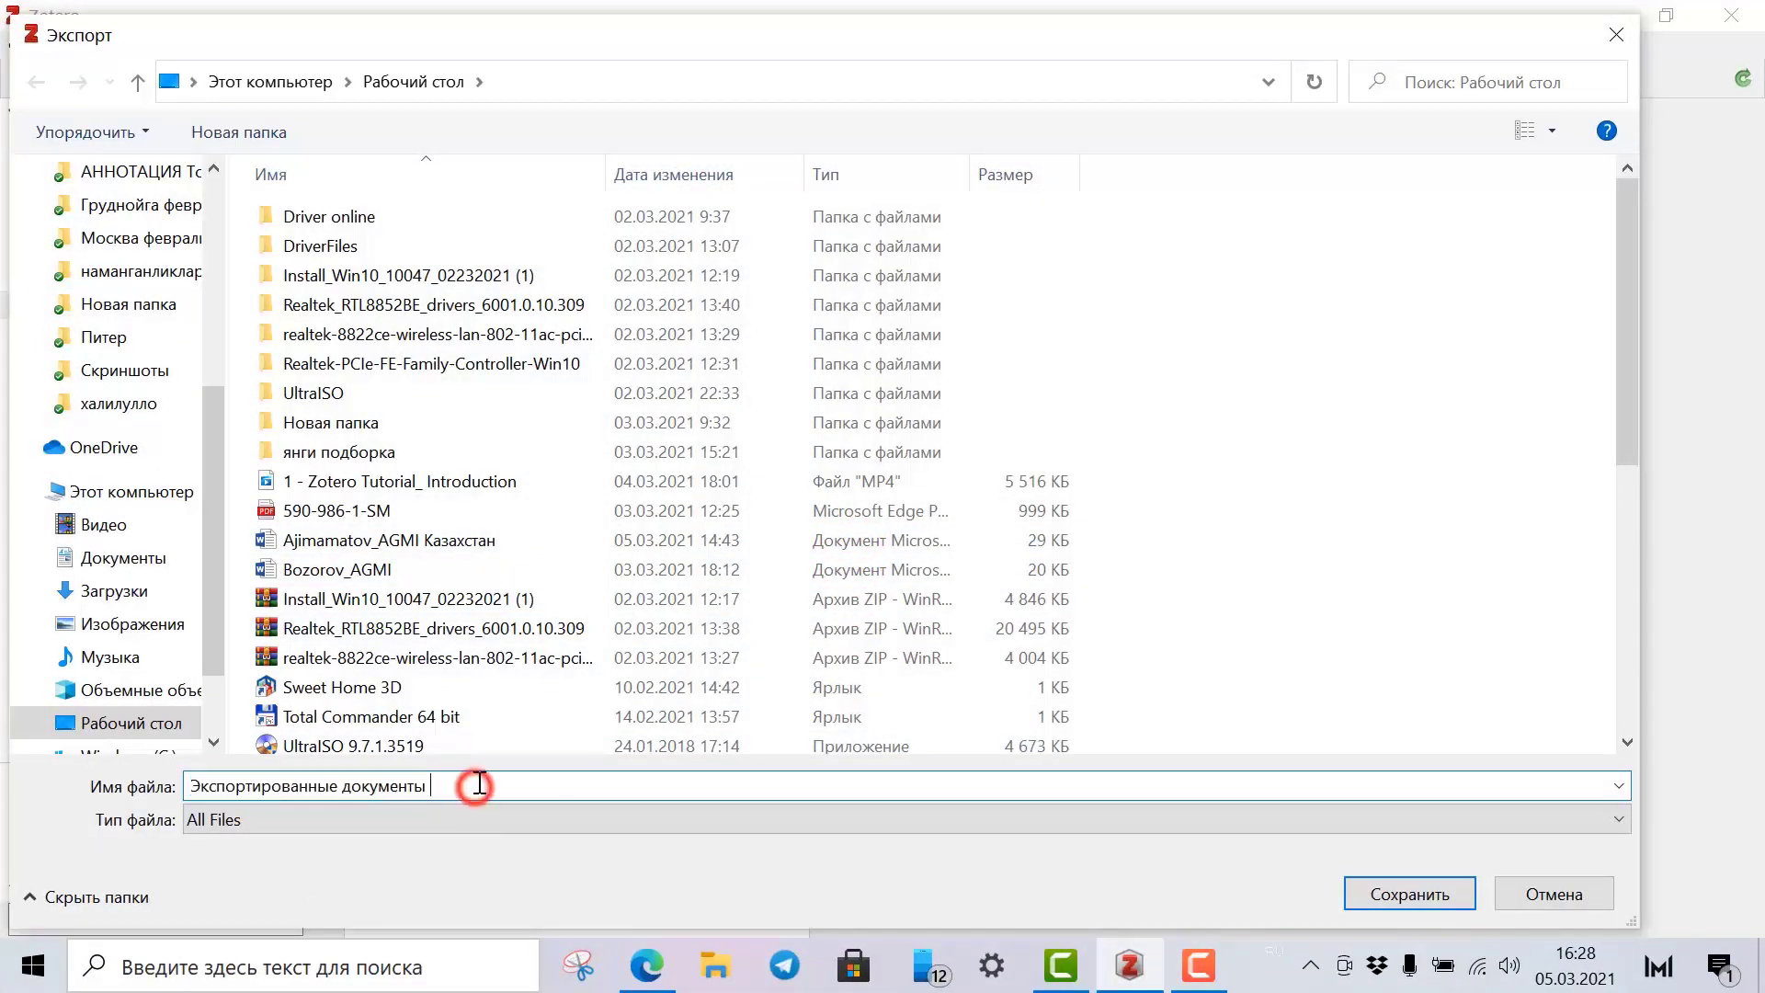
type("Неъматиллохон")
left_click(1418, 898)
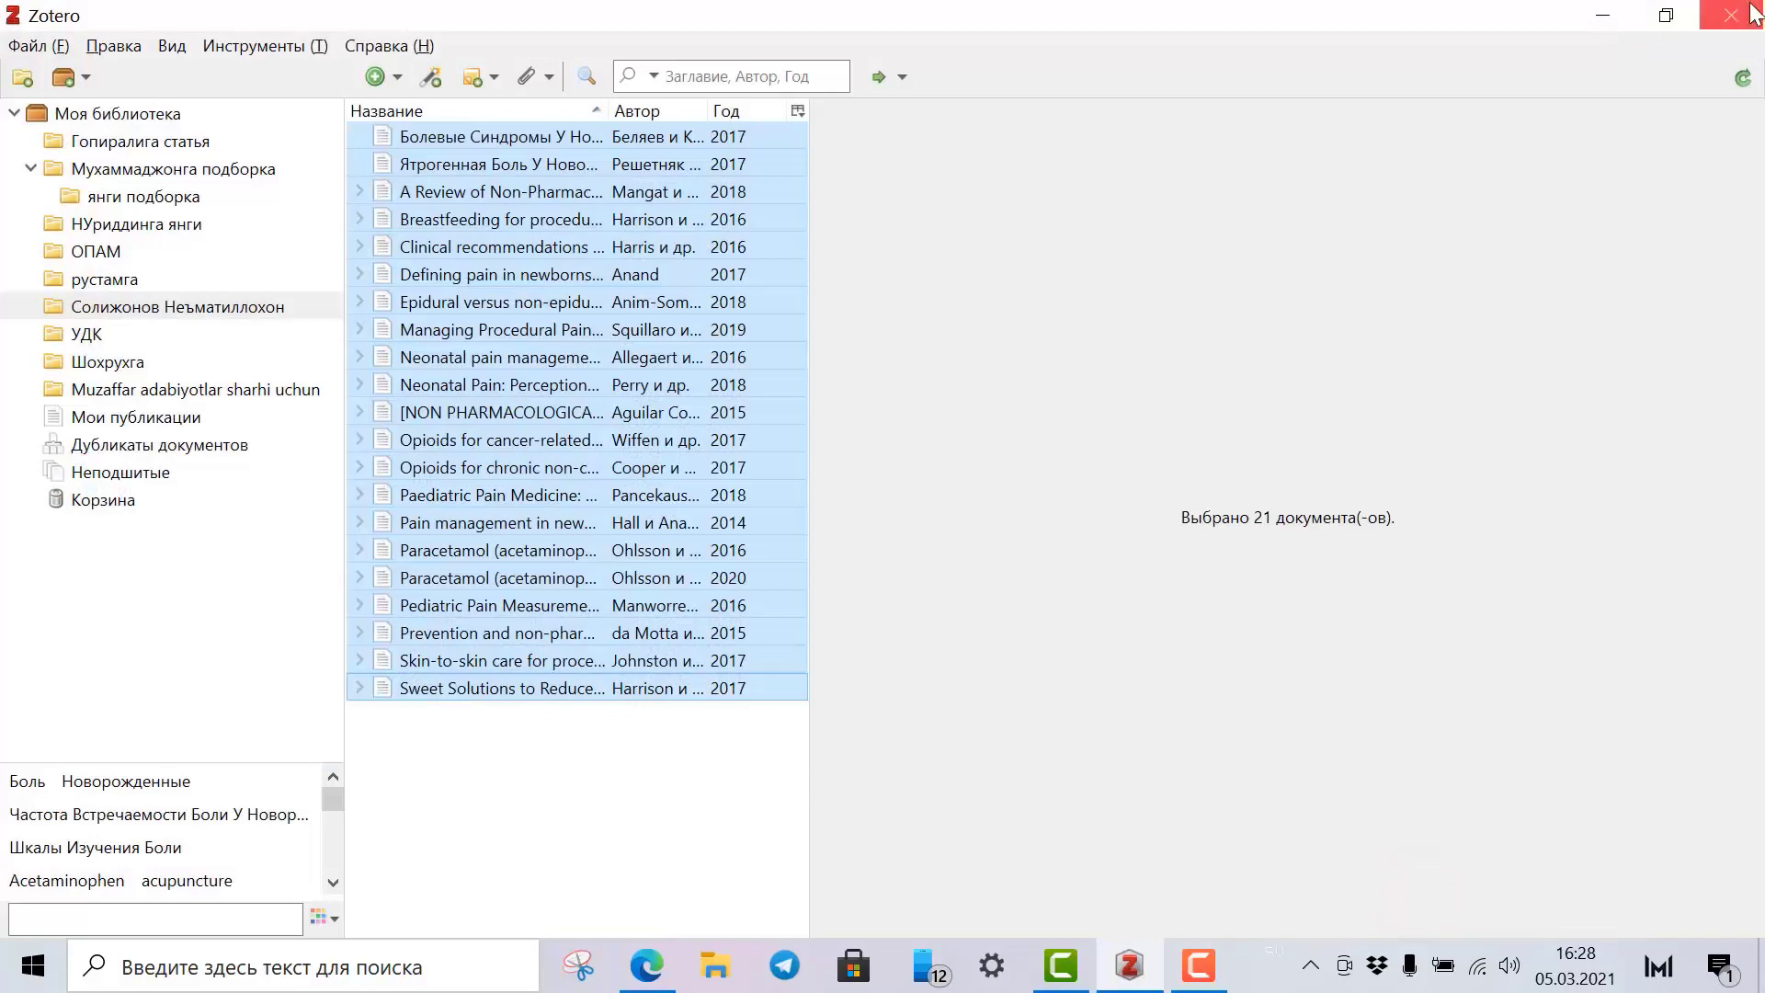
left_click(1604, 15)
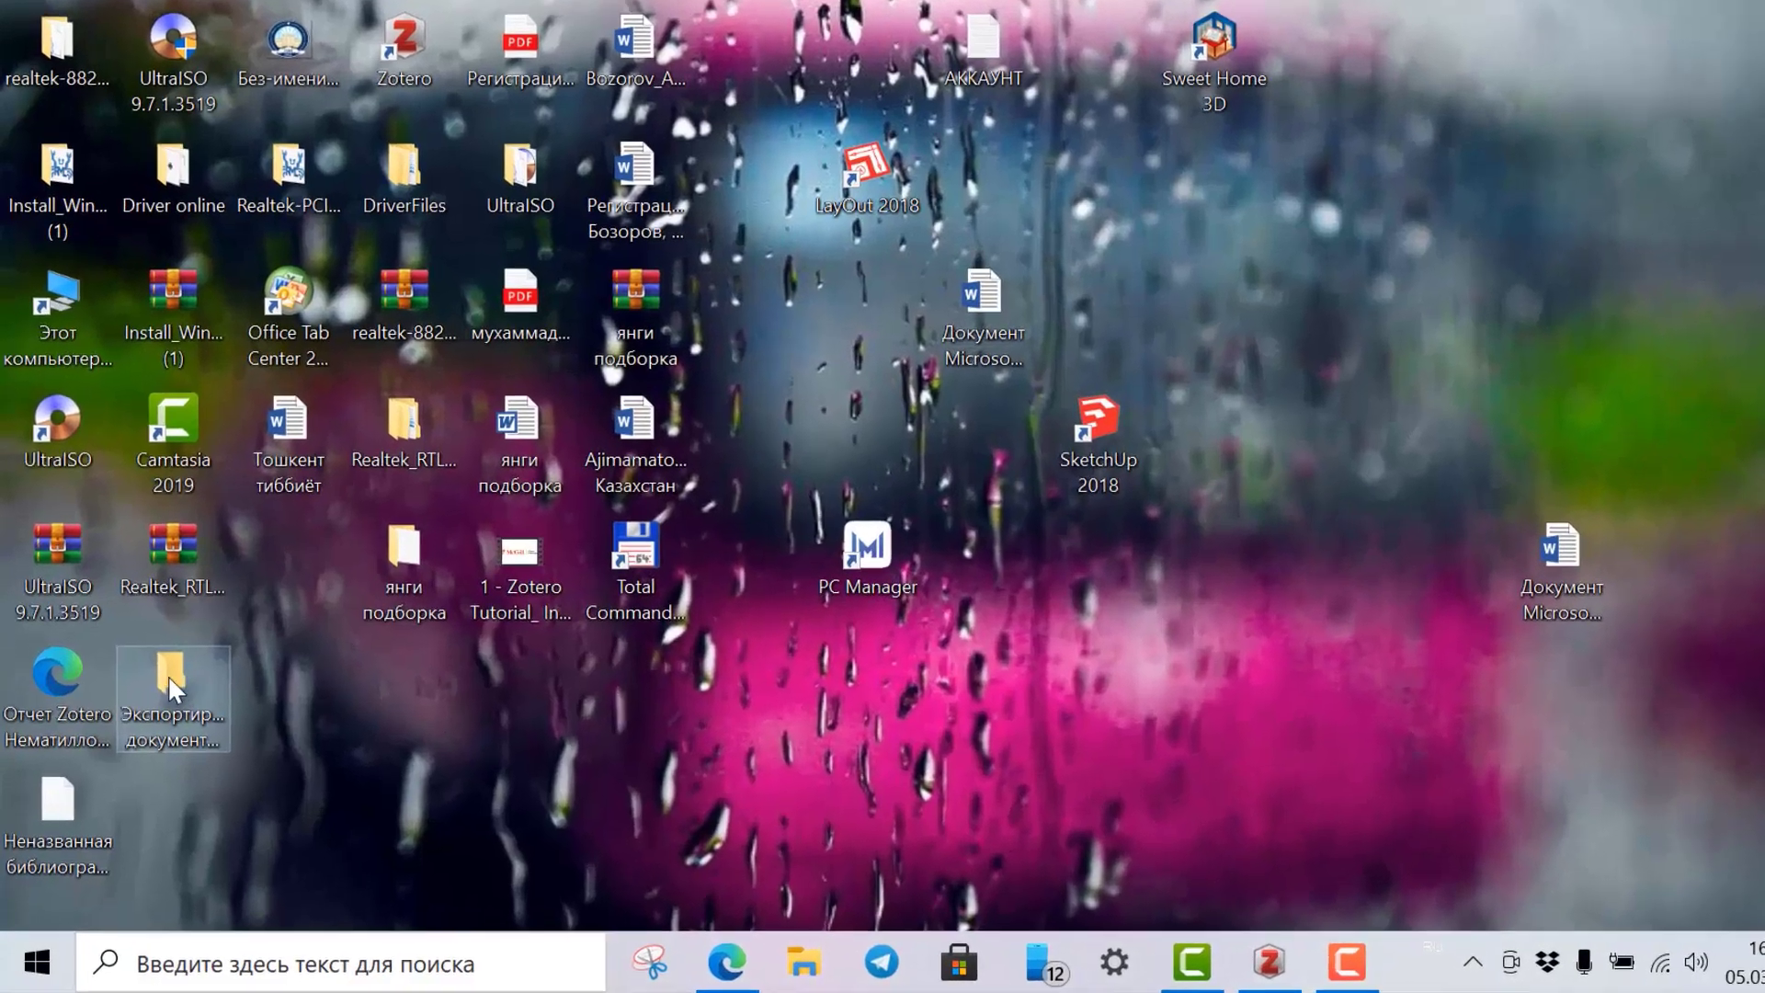
Open the export's files folder and look at the PDFs in subfolders 842 and 843.
double_click(170, 677)
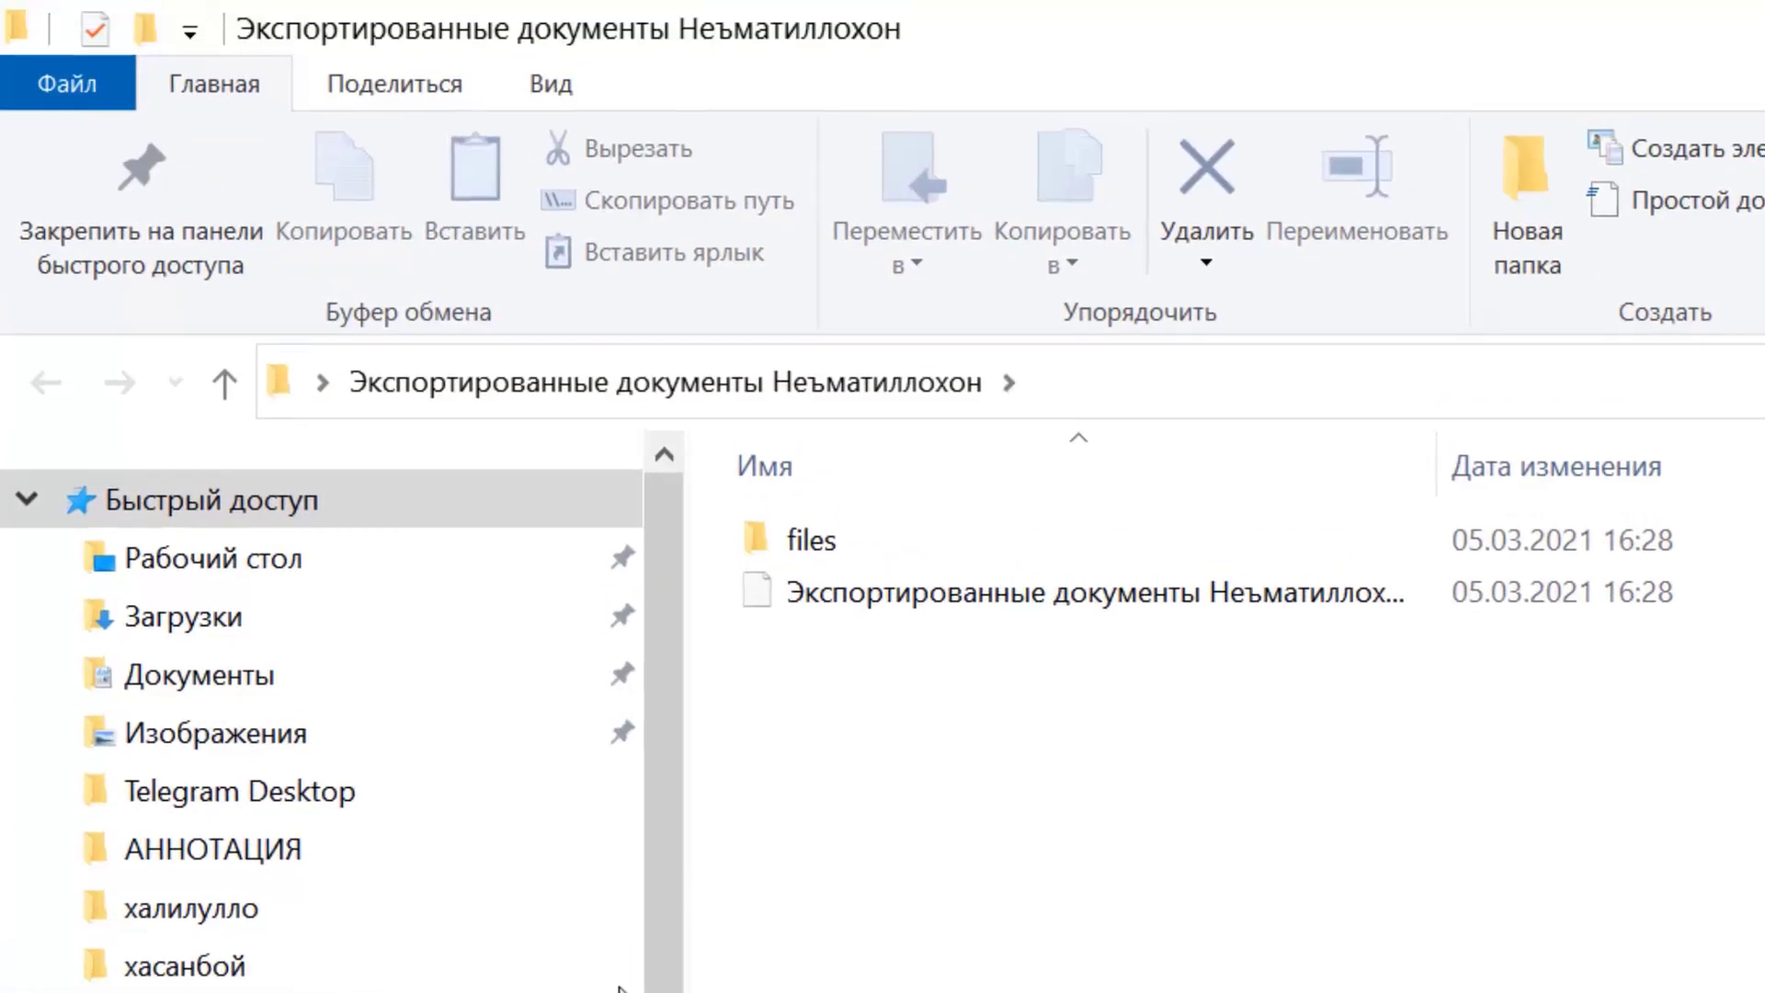
left_click(725, 240)
double_click(437, 311)
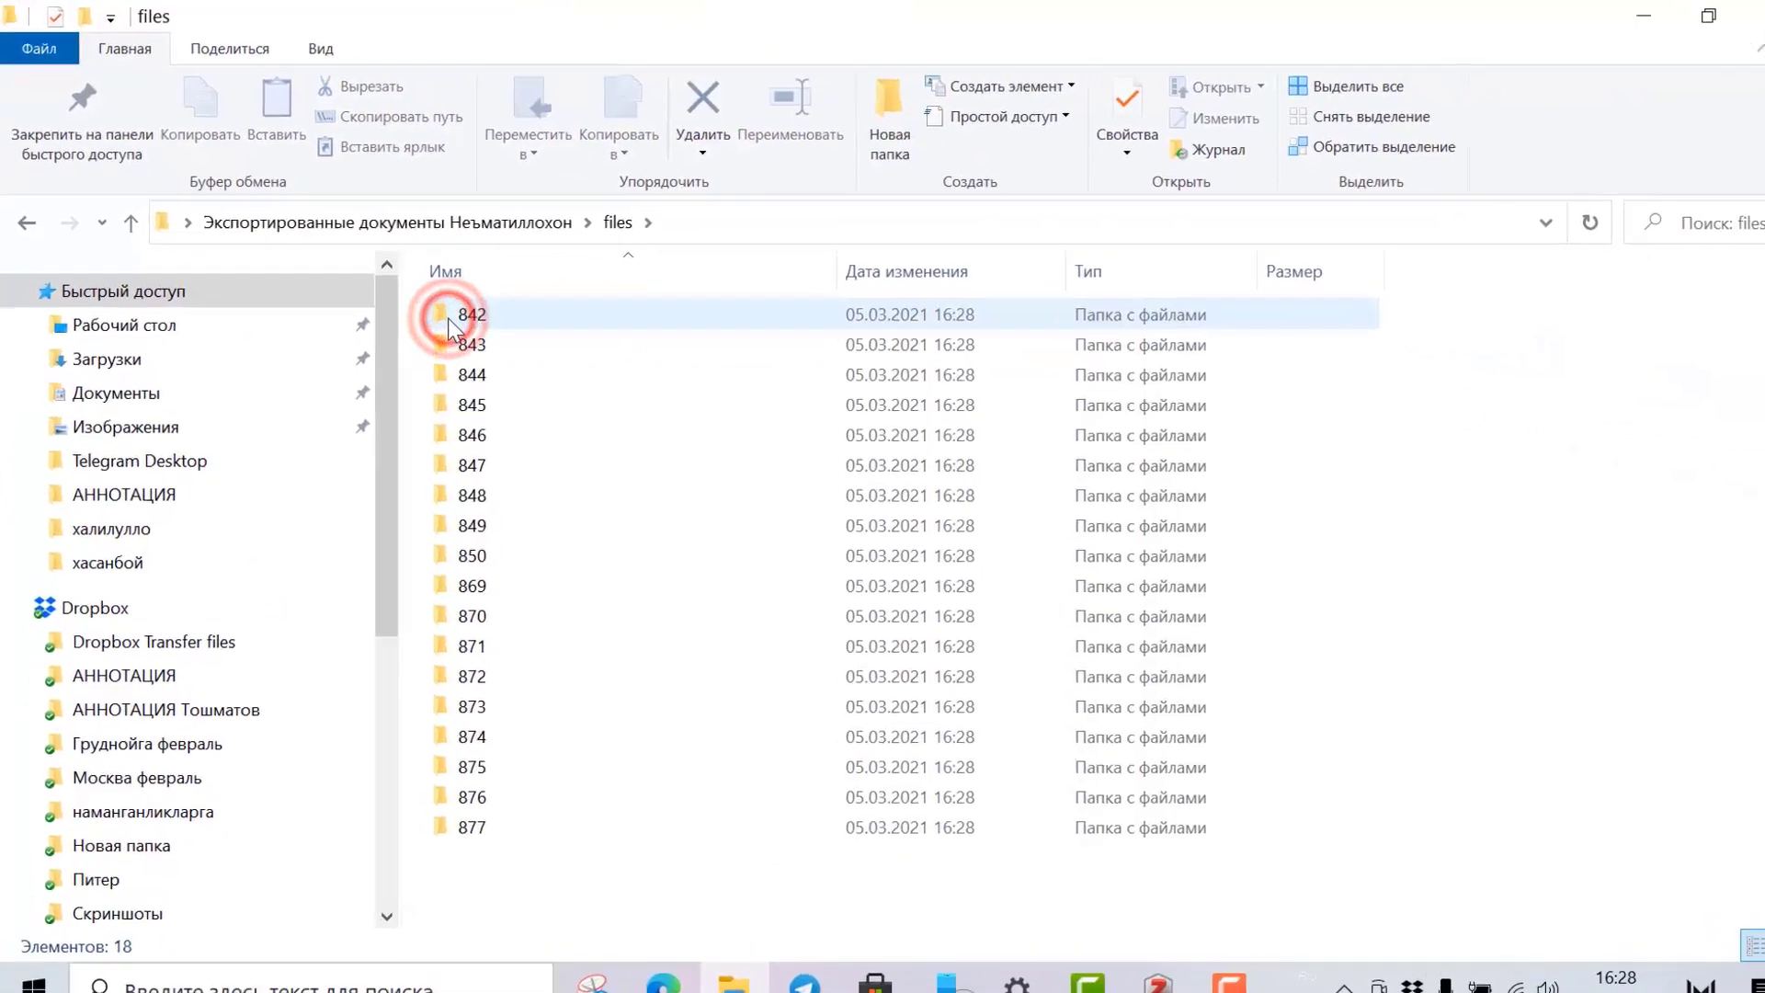
double_click(443, 309)
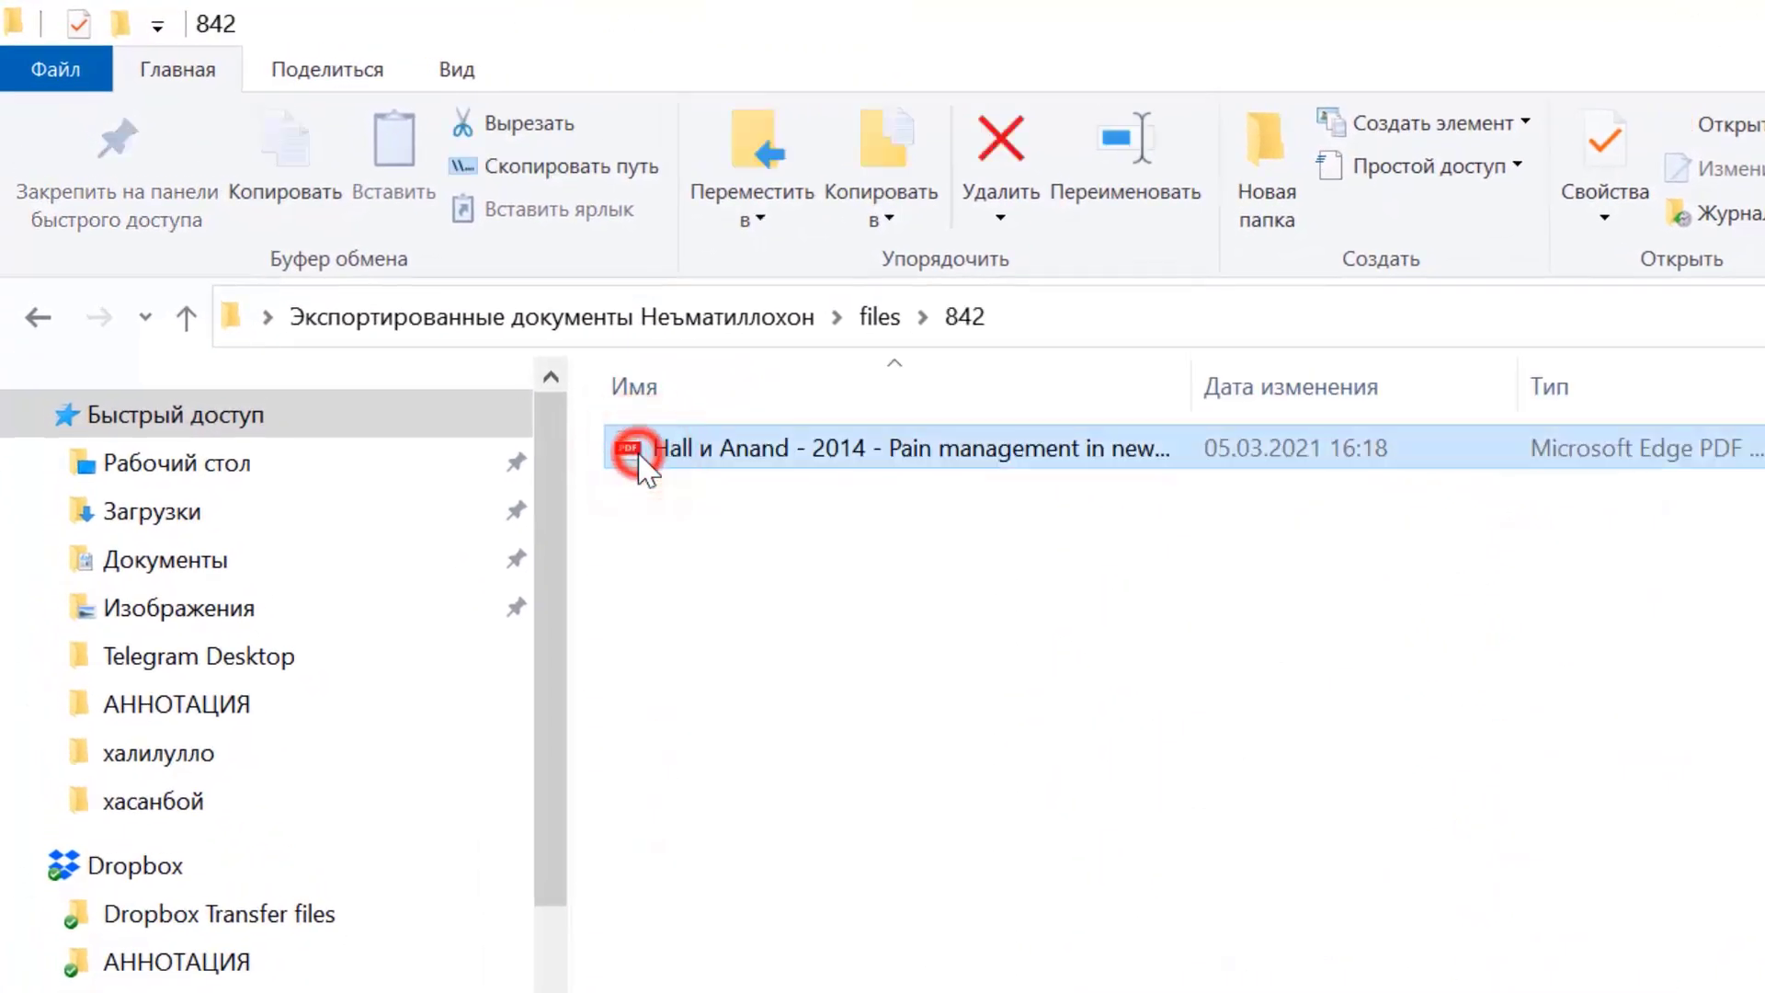
left_click(186, 318)
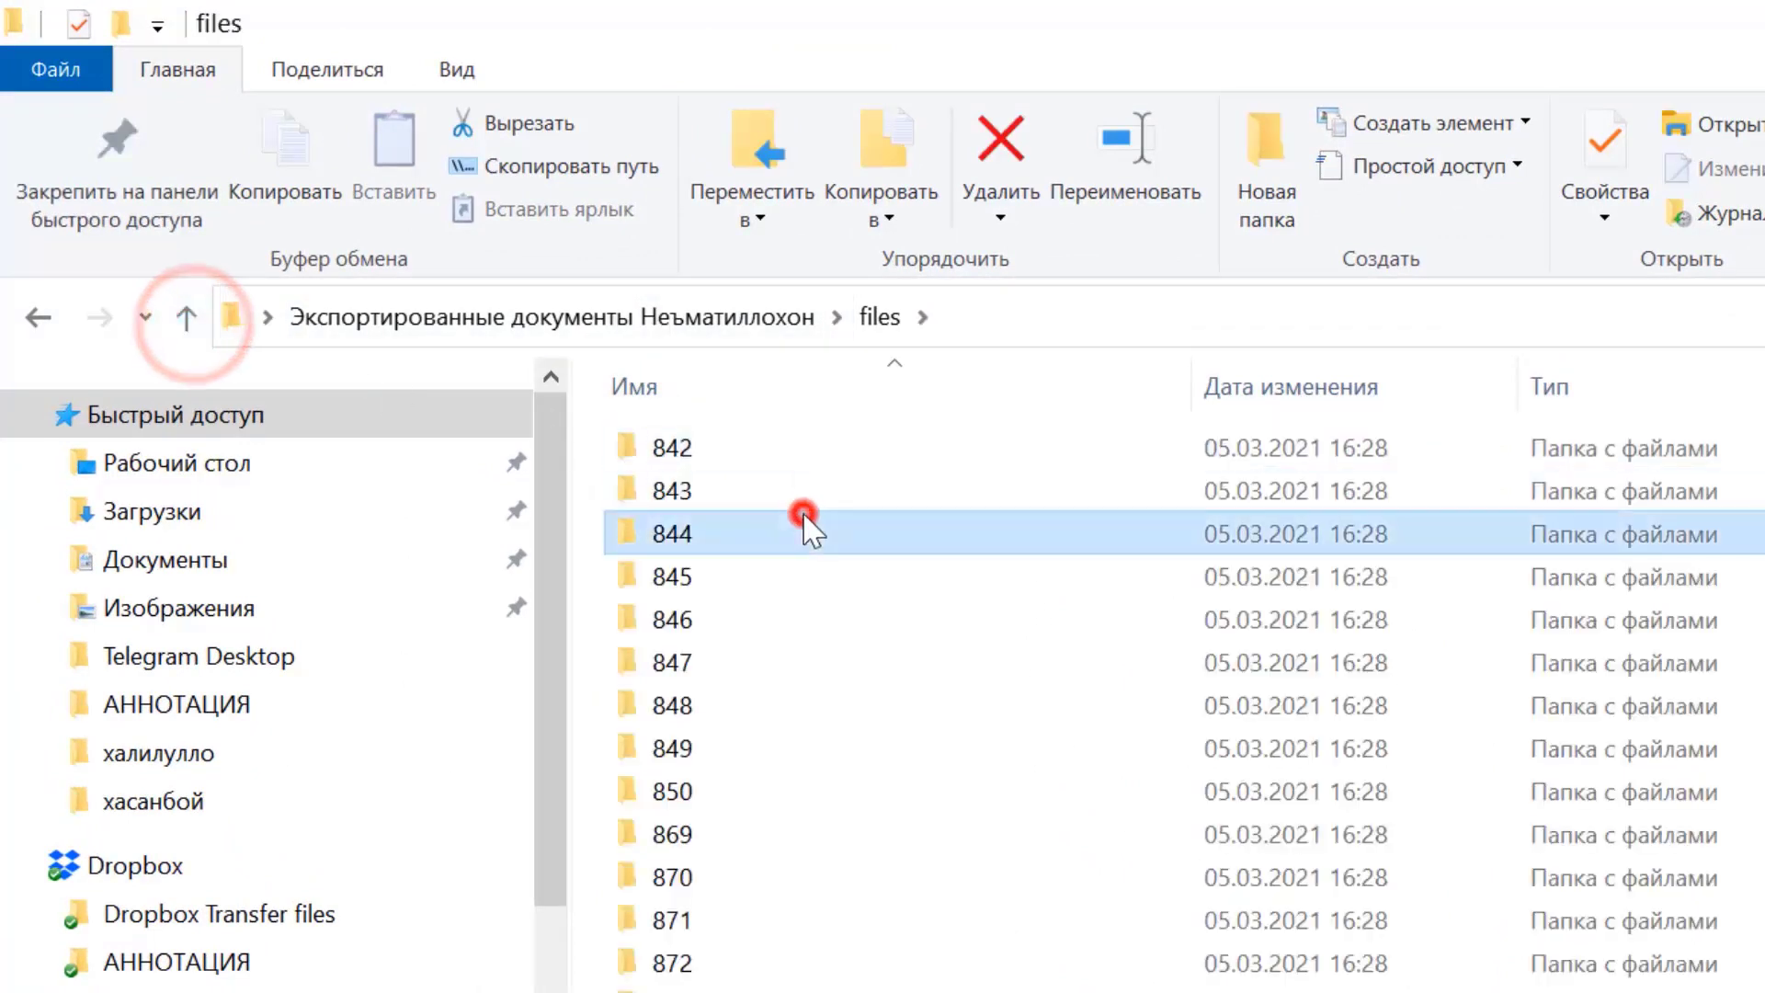
double_click(790, 492)
left_click(680, 464)
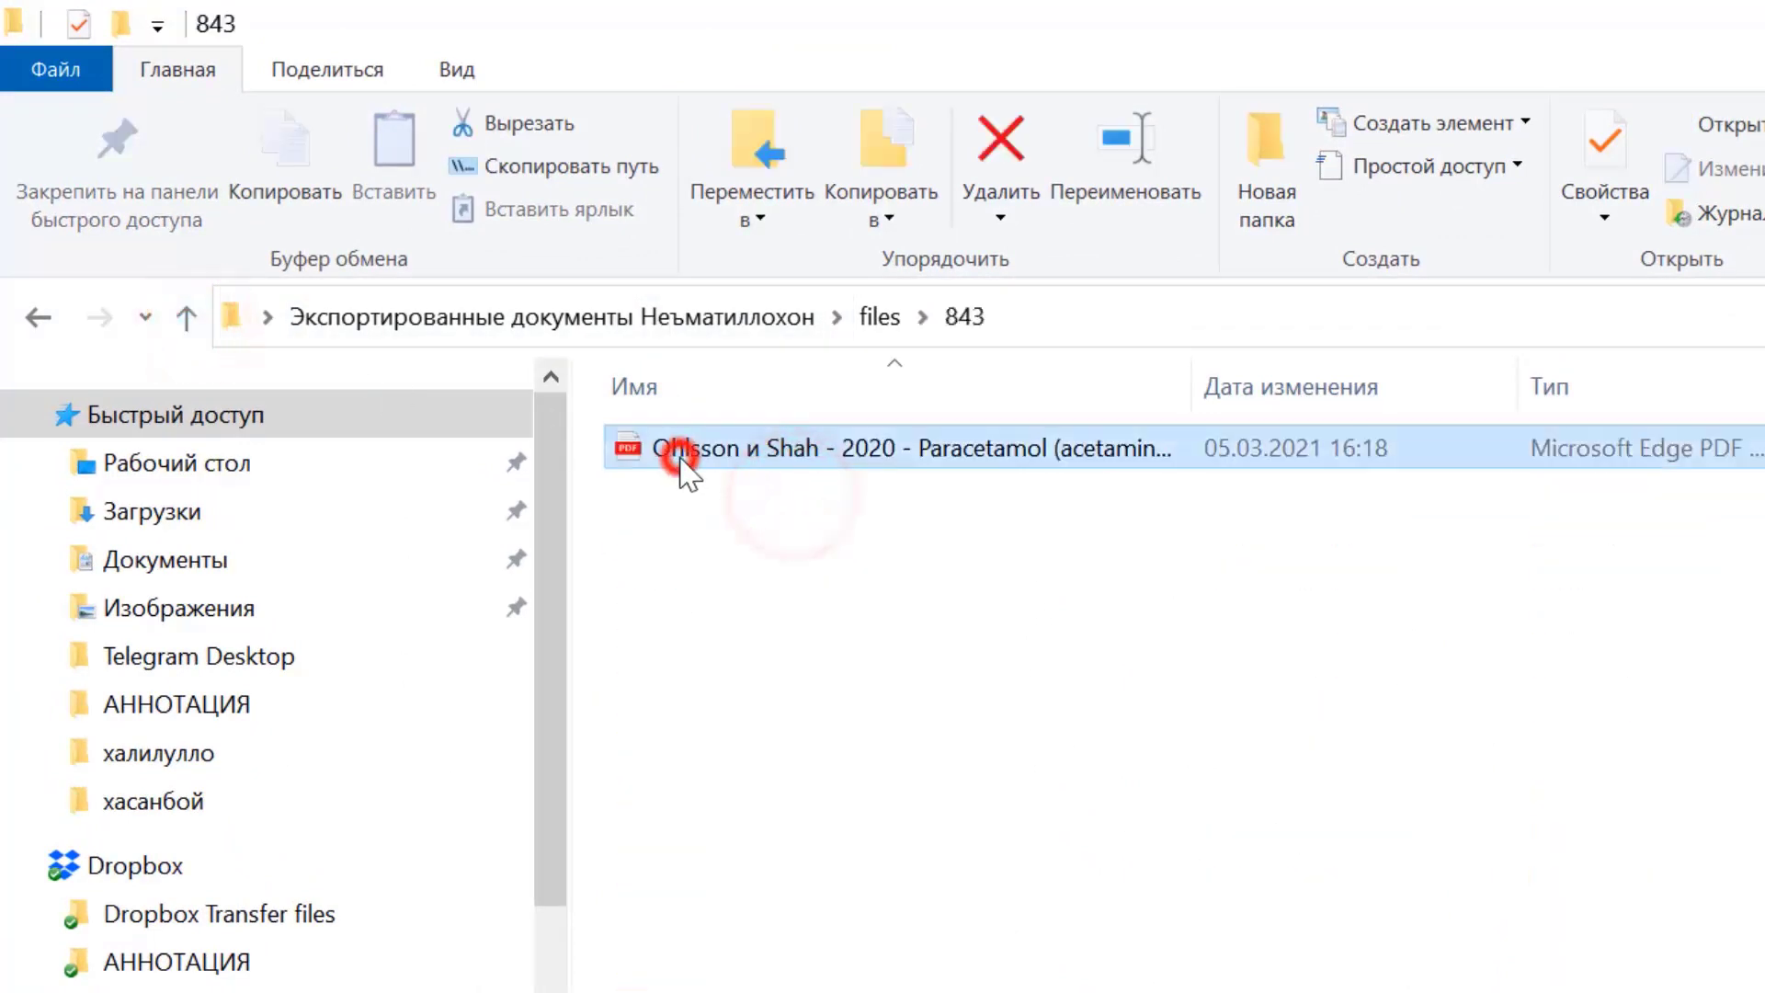
left_click(186, 317)
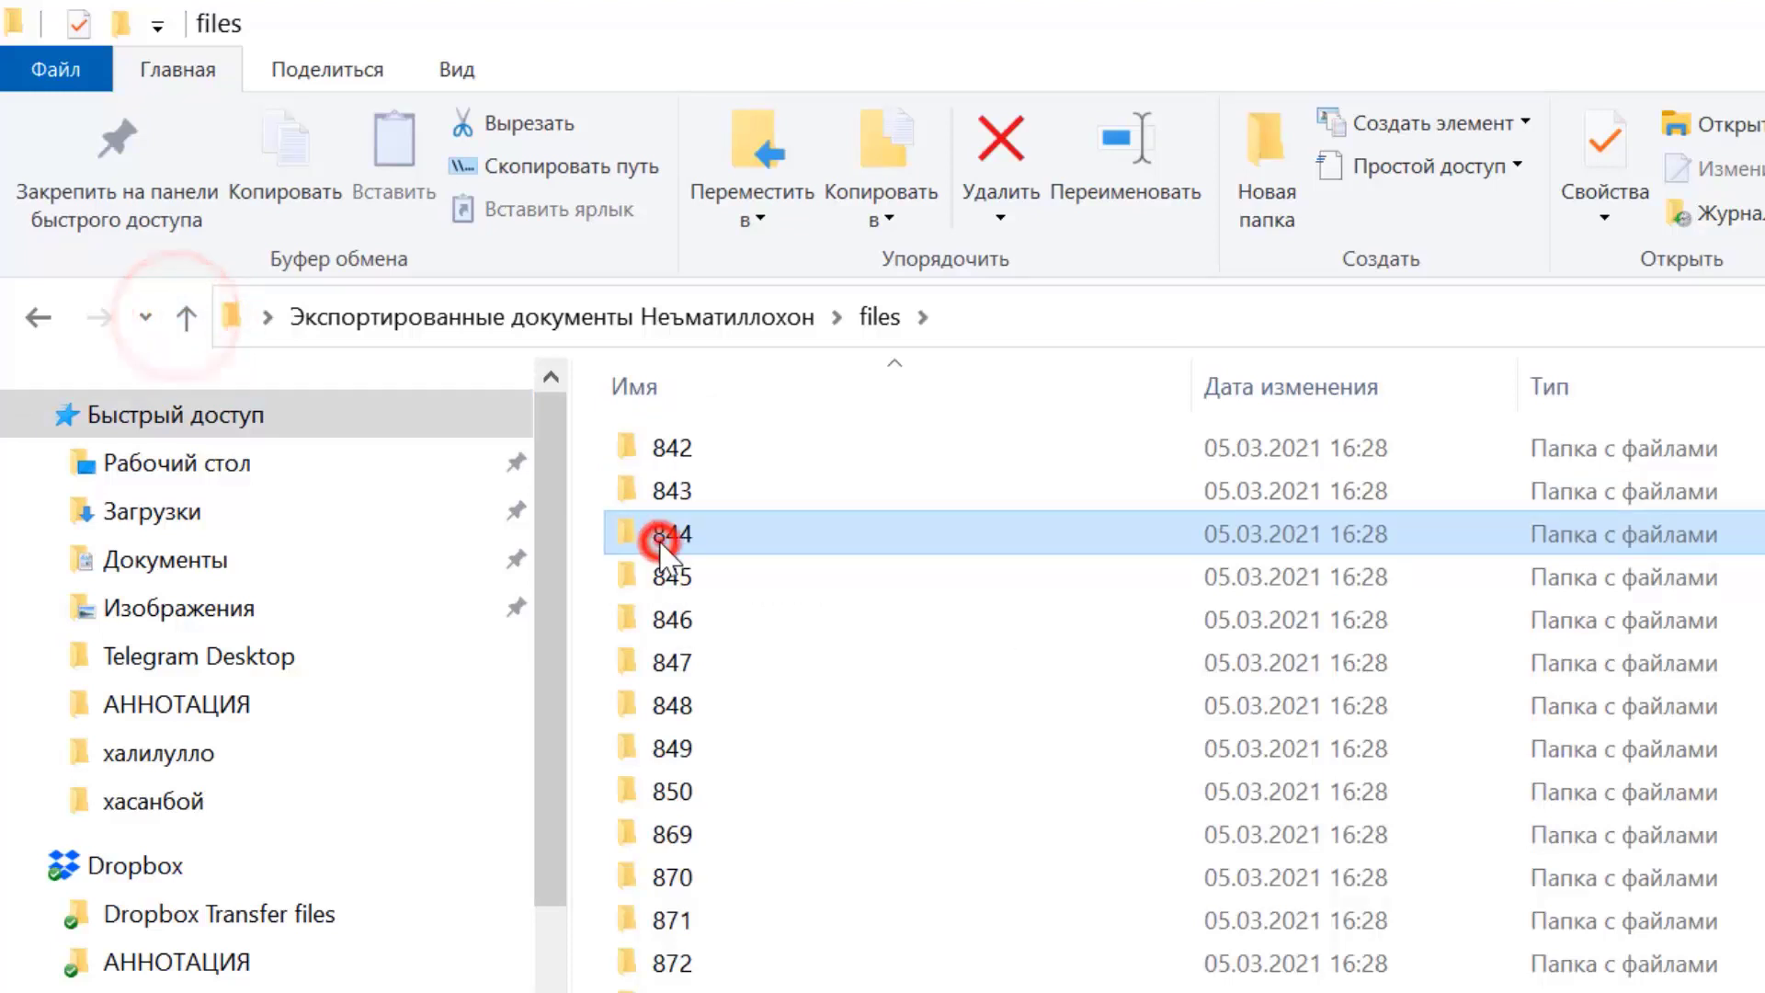
Open the epidural analgesia PDF in subfolder 844.
double_click(664, 543)
left_click(678, 455)
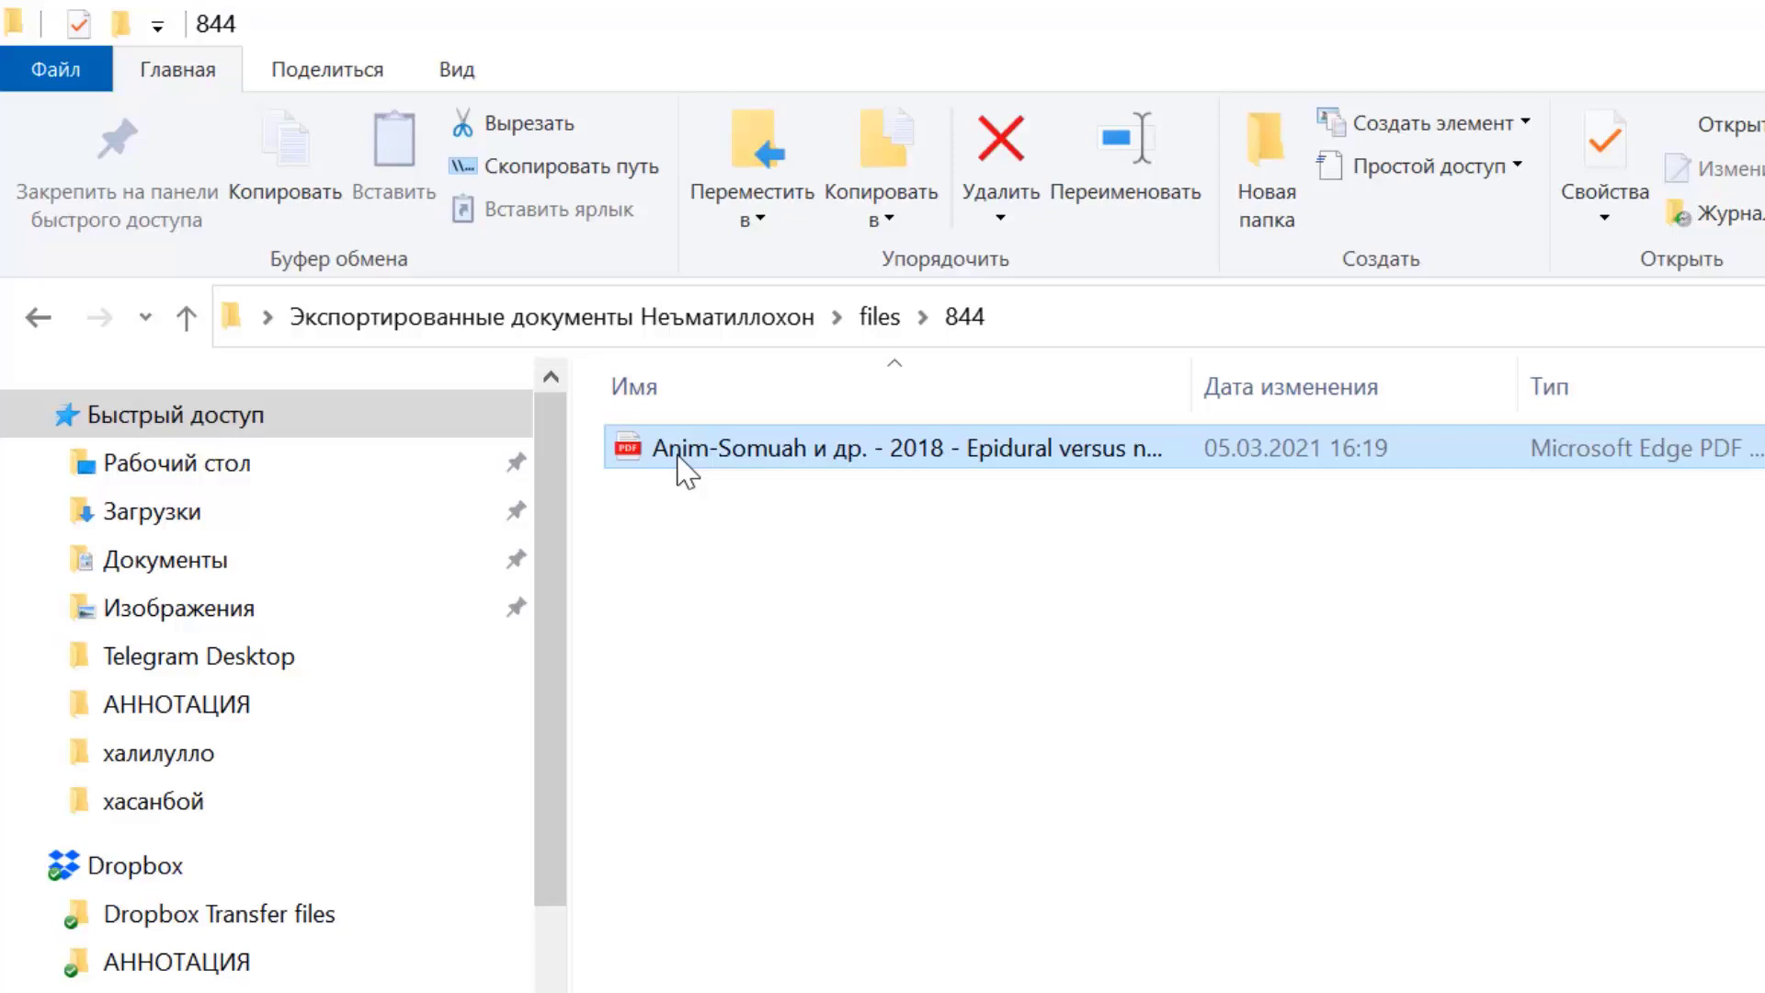
double_click(680, 460)
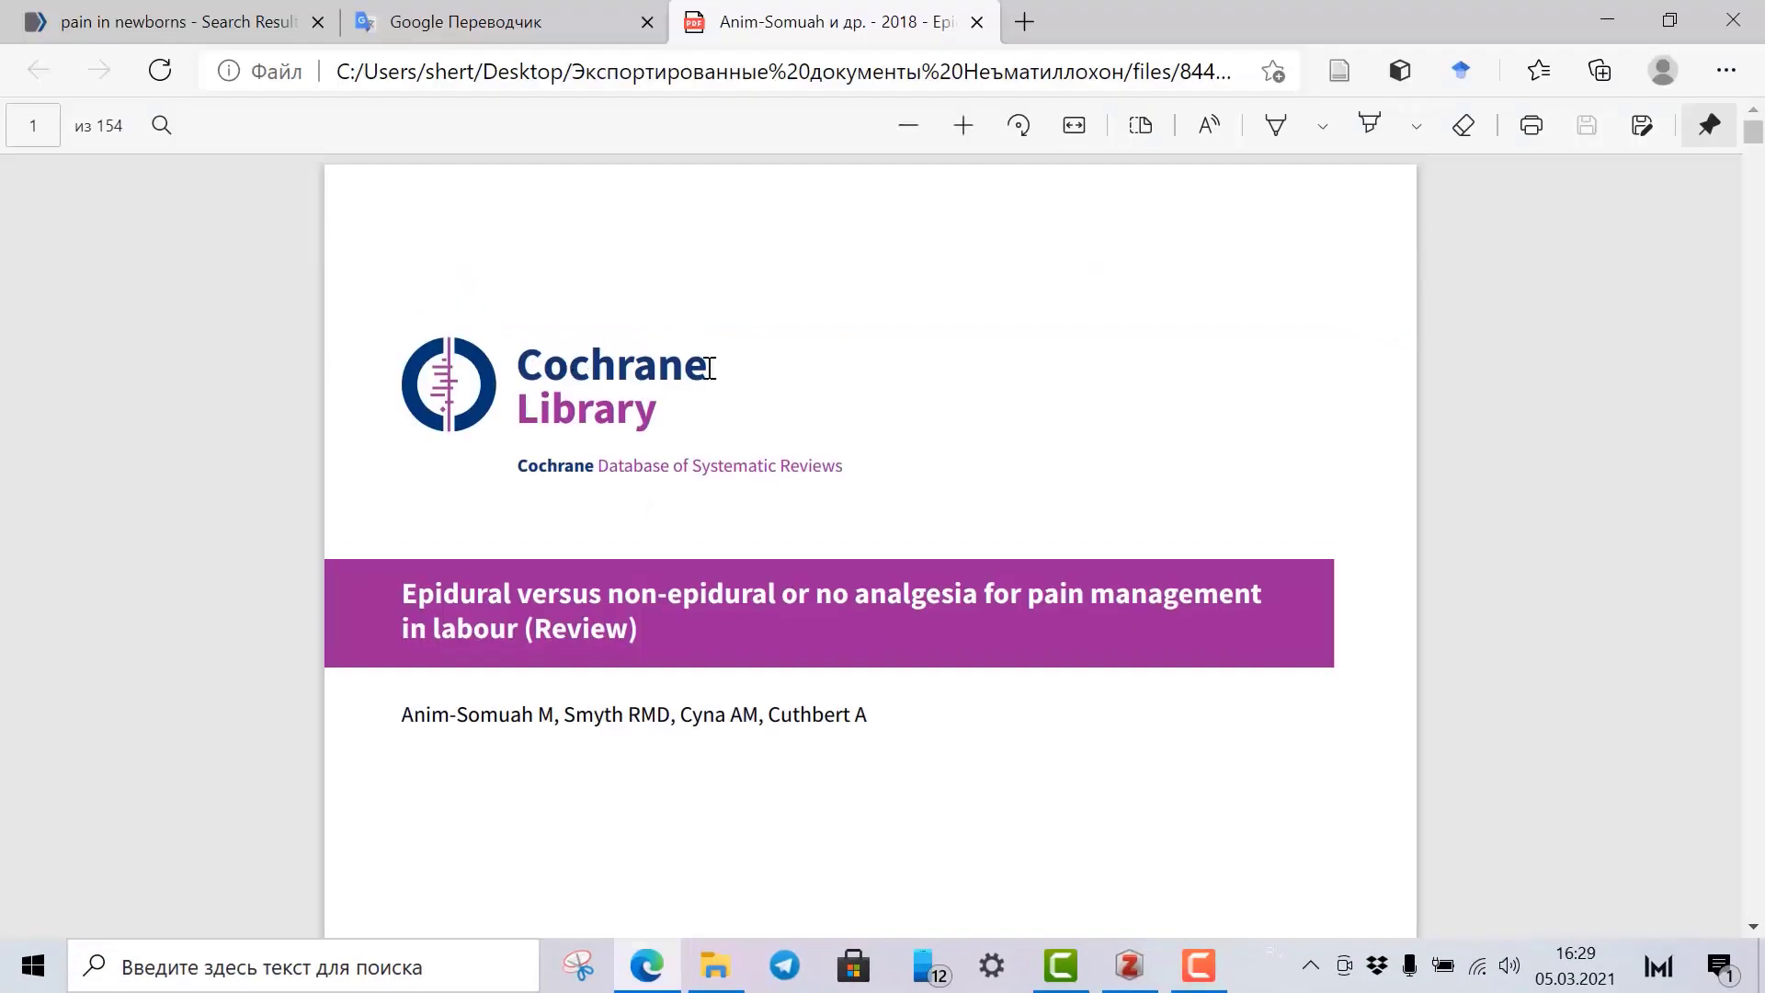
Scroll through the epidural analgesia review's table of contents pages in Edge.
scroll(720, 384, "down", 8)
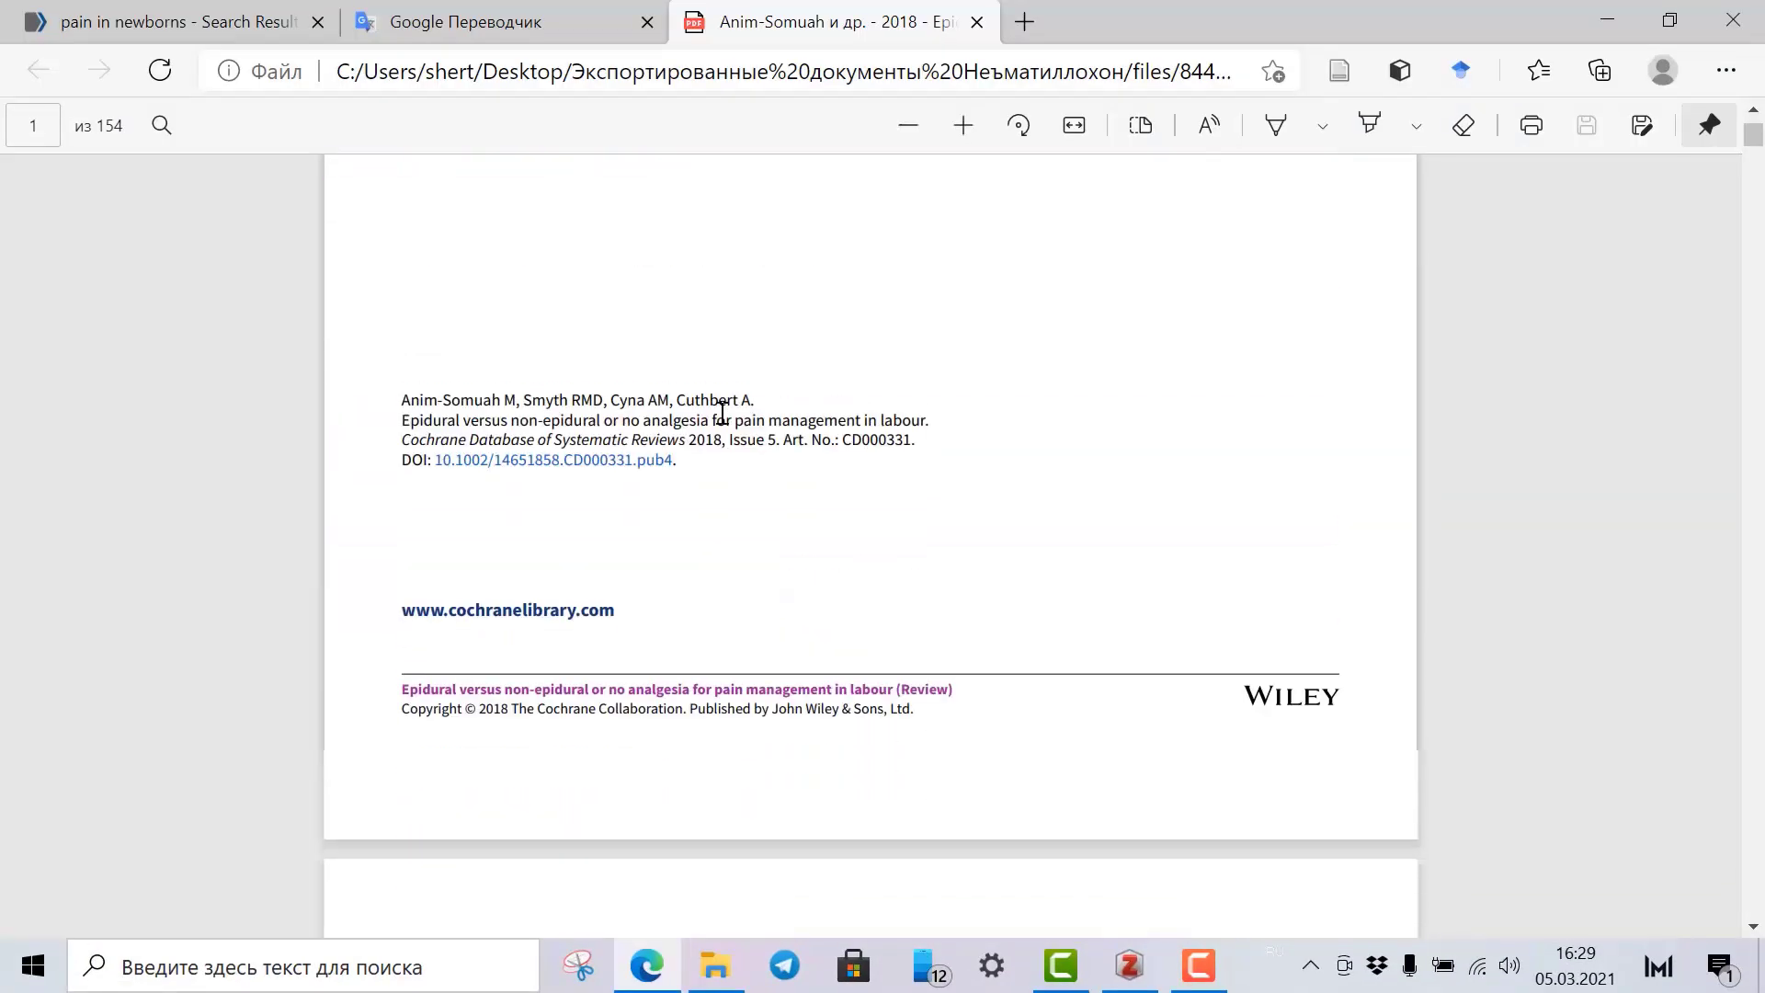
scroll(723, 414, "down", 20)
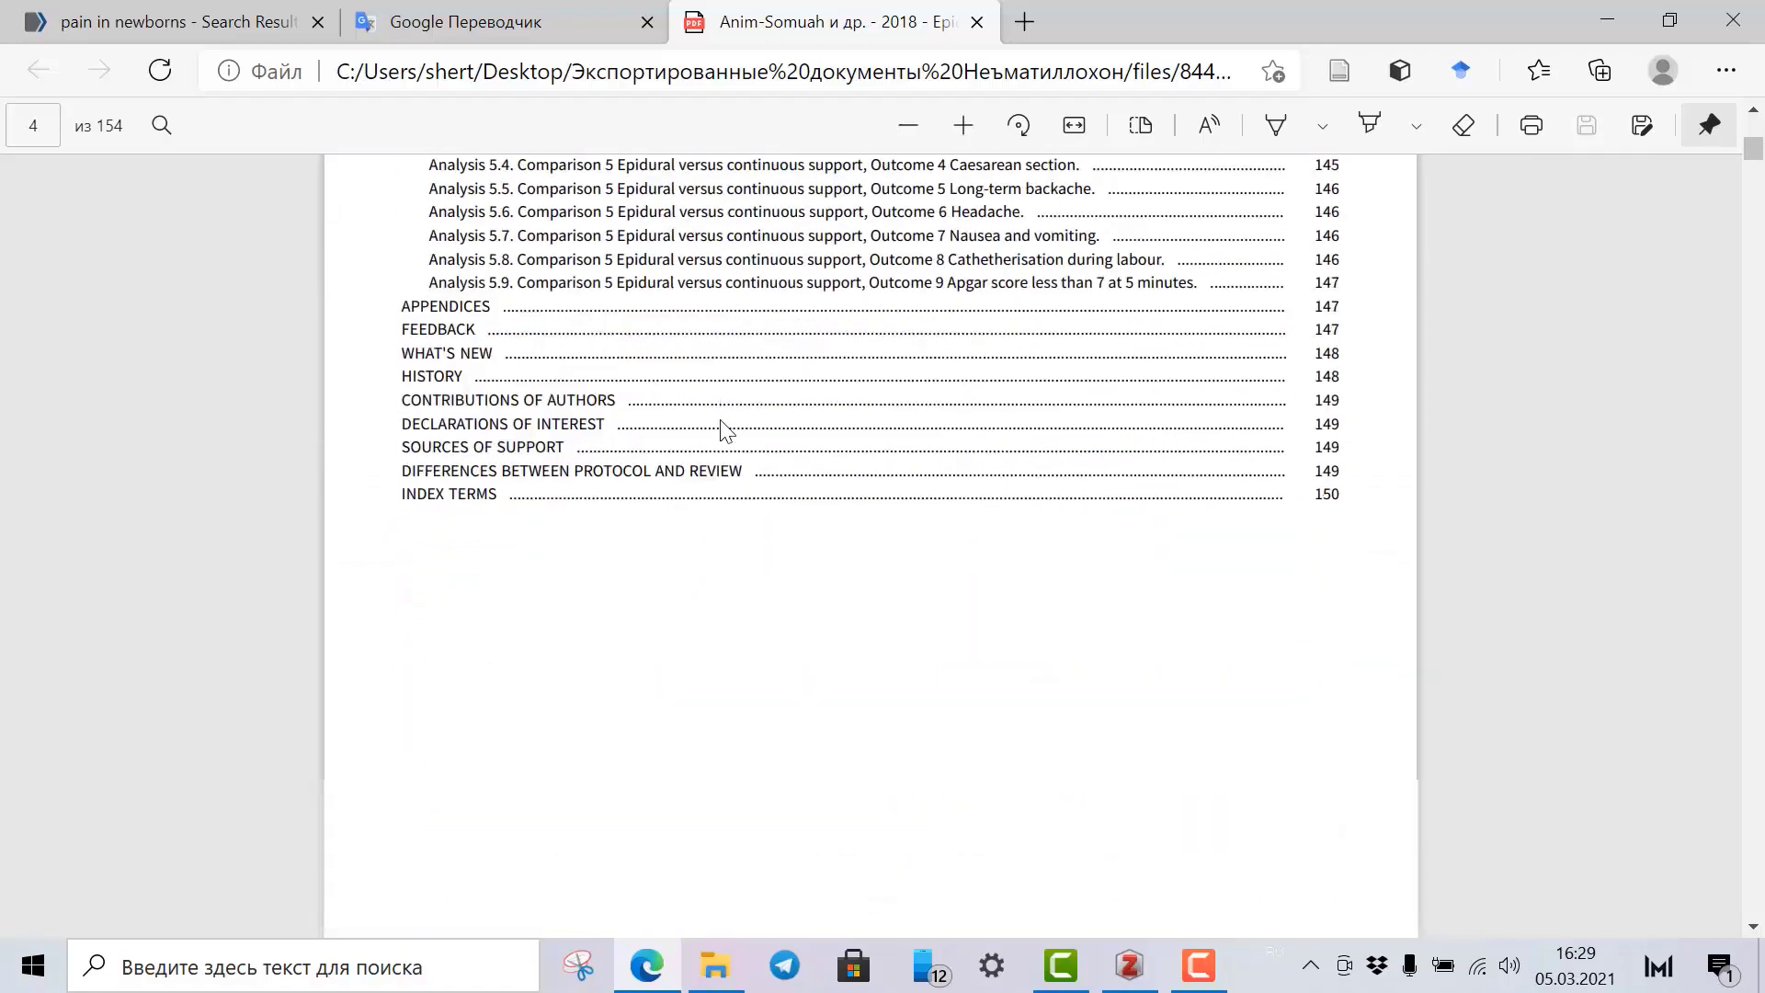
scroll(723, 427, "up", 20)
scroll(723, 428, "down", 20)
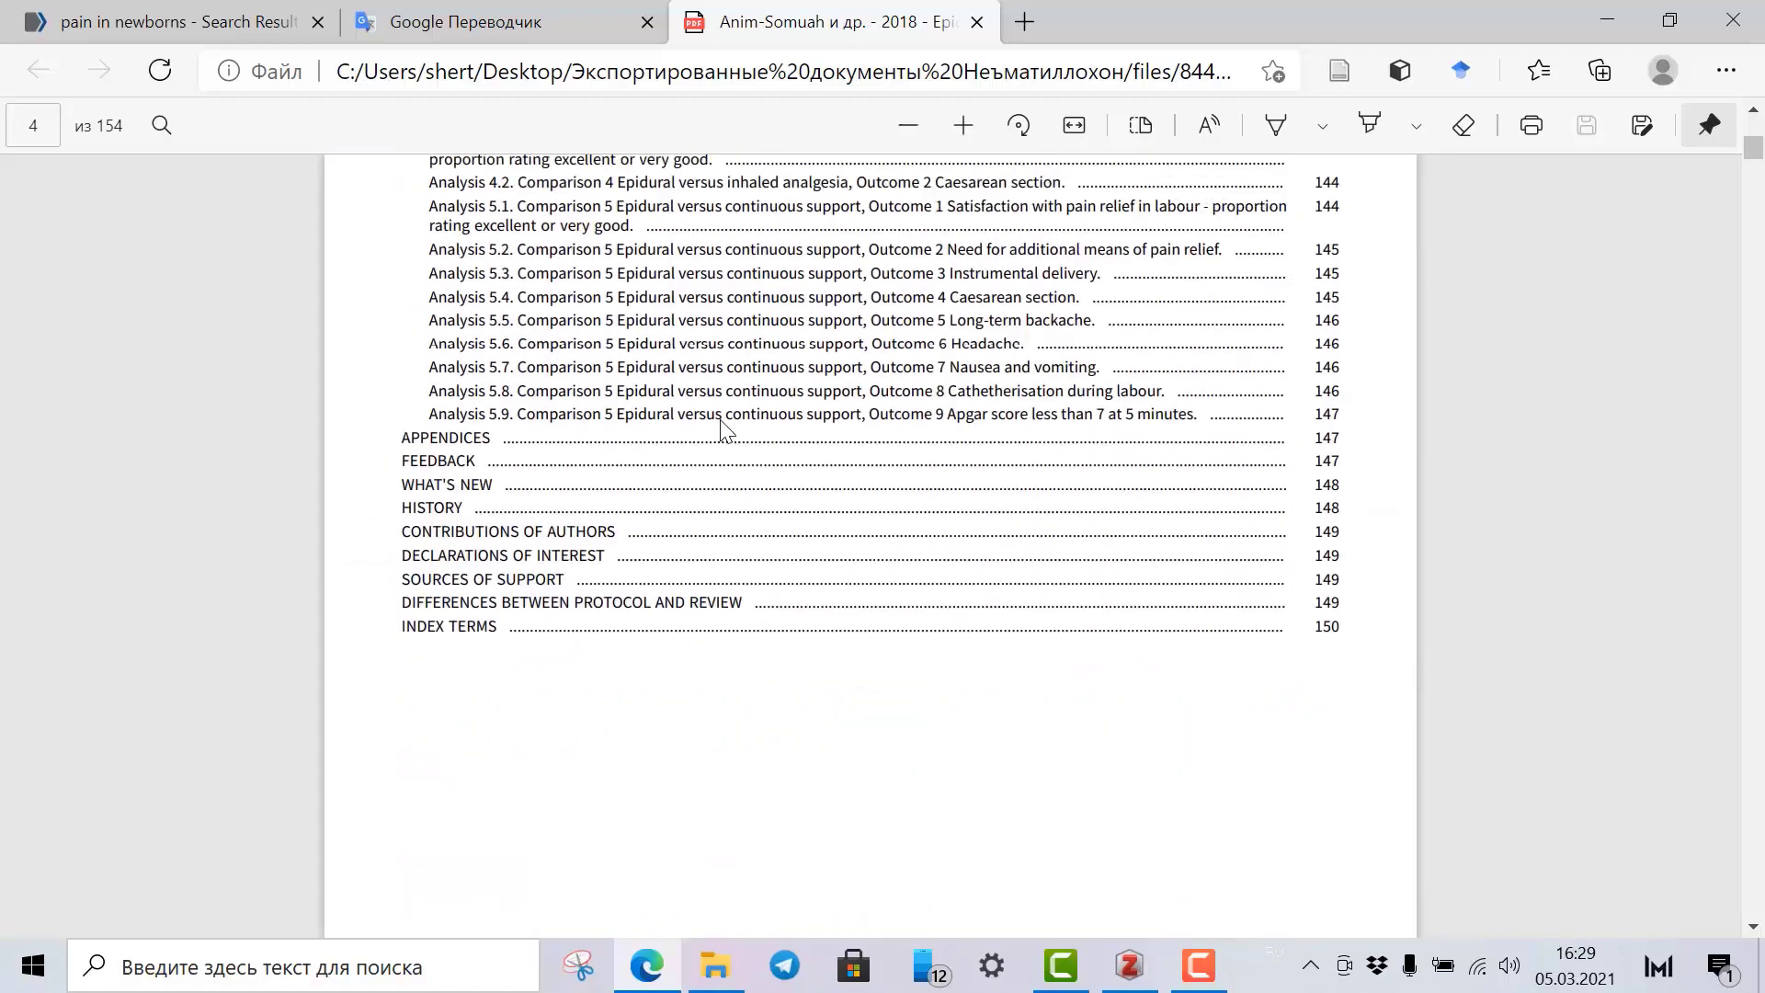
left_click(1319, 583)
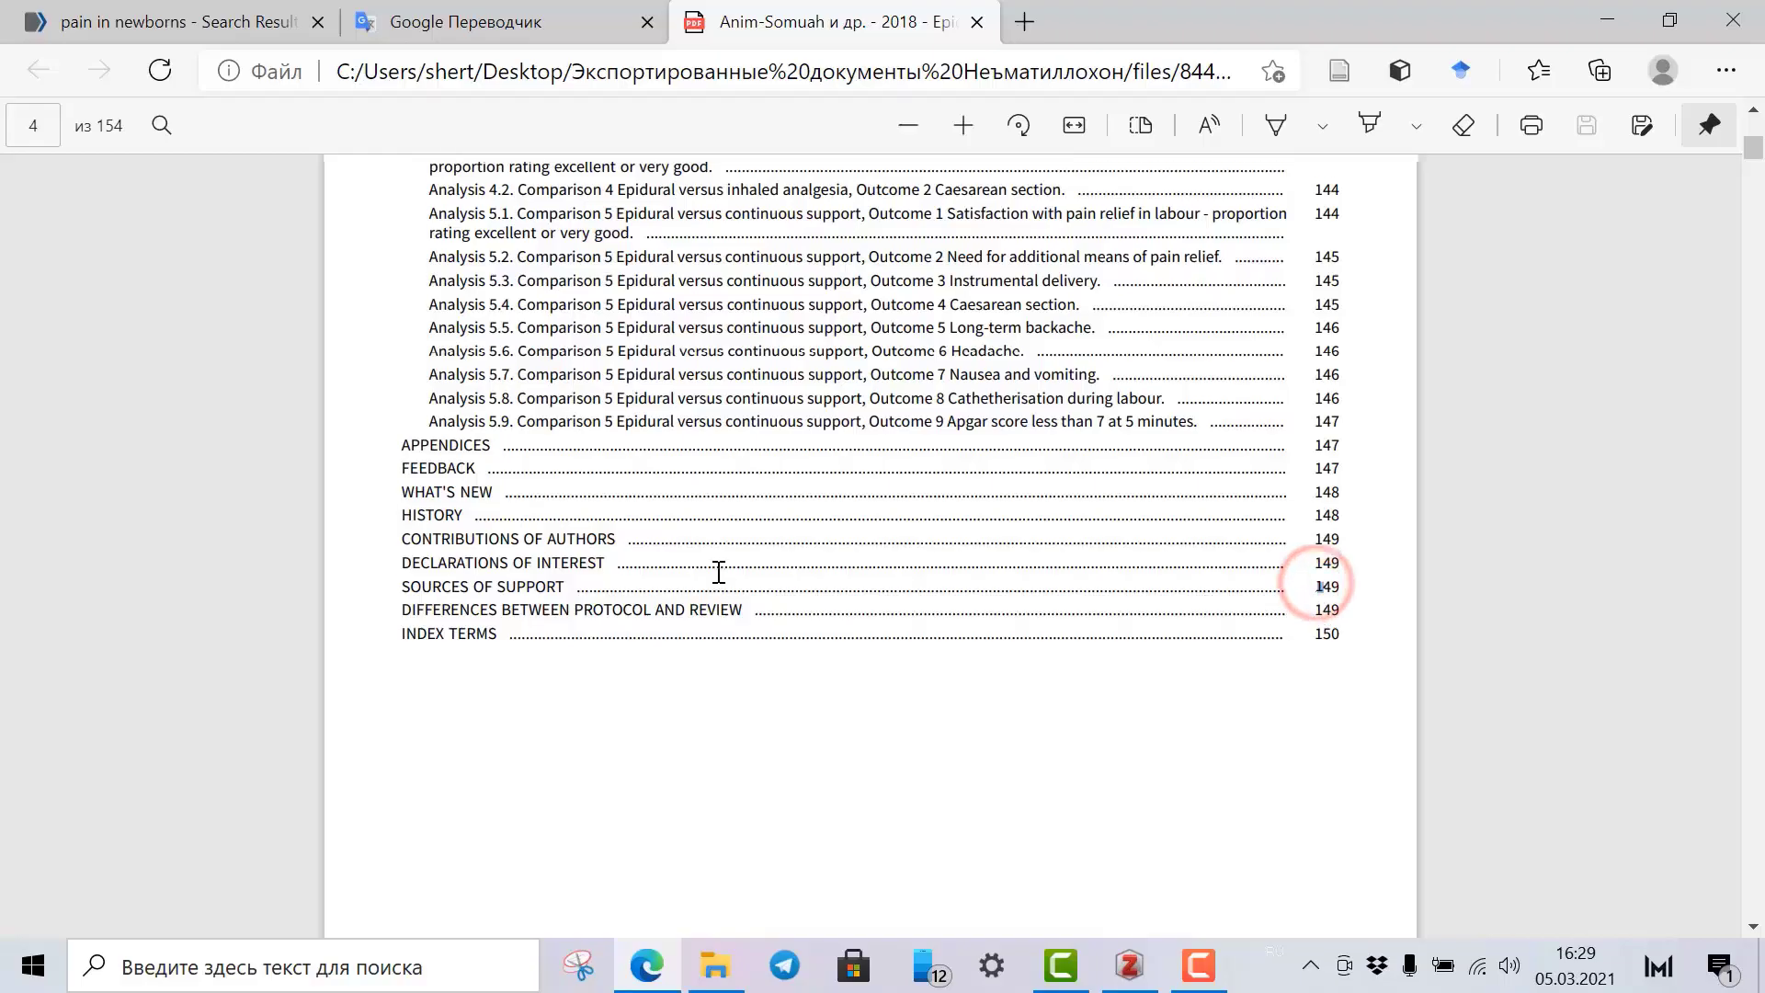
scroll(721, 575, "up", 20)
scroll(719, 572, "down", 8)
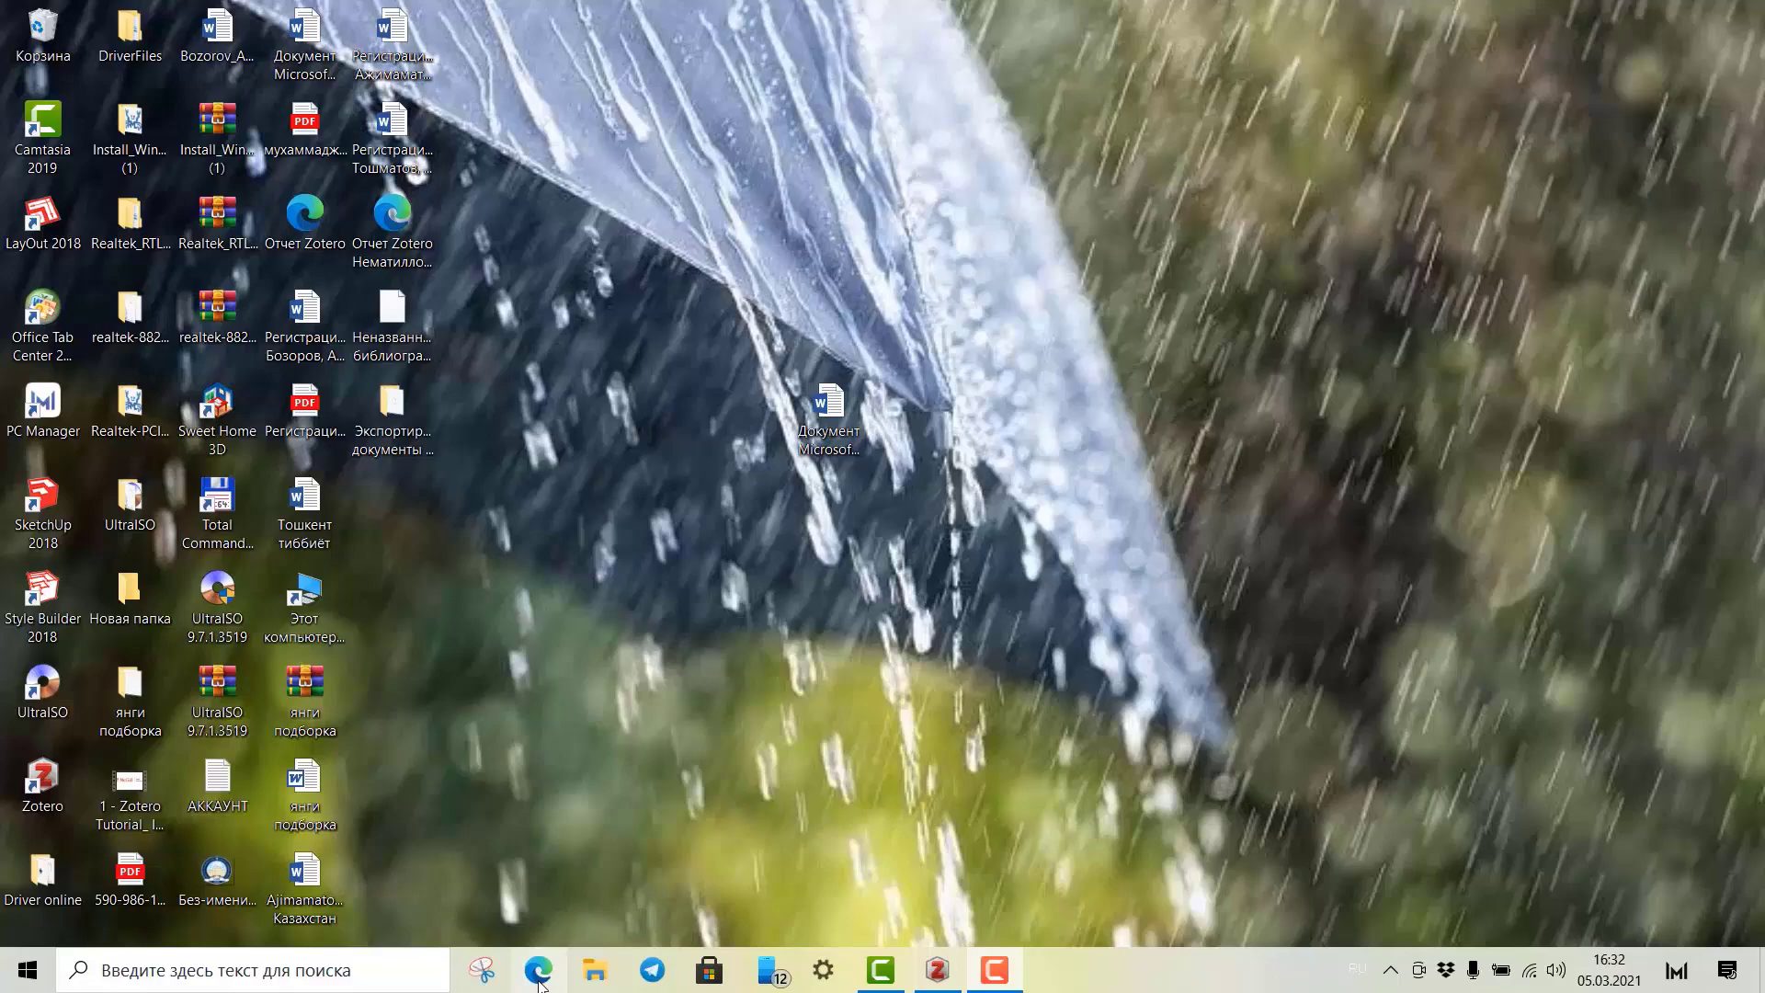
Go to YouTube in Edge and search for 'синдром боли у новорожденных'.
left_click(539, 972)
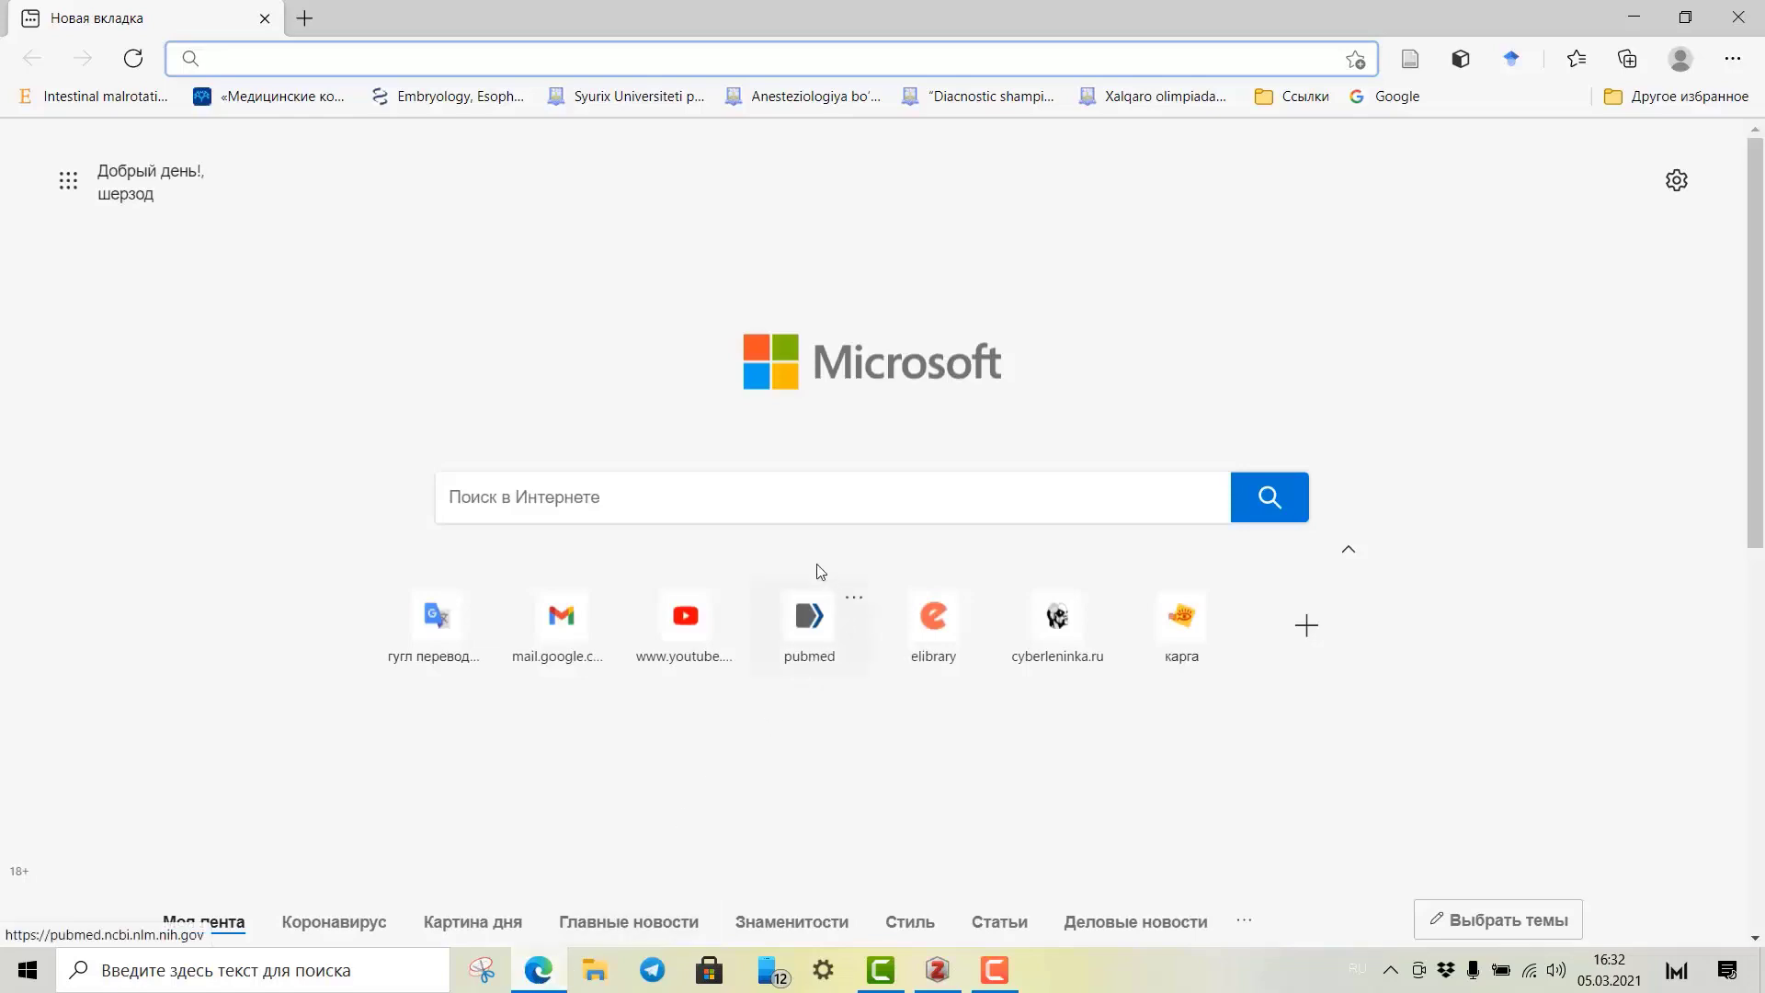
left_click(687, 635)
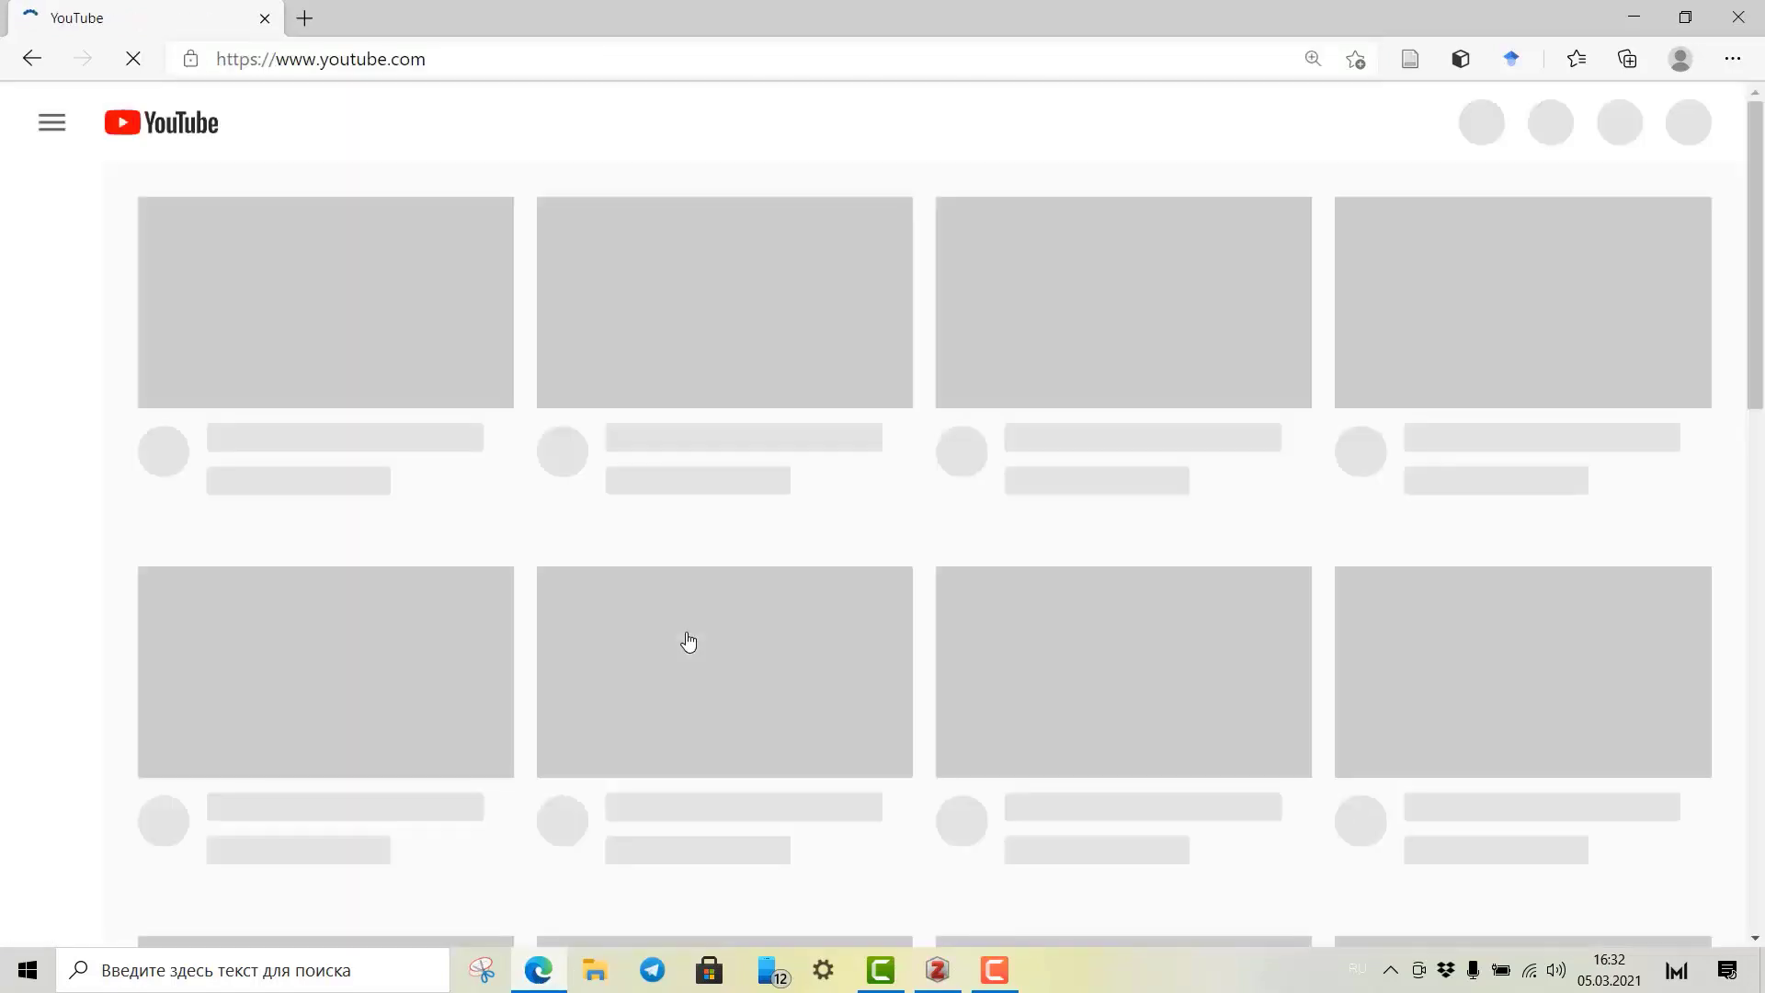
left_click(440, 109)
type("синдром боли ")
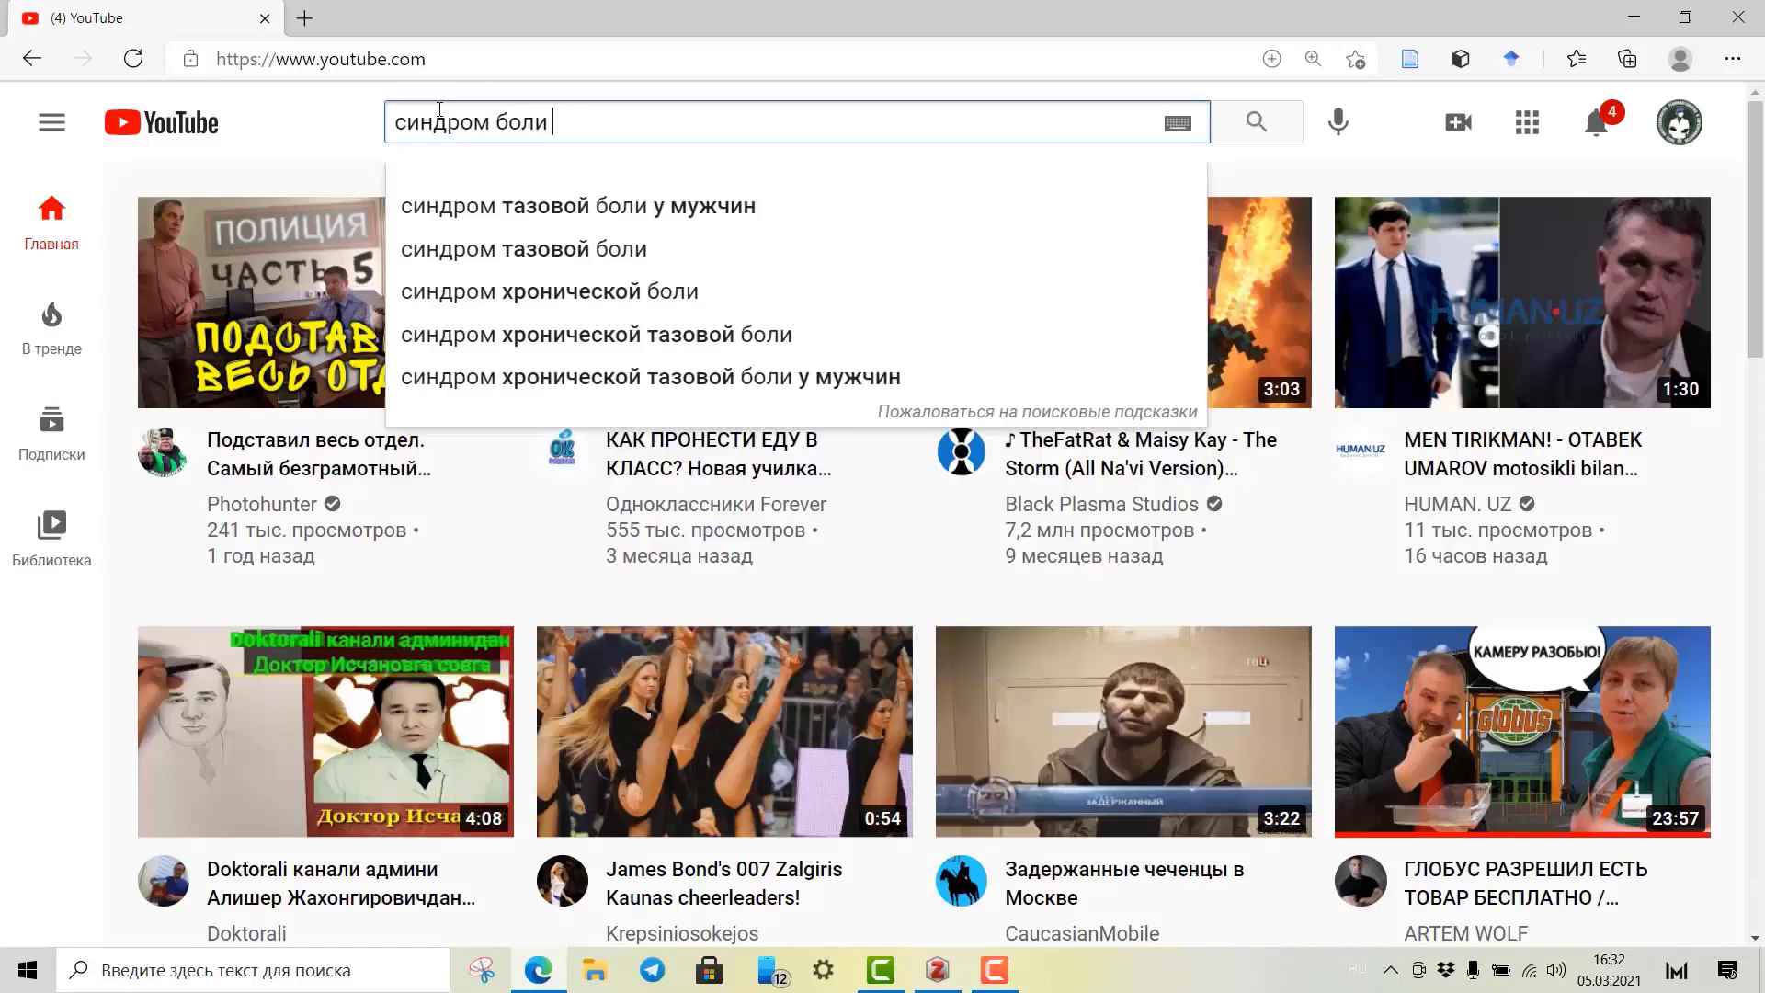
type("у новорожде")
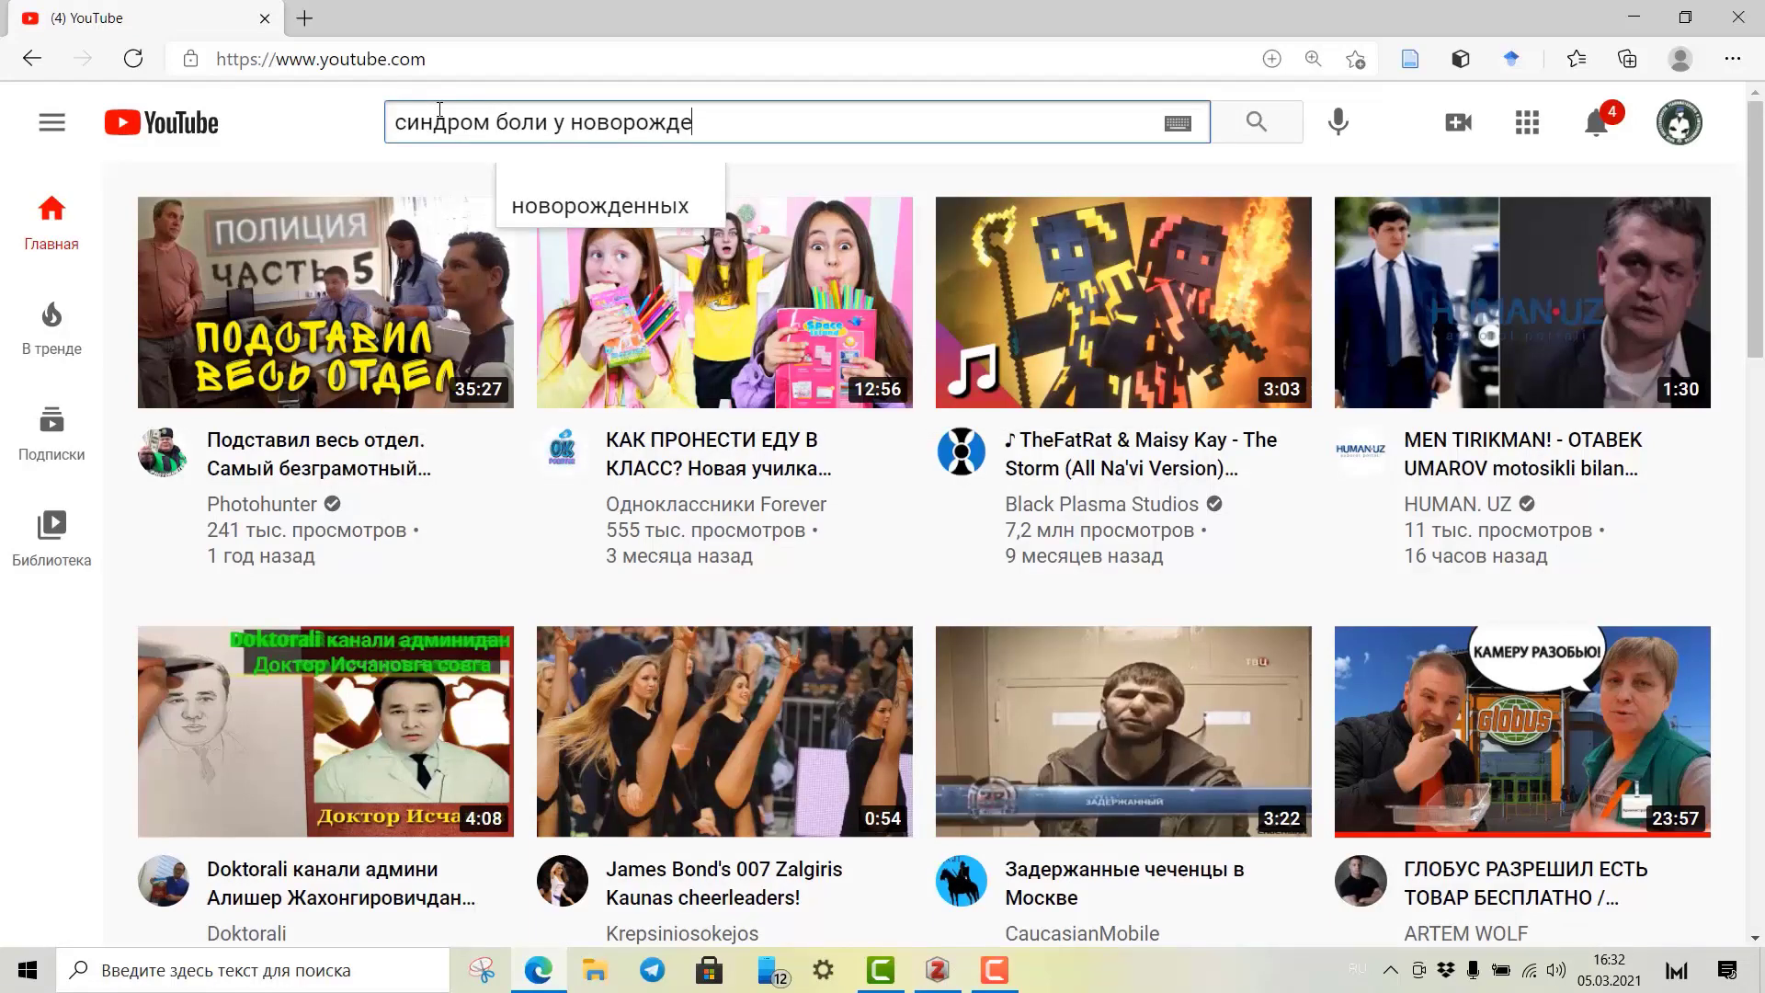
type("нных")
key("Return")
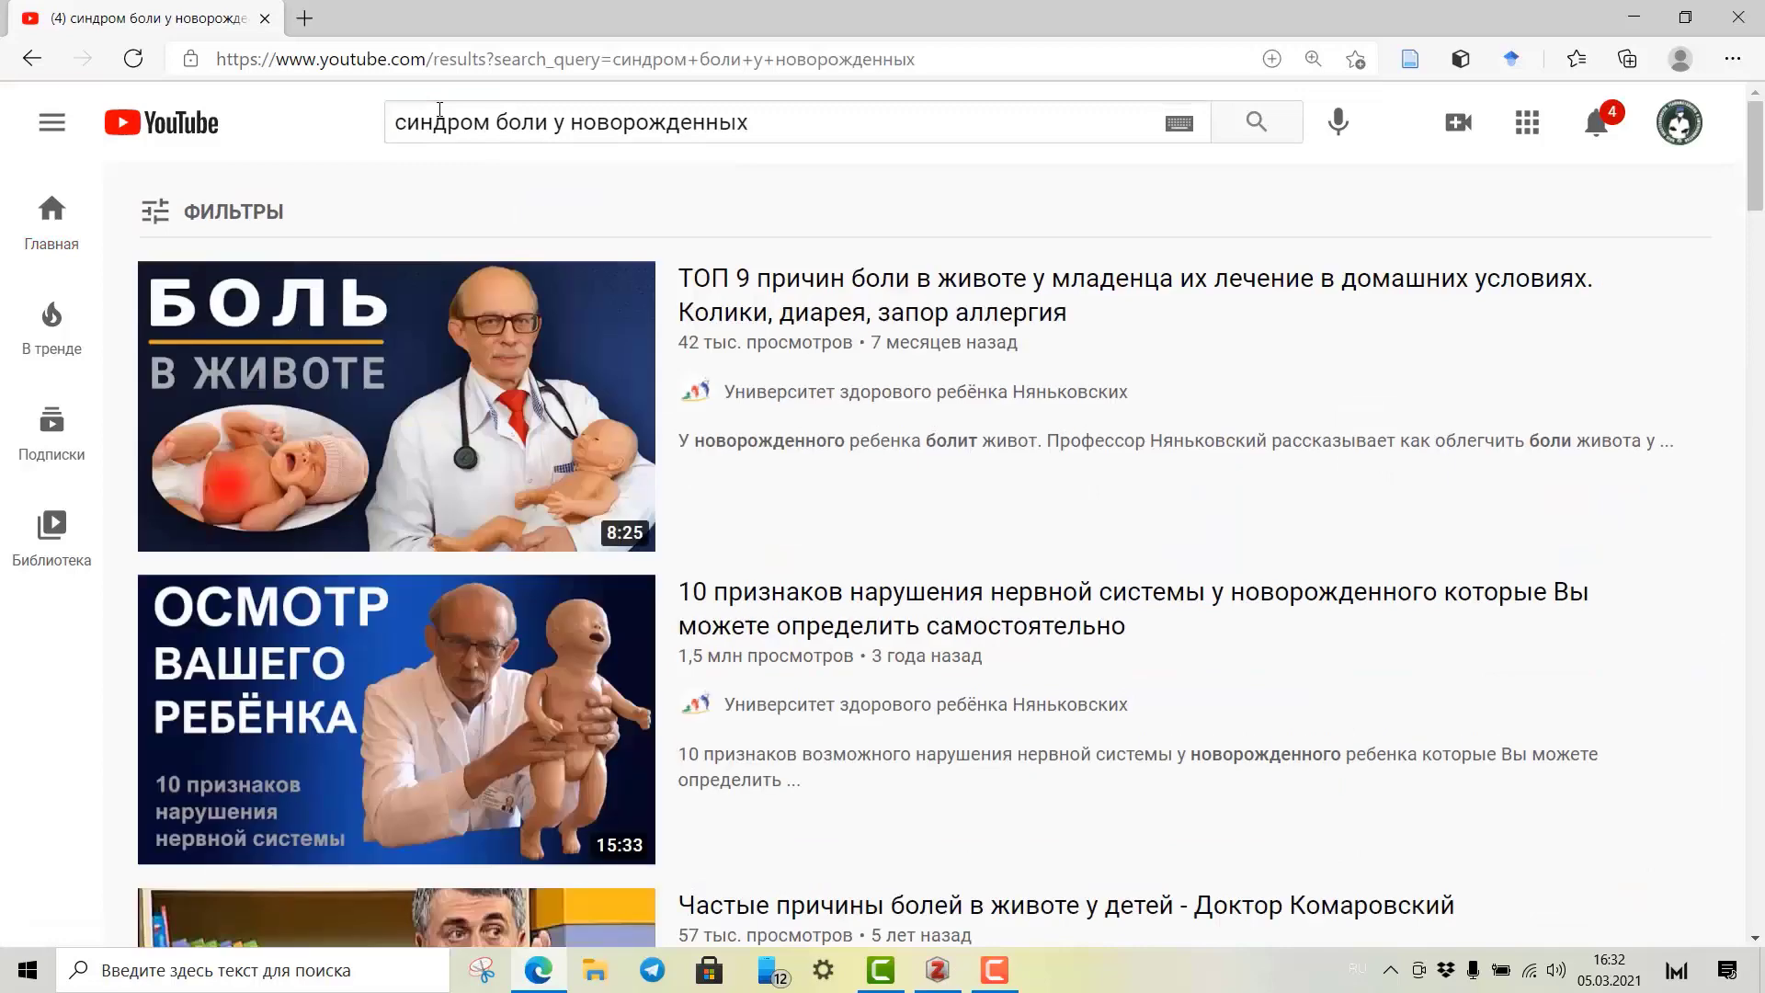
Open the first result, the video 'ТОП 9 причин боли в животе у младенца'.
mouse_move(1030, 283)
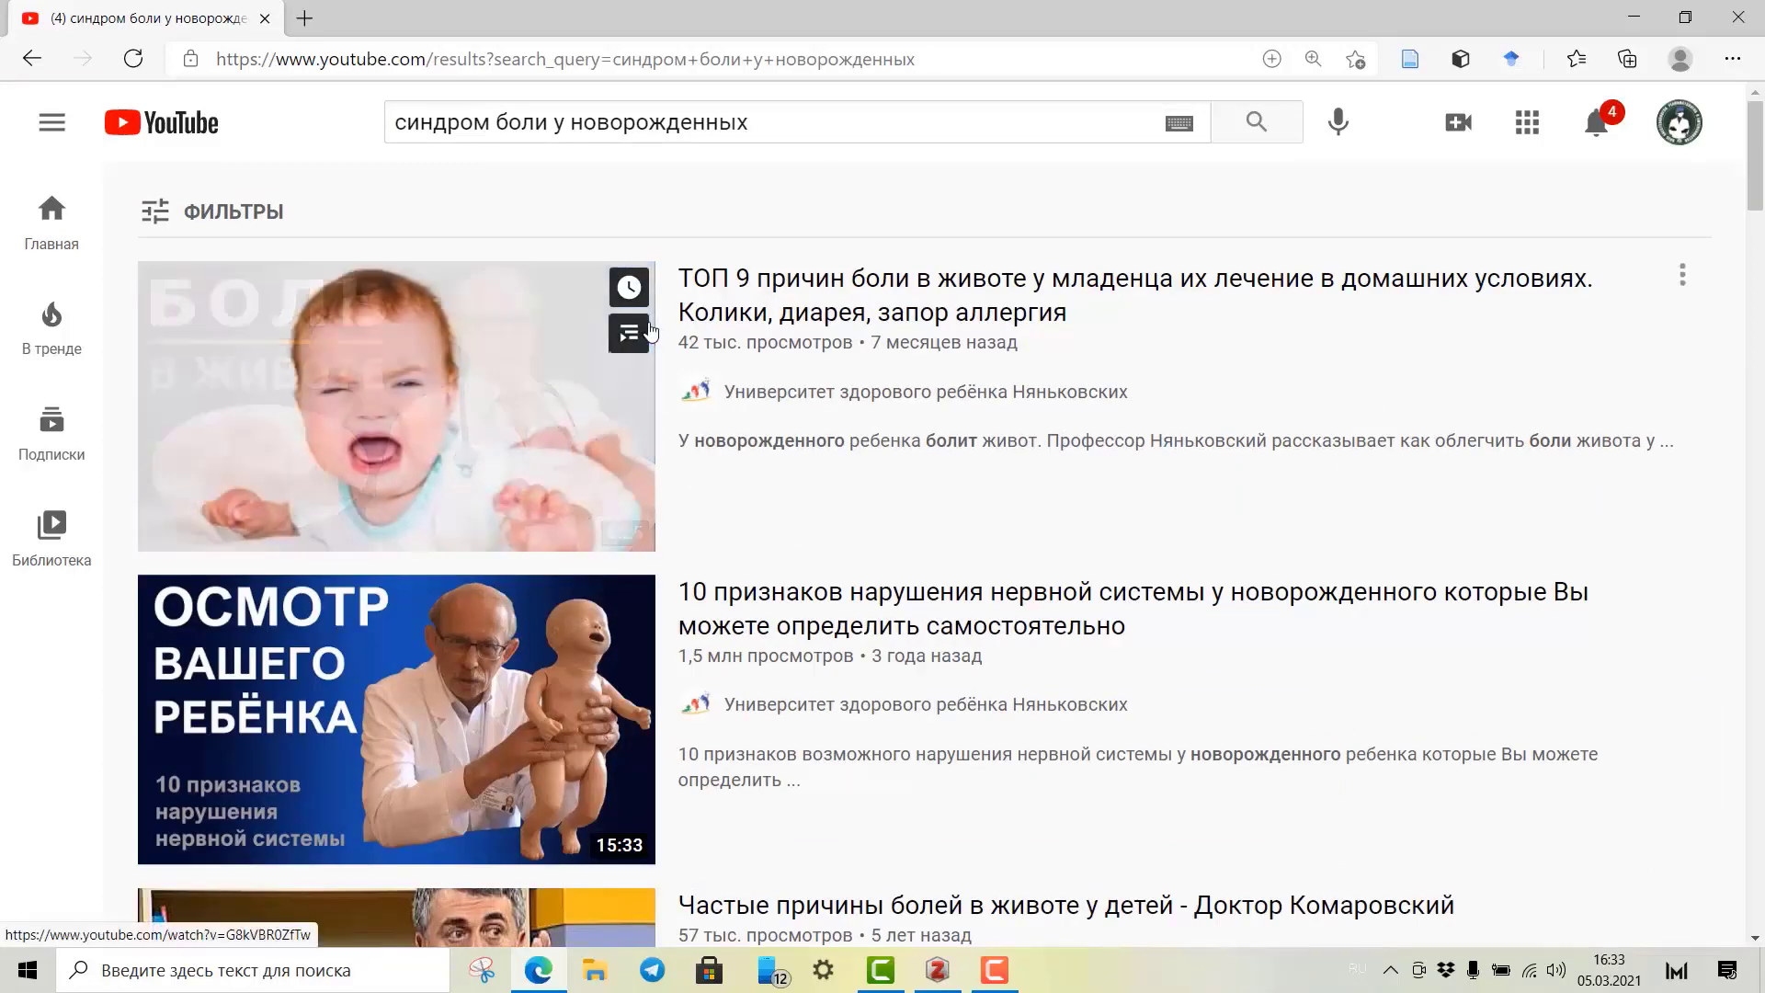
scroll(824, 418, "down", 2)
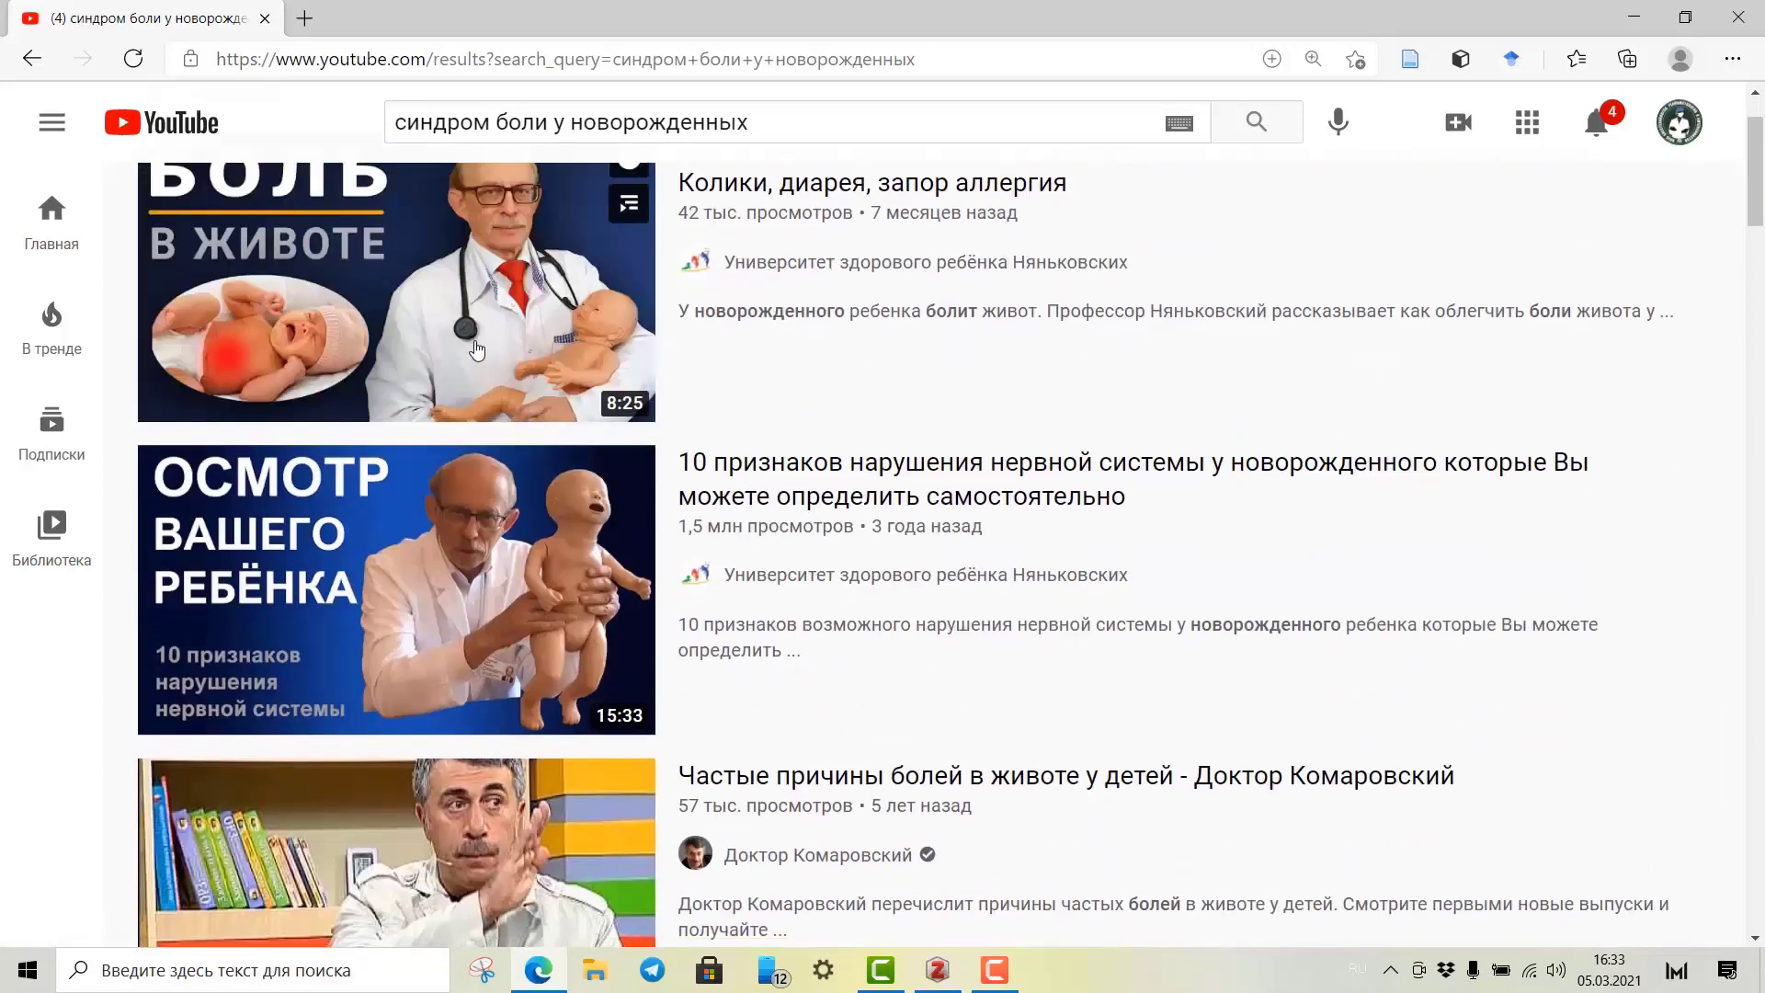
scroll(482, 368, "up", 2)
scroll(483, 368, "down", 6)
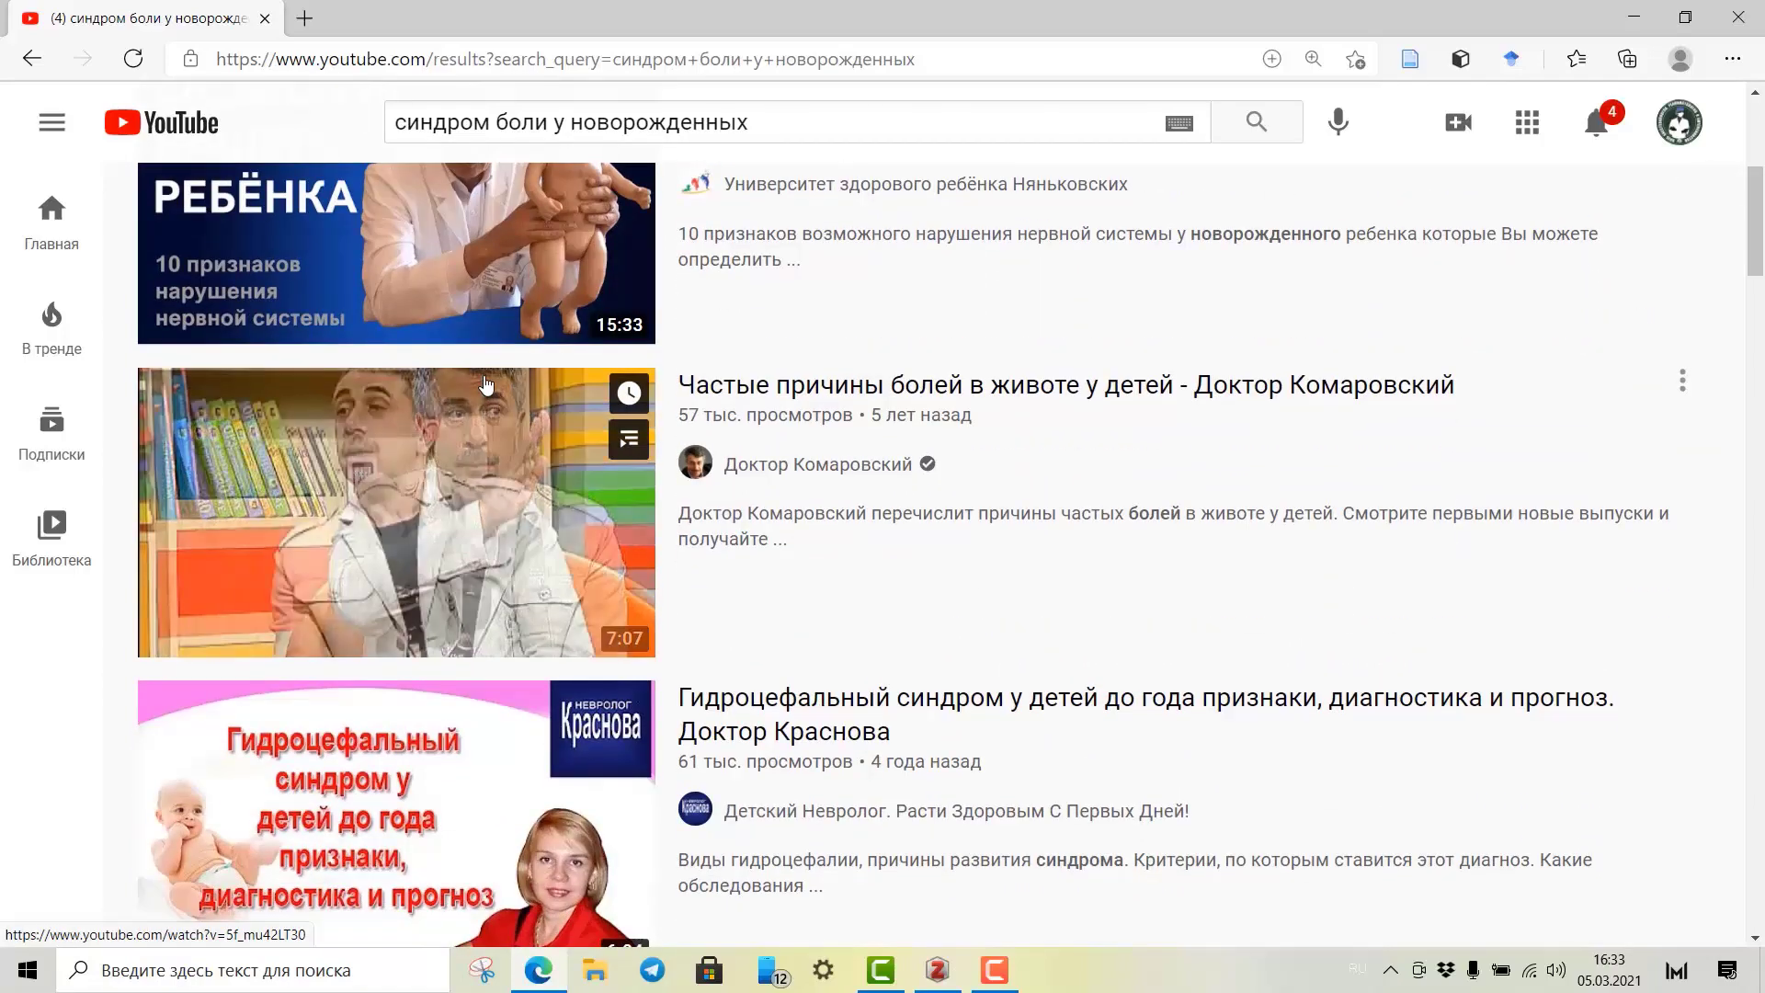
scroll(716, 353, "up", 6)
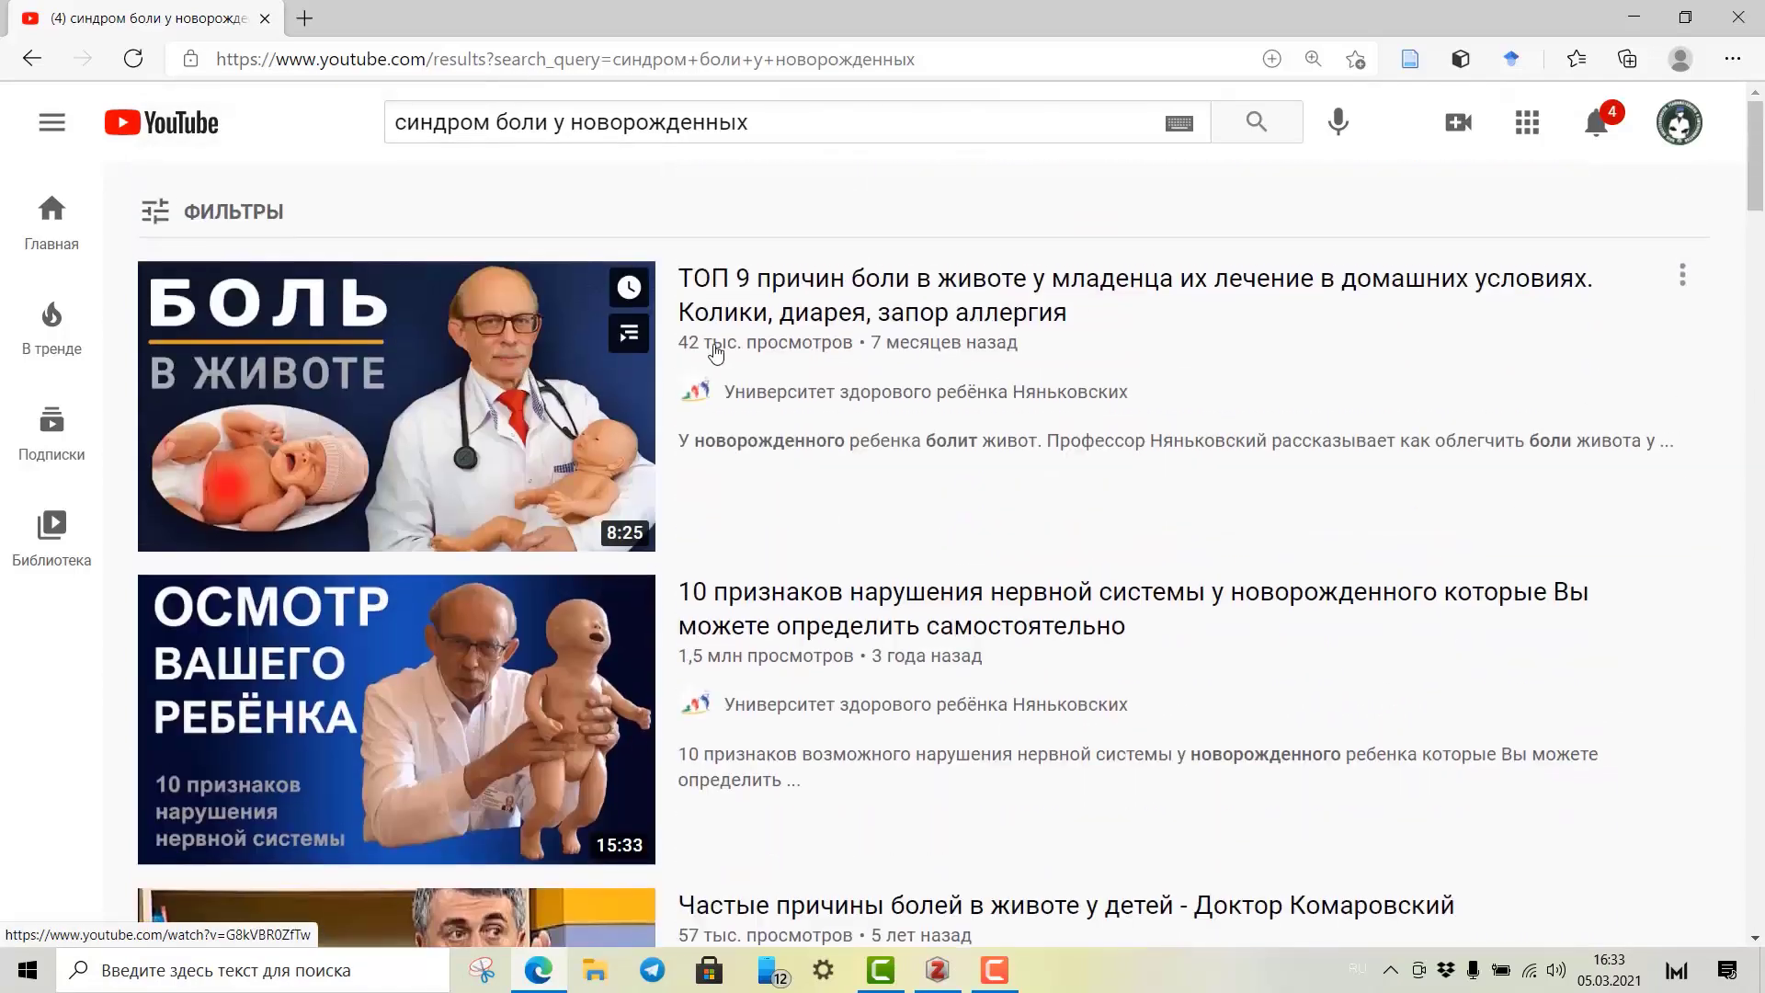
left_click(824, 294)
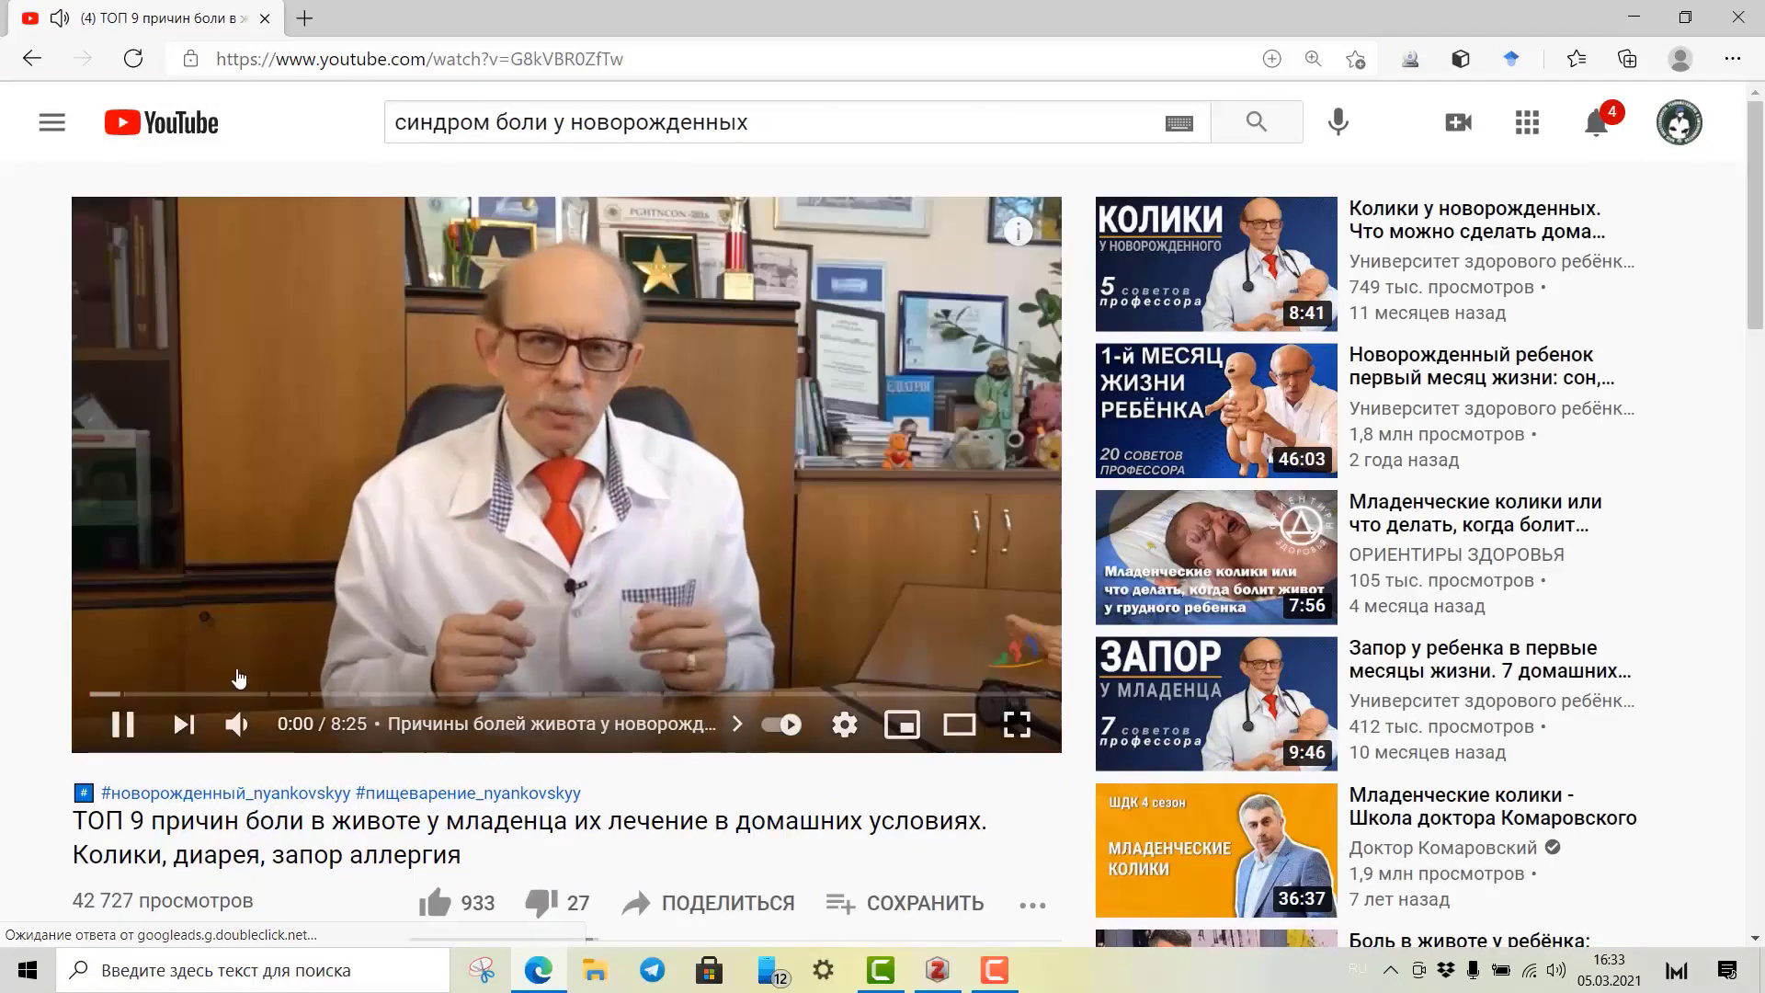
Pause the infant tummy pain video, save it via the Zotero Connector, and bring Zotero forward.
left_click(123, 724)
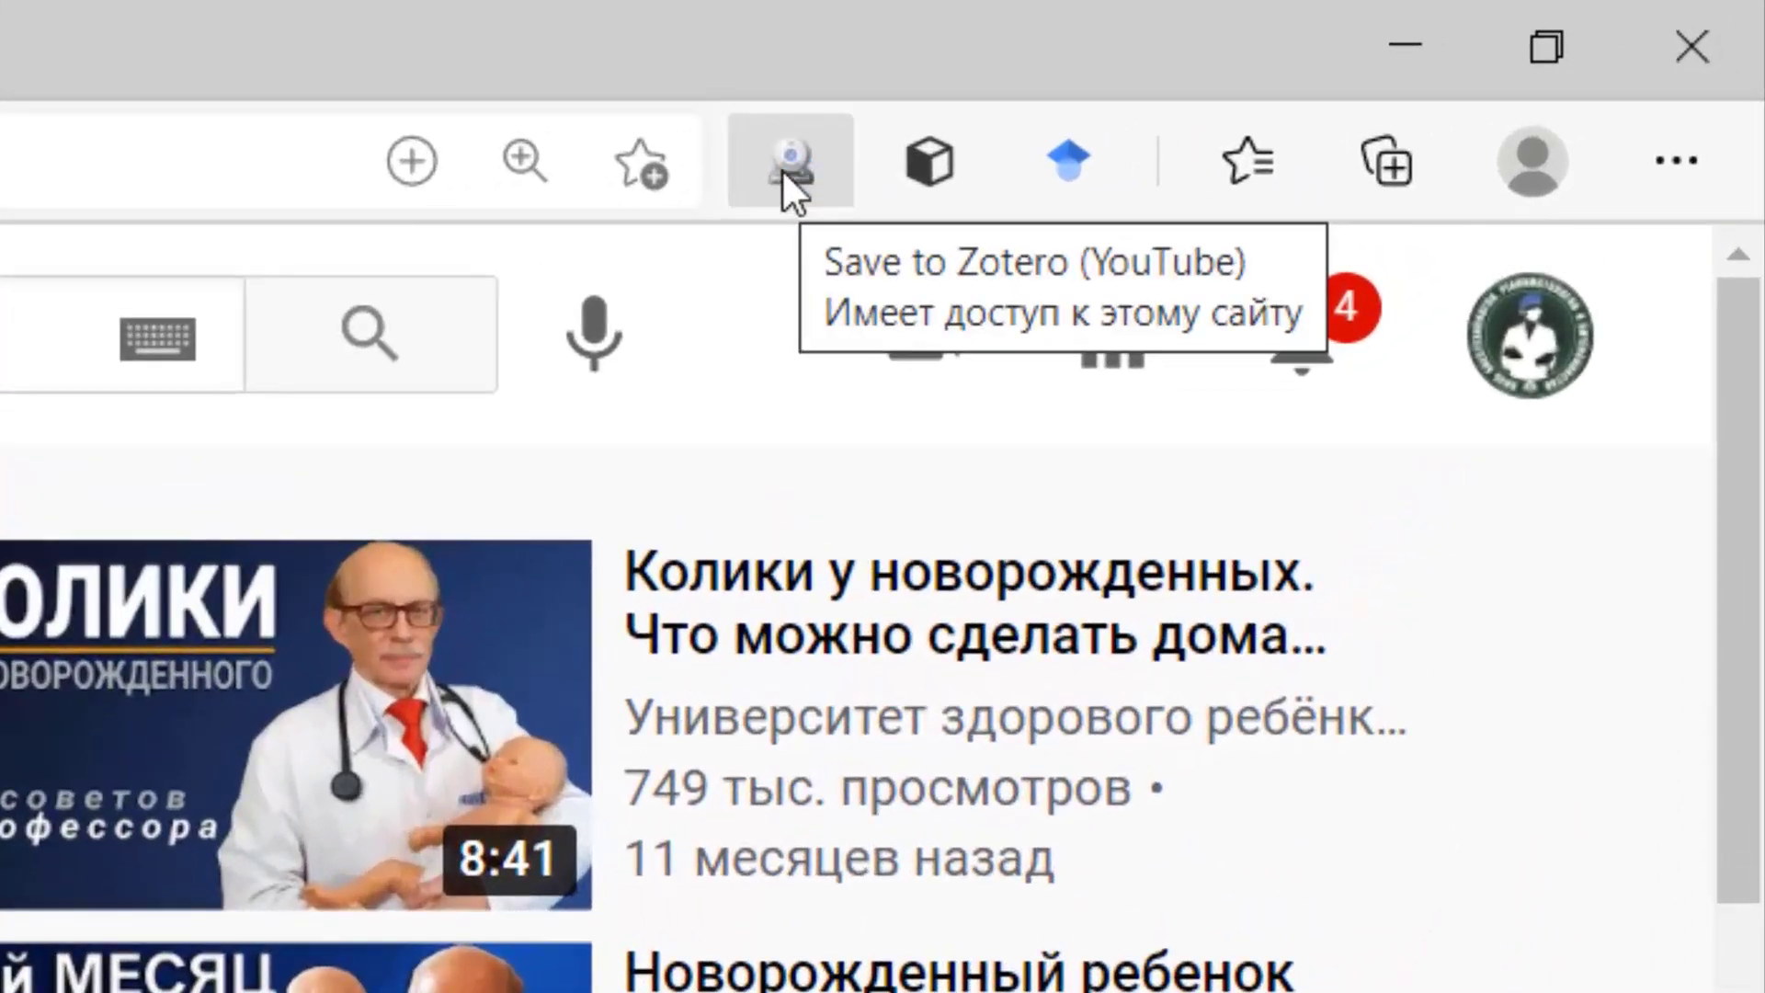
left_click(782, 169)
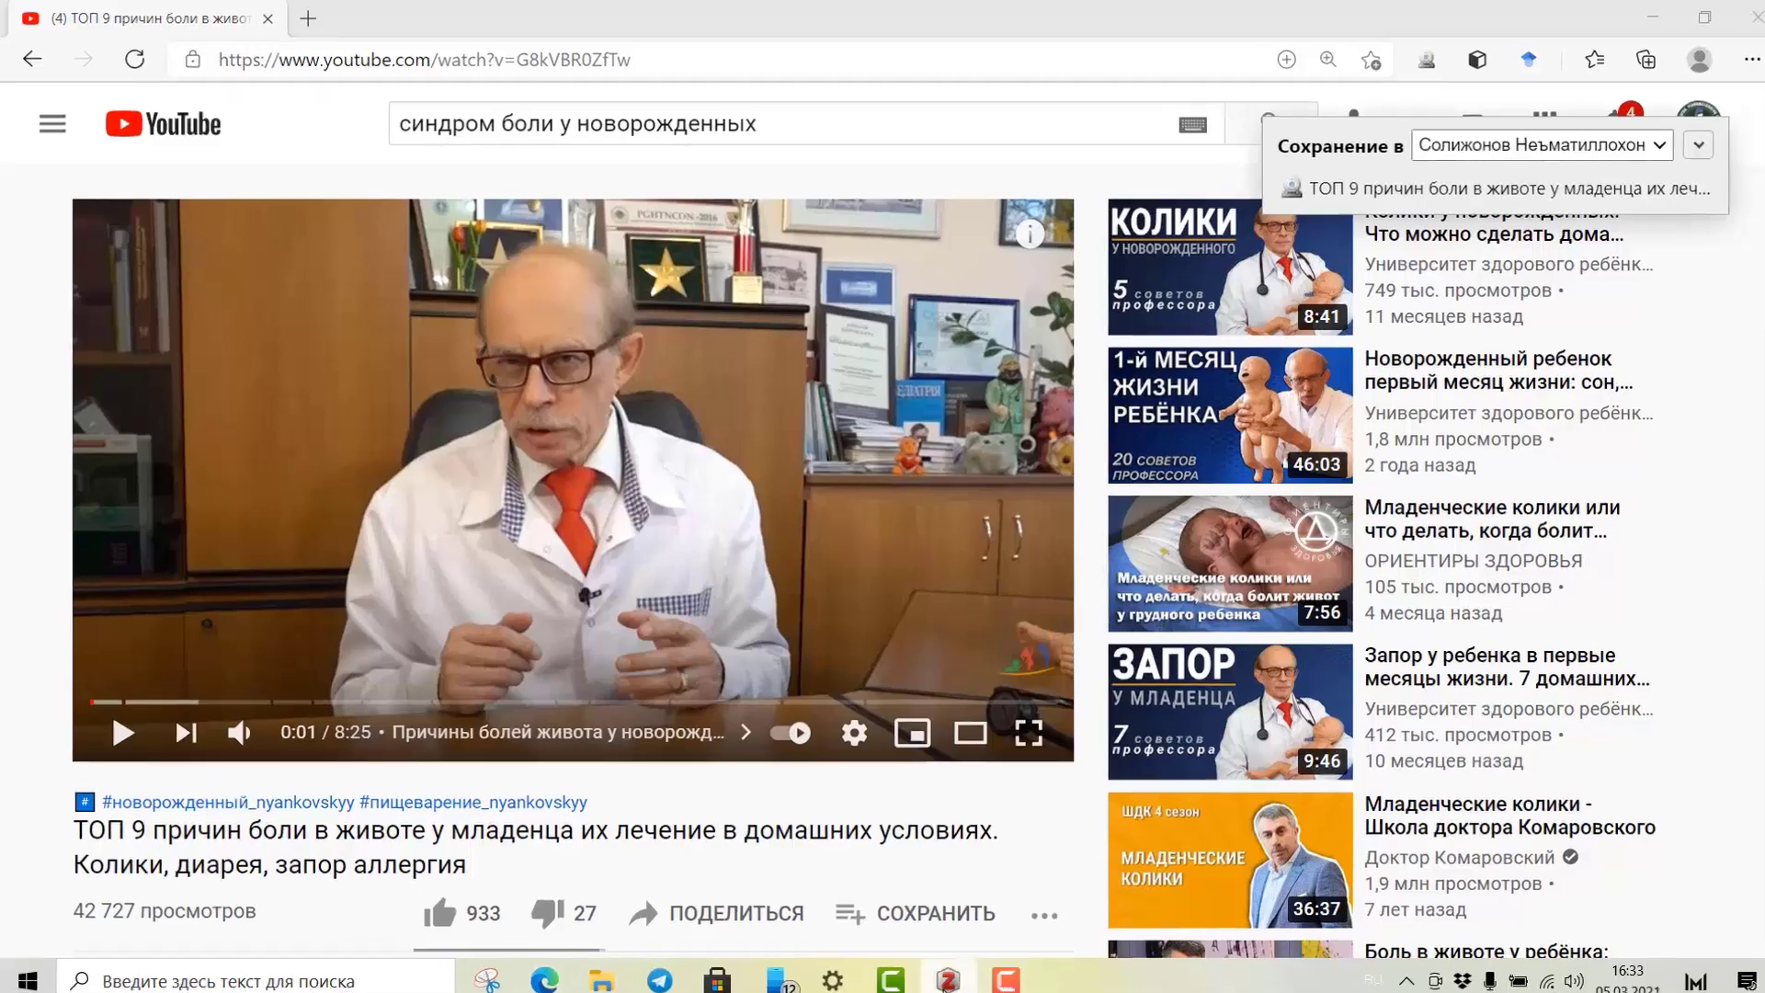
left_click(937, 970)
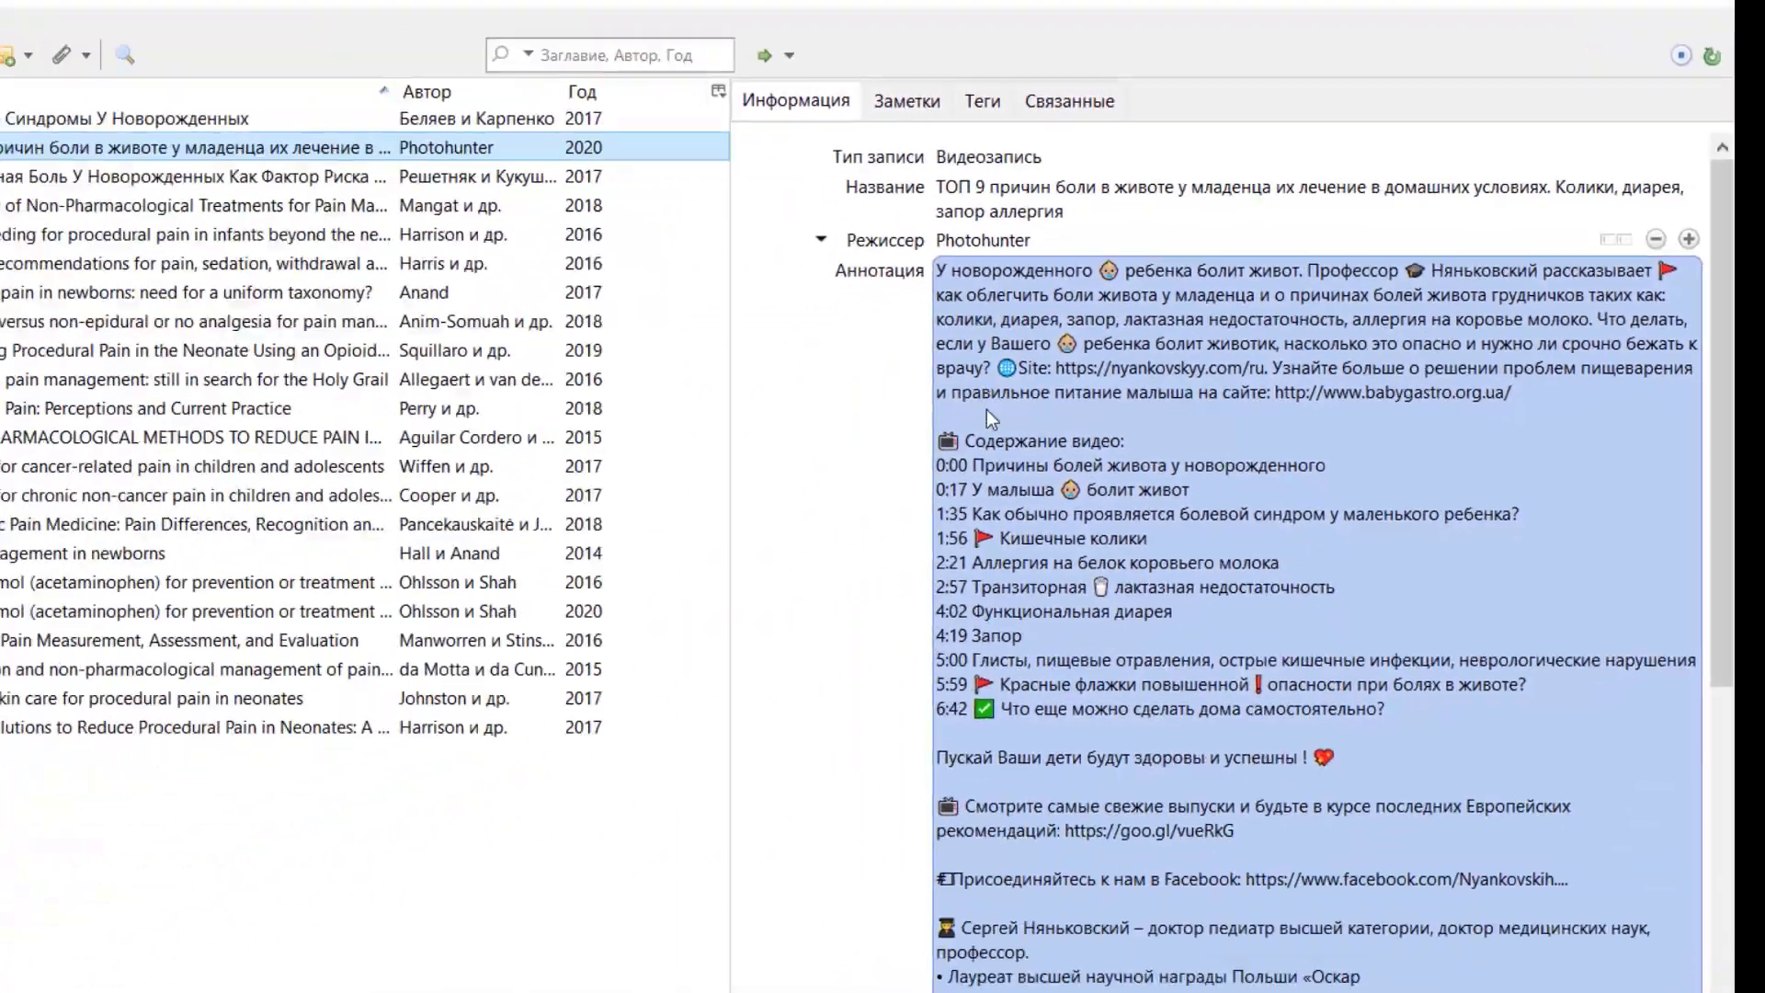
Review the video item's title, abstract and URL in the Info pane, then return to Edge.
scroll(1031, 737, "down", 10)
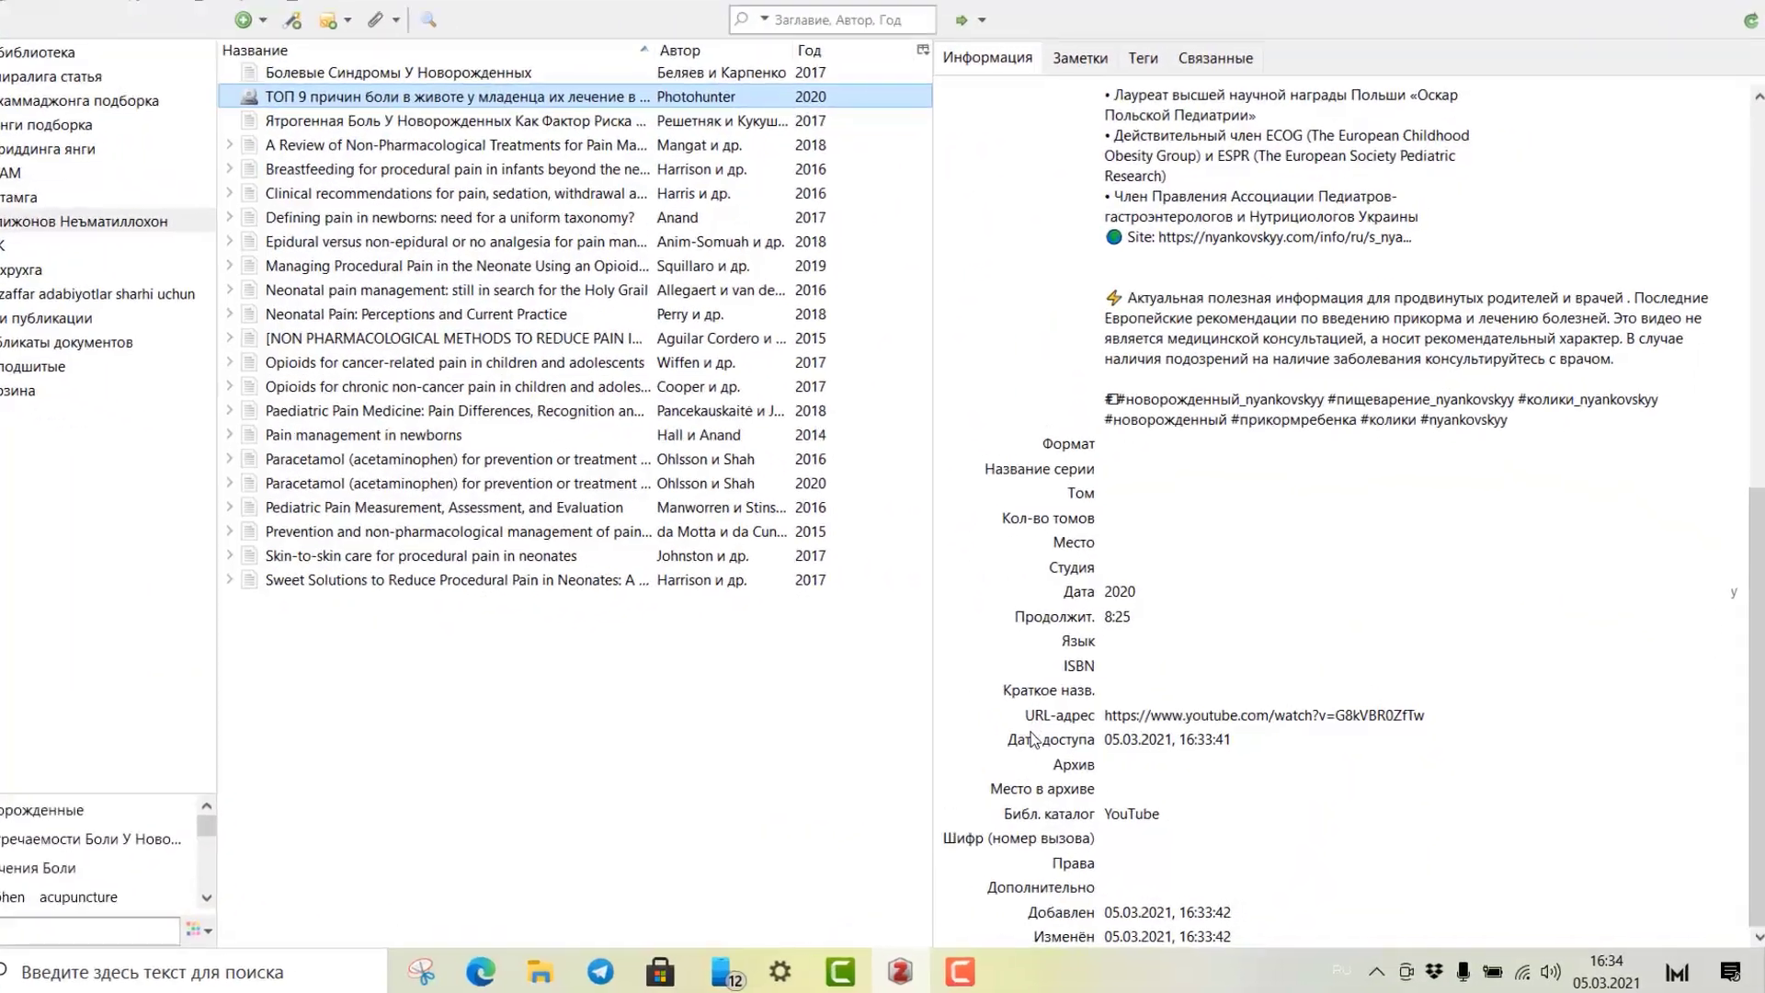
left_click(1186, 719)
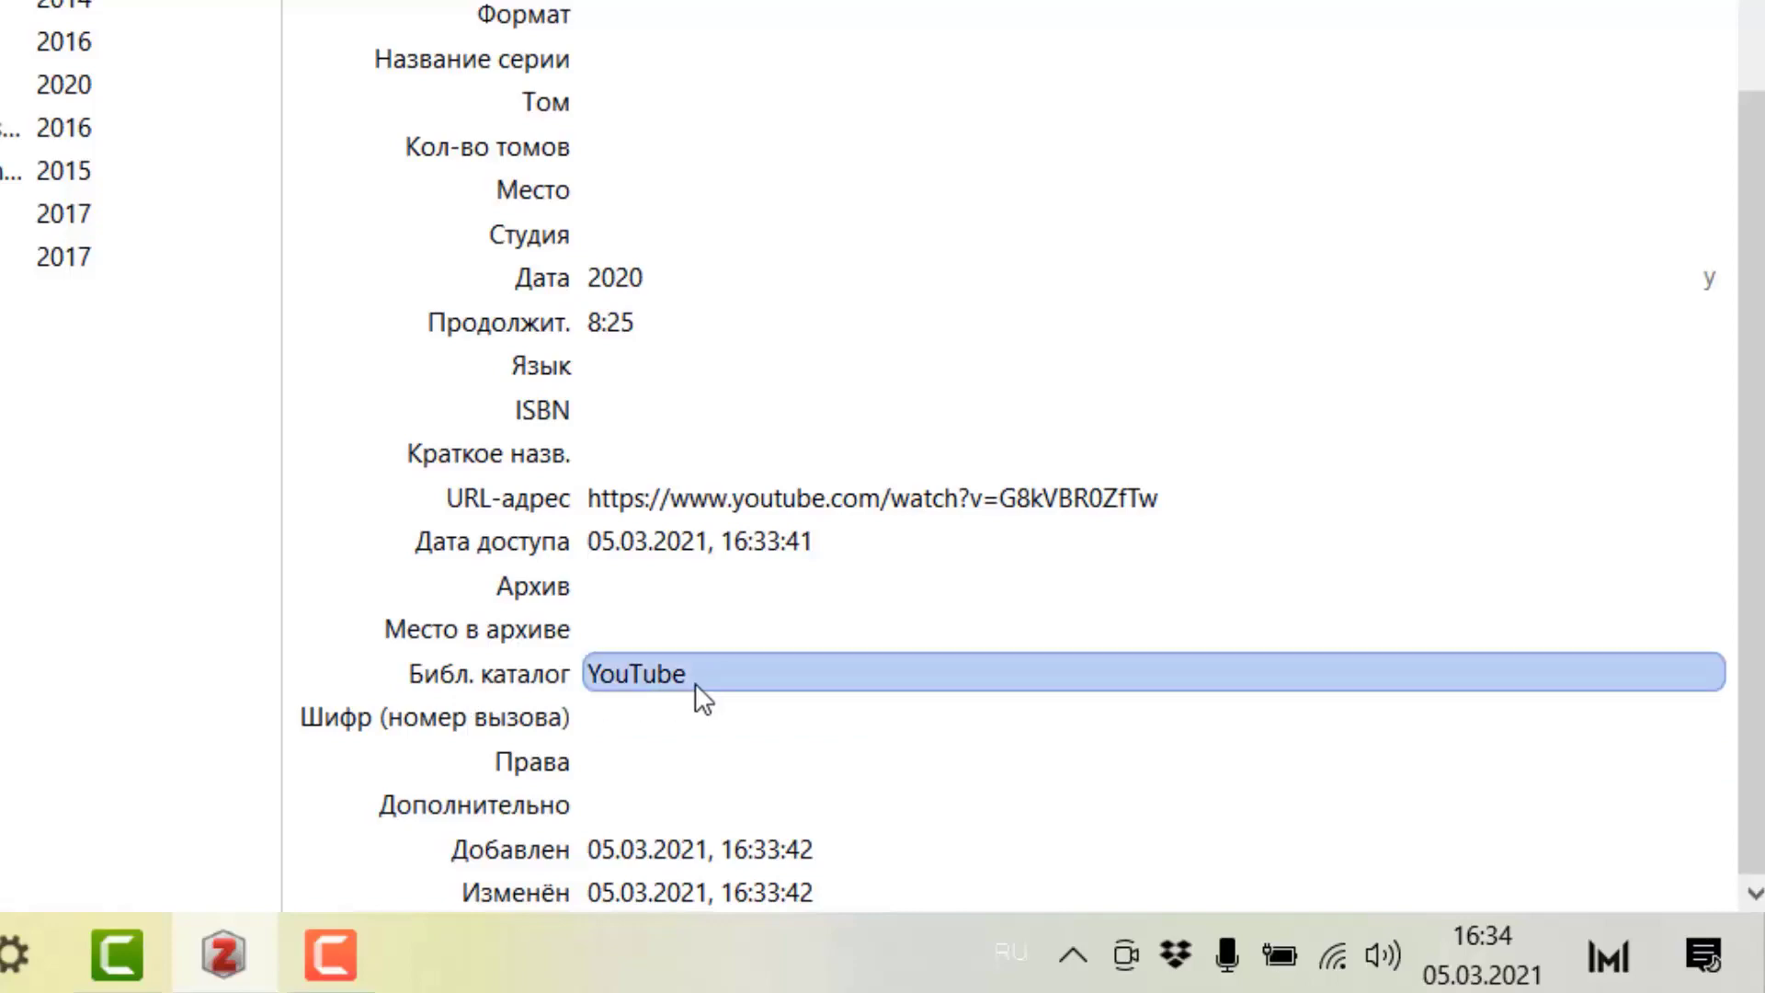
scroll(735, 336, "up", 8)
scroll(741, 331, "up", 4)
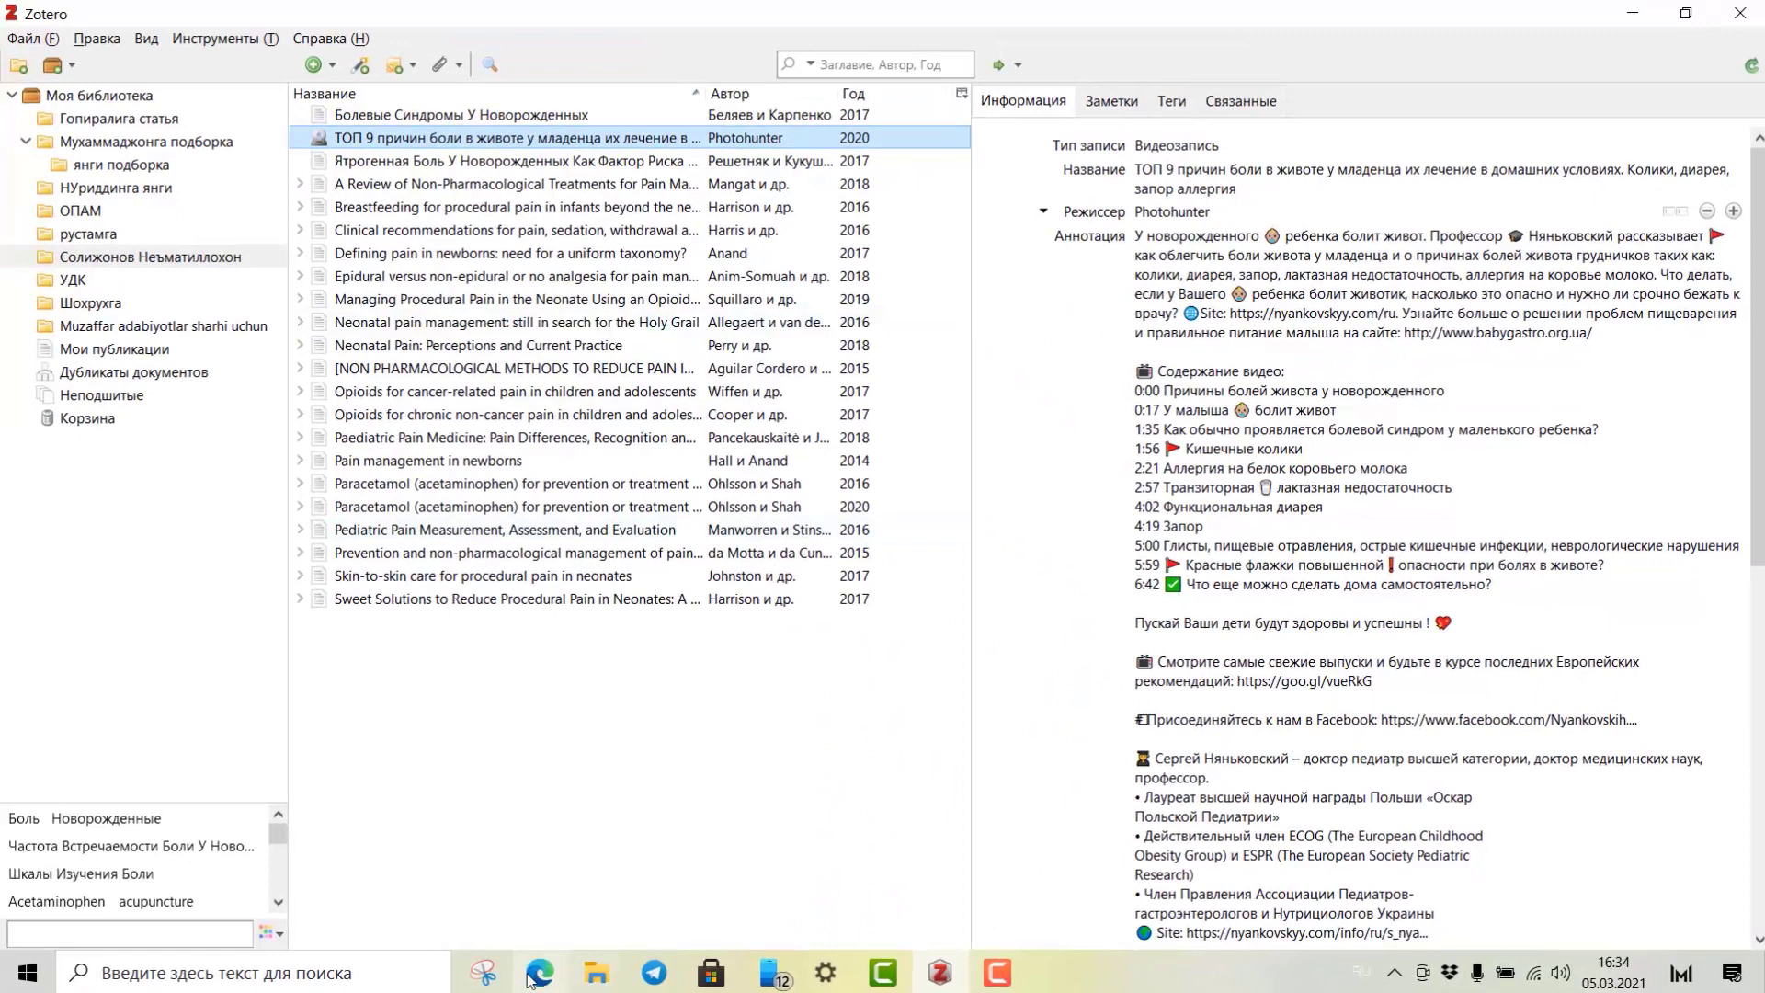
left_click(536, 976)
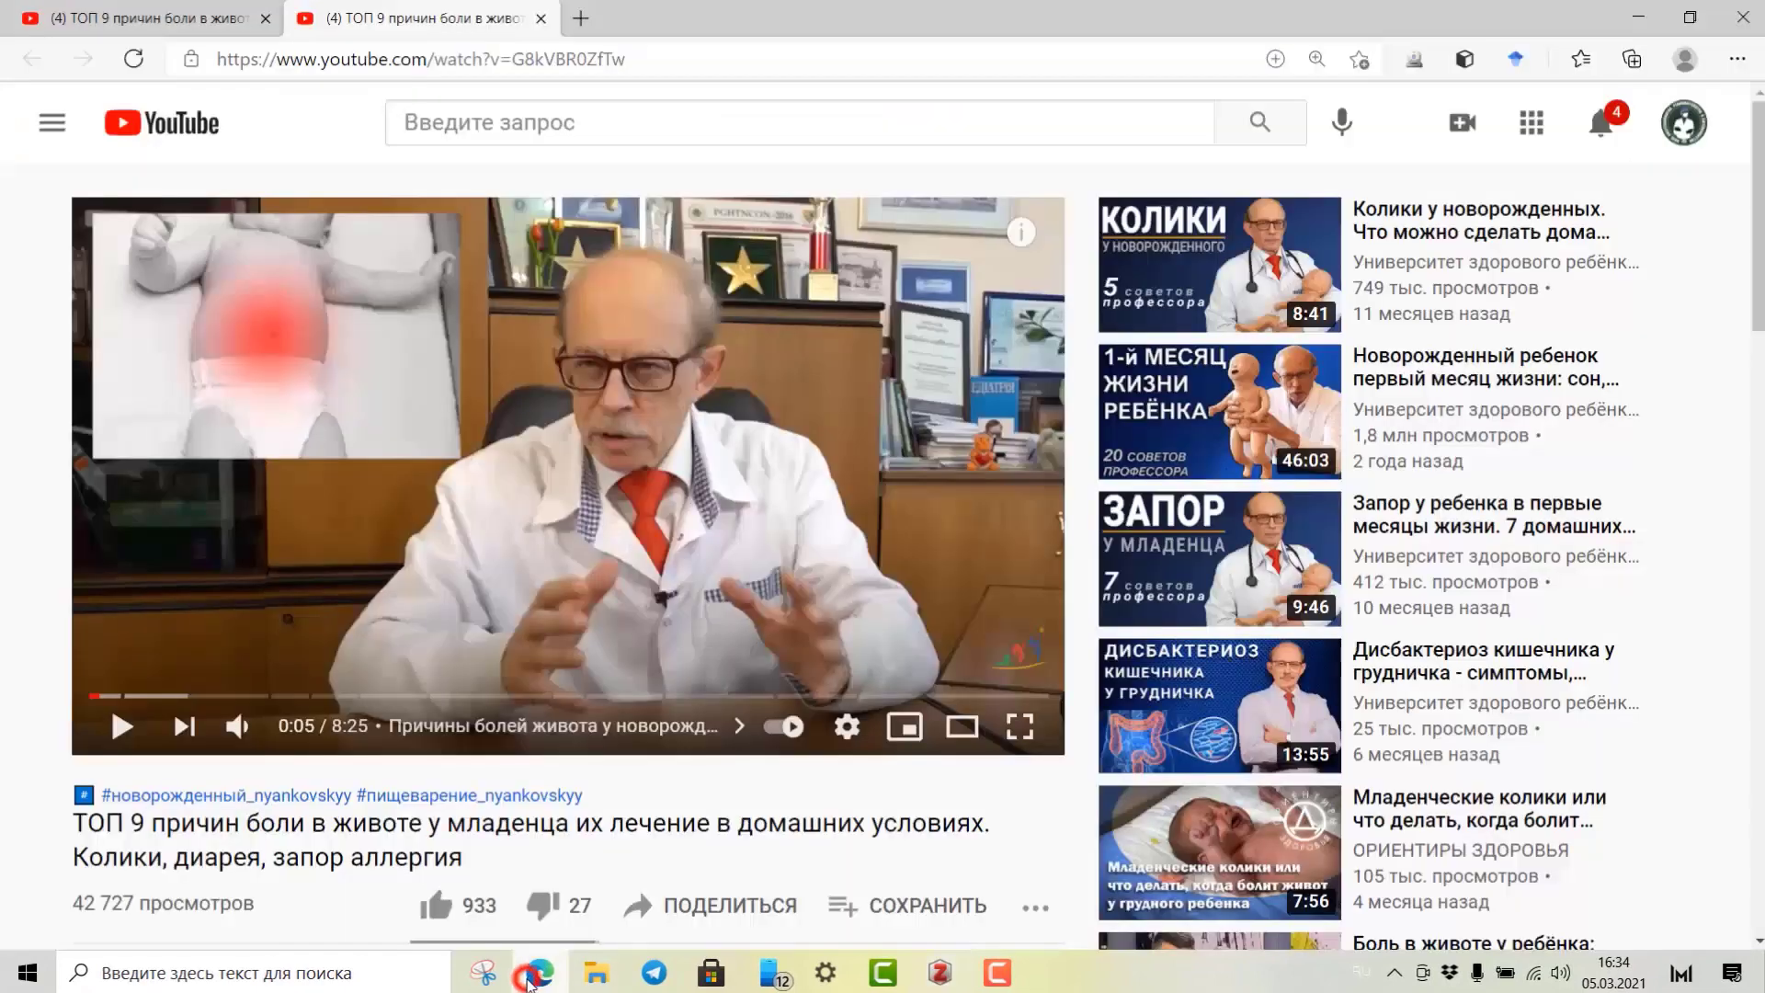
Google 'синдром боли у новорожденных' in a new tab and save the results page to Zotero.
left_click(581, 21)
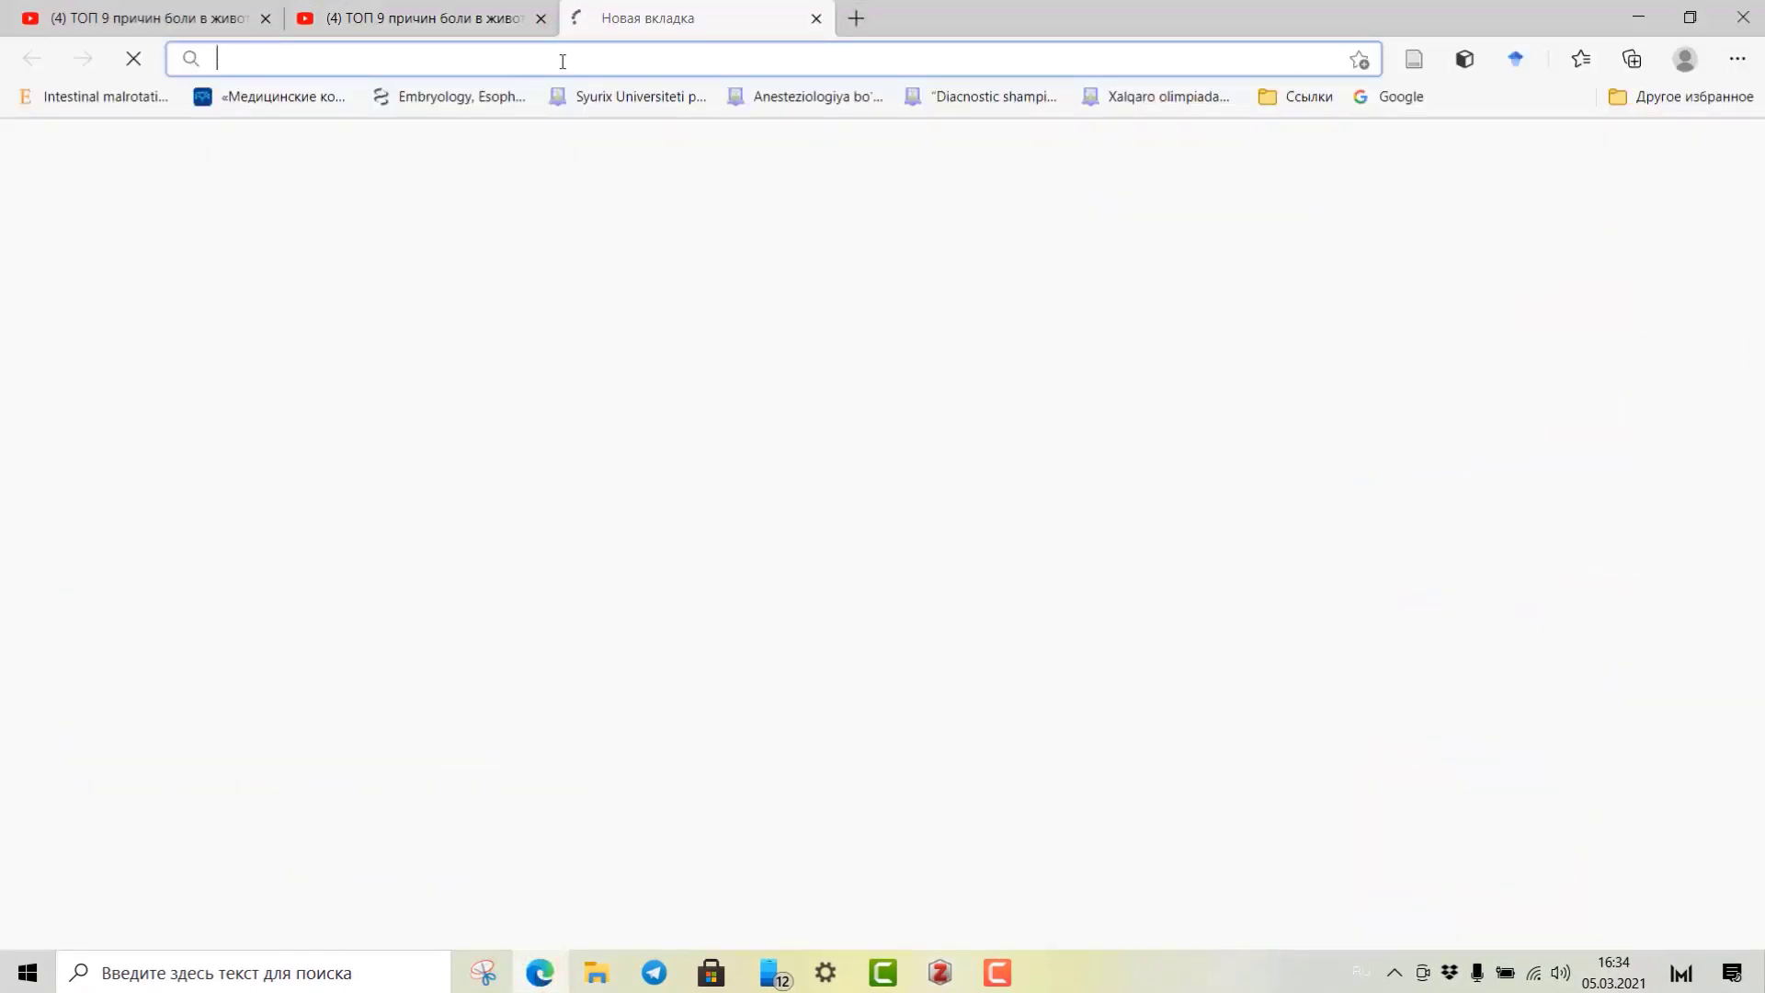
left_click(1390, 97)
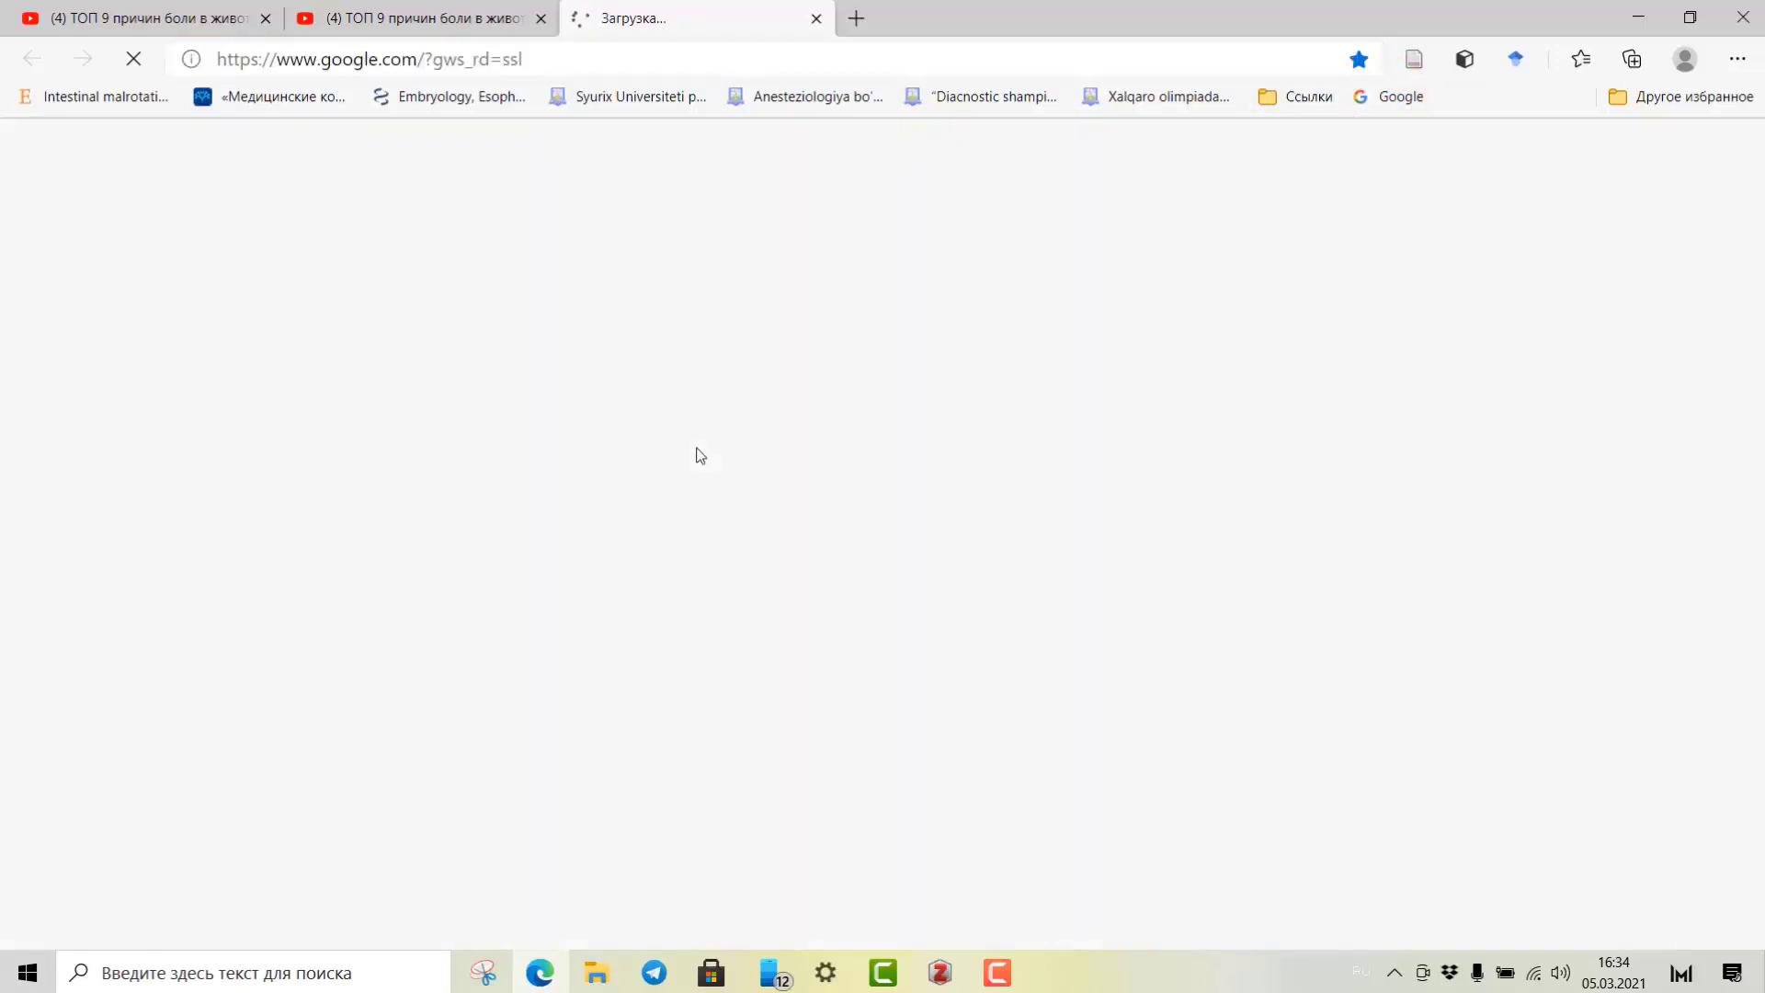
type("синдром боли у новорожденных")
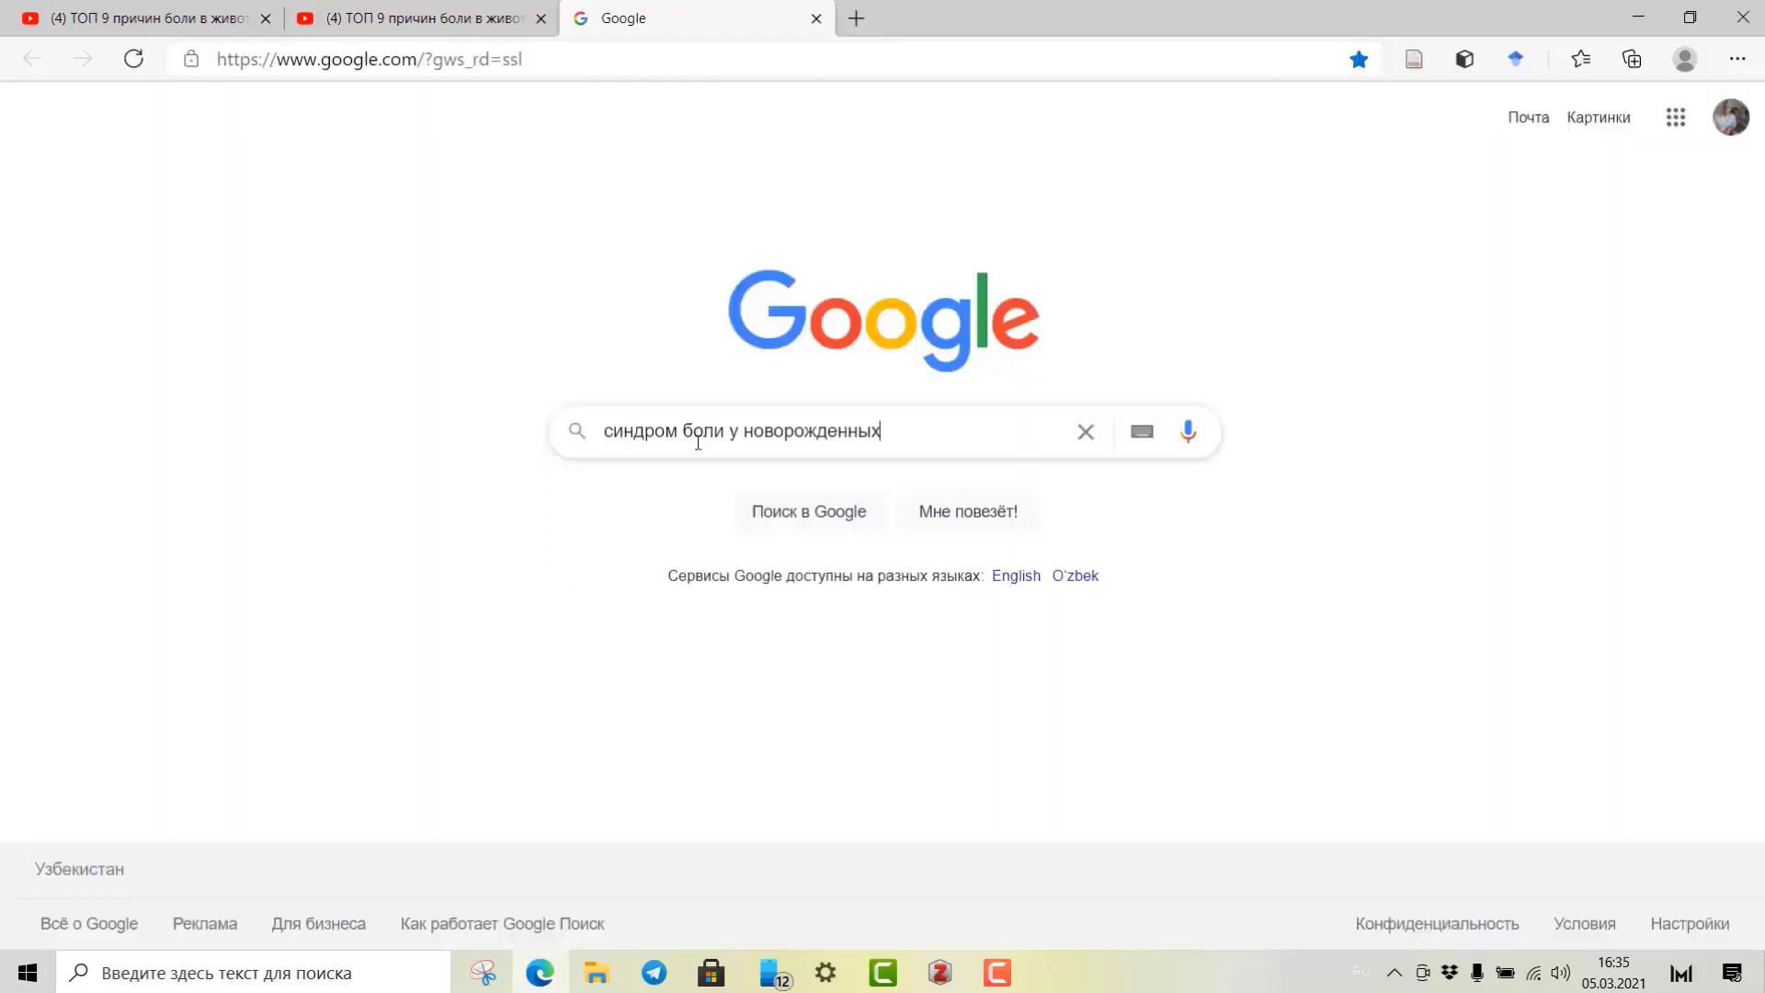
key("Return")
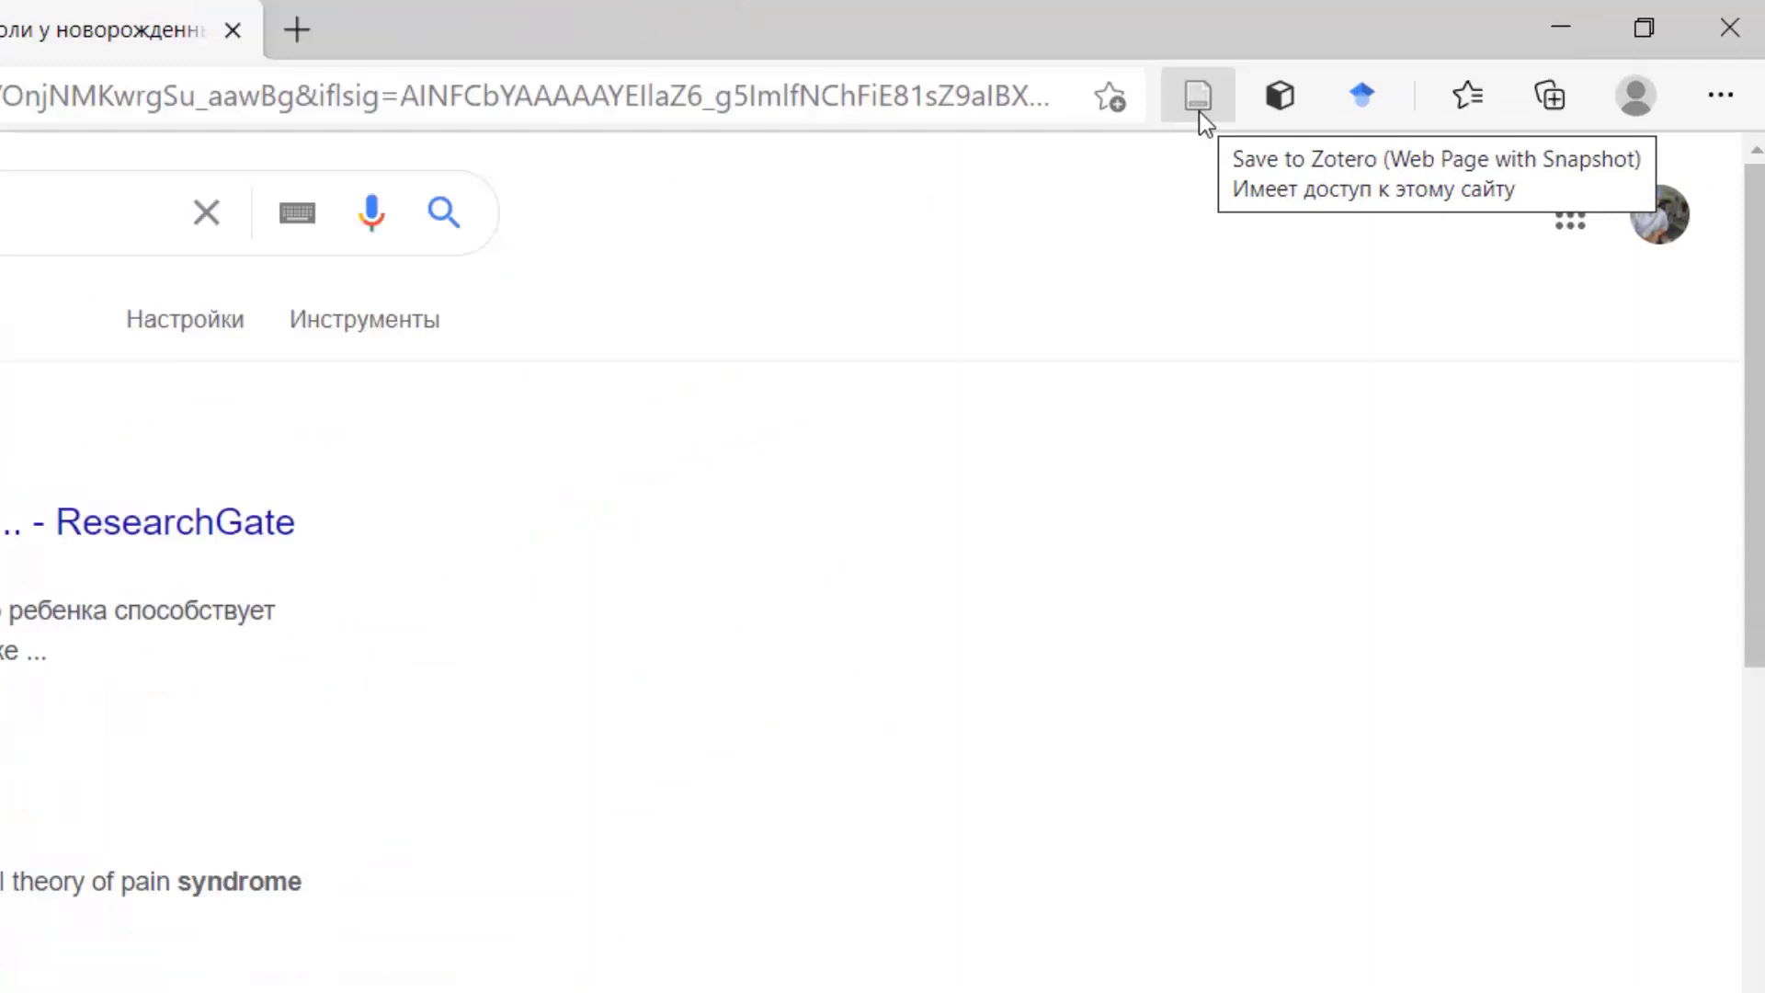
left_click(1199, 108)
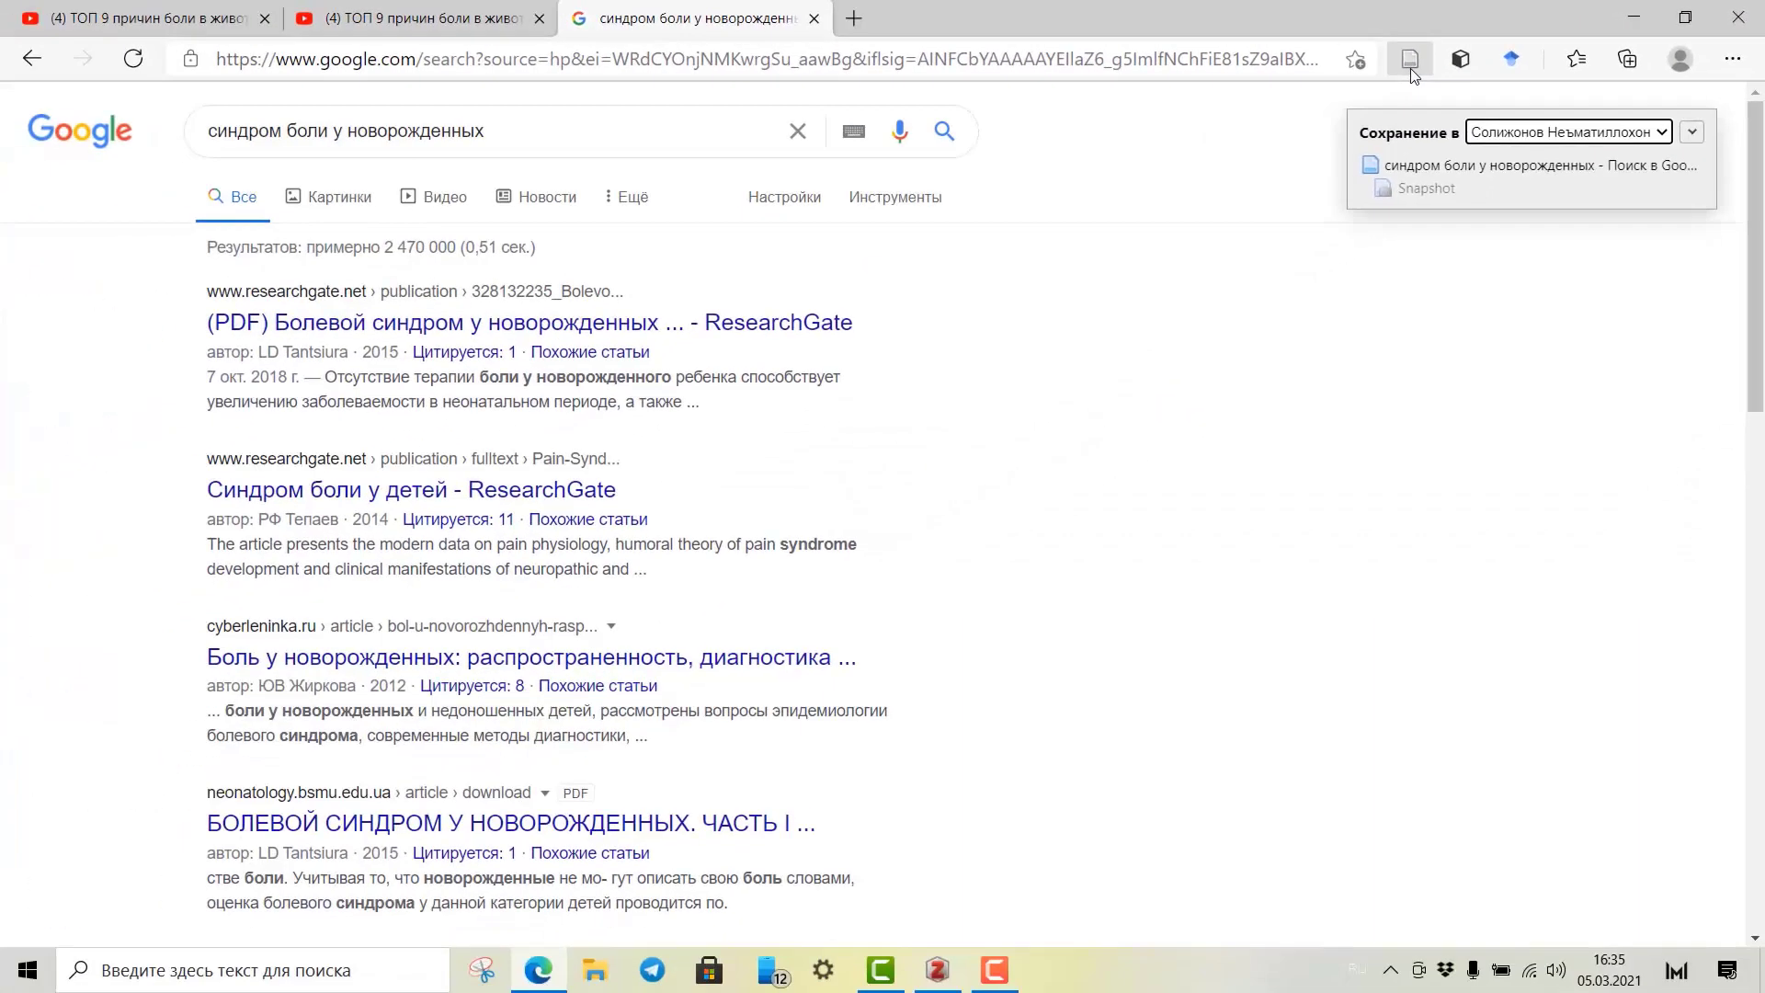
left_click(931, 973)
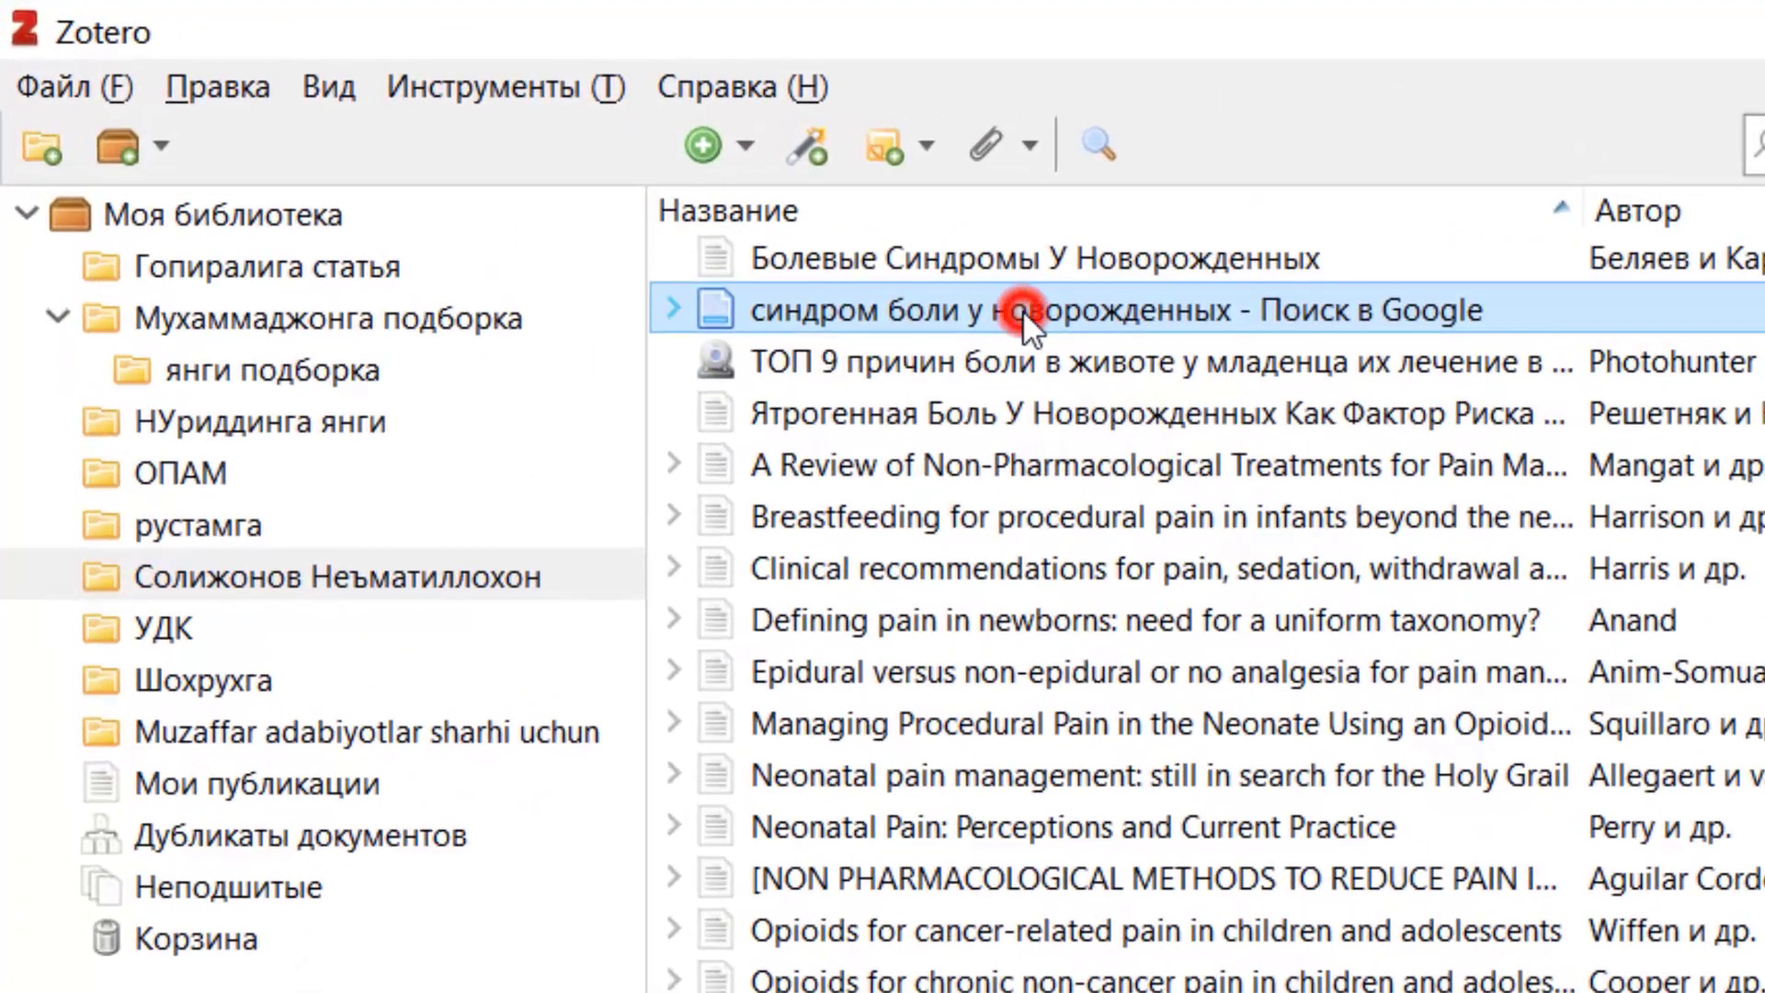
Check the newly saved Google search item in Zotero, then return to the browser's results.
left_click(1022, 310)
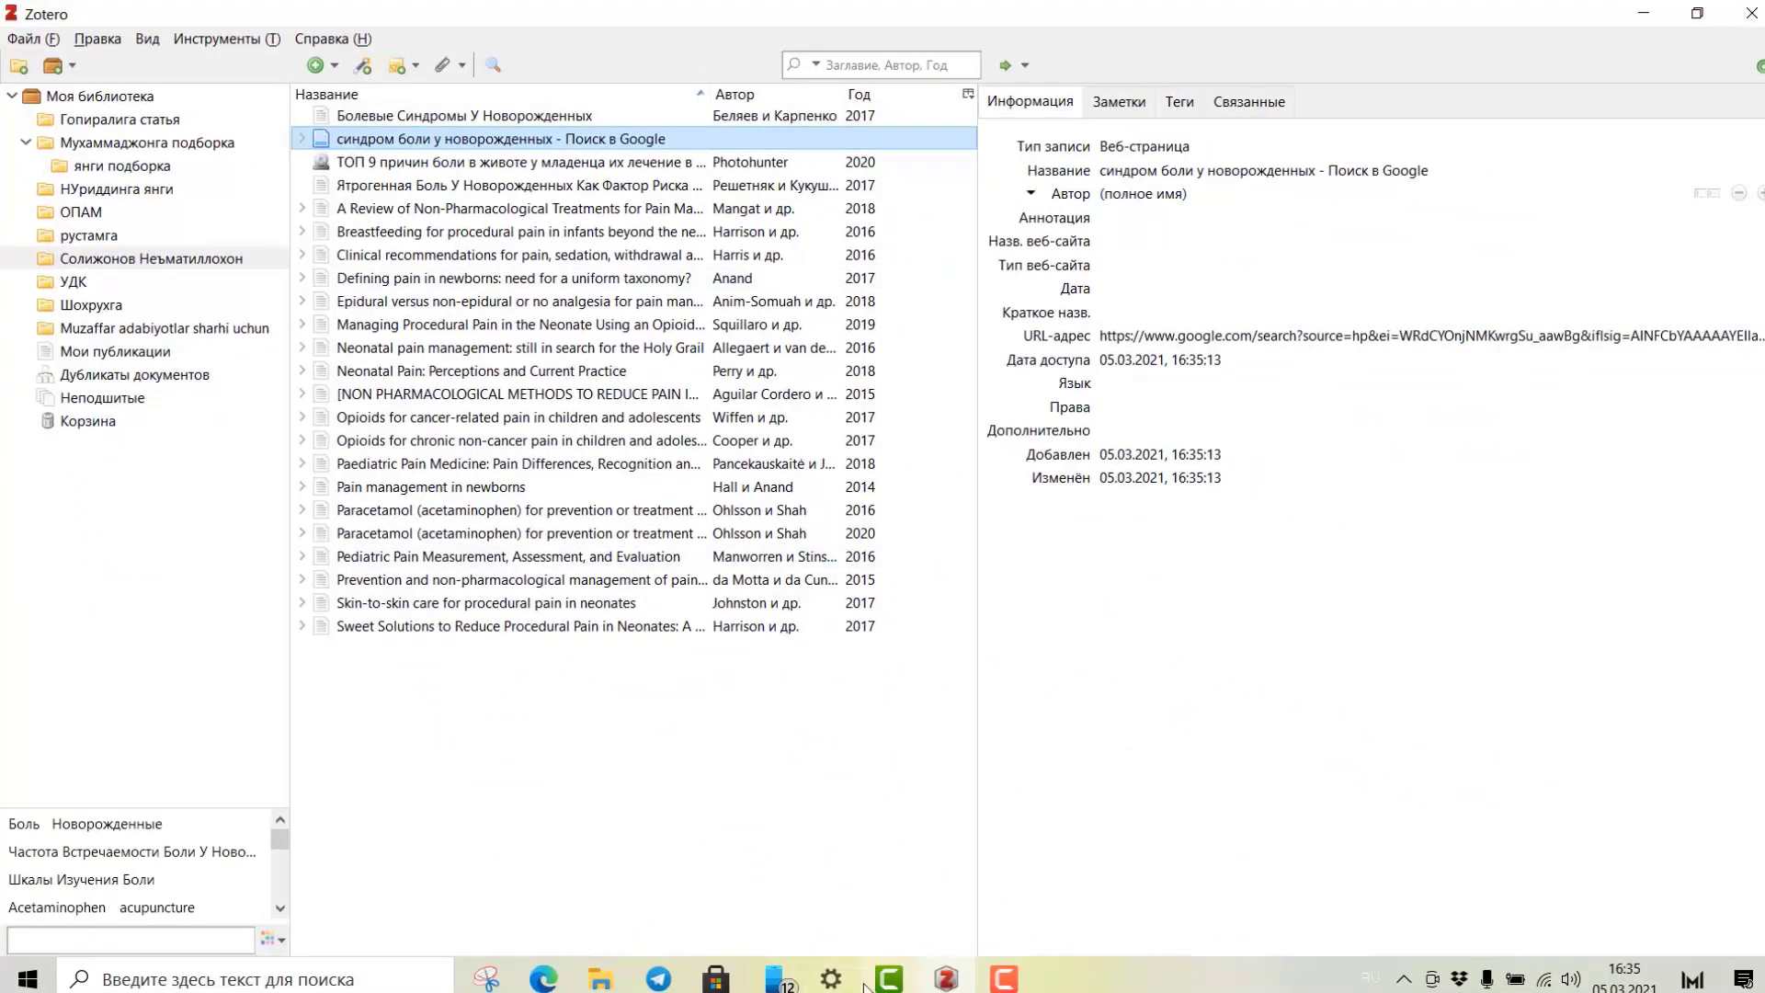
left_click(543, 978)
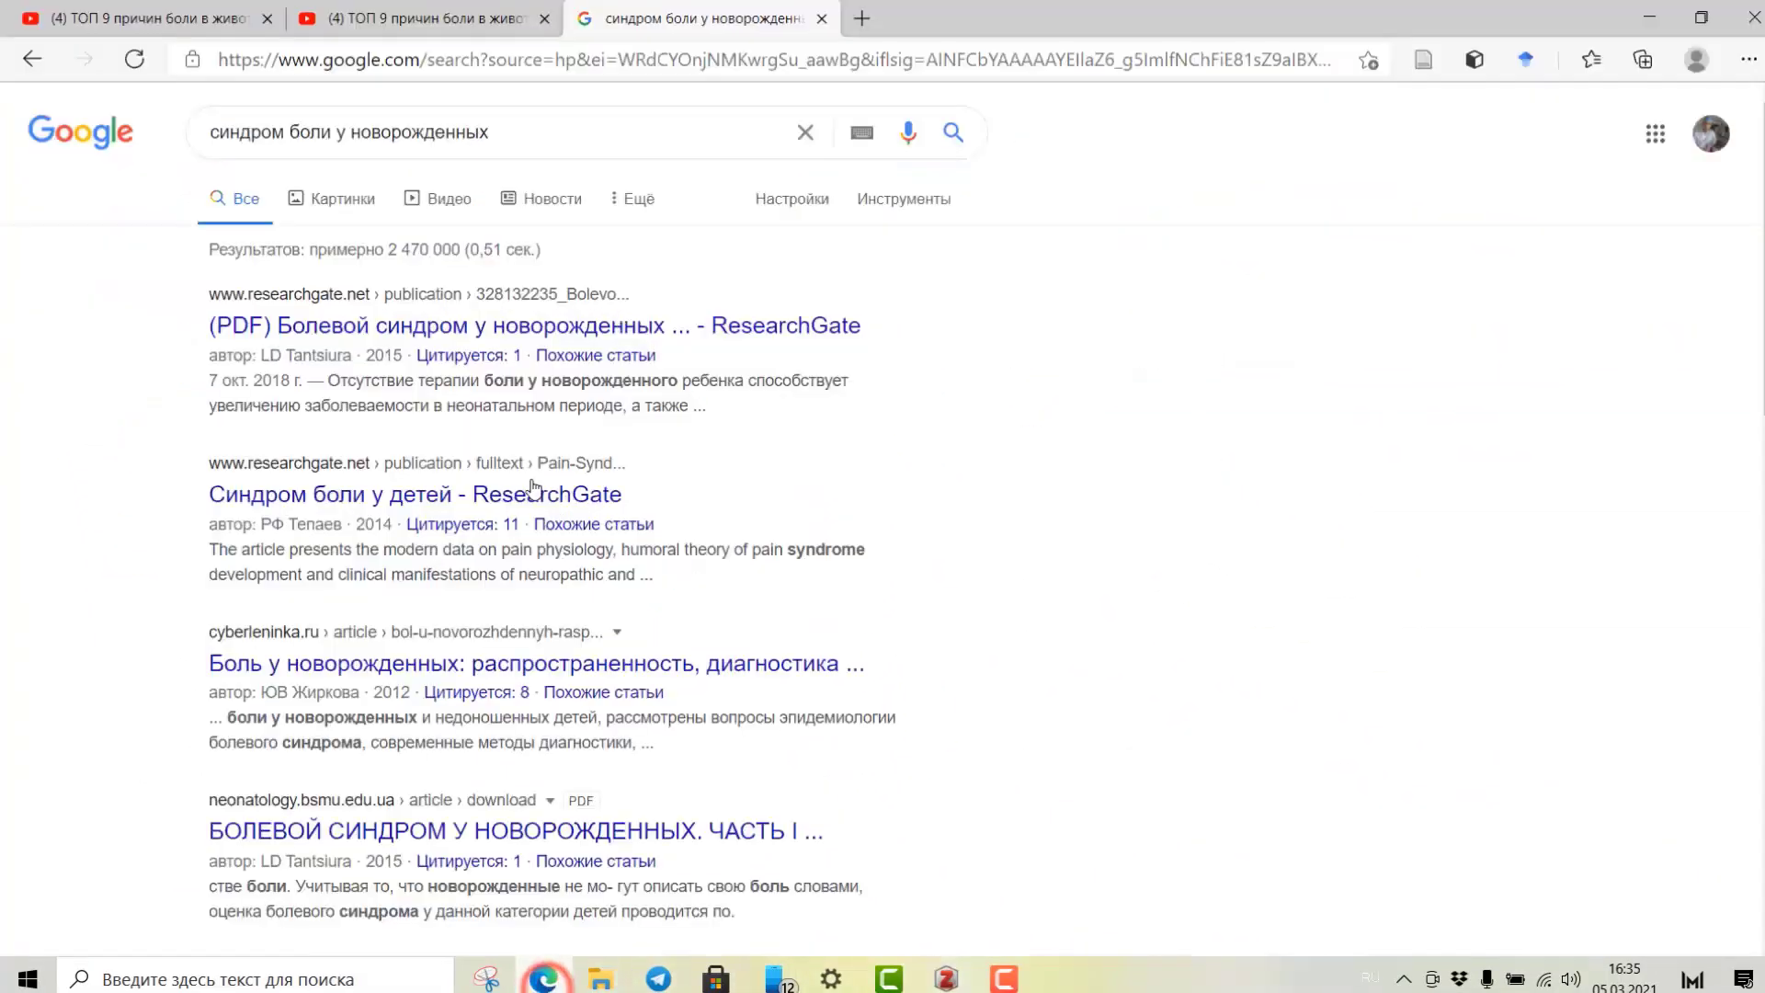
Open the first ResearchGate result on neonatal pain syndrome in a new tab.
right_click(409, 331)
left_click(460, 351)
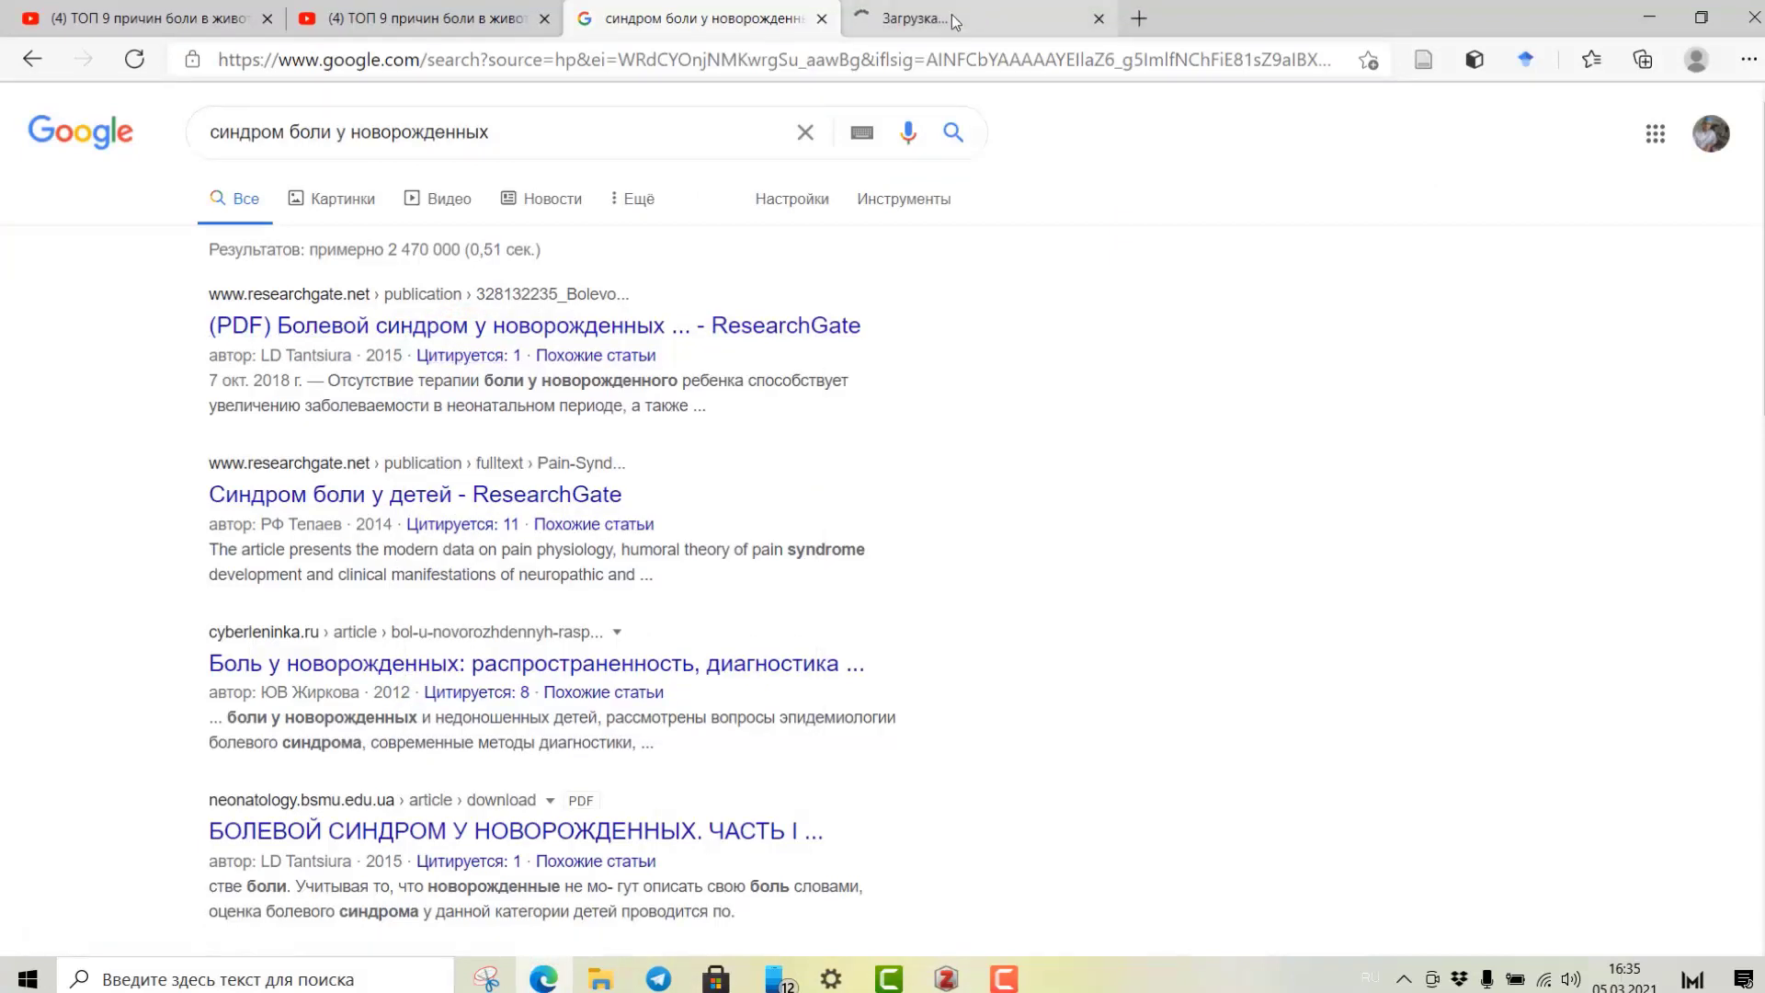
left_click(946, 20)
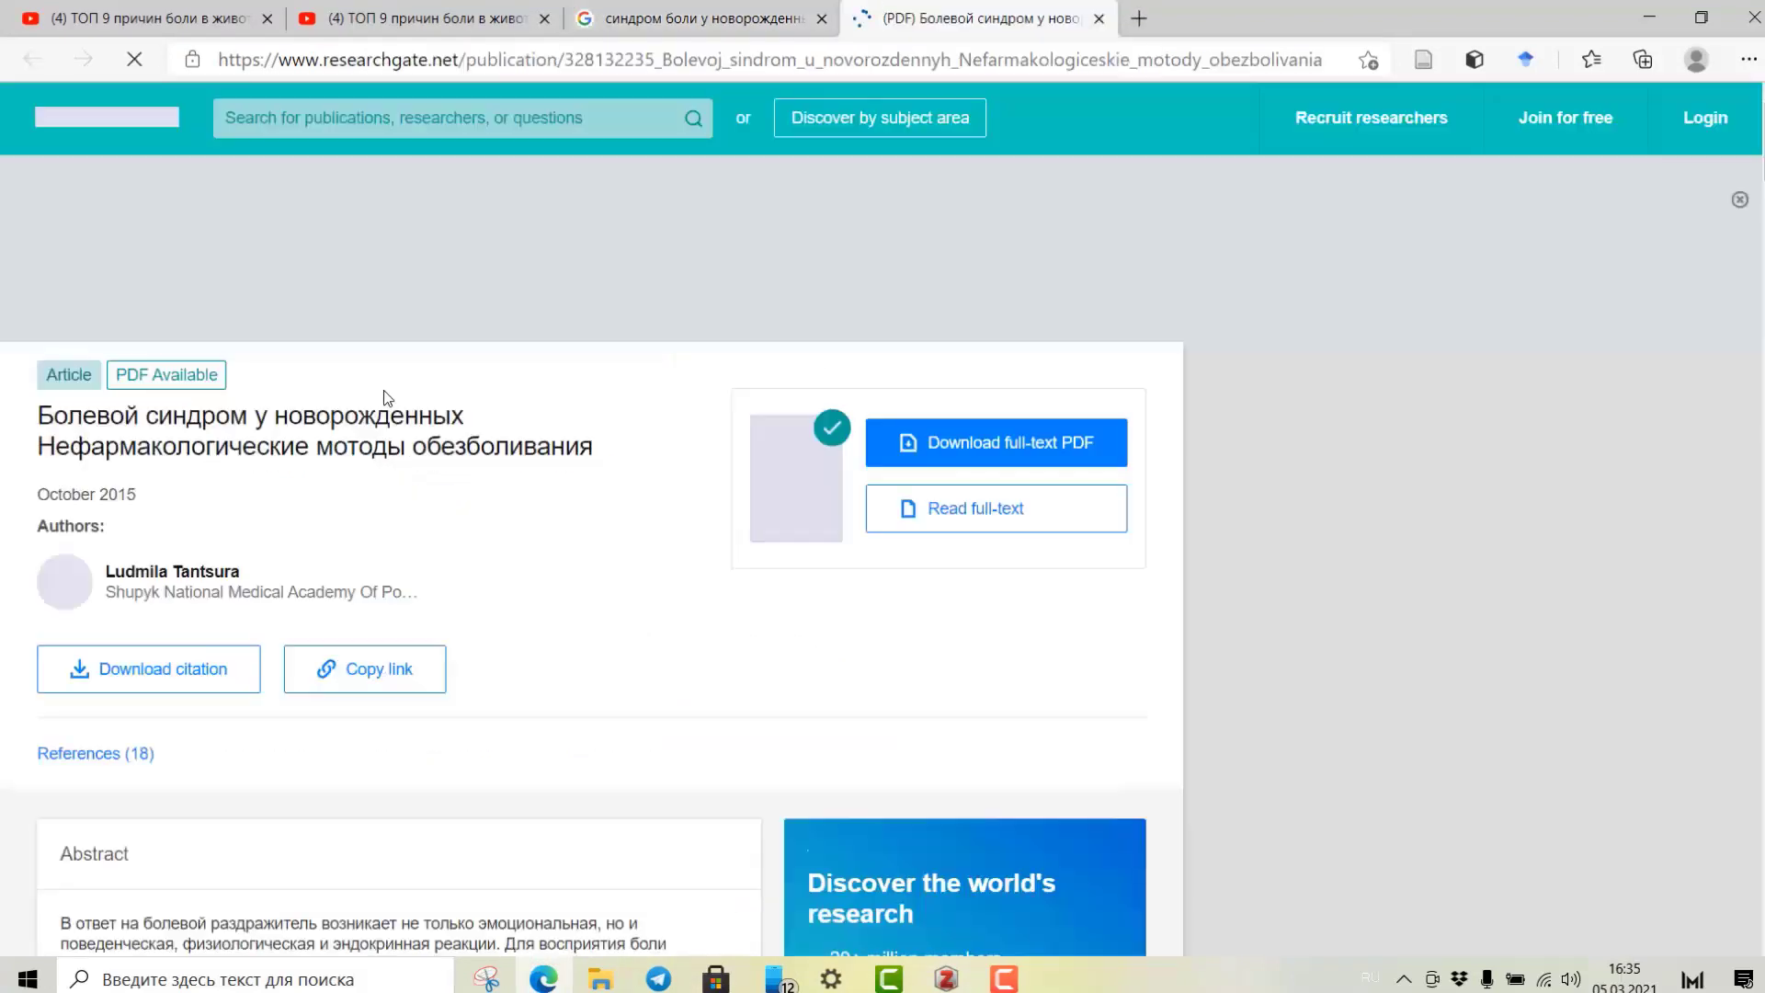
Save the 2015 article 'Болевой синдром у новорожденных…' with its full-text PDF to Zotero.
scroll(359, 395, "down", 7)
scroll(359, 395, "down", 8)
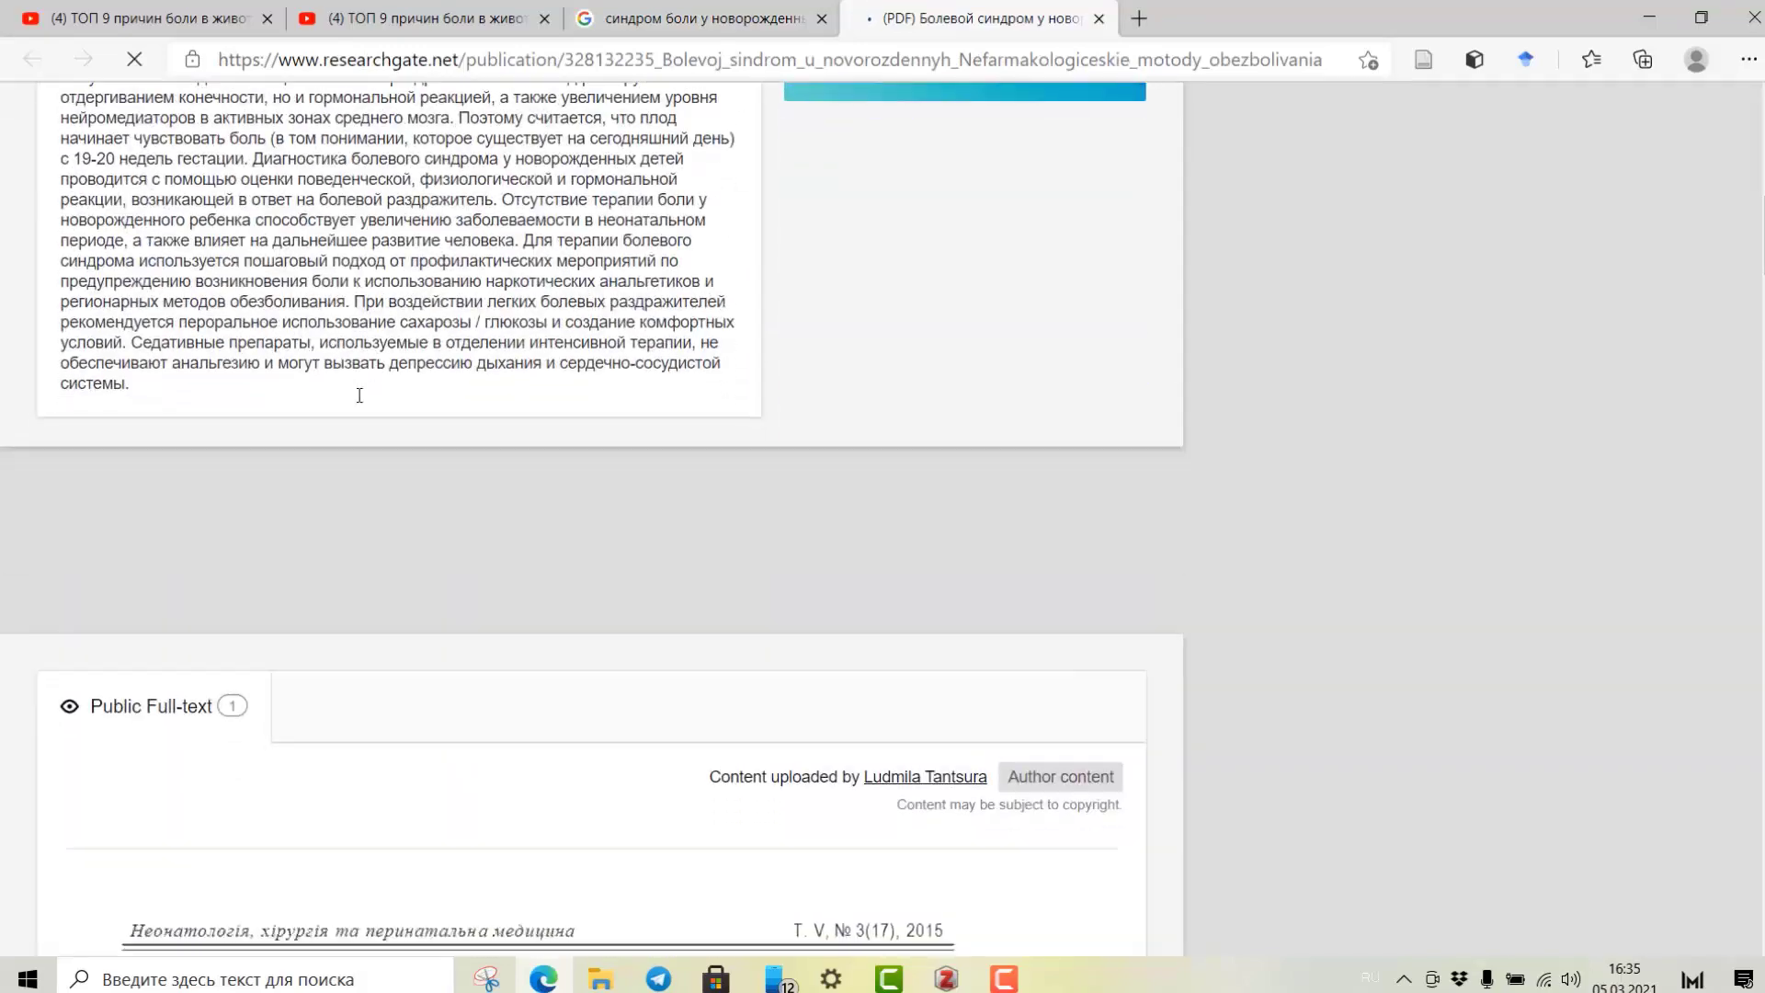
scroll(360, 395, "down", 3)
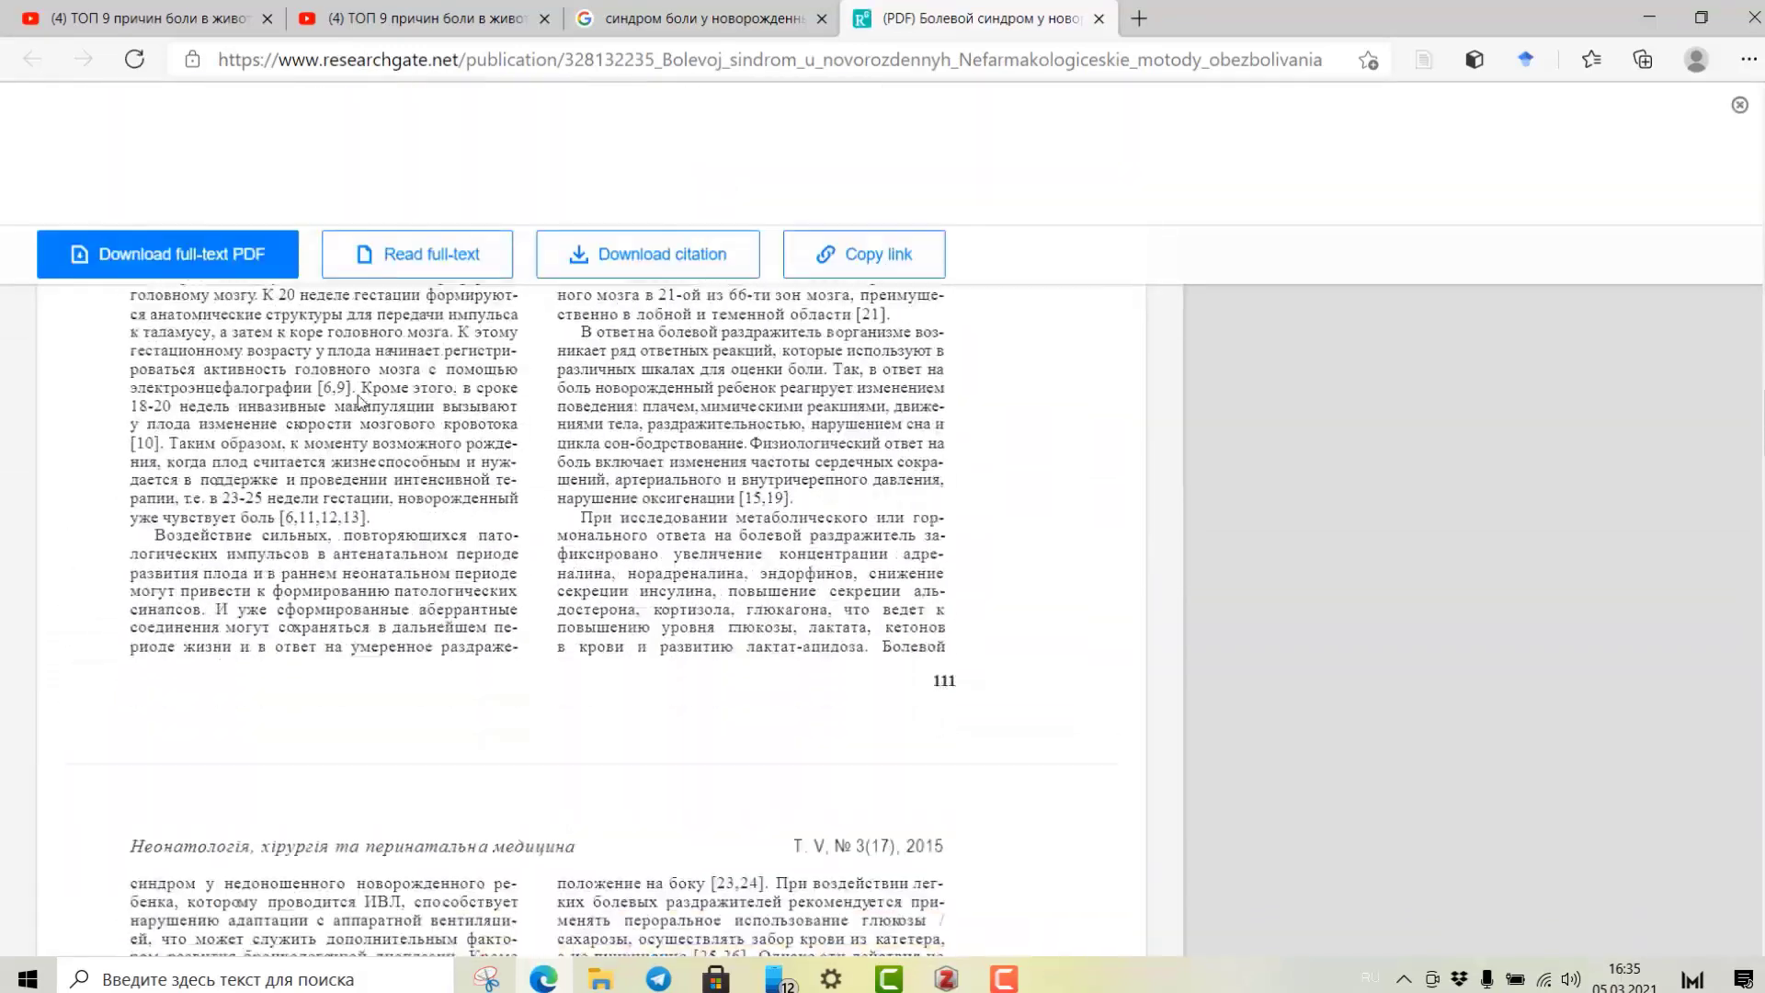
scroll(359, 395, "up", 12)
scroll(361, 403, "up", 15)
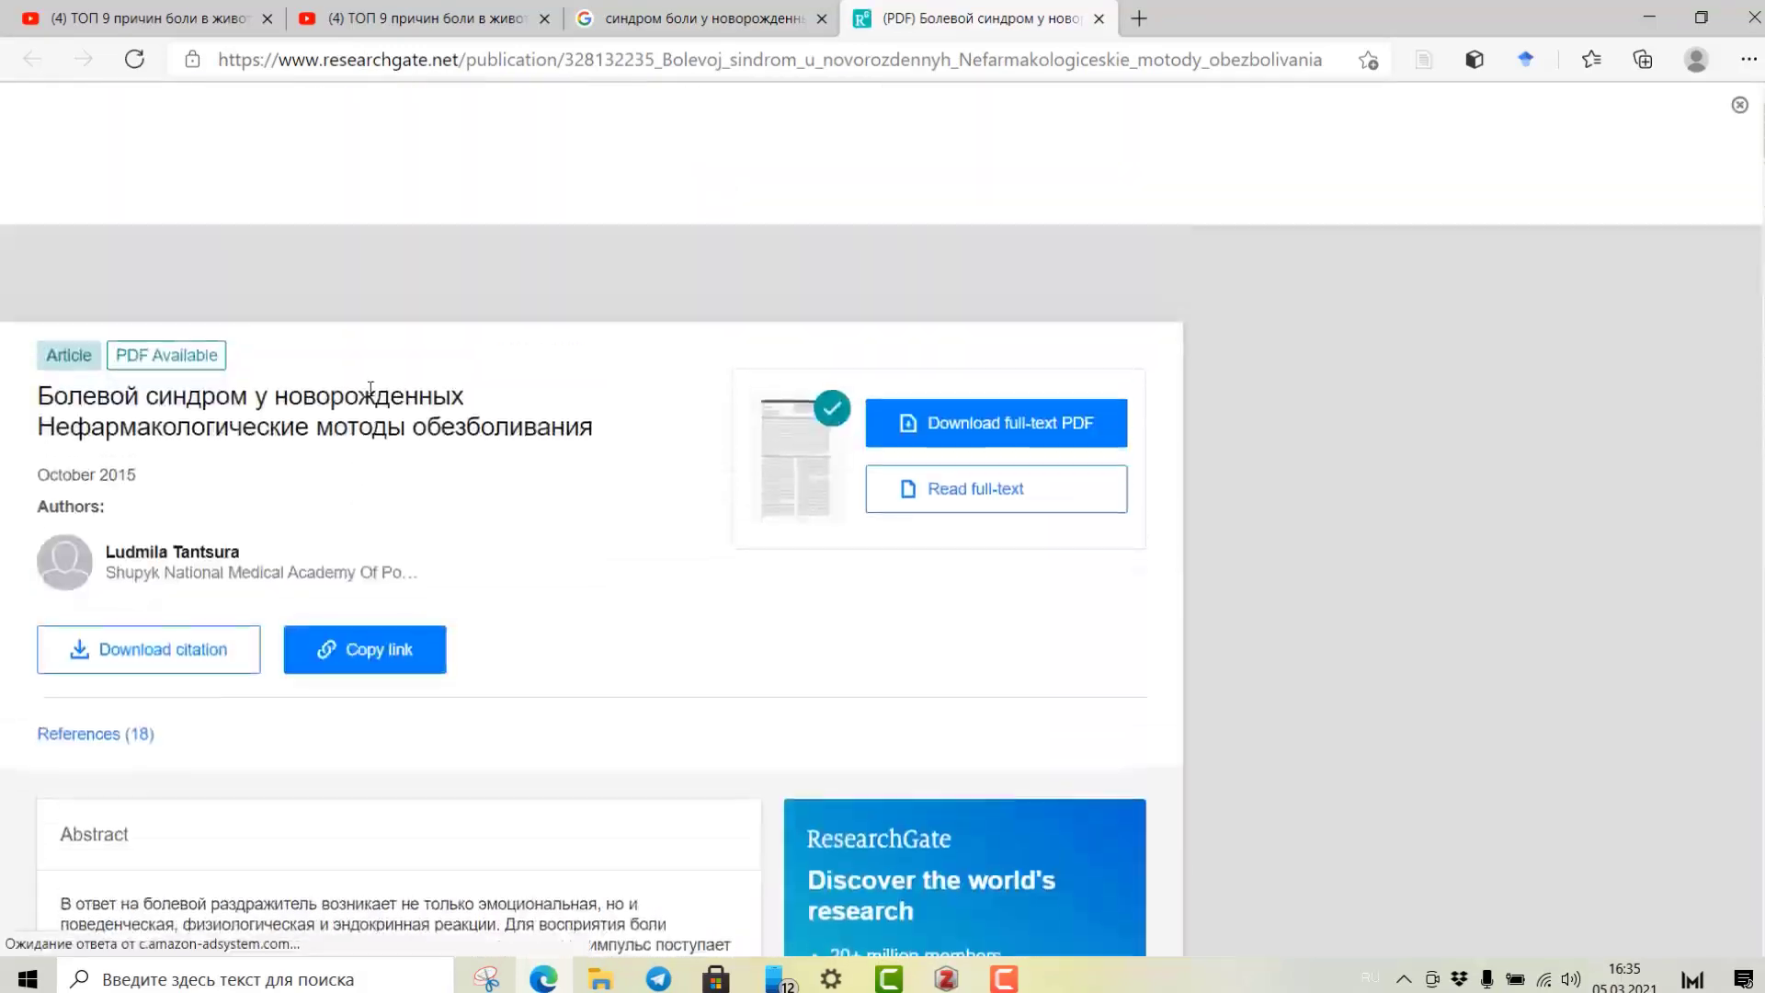
scroll(347, 355, "down", 10)
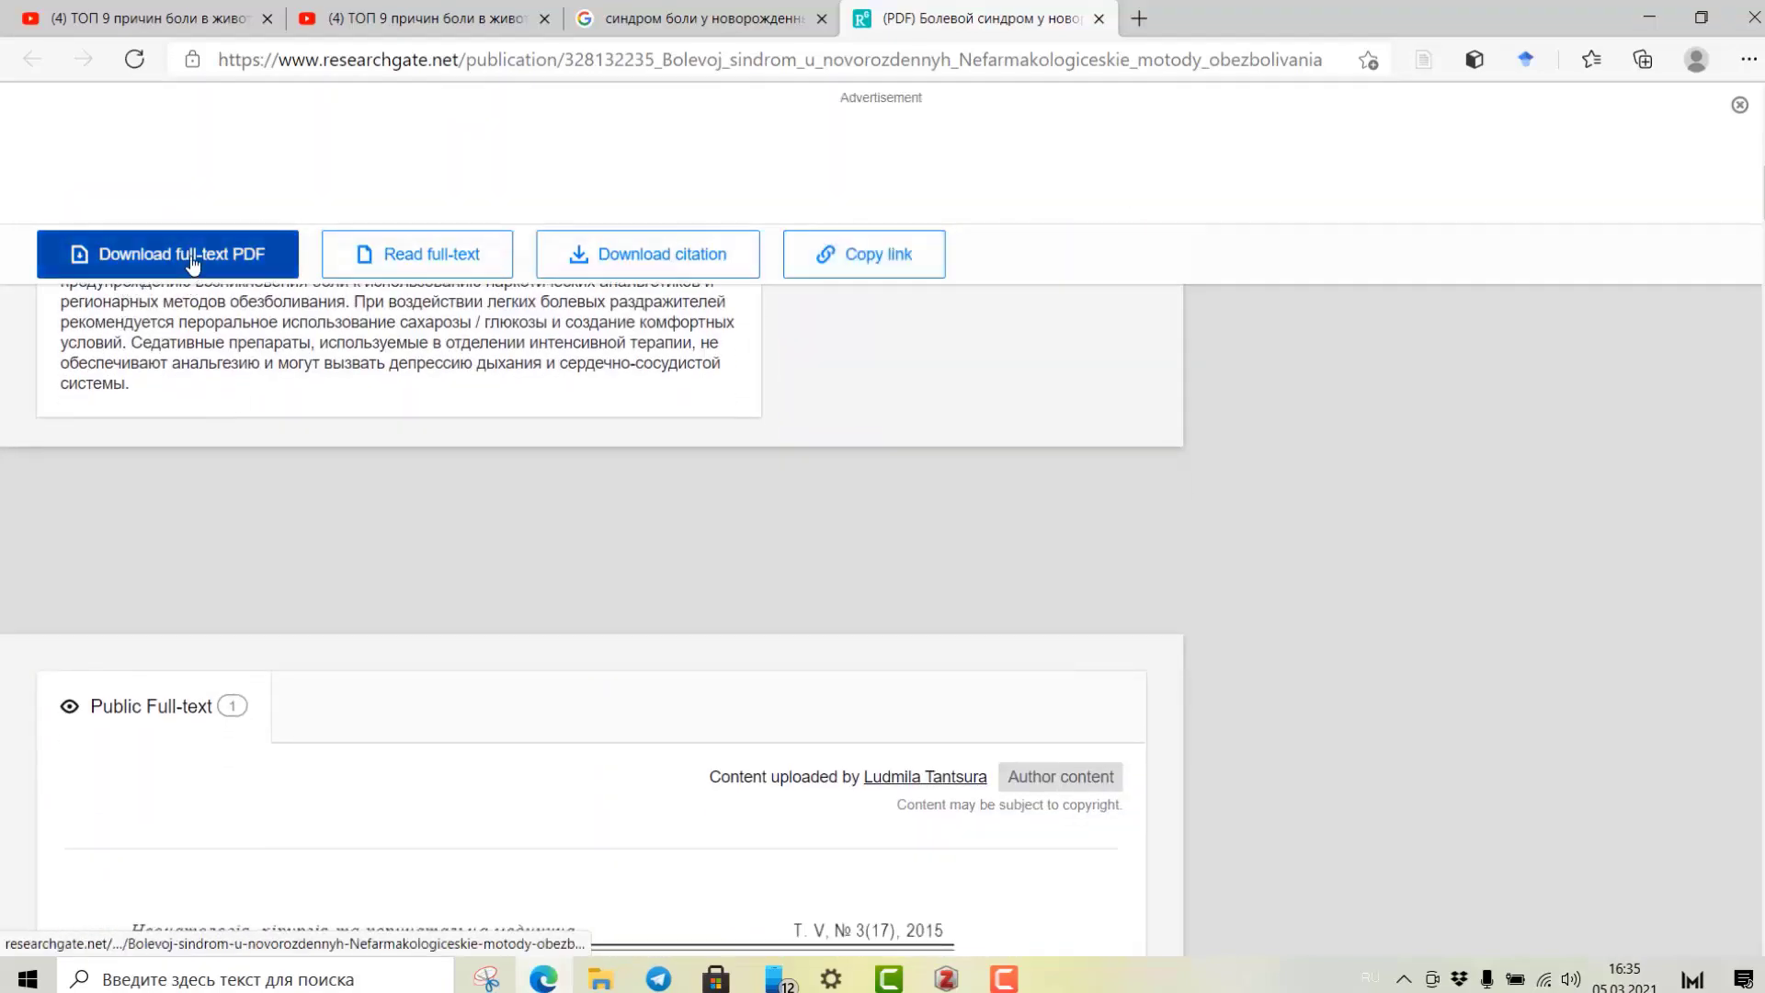
scroll(604, 452, "up", 6)
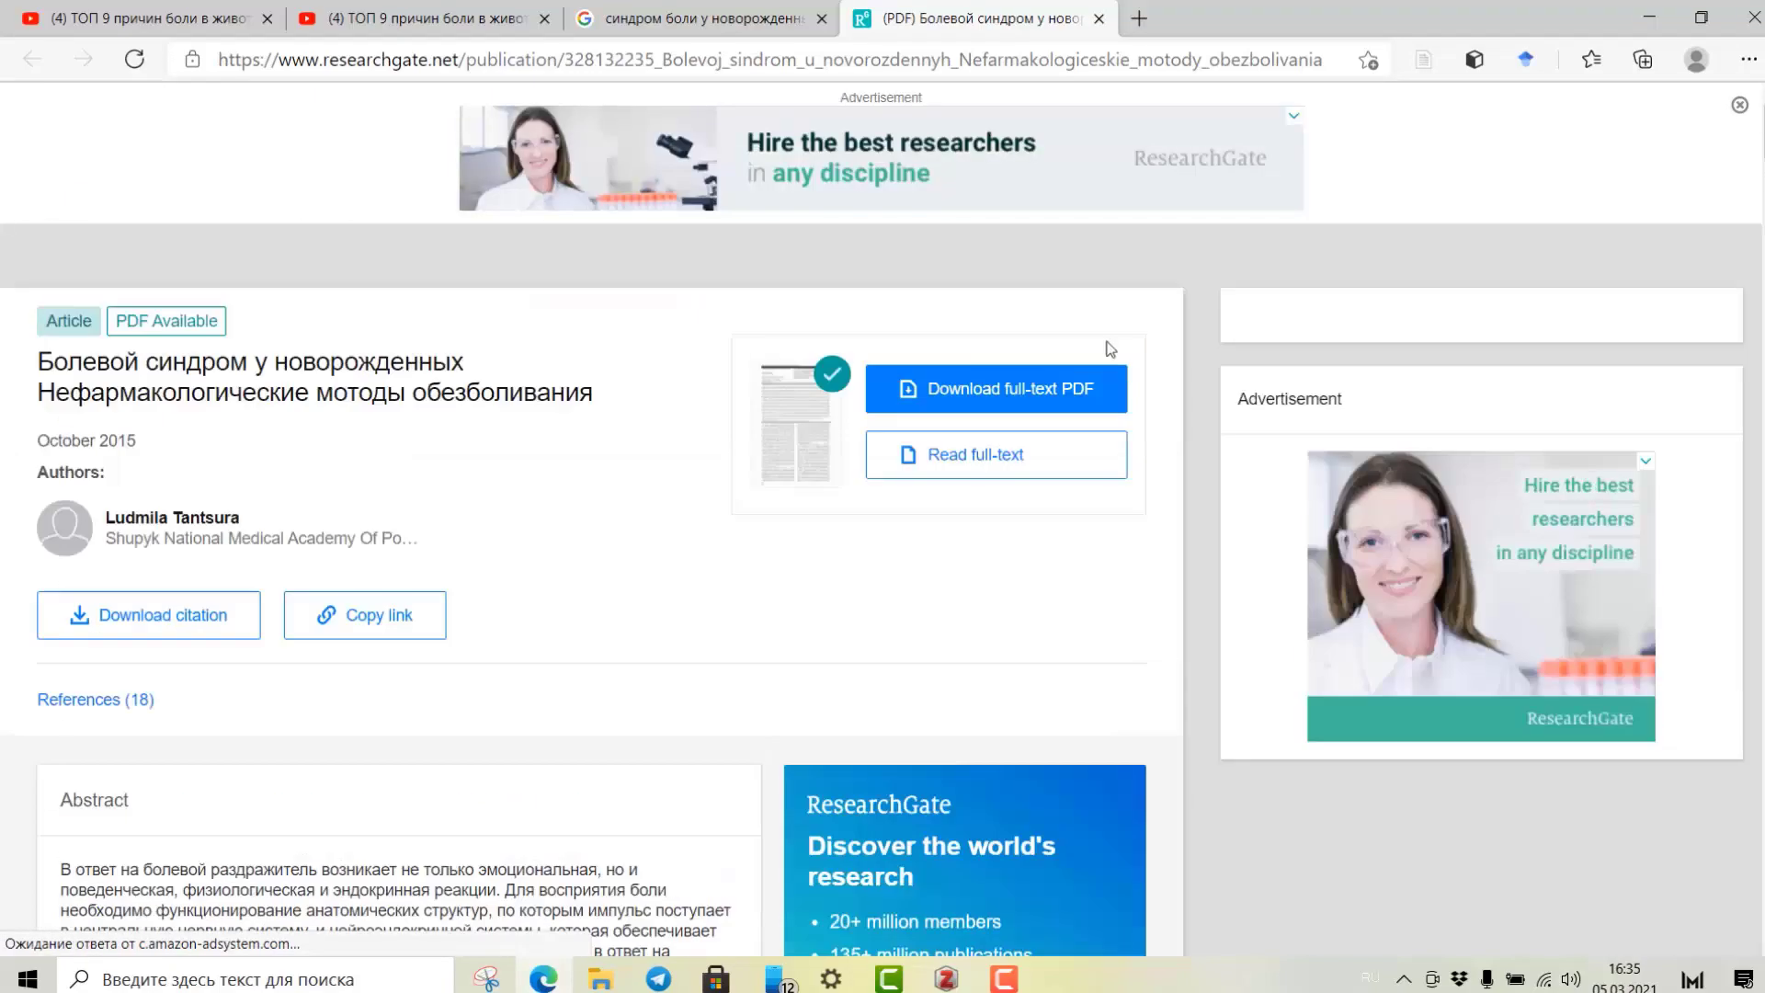
left_click(1423, 63)
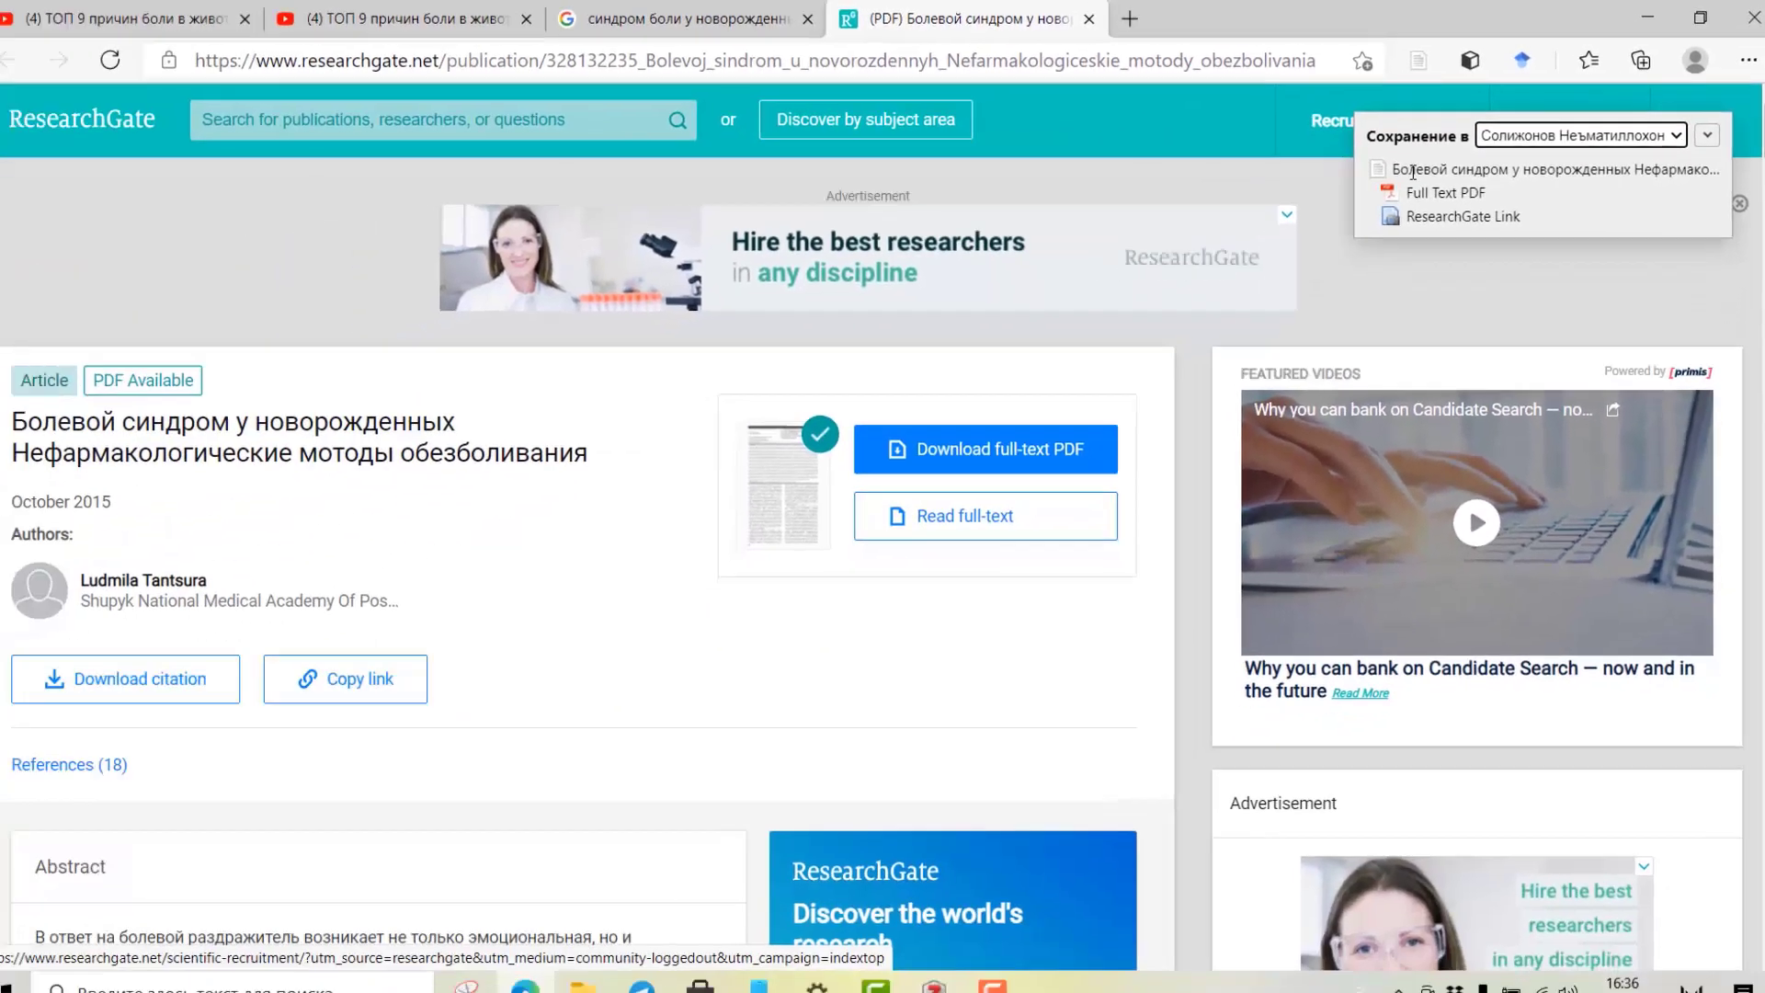
left_click(1746, 30)
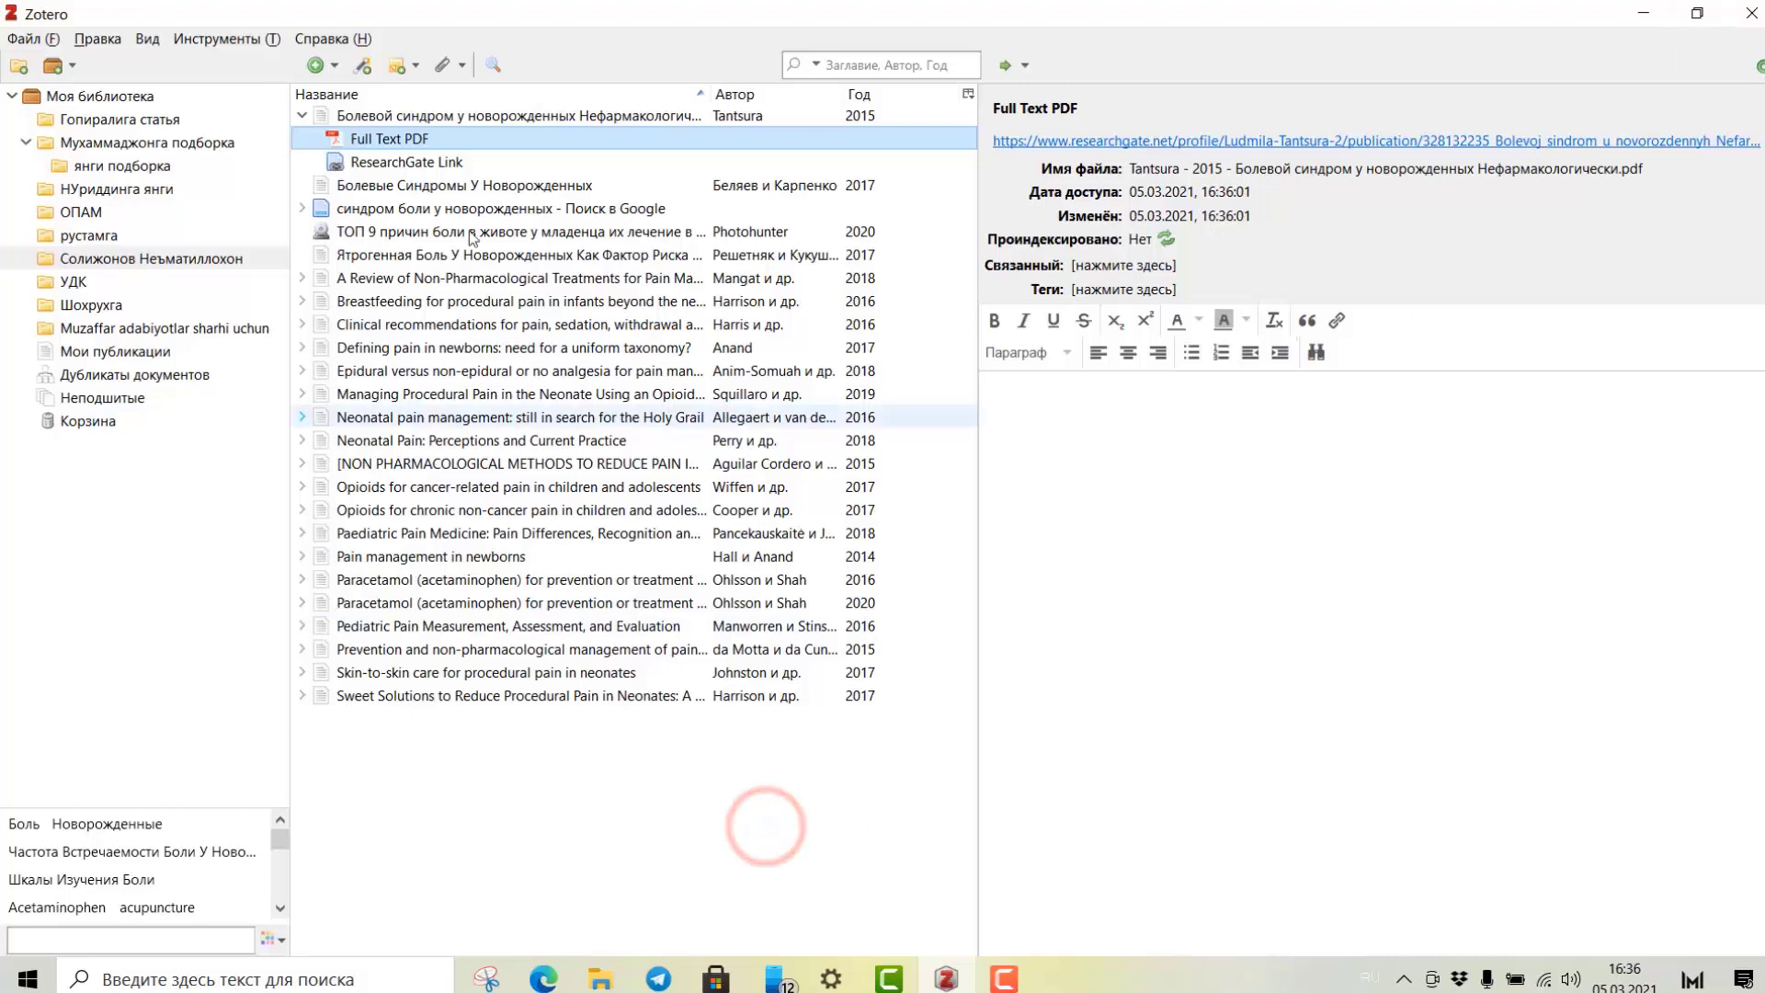
left_click(60, 259)
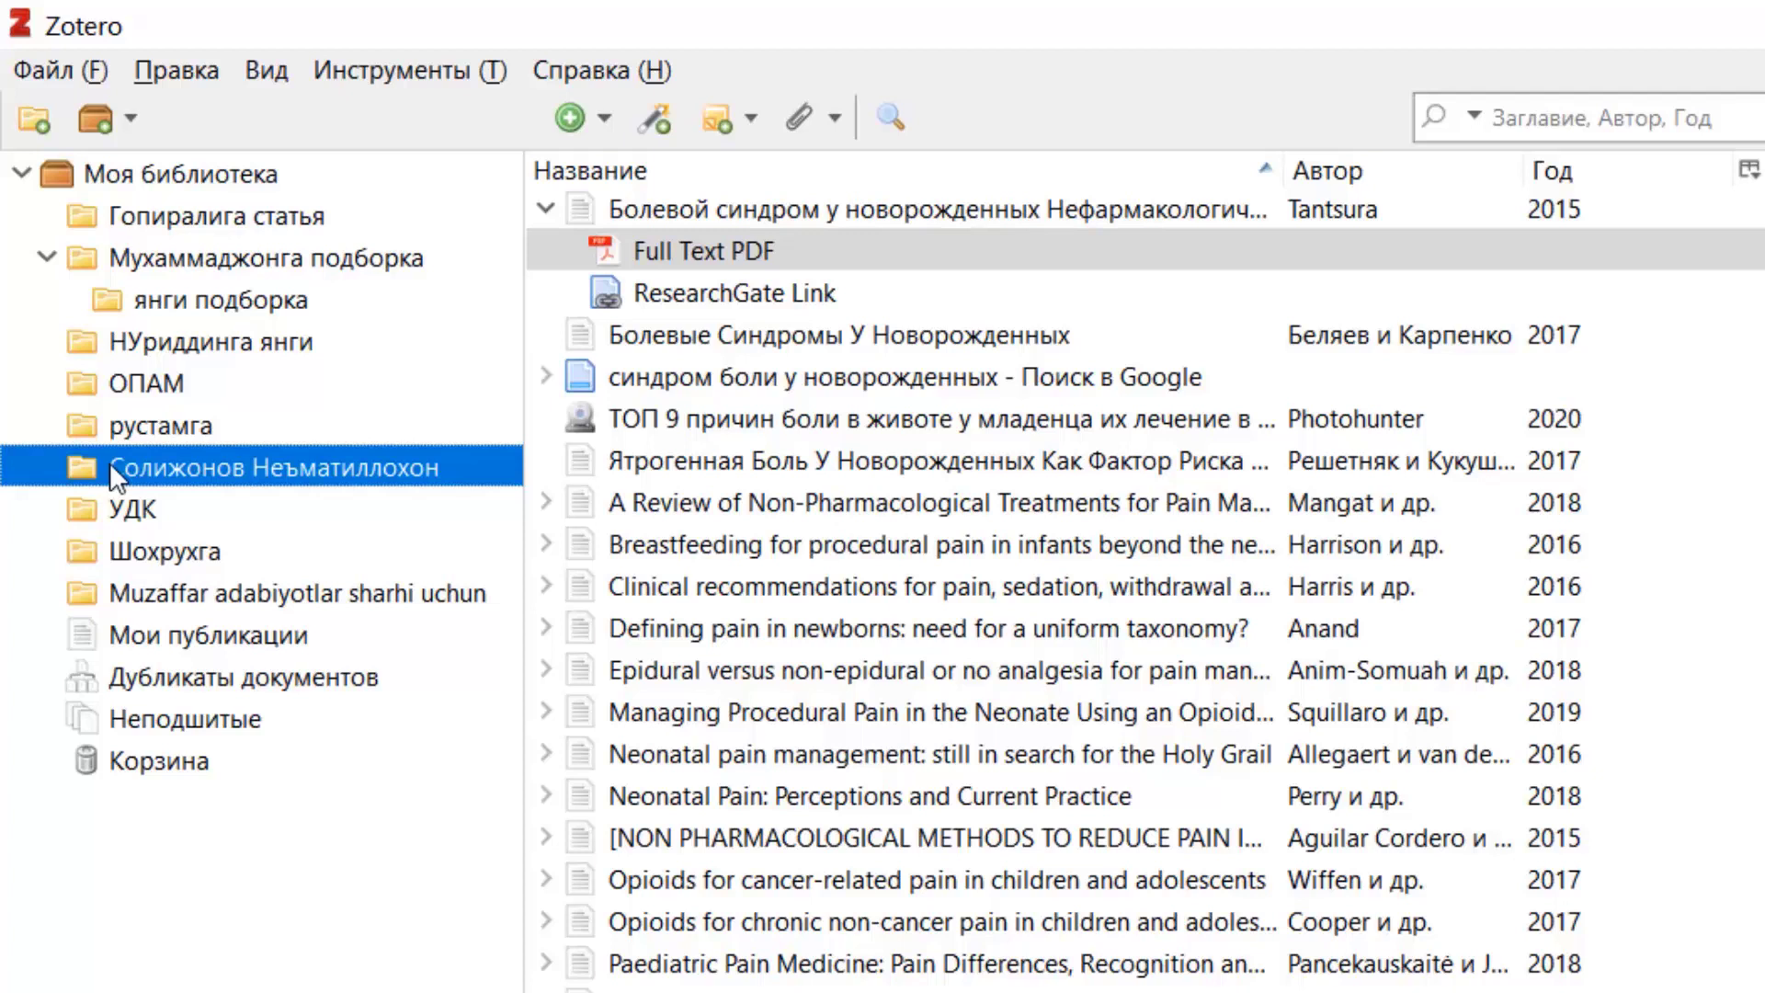
Create the subcollection Мукаддима inside the personal collection.
right_click(109, 467)
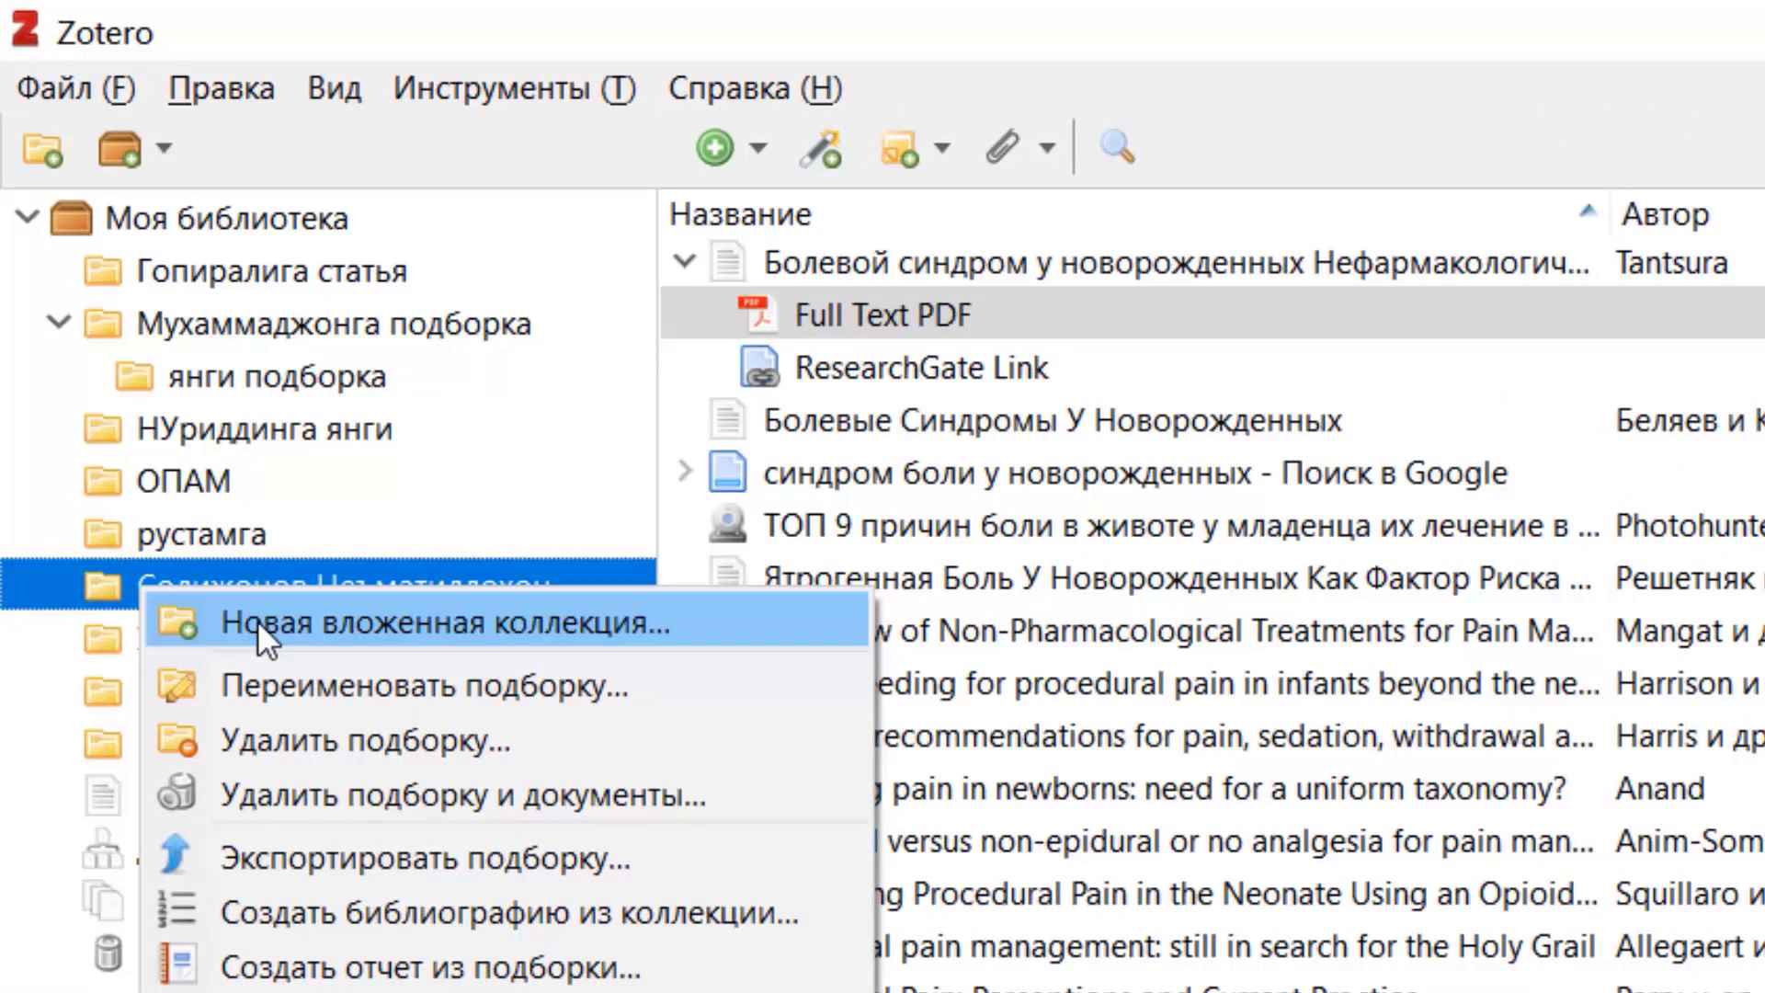
left_click(257, 620)
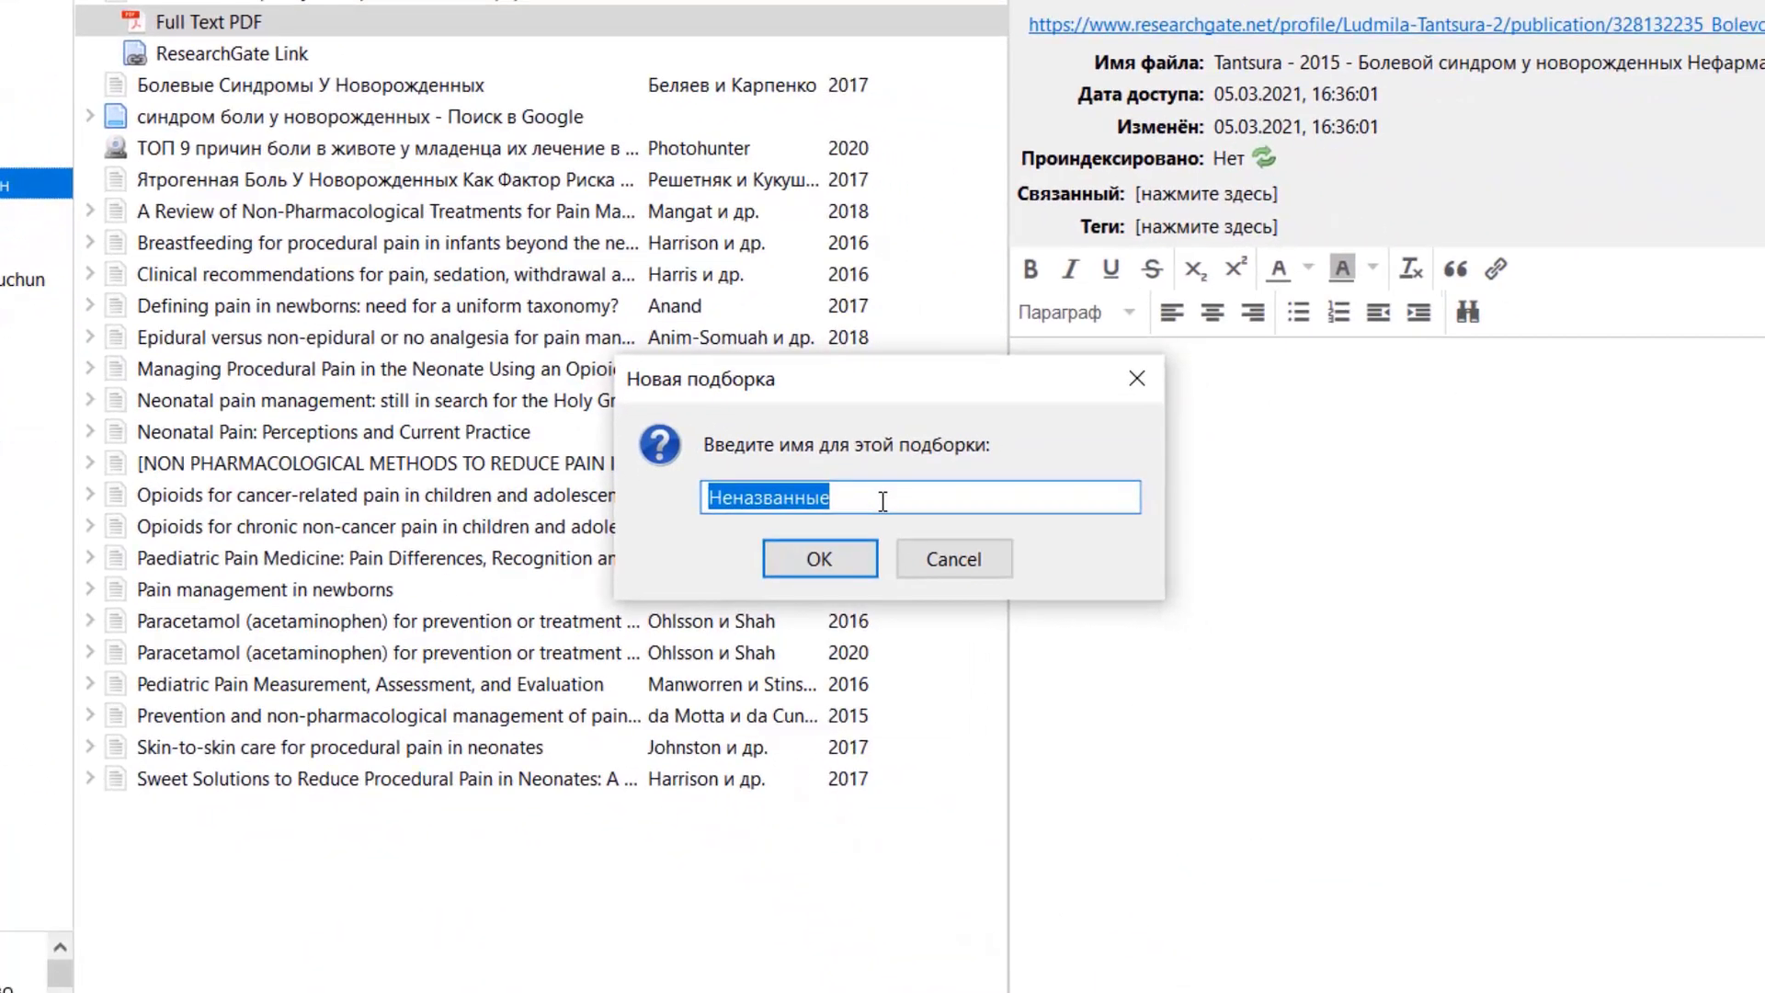
type("Мукаддима")
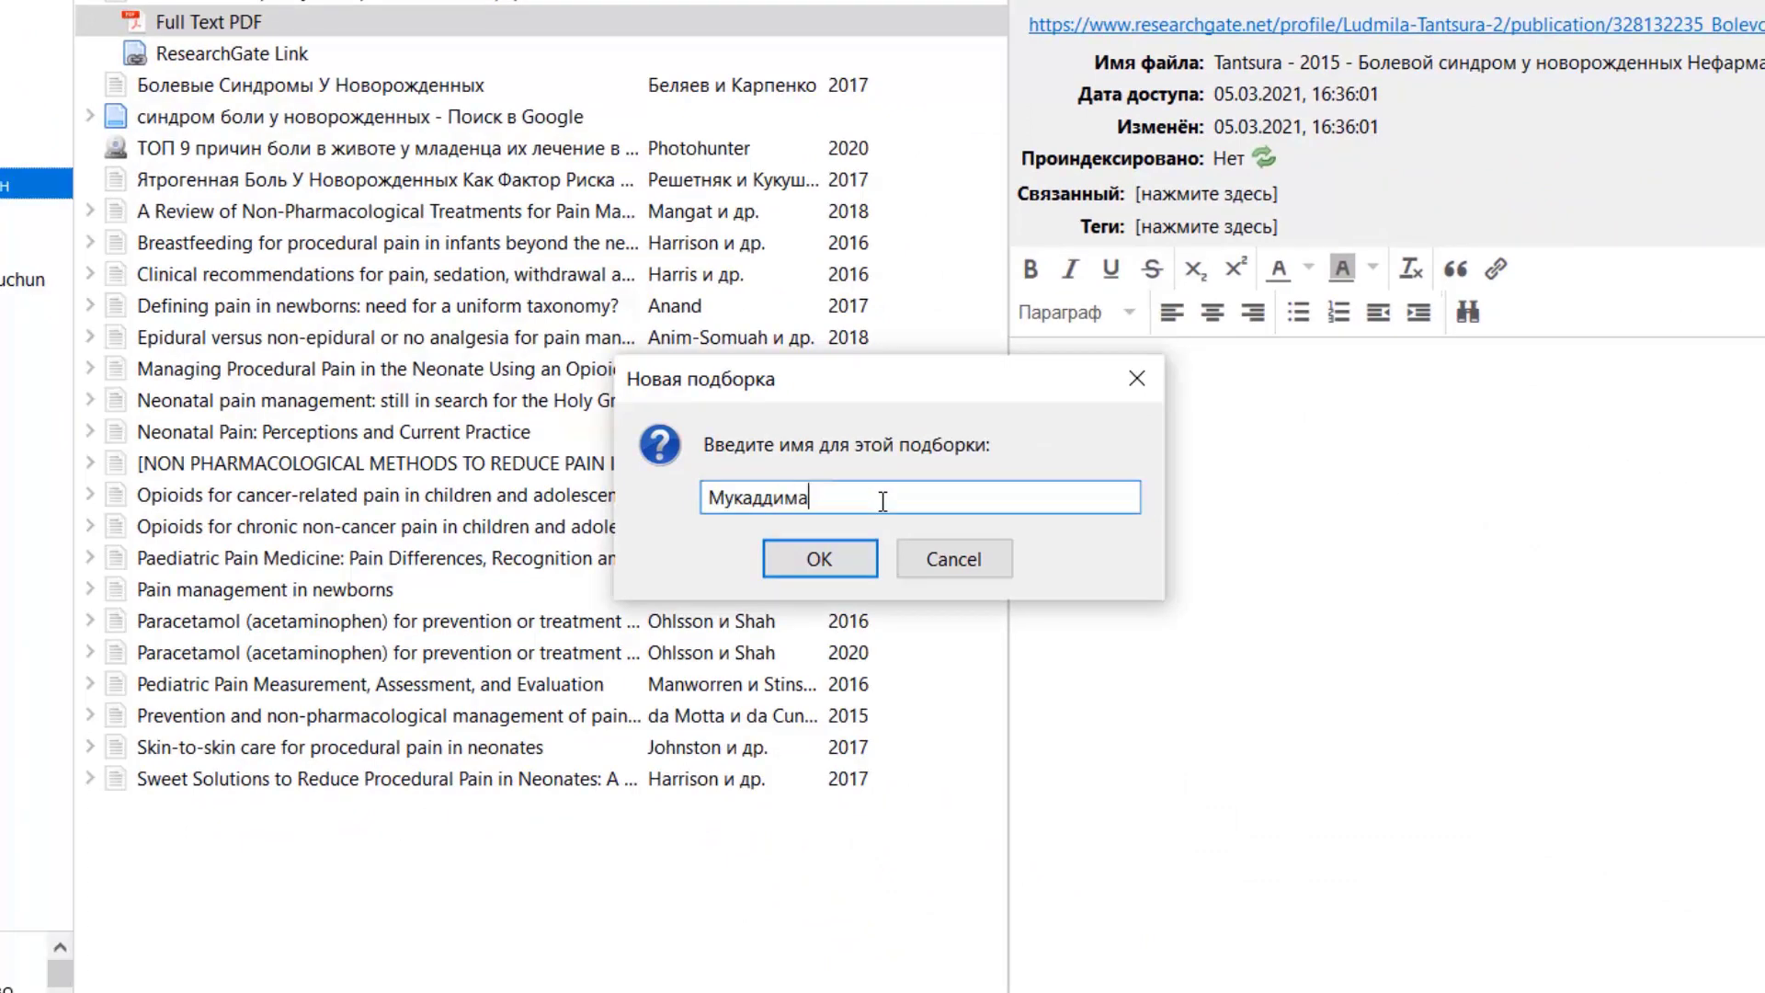
key("Return")
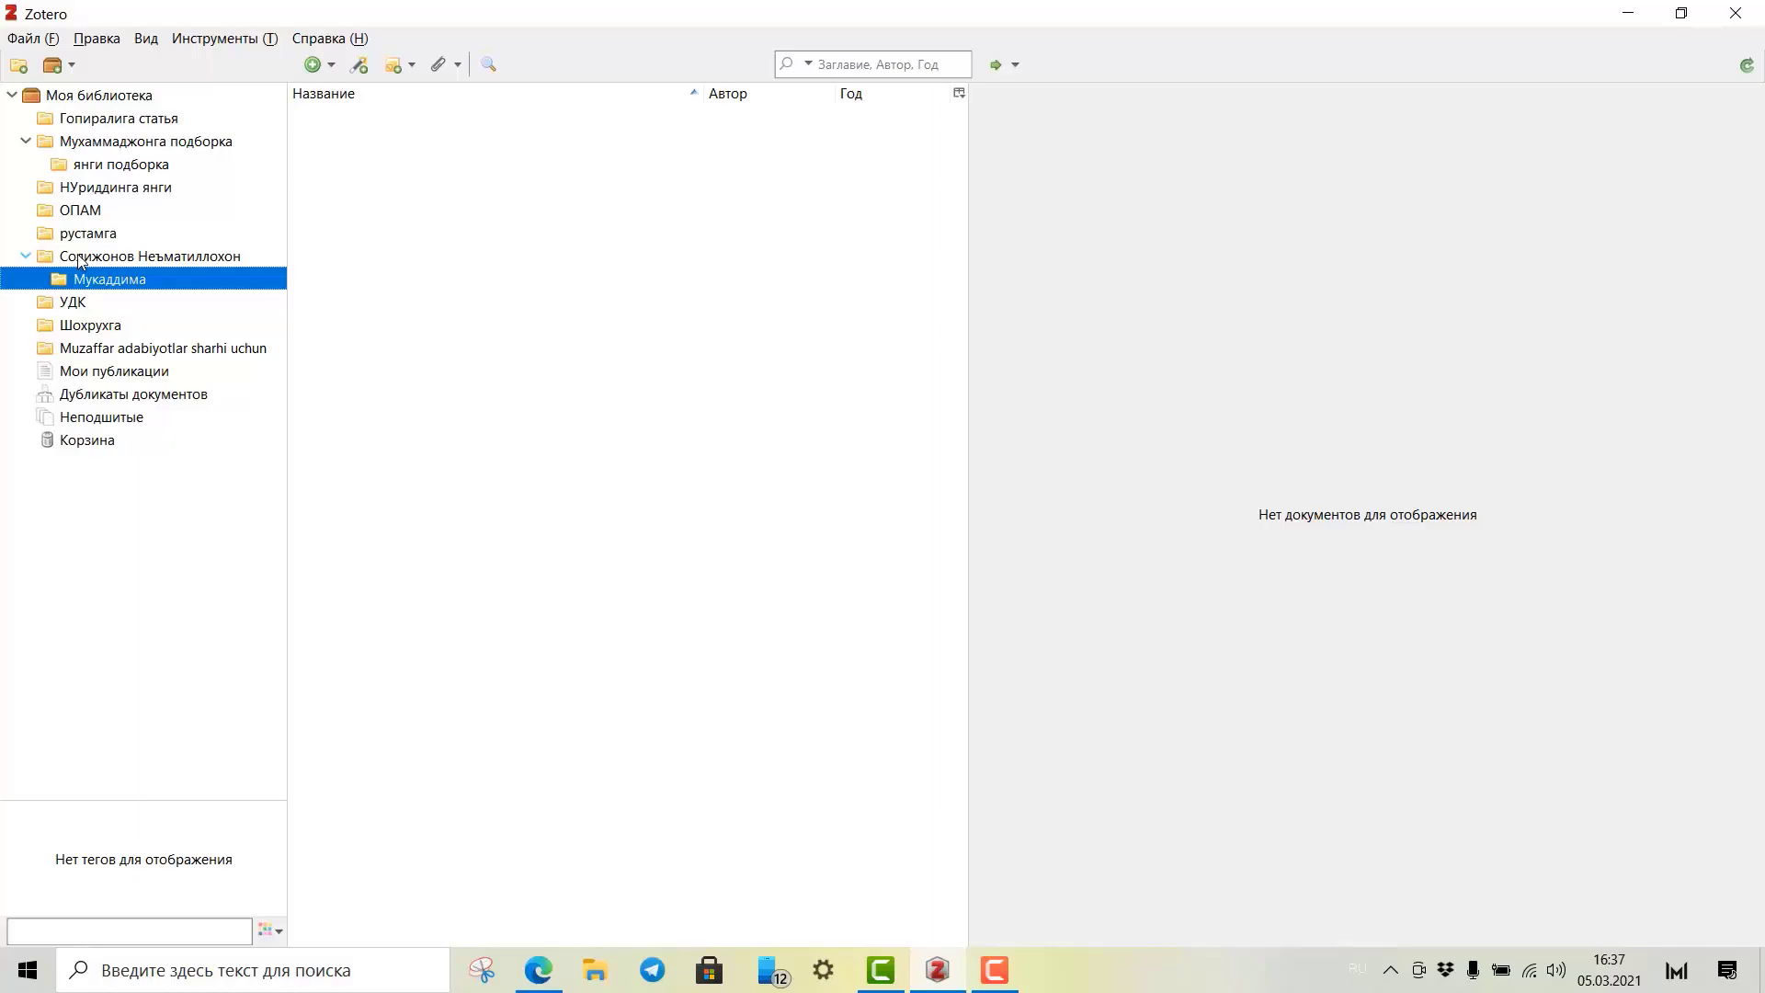
Add a second subcollection named Диагностика to the same parent collection.
left_click(77, 260)
right_click(77, 259)
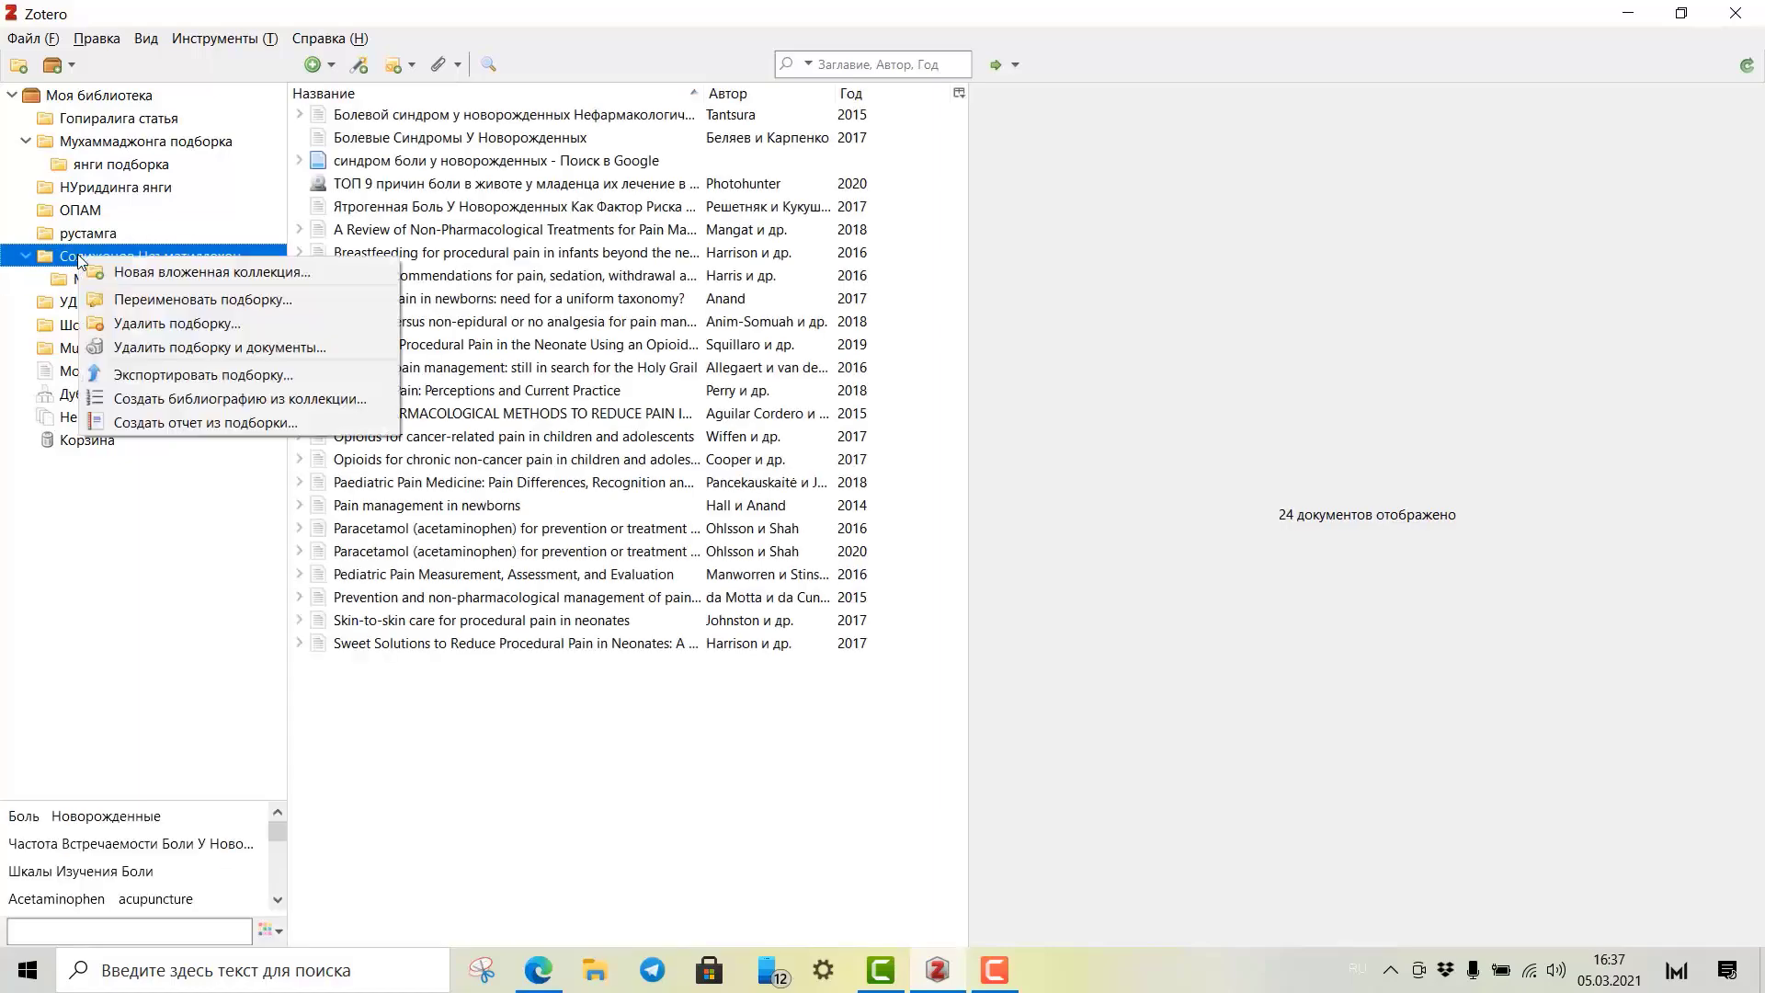
left_click(162, 279)
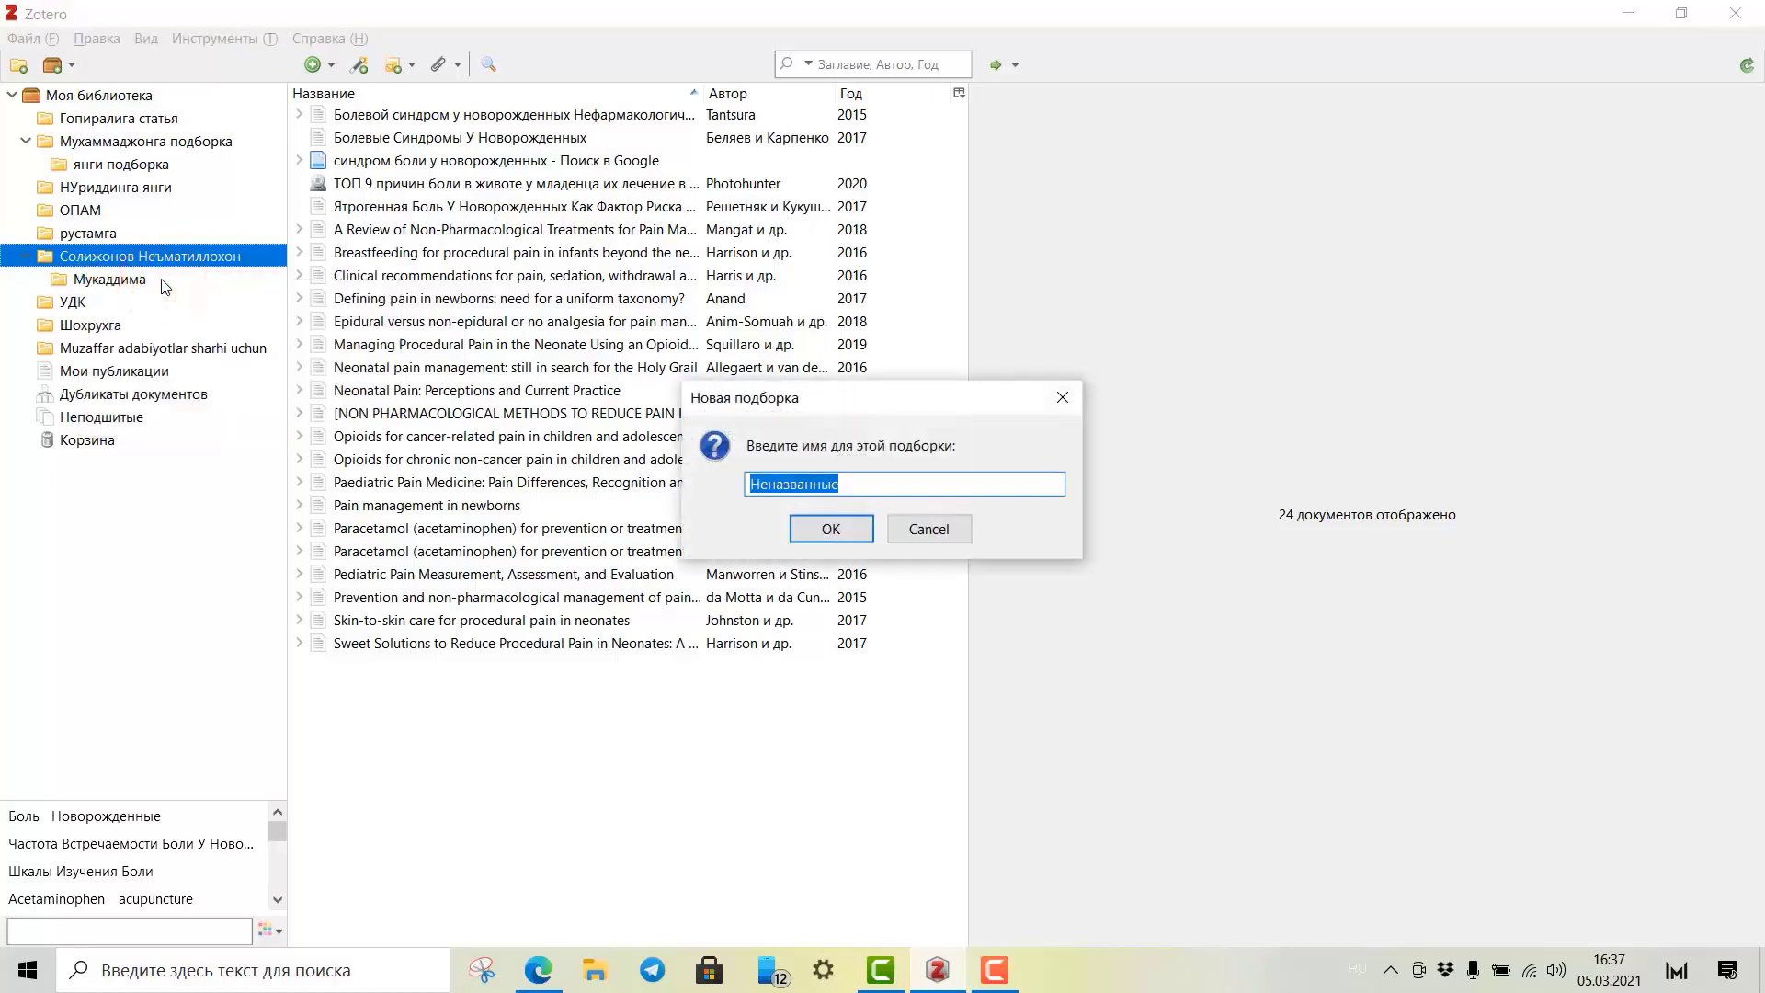
type("Диагностика")
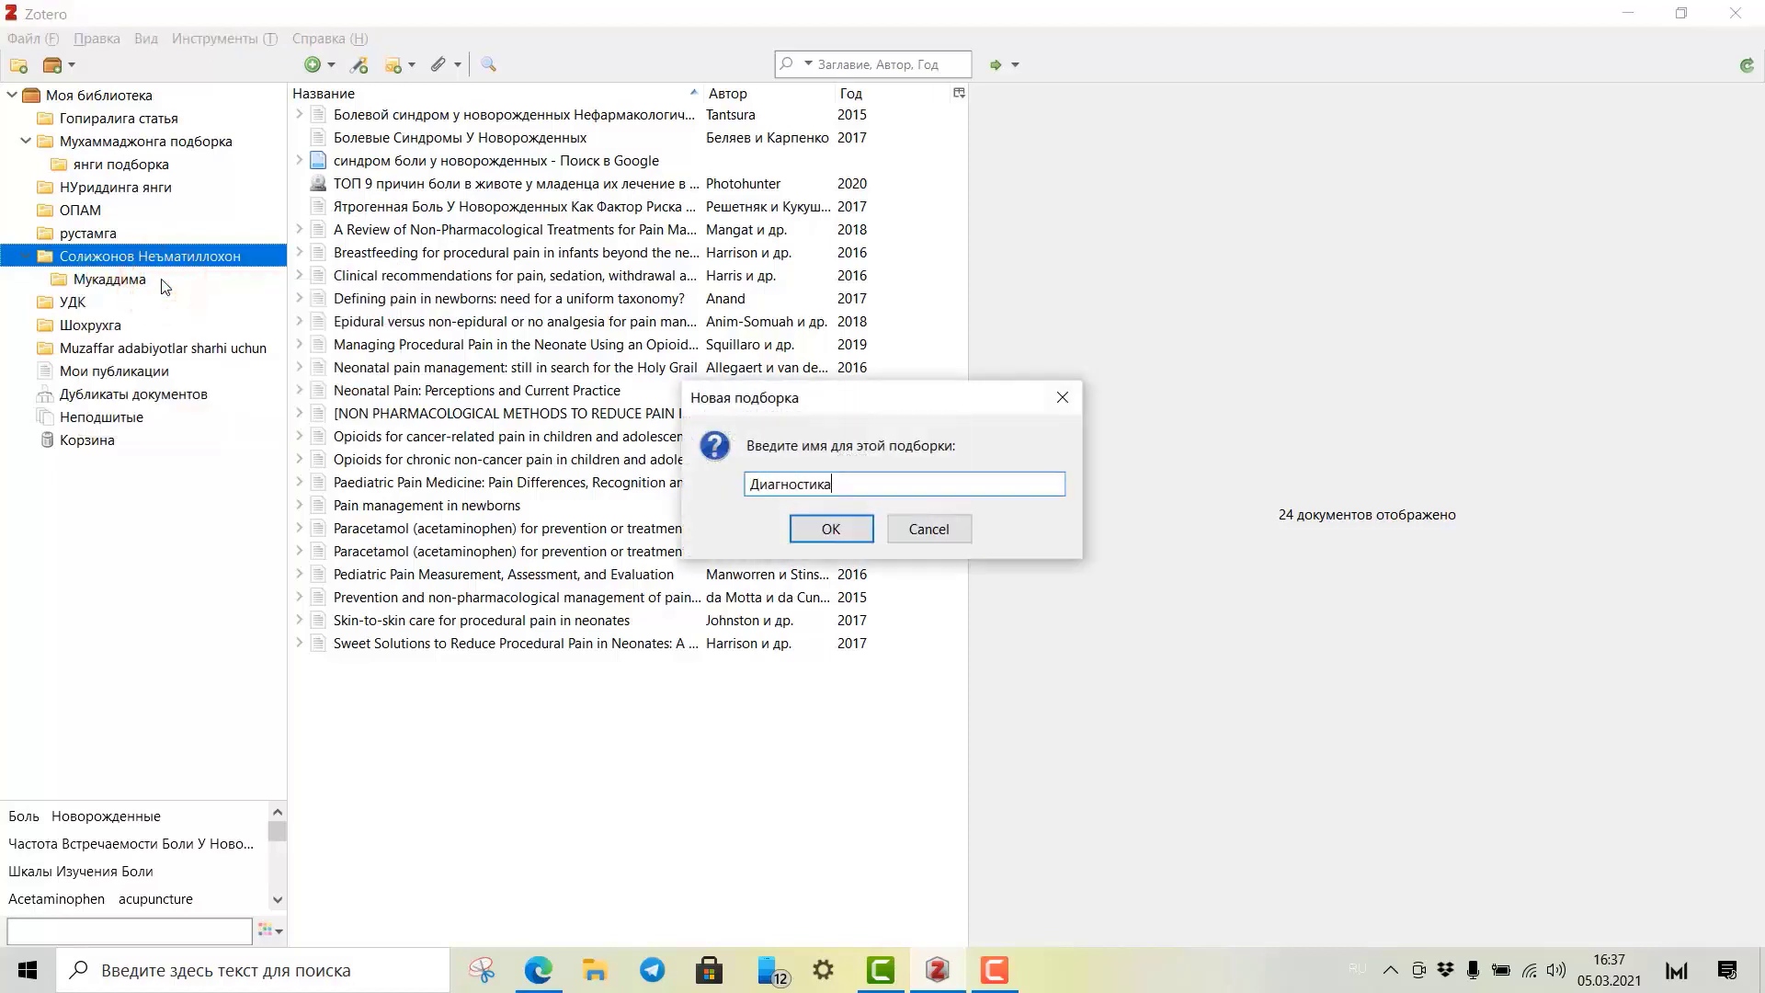
key("Return")
Add a third subcollection named Даволаш to the parent collection.
left_click(162, 255)
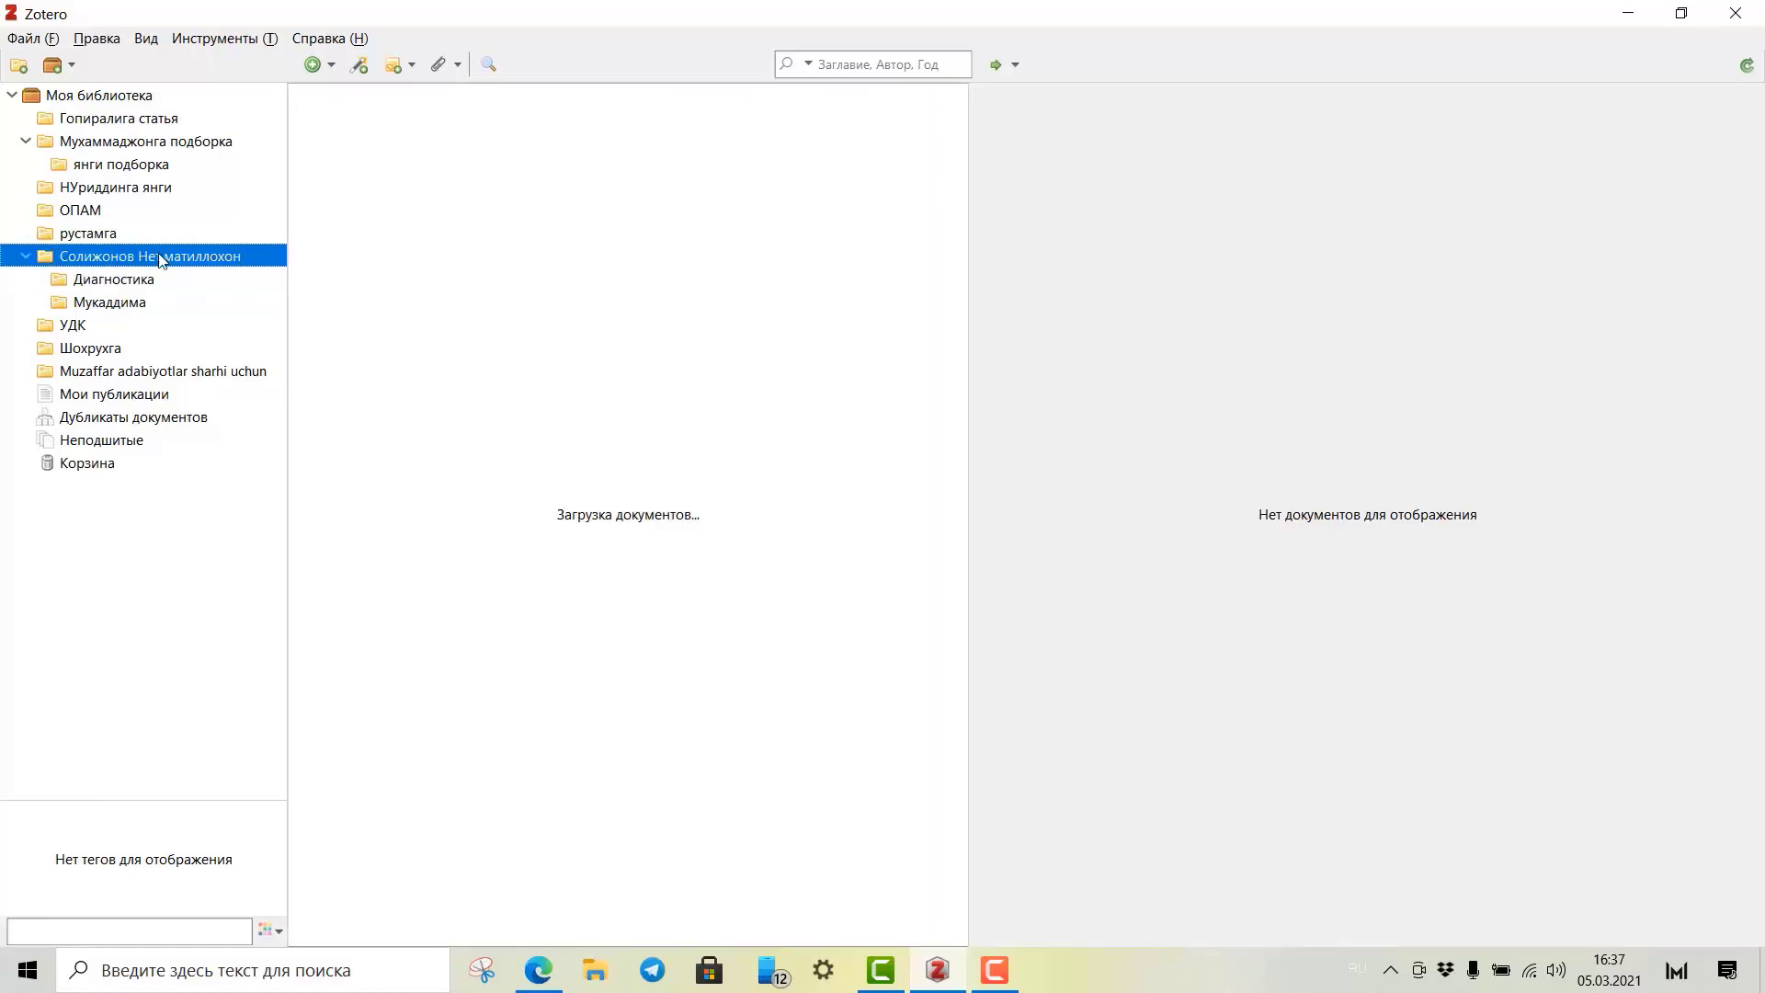
right_click(162, 257)
left_click(223, 275)
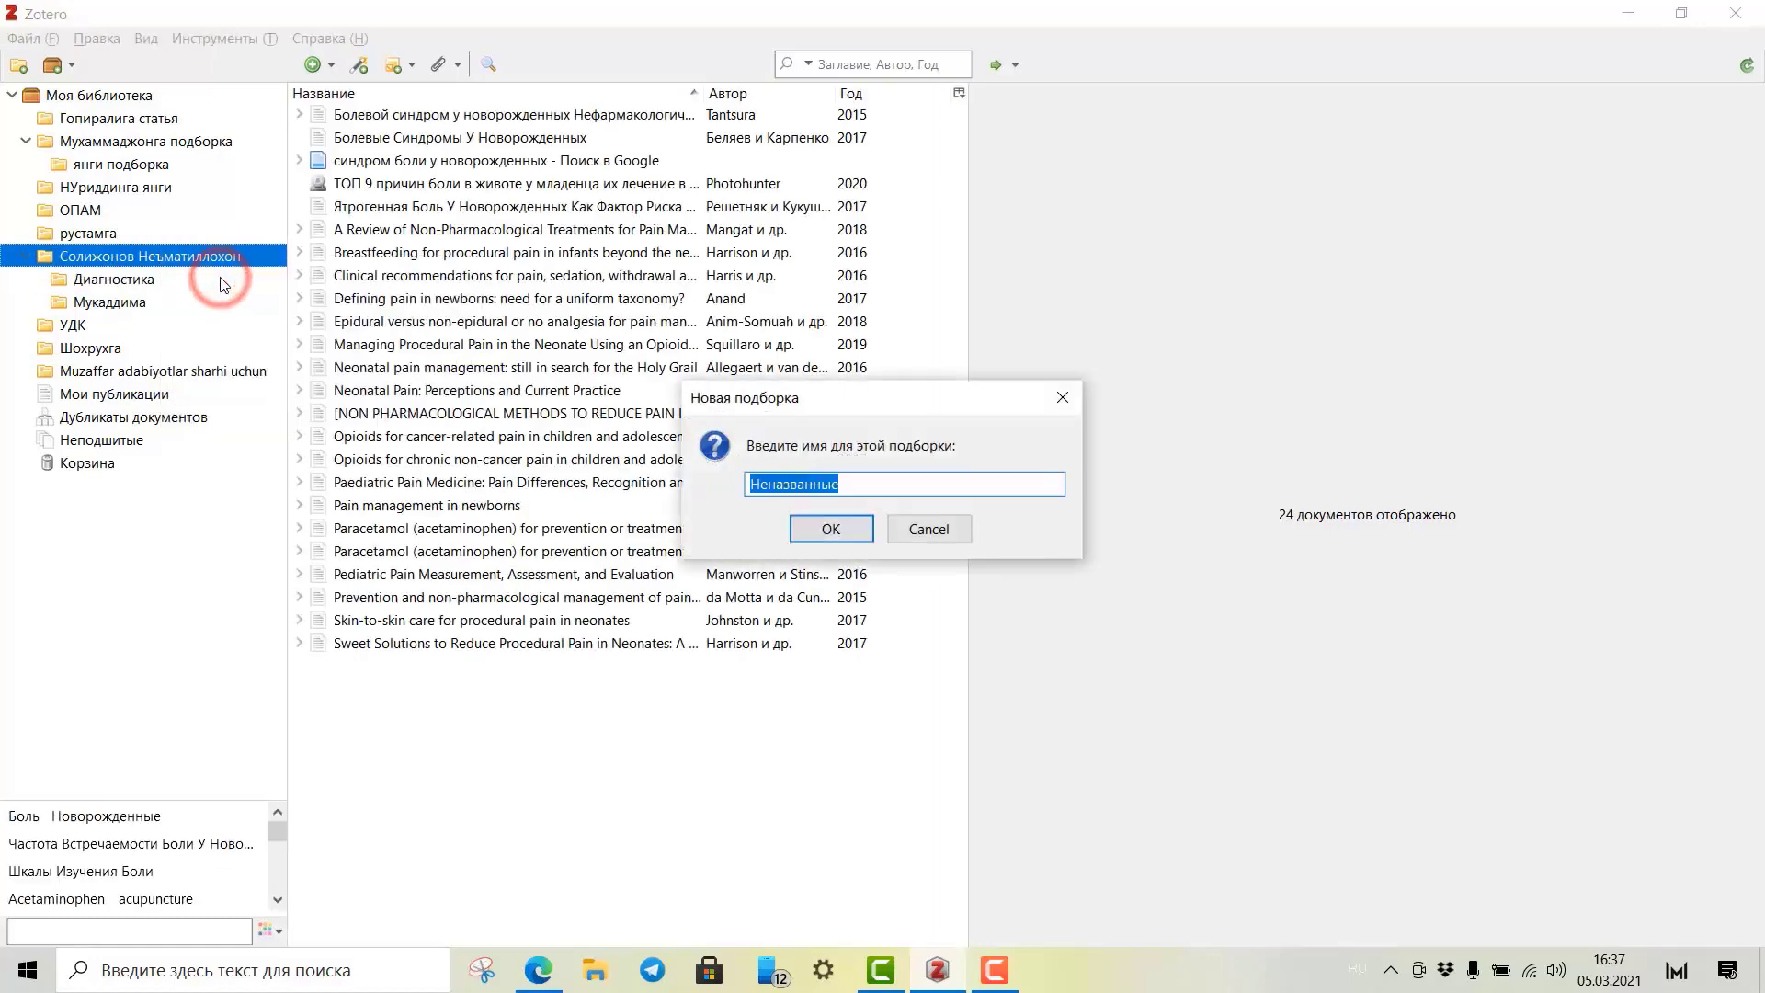
type("Даволаш")
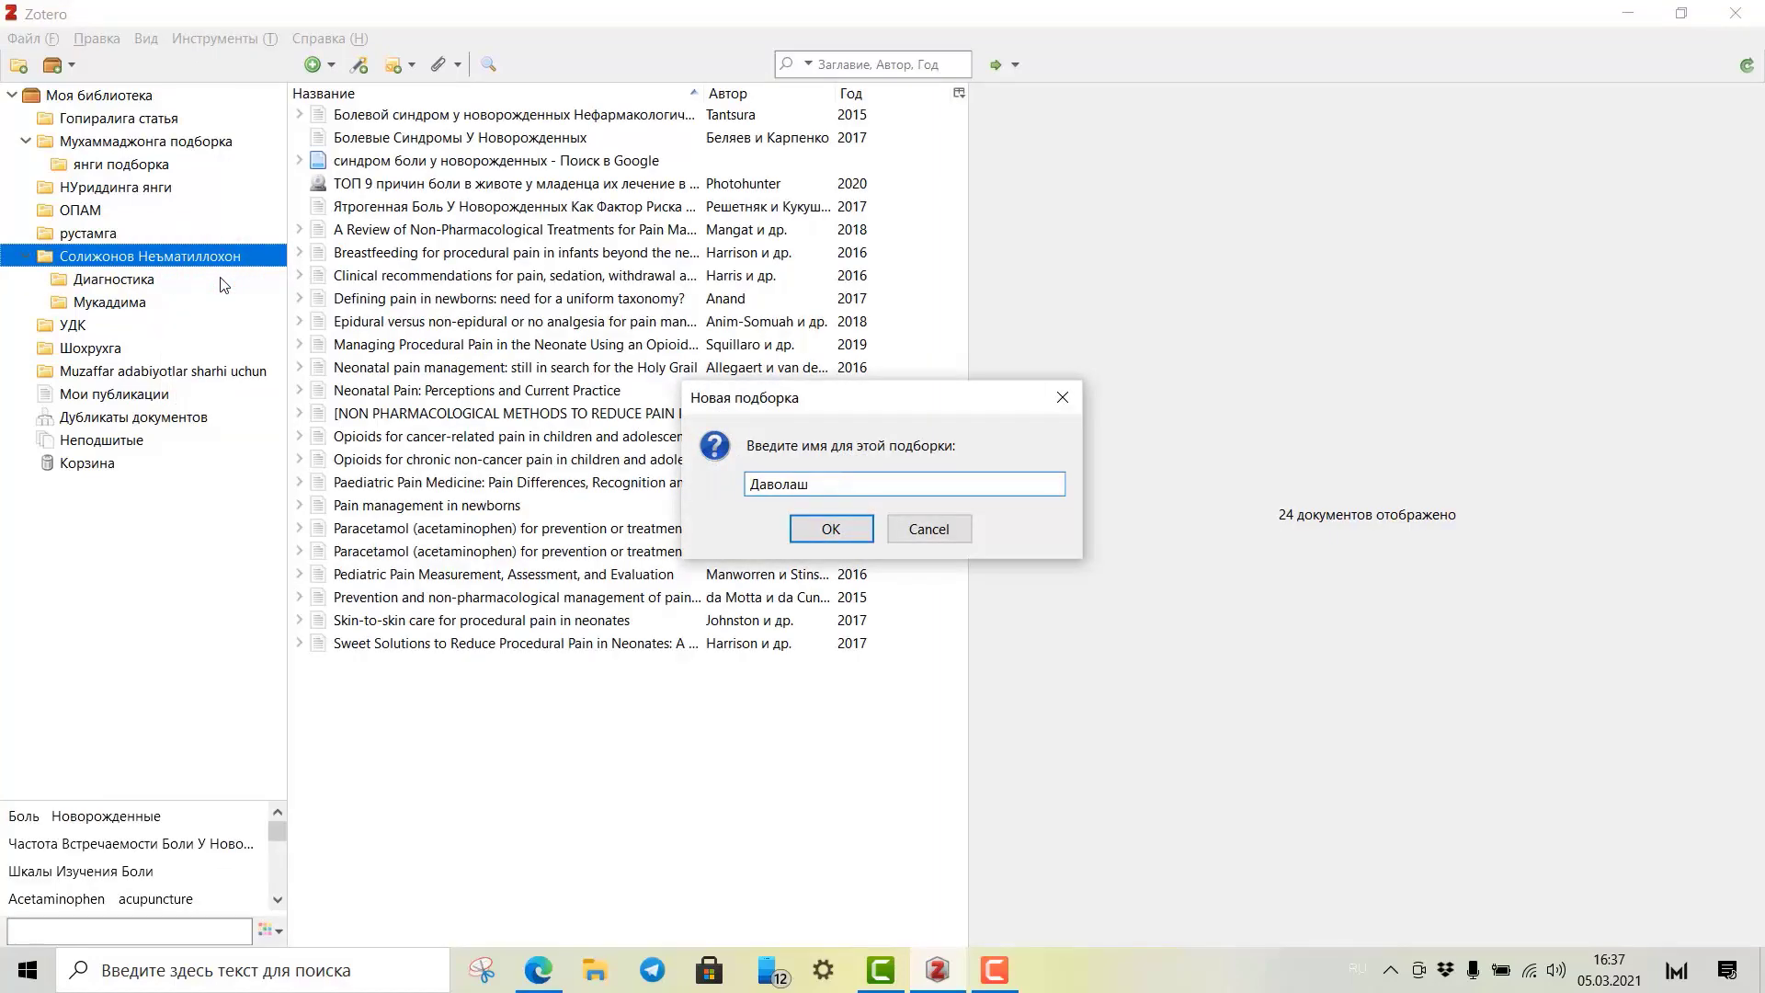
key("Return")
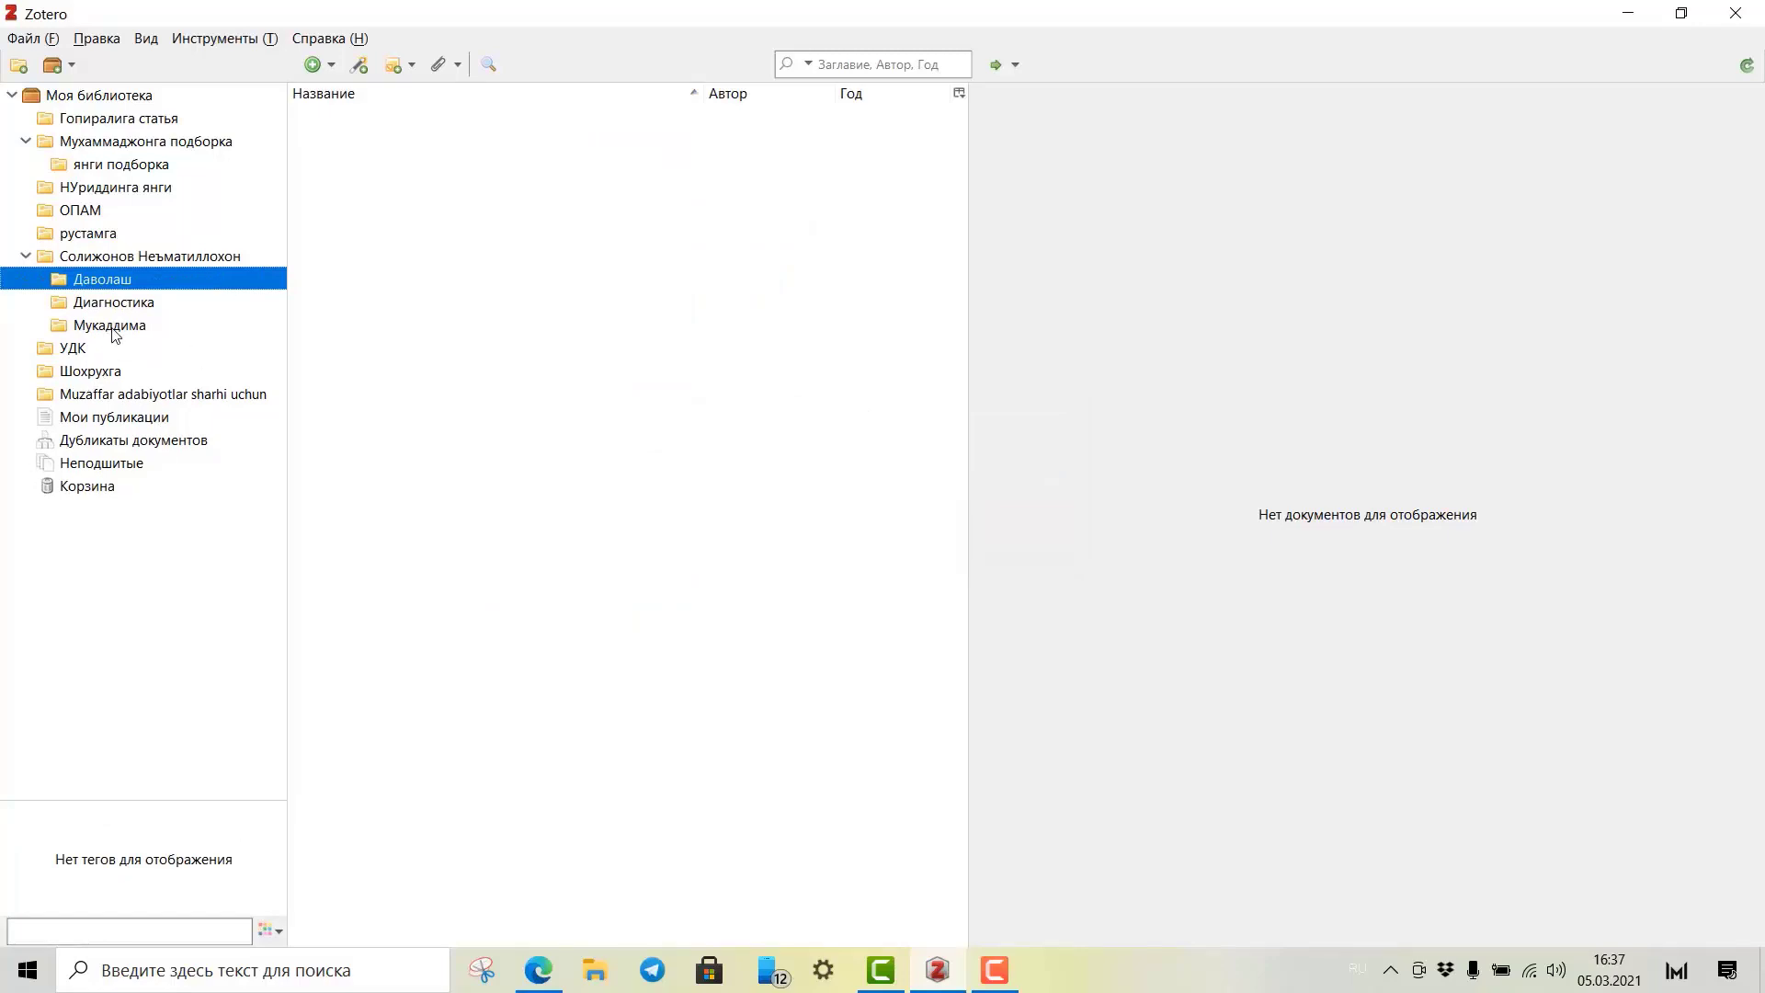
View the empty Мукаддима subcollection, then go back to the ResearchGate article in the browser.
left_click(114, 331)
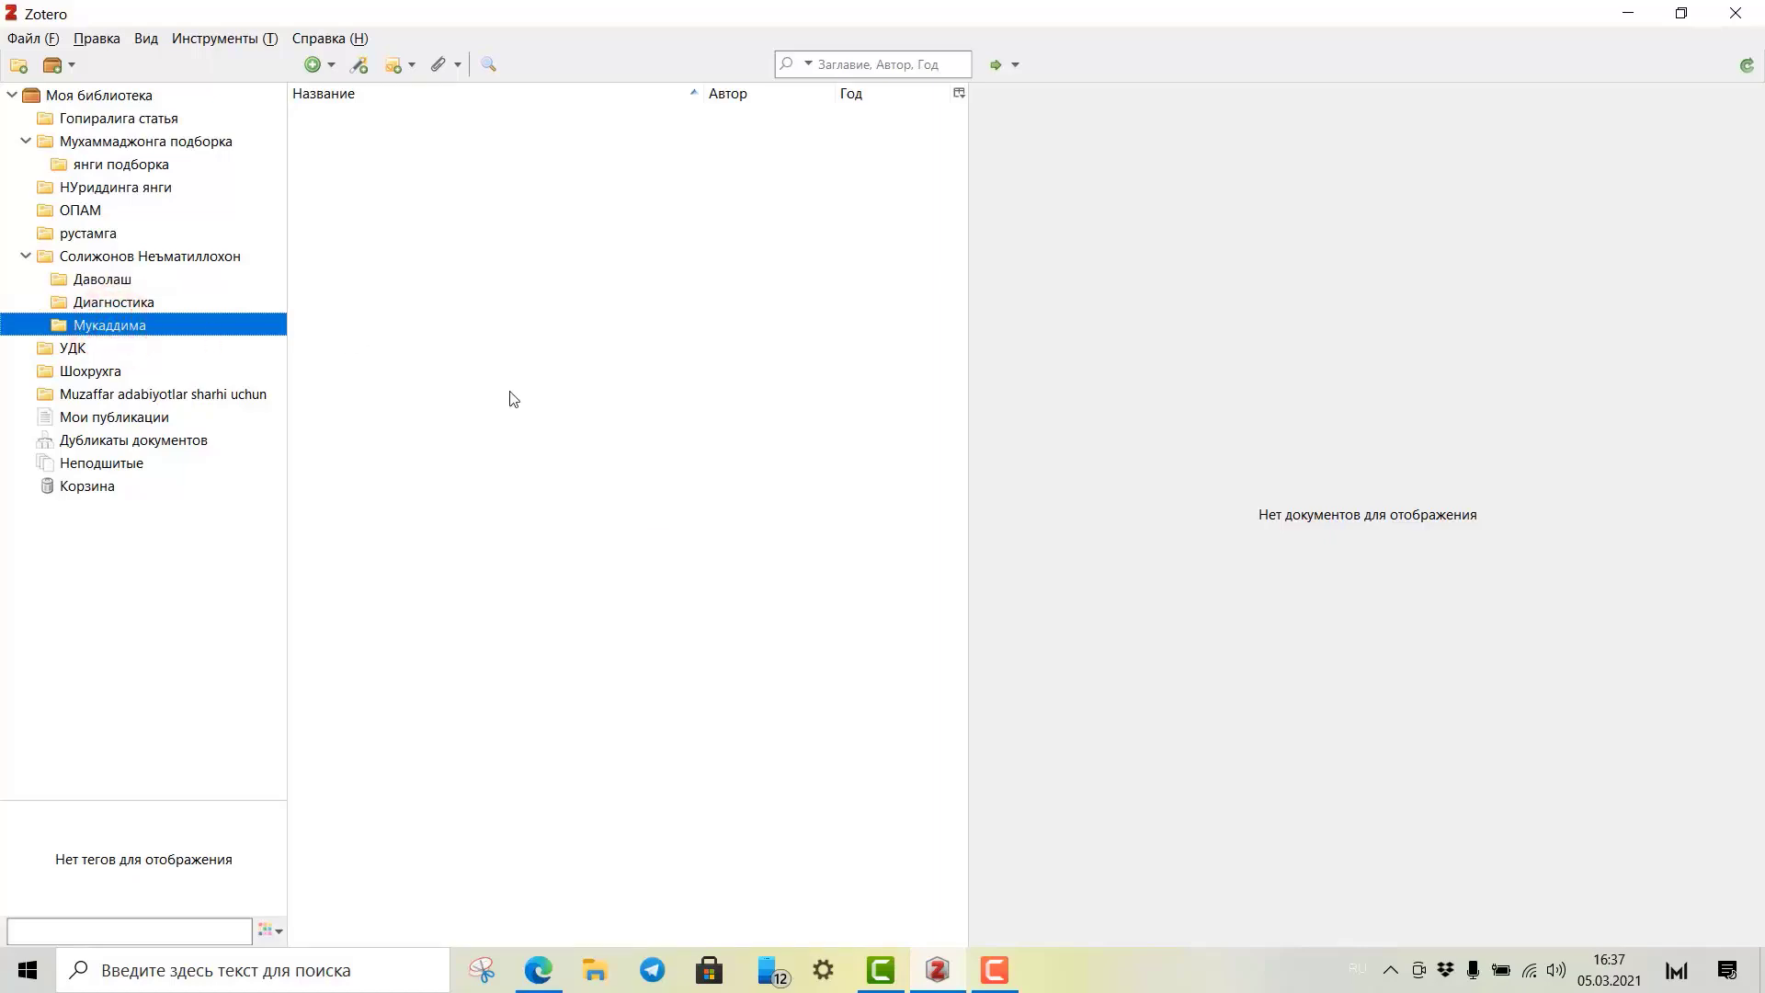
left_click(542, 982)
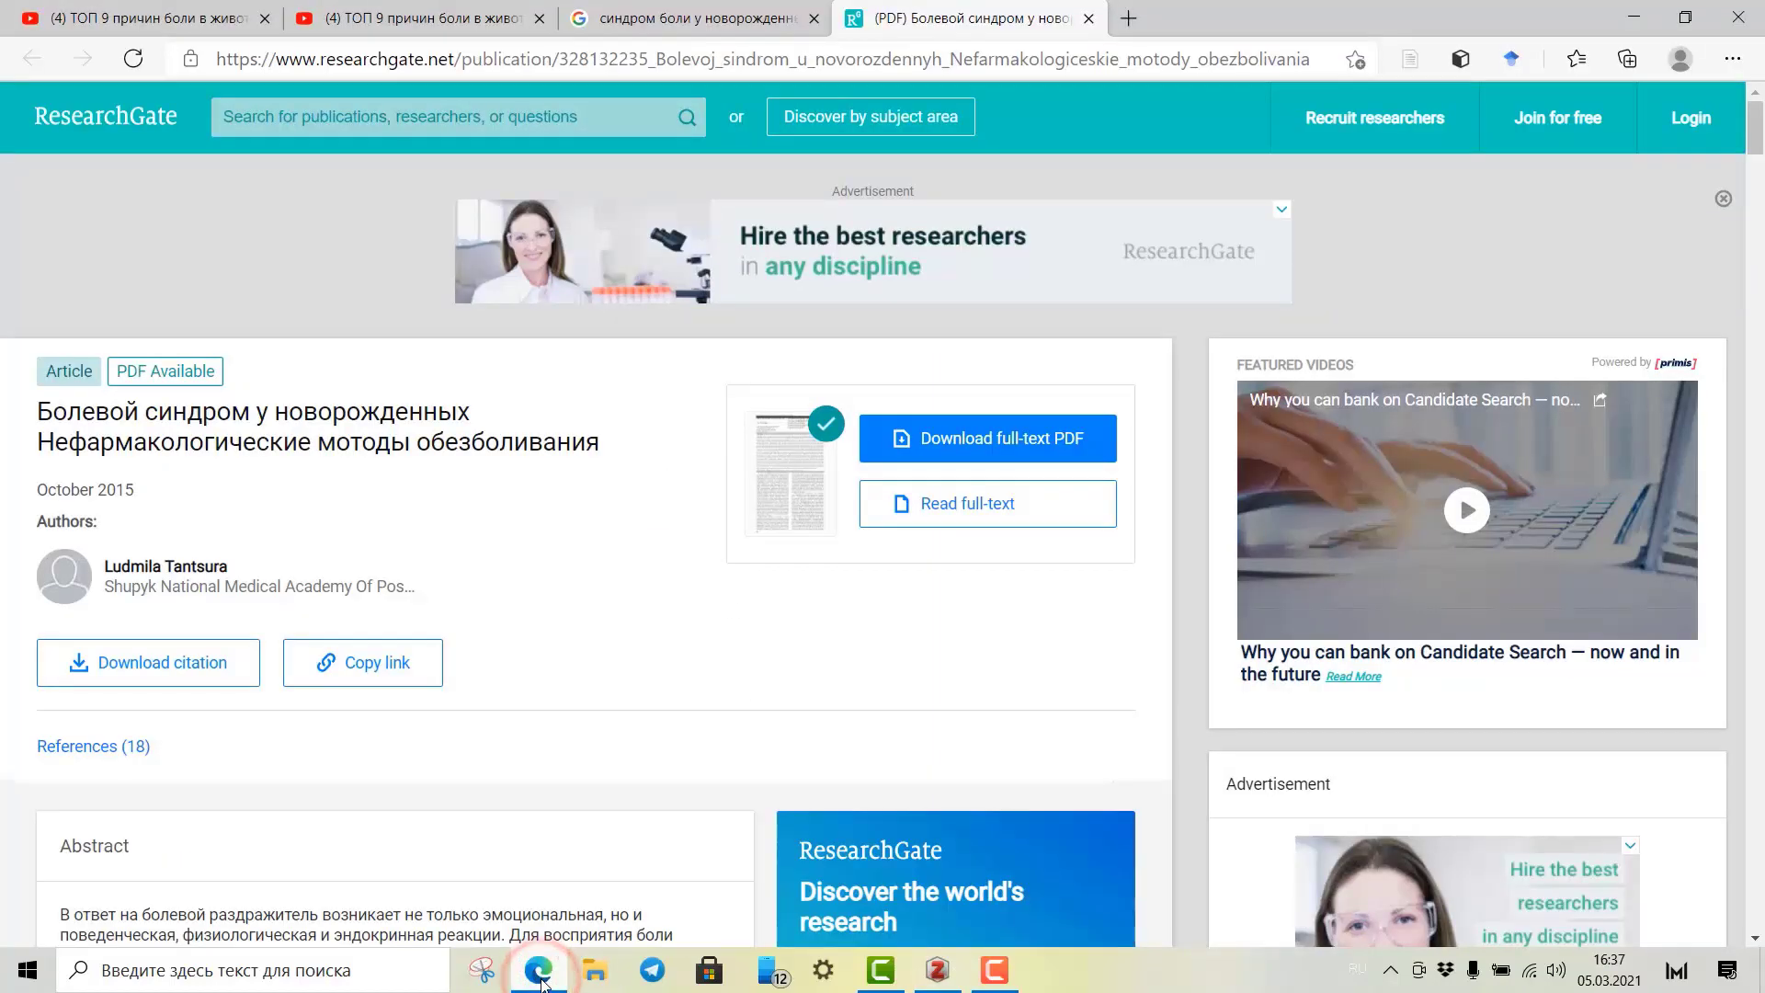
left_click(542, 982)
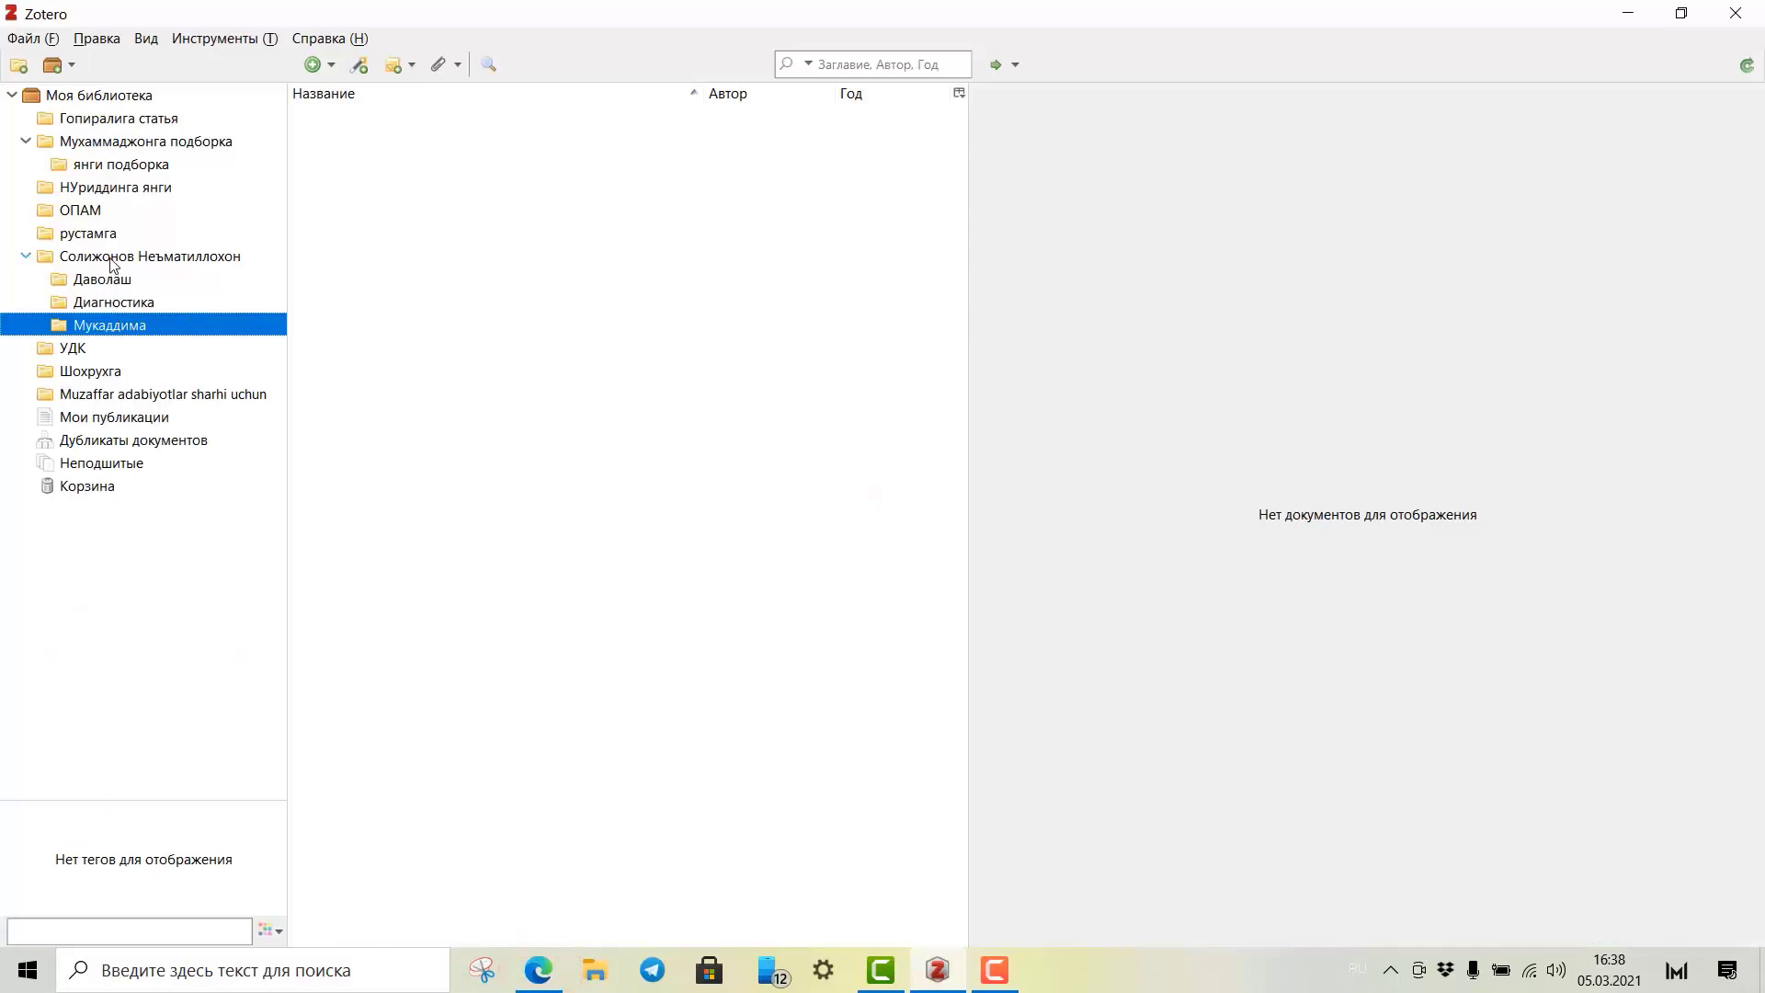
double_click(114, 256)
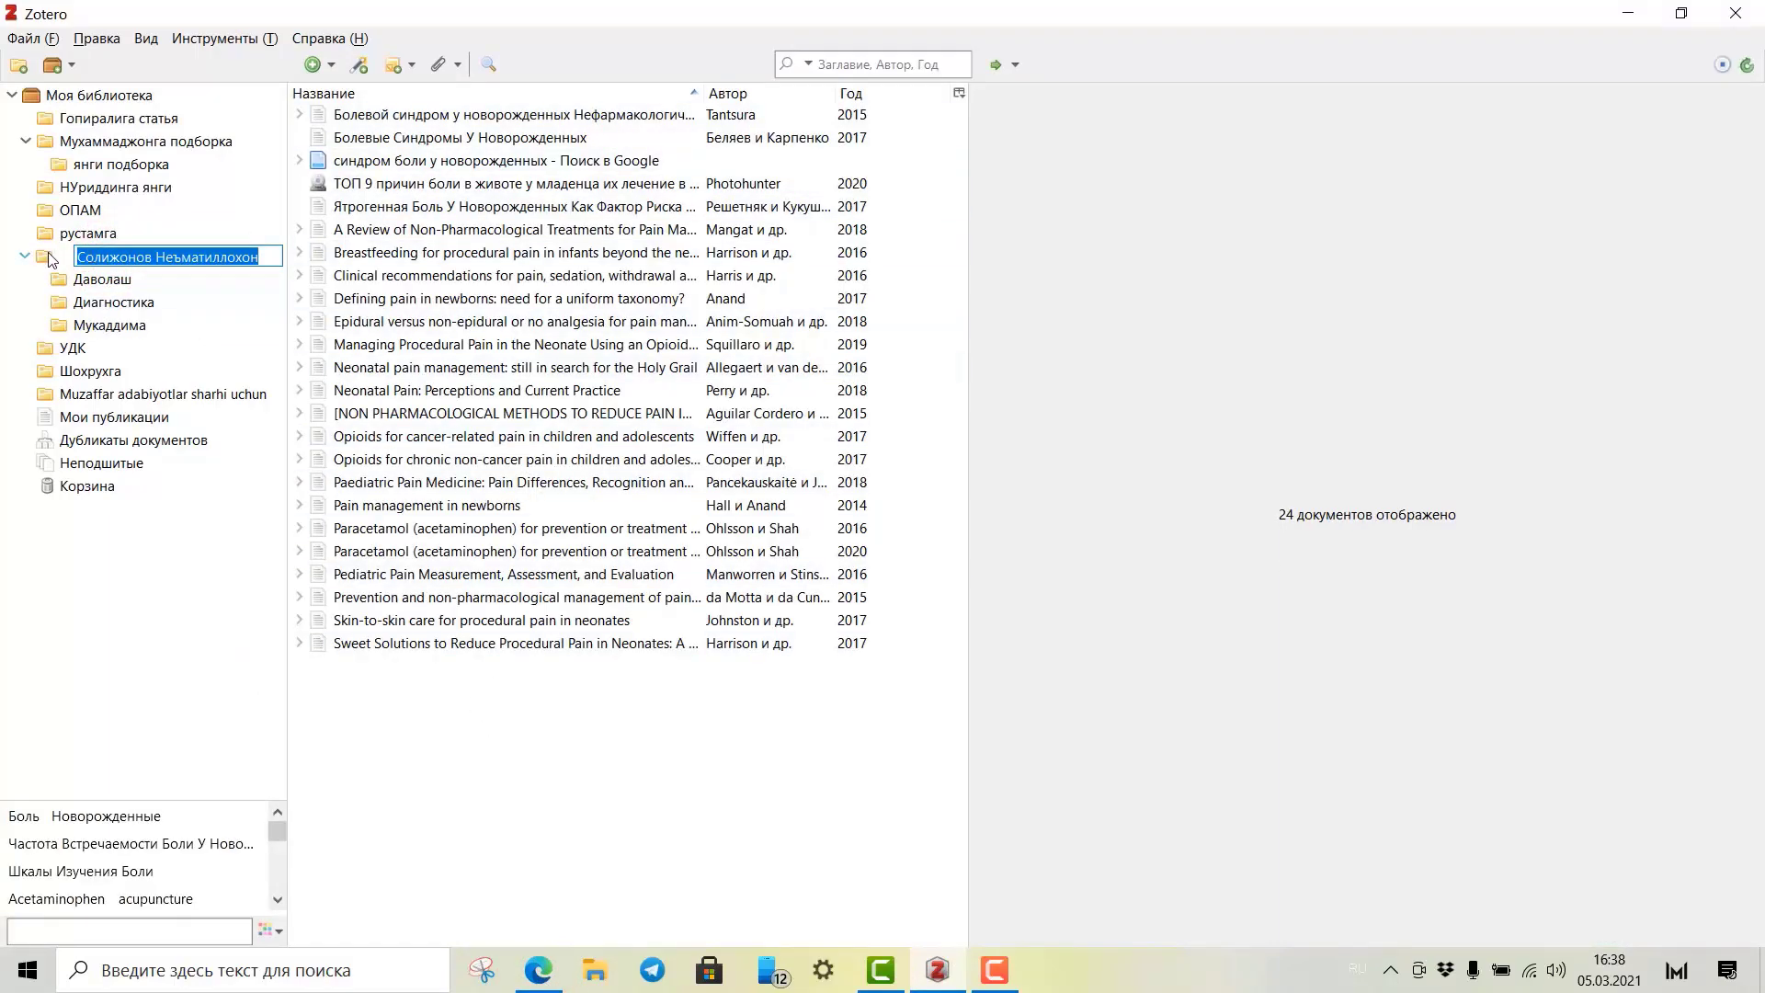
left_click(85, 329)
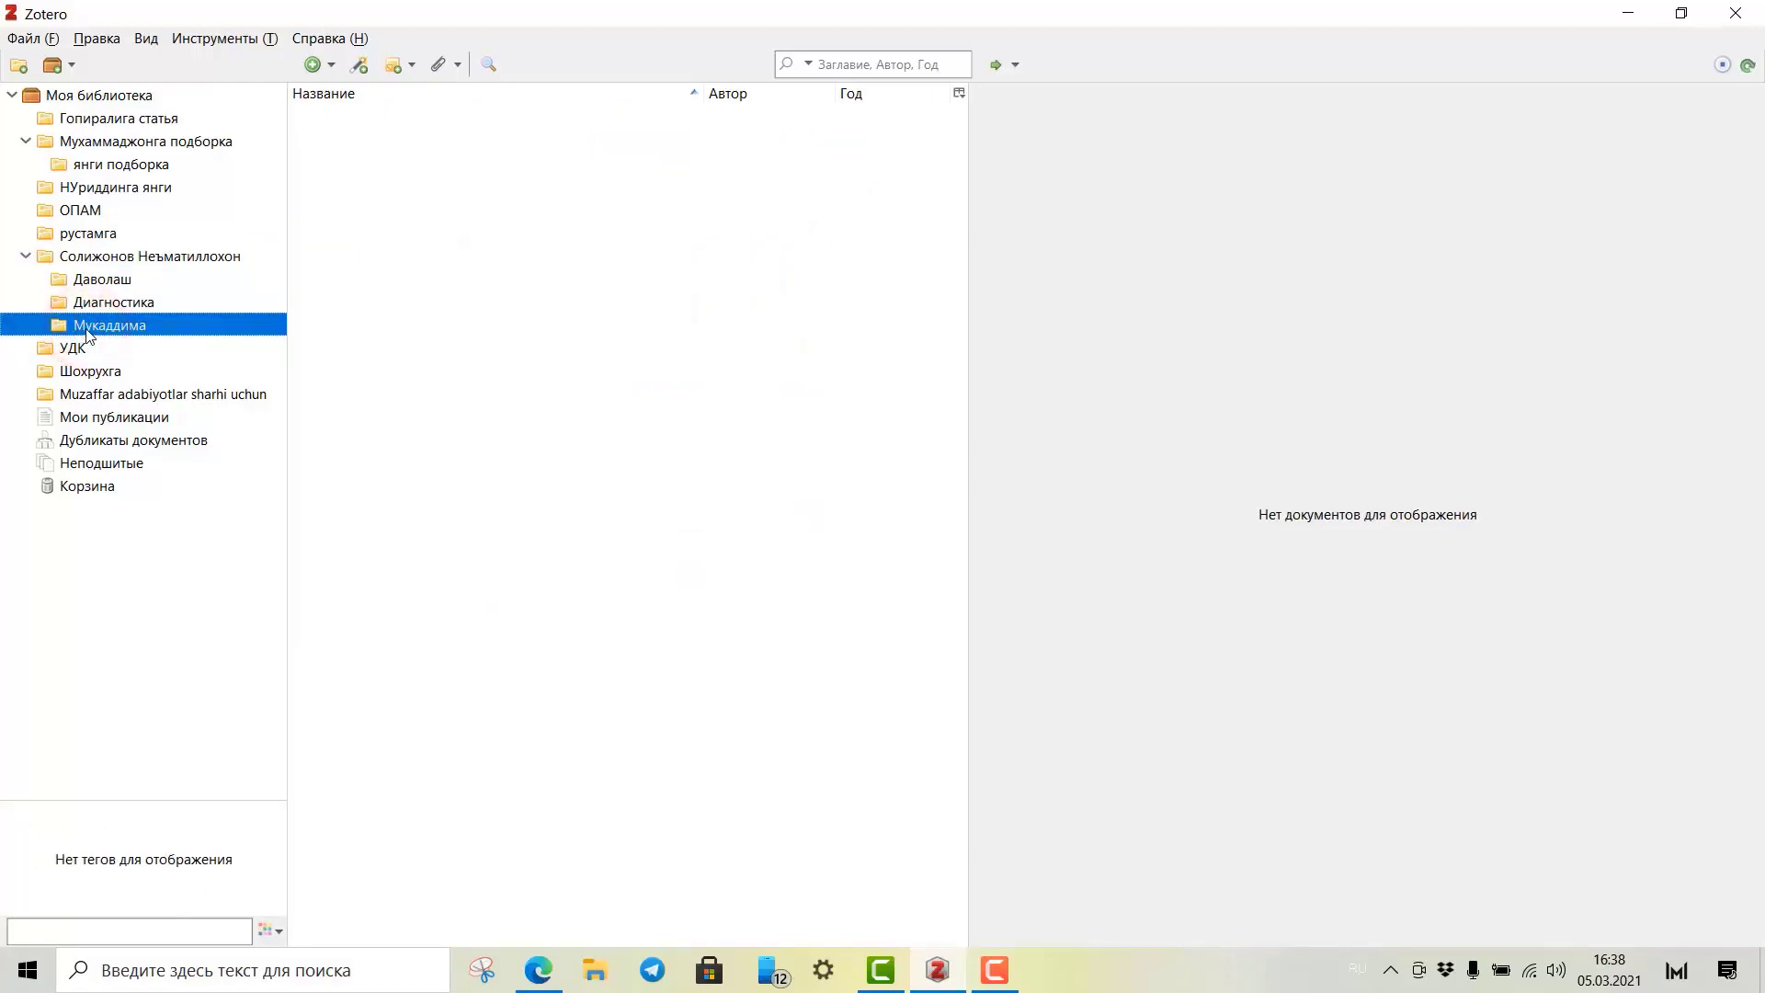
left_click(533, 979)
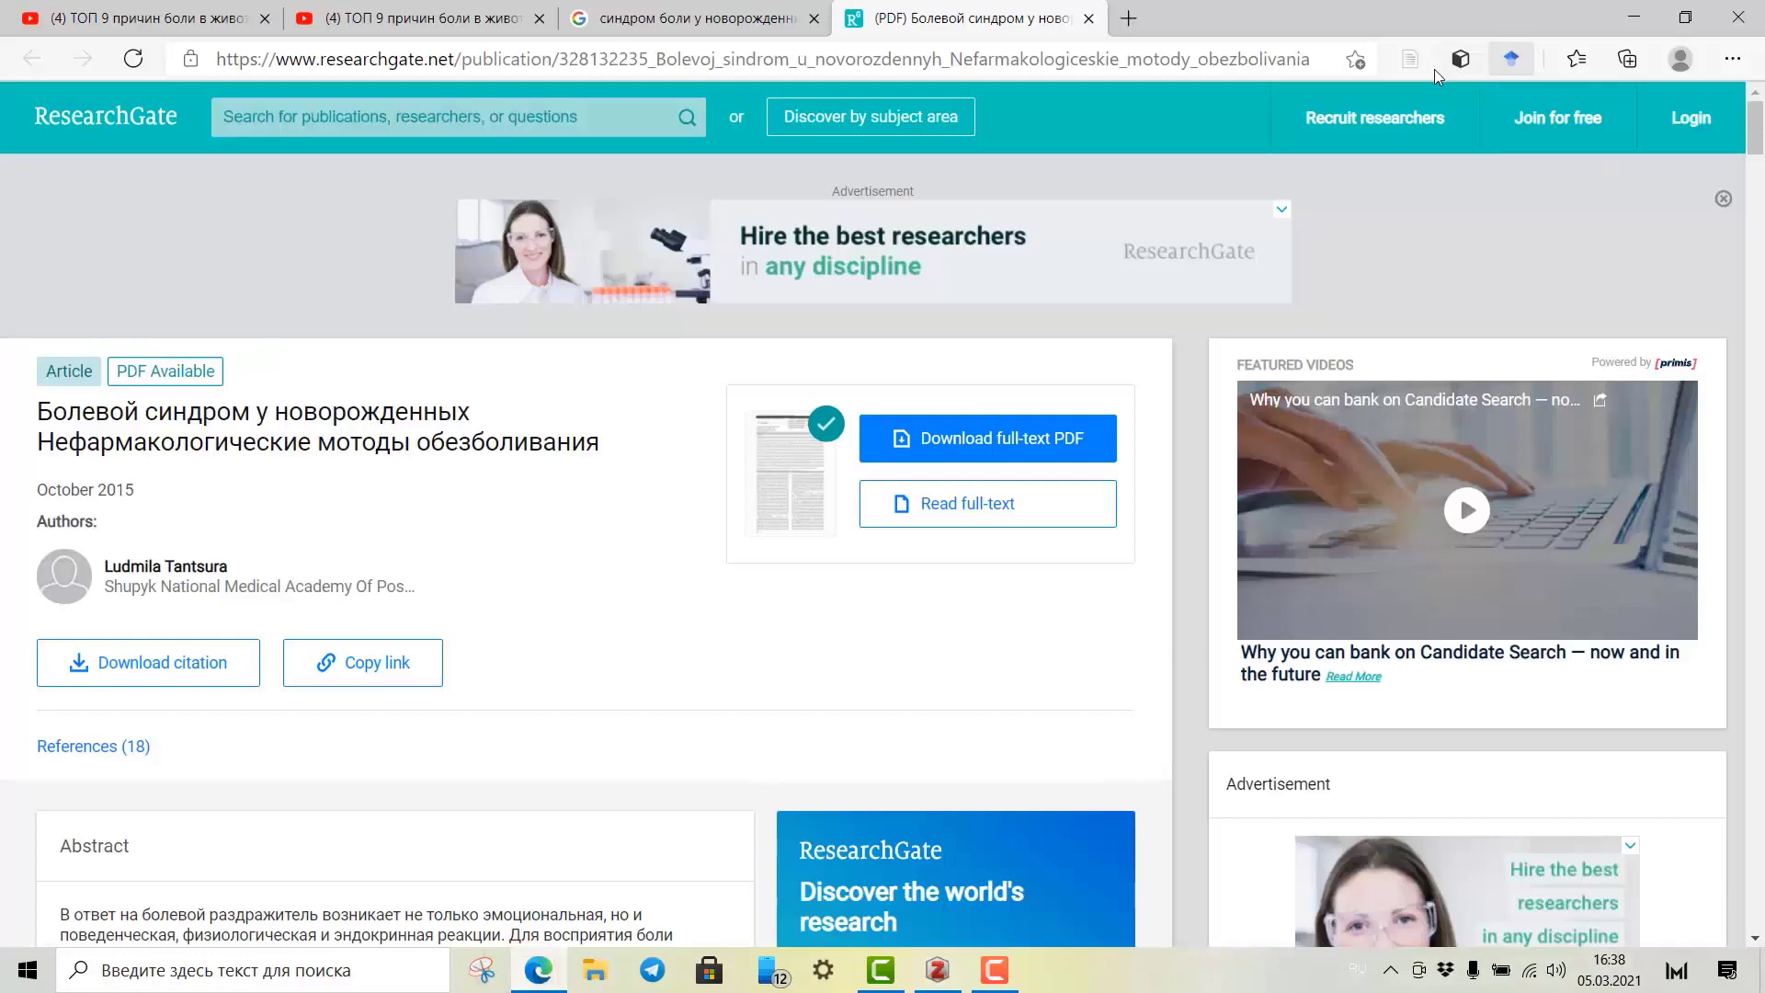
Save the 2015 ResearchGate newborn pain article with its PDF into the Мукаддима subcollection.
left_click(1412, 63)
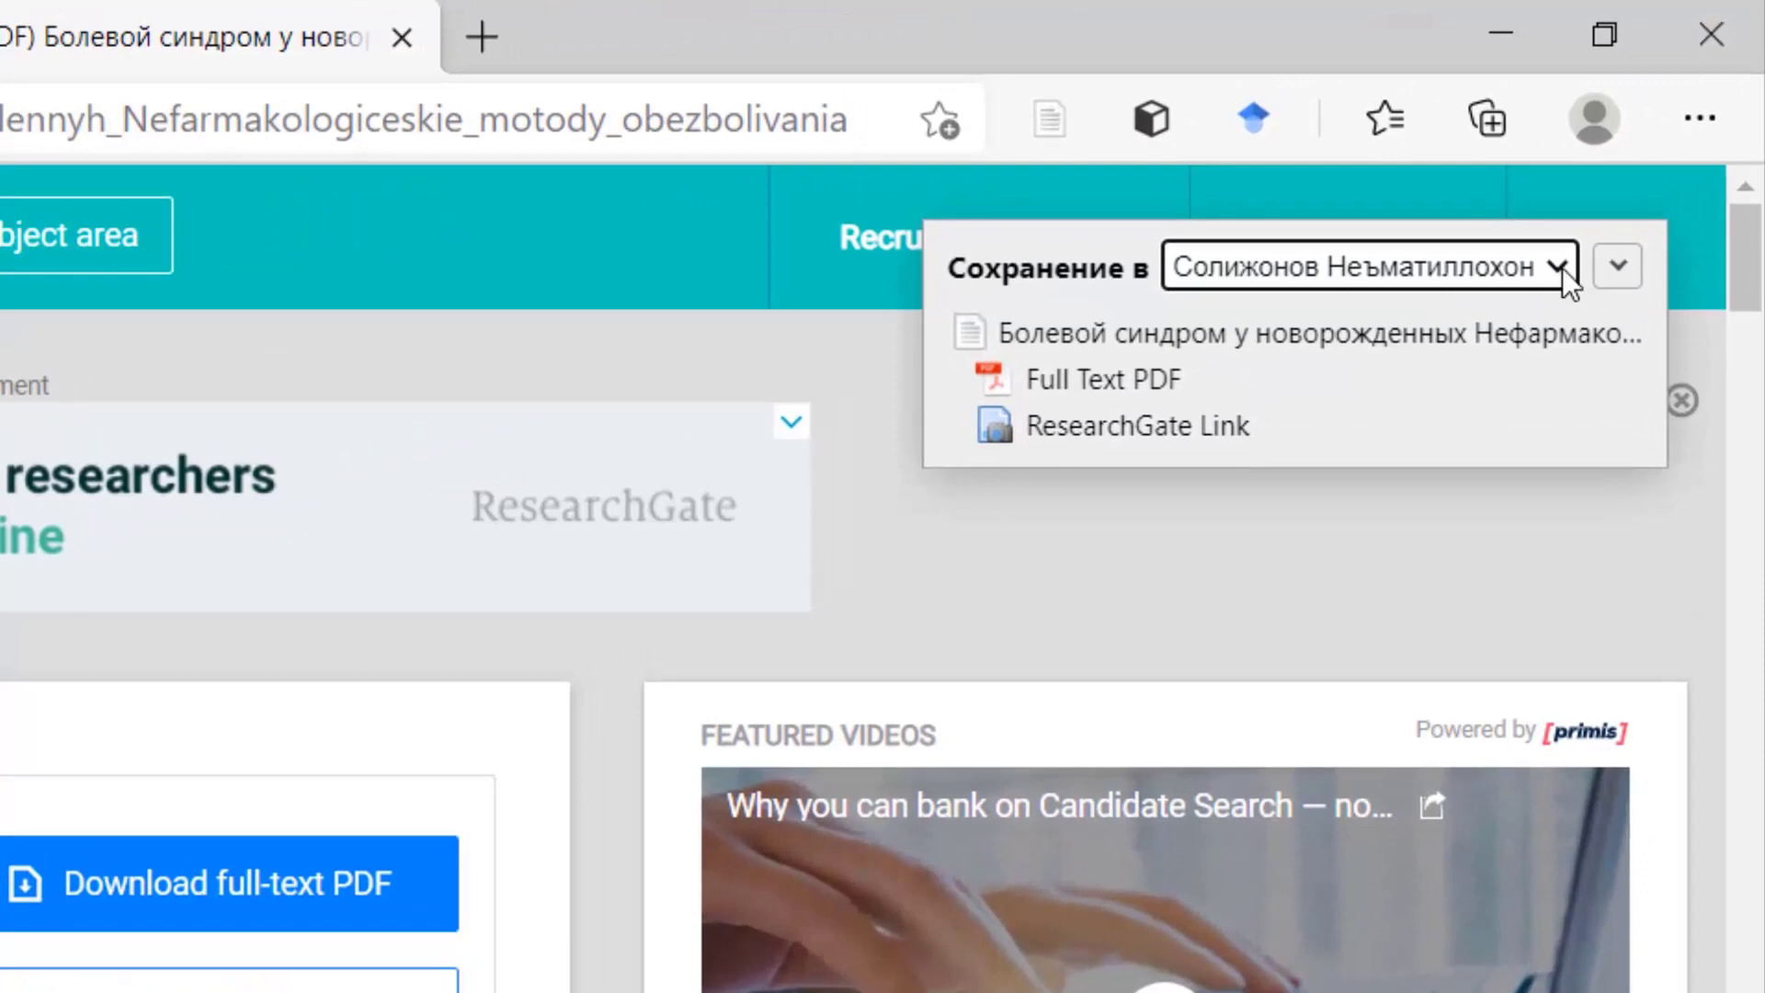
left_click(1560, 268)
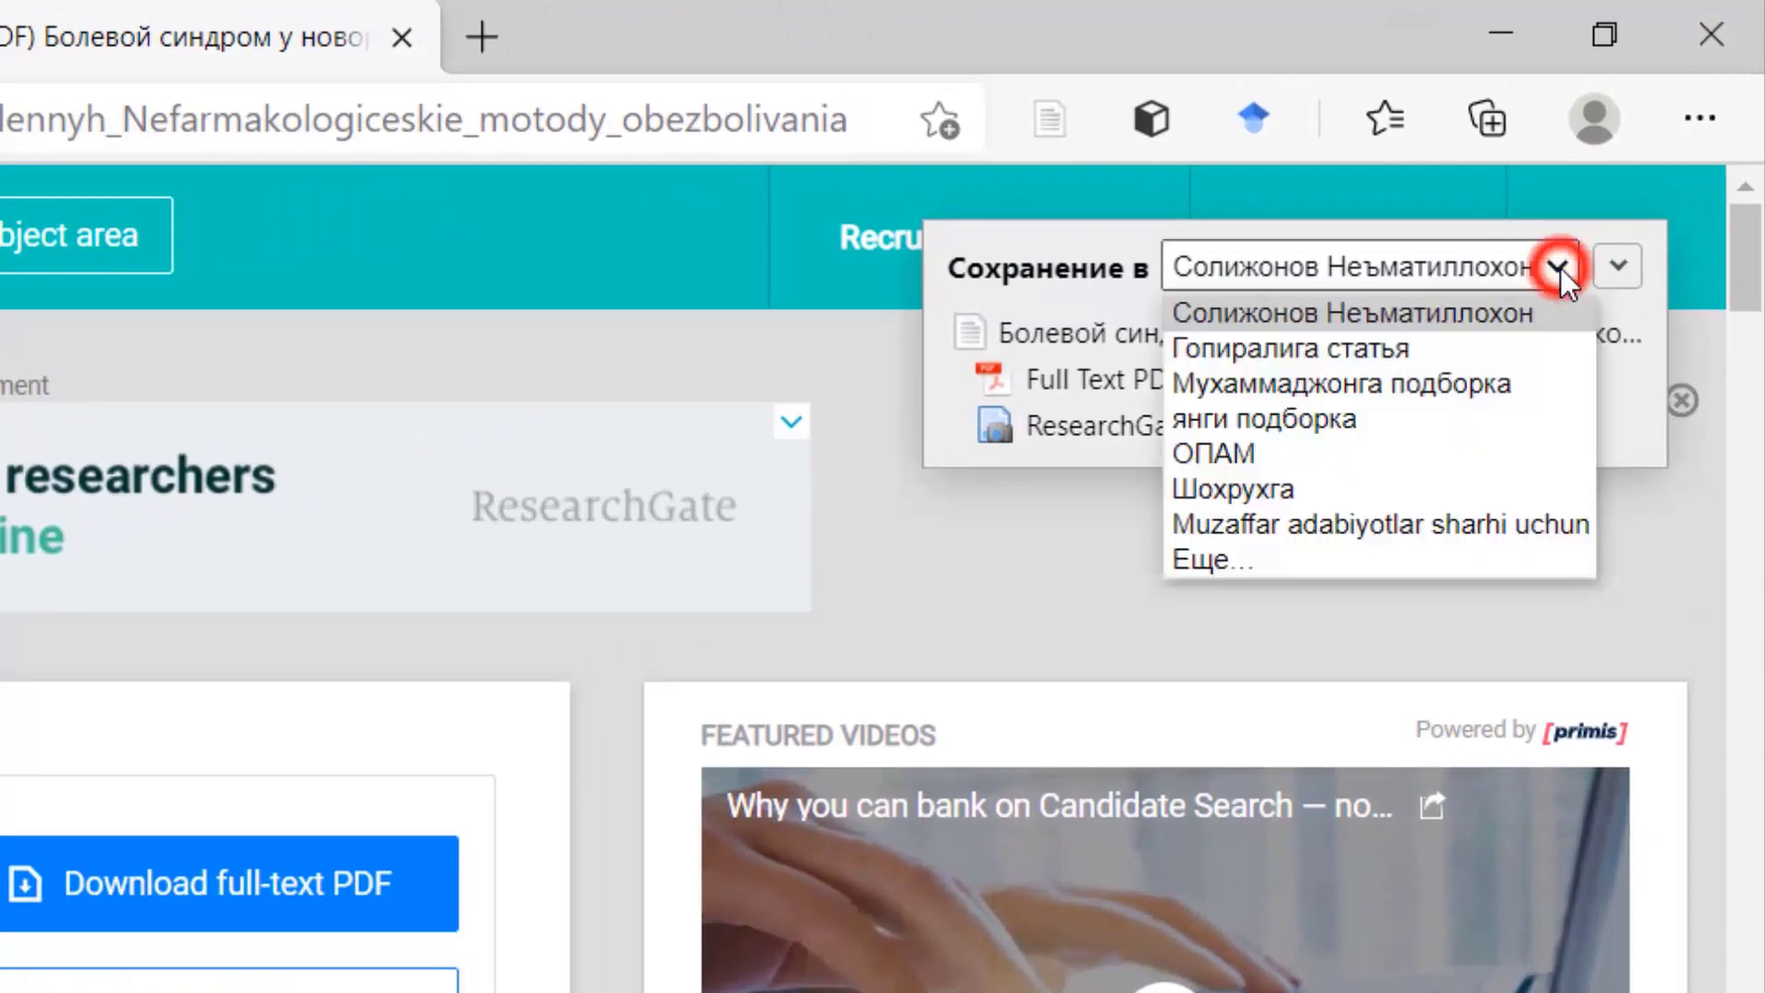
left_click(1559, 268)
left_click(1611, 267)
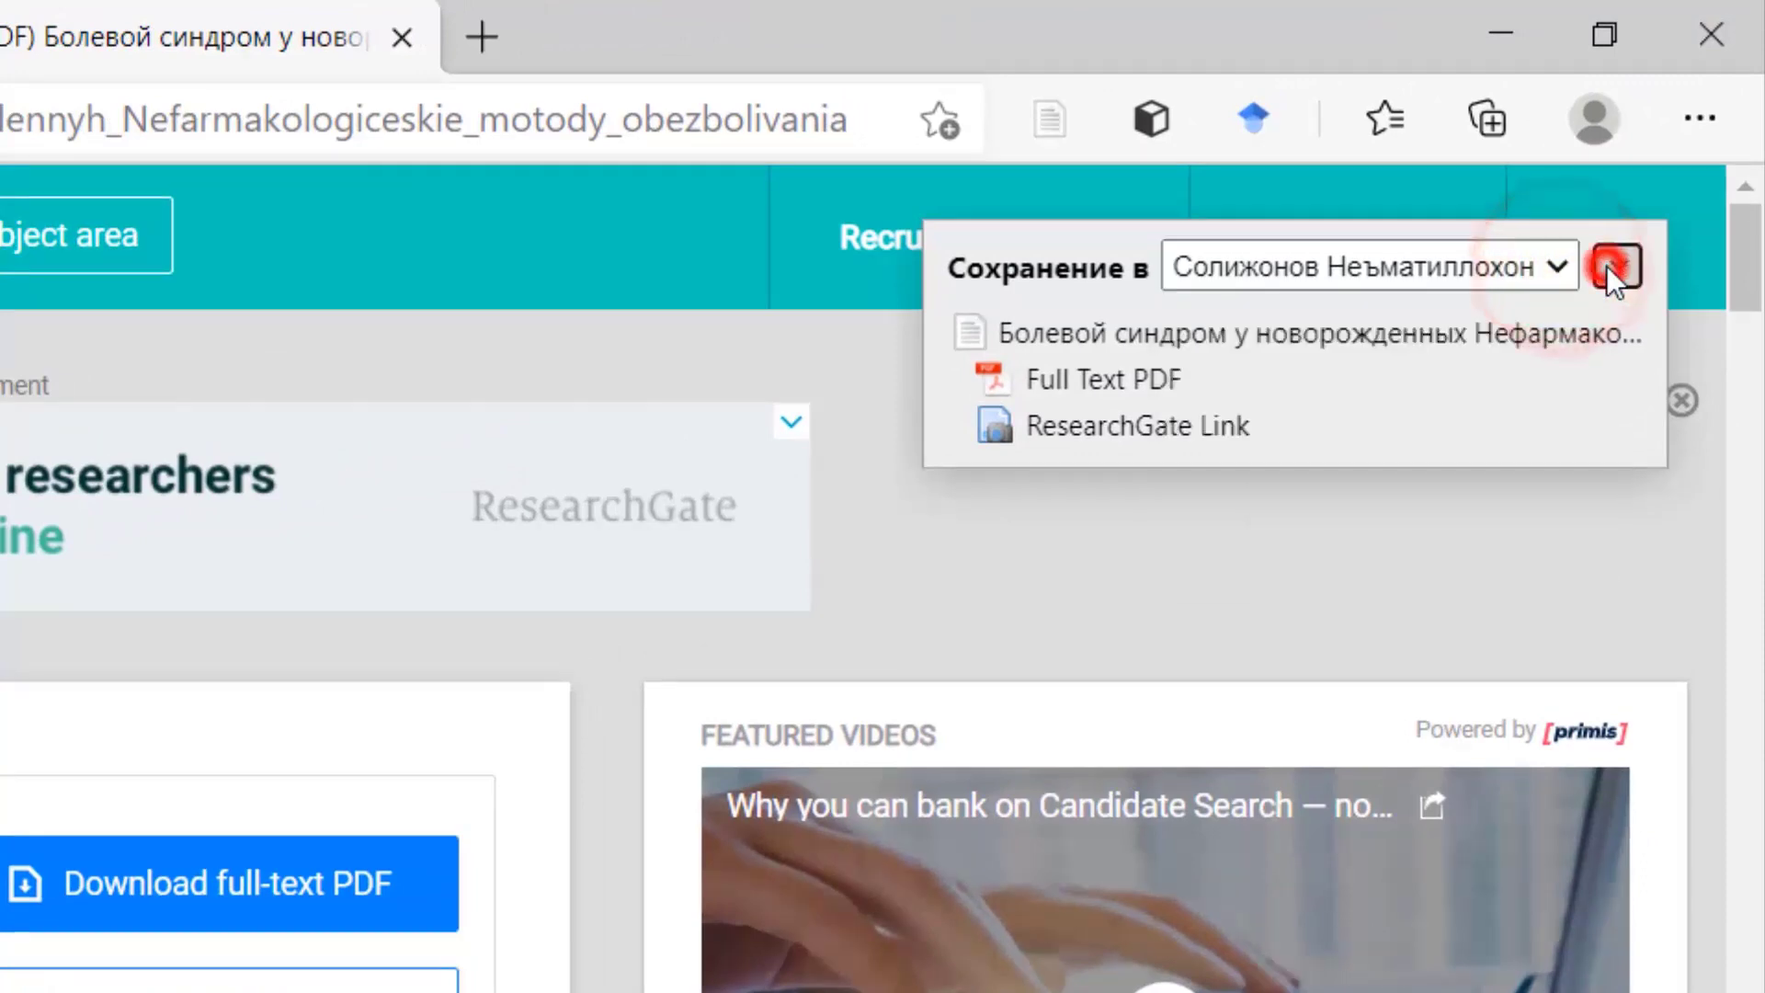
left_click(1017, 636)
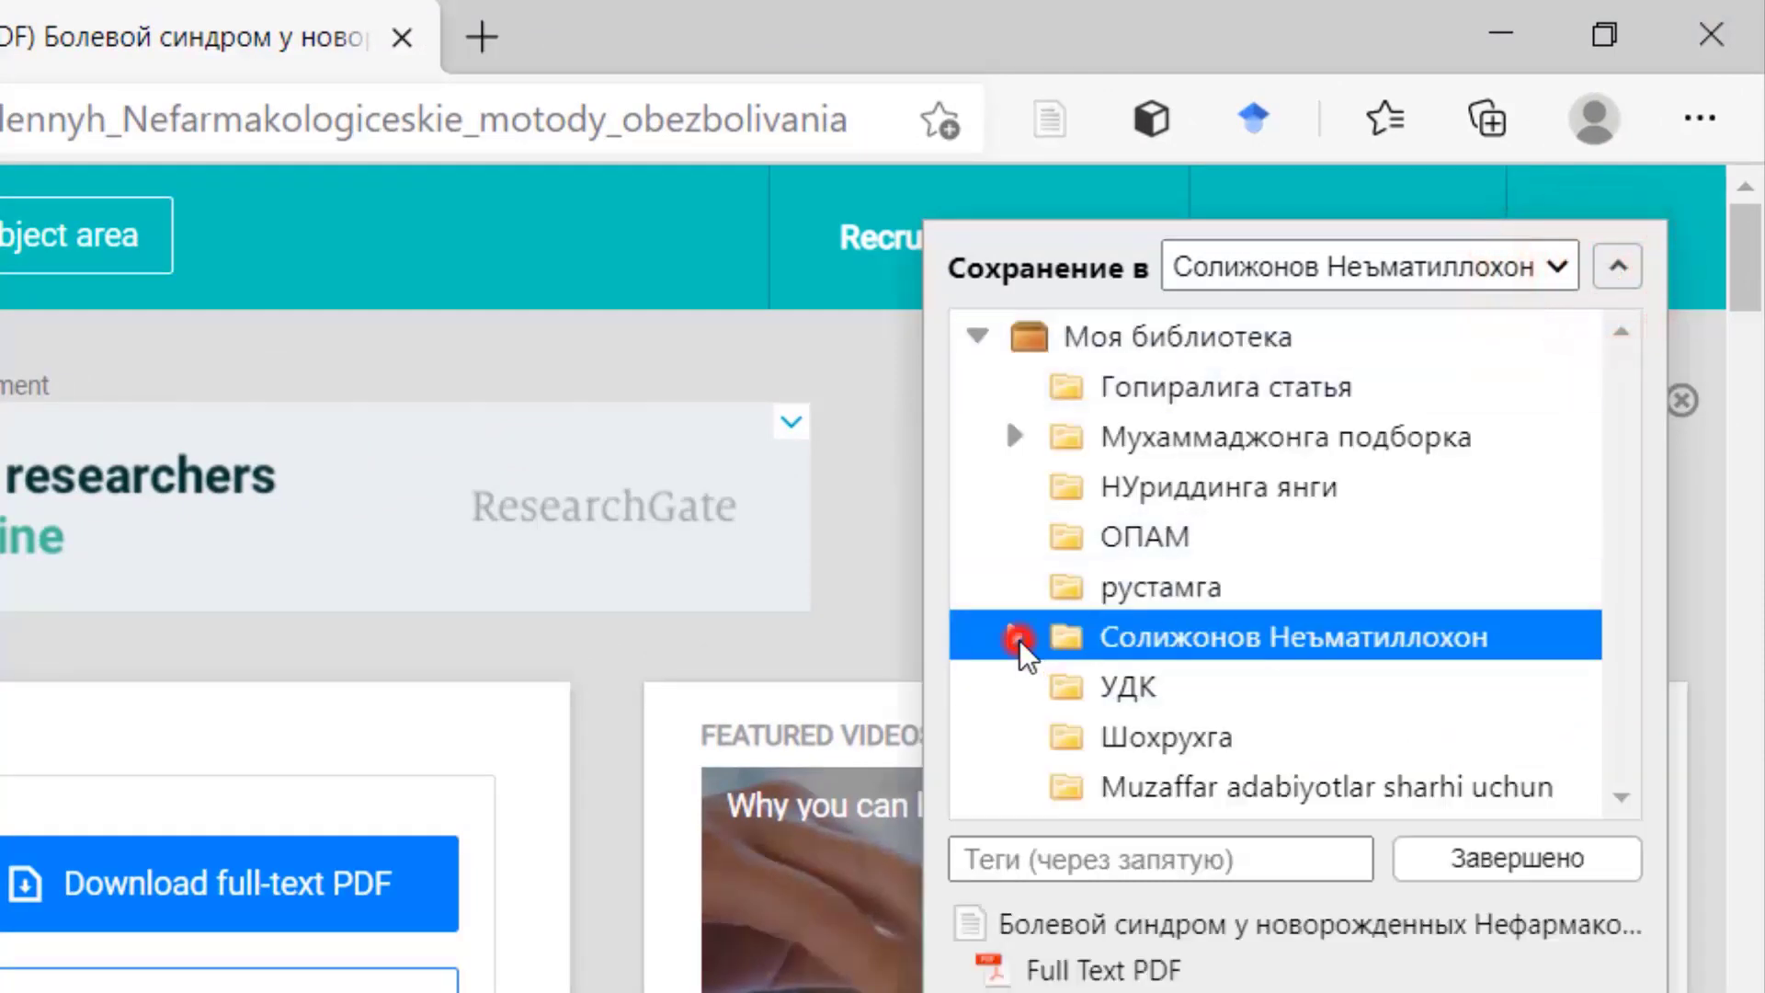
left_click(1198, 791)
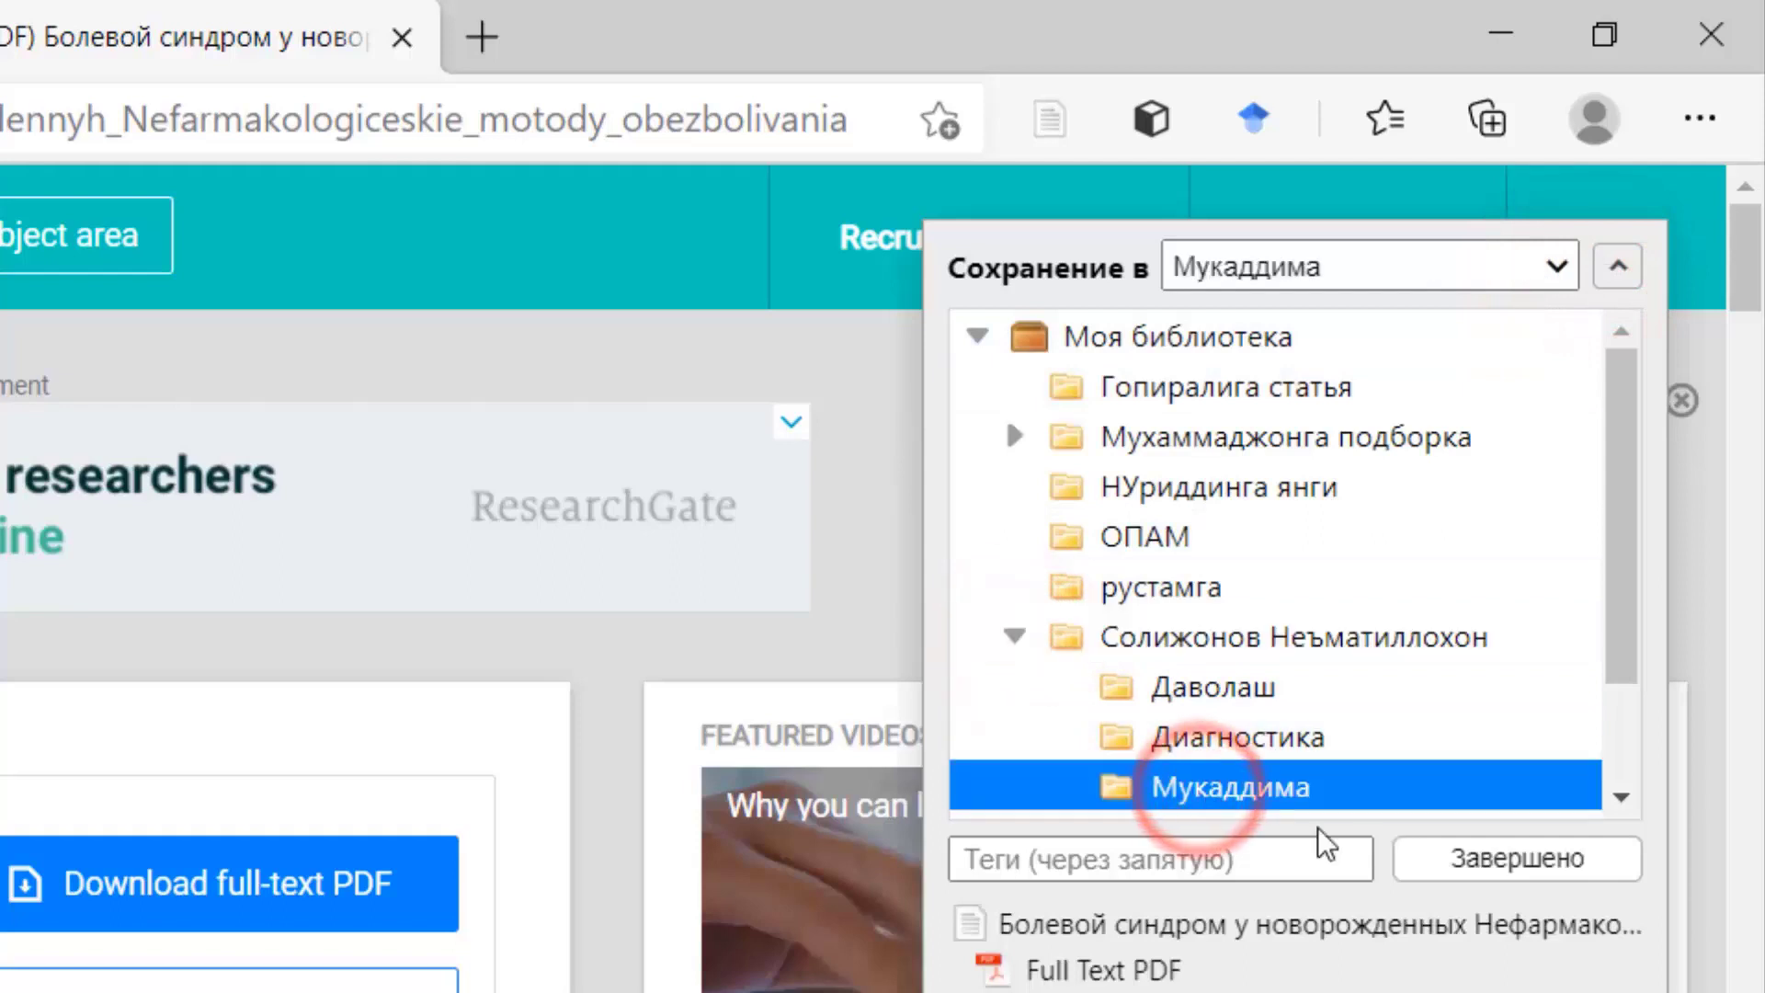
left_click(1326, 789)
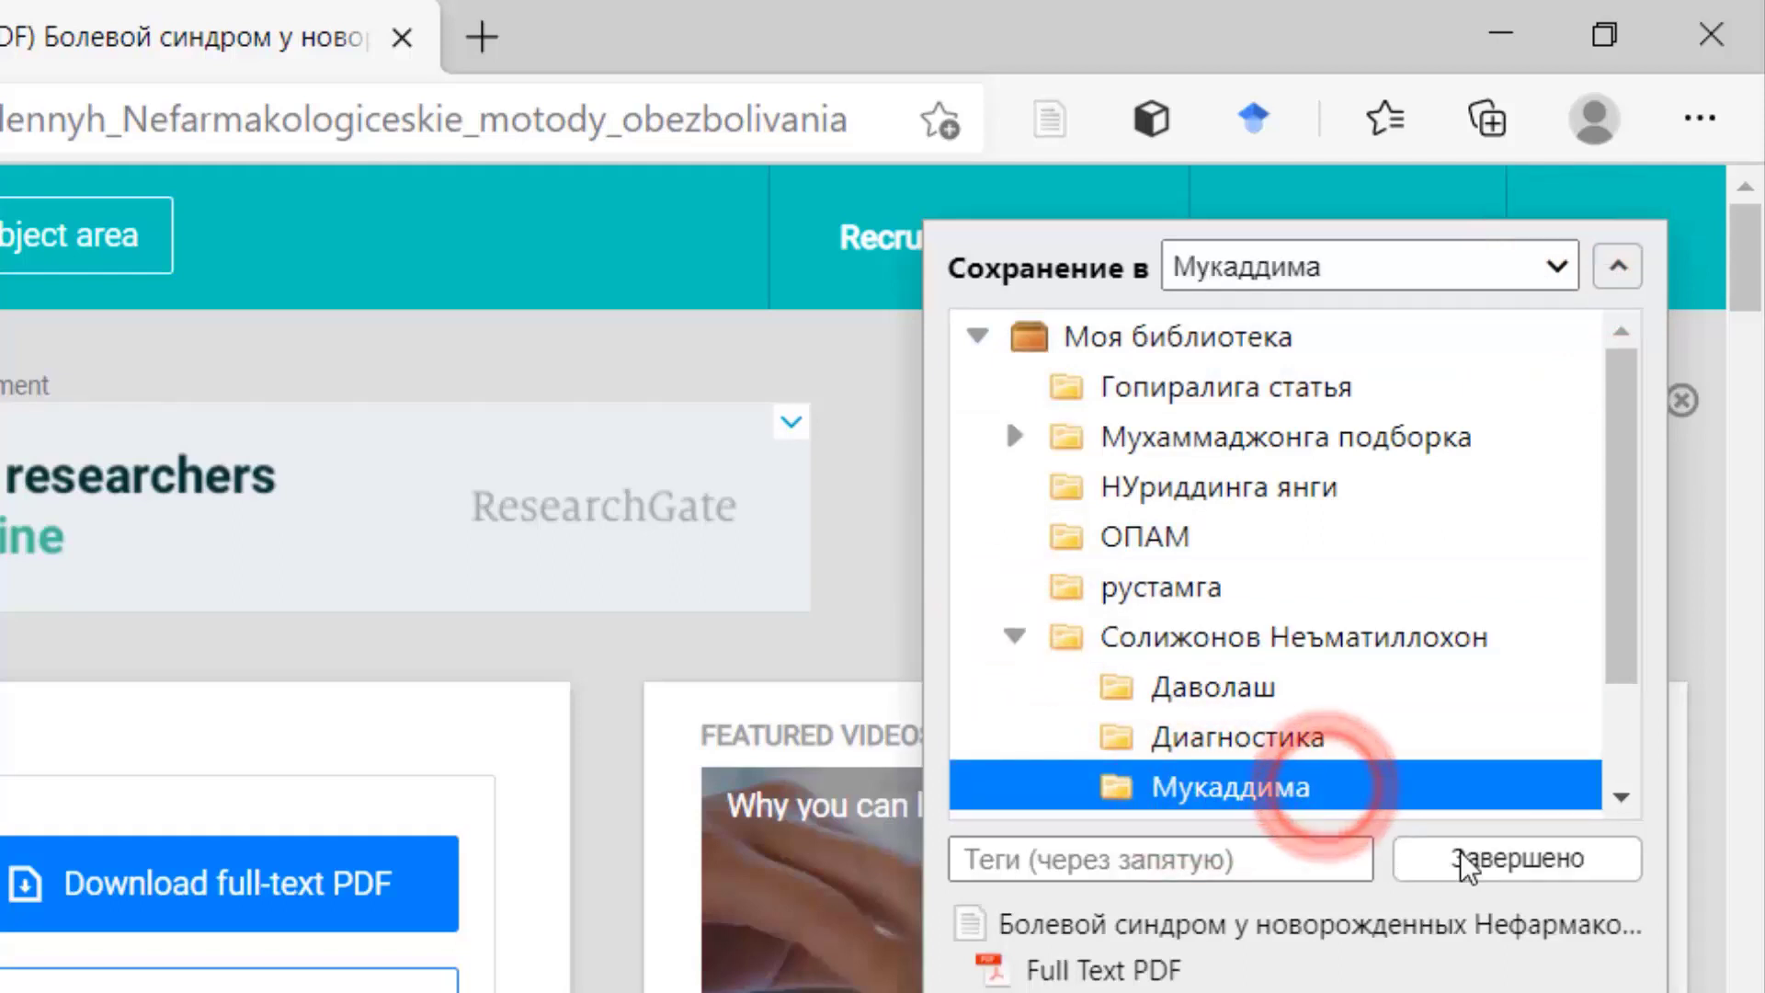
left_click(1462, 857)
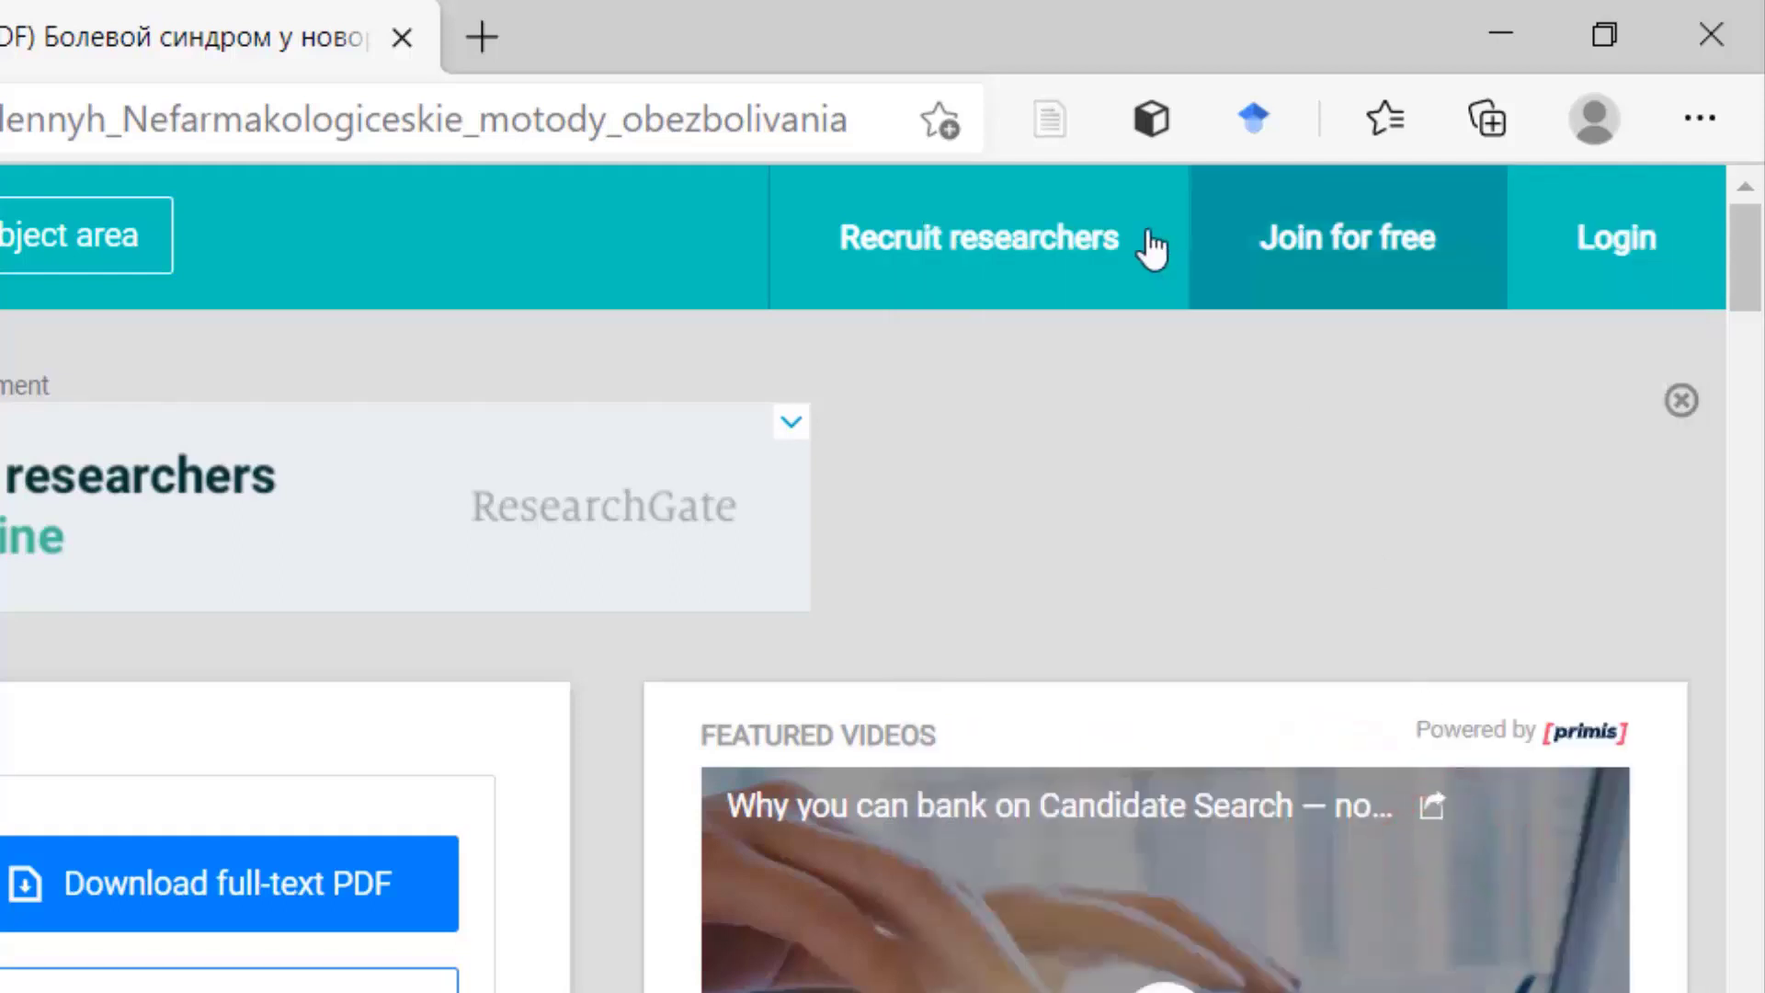
left_click(1049, 118)
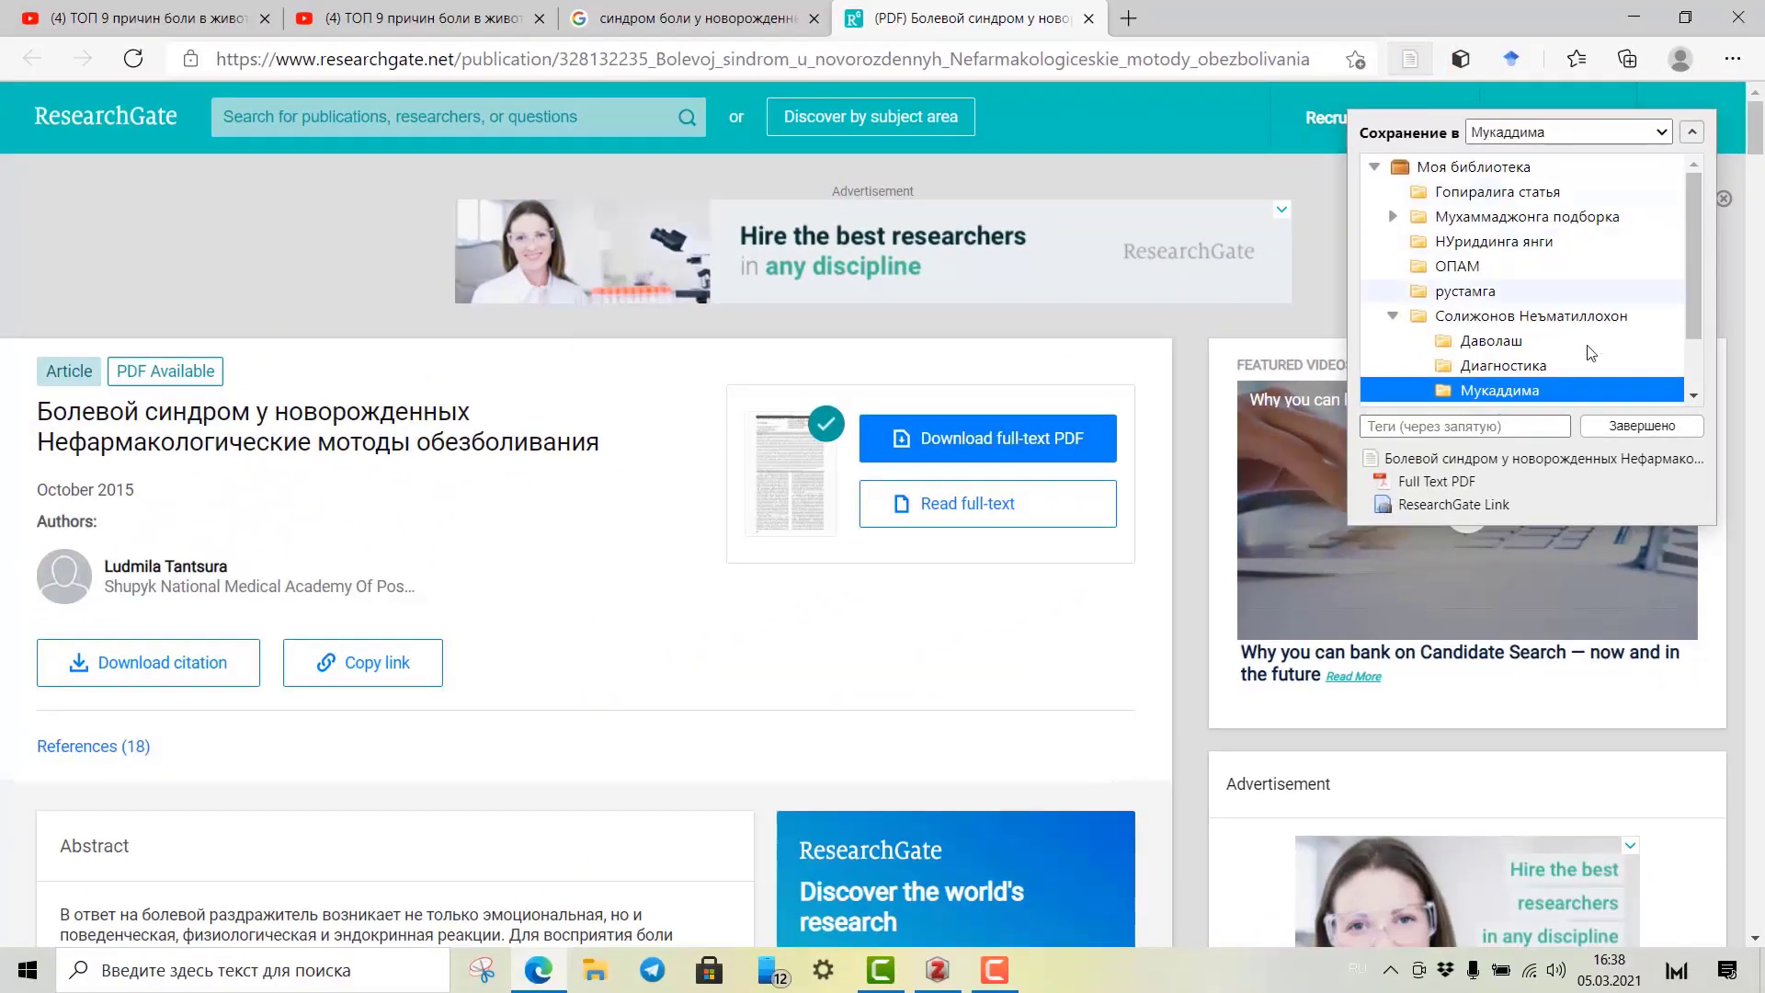
left_click(938, 970)
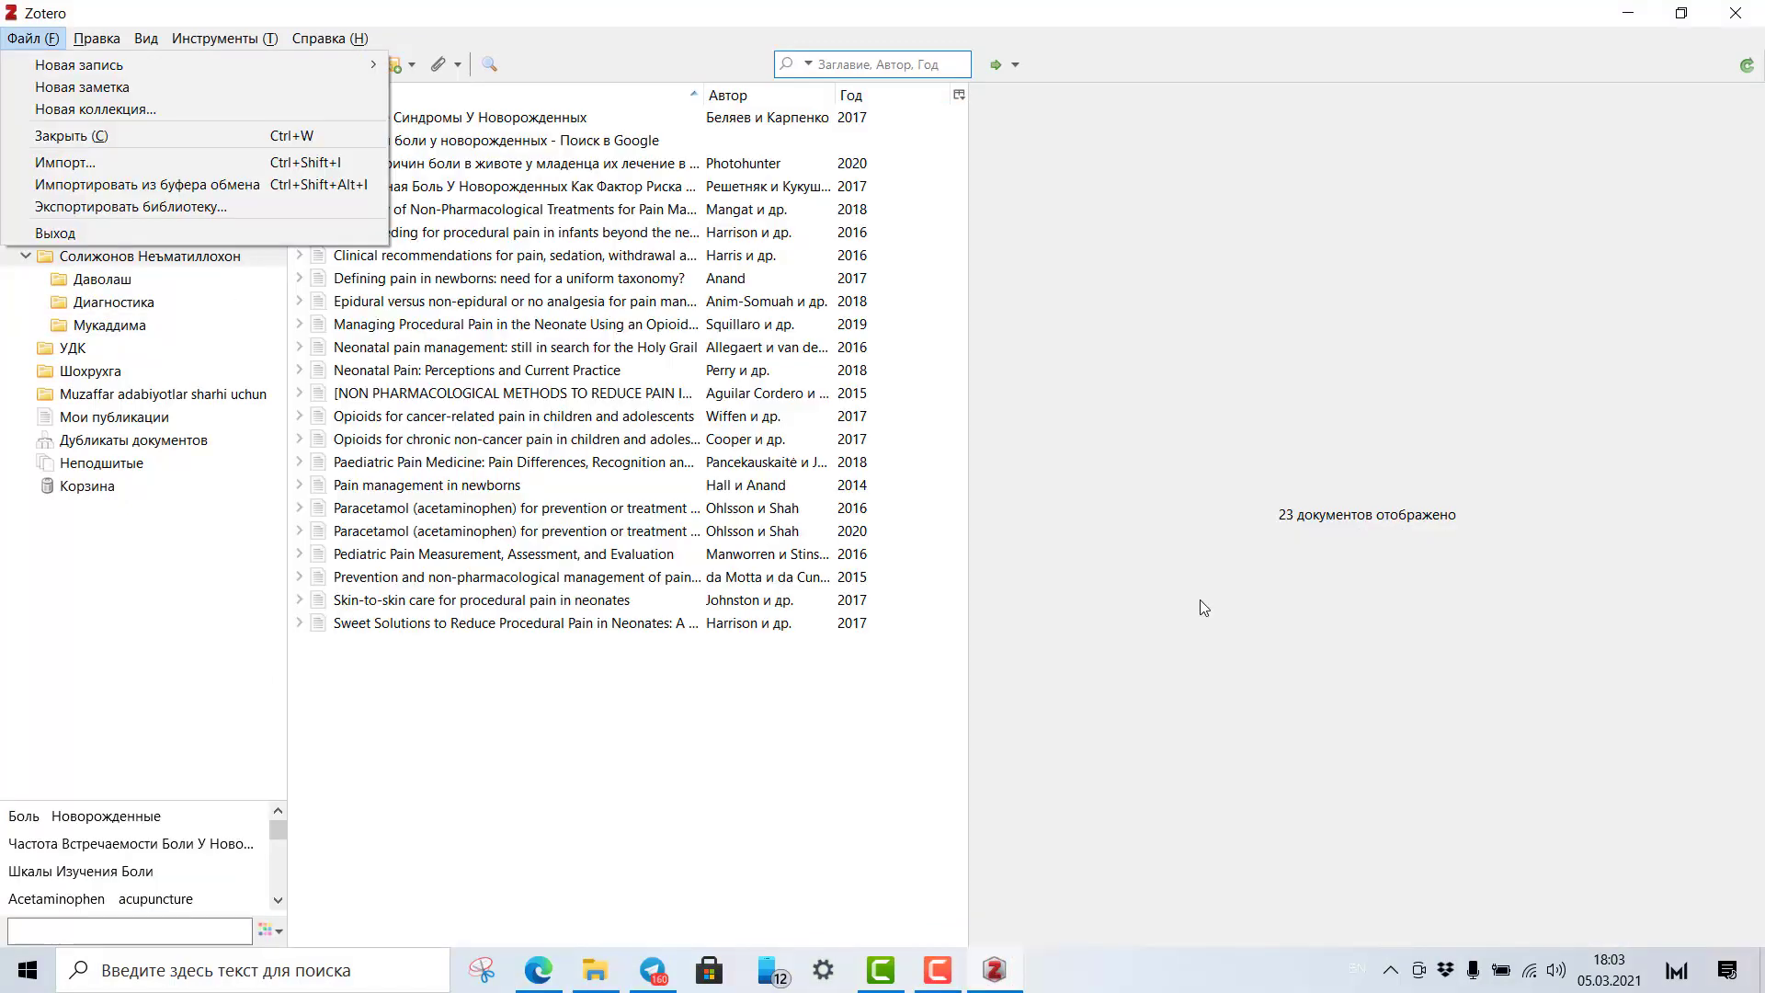
Show the parent collection's 23 items, including the 2017 article 'Болевые Синдромы У Новорожденных'.
left_click(1200, 601)
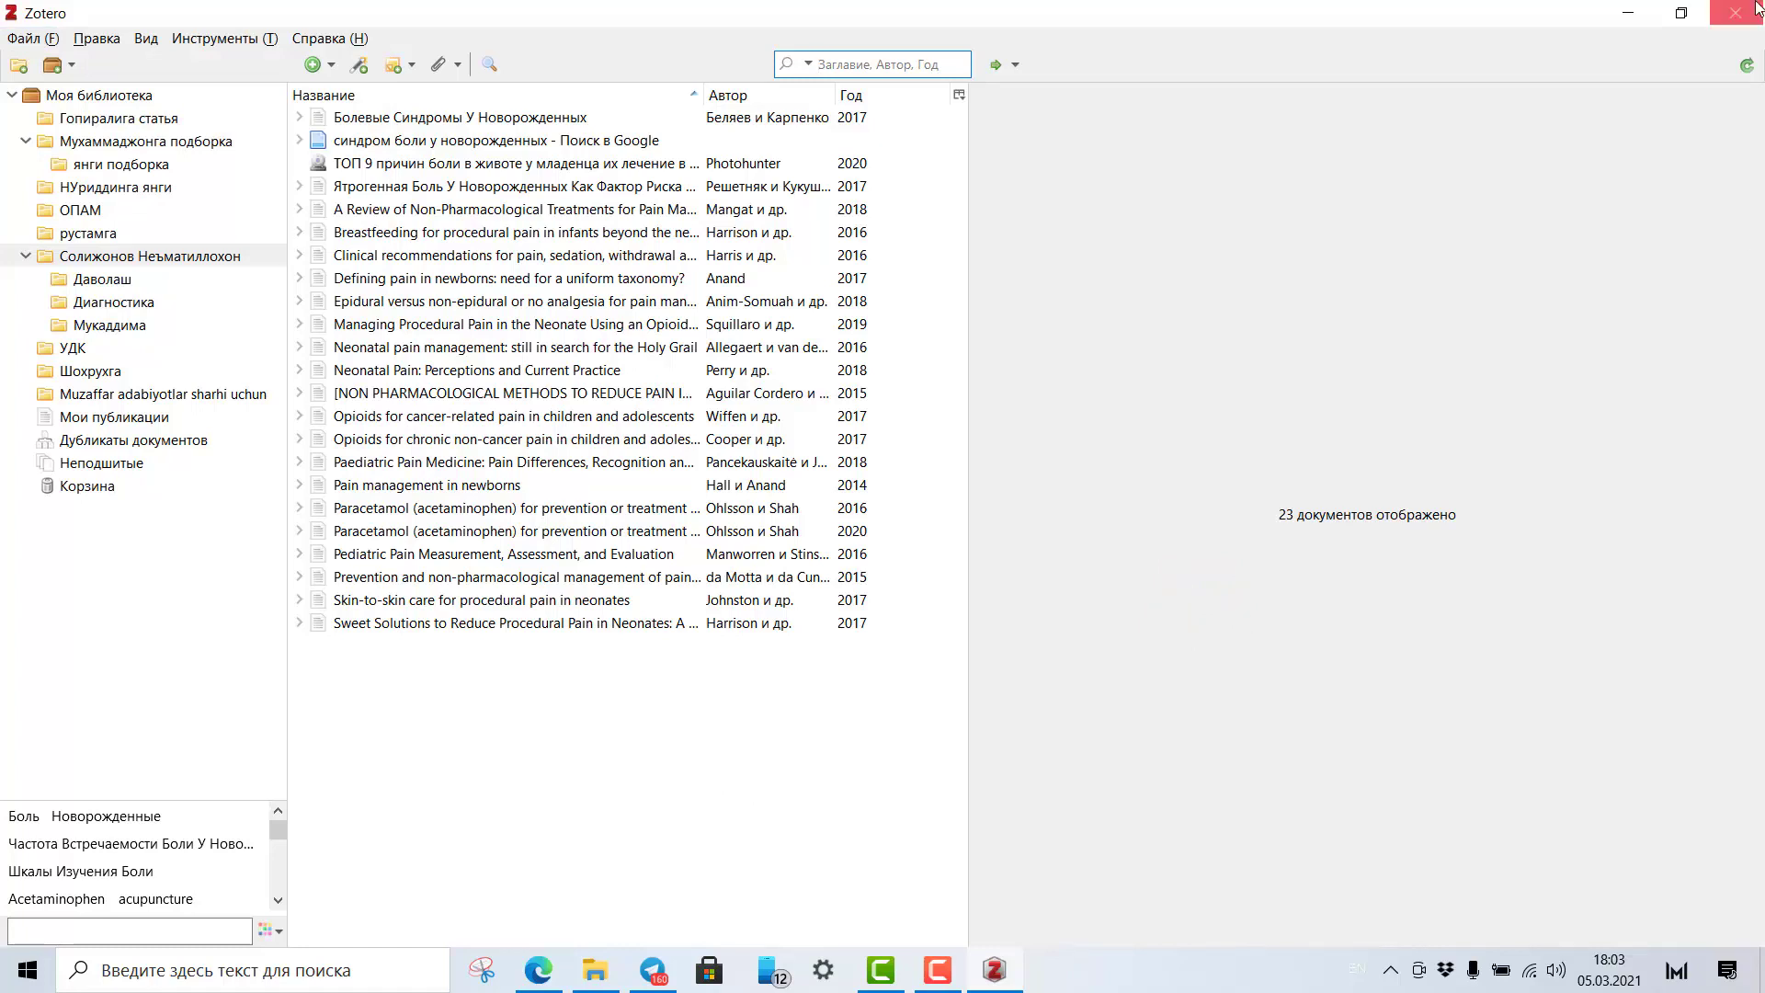
left_click(1628, 15)
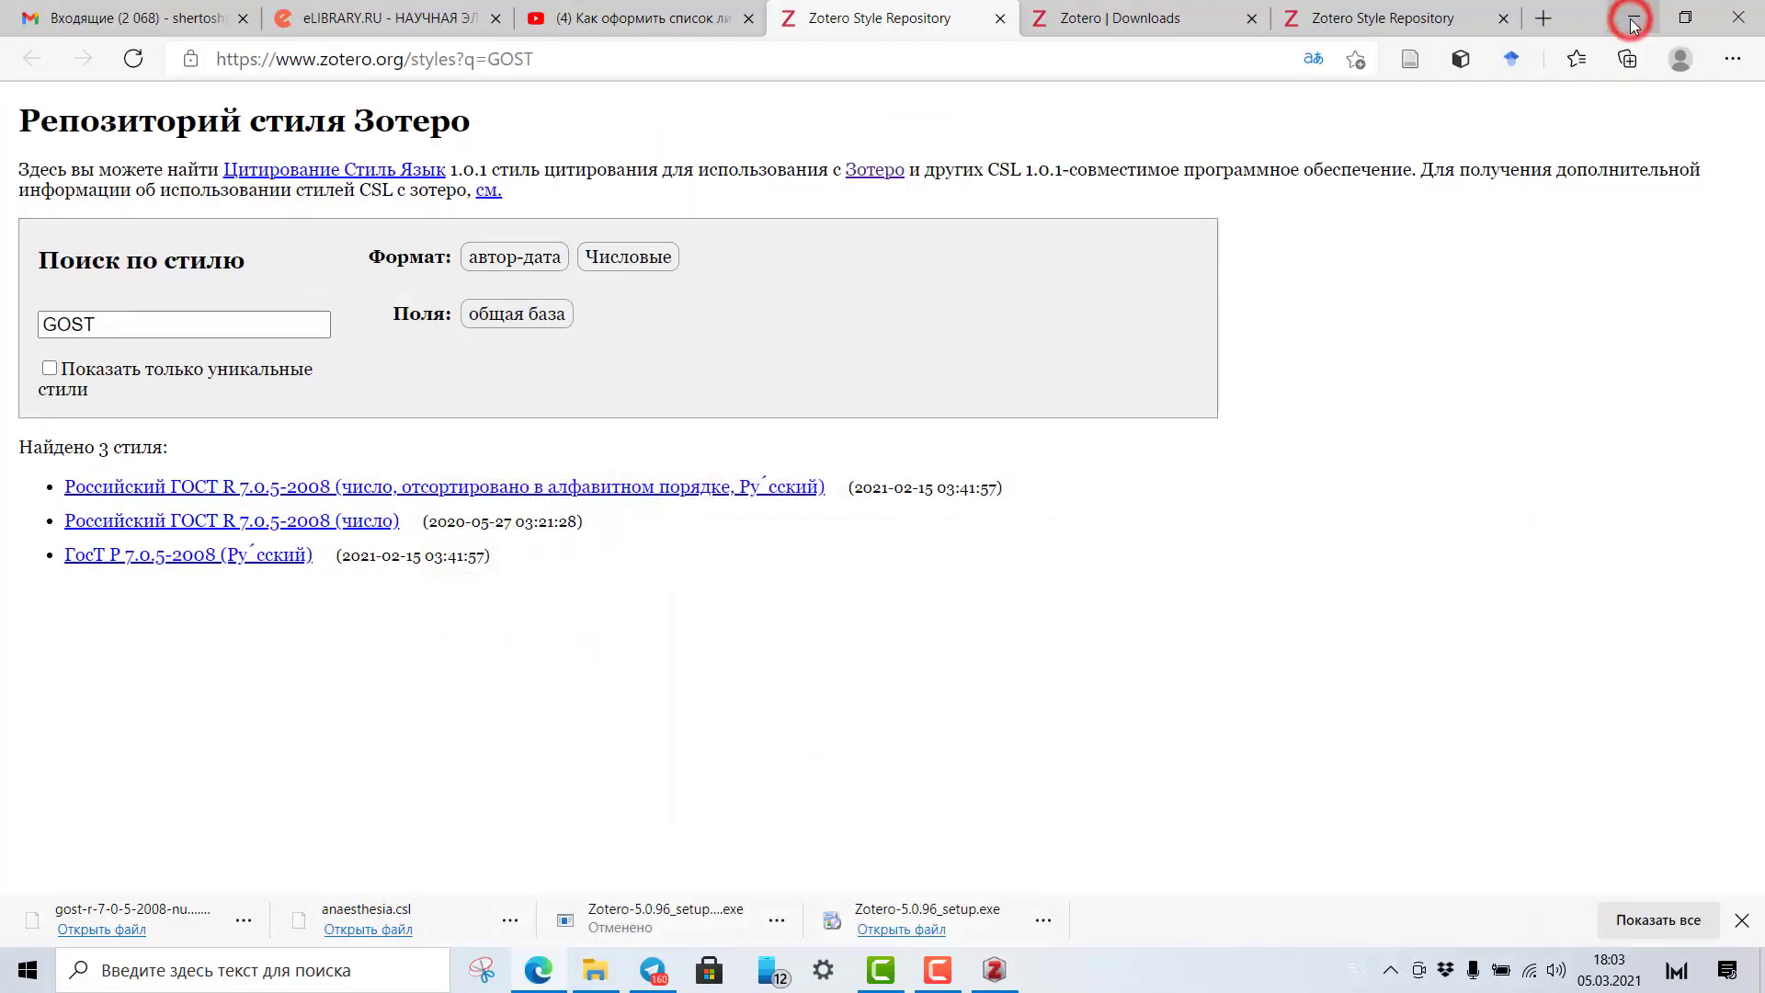
left_click(1629, 13)
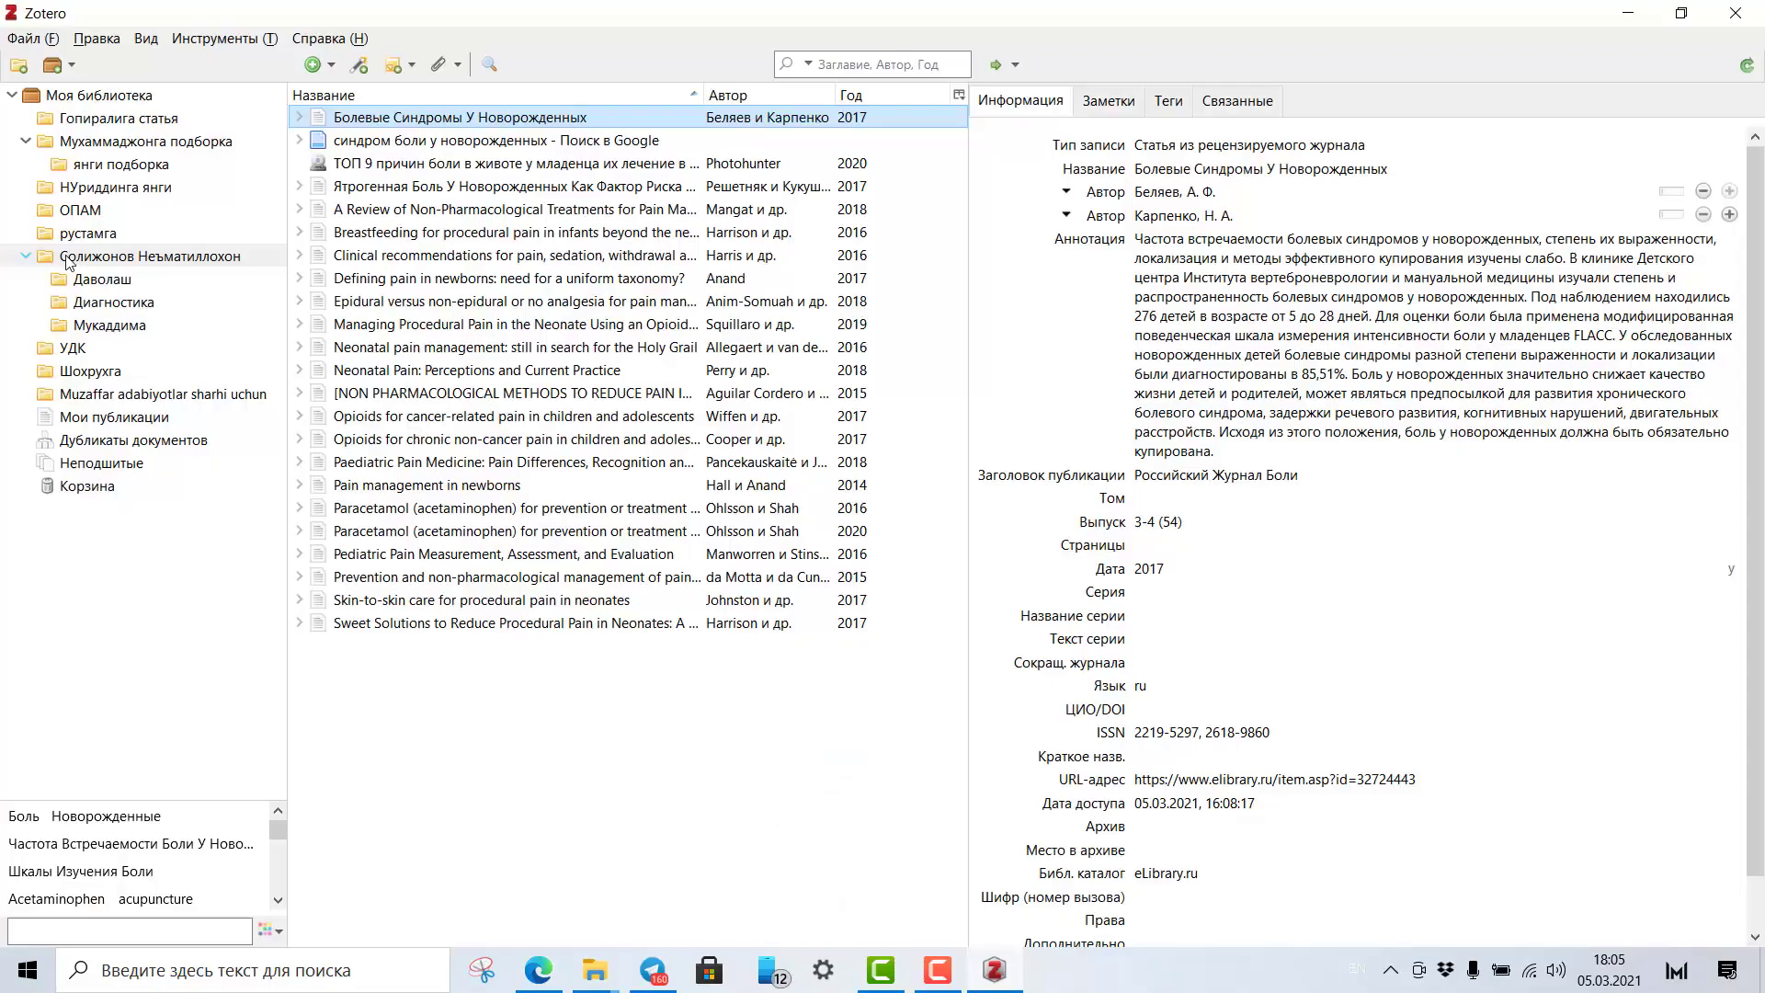
left_click(66, 259)
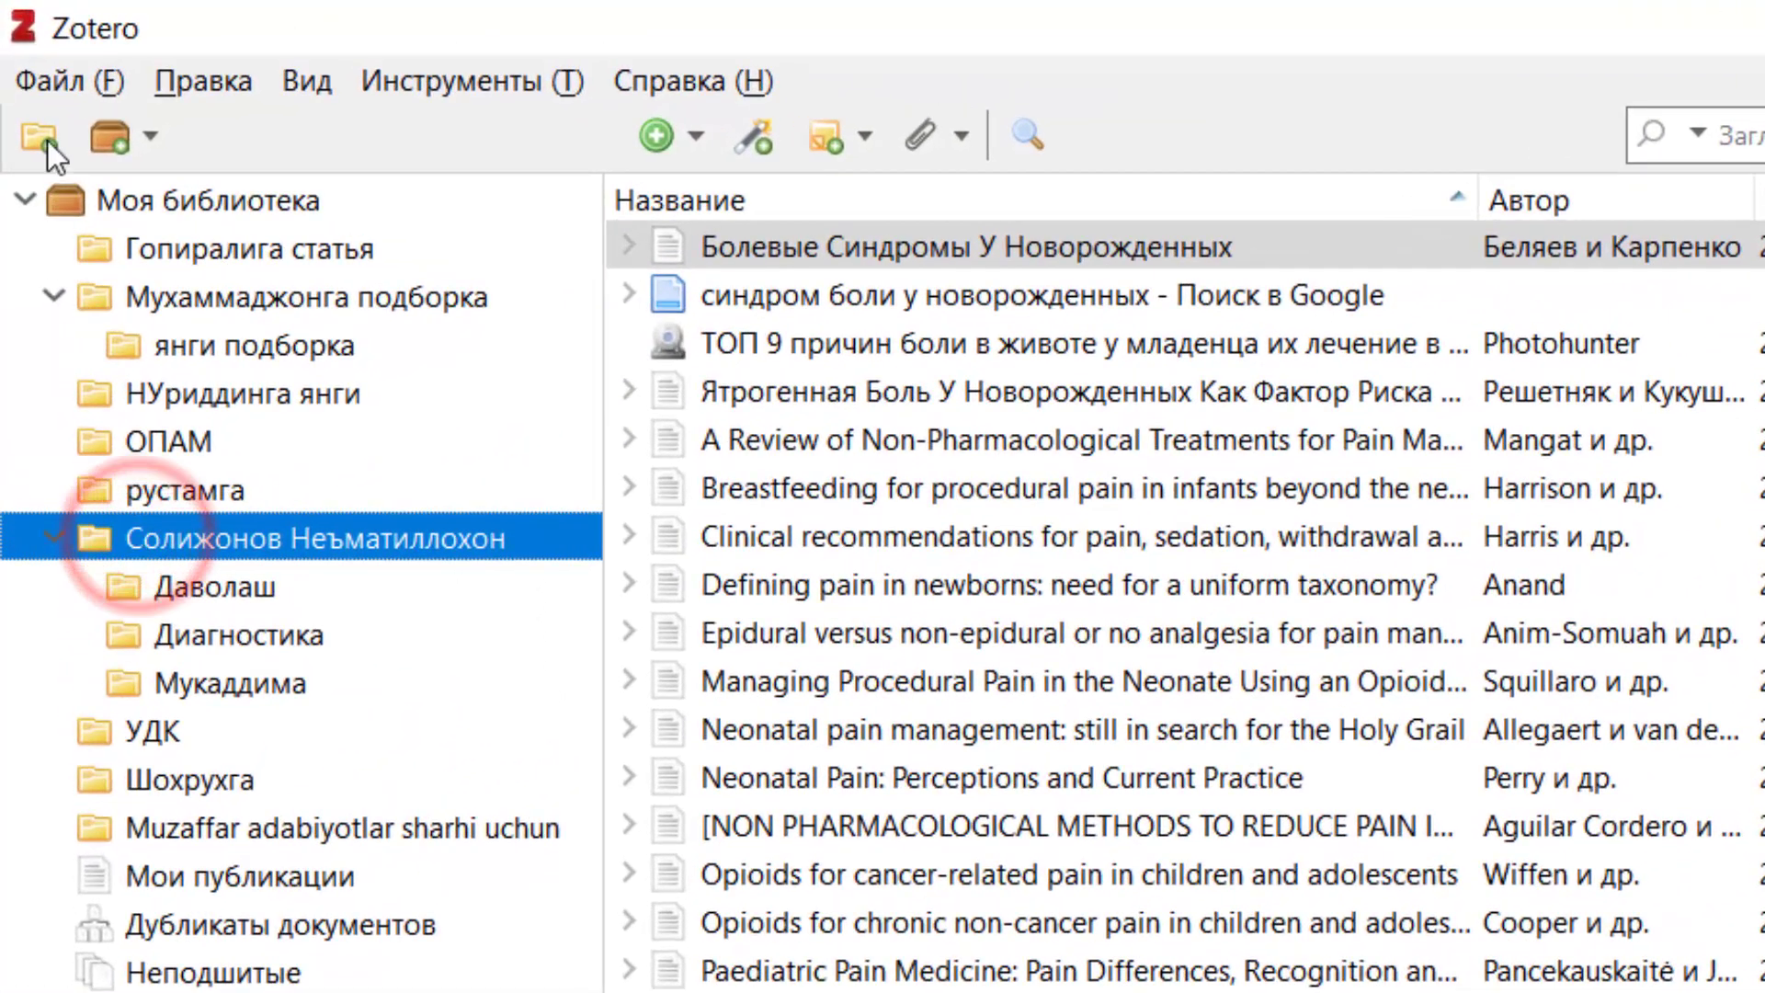
Add a new top-level collection named 'Олдин олинган материаллар', replacing a mistyped name.
left_click(18, 65)
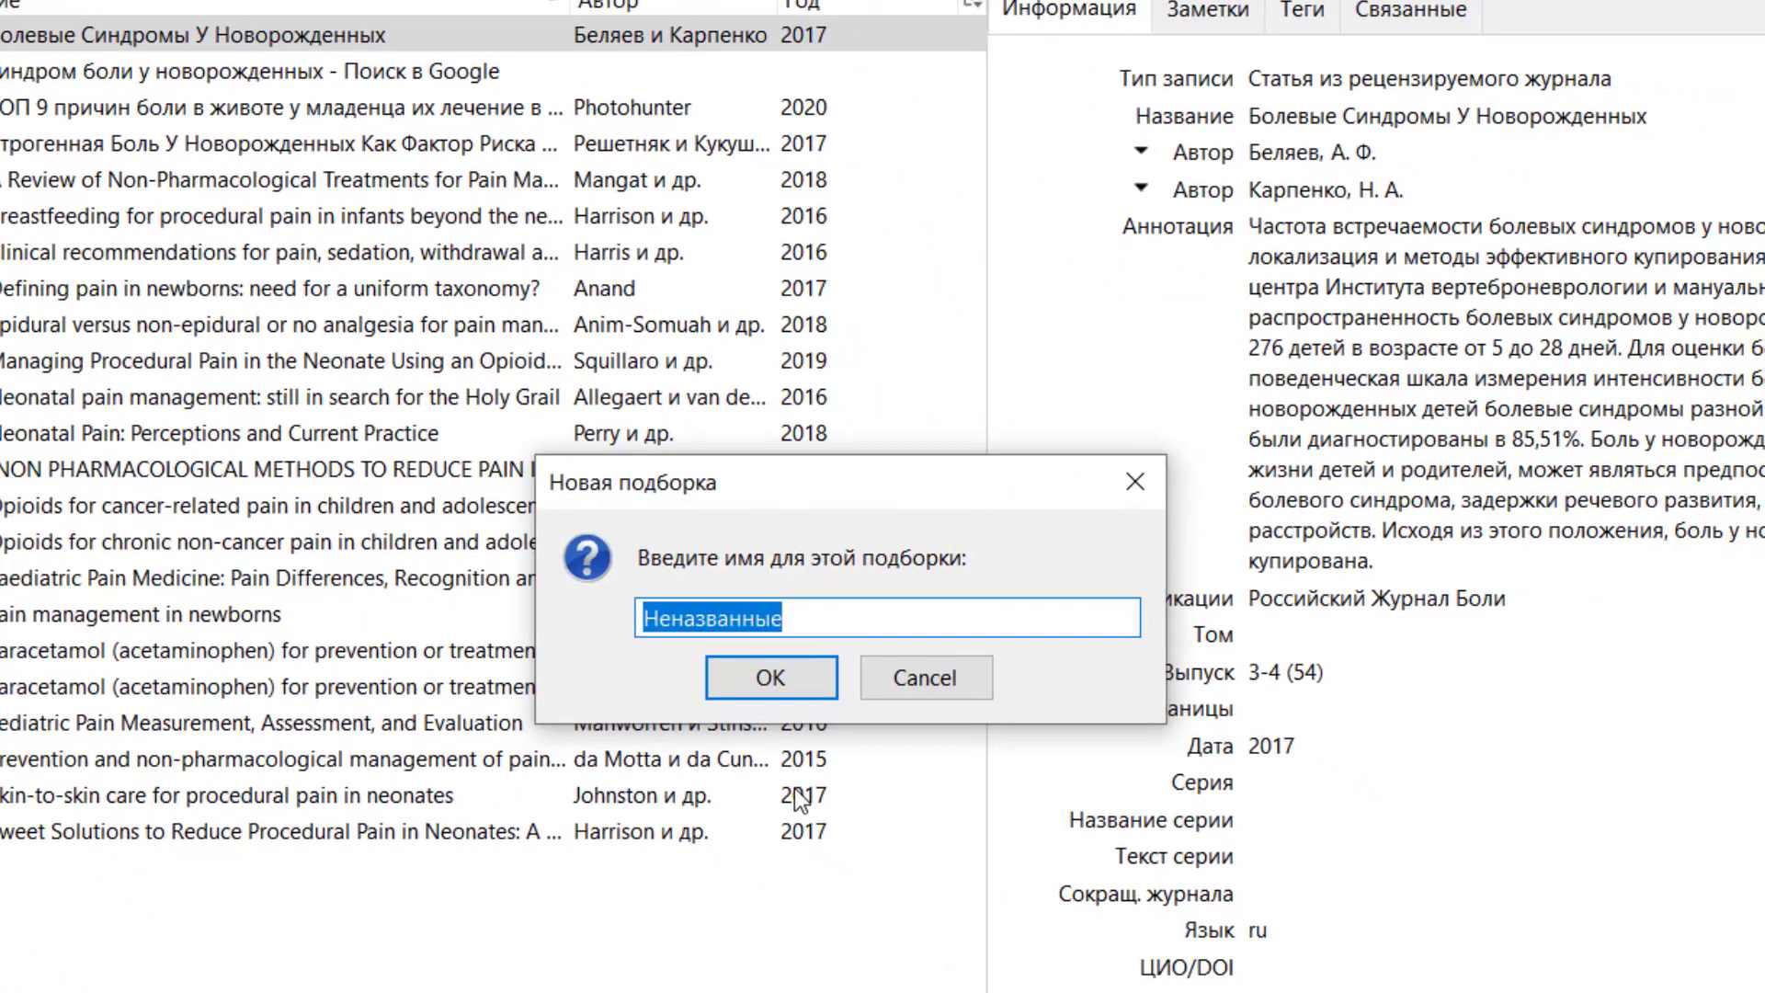
type("J")
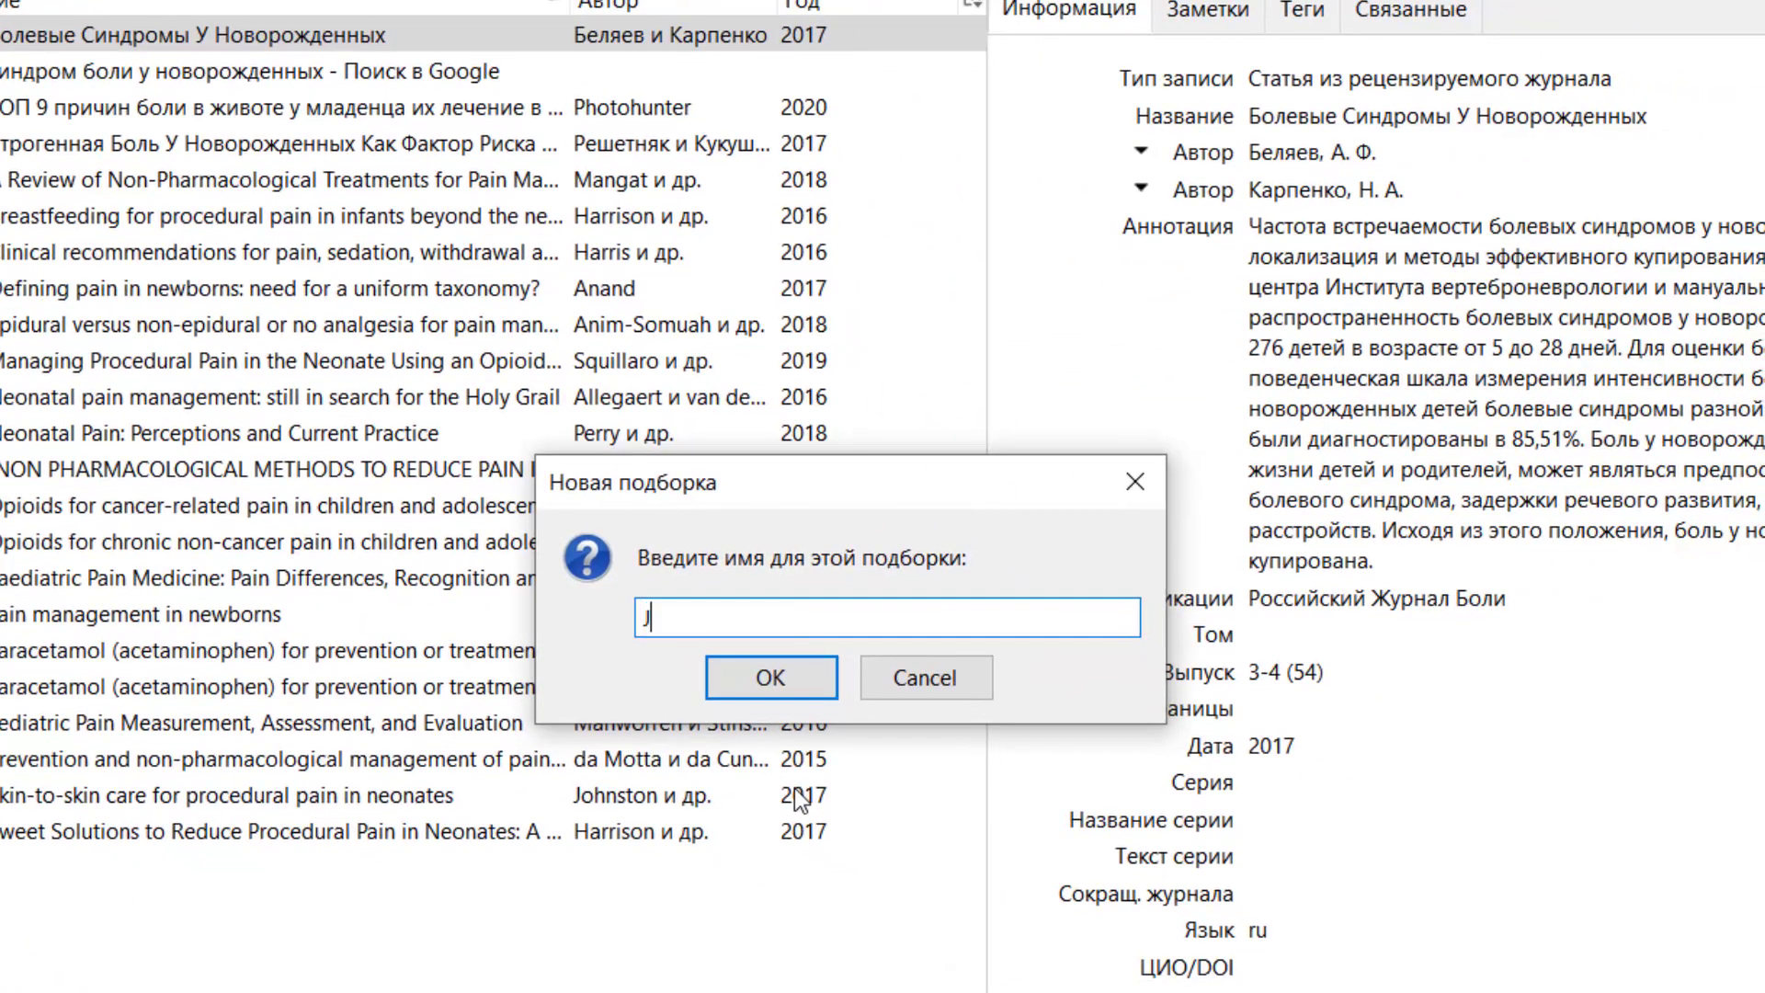
type("Klby jkbyhfy")
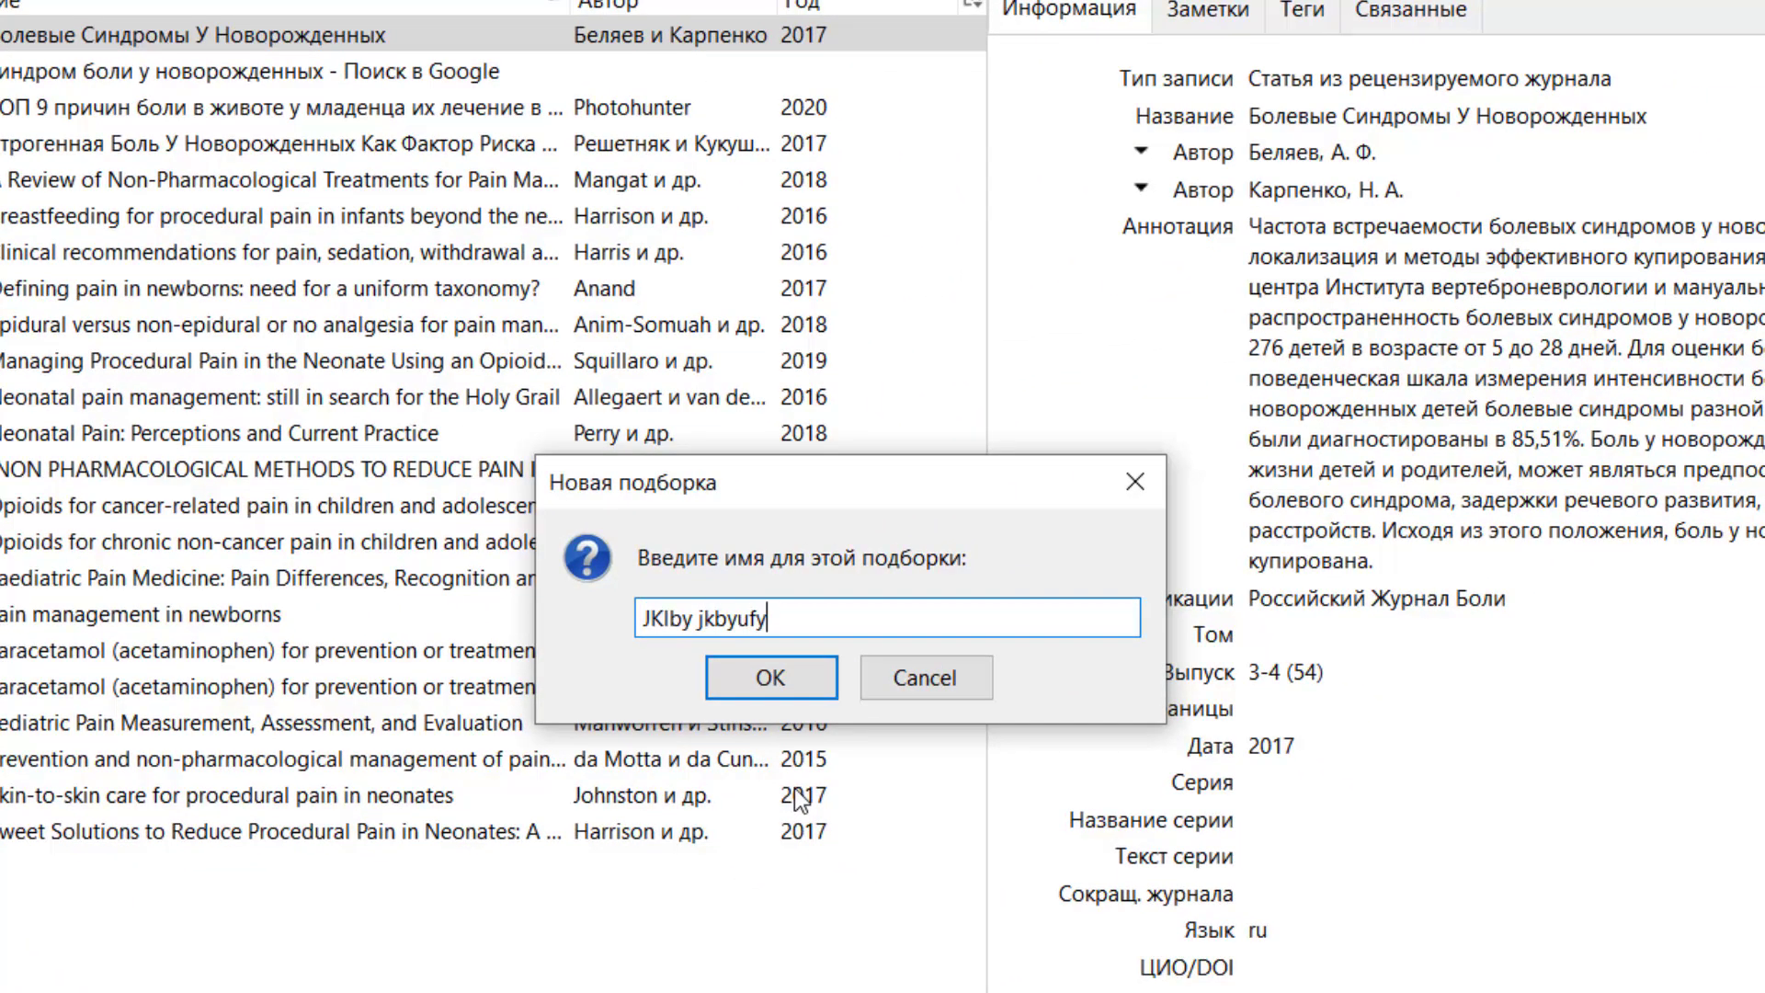
key("BackSpace")
key("BackSpace")
key("BackSpace")
key("BackSpace")
key("BackSpace")
key("BackSpace")
key("BackSpace")
key("BackSpace")
key("BackSpace")
key("BackSpace")
key("BackSpace")
key("BackSpace")
key("BackSpace")
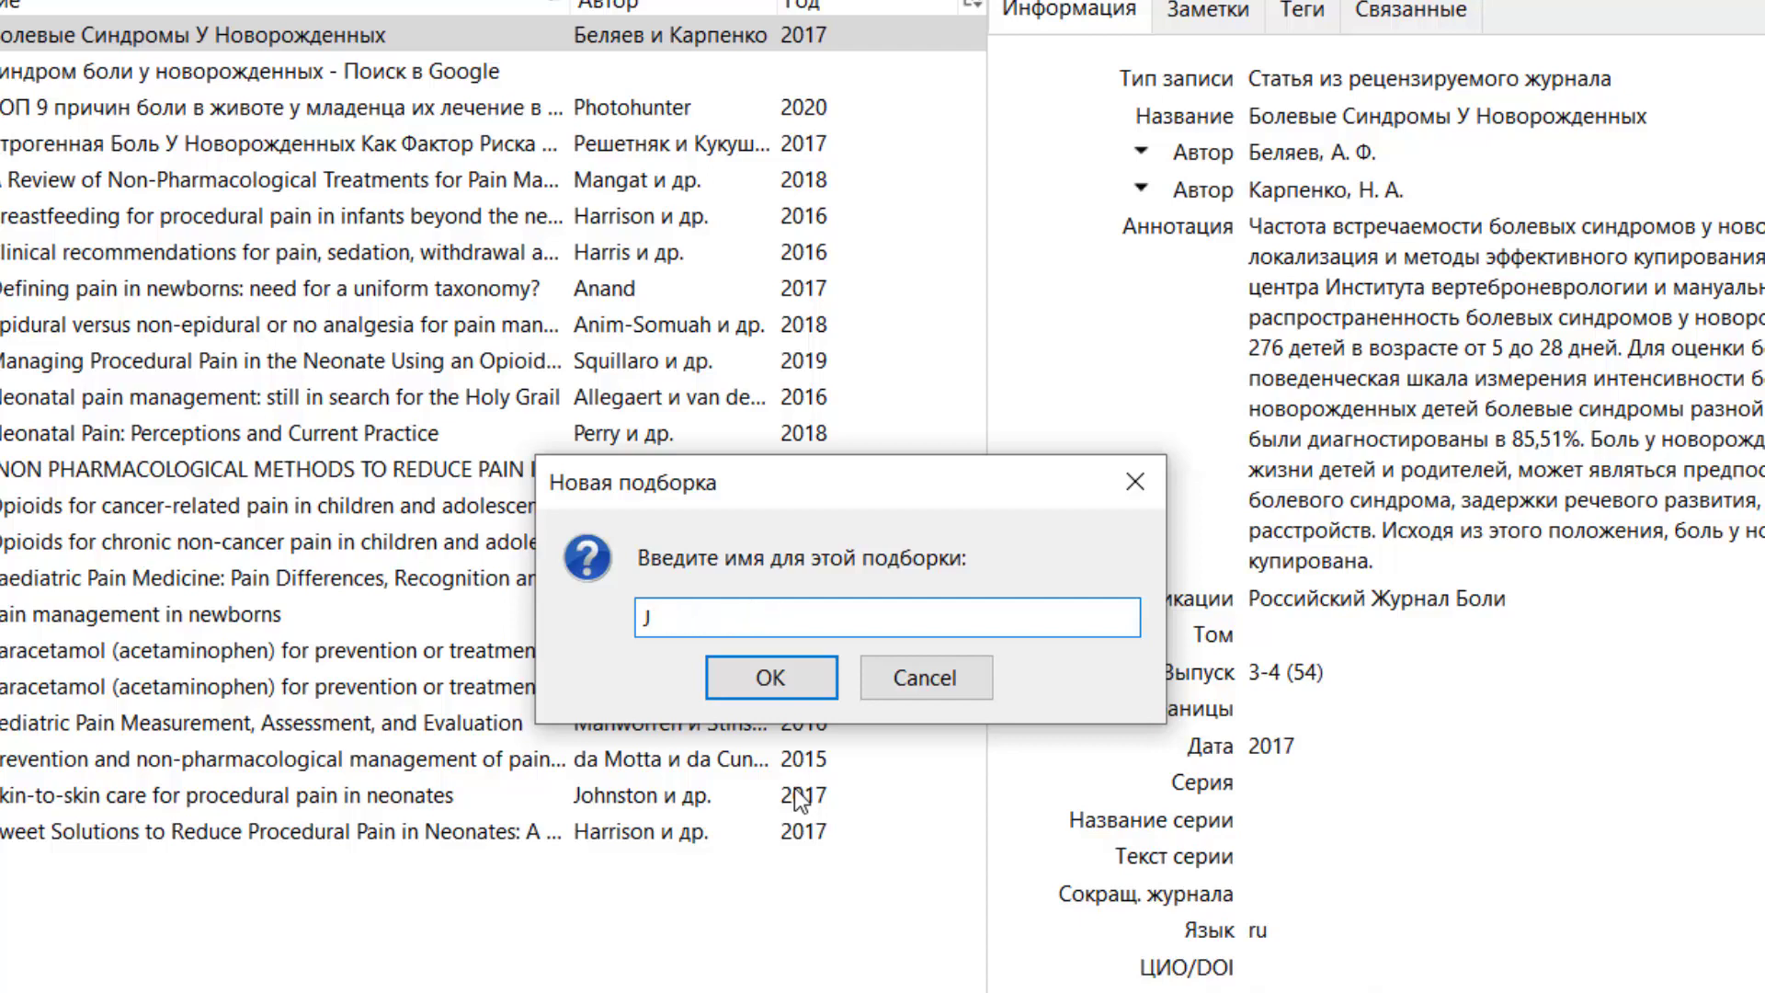
type("Олдин олинган ")
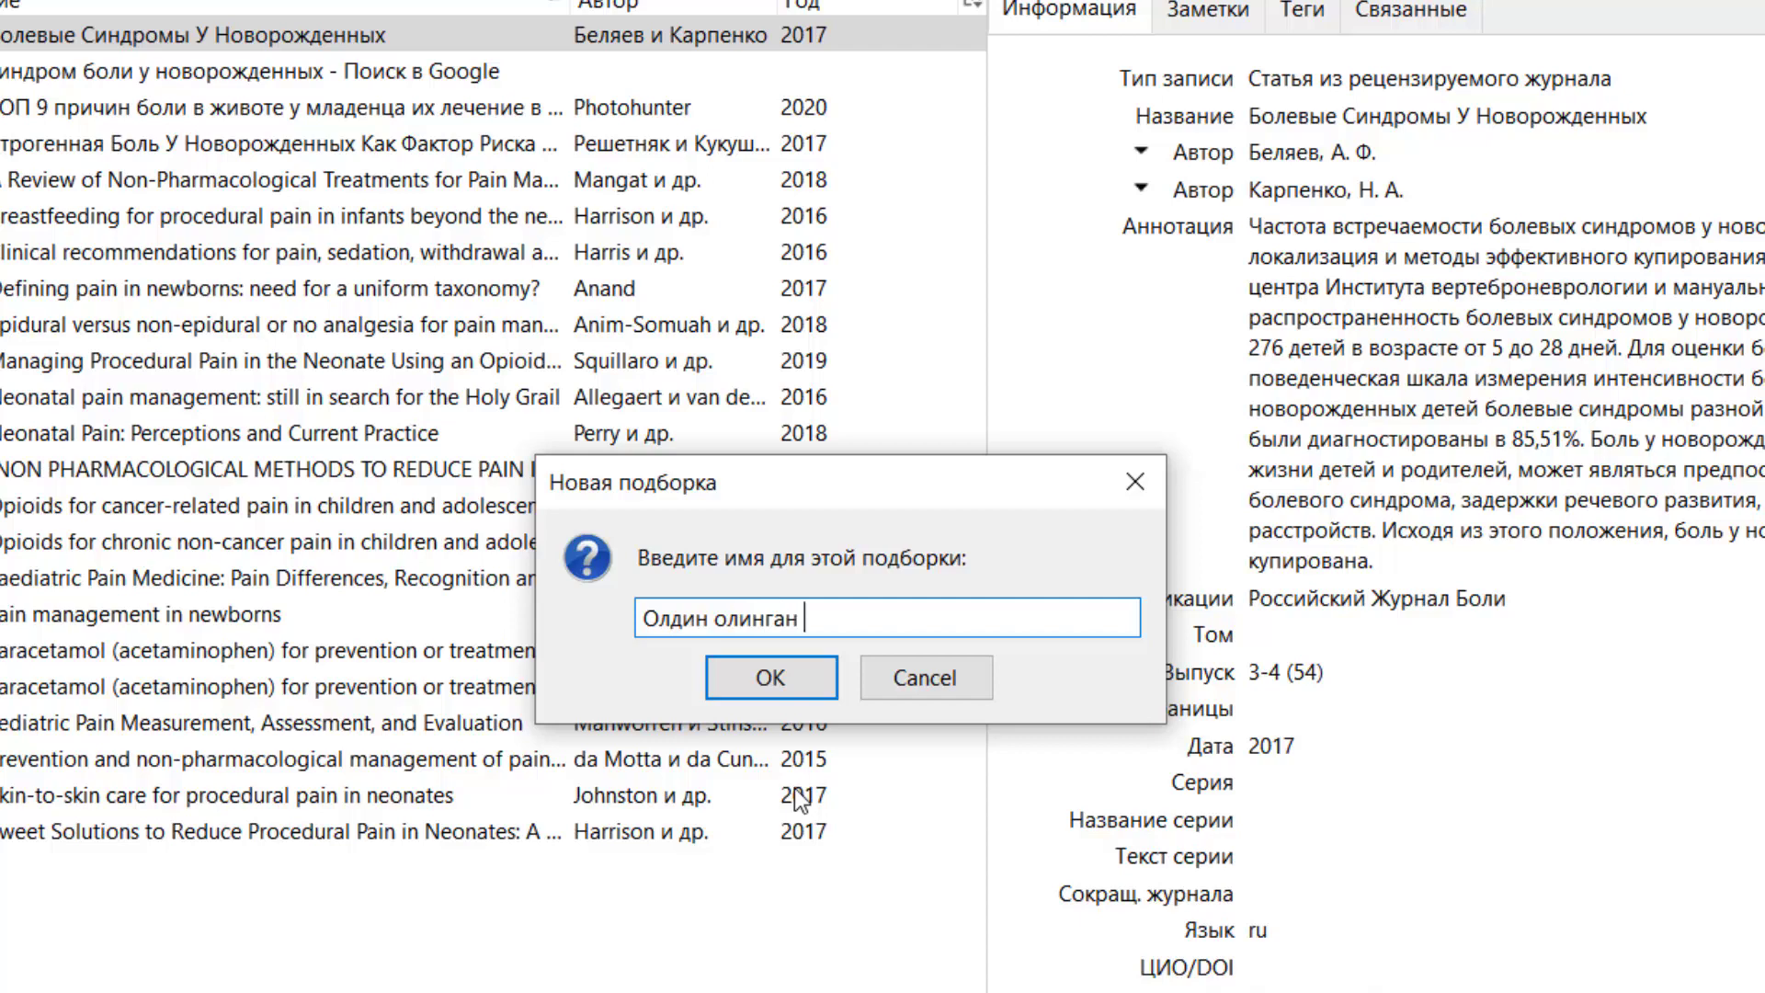
type("материаллар")
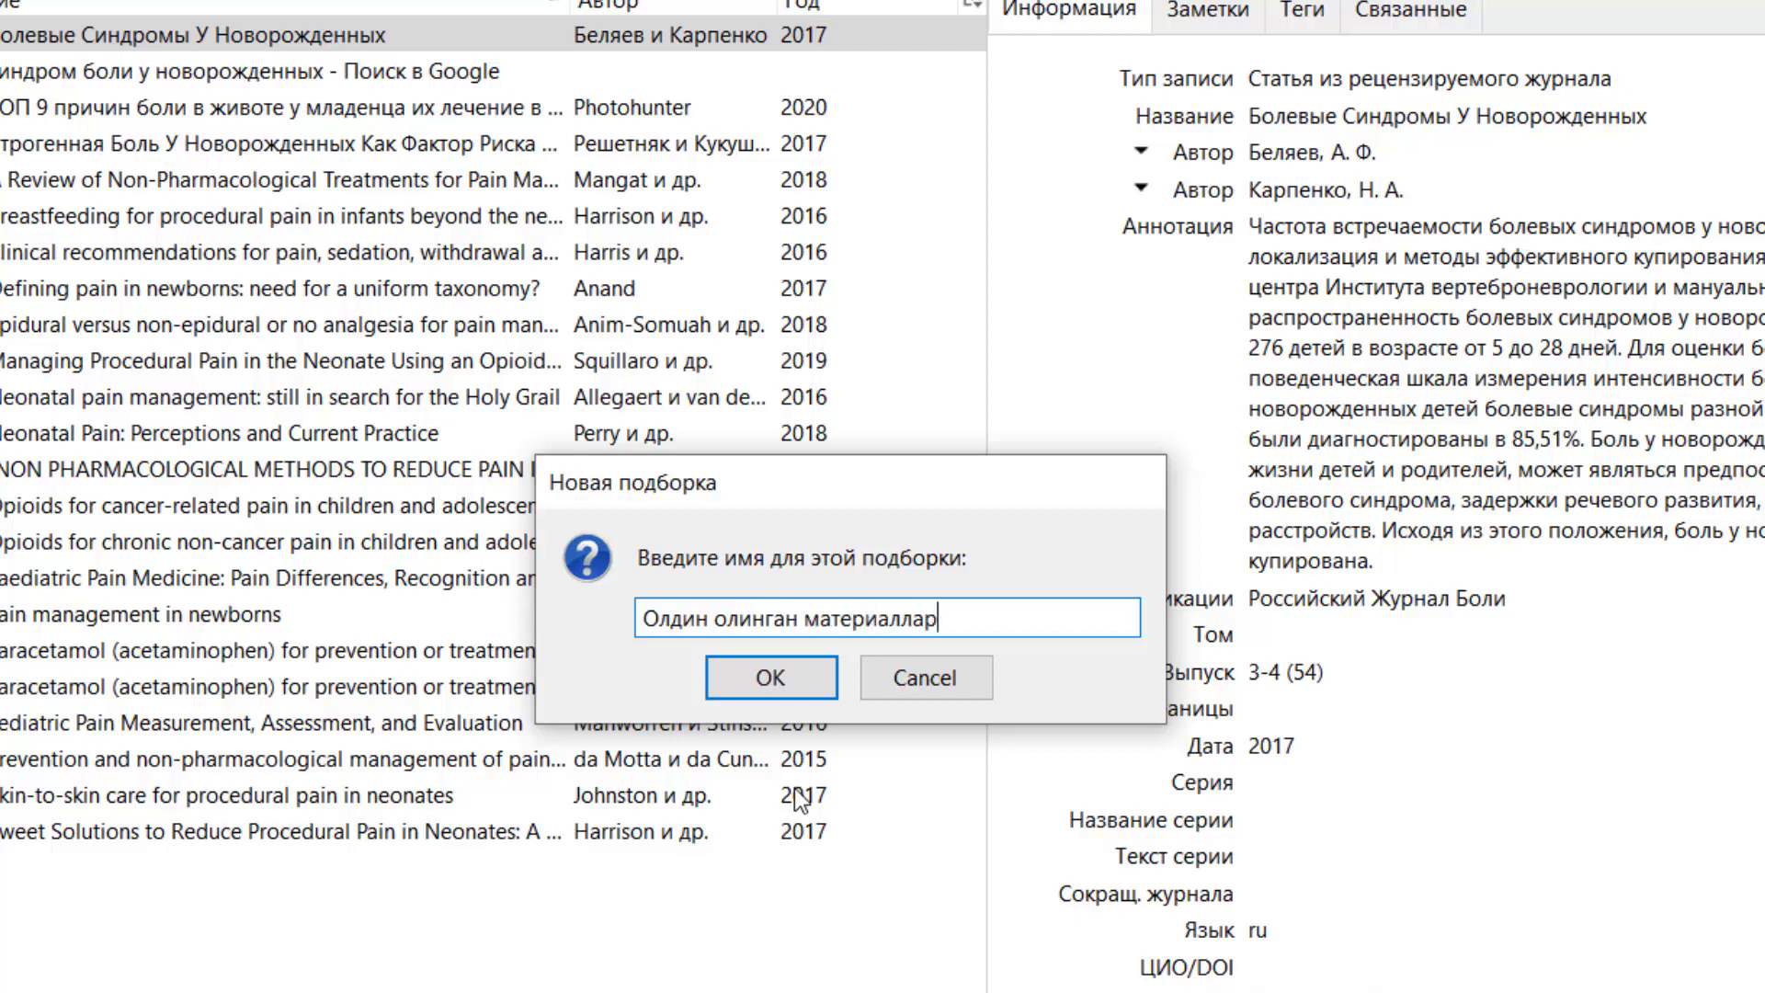
key("Return")
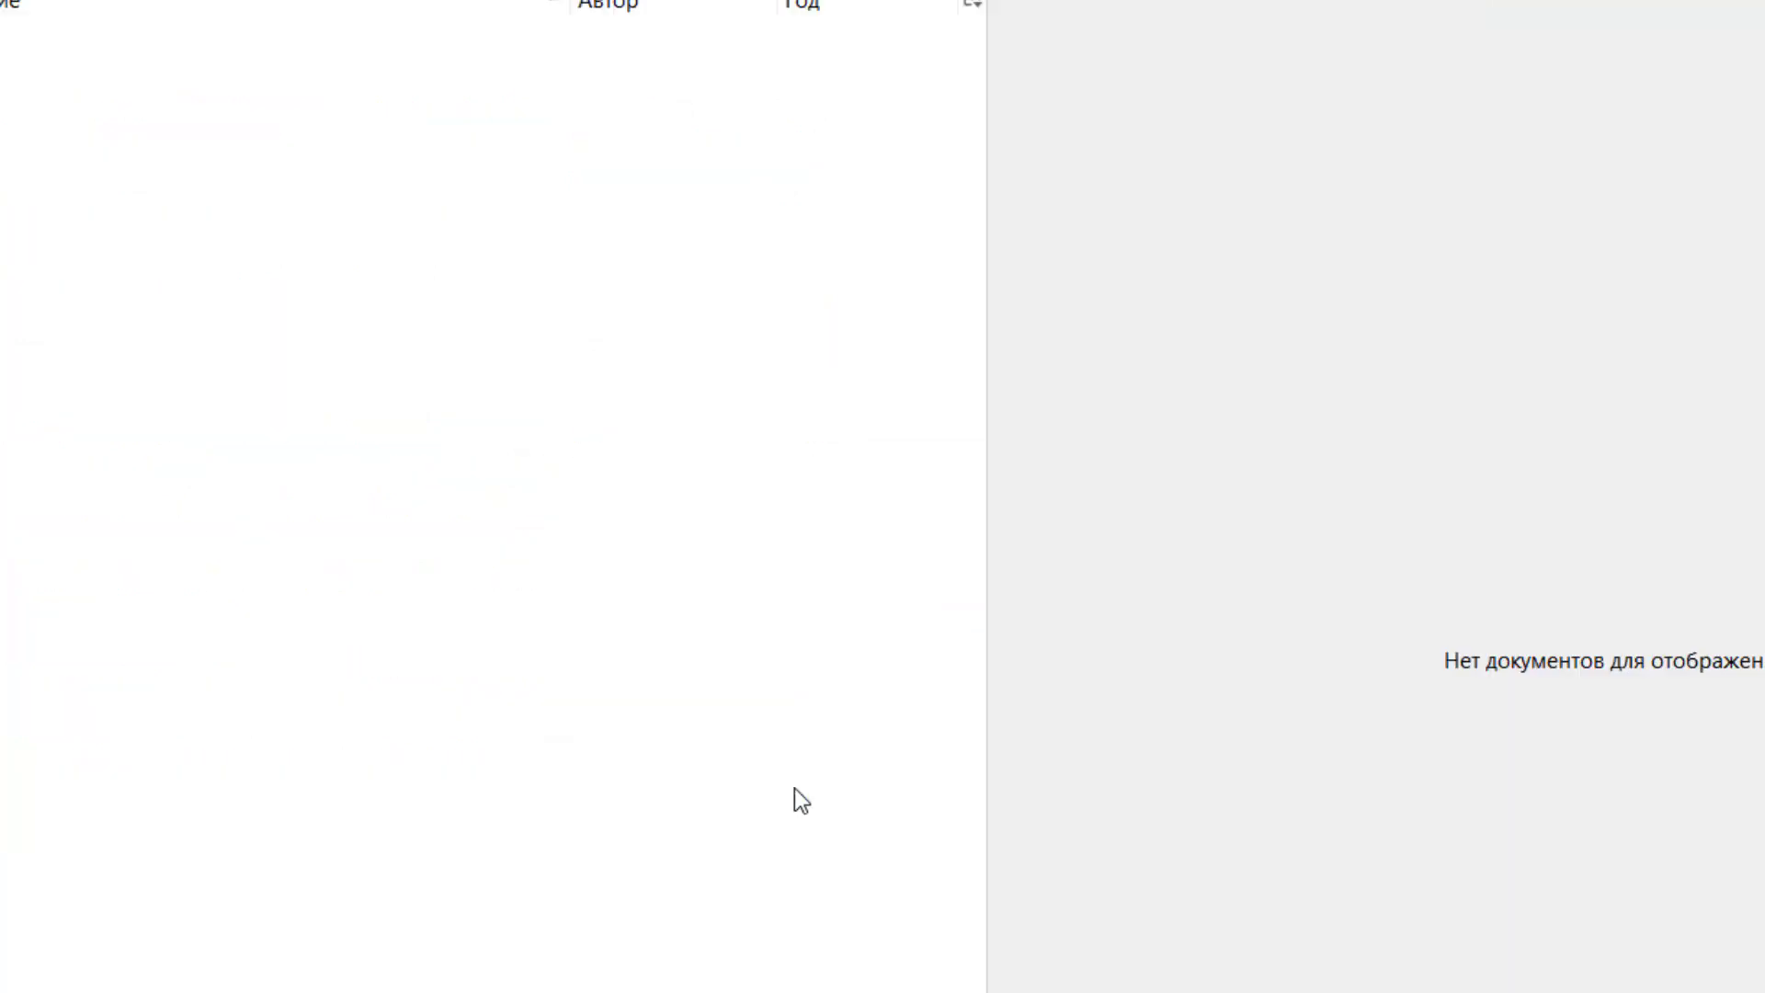
Place Zotero beside Explorer and drag the 24 selected PDFs into the new collection.
left_click(288, 36)
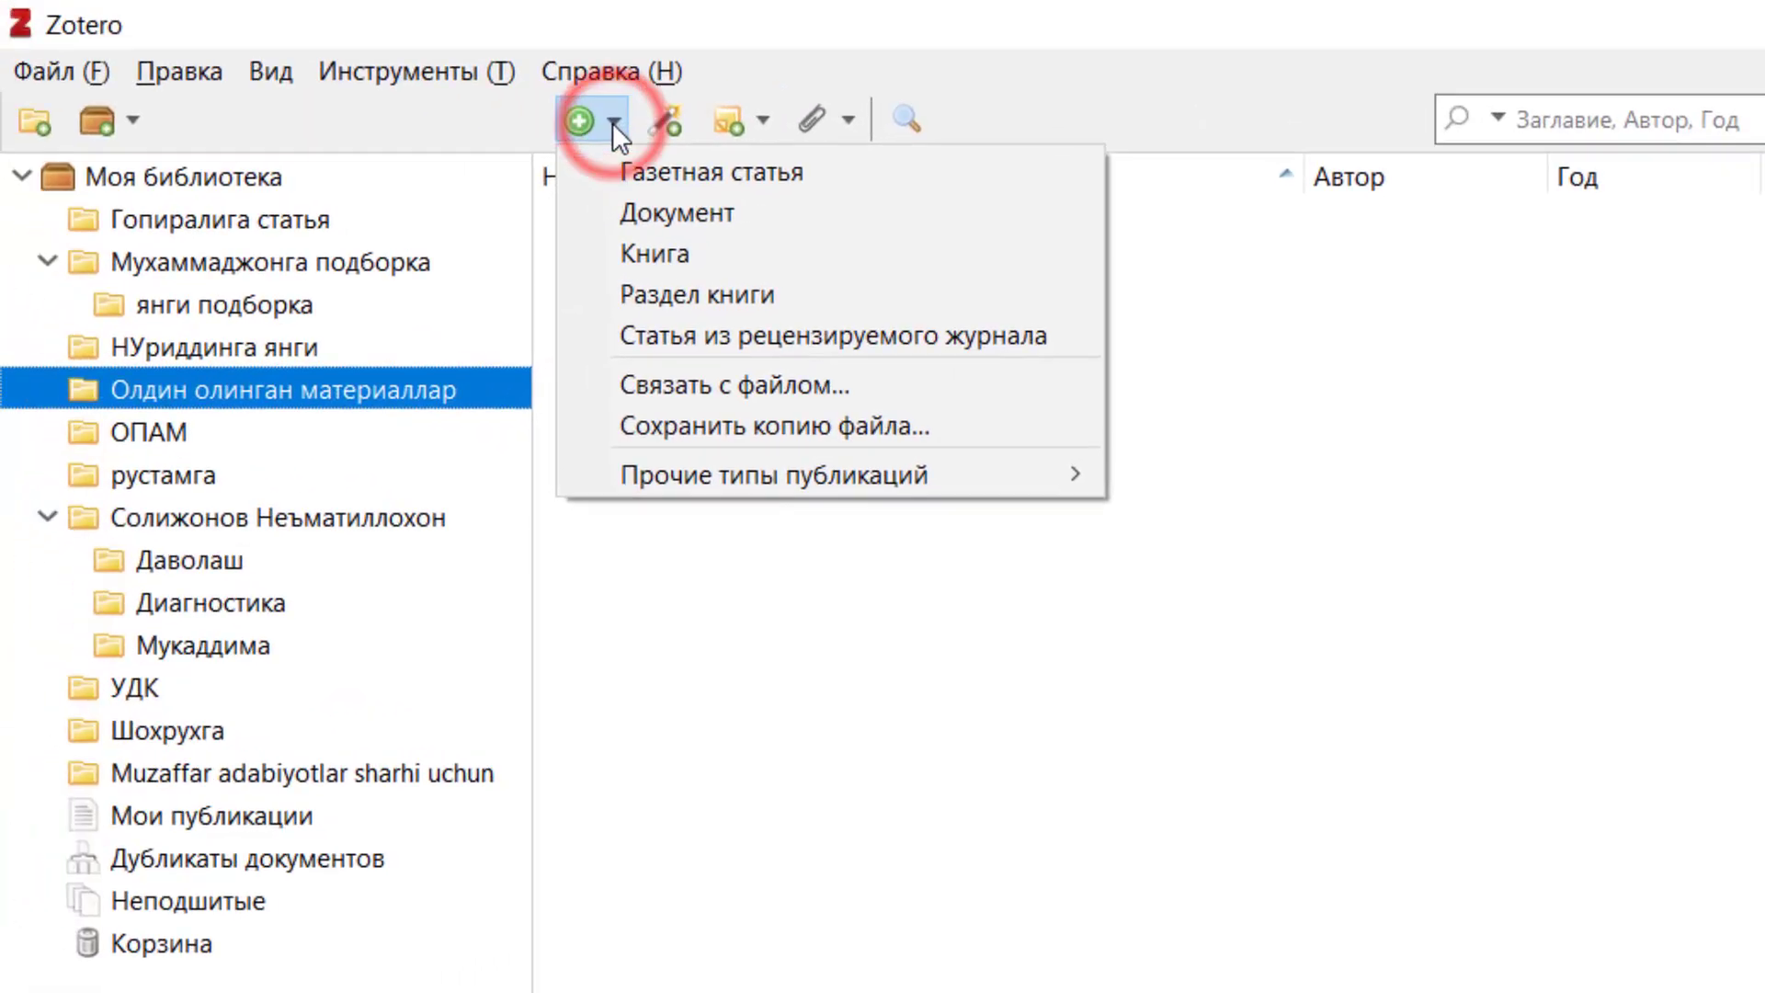
left_click_drag(1134, 19, 1134, 107)
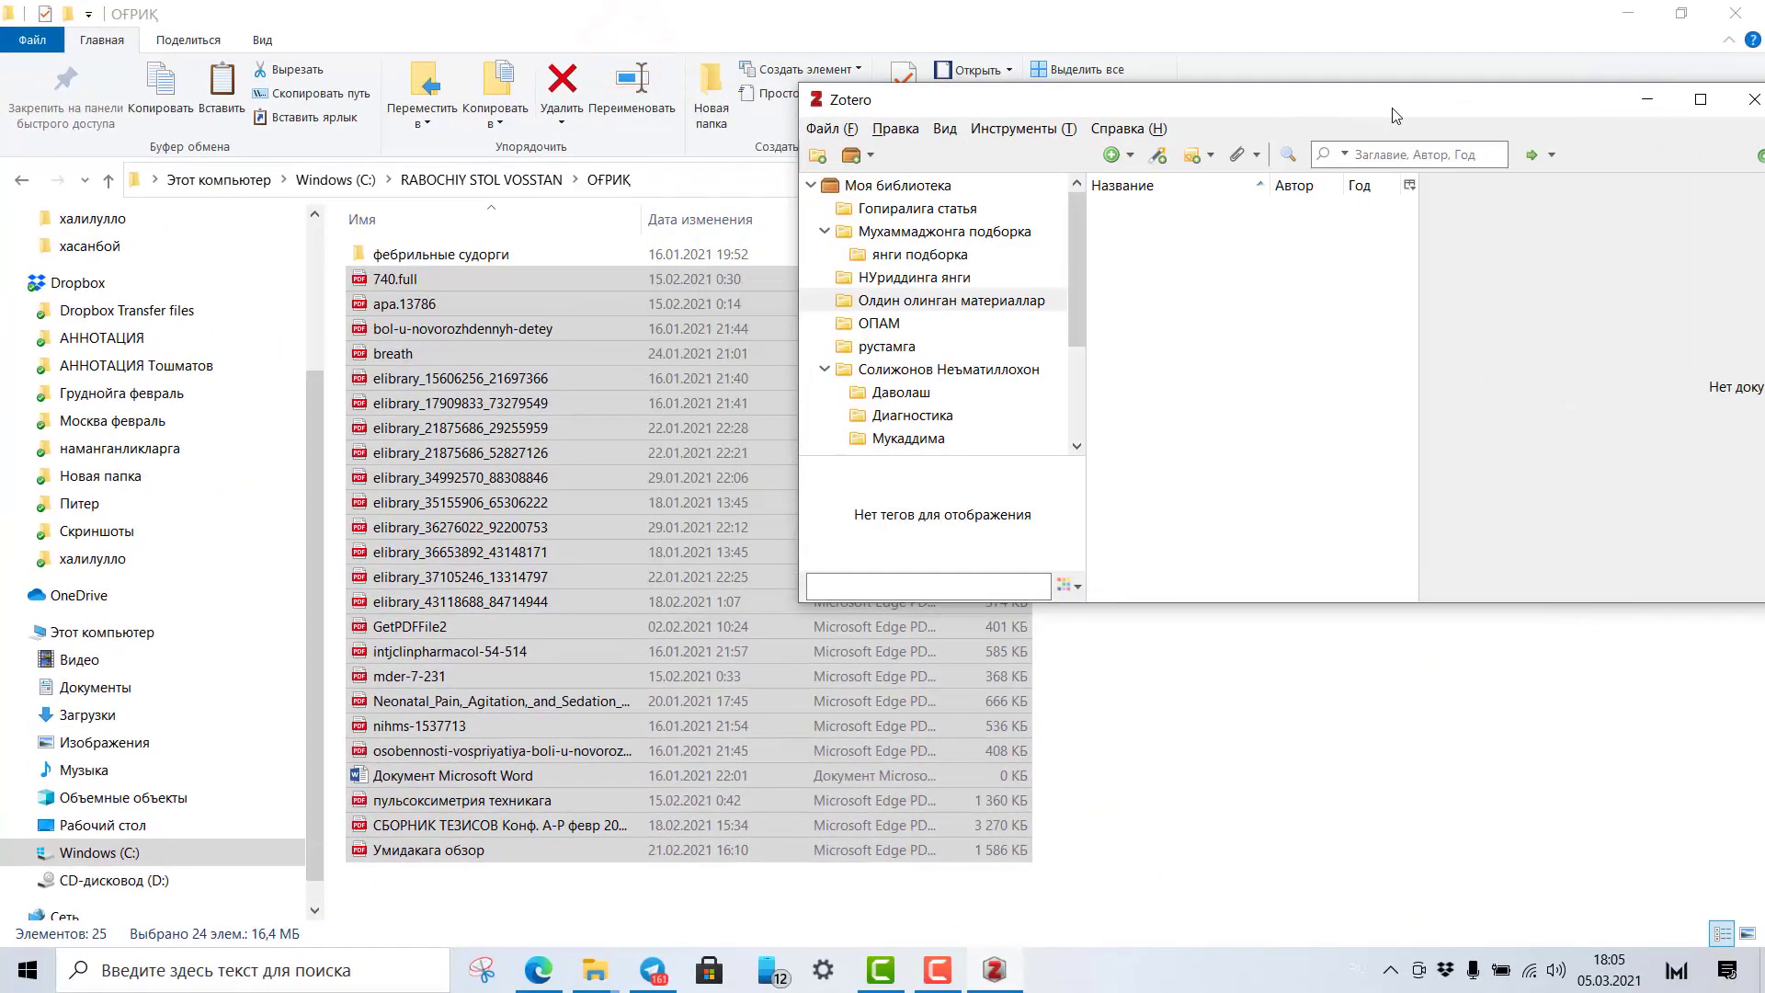
left_click_drag(1379, 119, 1293, 66)
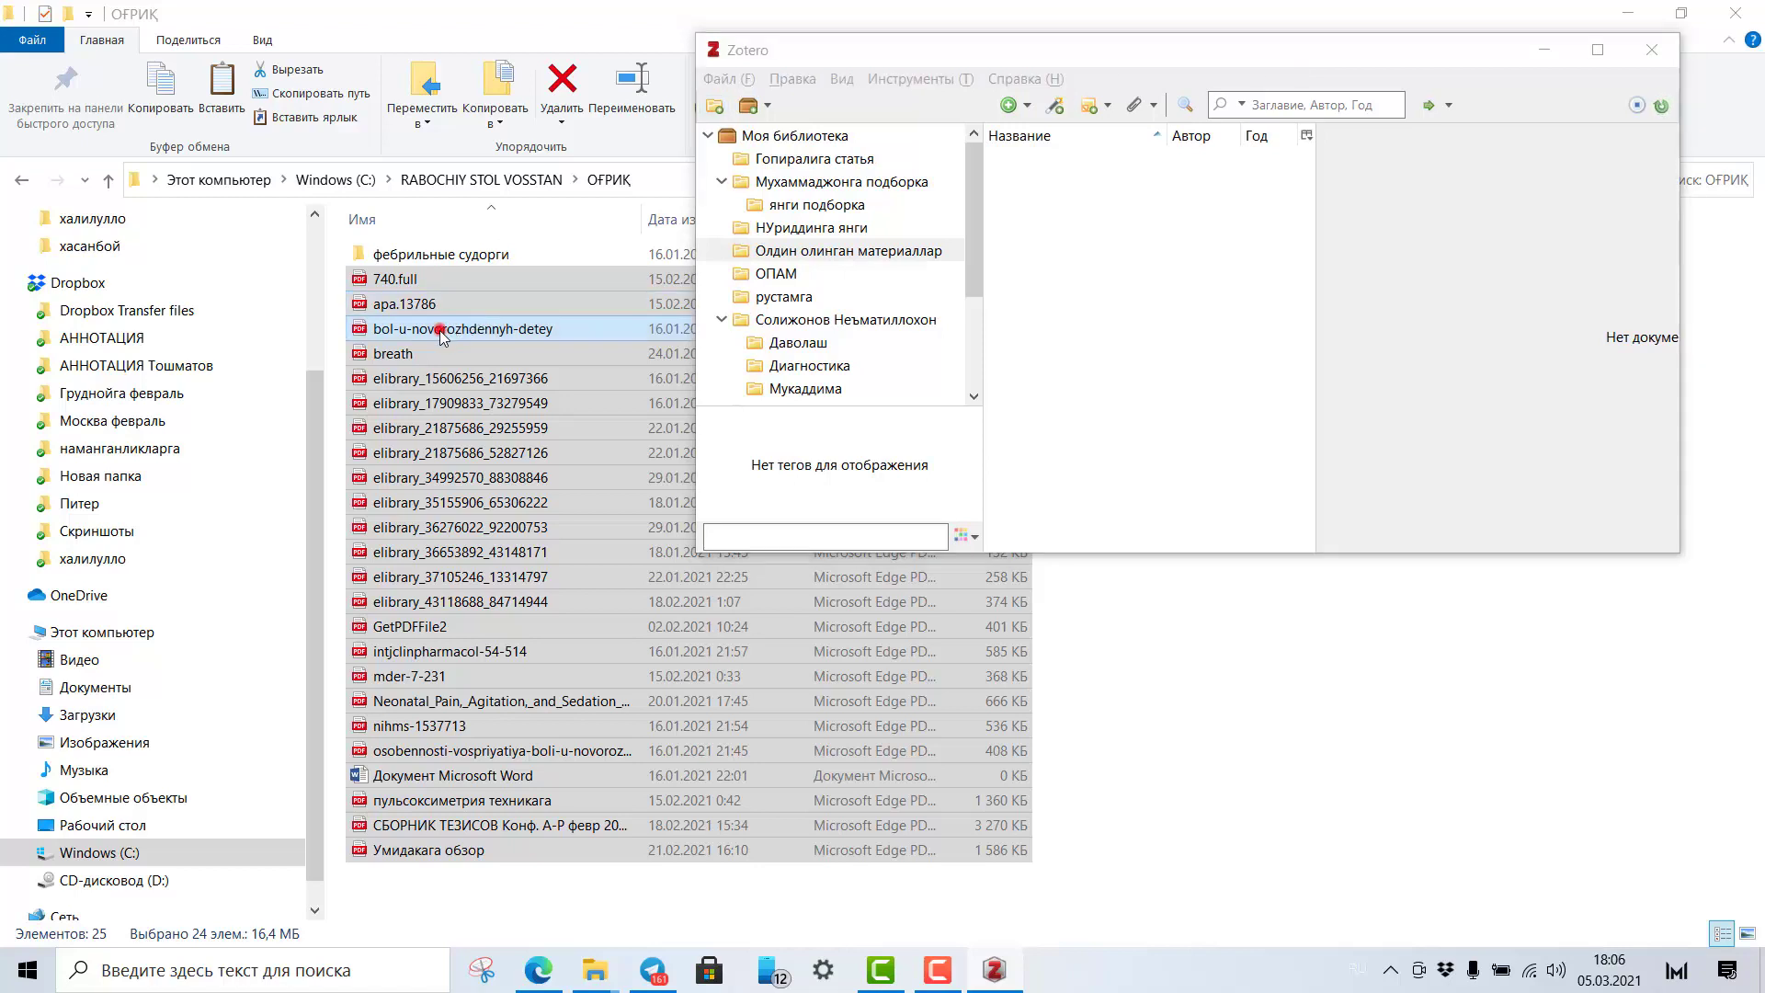
left_click_drag(448, 331, 1107, 297)
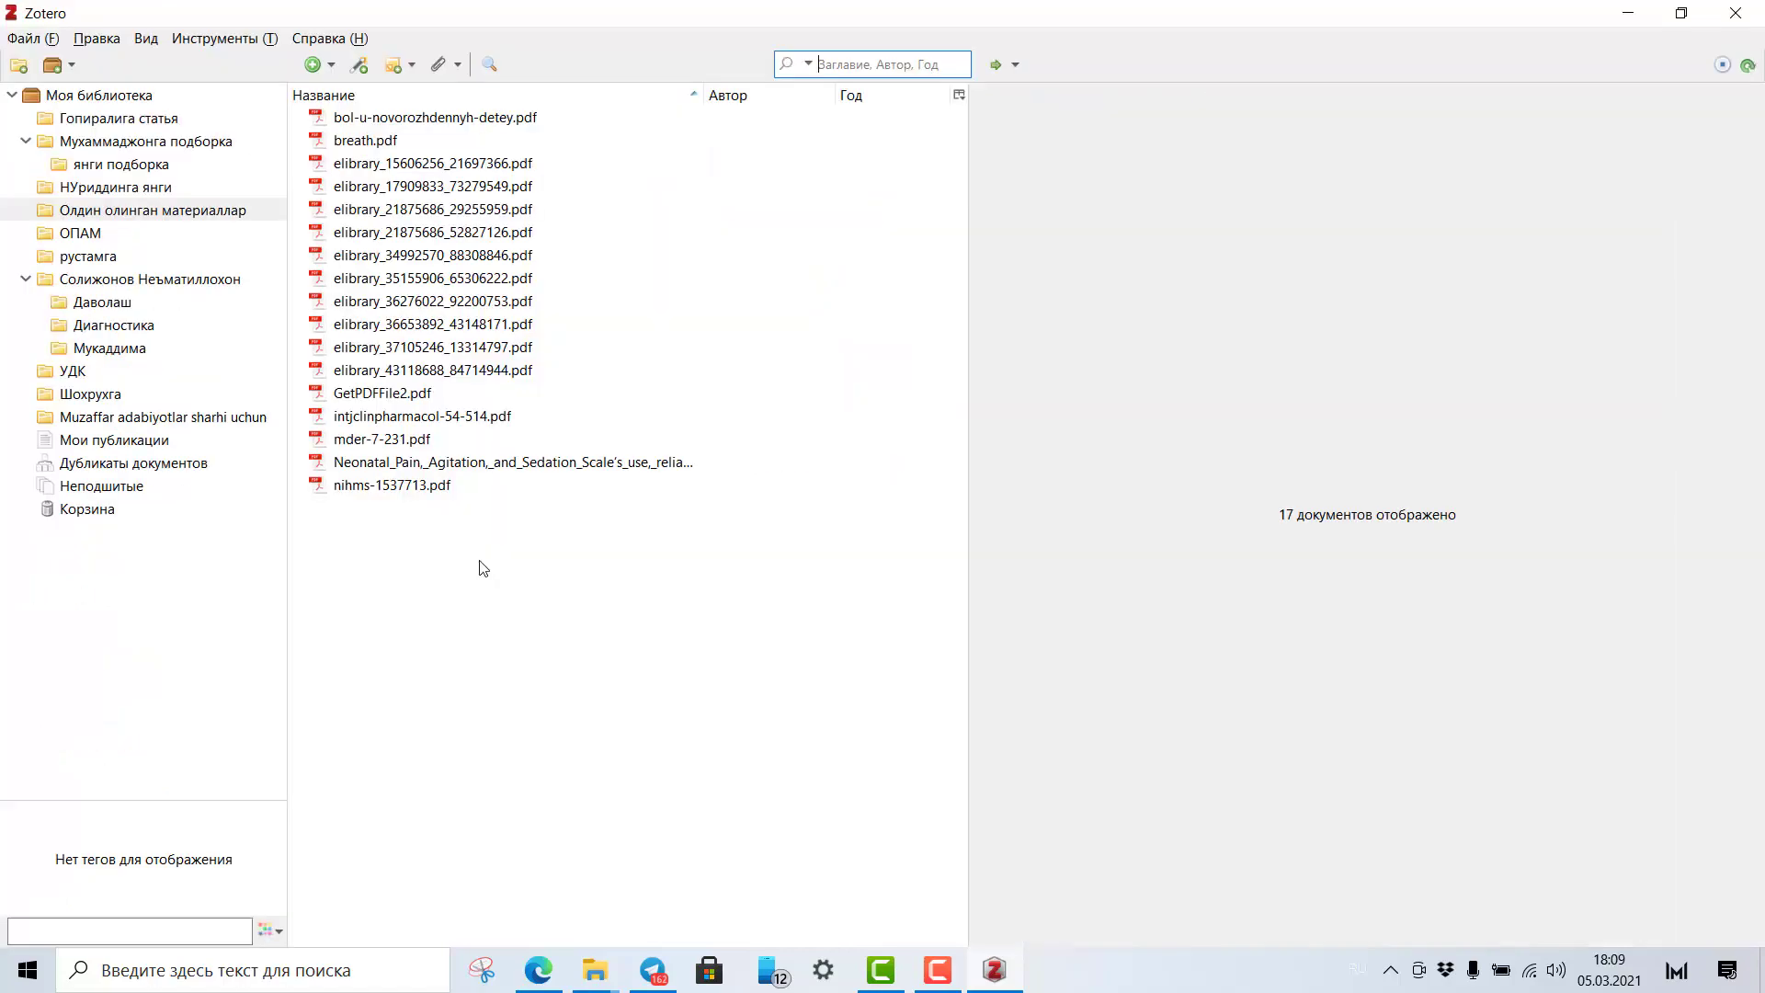
Review the imported PDFs, such as breath.pdf and the elibrary files, in Олдин олинган материаллар.
left_click(478, 561)
left_click(79, 211)
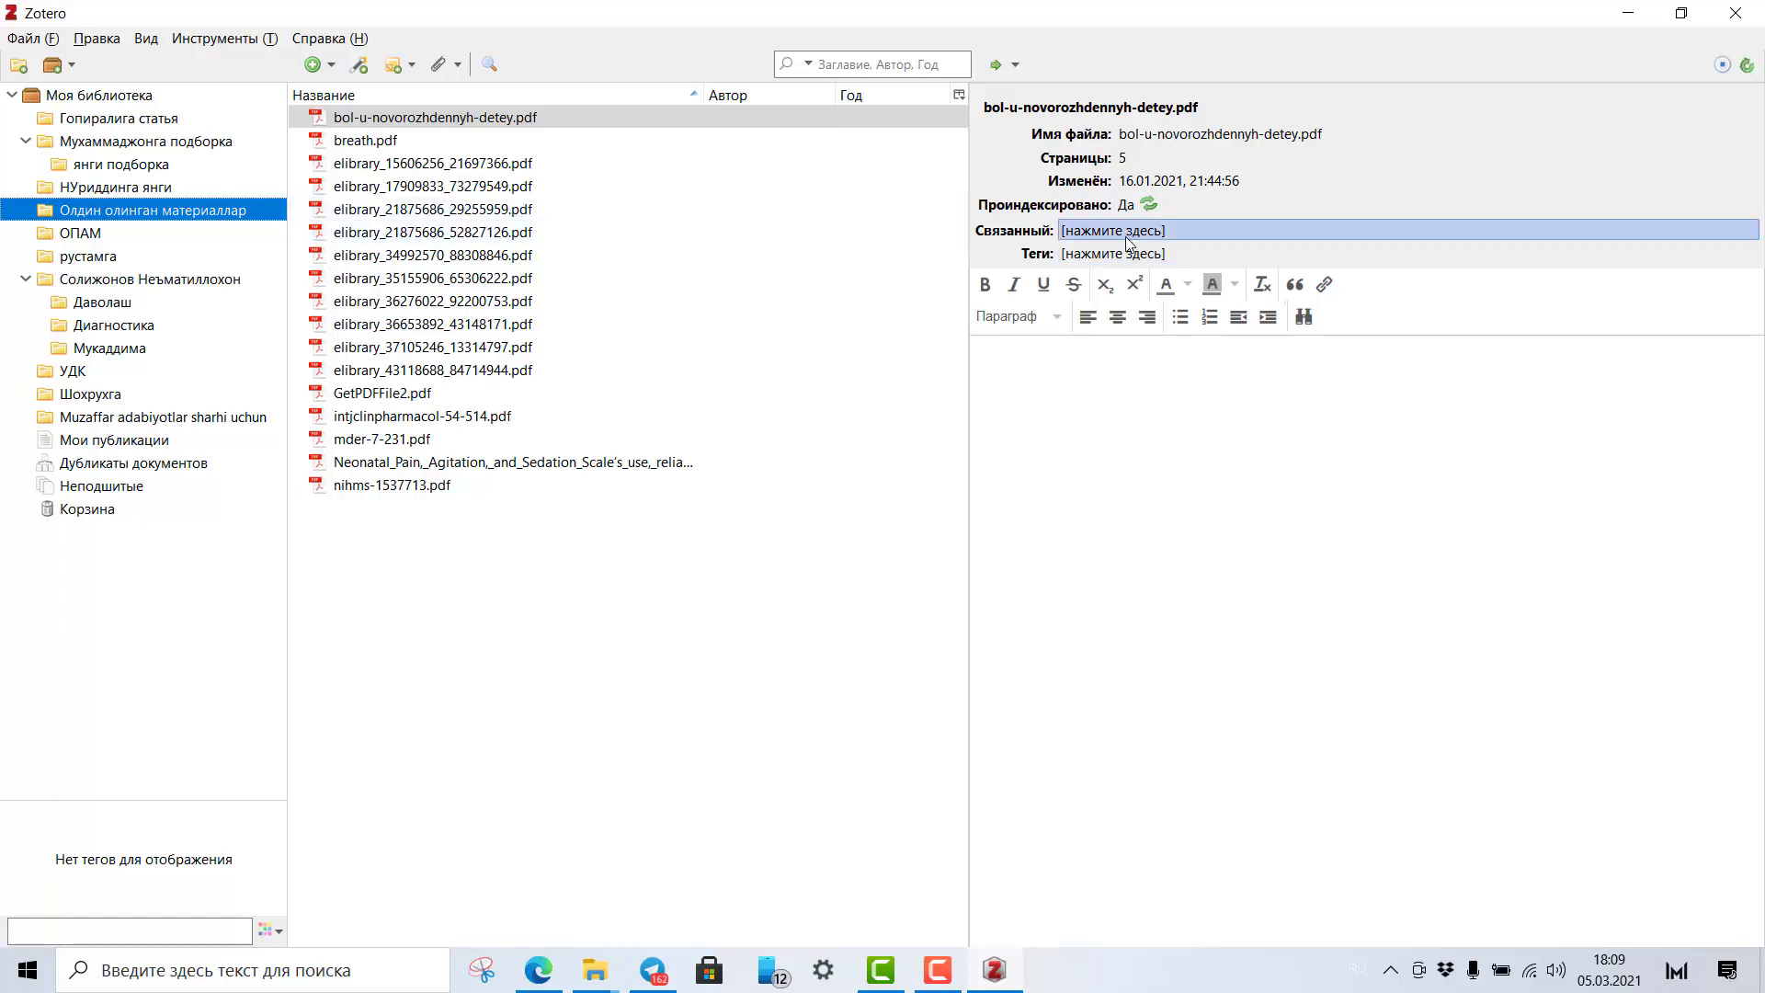
left_click(384, 123)
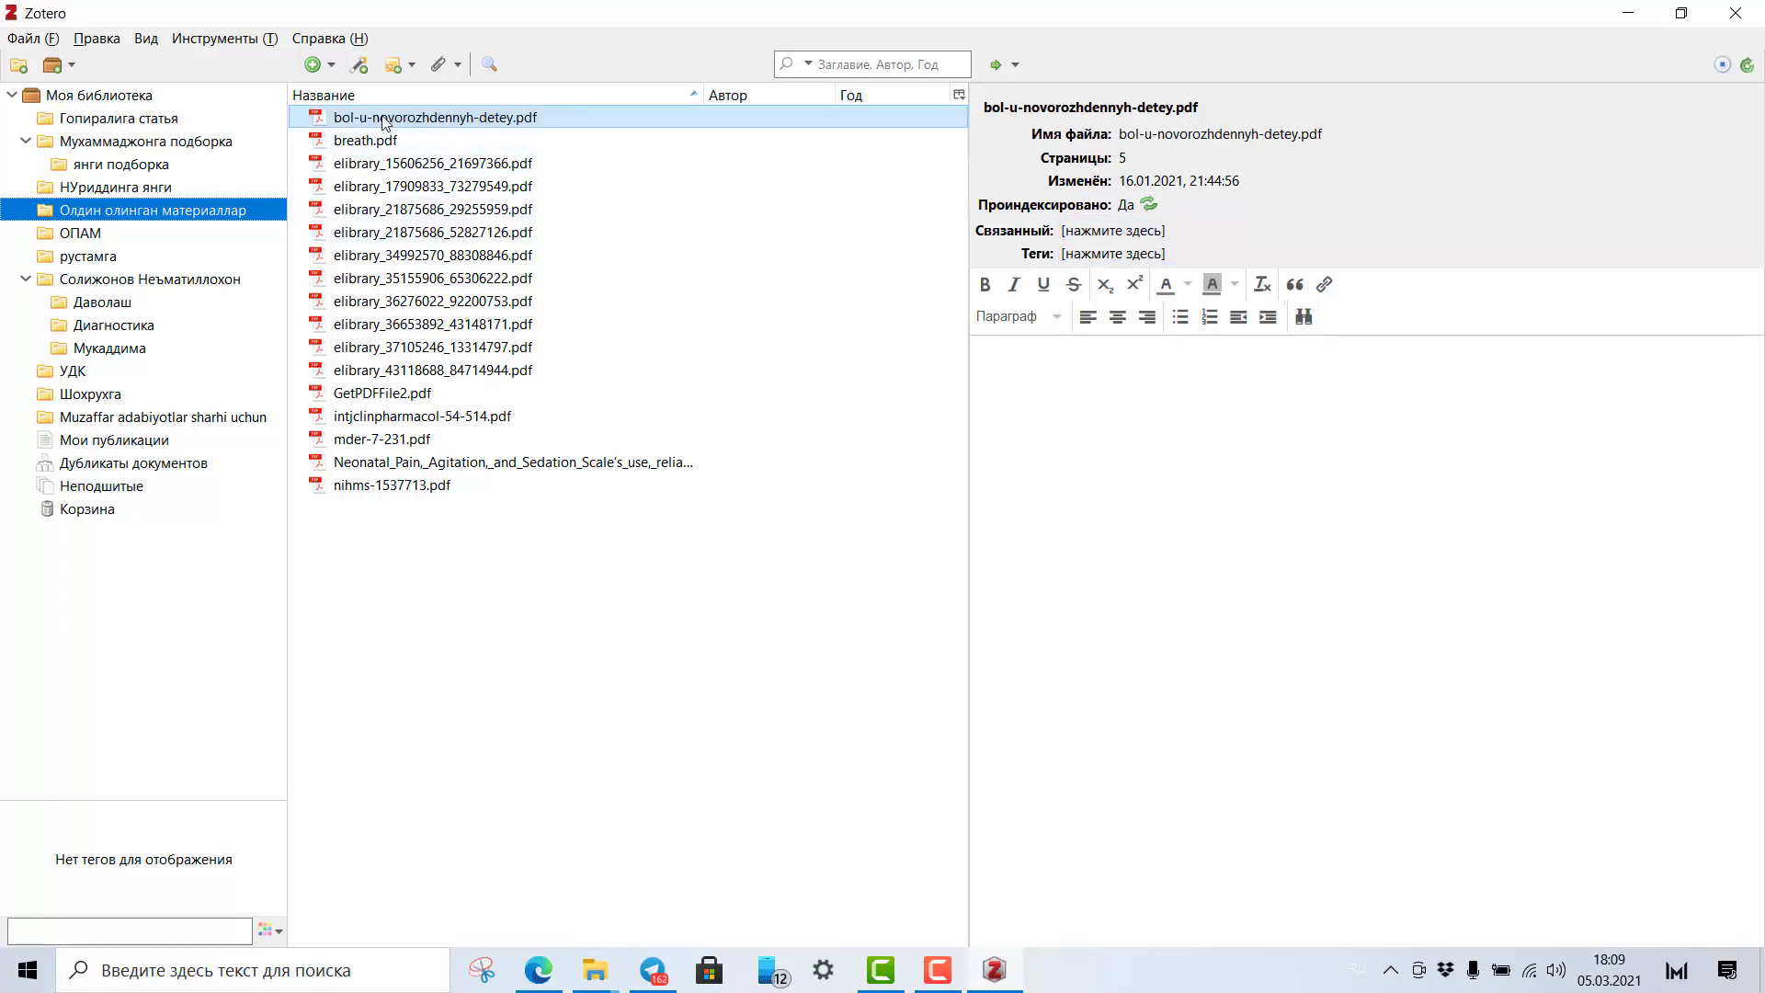
left_click(366, 143)
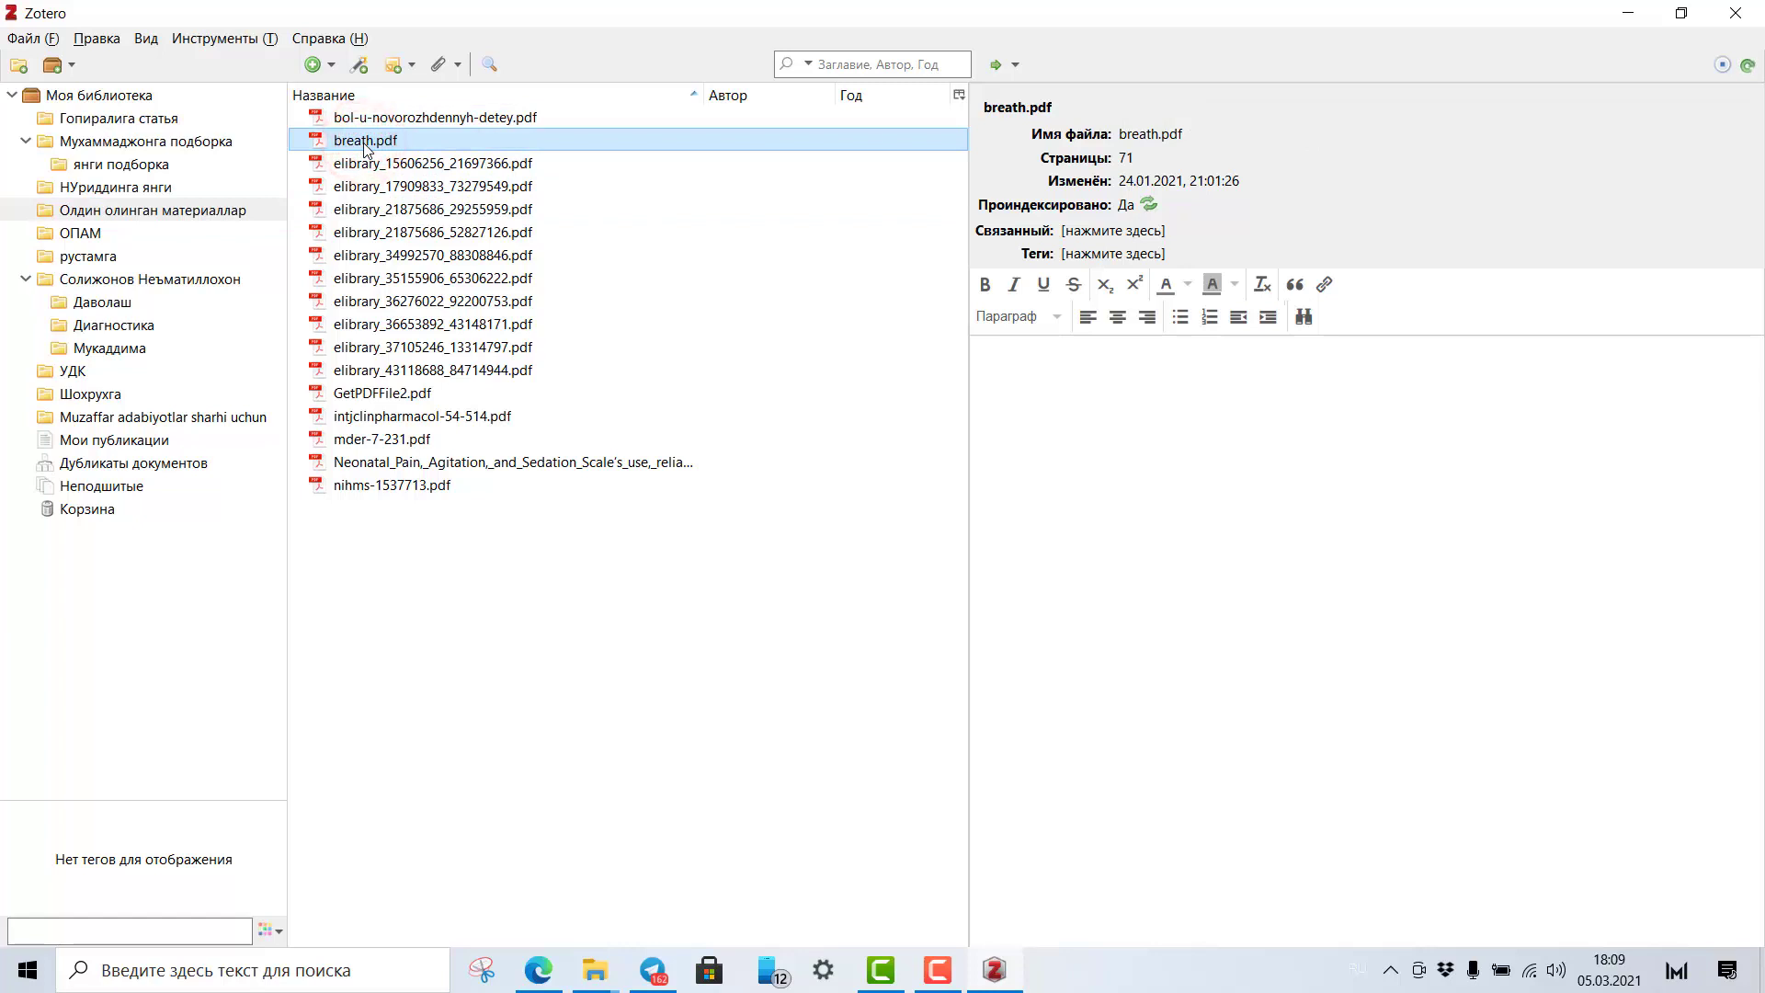
left_click(363, 164)
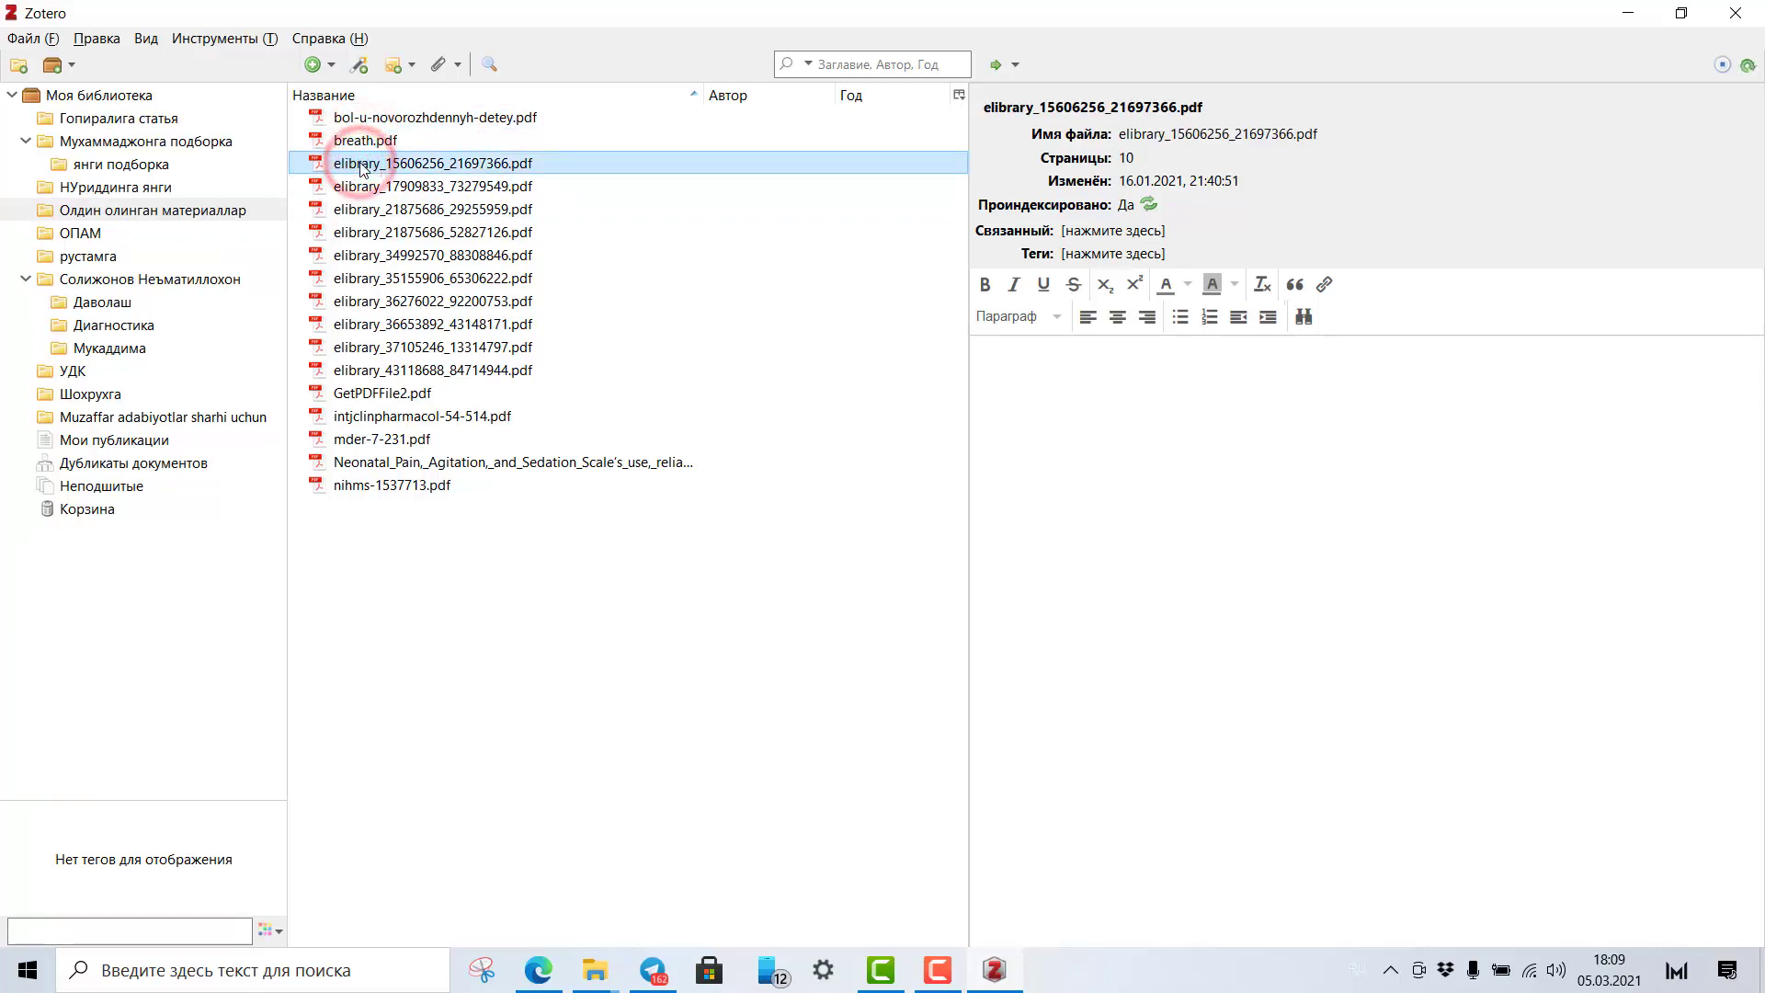
left_click(364, 188)
left_click(366, 233)
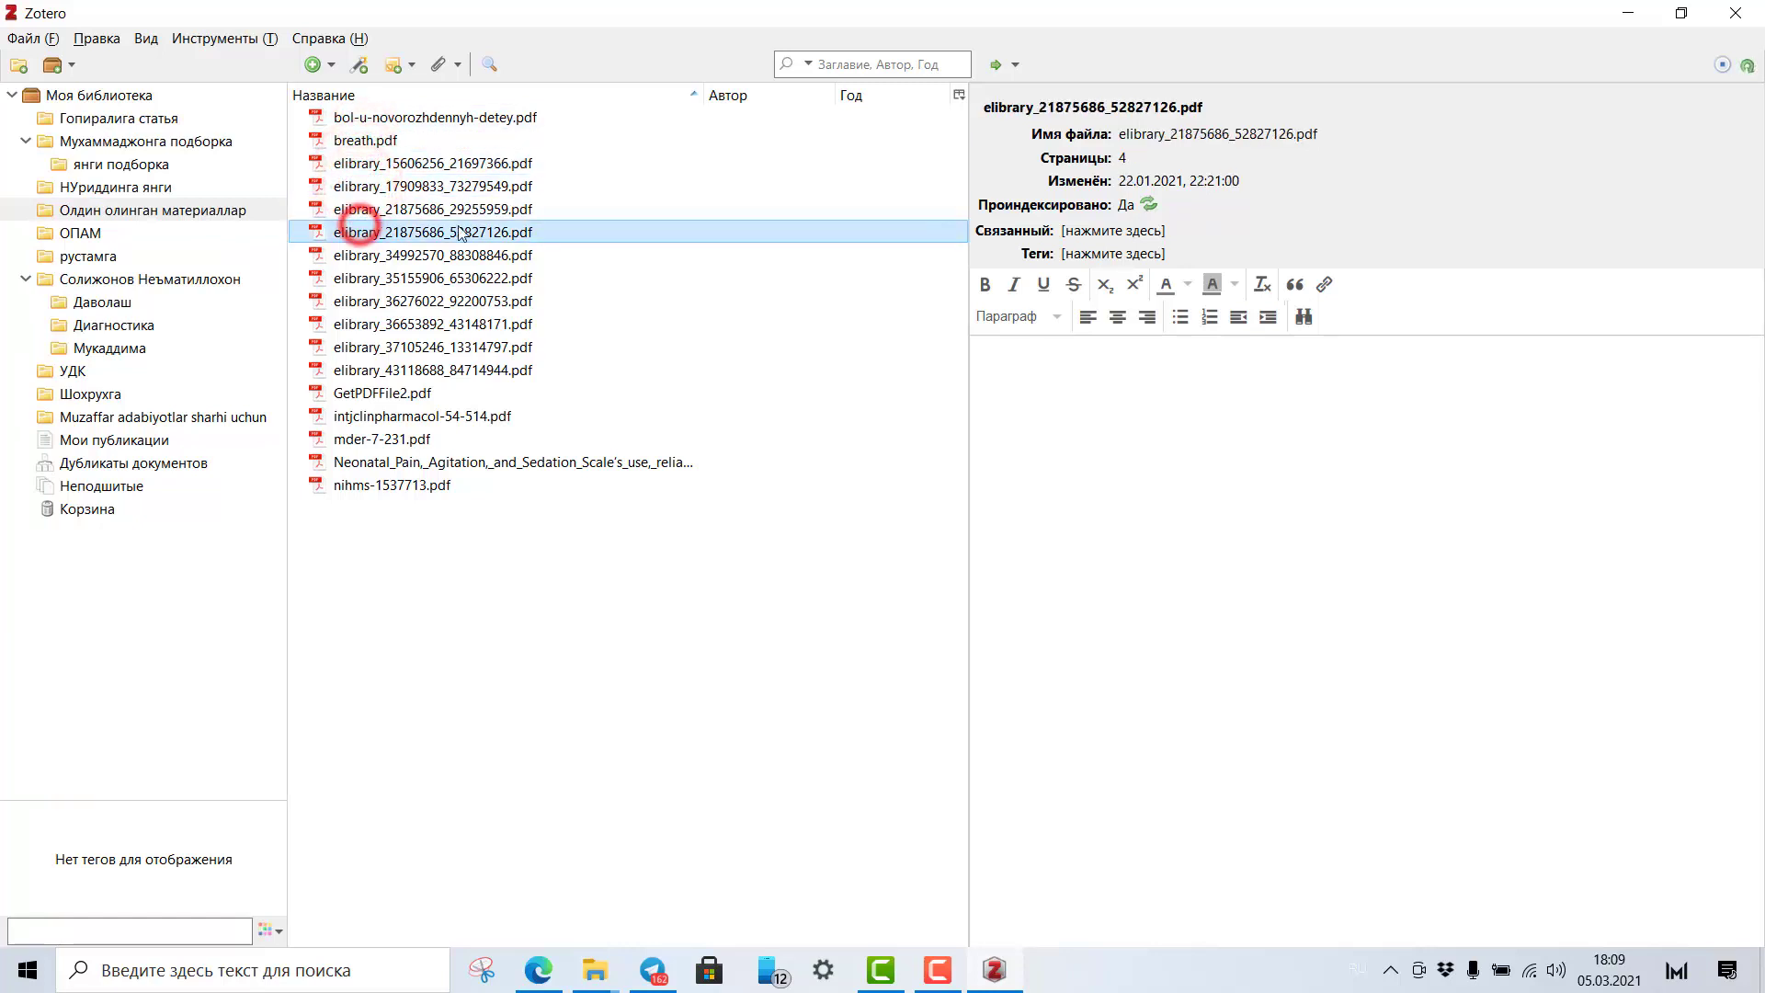
left_click(423, 118)
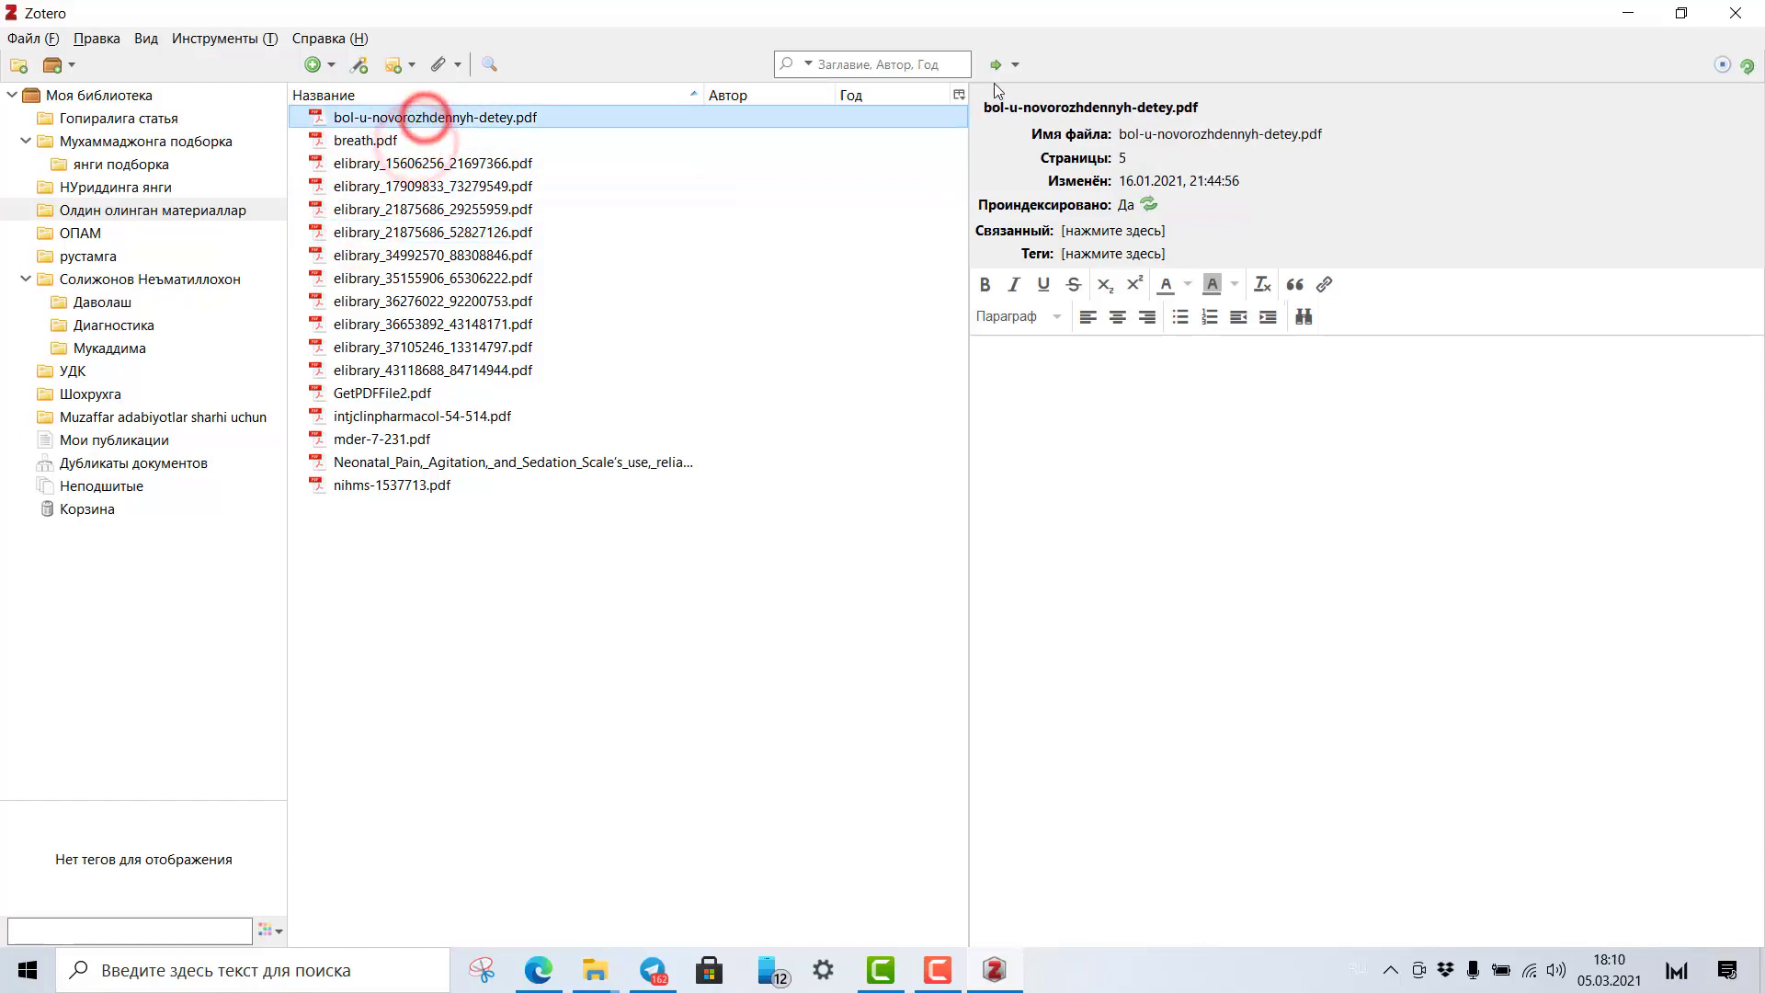
left_click(1016, 66)
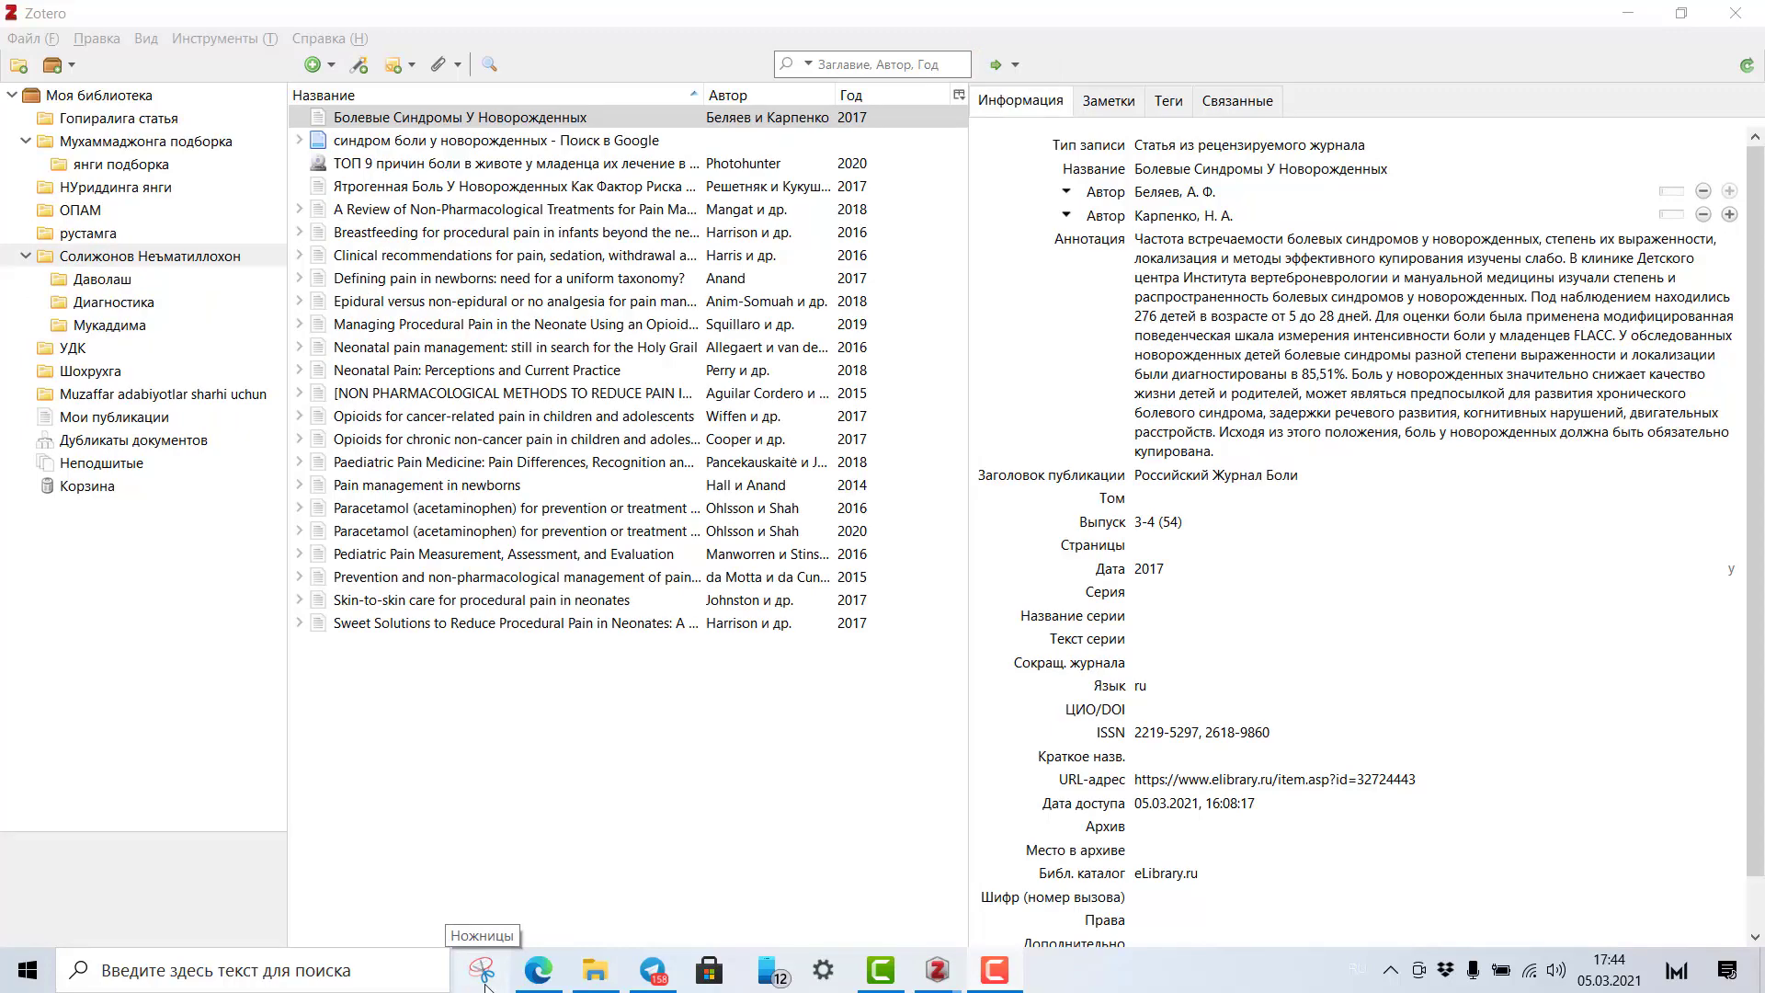
Review the 2017 article 'Болевые Синдромы У Новорожденных' from Российский Журнал Боли, issue 3-4 (54).
left_click(415, 123)
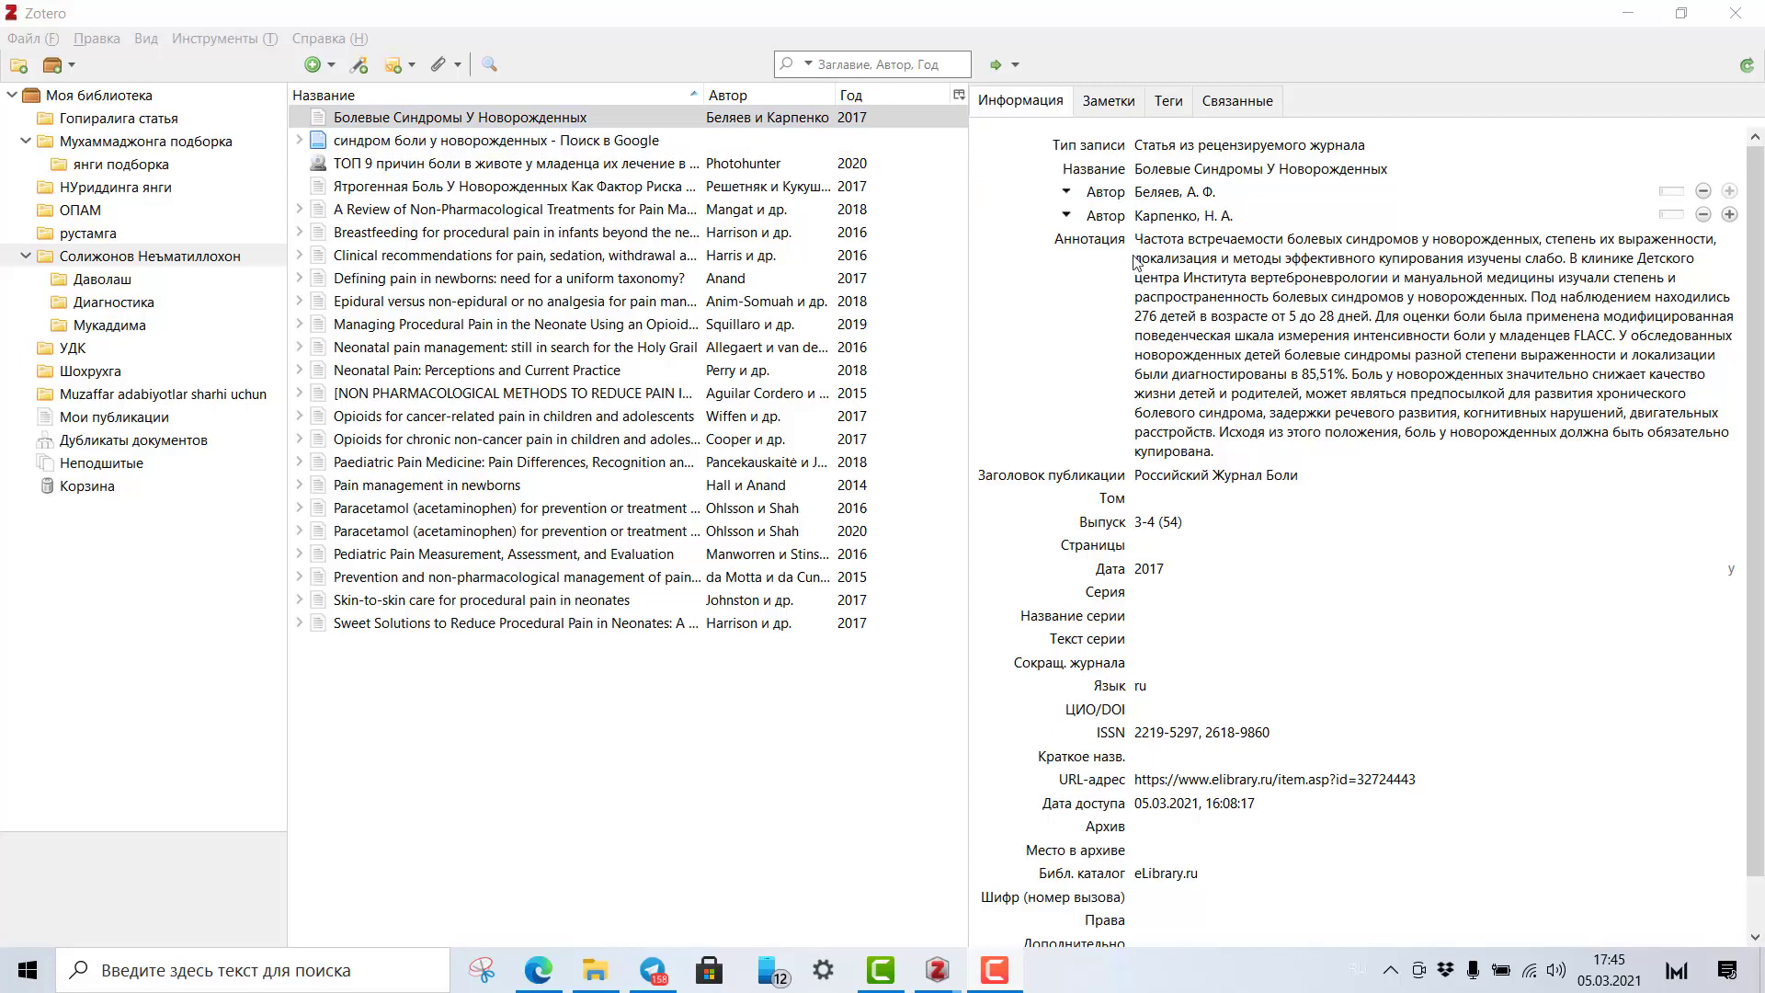
scroll(1168, 501, "down", 1)
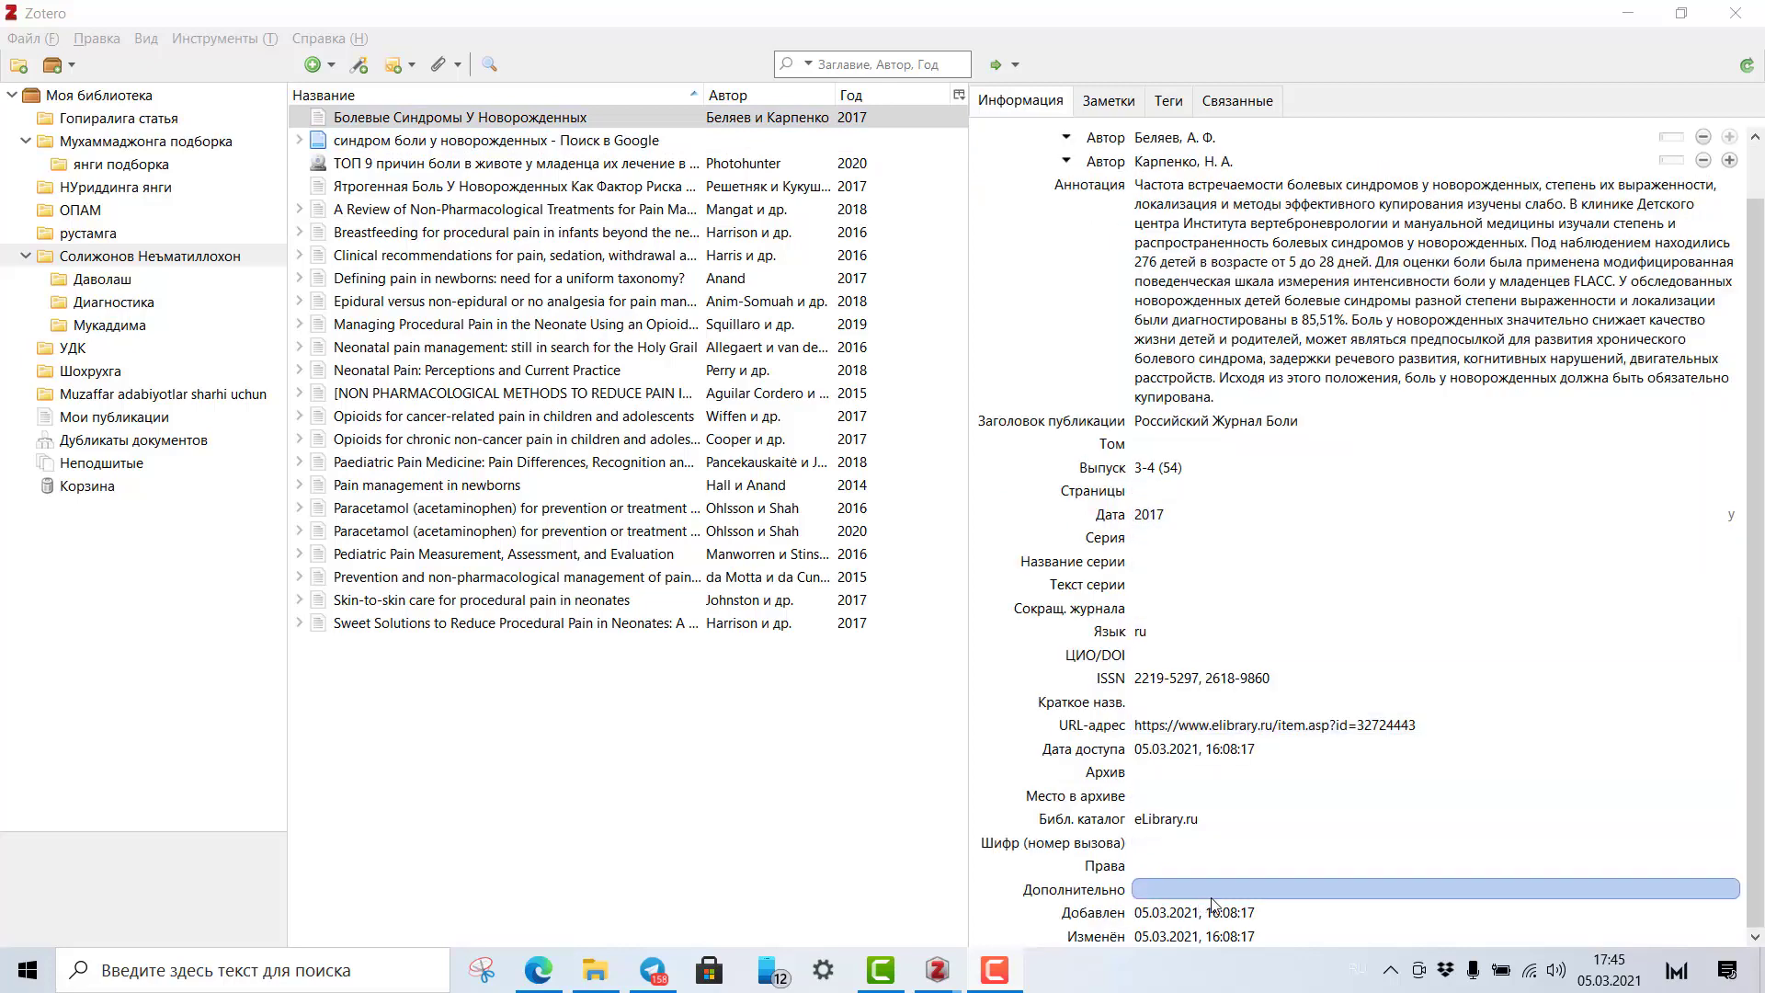
scroll(1259, 772, "up", 1)
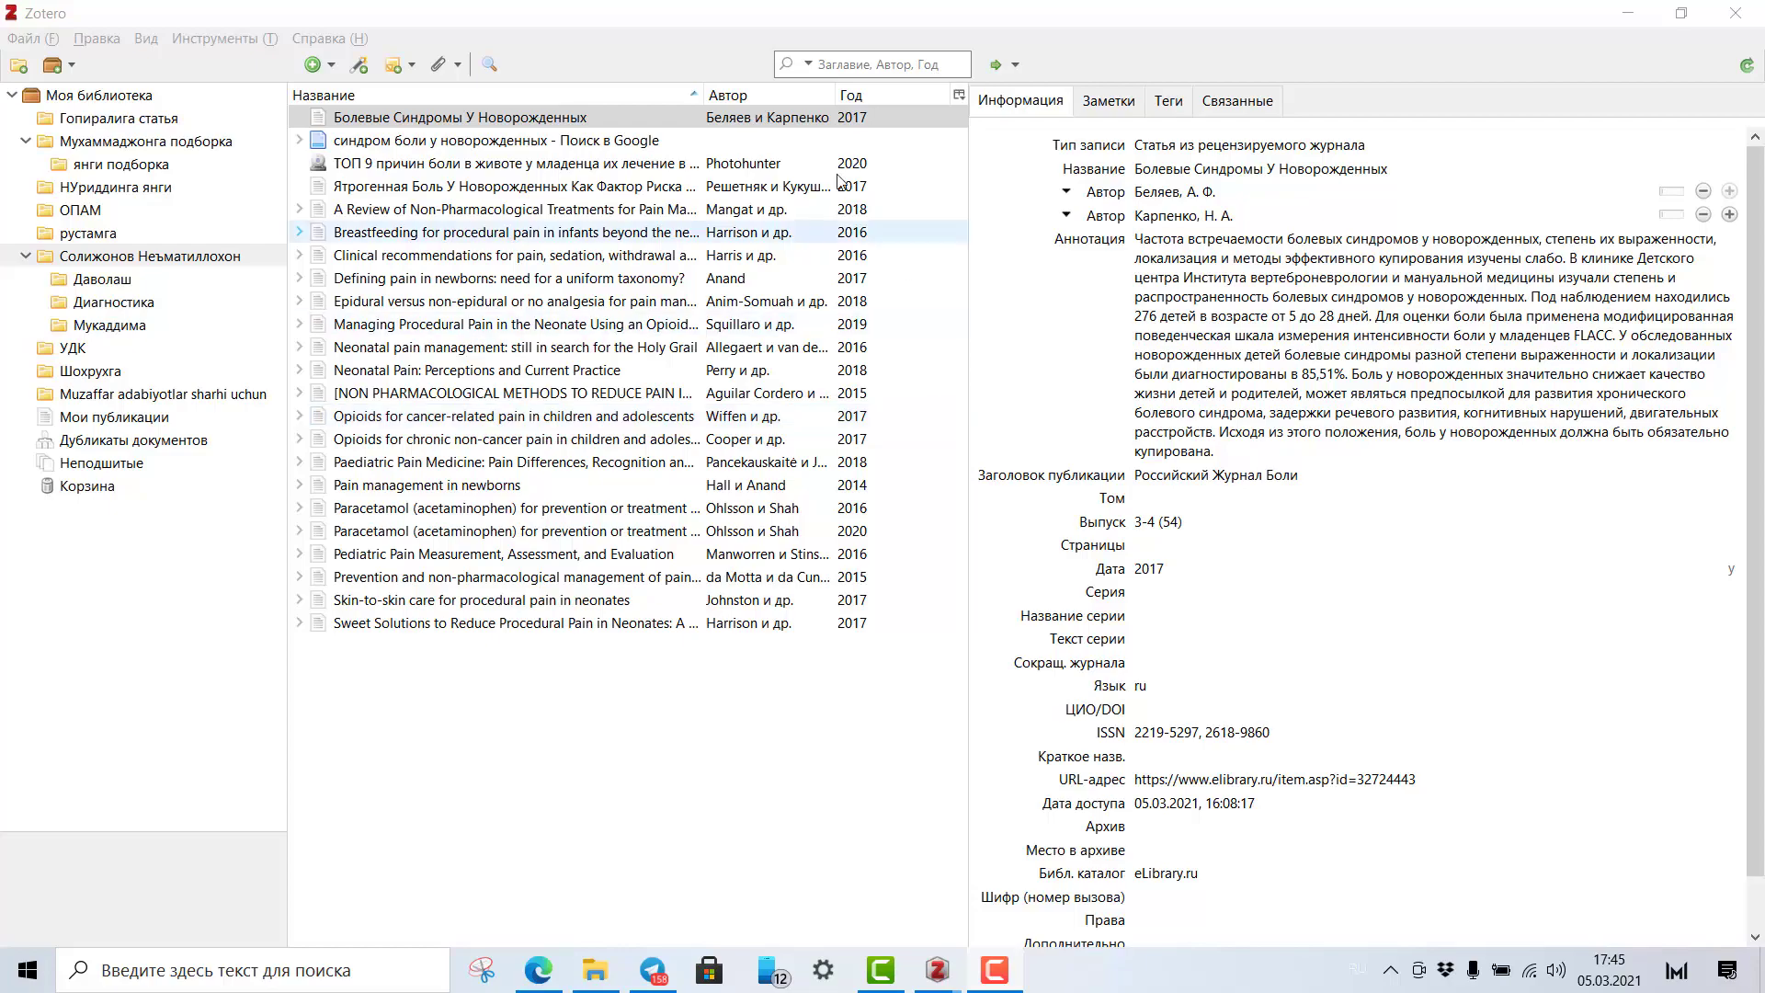
left_click(395, 120)
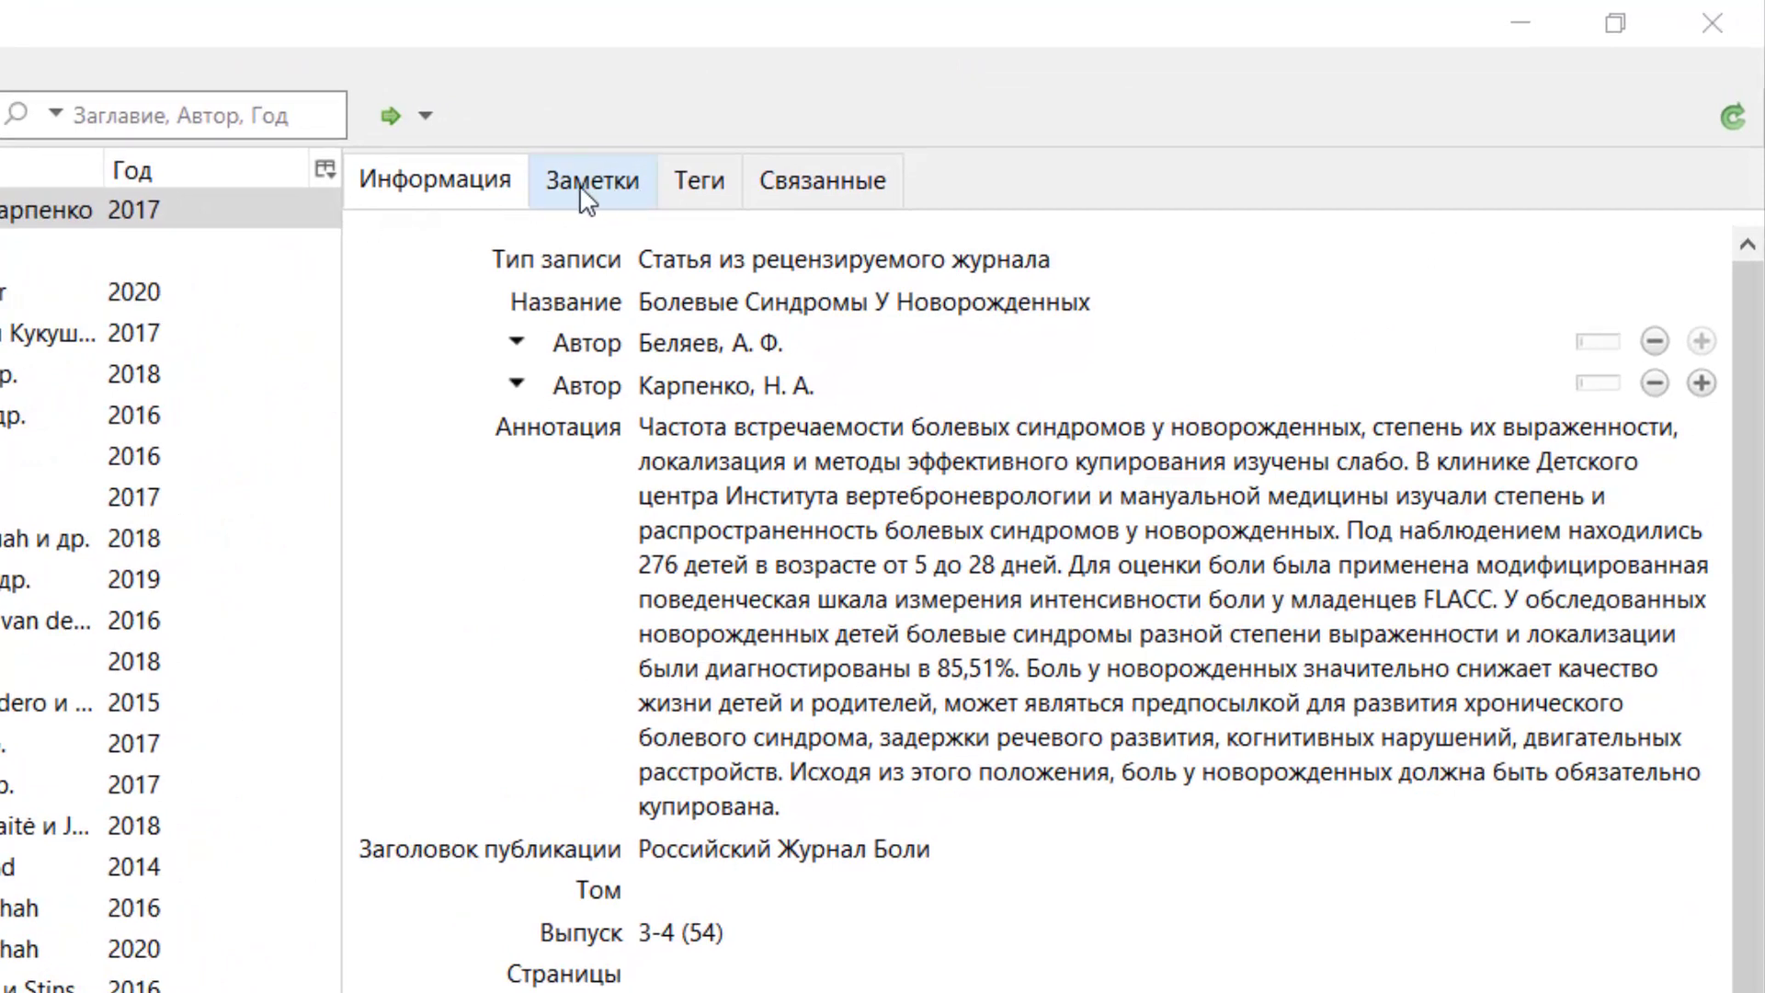
Write the child note 'бизнинг ИШИМИЗ ДИАГНОСТИКА БЎЛИМИГА ТЎҒРИ КЕЛАР ЭКАН', correcting Щ to Ў.
left_click(588, 195)
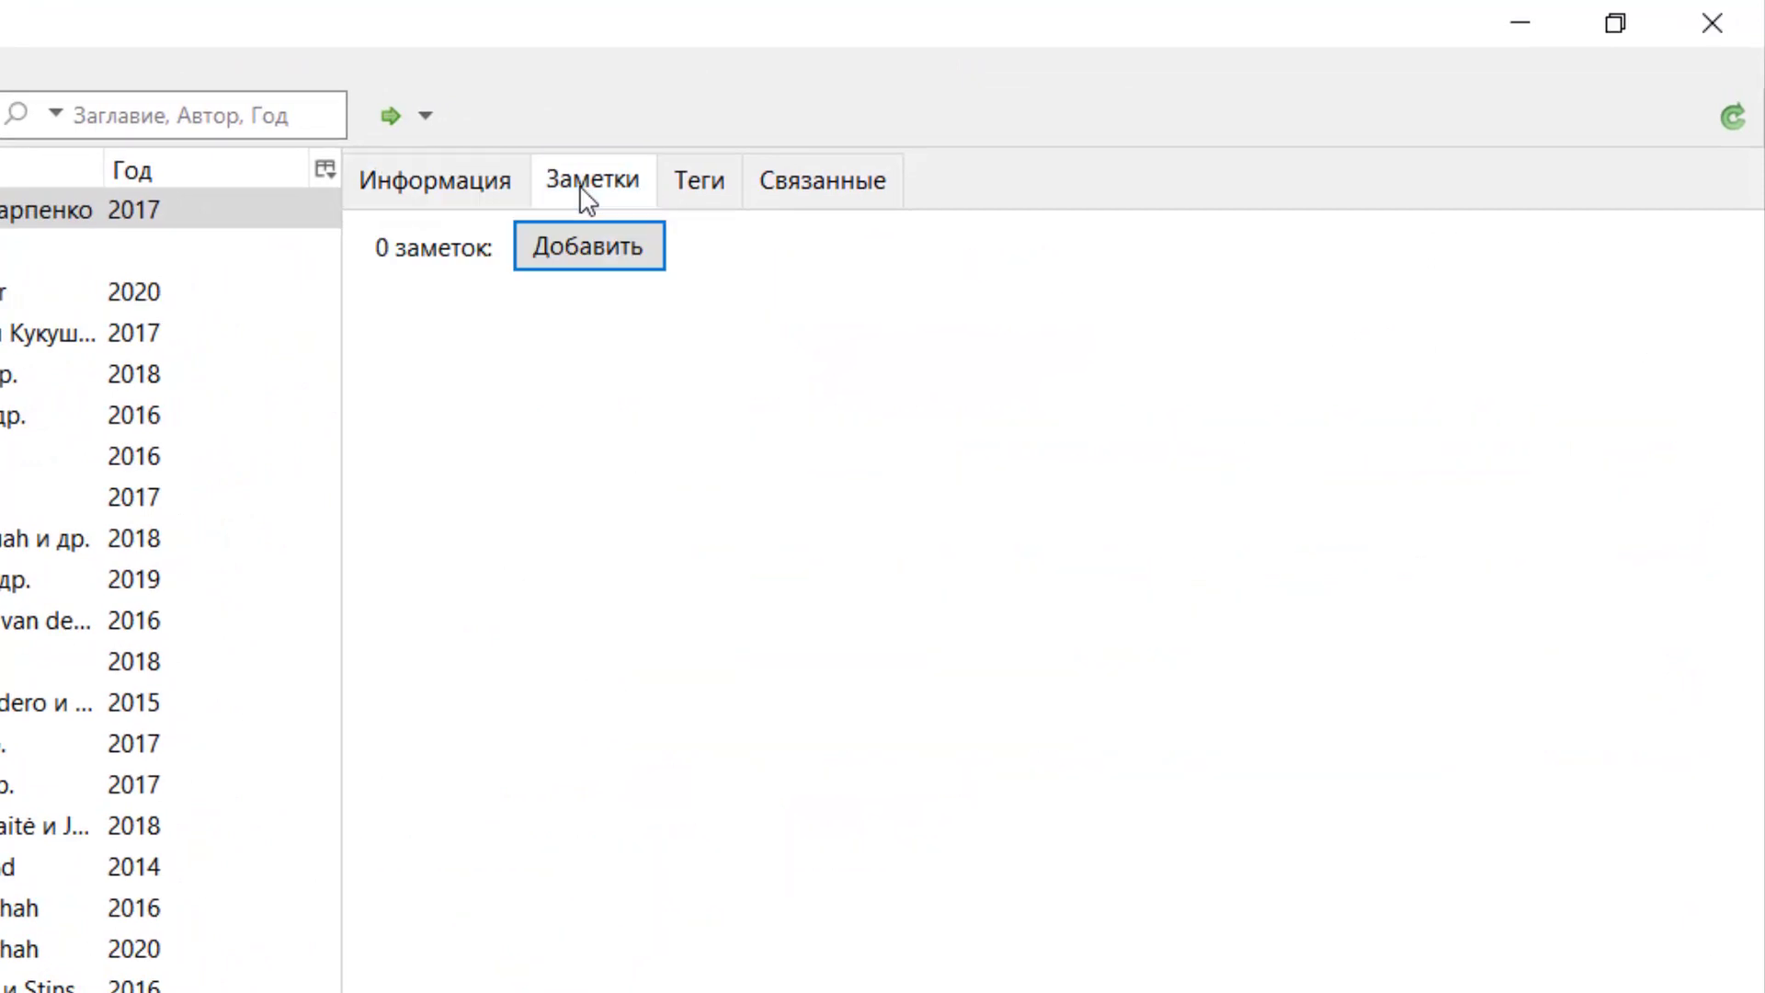
left_click(570, 262)
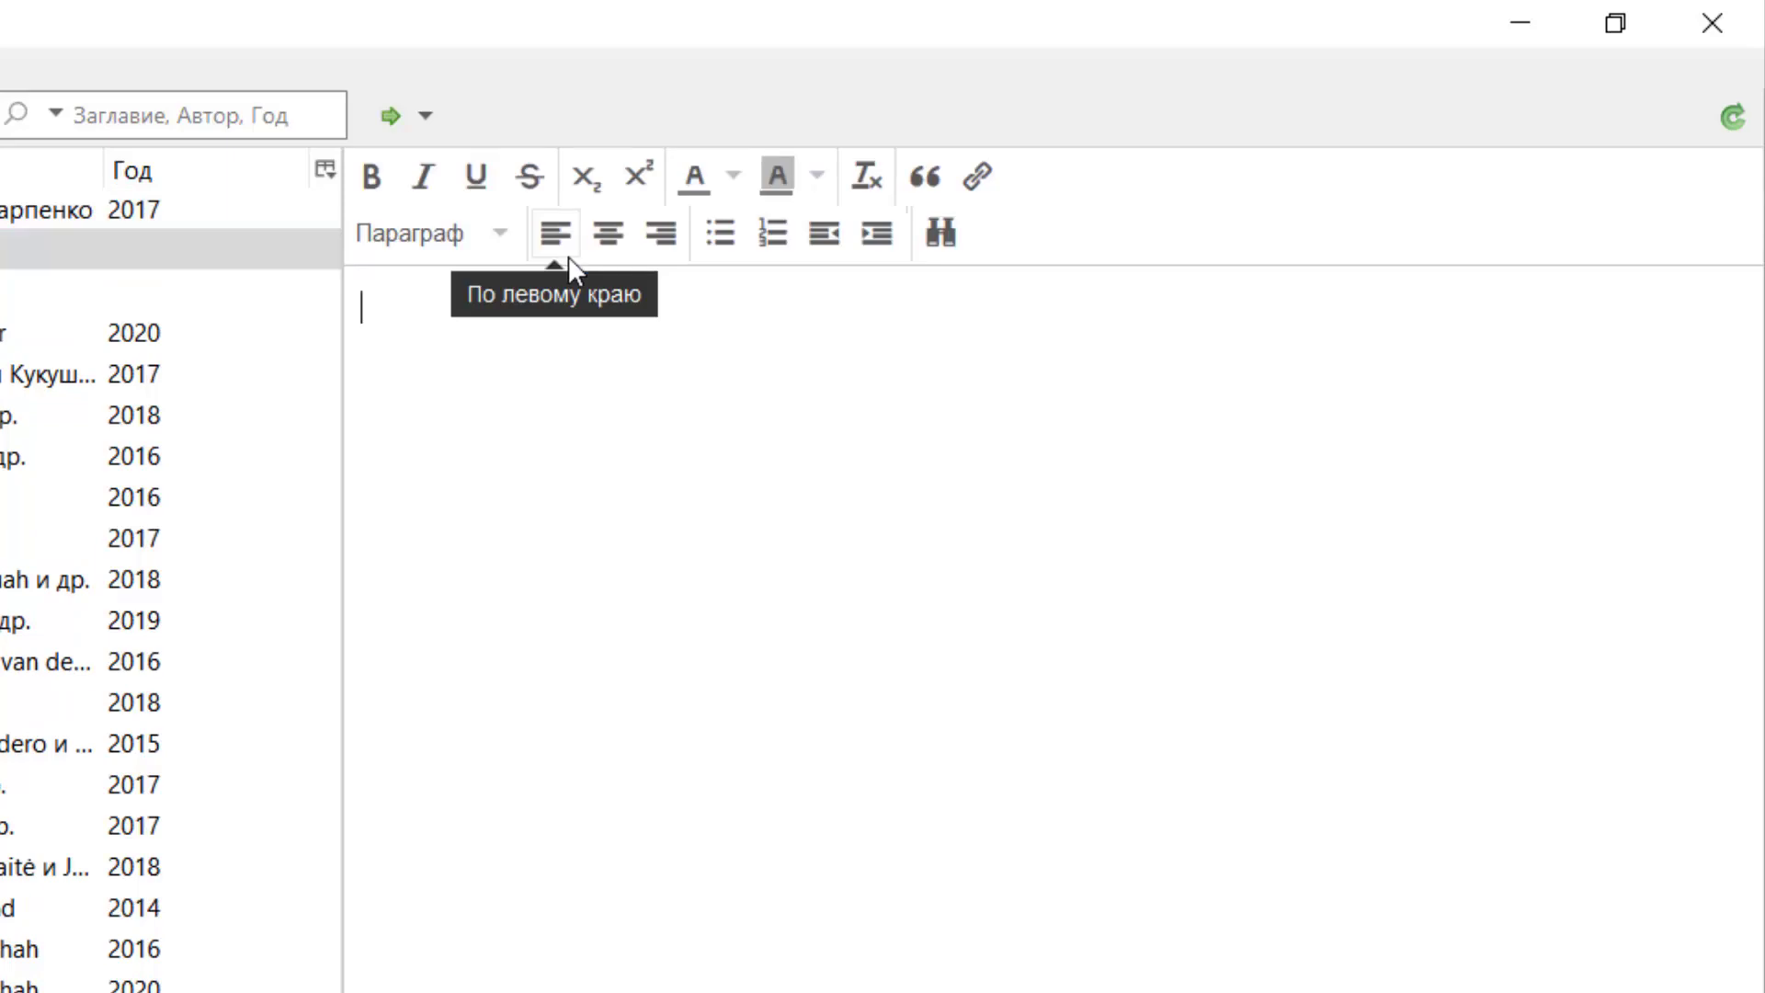
type("6изнинг ишимиз диа")
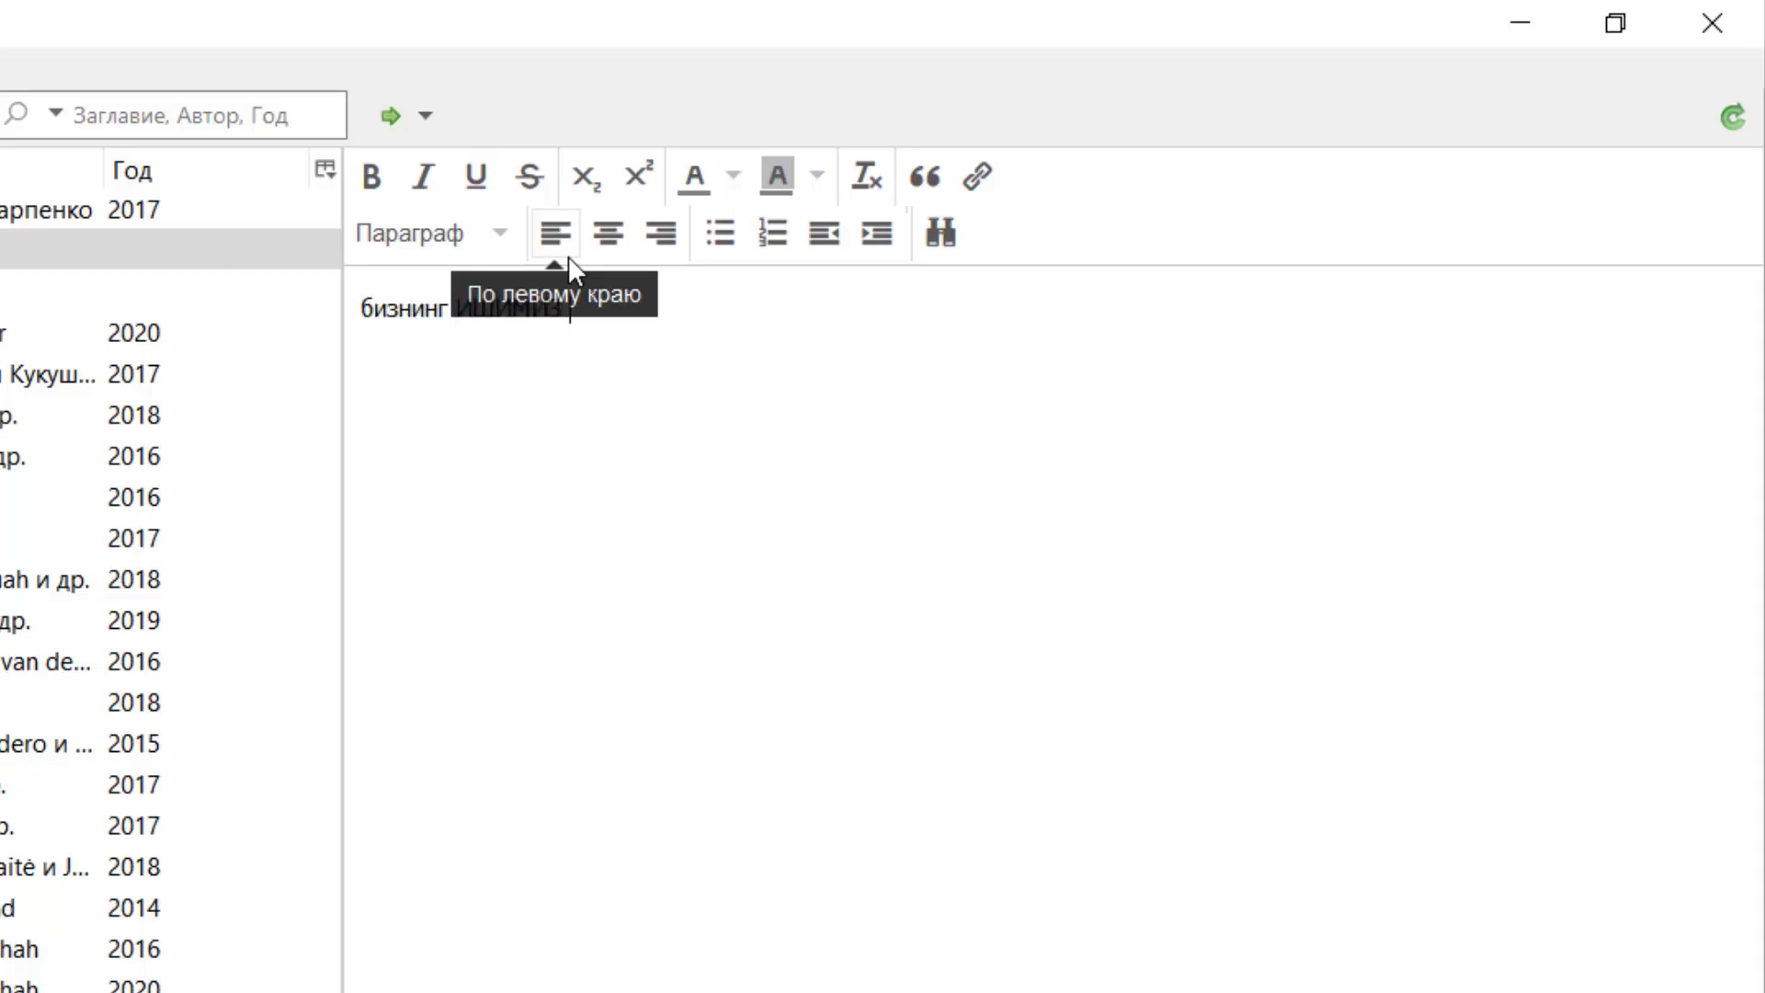
type("ГНОСТИКА БЩЛИМИГА")
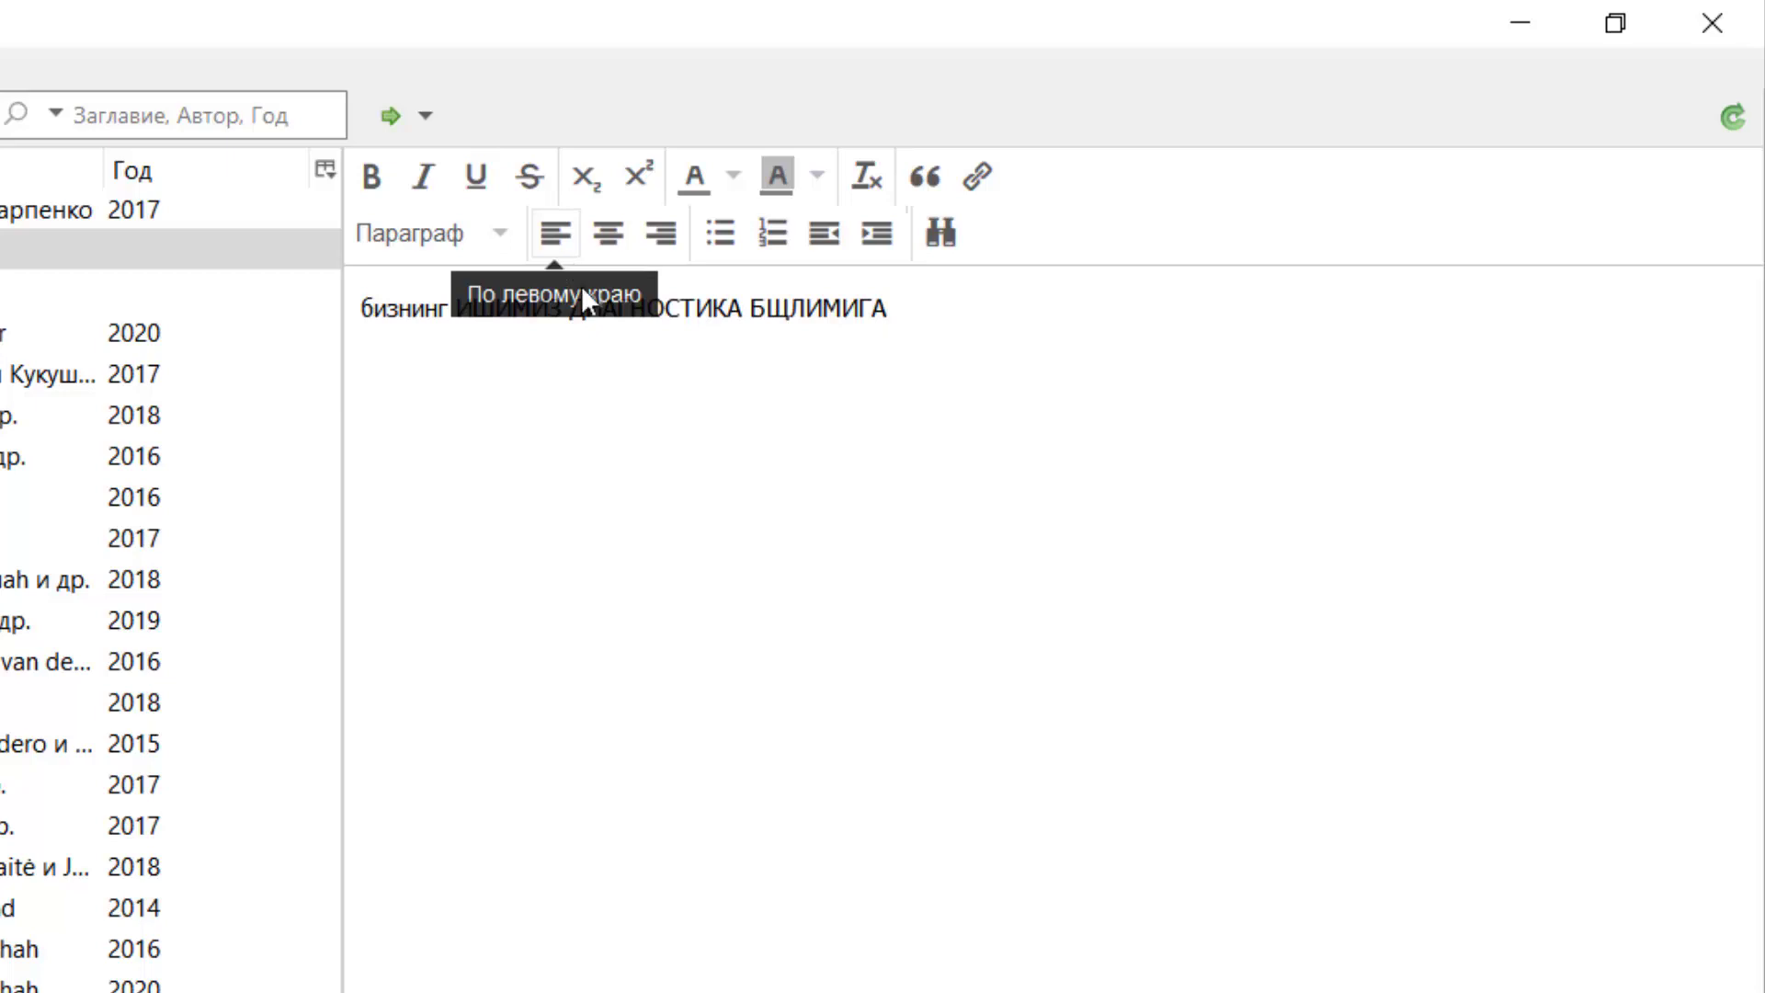
left_click(790, 309)
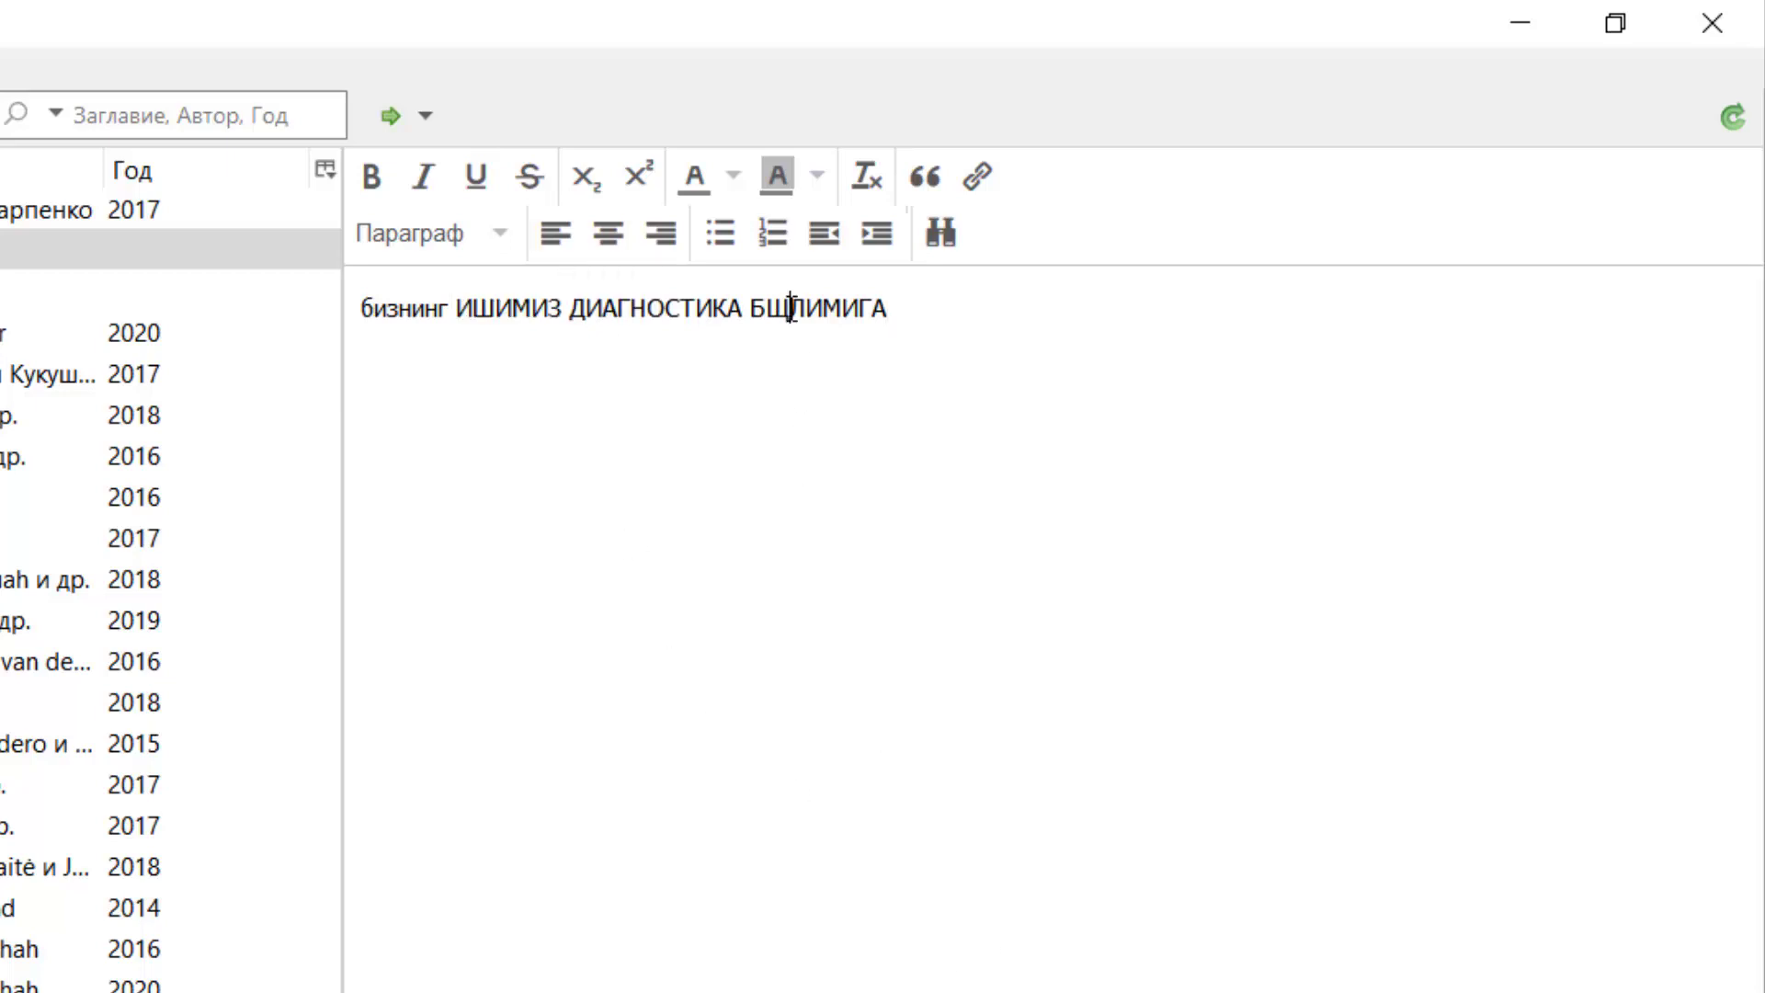
key("BackSpace")
type("Ў")
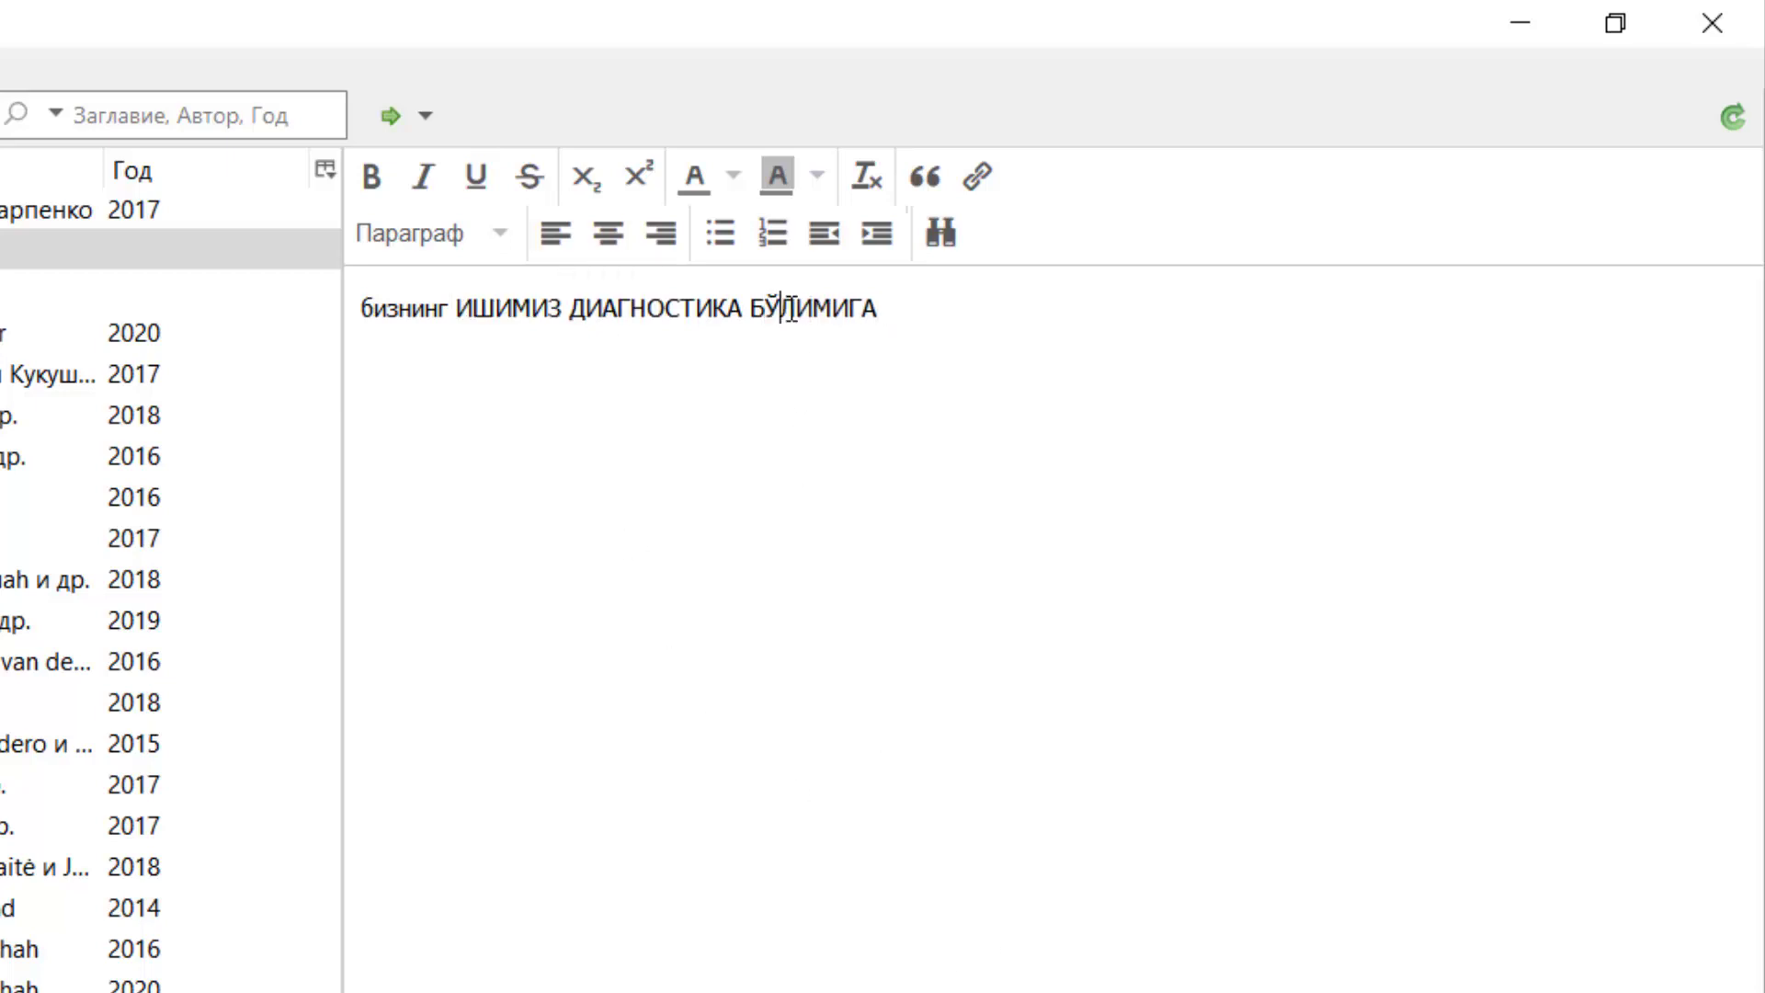
key("End")
type("ТЎҒРИ КЕЛАР ЭКАН")
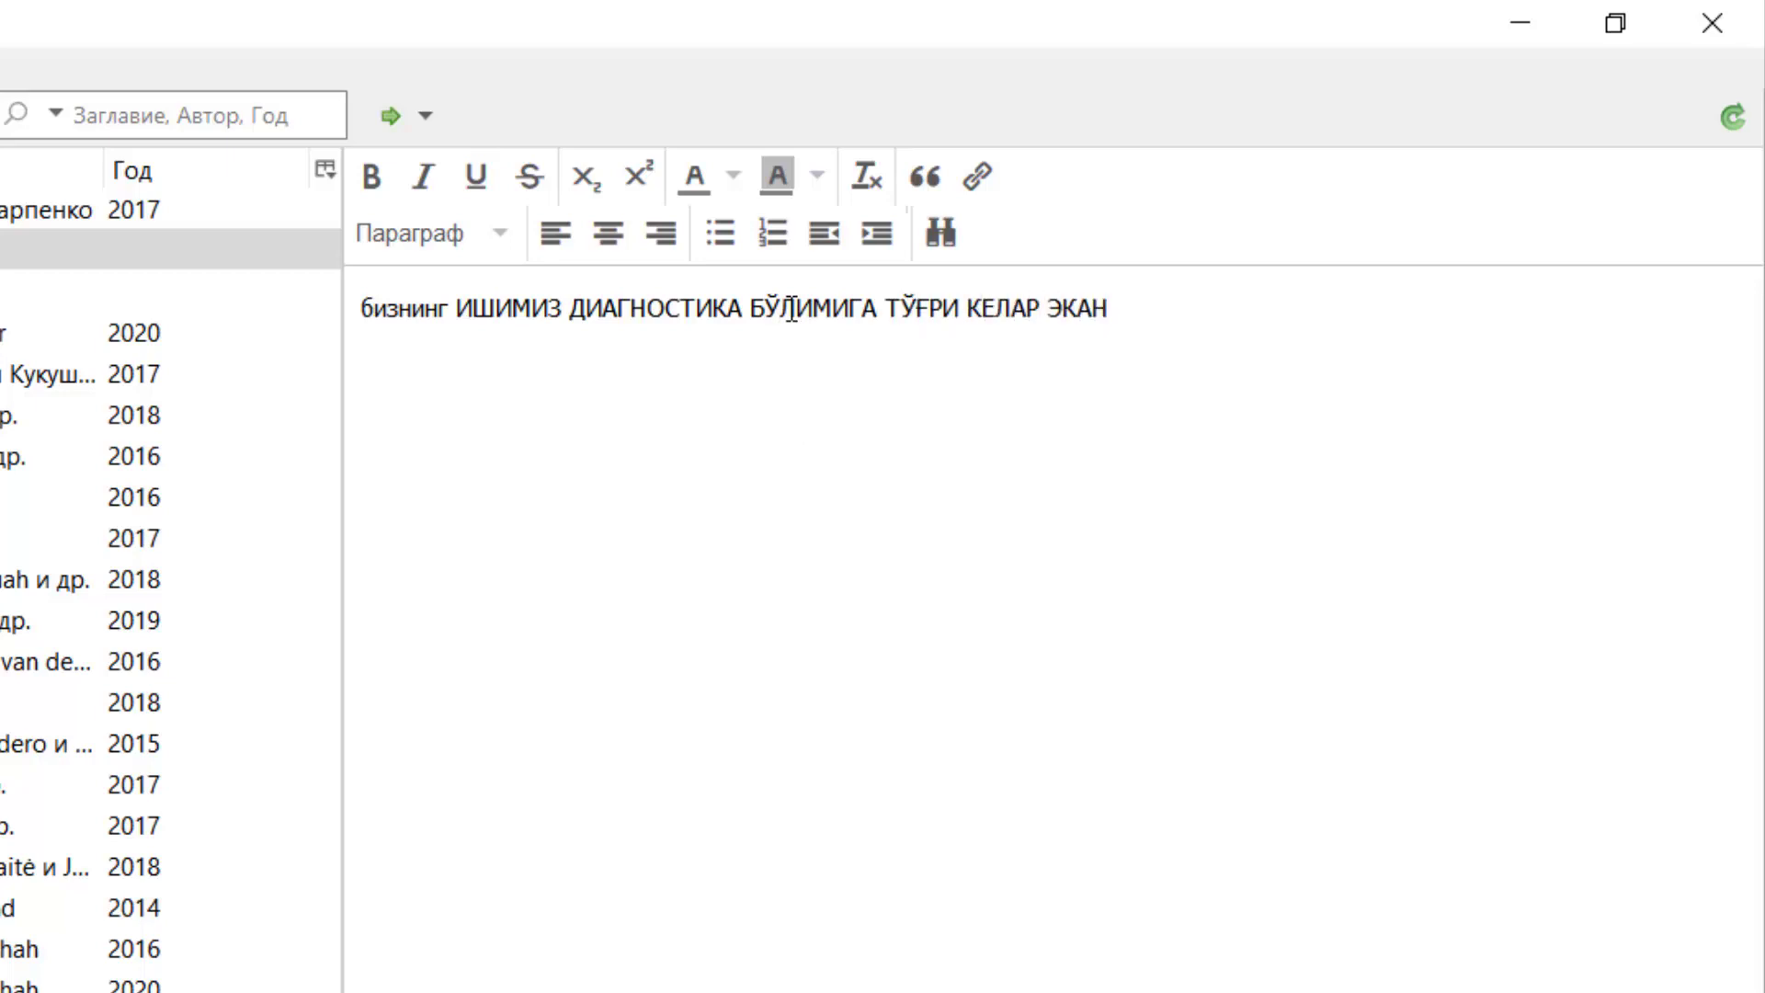
key("Return")
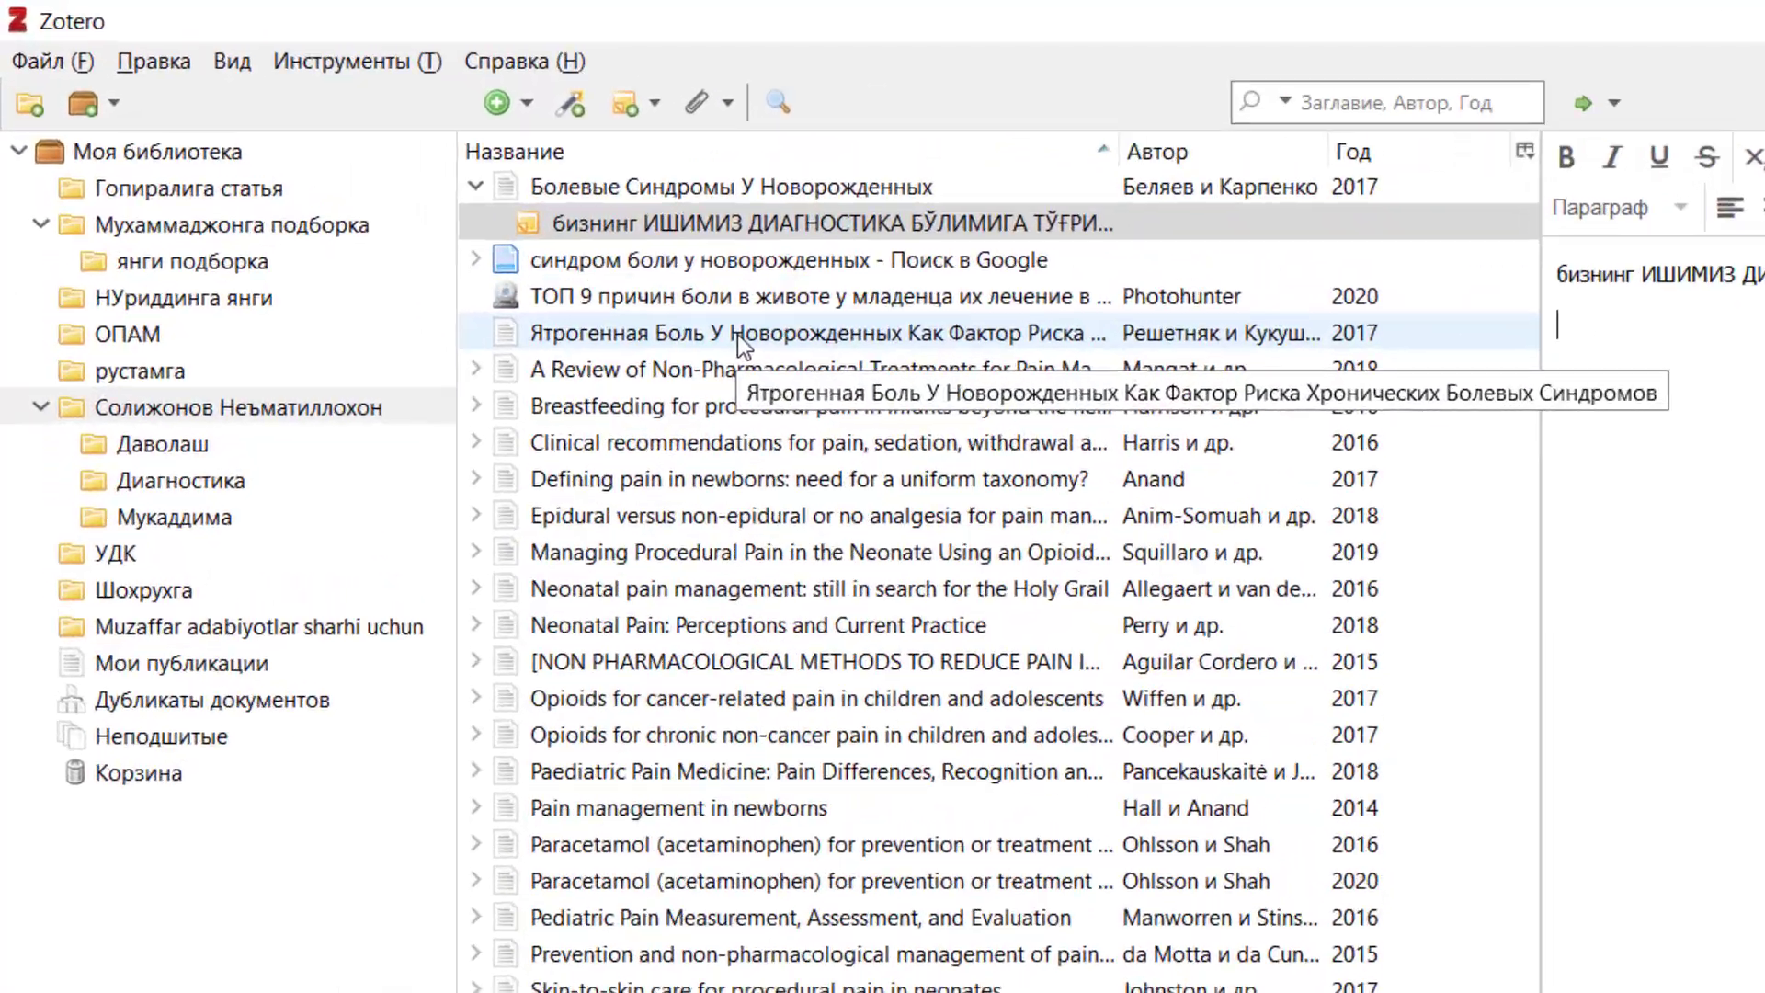
Attach a new child note to the 2017 Ятрогенная Боль article reading 'буни хаммасини ТАРЖИМА КИЛИШ ЗАРУР!'.
left_click(468, 212)
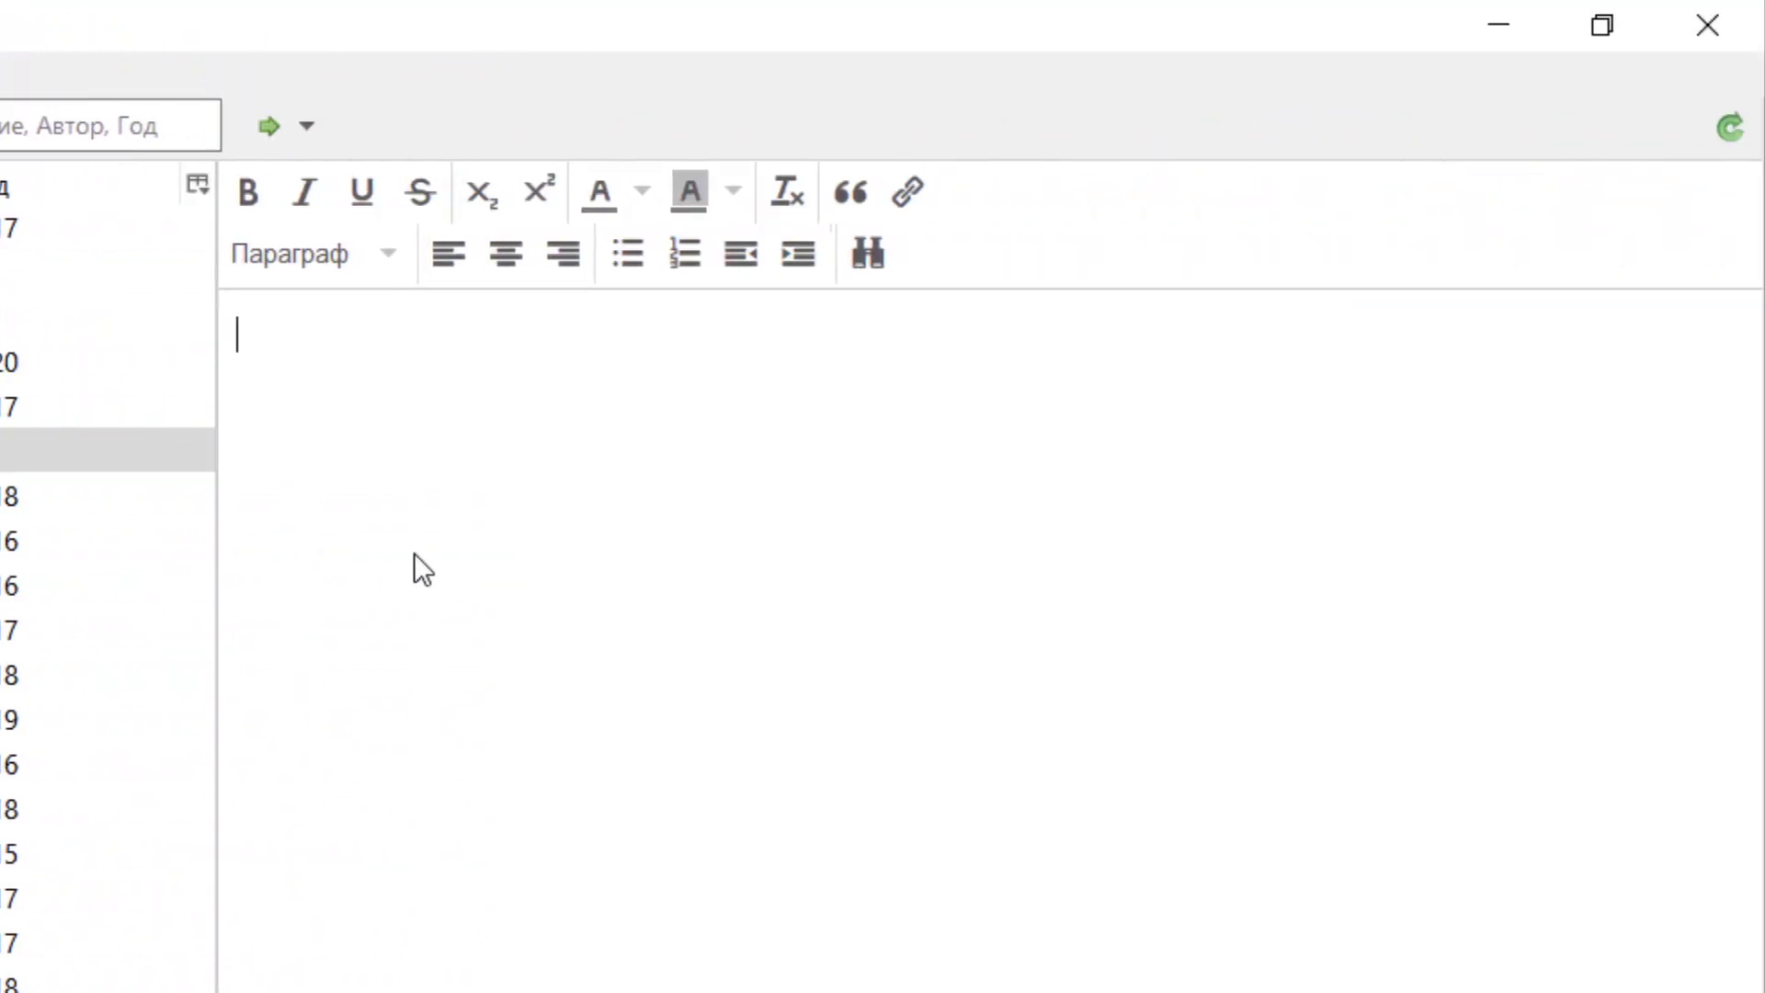
type("буни хаммасин")
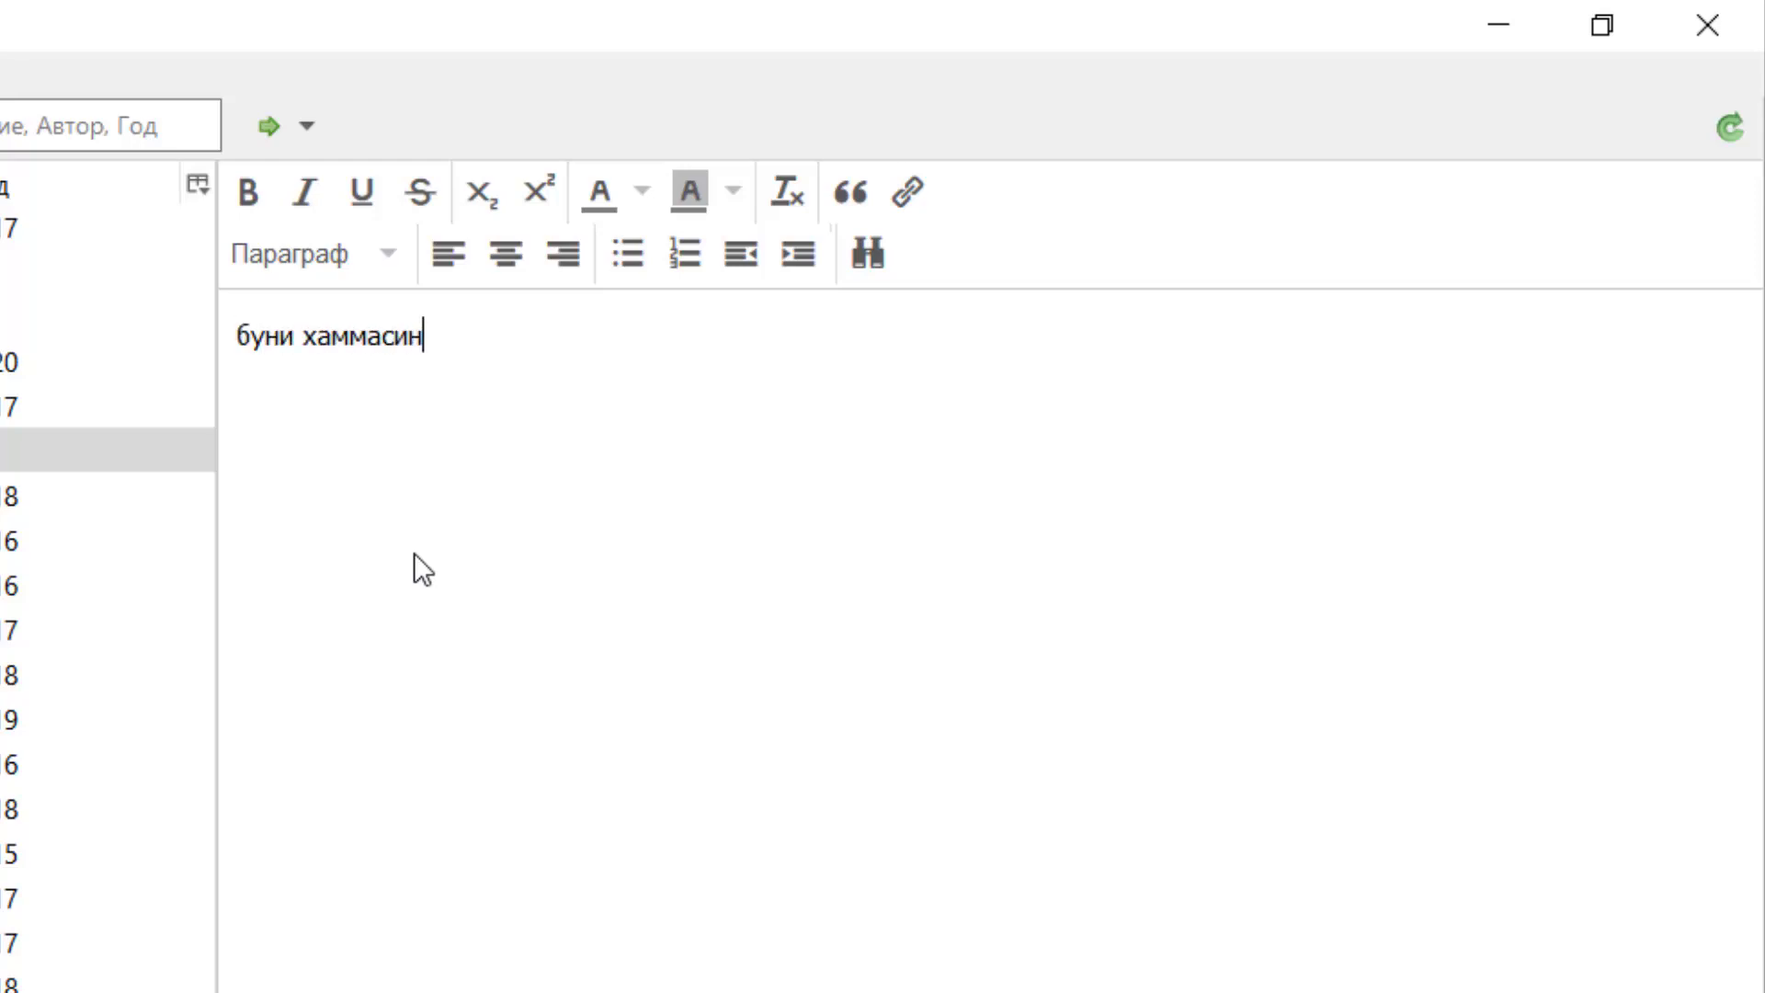
type("и ТАРЖИМА КИЛИШ ЗАРУР")
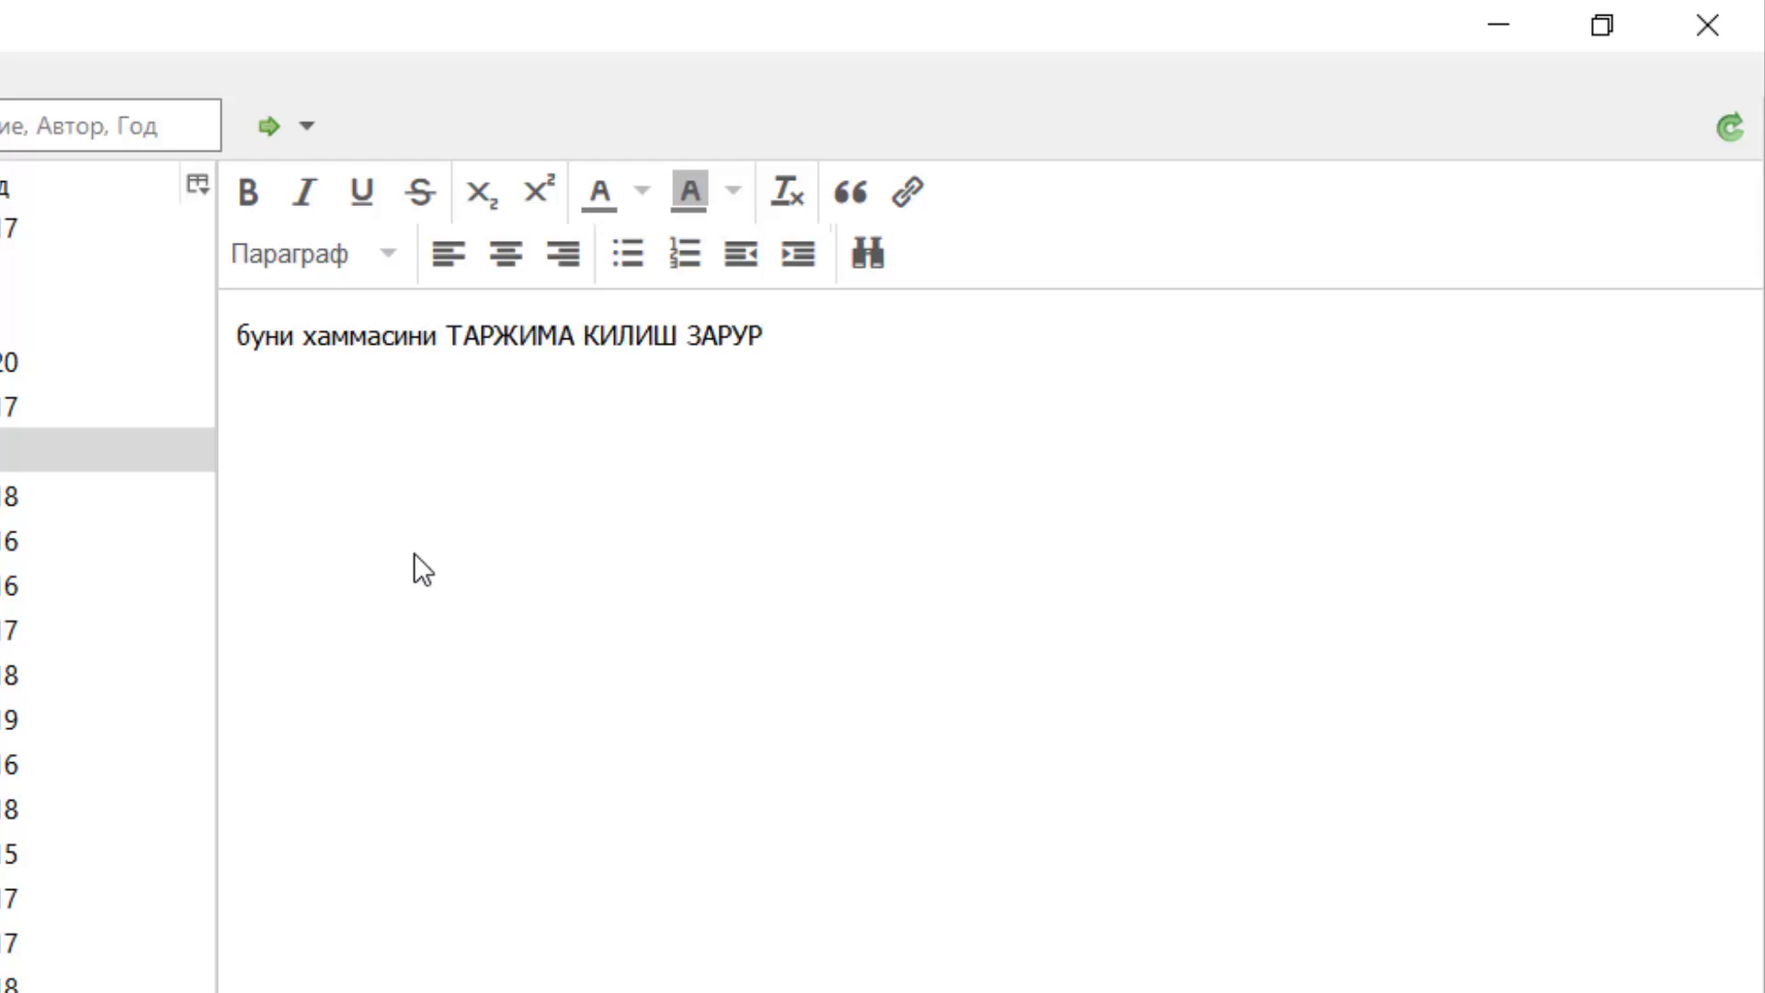
type("!")
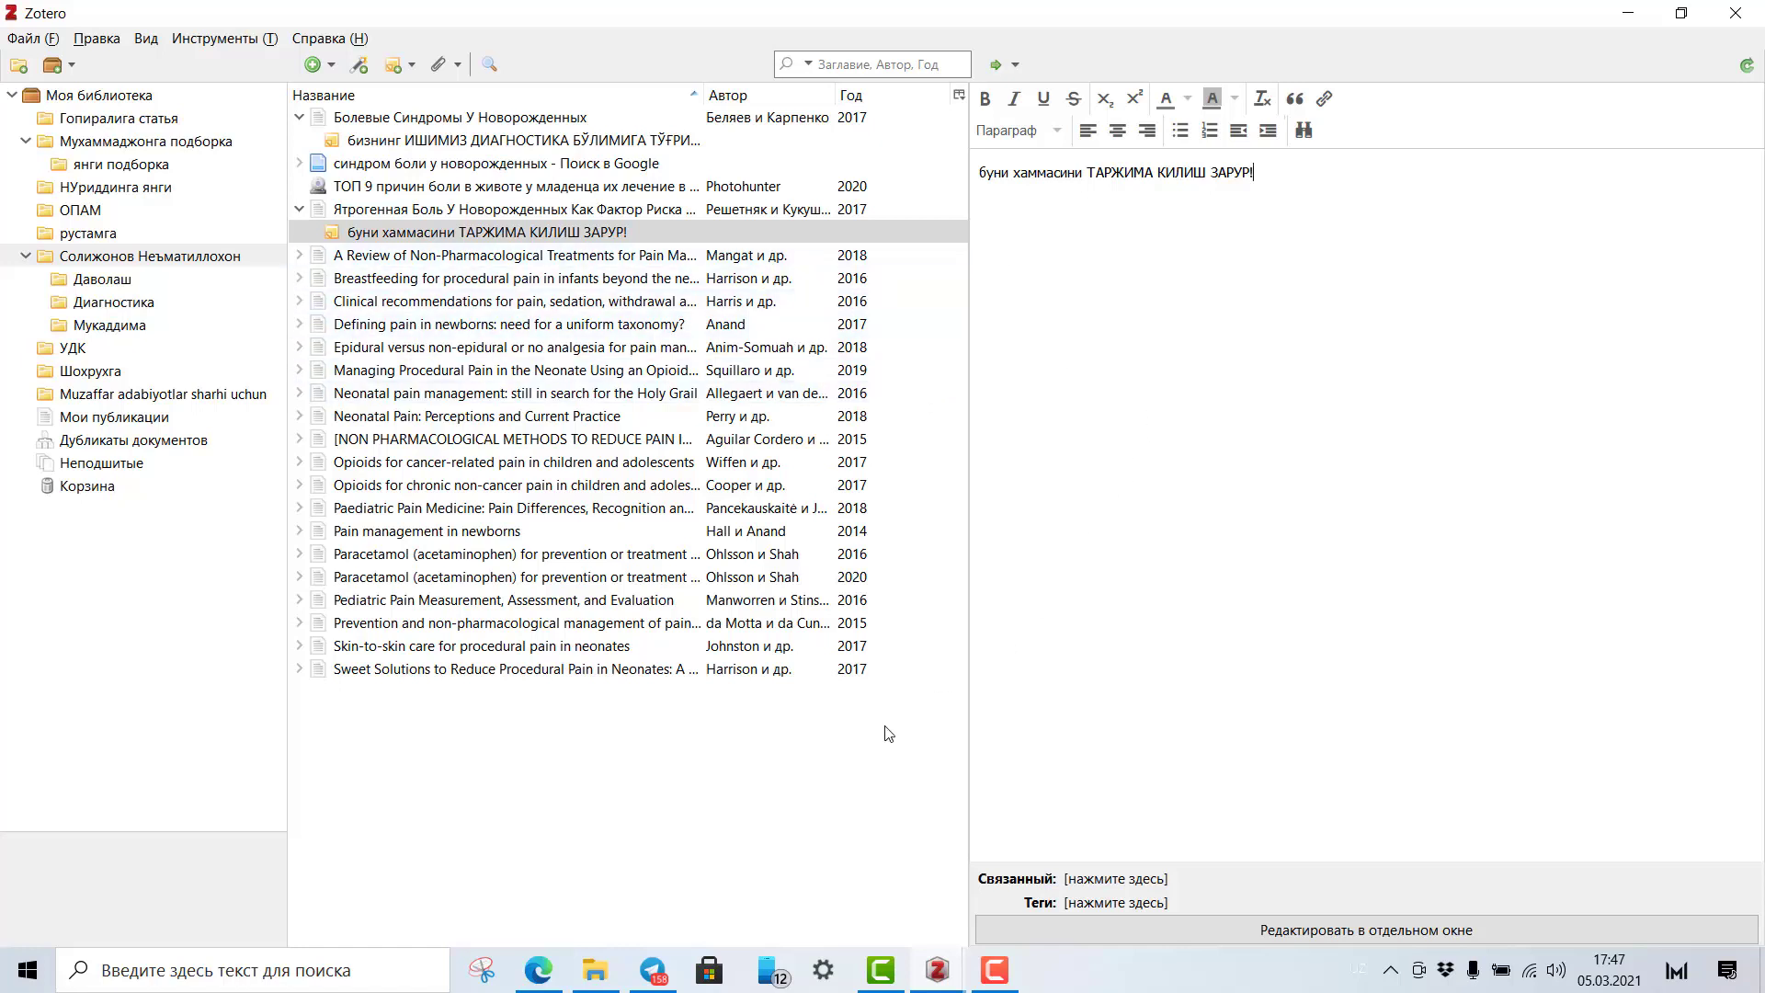
Finish the translation-reminder note and review the new notes, including the first article's diagnostics note.
left_click(755, 806)
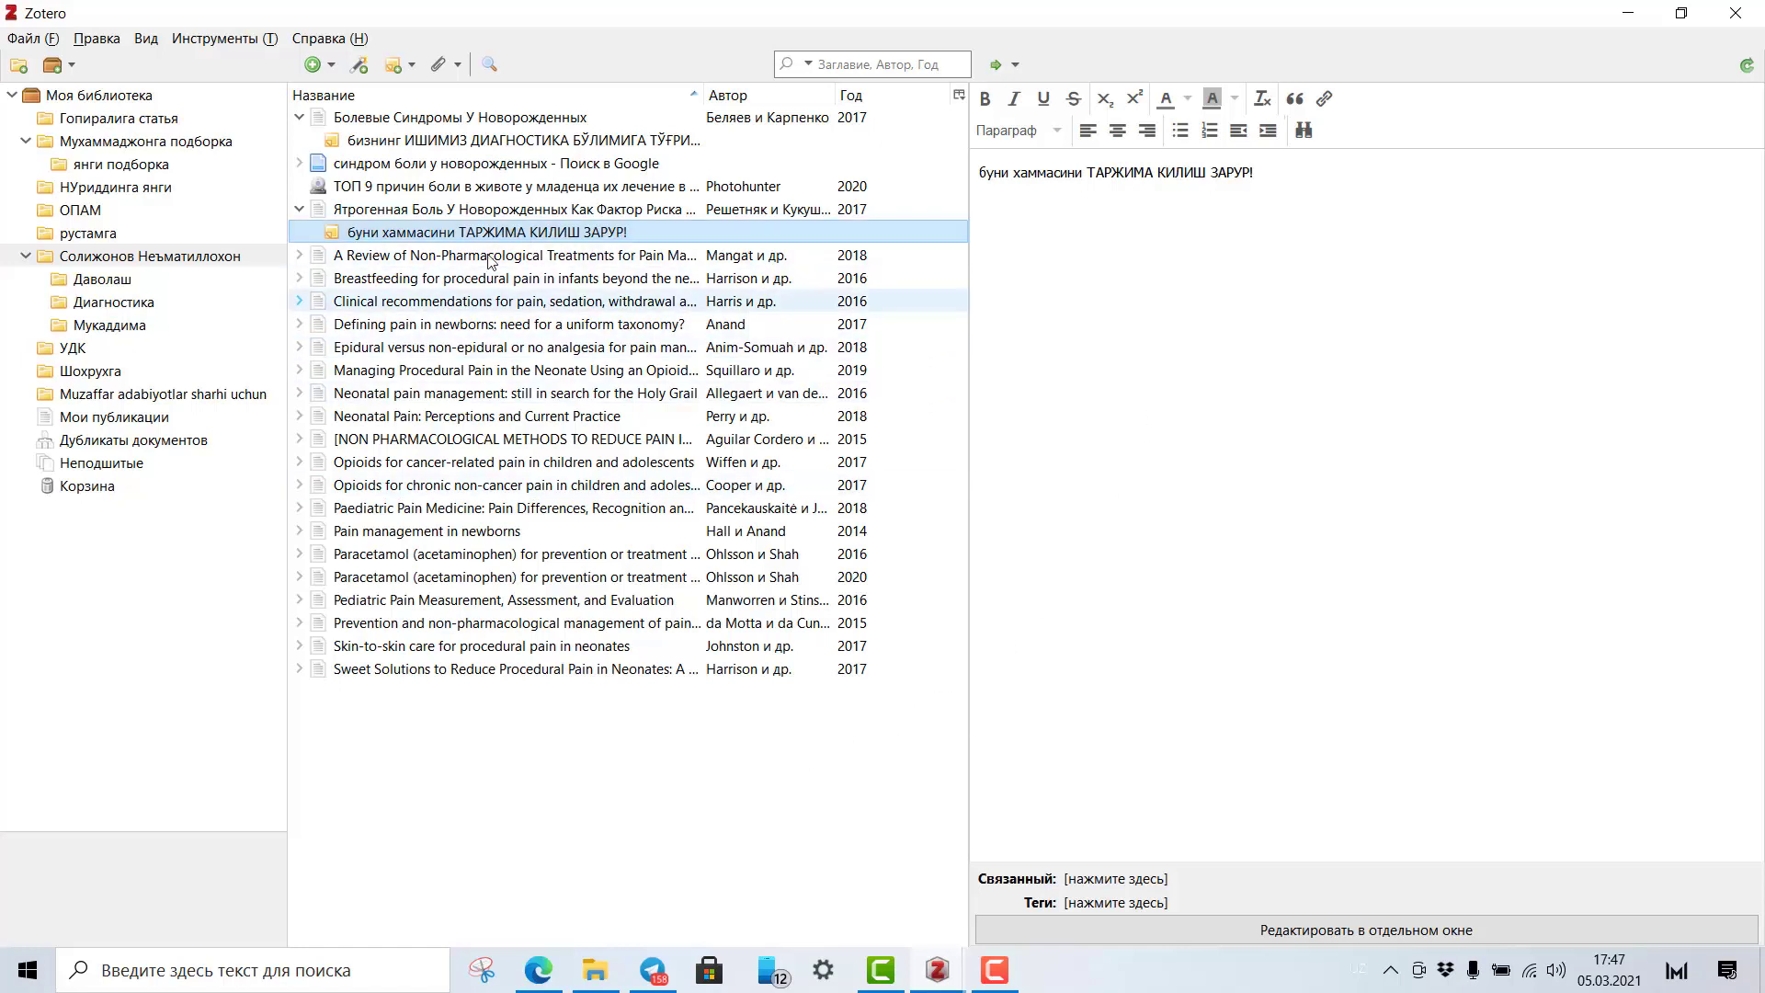
left_click(455, 163)
left_click(454, 235)
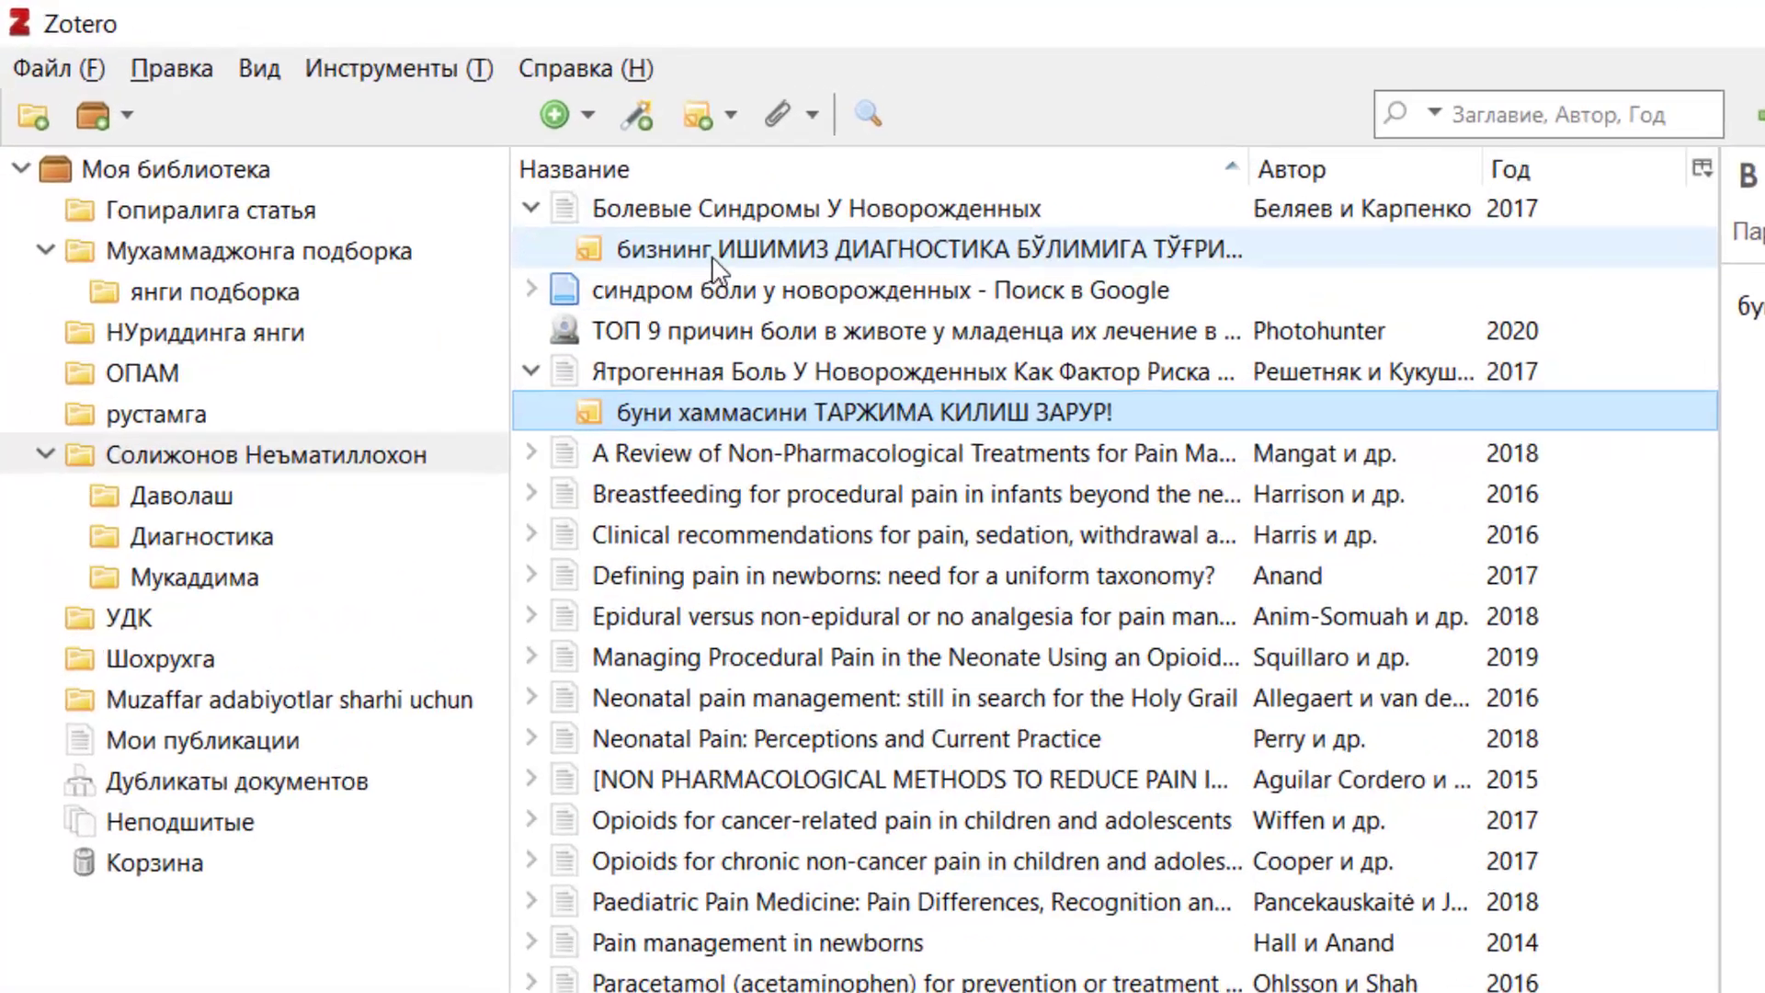
left_click(432, 152)
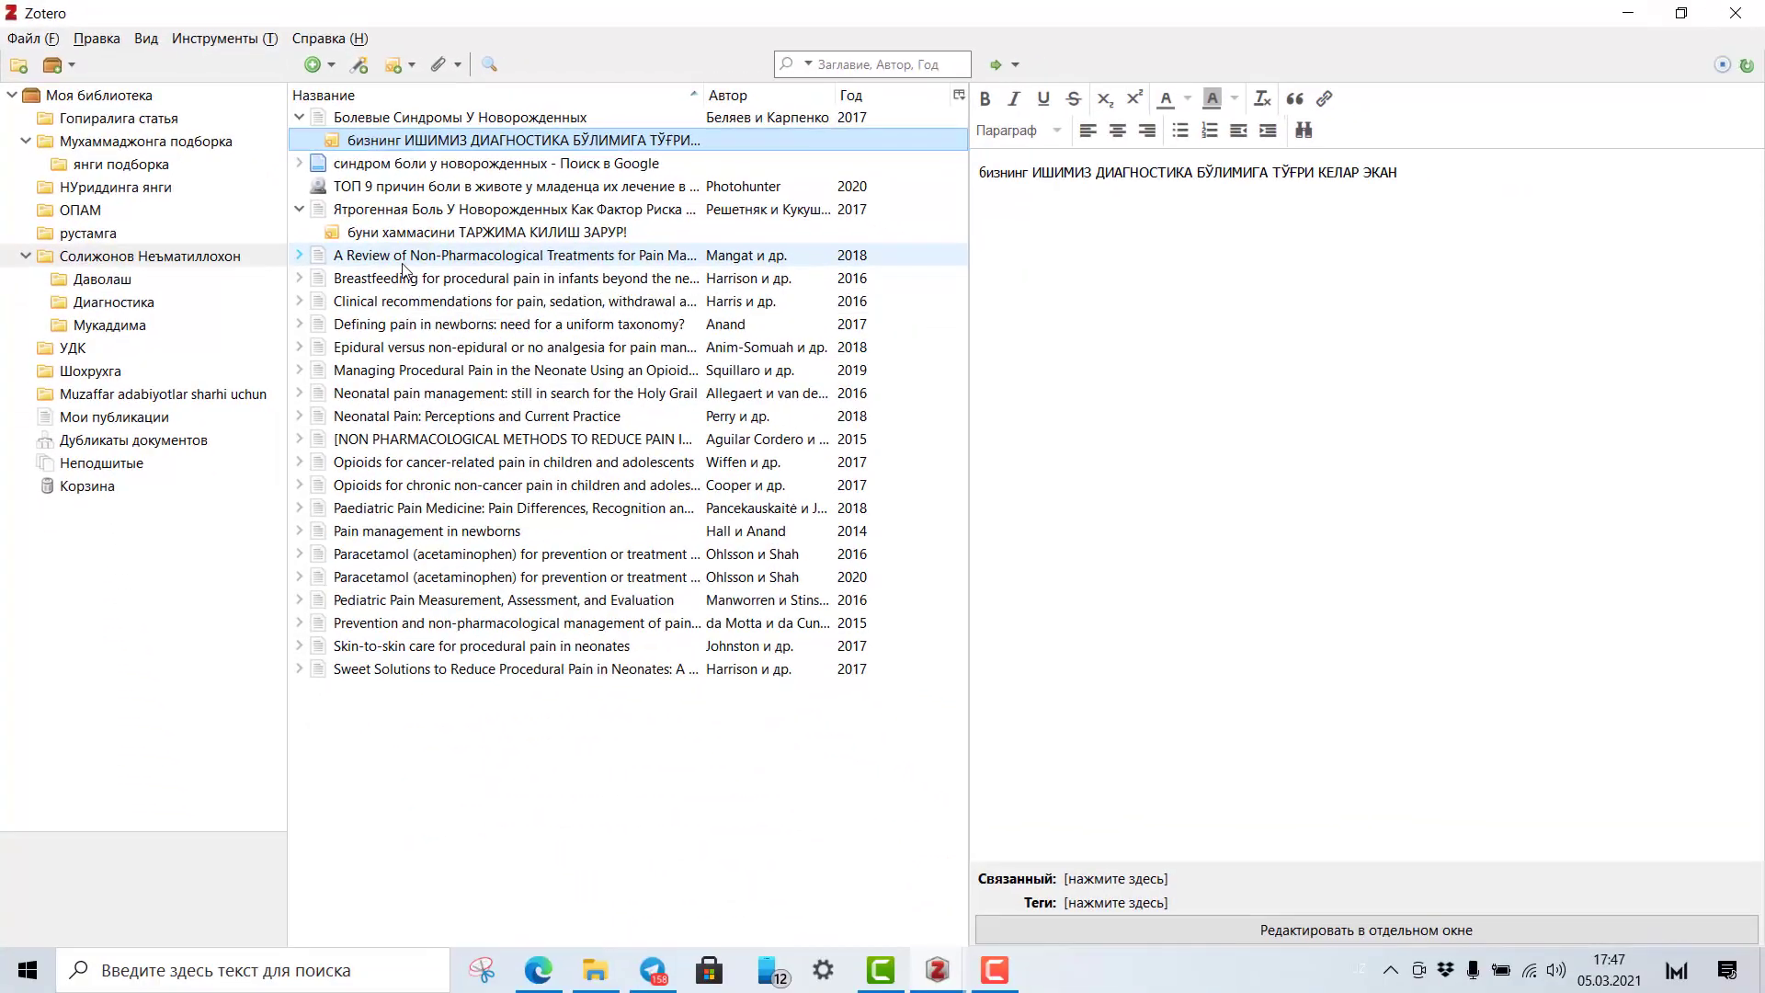
Select the 2018 non-pharmacological pain review and view its nine tags, then its related items.
left_click(402, 262)
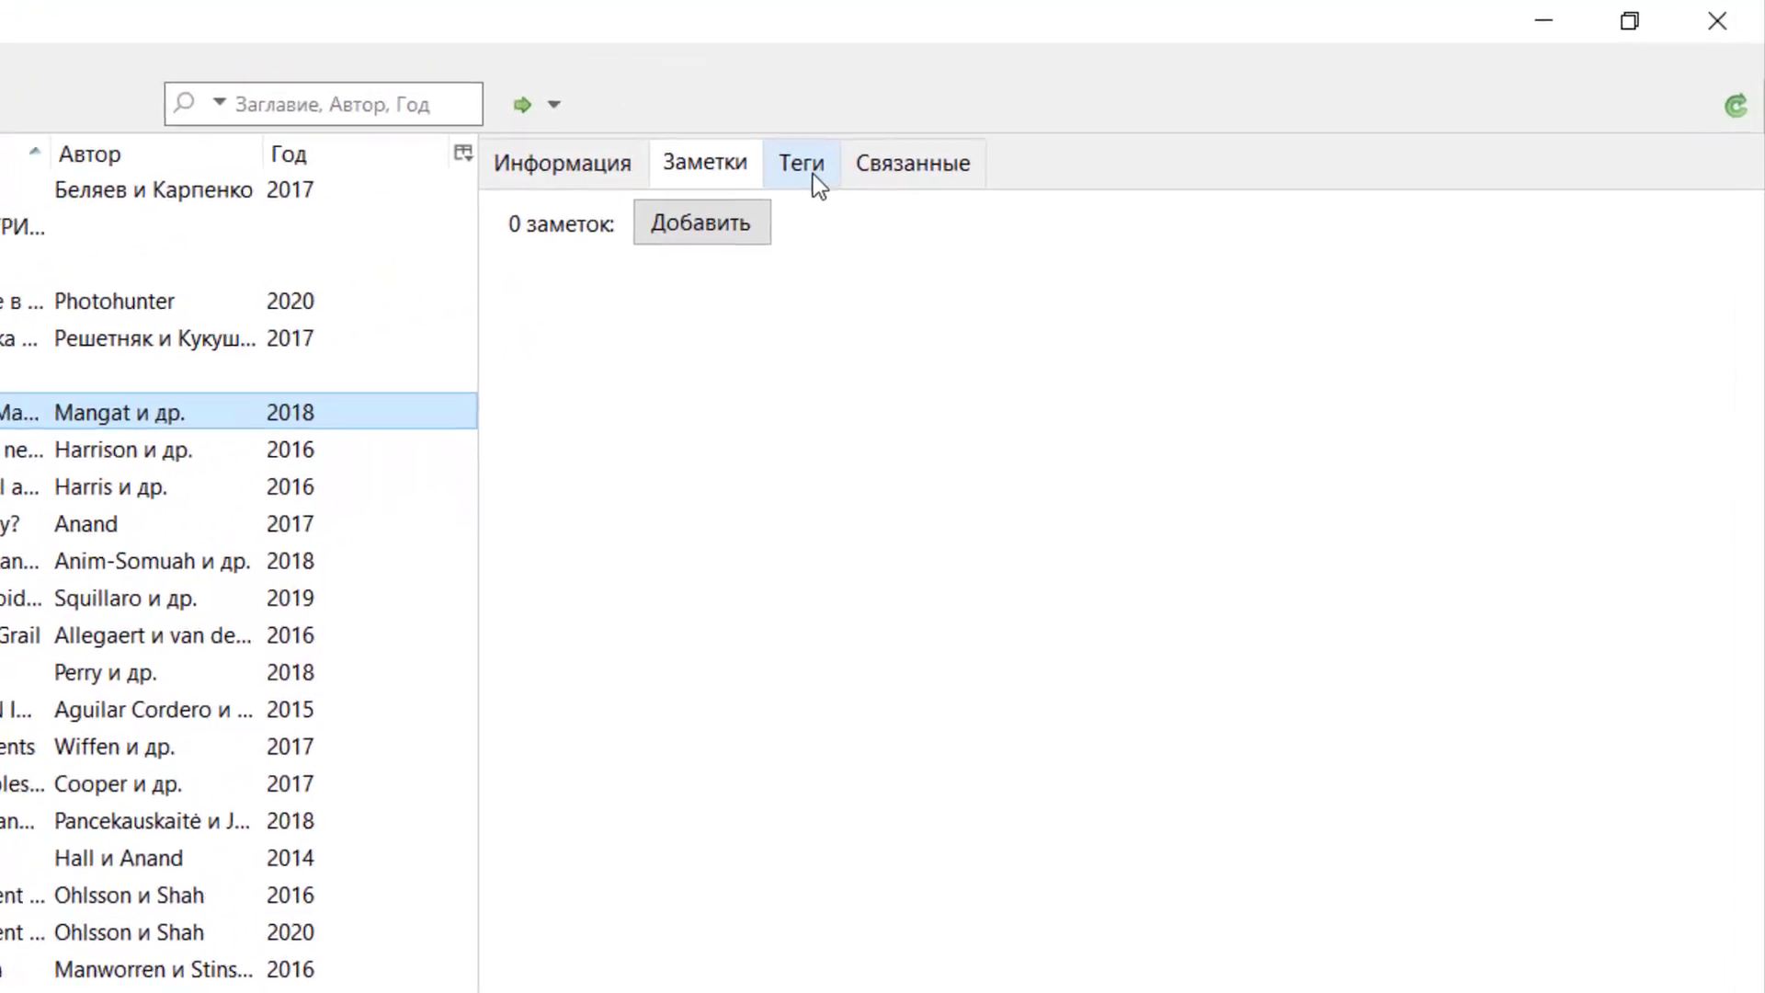
left_click(813, 174)
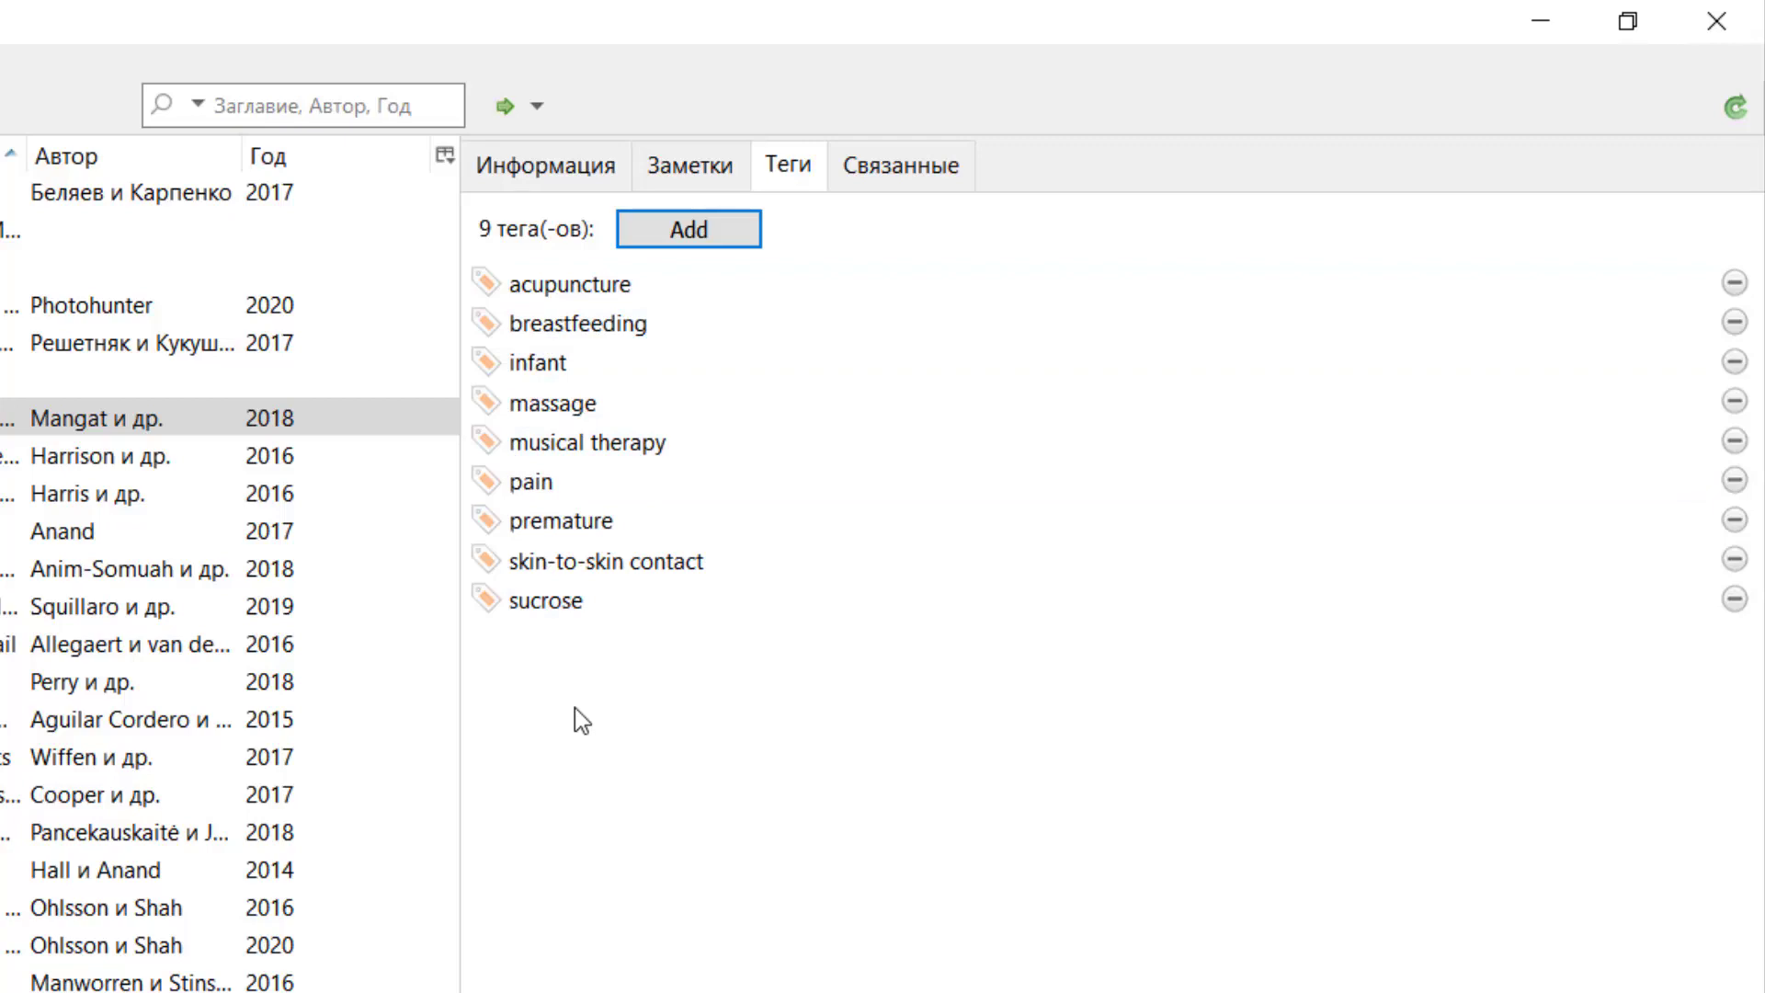
left_click(901, 165)
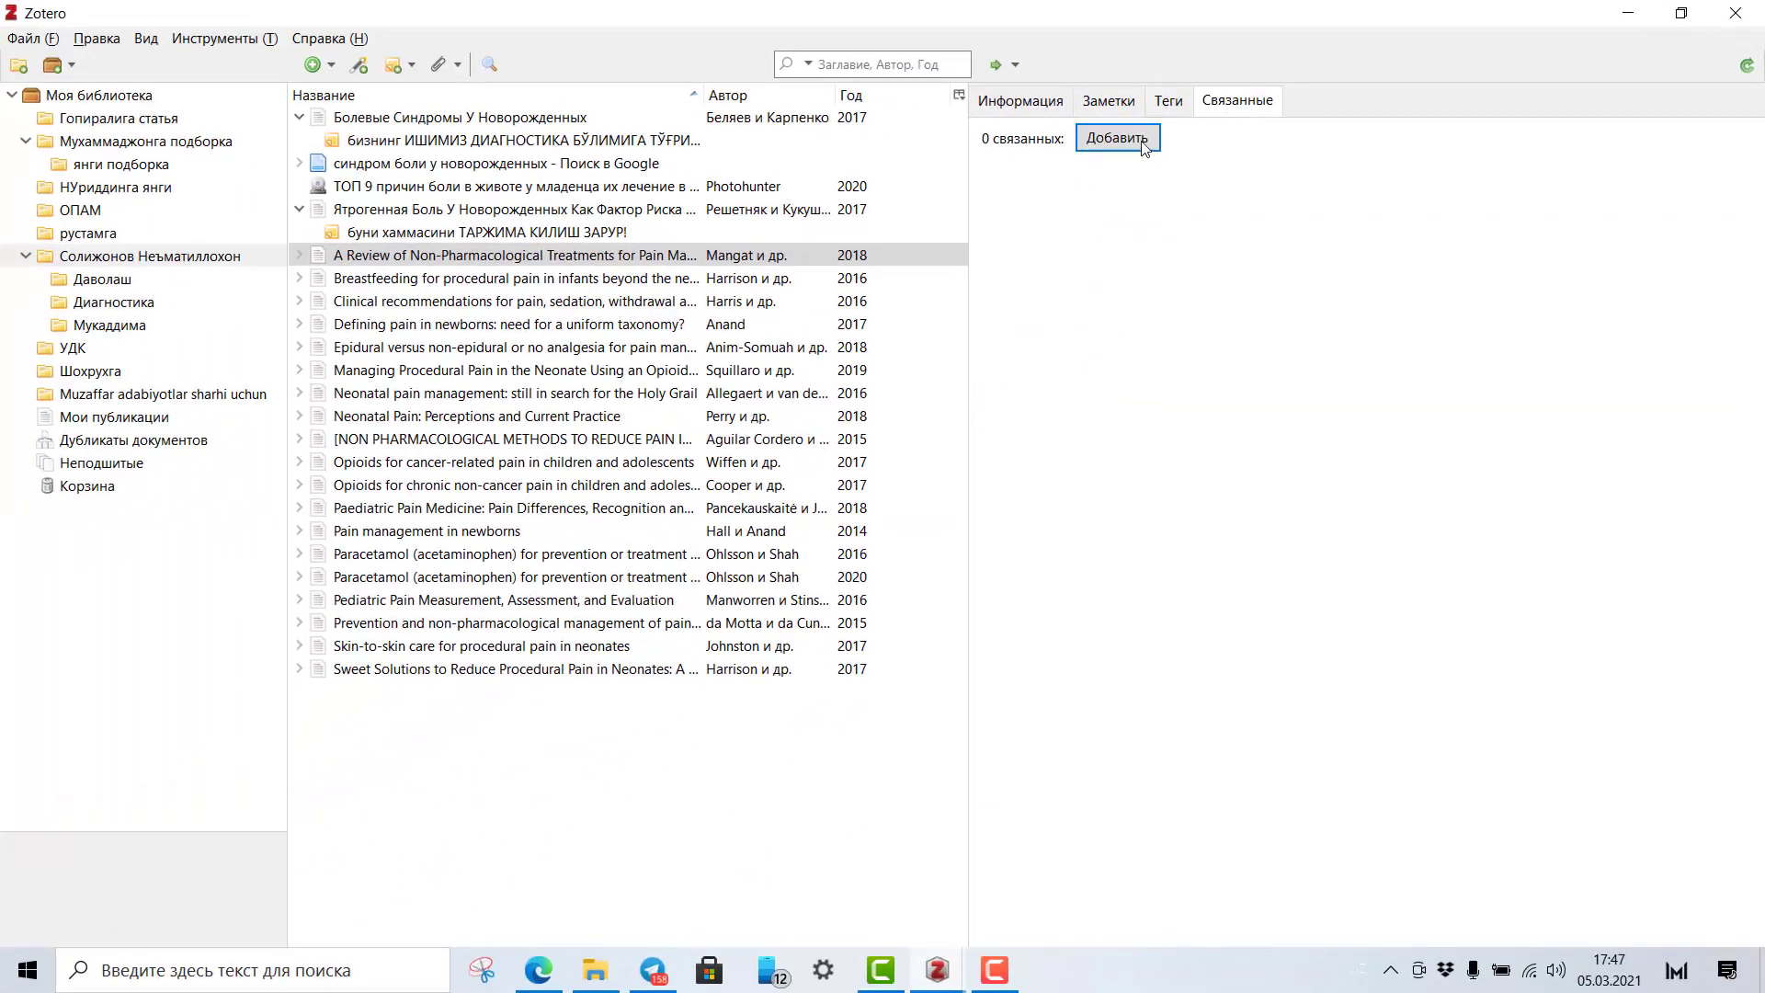